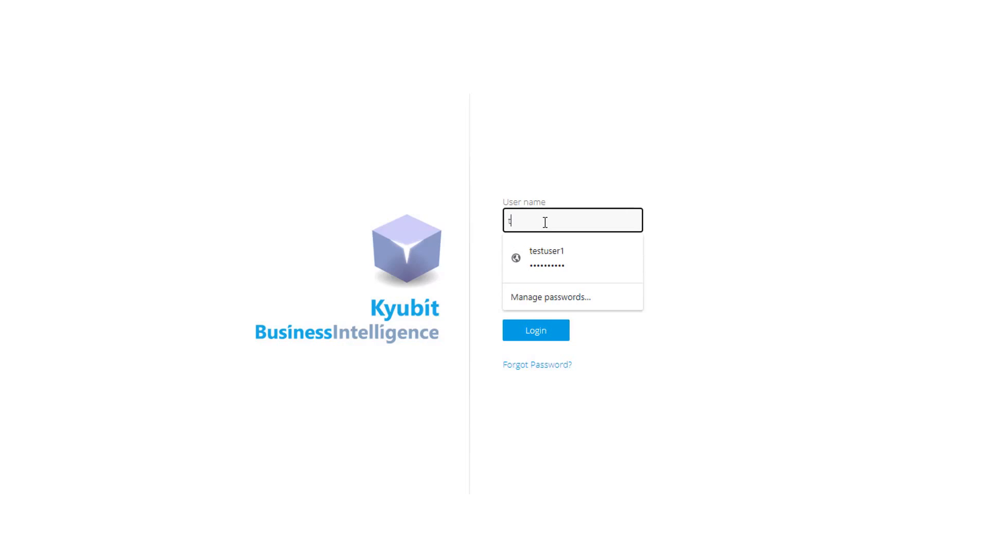
# Log in with the saved user credentials, filling the user name and password, and enable Remember me
pyautogui.click(551, 261)
pyautogui.click(509, 293)
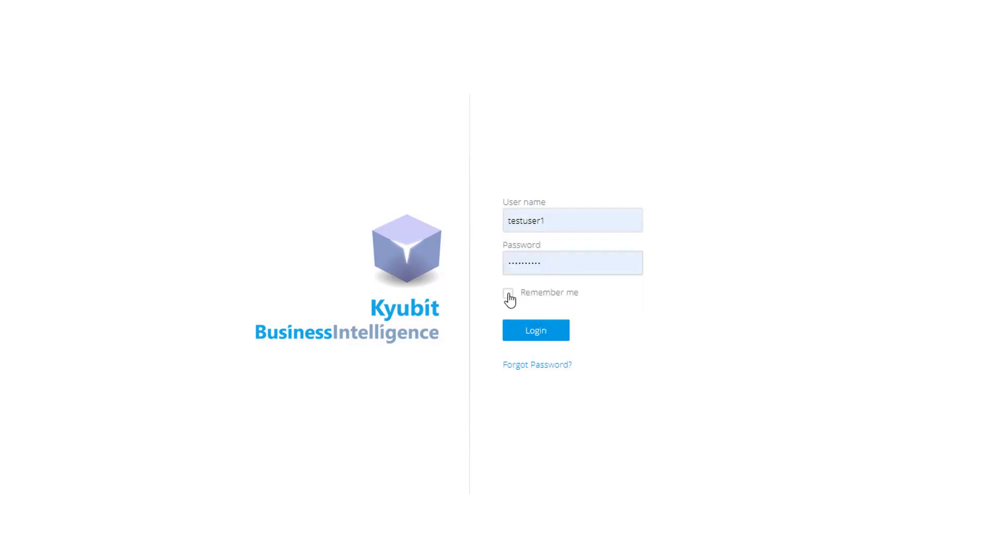
pyautogui.click(539, 339)
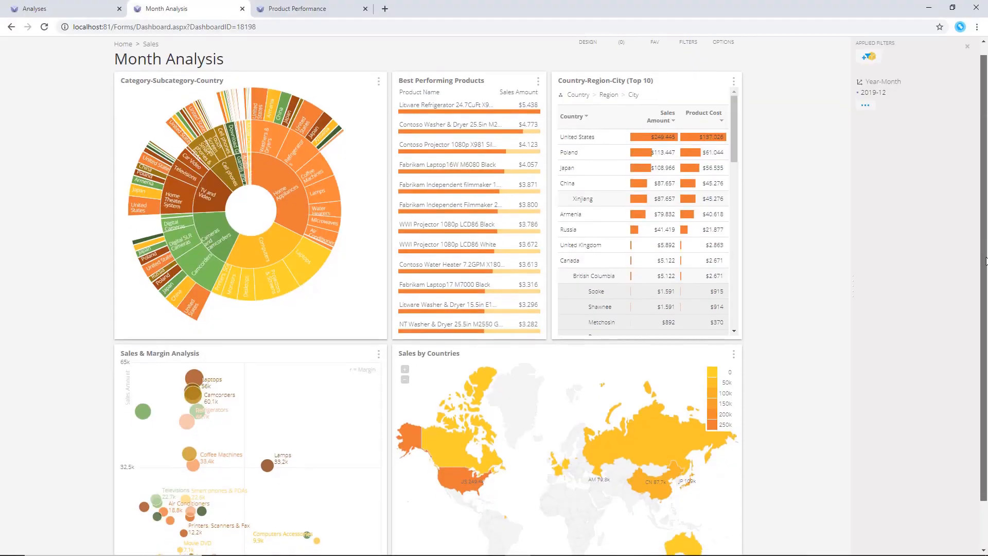
# Expand the Sales by Countries map on the Product Performance dashboard to full view
pyautogui.moveTo(986, 261); pyautogui.dragTo(984, 289)
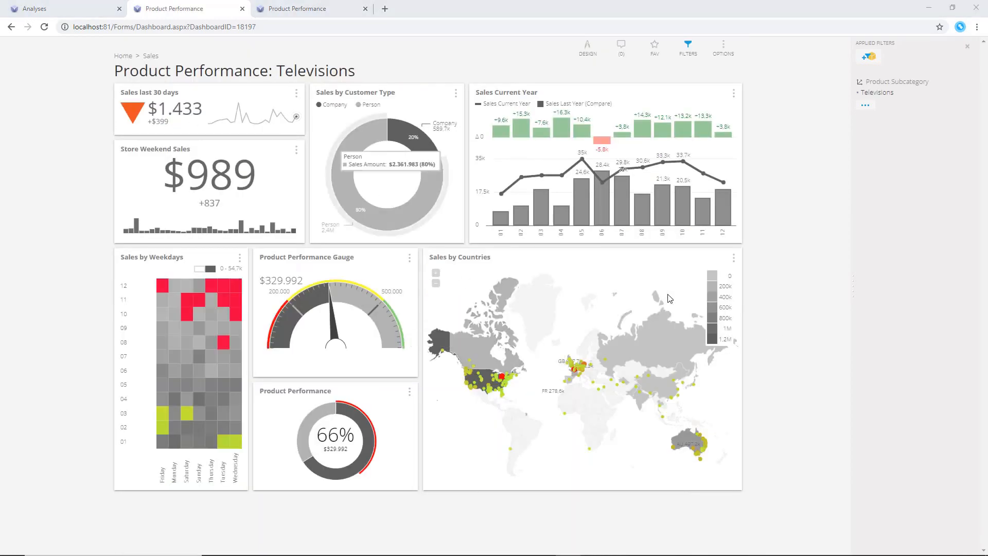
pyautogui.click(734, 259)
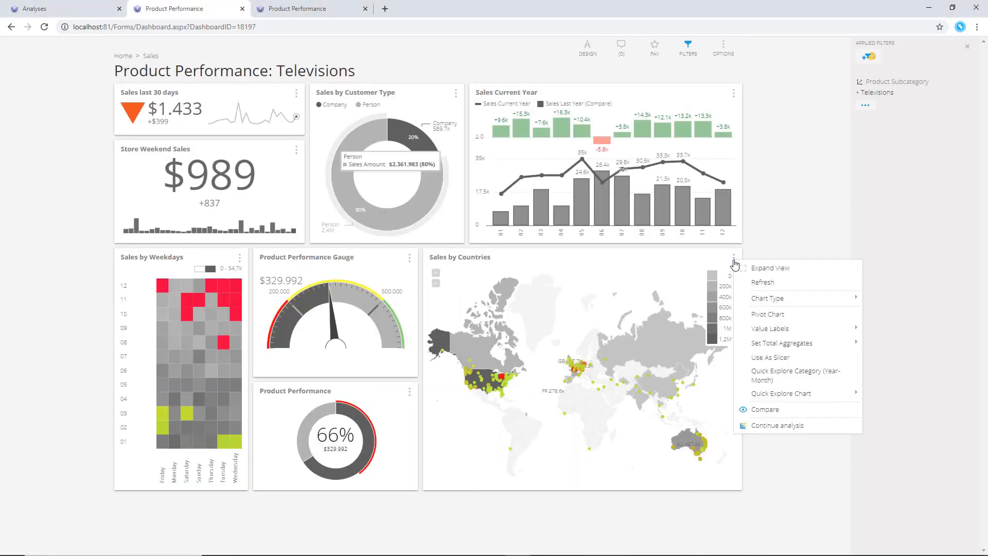
pyautogui.click(770, 268)
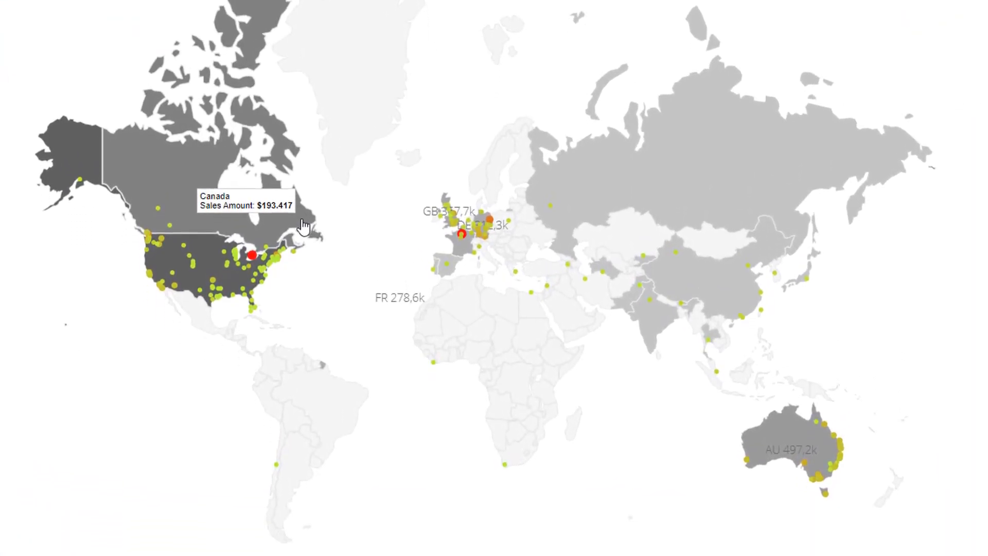
# Open the year-month sales trend for Canada and then hover United States on the map
pyautogui.click(358, 282)
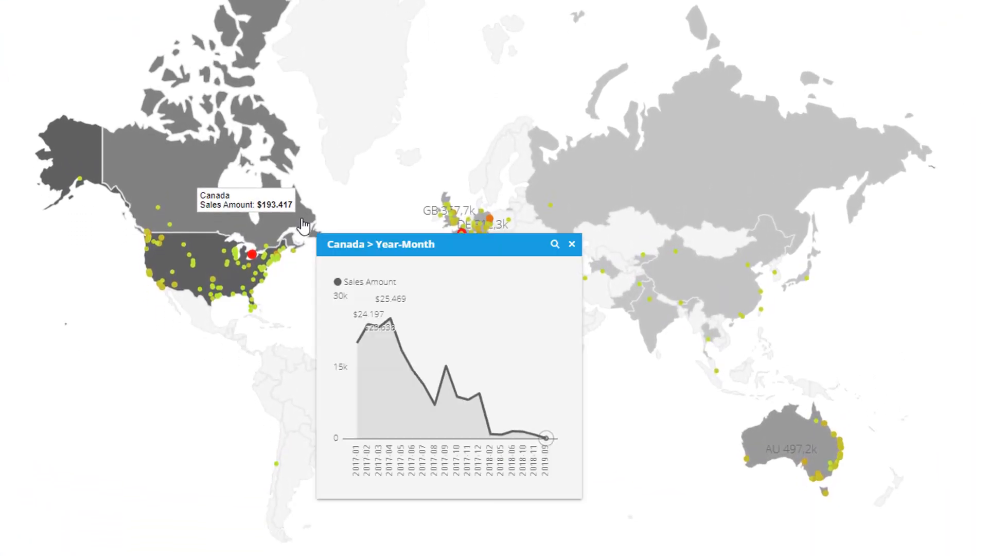
pyautogui.click(227, 284)
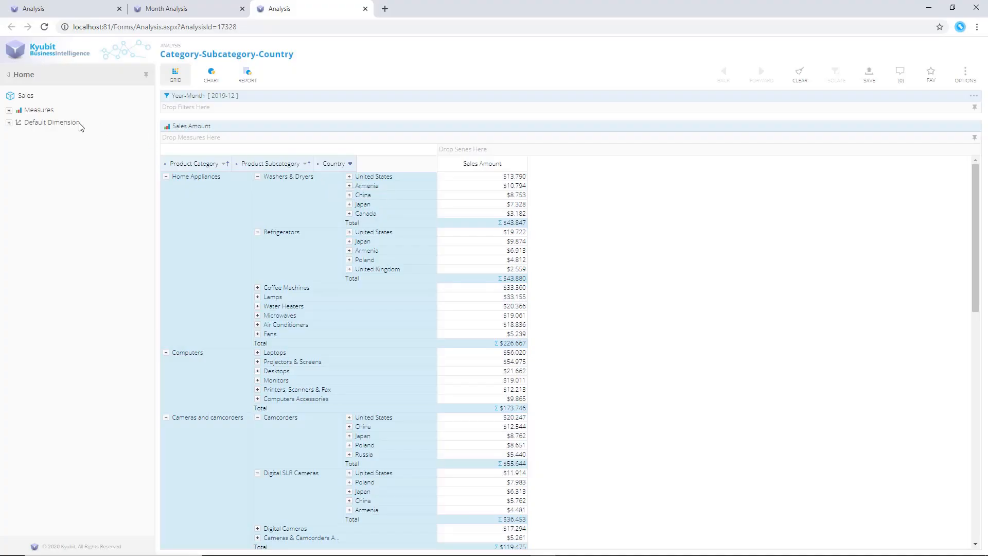
# Expand the Default Dimension and add Product Name to the grid's rows
pyautogui.click(8, 122)
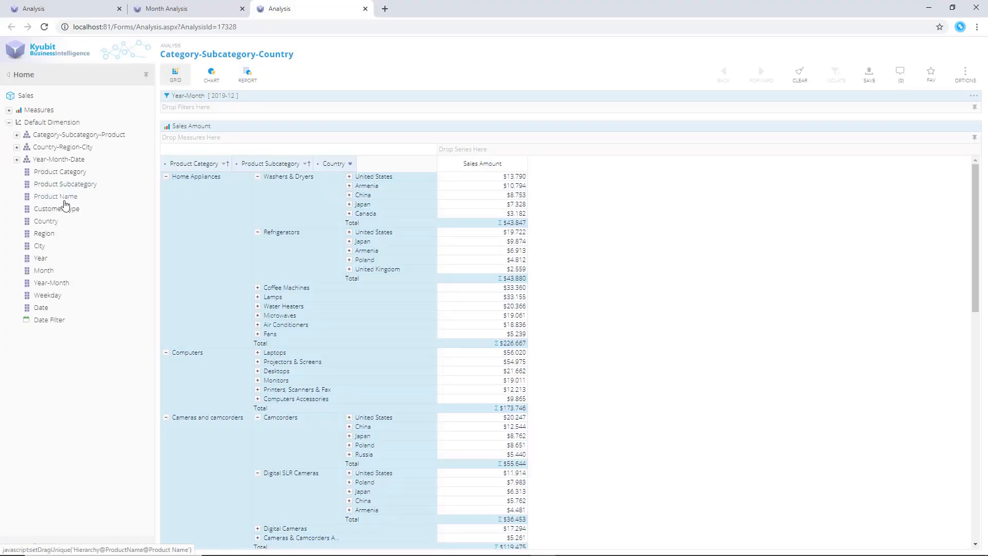
pyautogui.moveTo(61, 208); pyautogui.dragTo(636, 157)
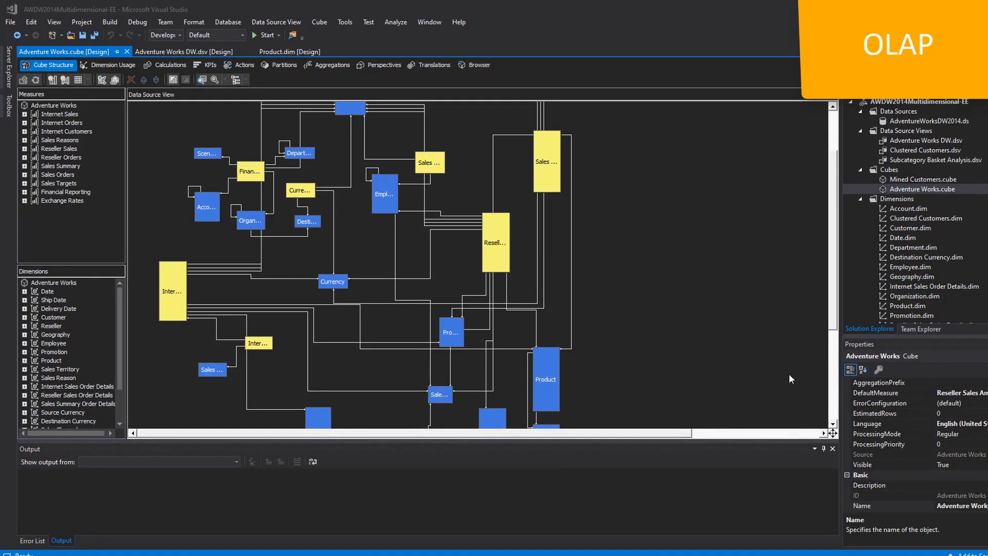
# Expand the Internet Sales and Internet Orders measure groups in the cube structure
pyautogui.click(24, 114)
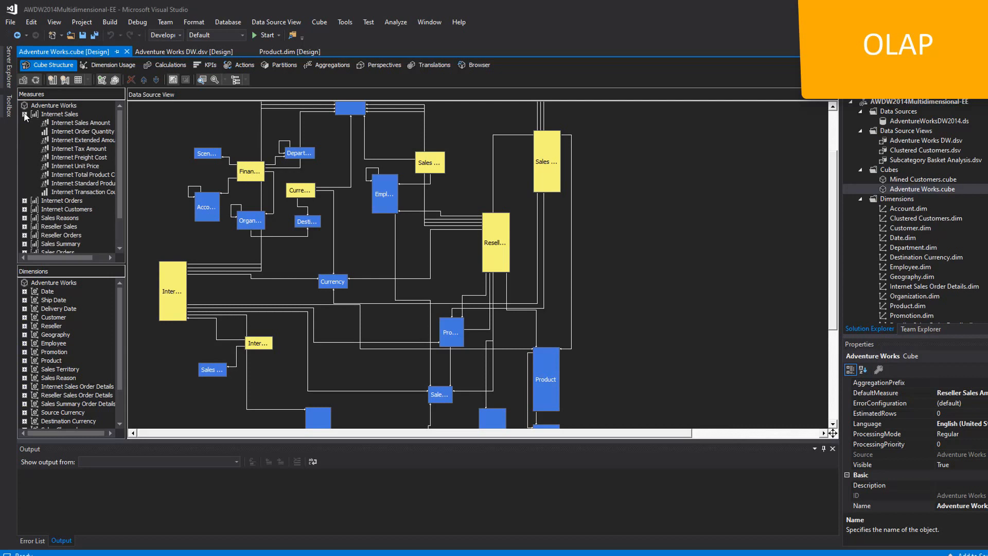
pyautogui.click(24, 201)
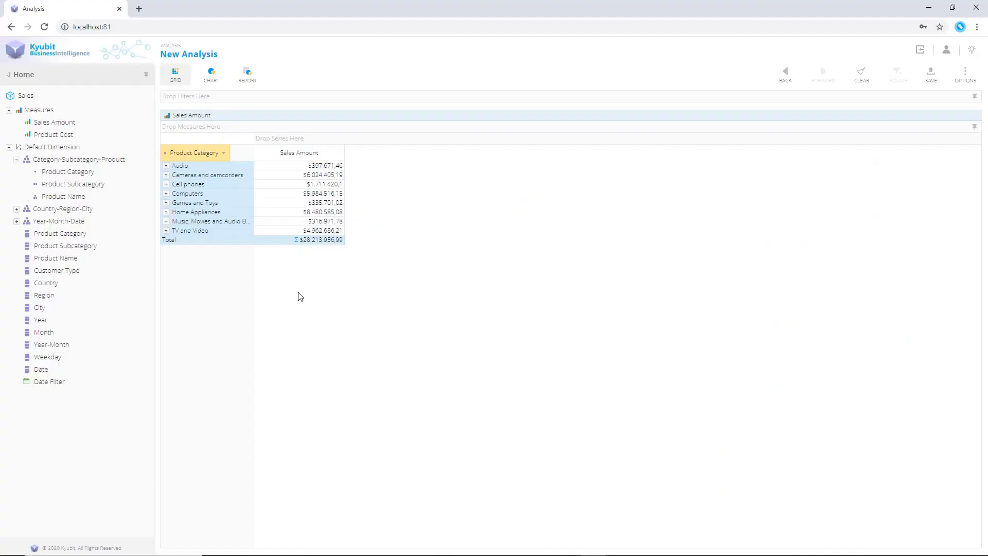
# Drill down into Cameras and camcorders, Computers and then Laptops in the analysis grid
pyautogui.click(167, 175)
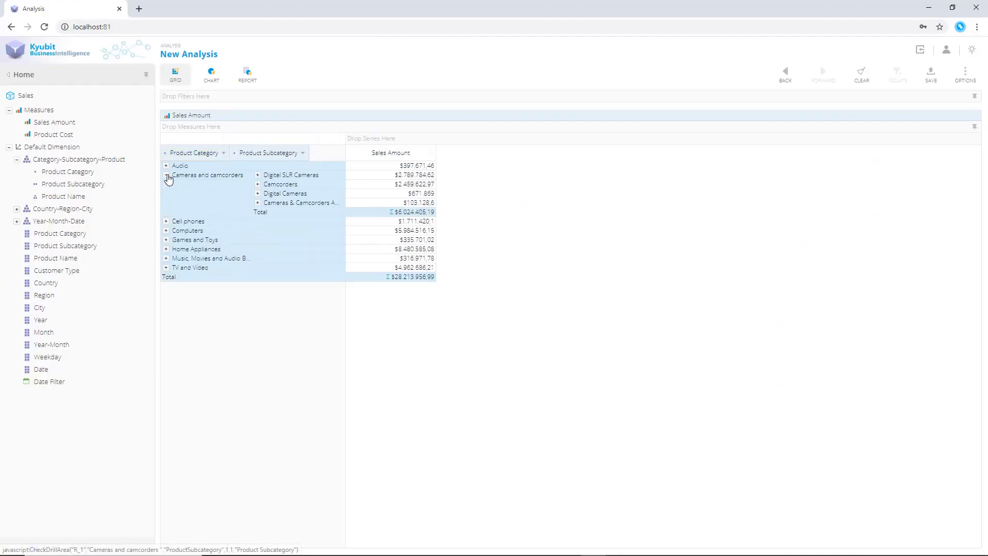
pyautogui.click(166, 230)
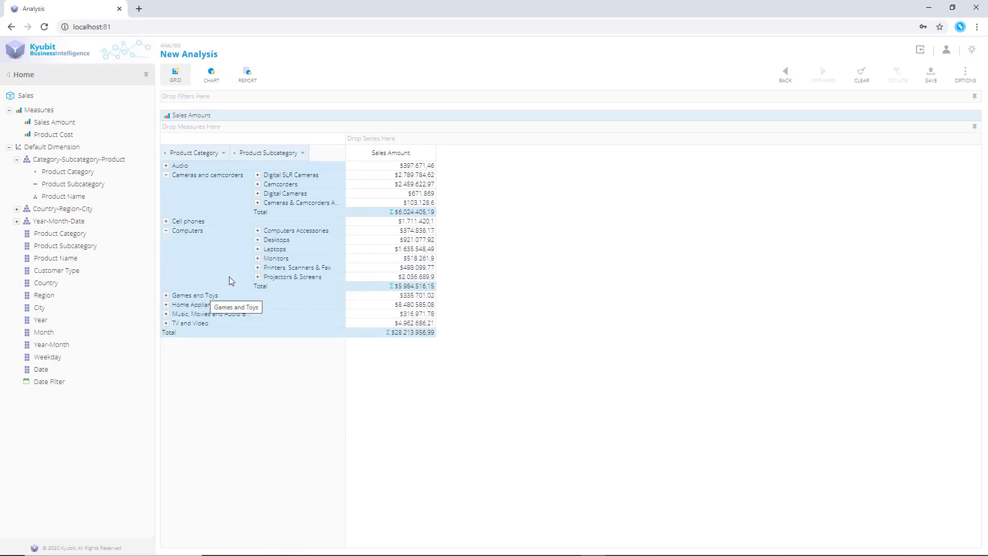
pyautogui.click(258, 250)
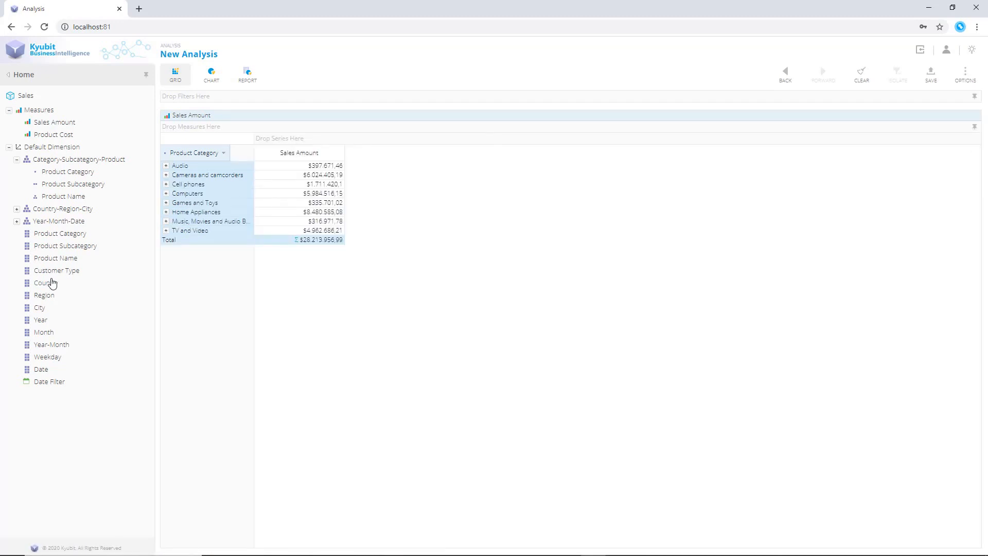
# Add Country and Year to the grid rows after Product Category
pyautogui.moveTo(51, 282); pyautogui.dragTo(222, 287)
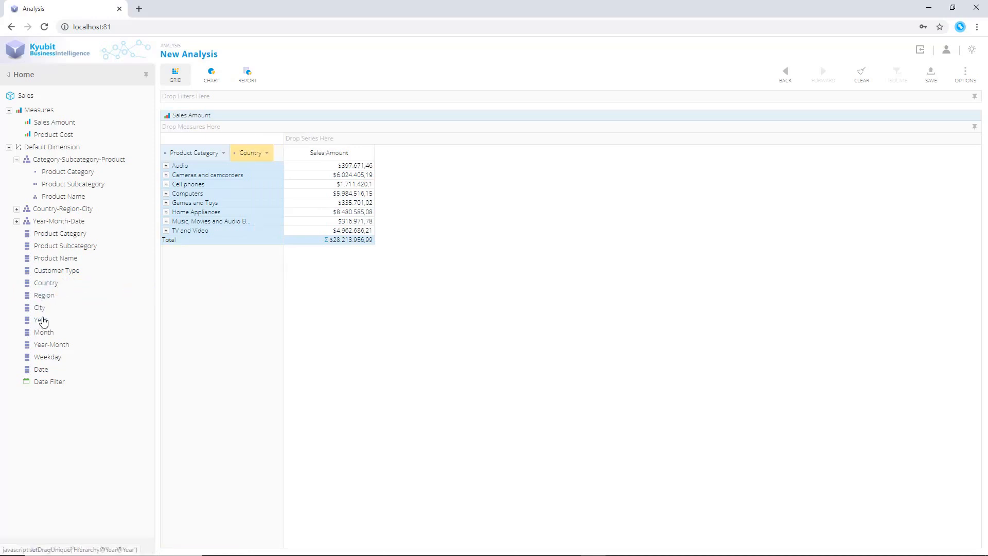
pyautogui.moveTo(40, 320); pyautogui.dragTo(238, 283)
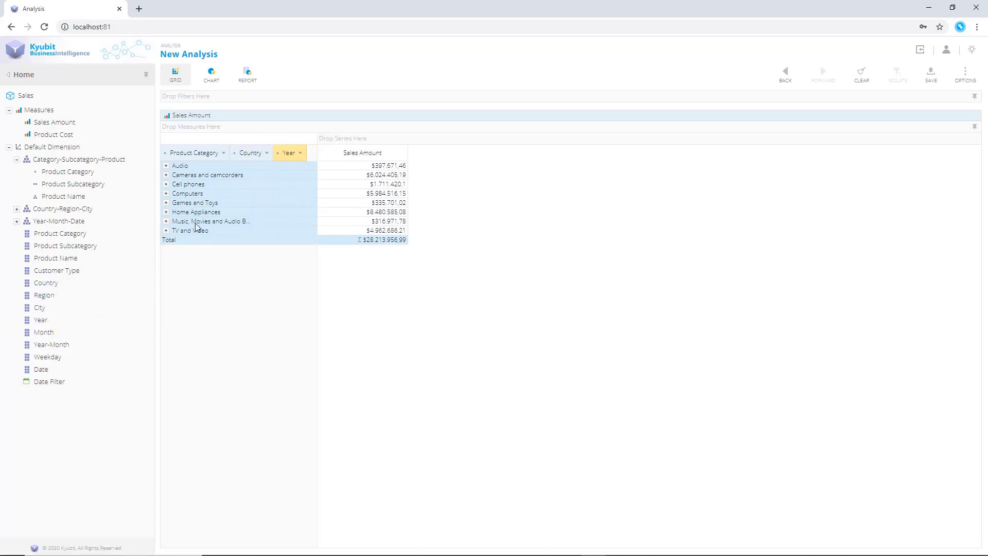
# Drill down into Cell phones and its first subcategory in the grid
pyautogui.click(166, 185)
pyautogui.click(258, 194)
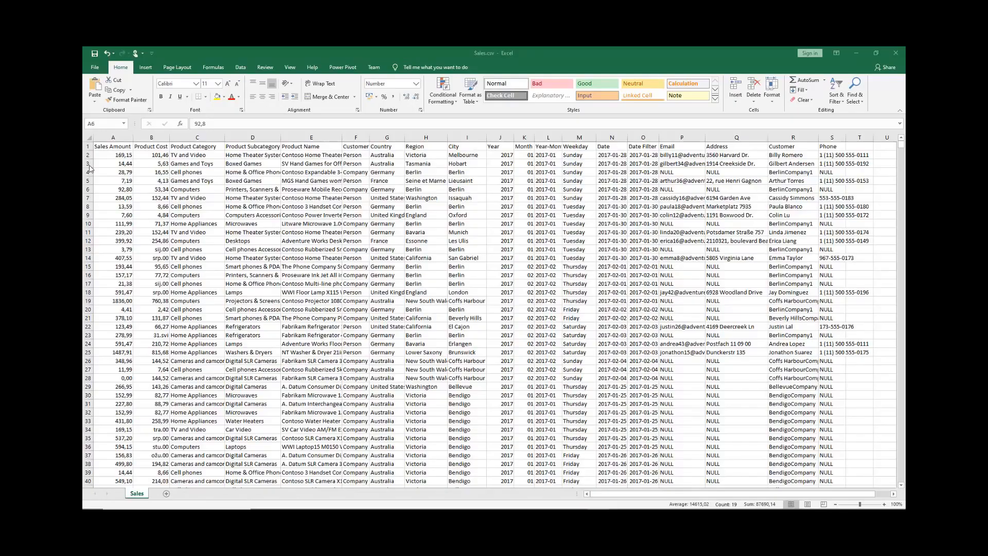
# Review the rows and the Product Category, Country and Year columns of the sales data spreadsheet
pyautogui.click(93, 188)
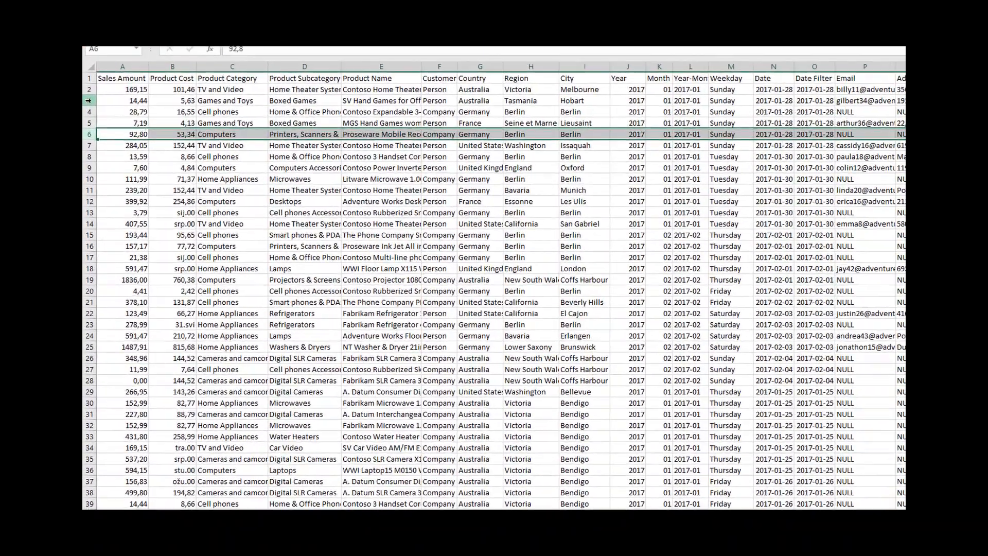
pyautogui.click(89, 100)
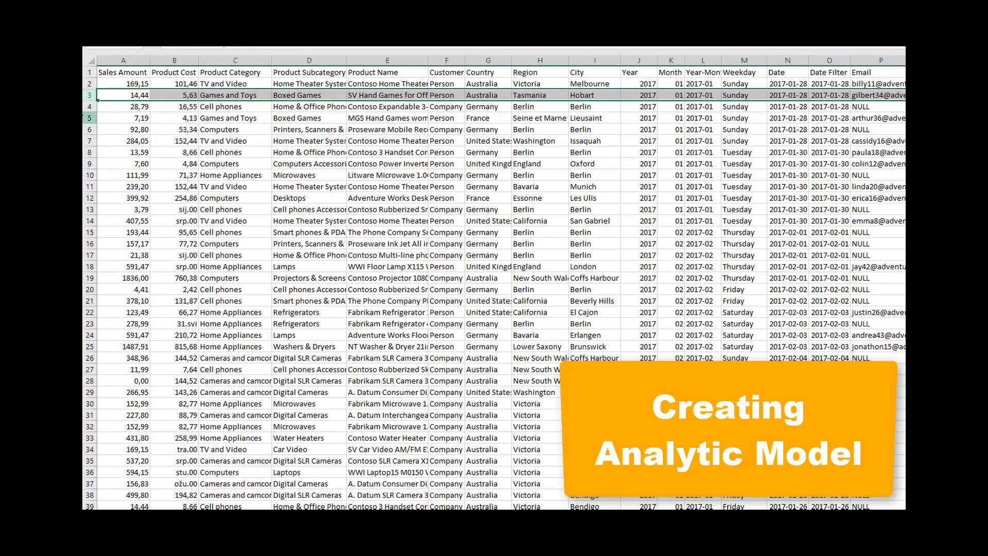
pyautogui.click(86, 118)
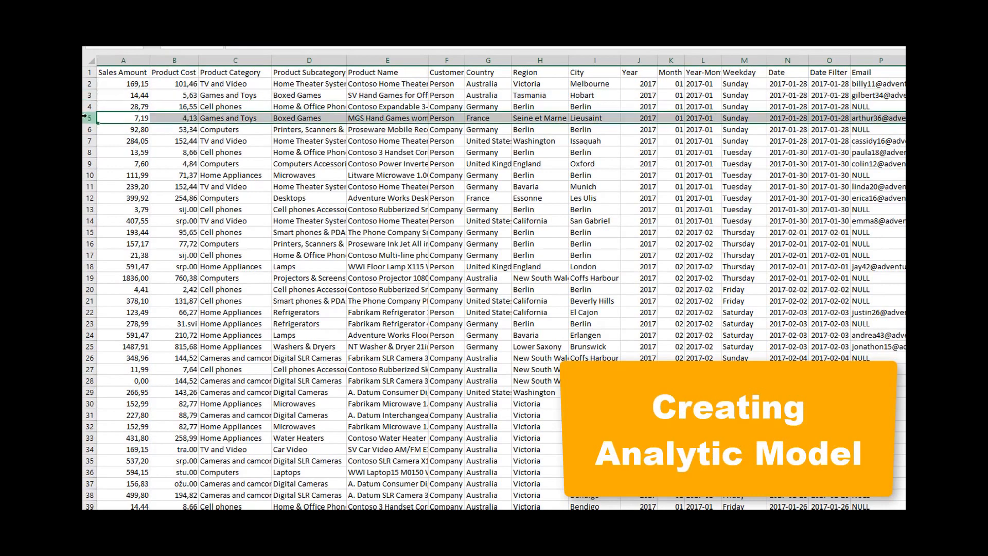
pyautogui.click(90, 154)
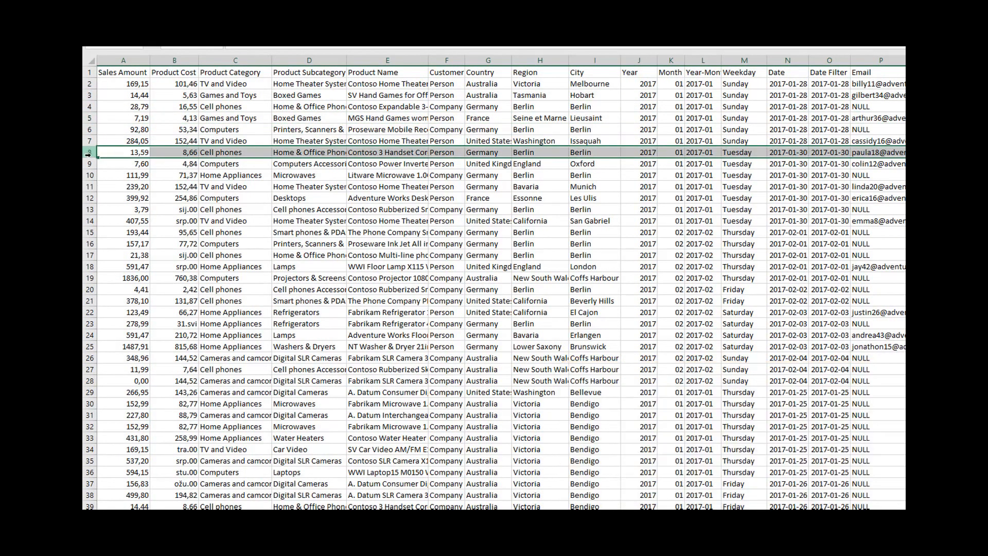
pyautogui.click(226, 60)
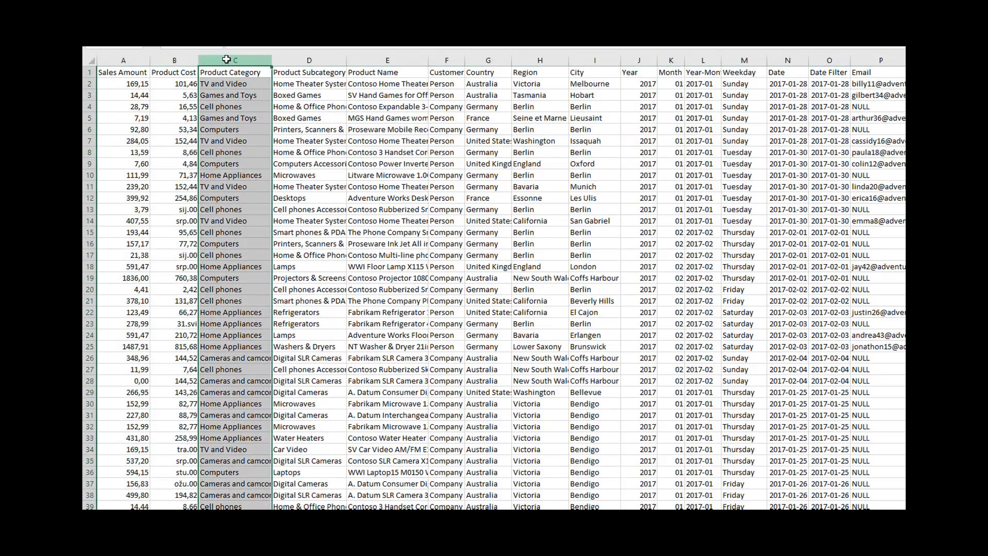
pyautogui.click(488, 60)
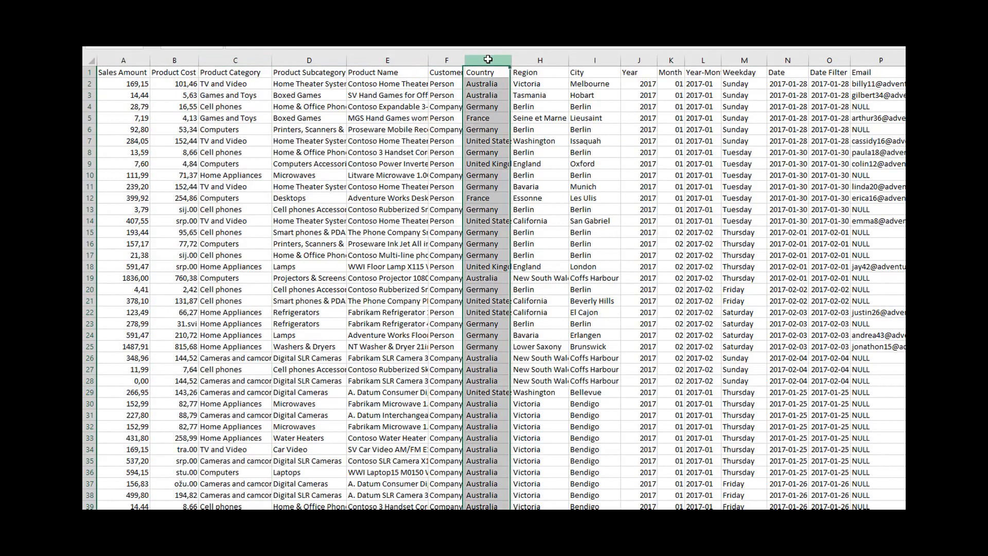
pyautogui.click(633, 60)
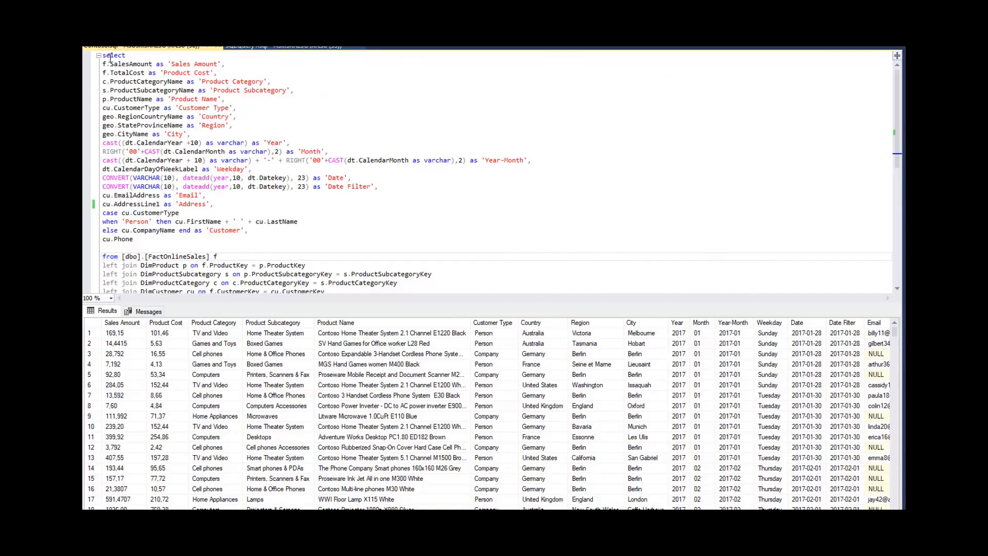
# Review the SQL query's selected columns, its join clauses and the result grid columns
pyautogui.doubleClick(110, 57)
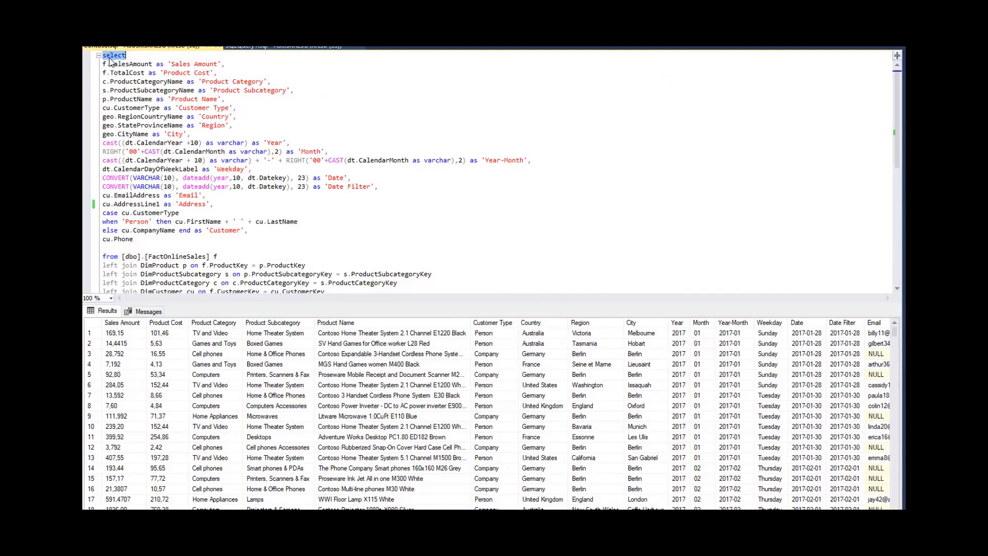
pyautogui.click(246, 66)
pyautogui.click(250, 76)
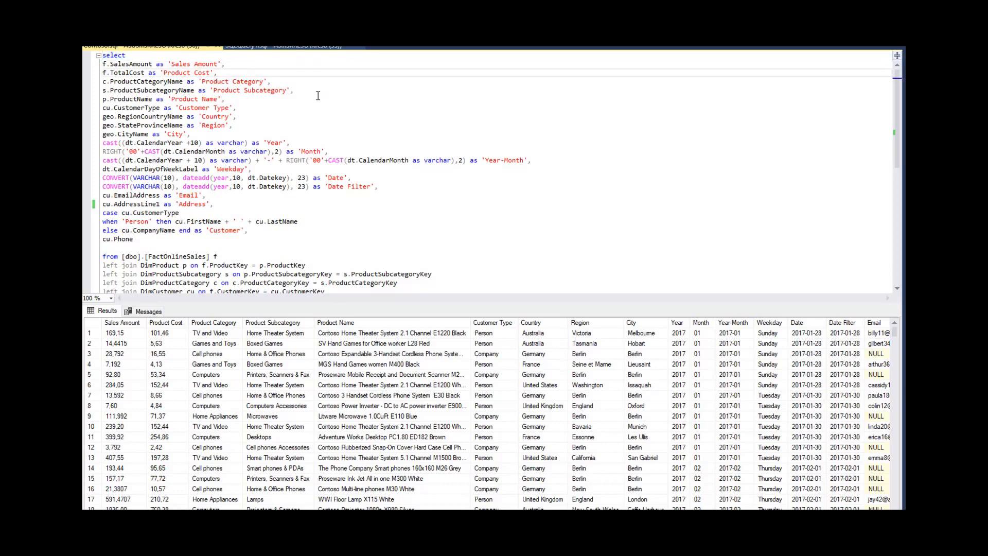
pyautogui.click(318, 98)
pyautogui.scroll(-1, 308, 122)
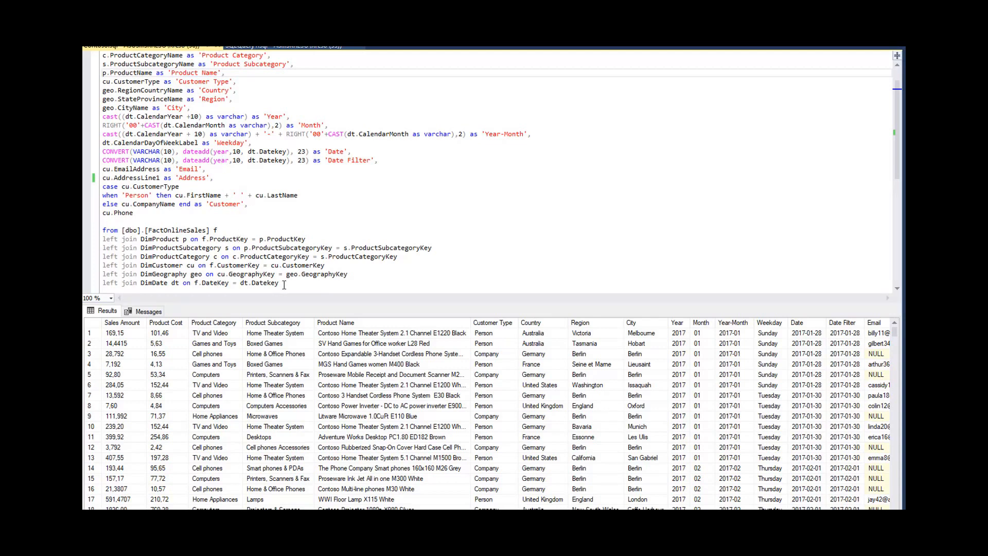
pyautogui.moveTo(284, 285); pyautogui.dragTo(89, 239)
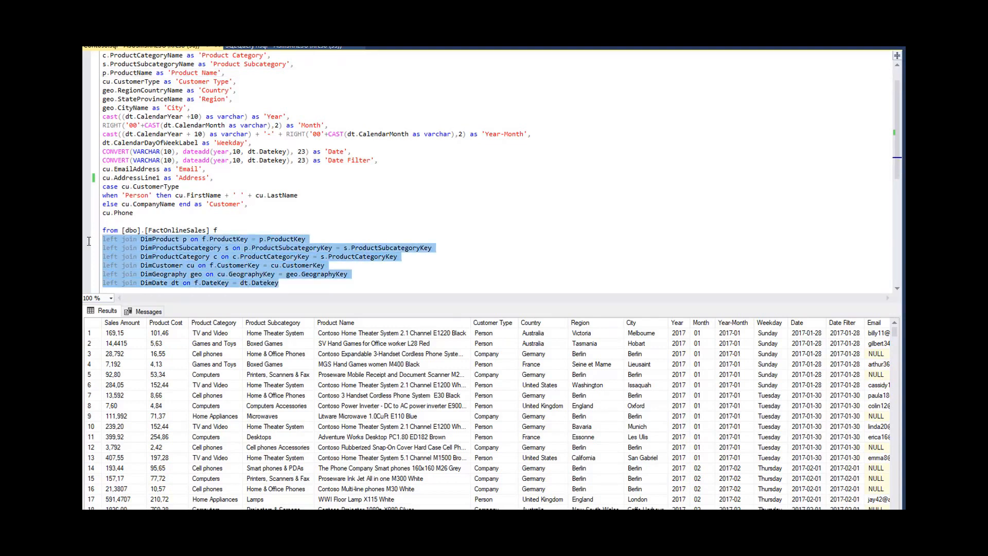
pyautogui.click(364, 206)
pyautogui.scroll(-3, 364, 206)
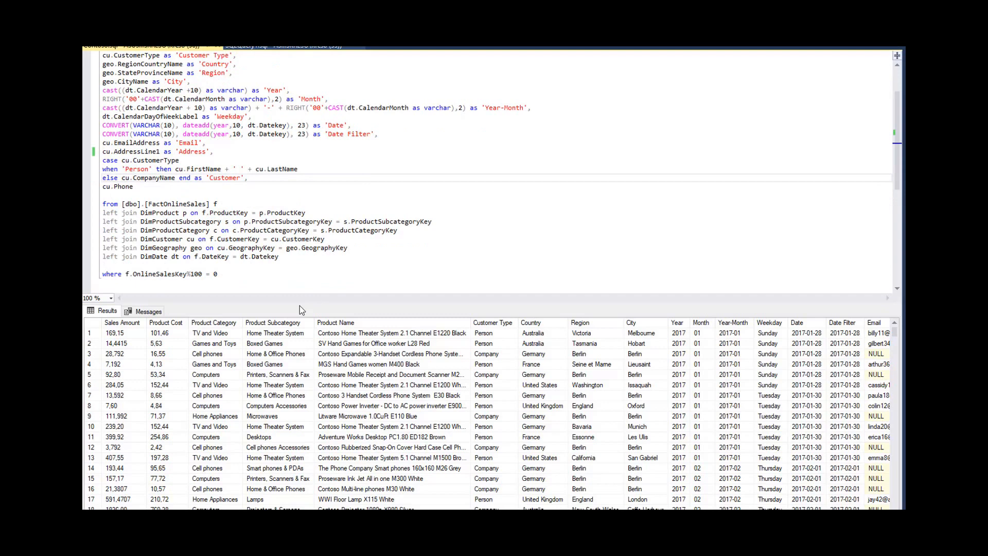
pyautogui.click(169, 324)
pyautogui.click(279, 325)
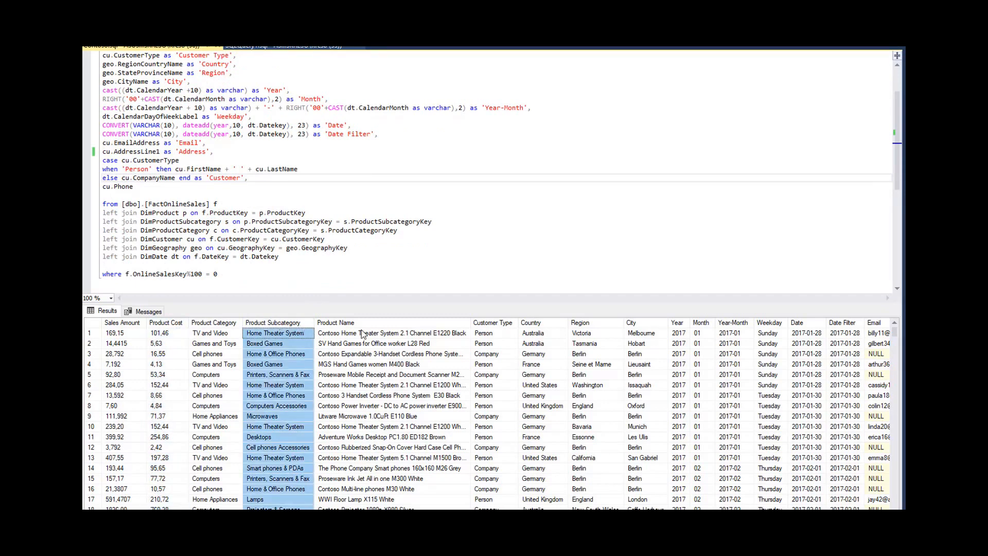
pyautogui.click(492, 323)
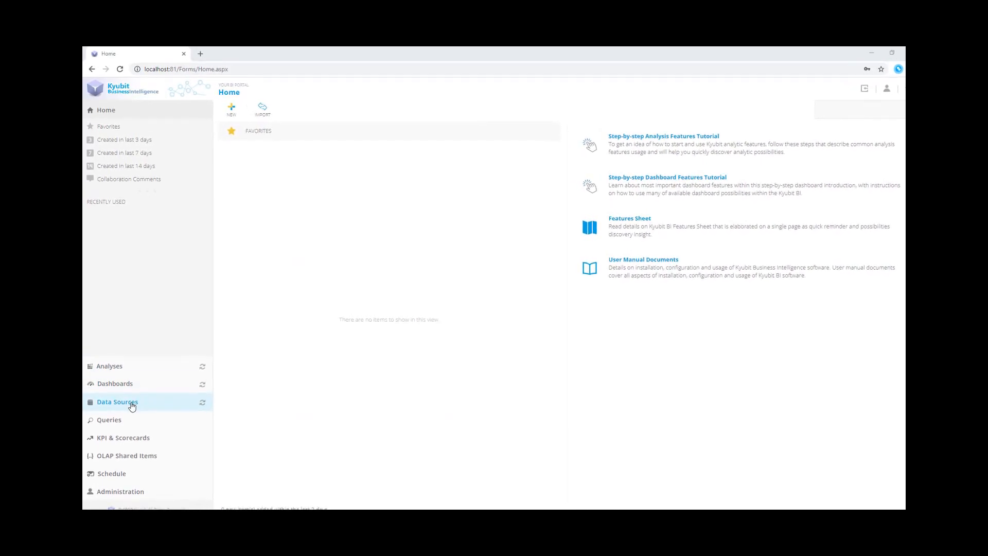
# Start a new Analytic Model from the Data Sources area and name it Sales
pyautogui.click(119, 411)
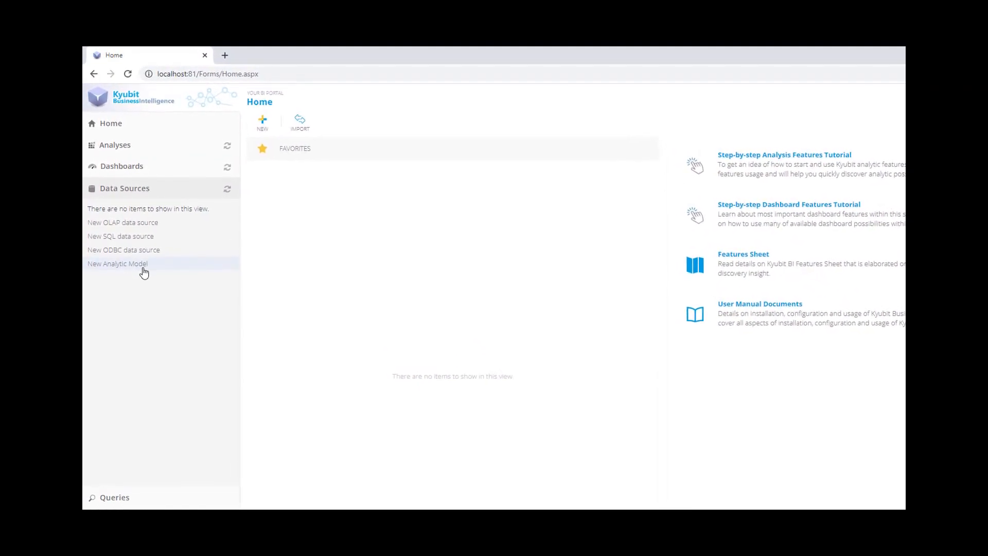
pyautogui.click(277, 135)
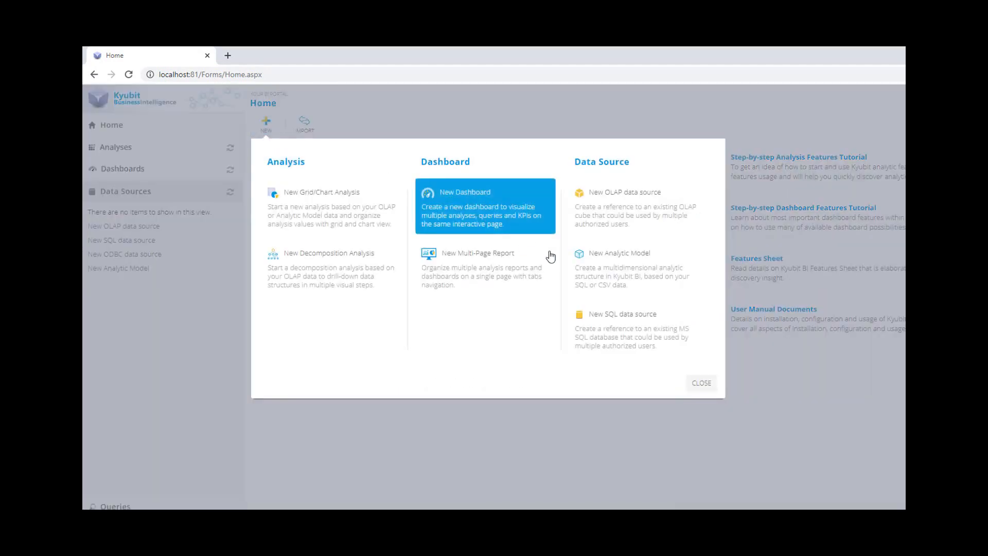
pyautogui.click(688, 291)
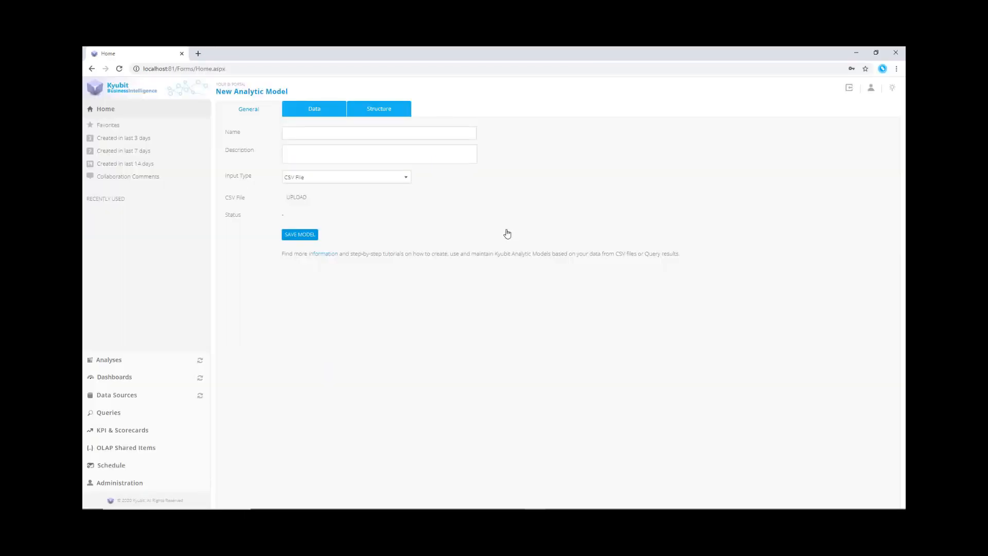
pyautogui.click(325, 131)
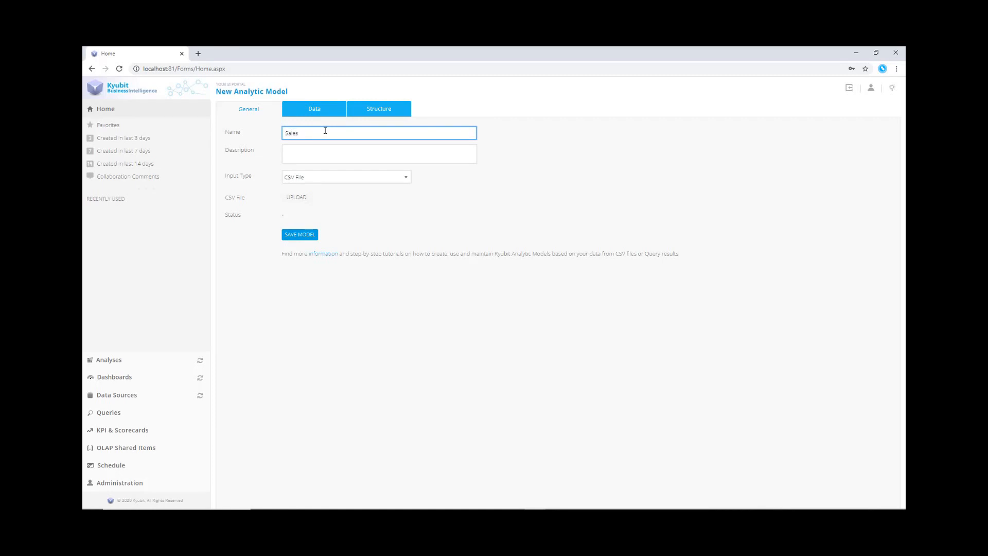
# Save the Sales model and upload Sales.csv from C:\Temp\Sales as its CSV file
pyautogui.click(309, 235)
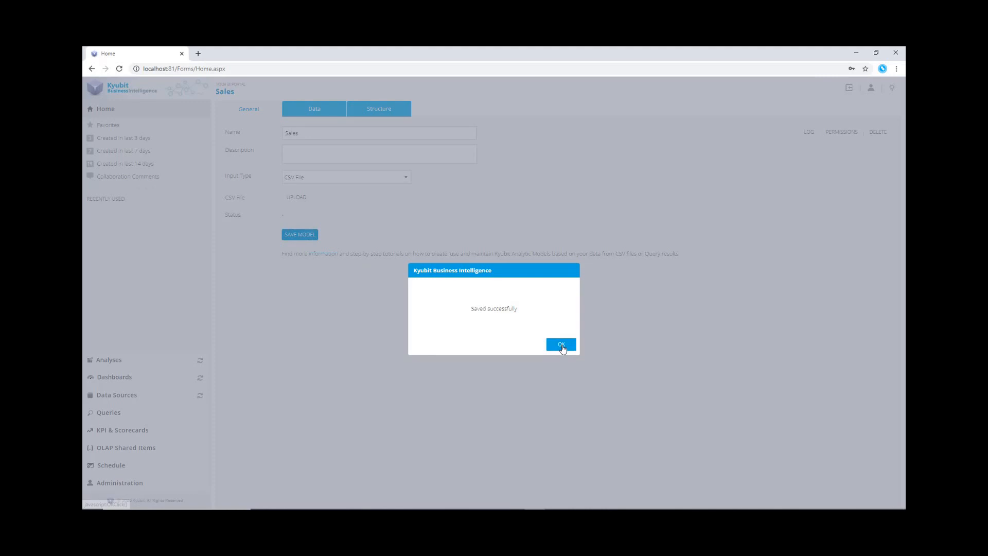
pyautogui.click(563, 346)
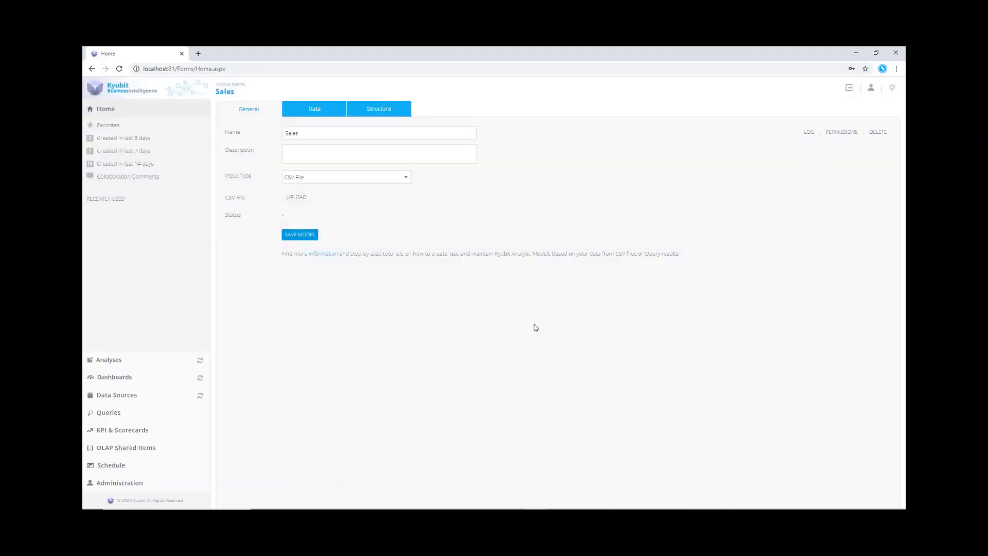
pyautogui.click(297, 198)
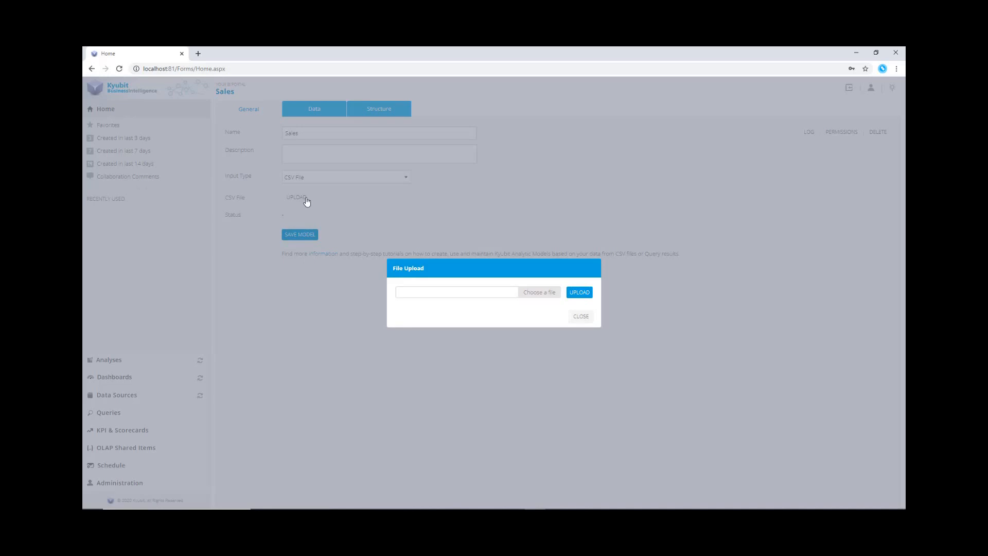
pyautogui.click(549, 297)
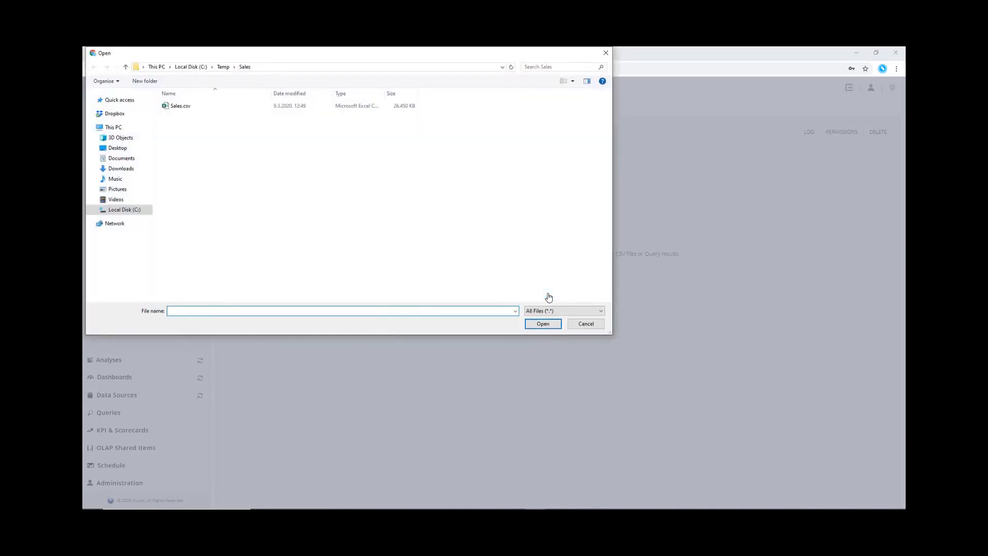
pyautogui.click(183, 106)
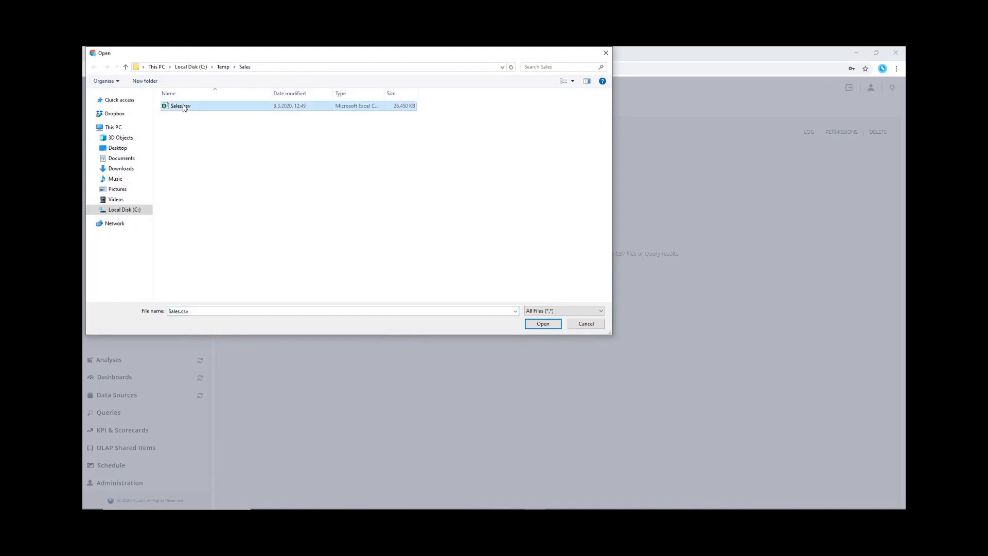
pyautogui.click(536, 324)
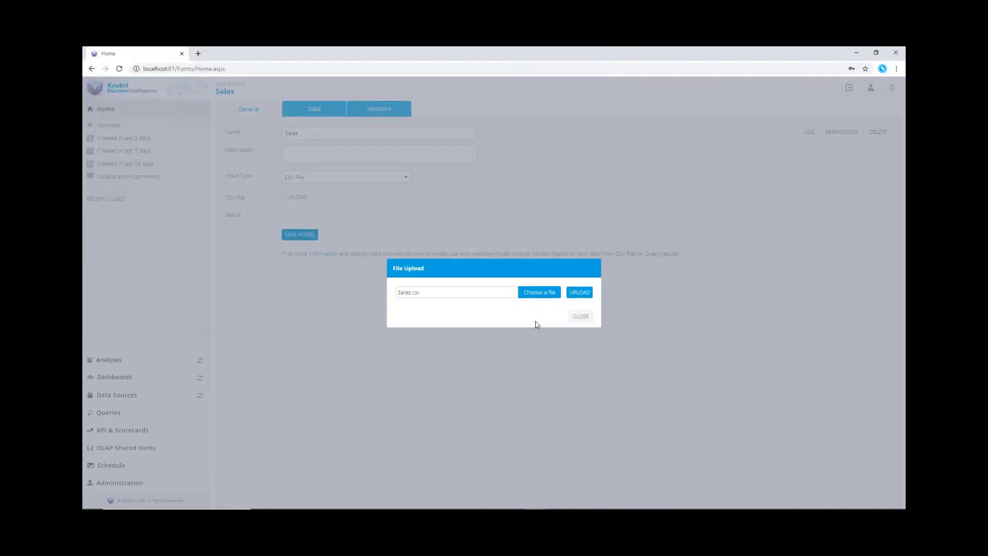
pyautogui.click(576, 297)
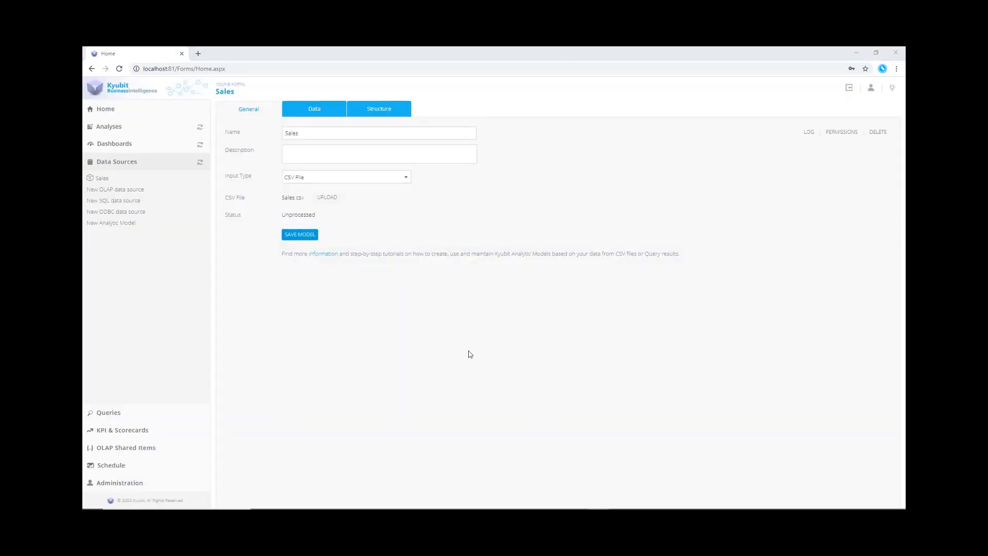
# In the model's data, set the Sales Amount and Product Cost columns as measures
pyautogui.click(331, 116)
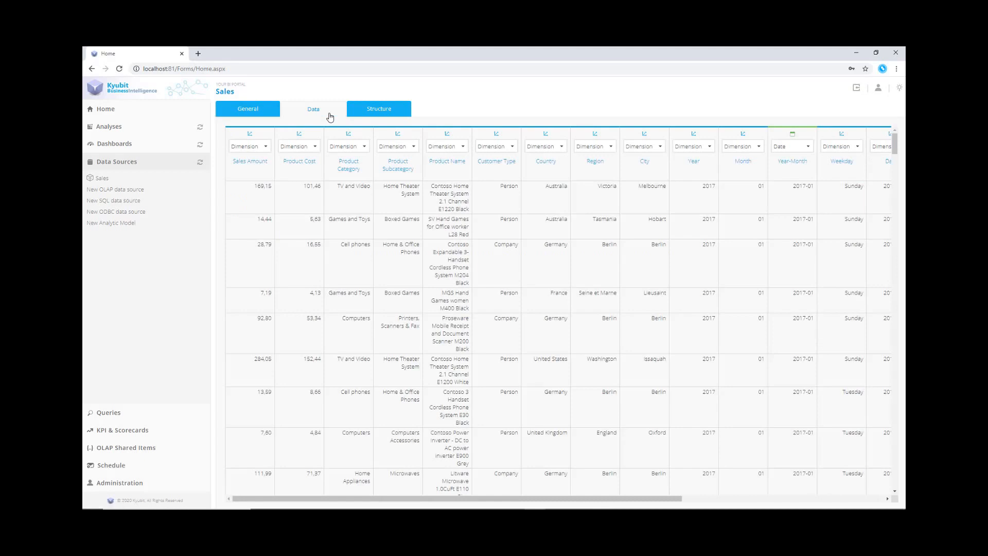
pyautogui.click(264, 149)
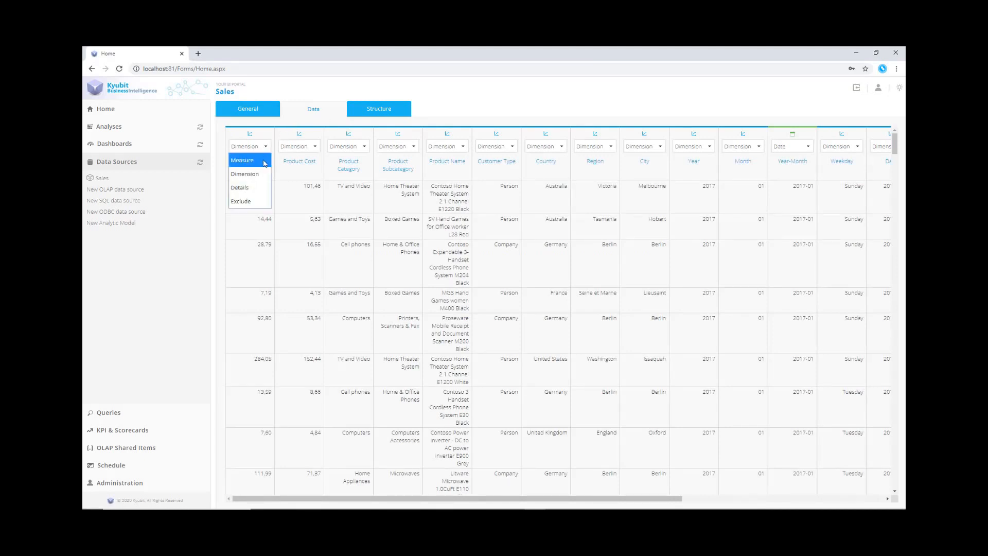
pyautogui.click(264, 164)
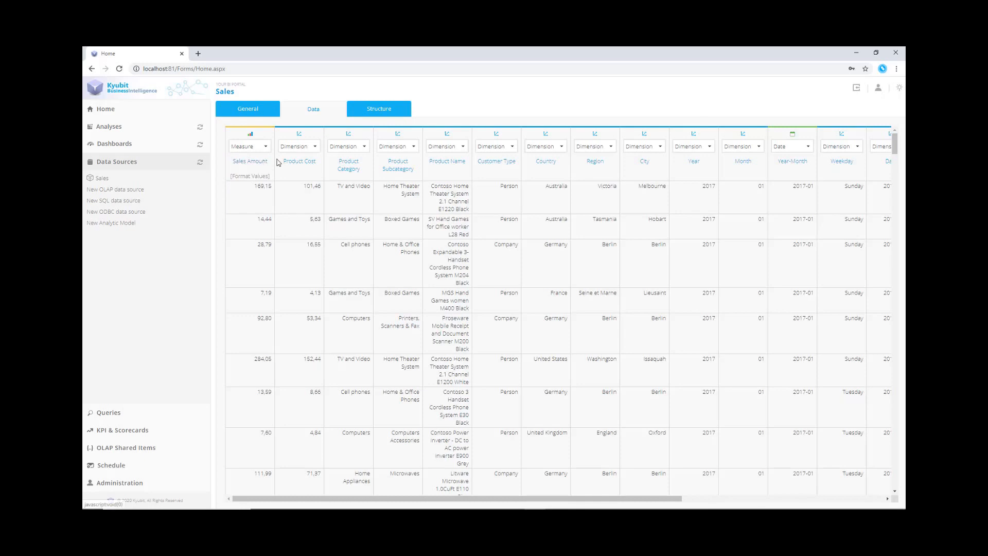
pyautogui.click(314, 146)
pyautogui.click(302, 162)
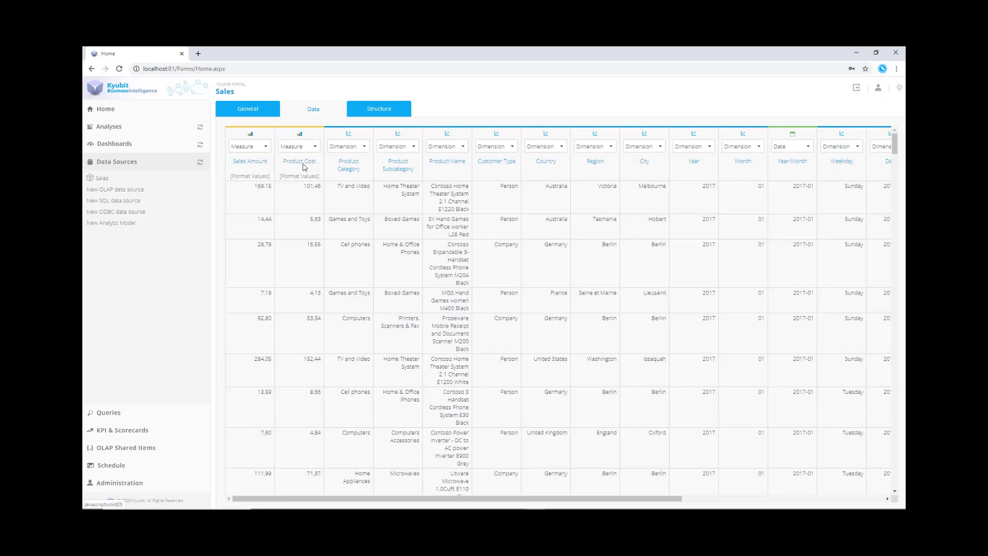
# Apply the $#,#.## number format to the Sales Amount and Product Cost values
pyautogui.click(250, 176)
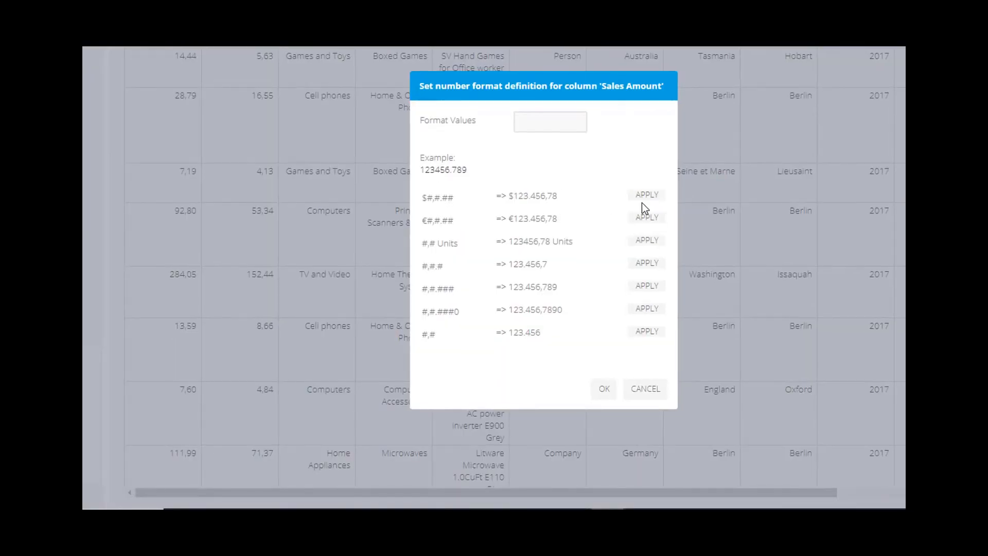
pyautogui.click(644, 198)
pyautogui.click(603, 390)
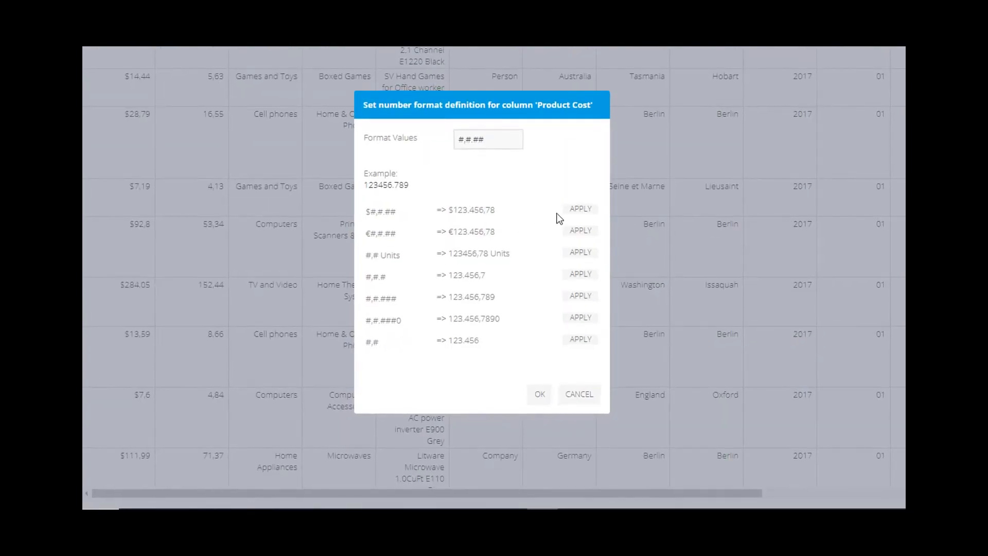
pyautogui.click(578, 211)
pyautogui.click(536, 395)
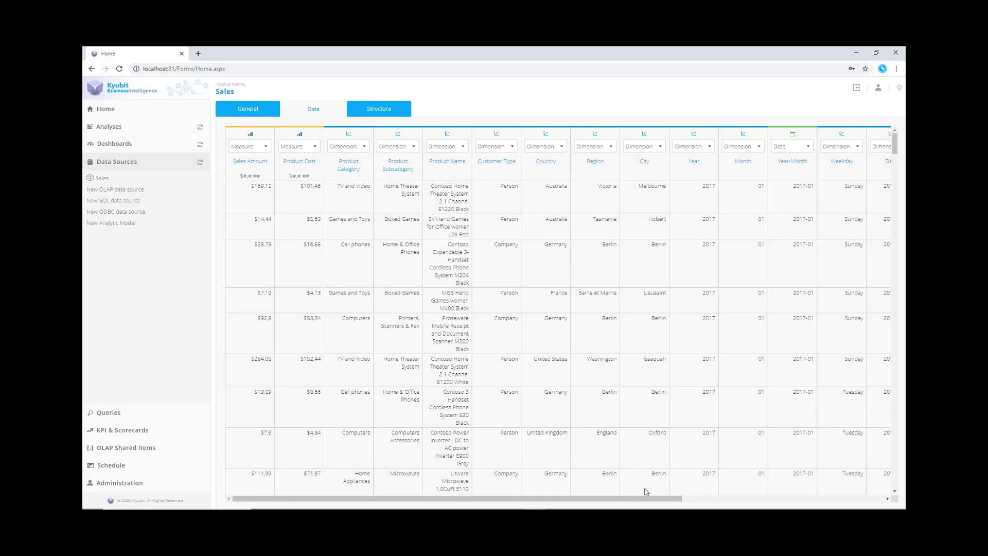
# Exclude the Email, Address, Customer and Phone columns from the model
pyautogui.moveTo(653, 502); pyautogui.dragTo(846, 505)
pyautogui.moveTo(360, 499); pyautogui.dragTo(560, 499)
pyautogui.click(715, 148)
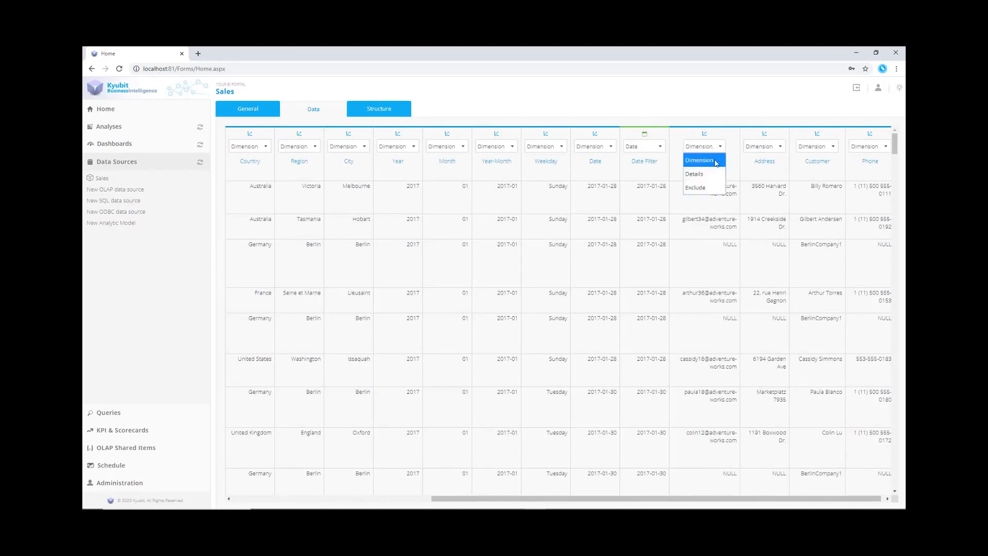
pyautogui.click(711, 188)
pyautogui.click(764, 147)
pyautogui.click(761, 187)
pyautogui.click(817, 148)
pyautogui.click(815, 187)
pyautogui.click(868, 147)
pyautogui.click(859, 188)
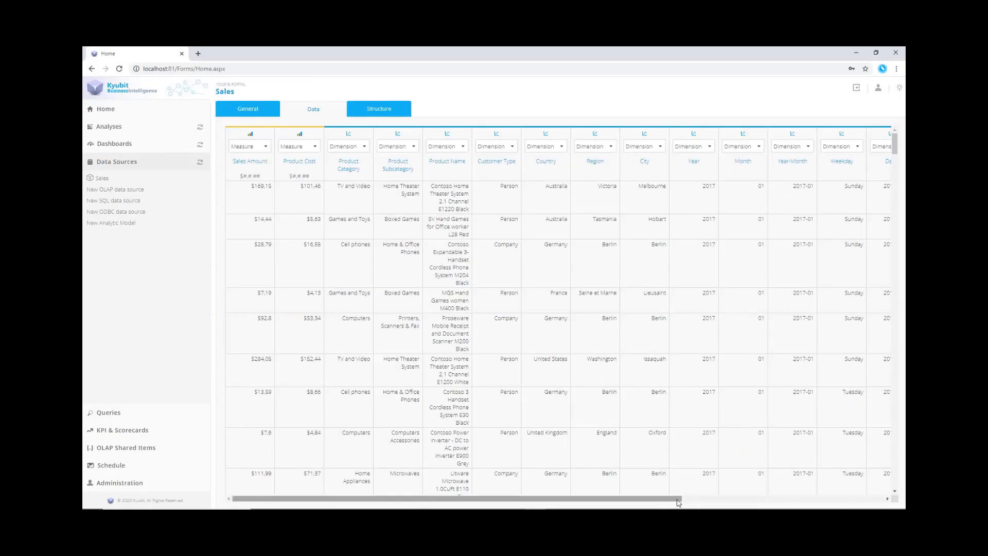
pyautogui.moveTo(678, 500); pyautogui.dragTo(827, 498)
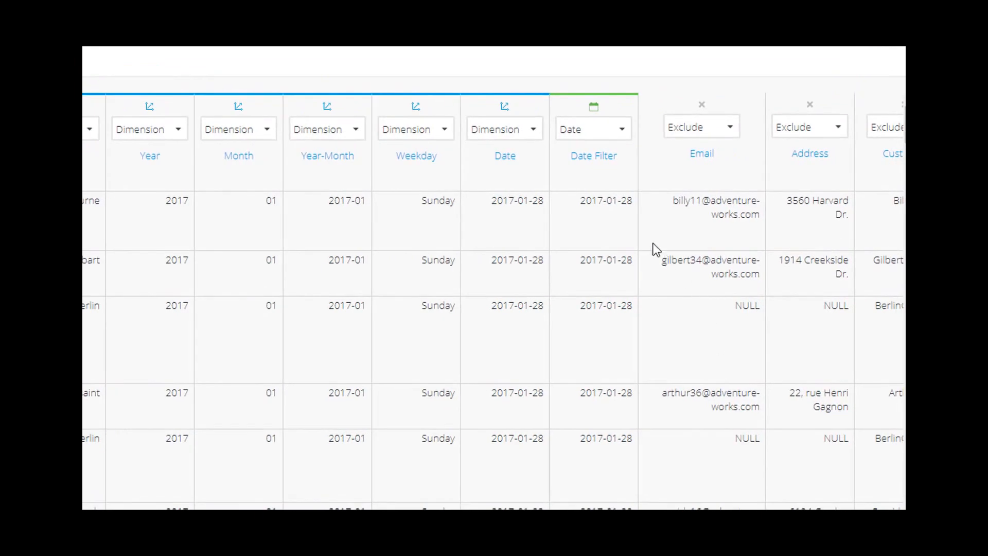
pyautogui.click(626, 135)
pyautogui.click(626, 134)
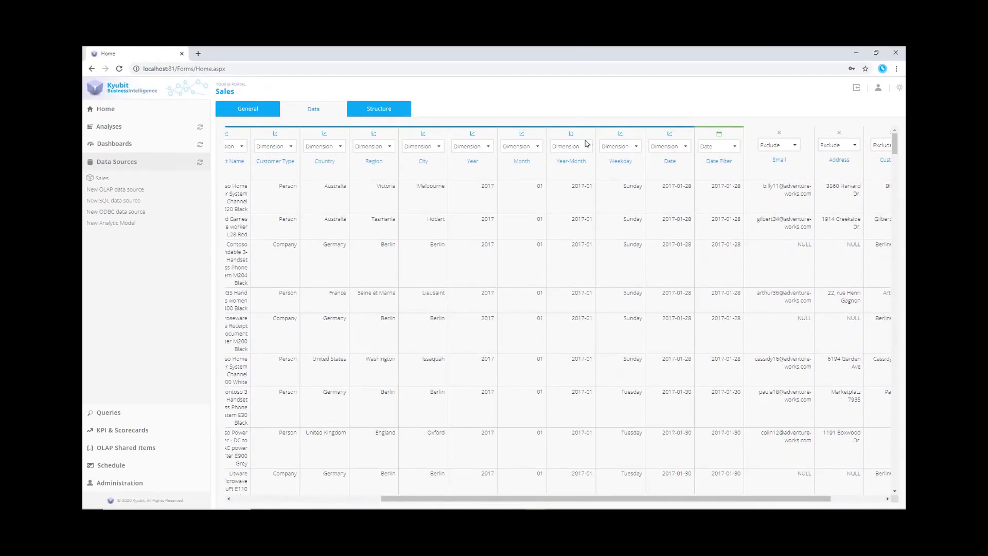
# Create a Category-Subcategory-Product hierarchy with Product Category, Product Subcategory and Product Name levels
pyautogui.click(389, 113)
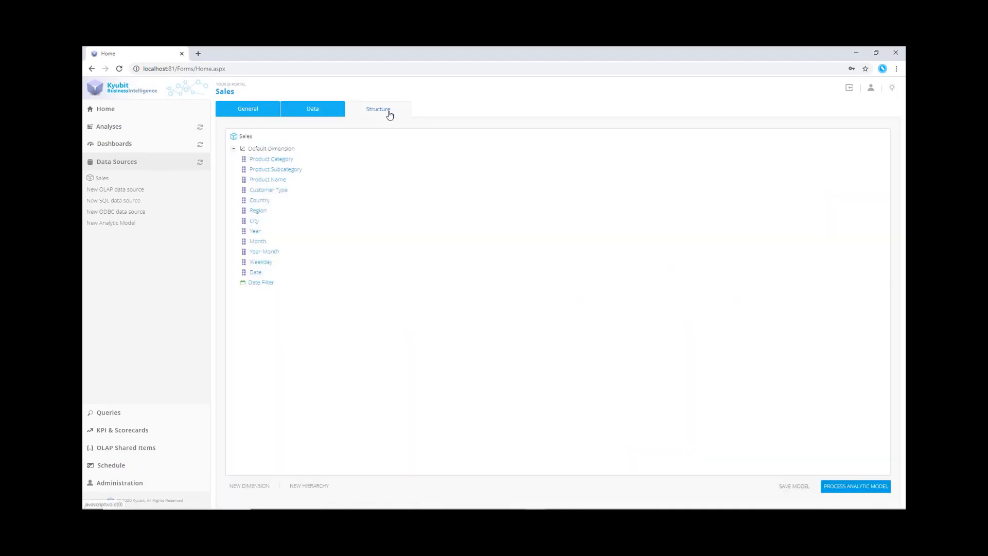
pyautogui.click(309, 486)
pyautogui.click(464, 219)
pyautogui.write('Ca')
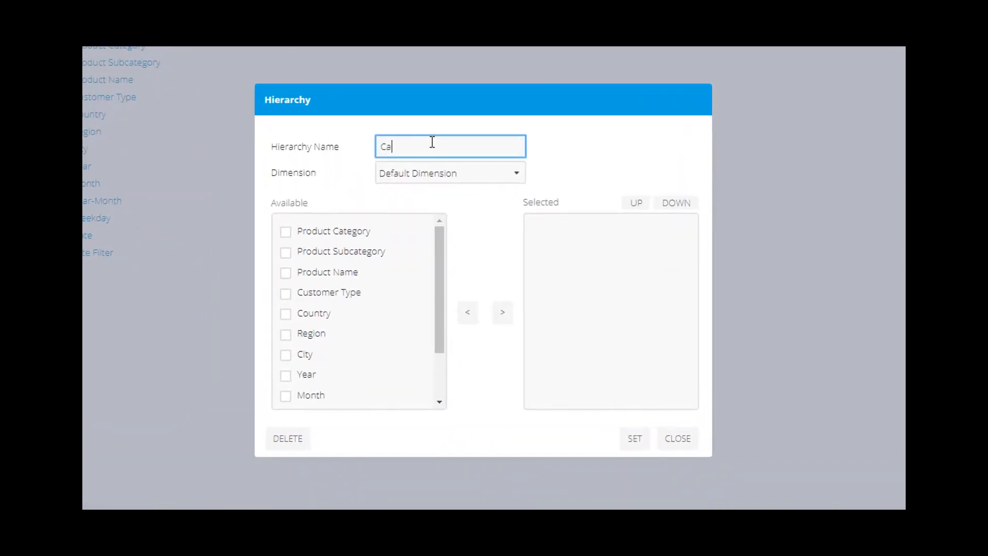
pyautogui.write('tegory-Subcategory-Product')
pyautogui.click(286, 233)
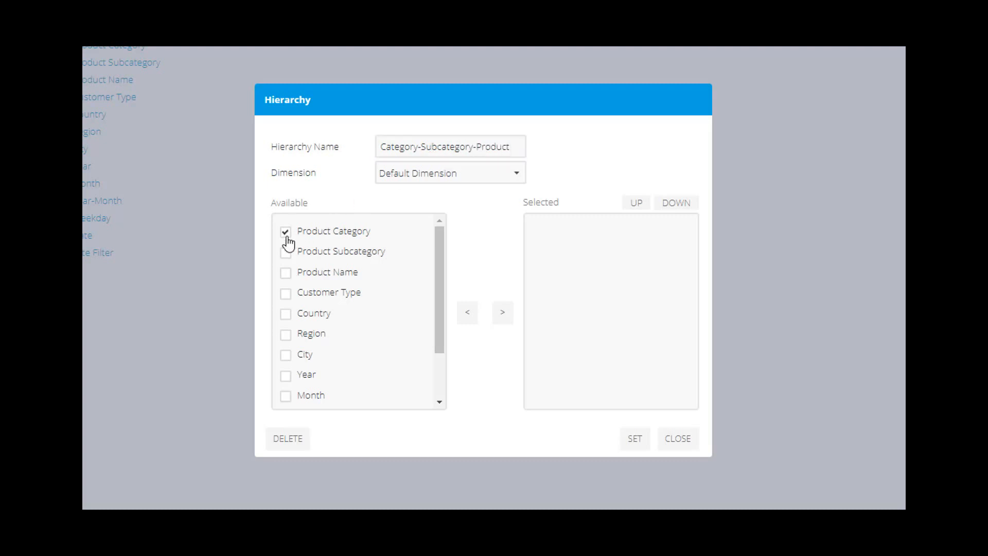
pyautogui.click(286, 252)
pyautogui.click(285, 273)
pyautogui.click(503, 313)
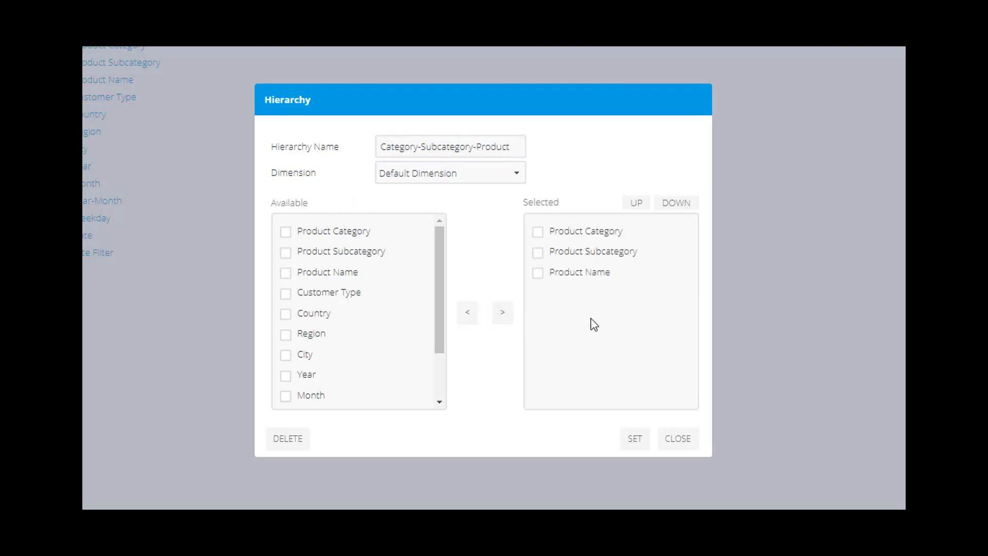
pyautogui.click(635, 438)
# Create a Country-Region-City hierarchy with Country, Region and City levels
pyautogui.click(307, 486)
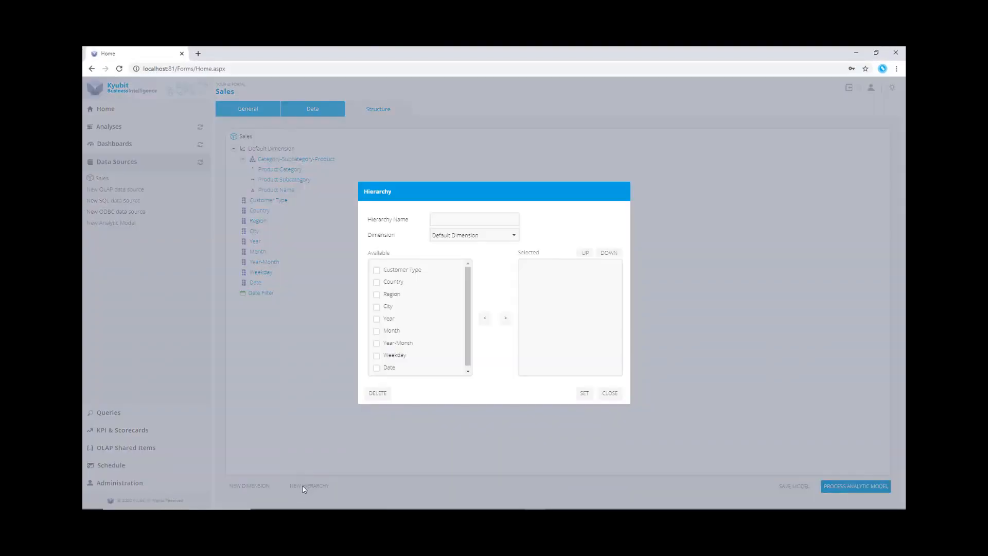
pyautogui.click(376, 282)
pyautogui.click(376, 294)
pyautogui.click(376, 306)
pyautogui.click(461, 218)
pyautogui.write('Country-Region-City')
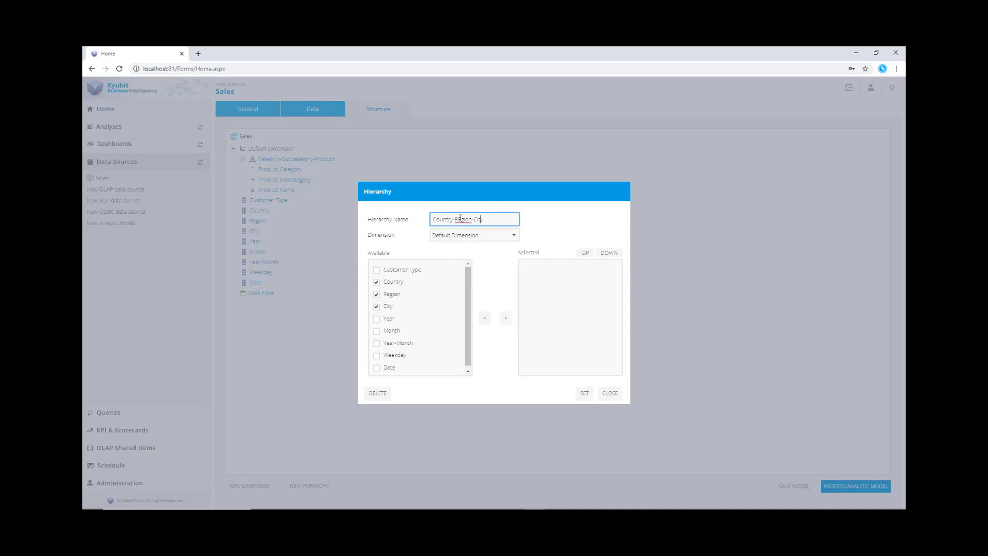
pyautogui.click(506, 318)
pyautogui.click(584, 393)
# Create a Year-Month-Date hierarchy with Year, Month and Date levels, and process the analytic model
pyautogui.click(302, 486)
pyautogui.click(451, 219)
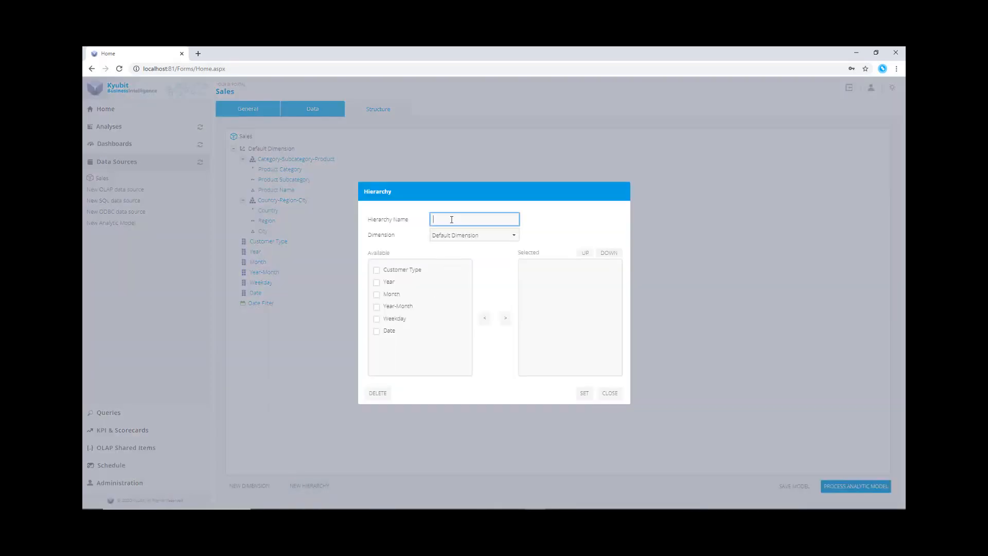
pyautogui.write('Year-Month-Date')
pyautogui.click(376, 282)
pyautogui.click(376, 294)
pyautogui.click(377, 331)
pyautogui.click(505, 318)
pyautogui.click(585, 394)
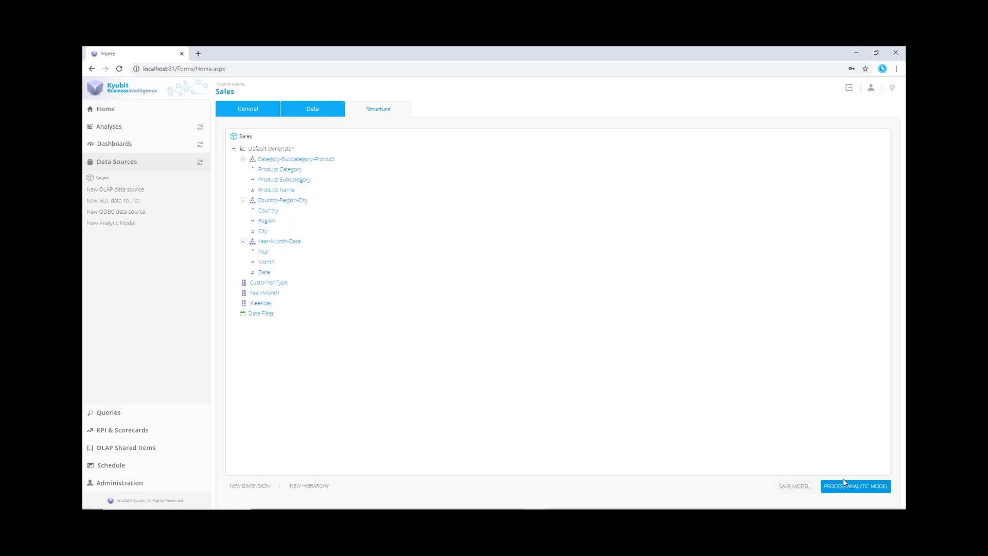
pyautogui.click(849, 491)
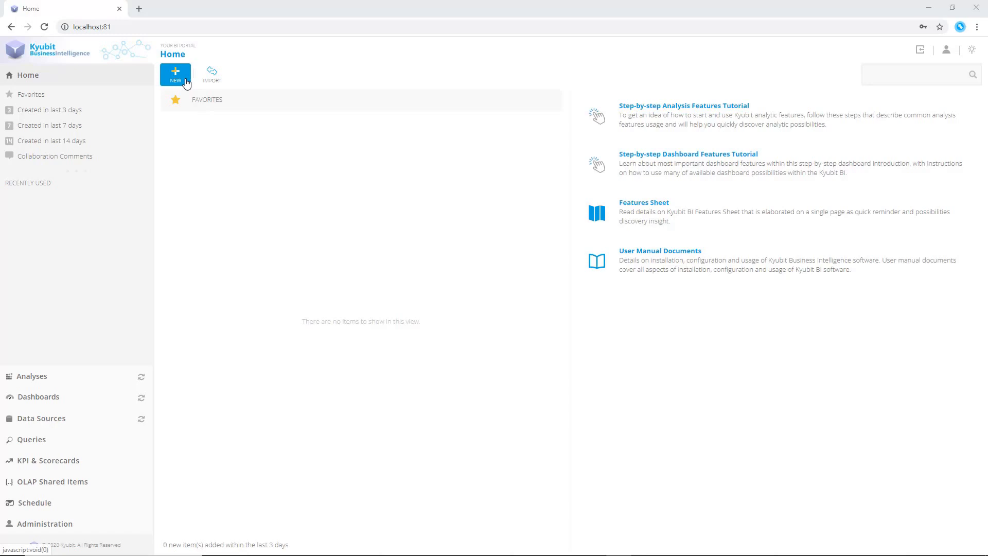
# Start a new Grid/Chart Analysis based on the Sales analytic model
pyautogui.click(186, 82)
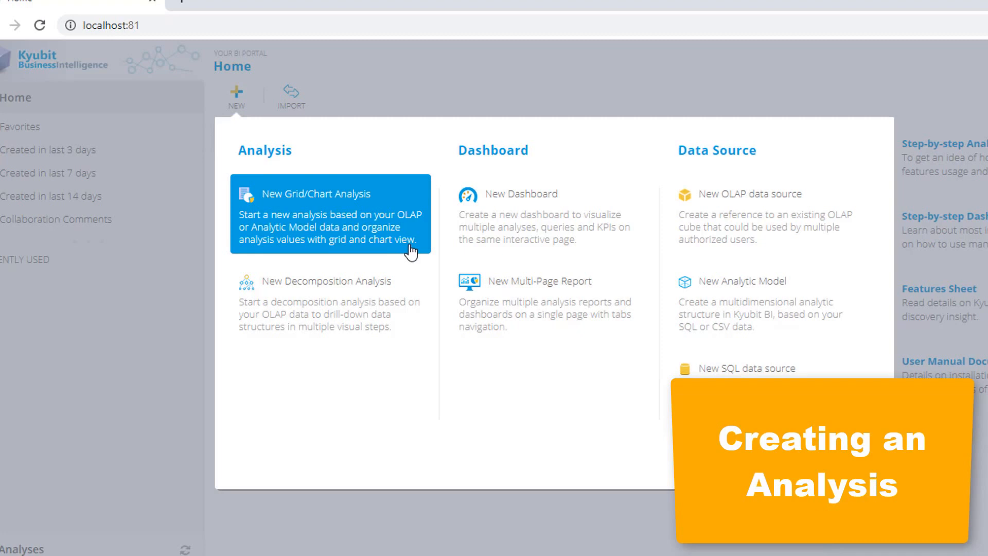
pyautogui.click(410, 251)
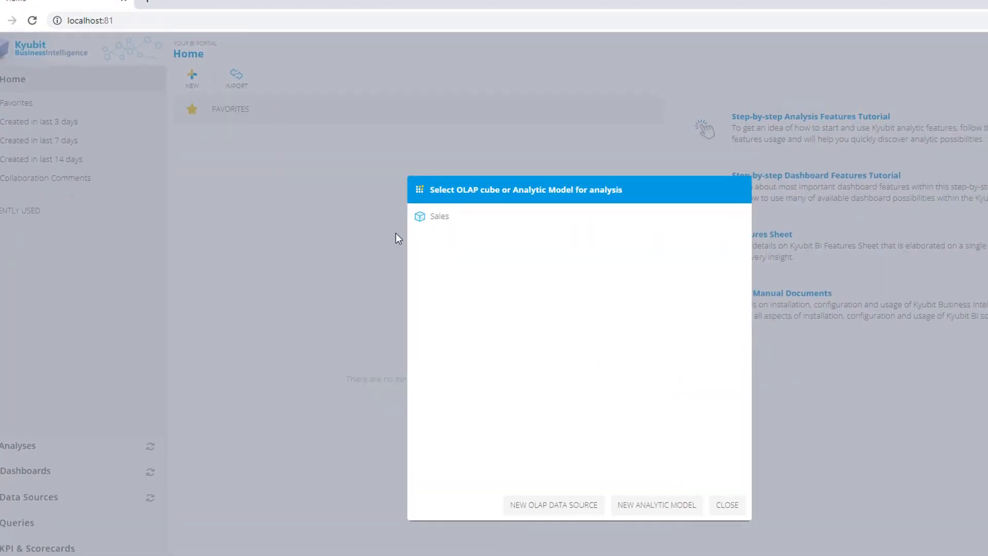
pyautogui.click(448, 222)
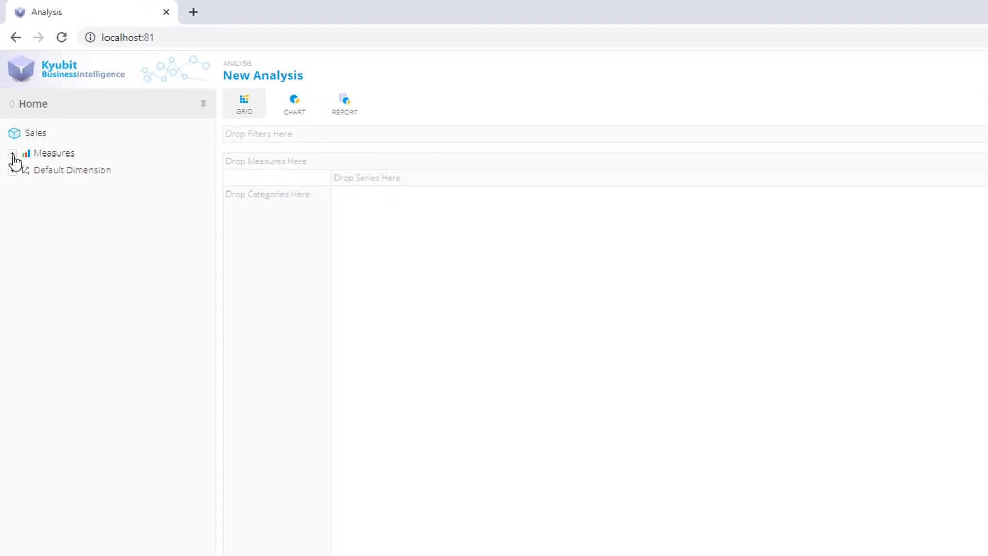
# Add Sales Amount as the measure and the hierarchy's Product Category level as grid categories
pyautogui.click(12, 154)
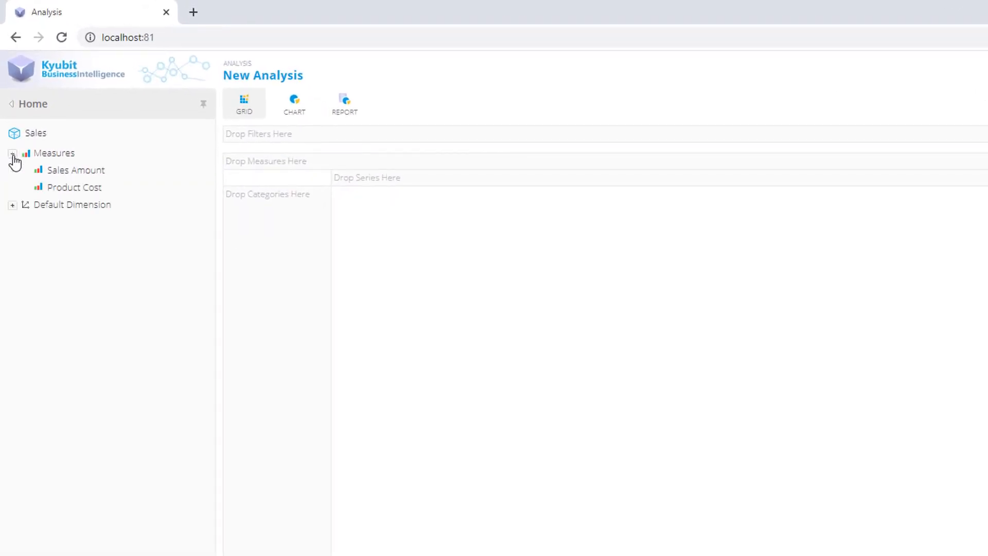
pyautogui.click(13, 206)
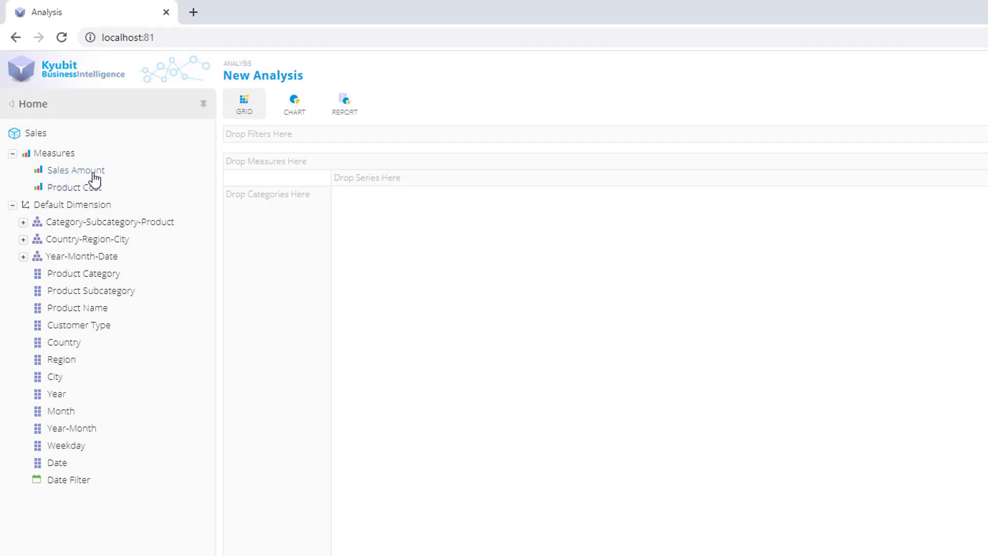
pyautogui.moveTo(93, 179); pyautogui.dragTo(434, 287)
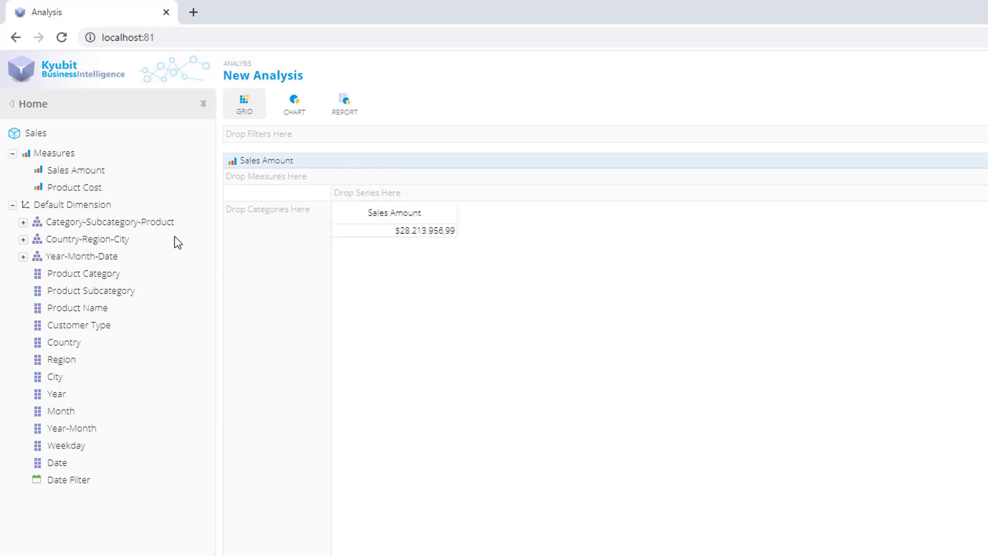
pyautogui.click(23, 222)
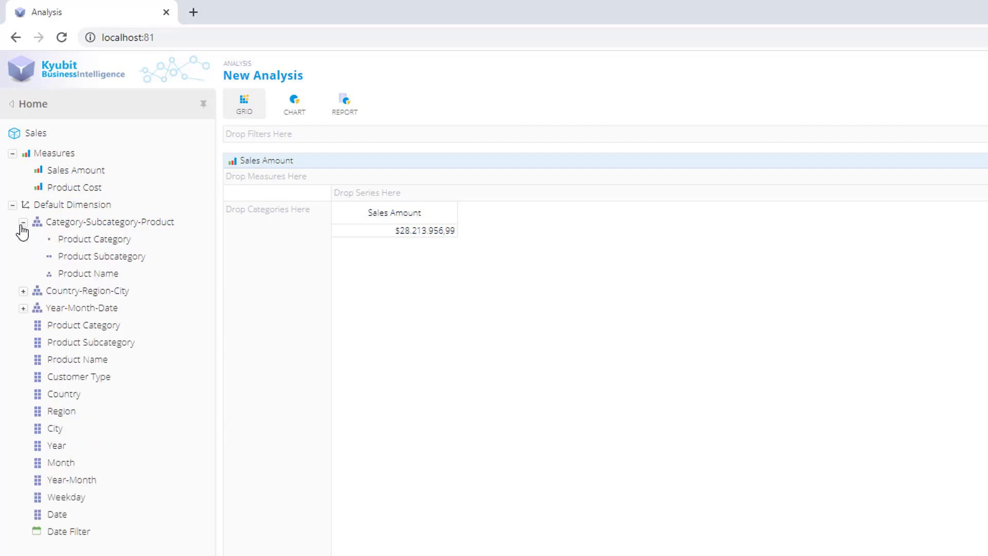
pyautogui.moveTo(119, 240); pyautogui.dragTo(268, 281)
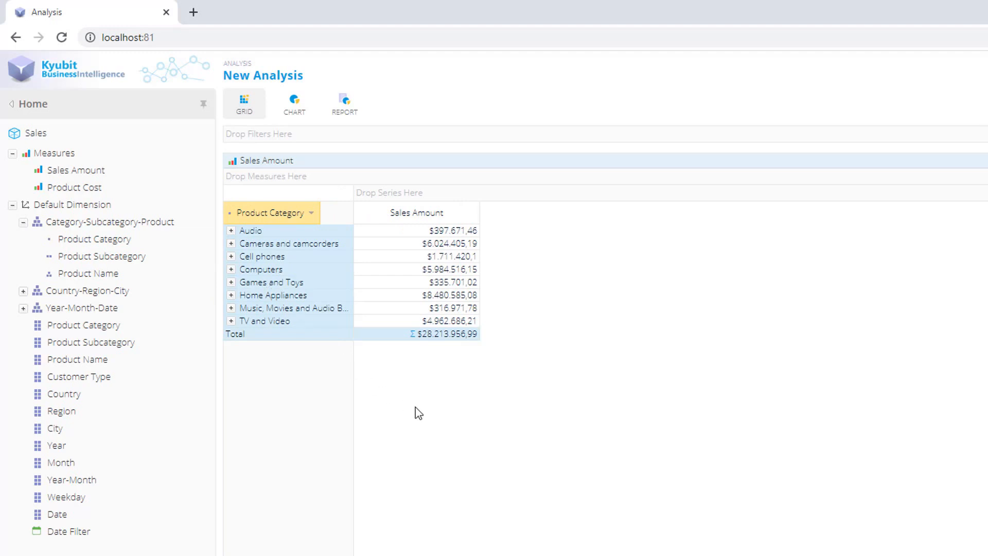
# Drill down the grid from Cameras and camcorders and Computers into subcategories and Laptops products, then collapse Laptops
pyautogui.click(232, 245)
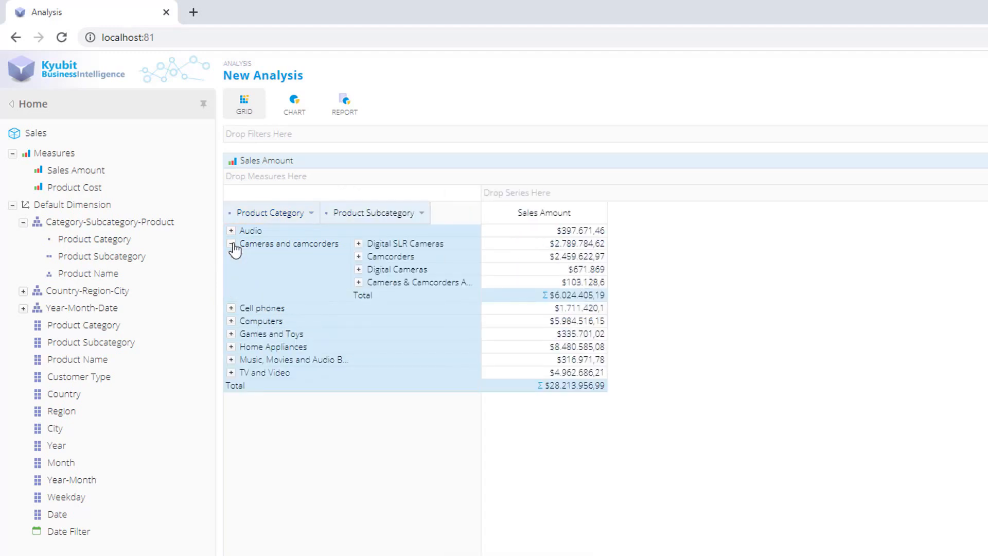
pyautogui.click(232, 322)
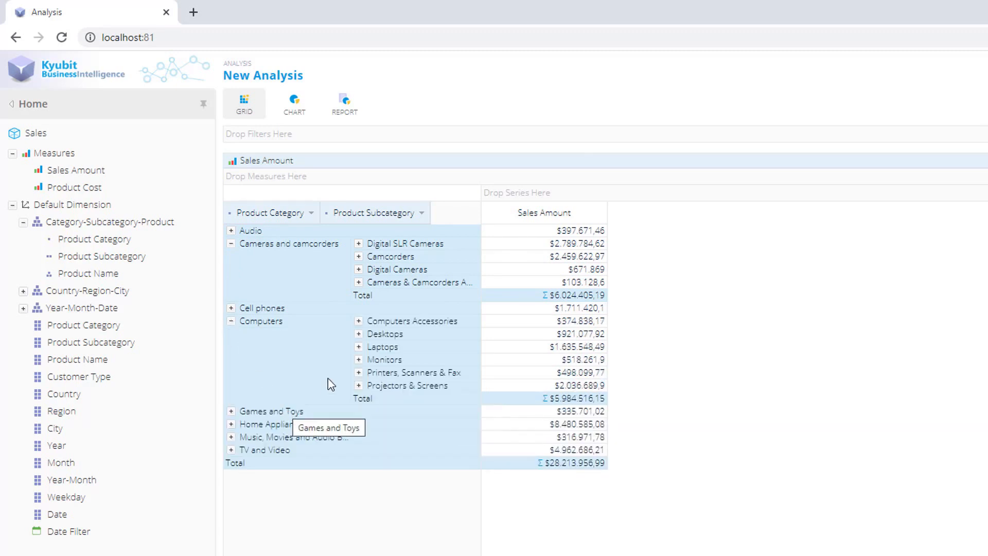
pyautogui.click(359, 348)
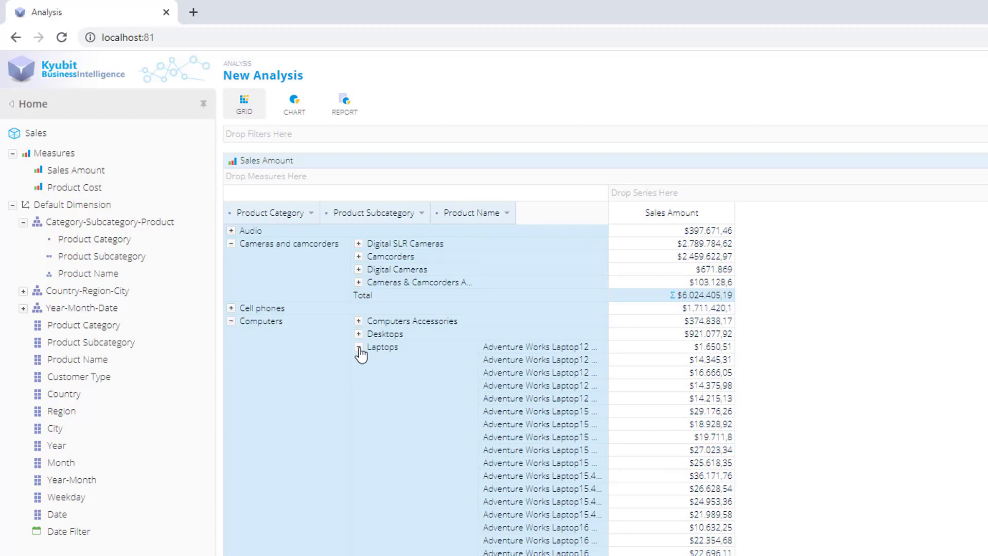
pyautogui.click(359, 347)
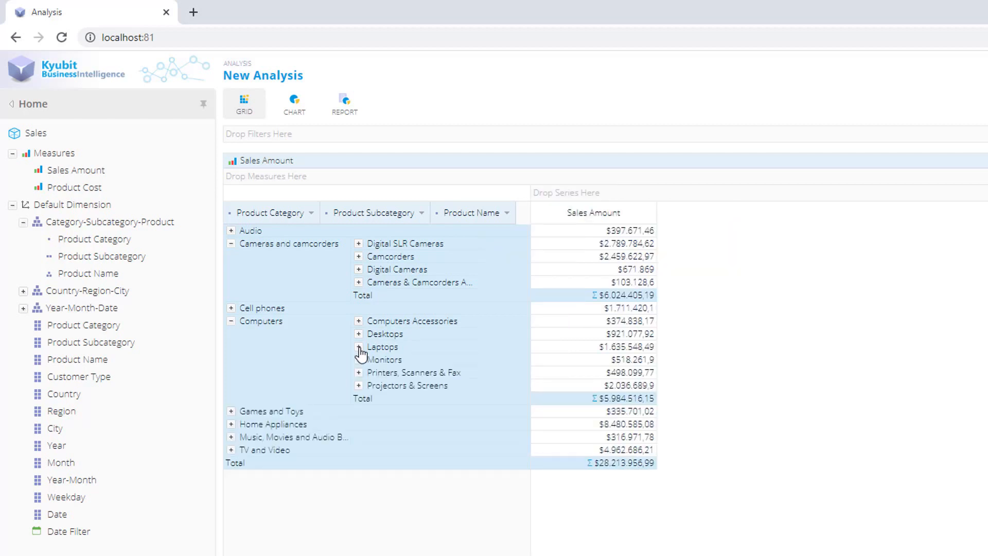
# Replace the subcategory and product name levels with Country and Year as grid categories after Product Category
pyautogui.moveTo(452, 213); pyautogui.dragTo(138, 306)
pyautogui.moveTo(344, 213); pyautogui.dragTo(191, 342)
pyautogui.moveTo(77, 393); pyautogui.dragTo(293, 384)
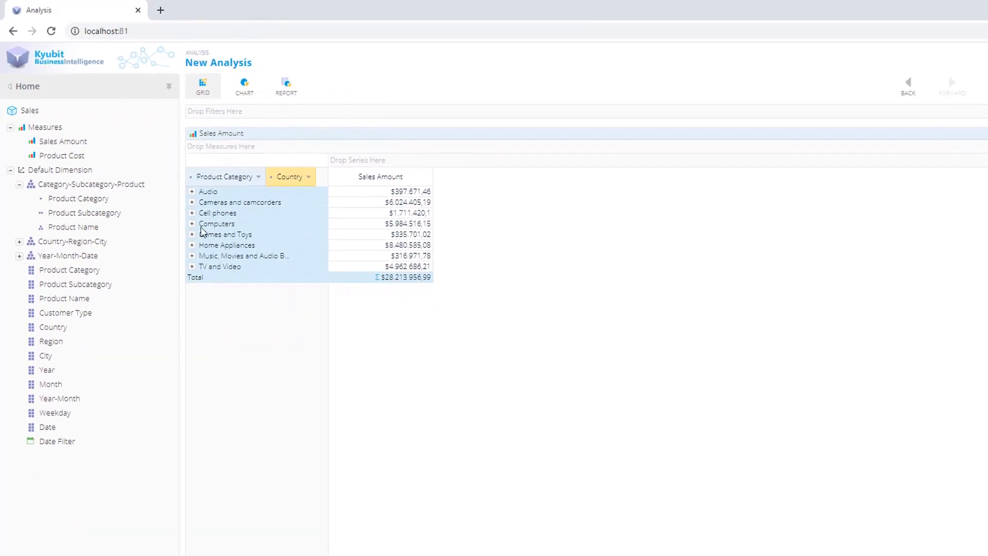
pyautogui.moveTo(48, 371); pyautogui.dragTo(276, 328)
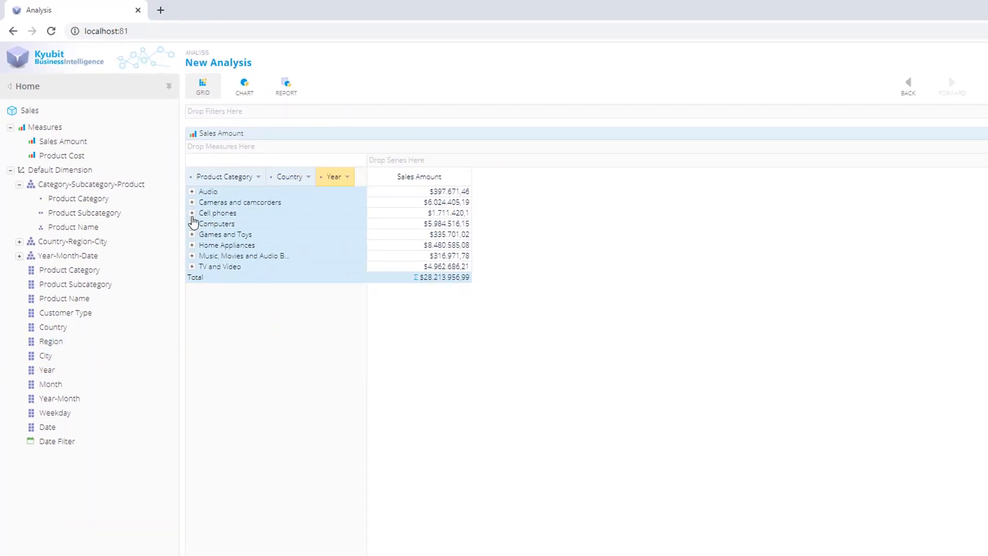
# Expand Cell phones by country and Australia by year in the grid
pyautogui.click(192, 203)
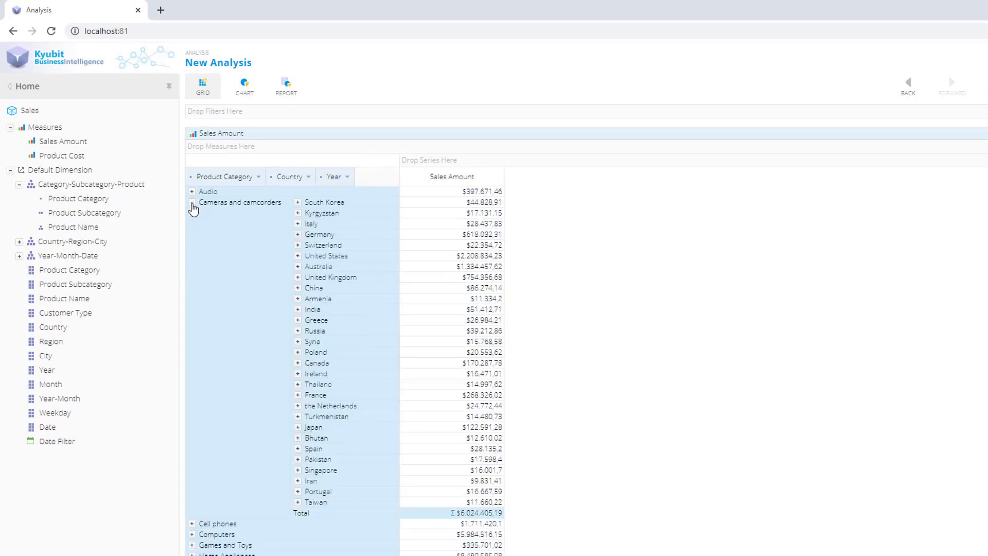
pyautogui.click(192, 203)
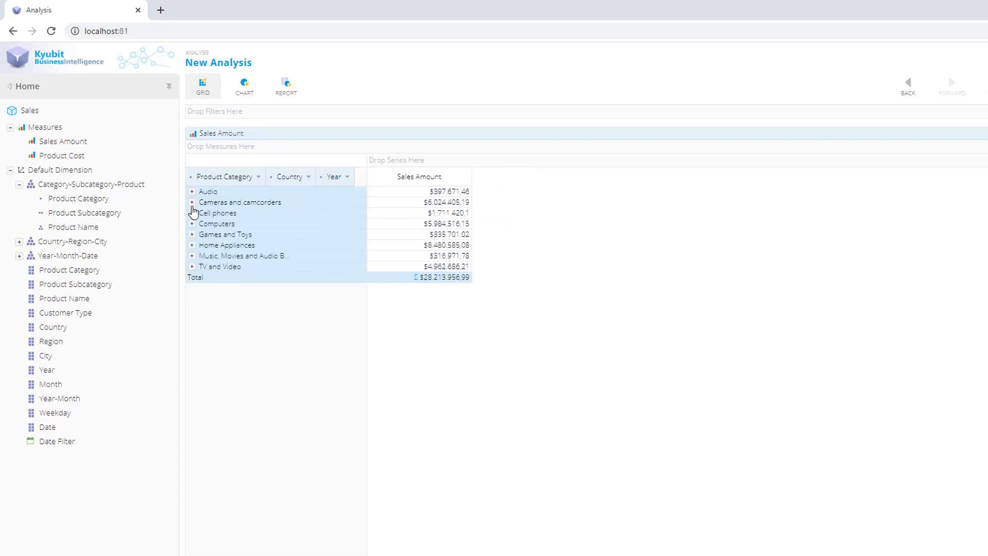
pyautogui.click(193, 214)
pyautogui.click(298, 224)
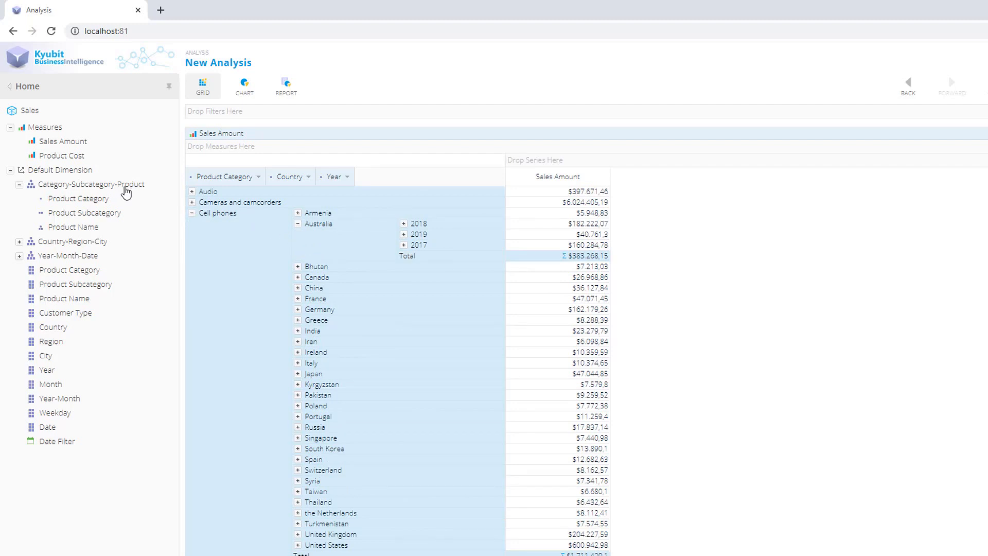
# Add Customer Type as grid series and Product Cost as a second measure
pyautogui.moveTo(63, 321); pyautogui.dragTo(709, 167)
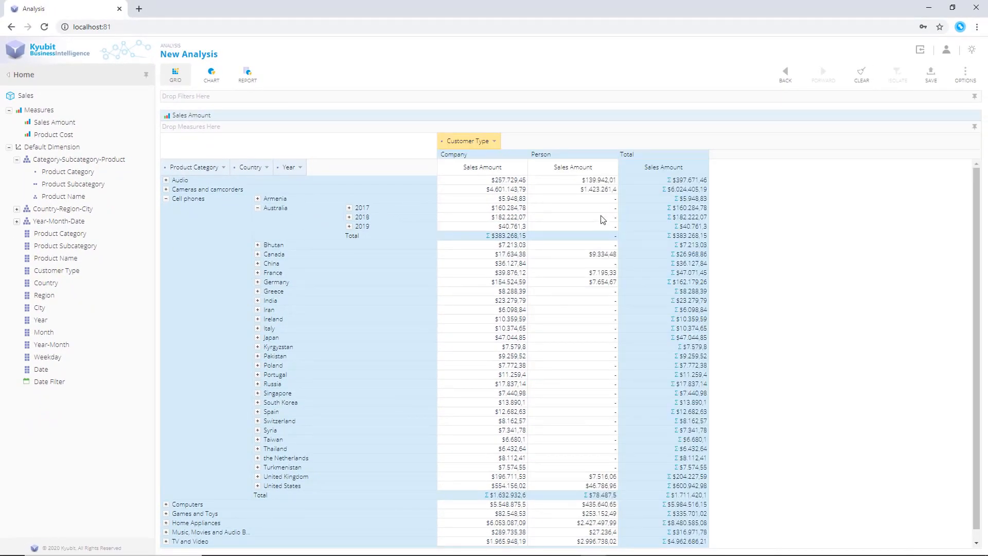
pyautogui.moveTo(52, 135); pyautogui.dragTo(264, 130)
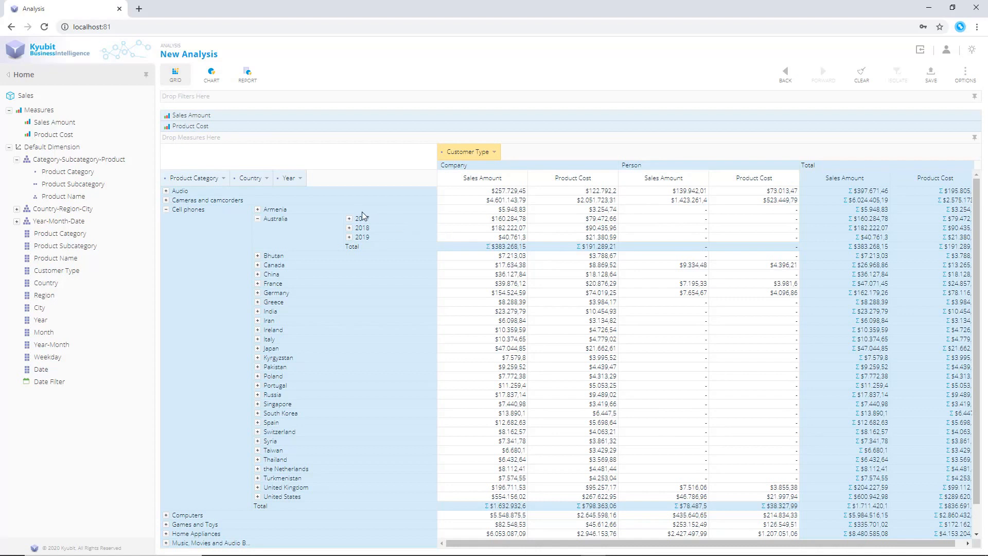
# Apply a Top value filter by Sales Amount on the Country level
pyautogui.click(268, 179)
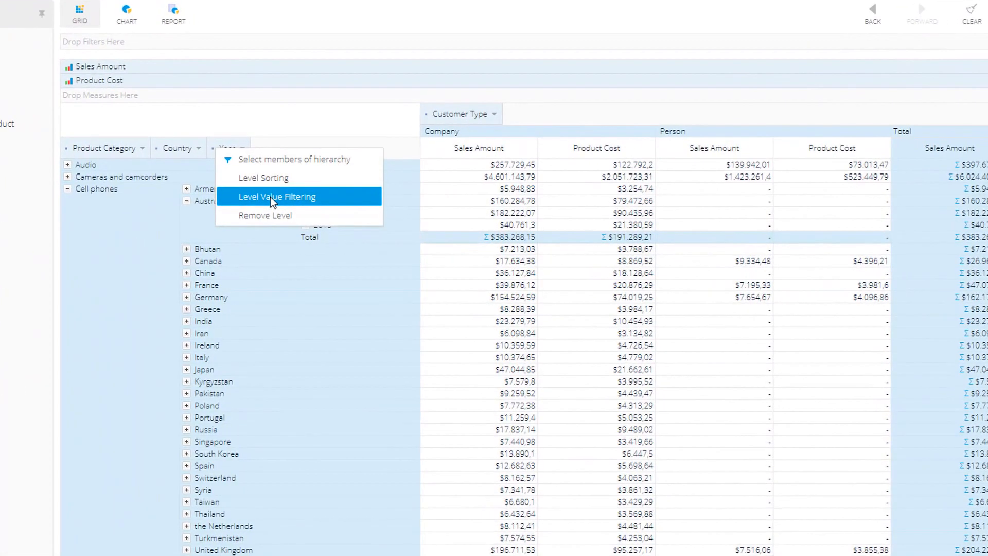
pyautogui.click(271, 197)
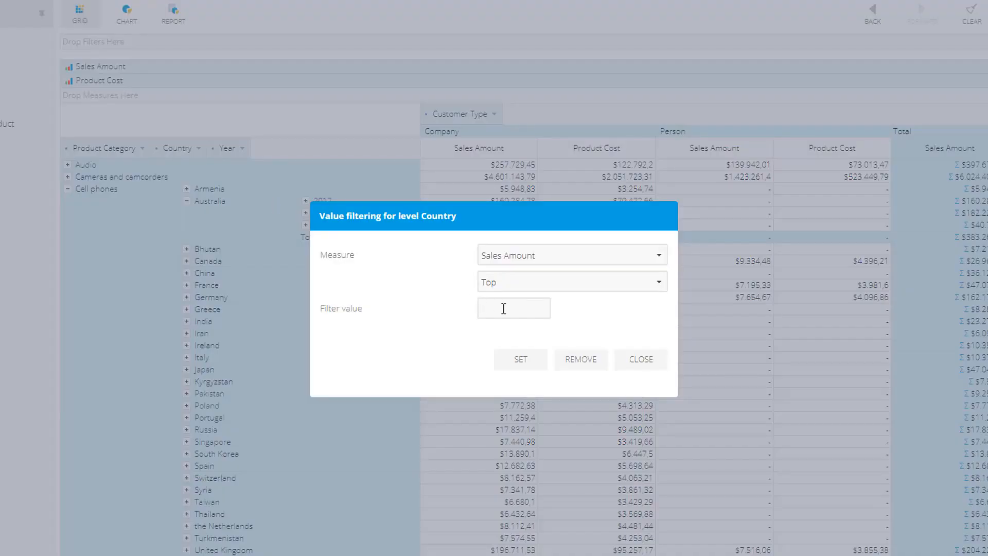
pyautogui.click(505, 309)
pyautogui.click(522, 360)
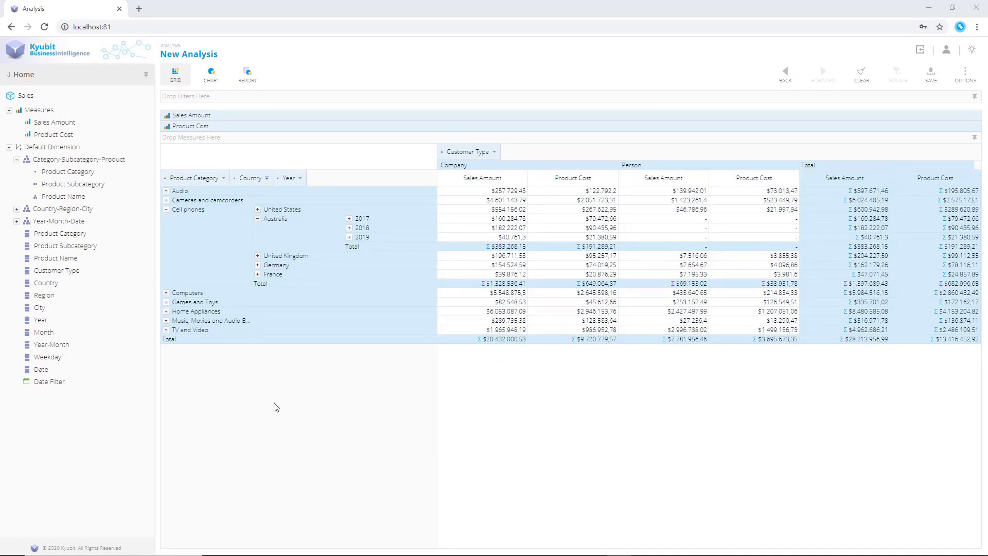
# Add Weekday as a filter limited to Monday, Tuesday, Wednesday, Thursday and Friday
pyautogui.moveTo(48, 357); pyautogui.dragTo(455, 100)
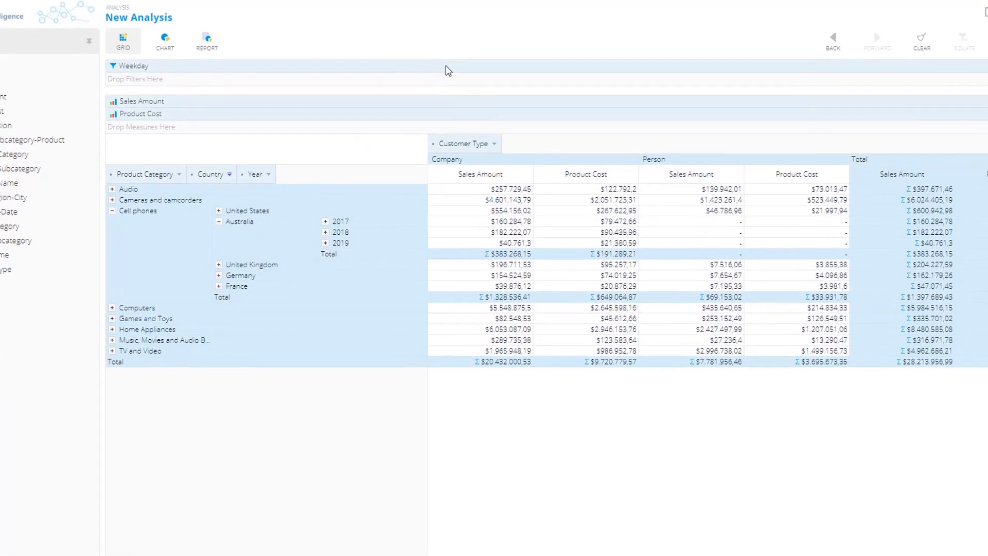
pyautogui.click(448, 70)
pyautogui.click(315, 204)
pyautogui.click(314, 191)
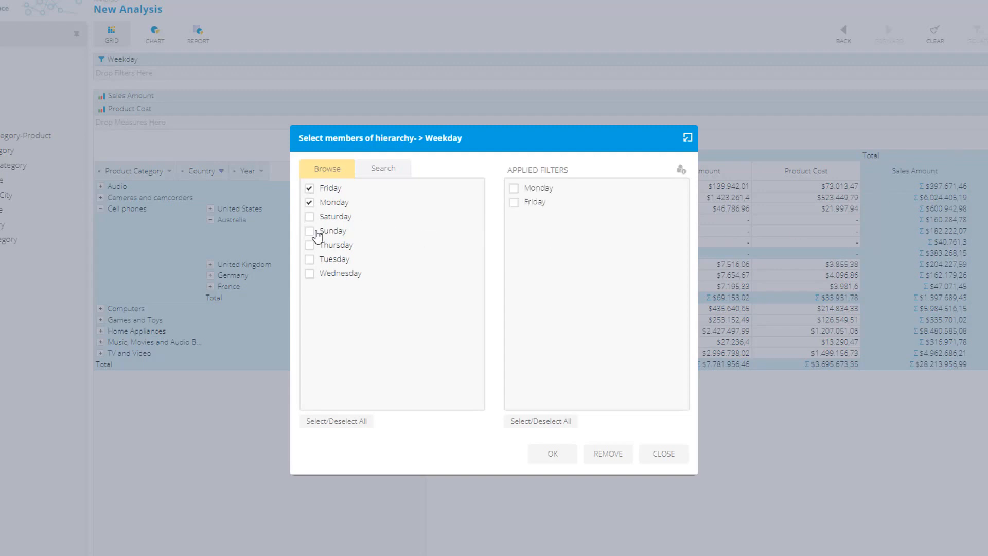
pyautogui.click(309, 245)
pyautogui.click(309, 259)
pyautogui.click(309, 273)
pyautogui.click(553, 453)
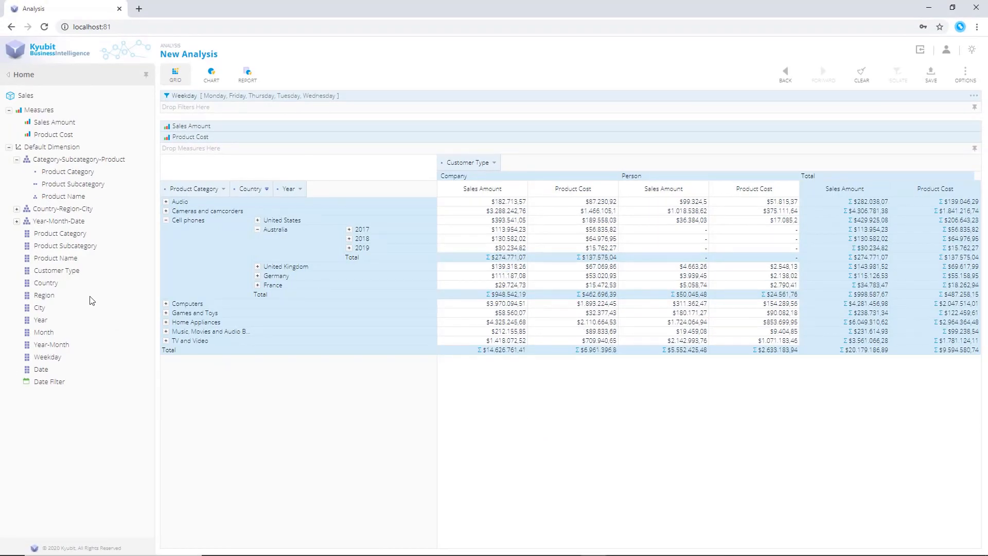
# Add Date Filter as a filter and set its range to the last 2+ years
pyautogui.moveTo(49, 381); pyautogui.dragTo(463, 109)
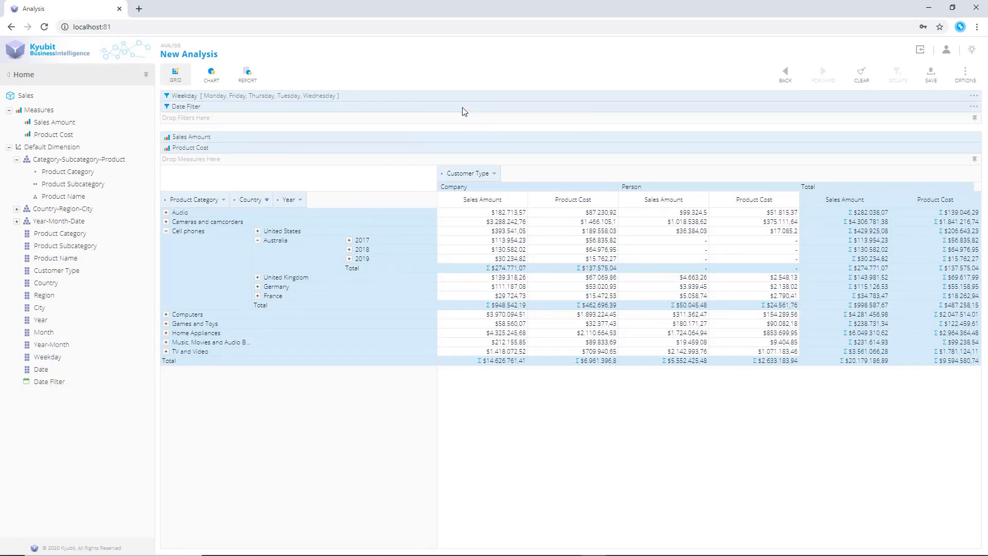
pyautogui.click(974, 108)
pyautogui.click(397, 248)
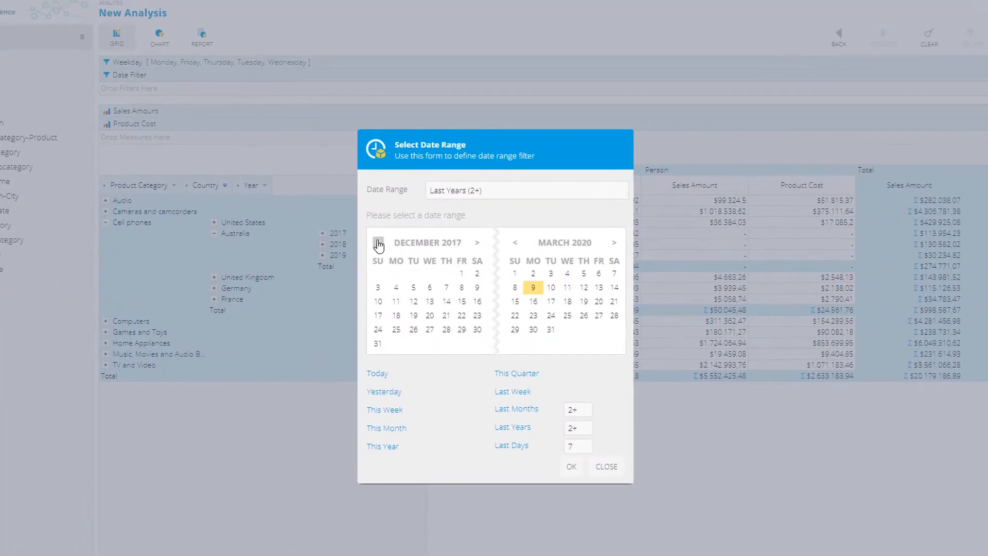
pyautogui.click(396, 248)
pyautogui.click(396, 249)
pyautogui.click(395, 274)
pyautogui.click(541, 303)
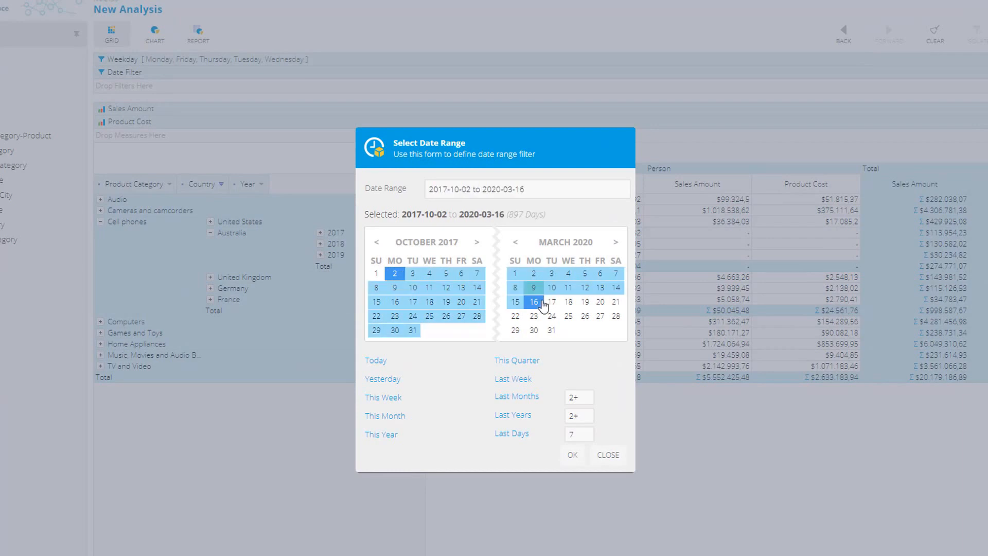
pyautogui.click(584, 416)
pyautogui.press('BackSpace')
pyautogui.press('BackSpace')
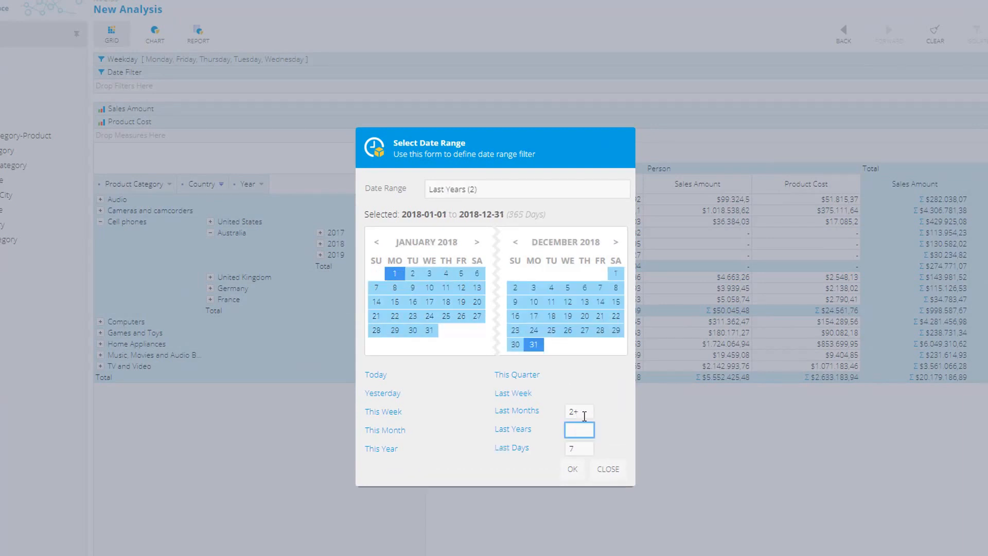
pyautogui.write('2+')
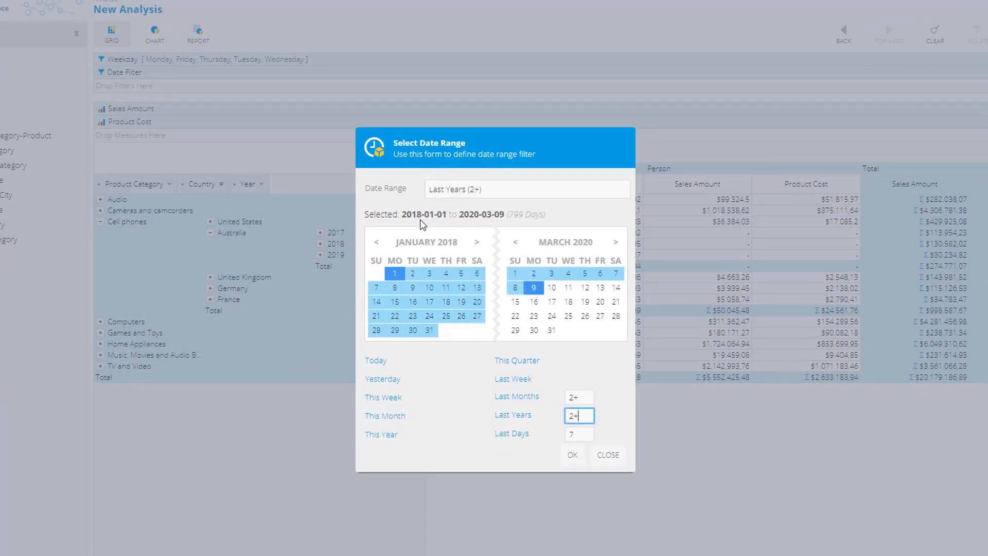
pyautogui.click(572, 455)
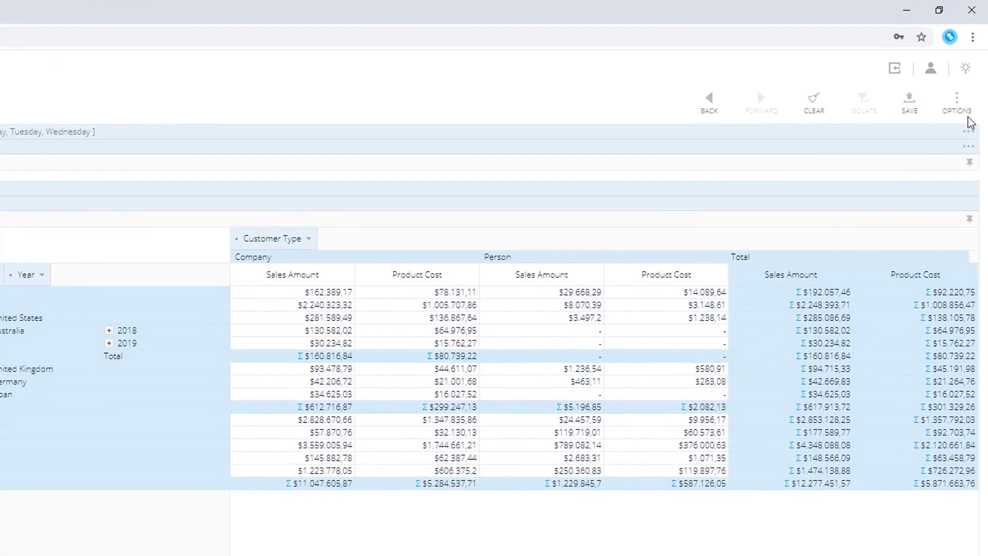
# Save the analysis as Analysis Overview in the My Analysis folder
pyautogui.click(966, 74)
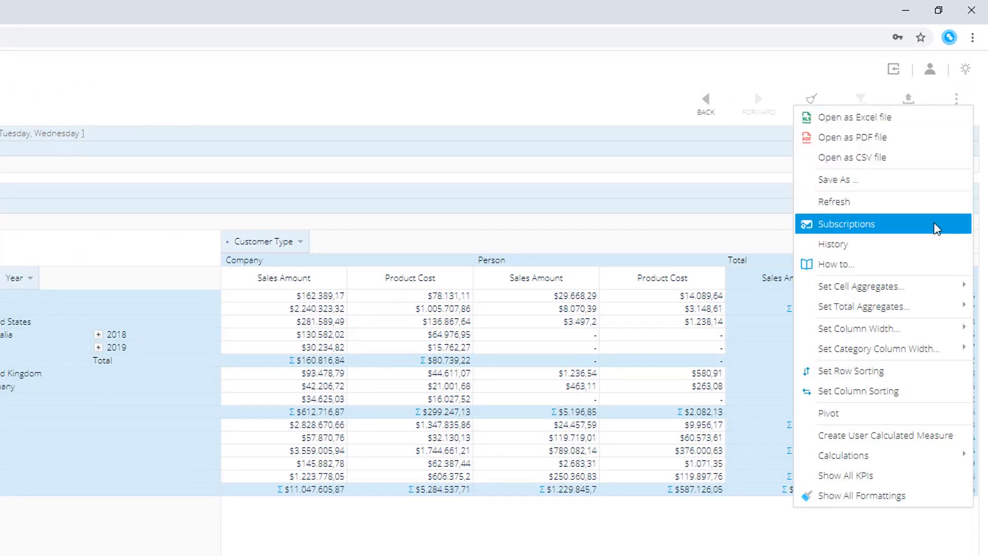
pyautogui.click(633, 94)
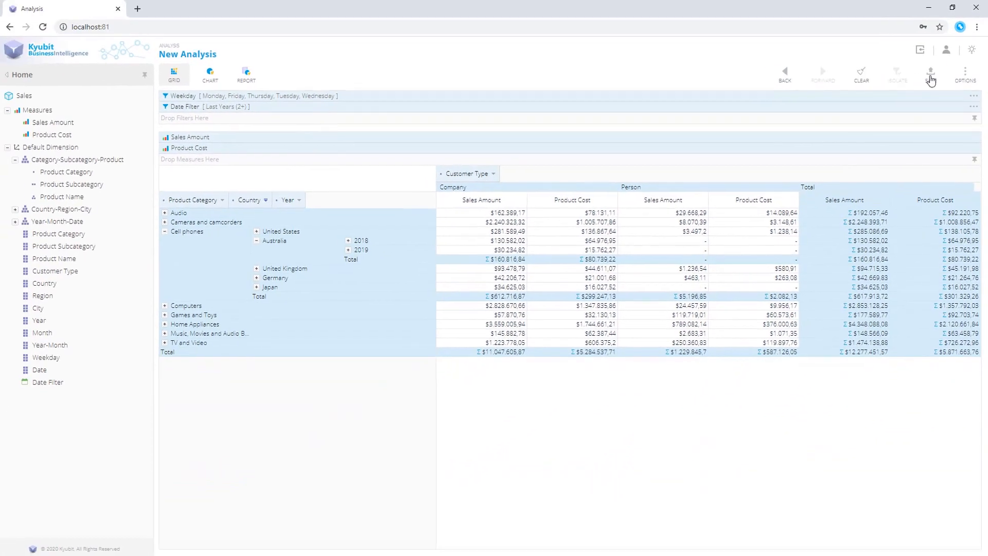
pyautogui.click(932, 78)
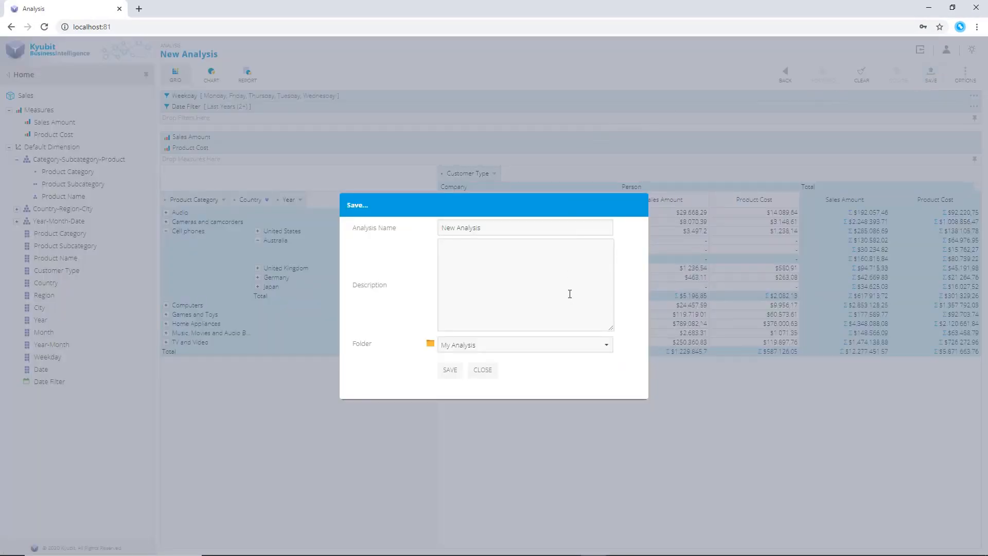
pyautogui.click(441, 231)
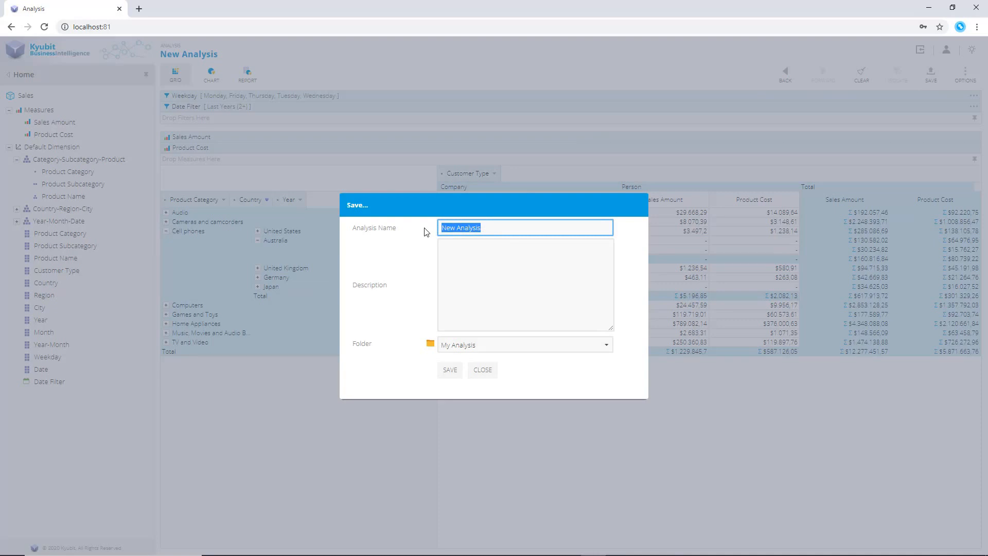
pyautogui.write('Analysis Overview')
pyautogui.click(450, 369)
pyautogui.click(566, 359)
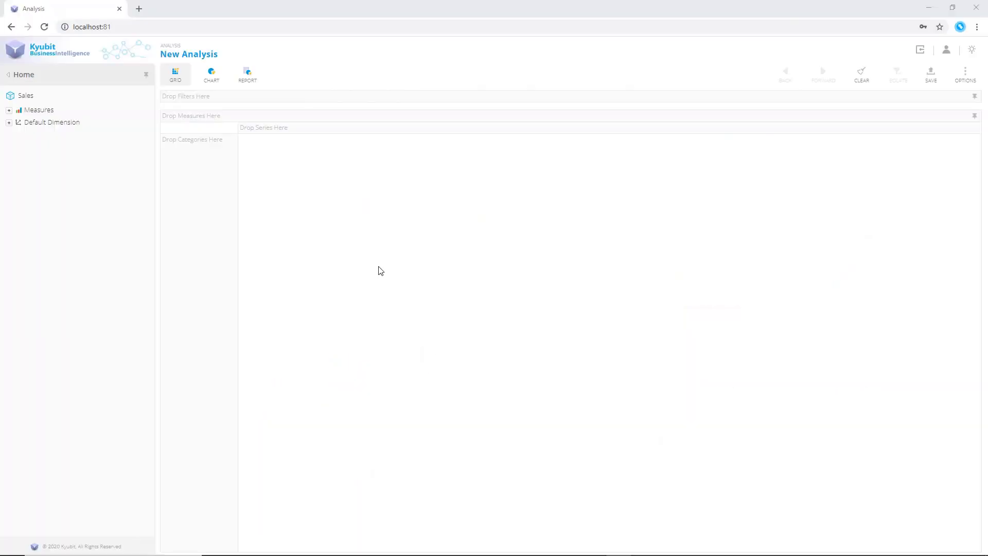
# Build a new grid with Sales Amount as the measure and Product Category as categories
pyautogui.click(9, 109)
pyautogui.moveTo(55, 122); pyautogui.dragTo(273, 175)
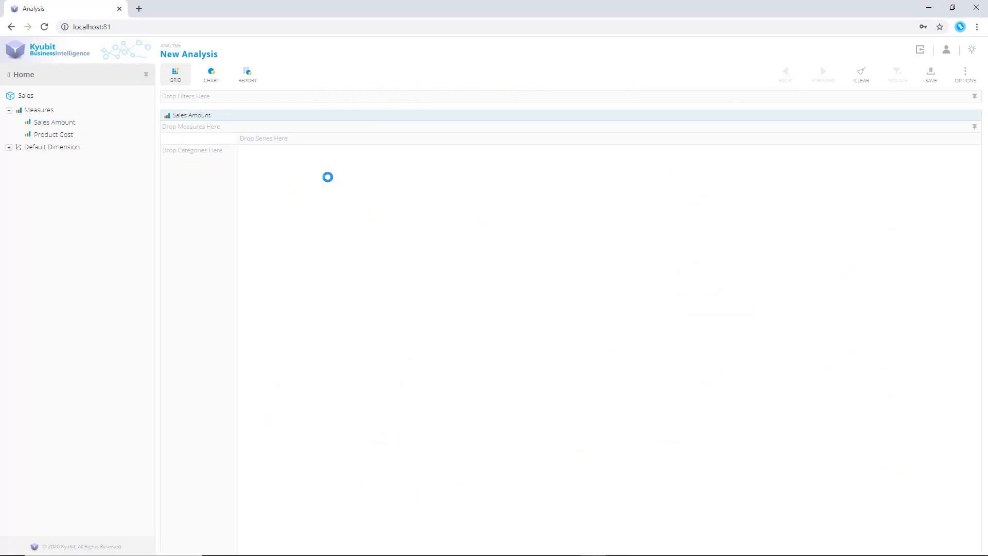
pyautogui.click(9, 146)
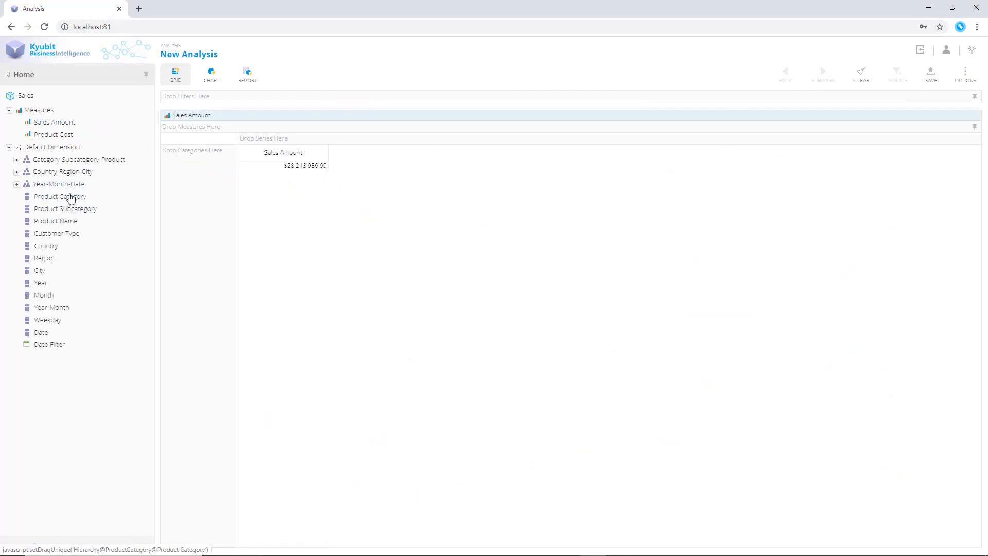
pyautogui.moveTo(69, 197); pyautogui.dragTo(231, 217)
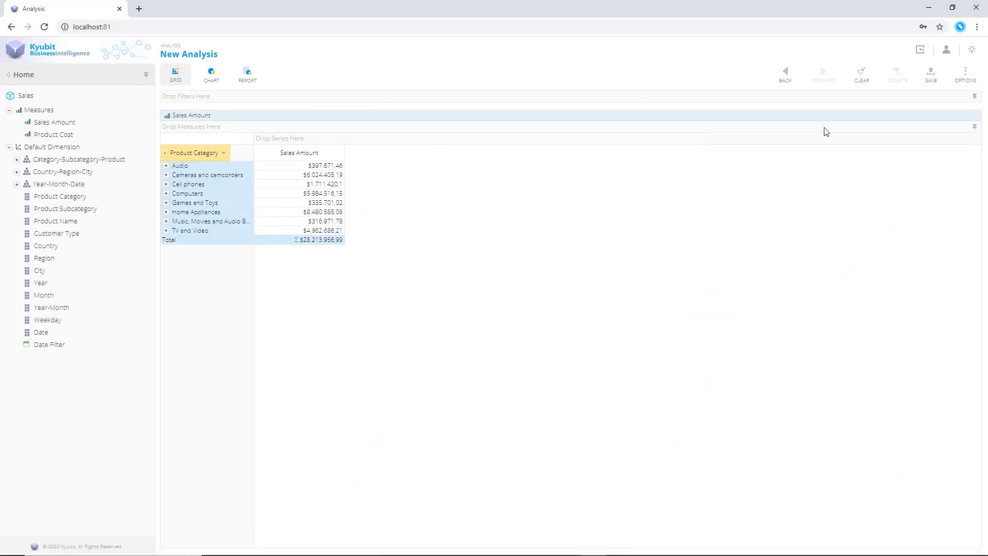
# Save this analysis as Sales by Category
pyautogui.click(931, 74)
pyautogui.moveTo(573, 232); pyautogui.dragTo(410, 227)
pyautogui.write('Sales by Category')
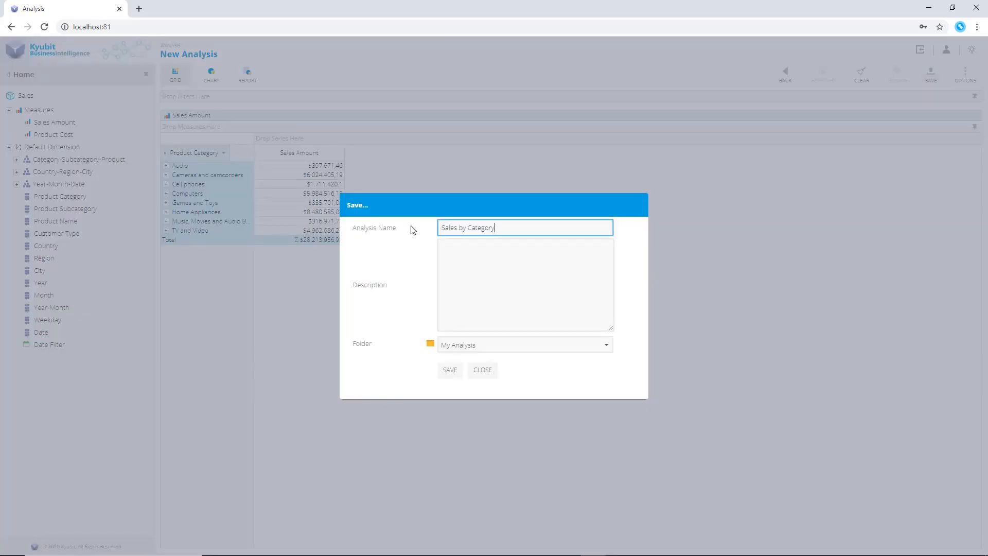
pyautogui.click(451, 370)
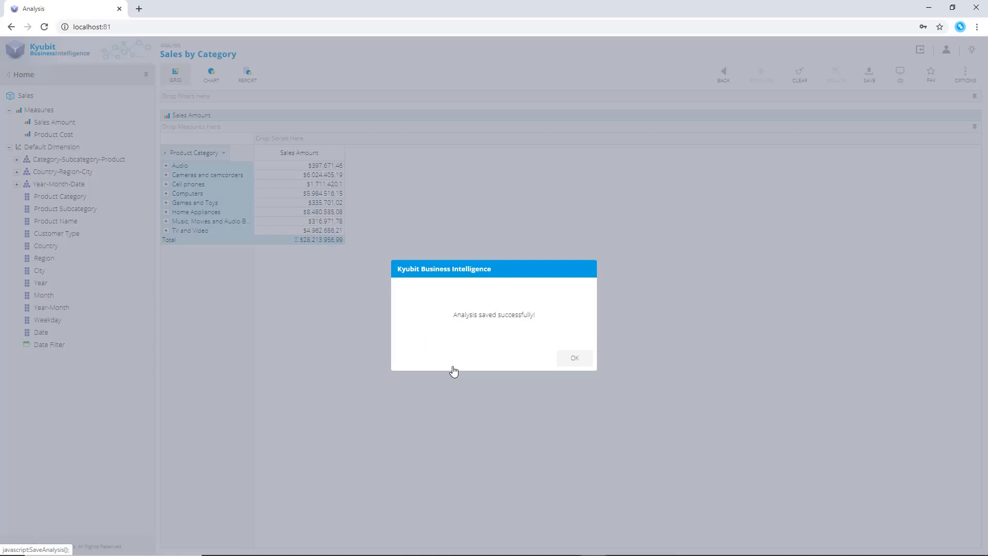
pyautogui.click(574, 357)
# Clear the grid and start a new grid with Product Subcategory as categories
pyautogui.click(800, 74)
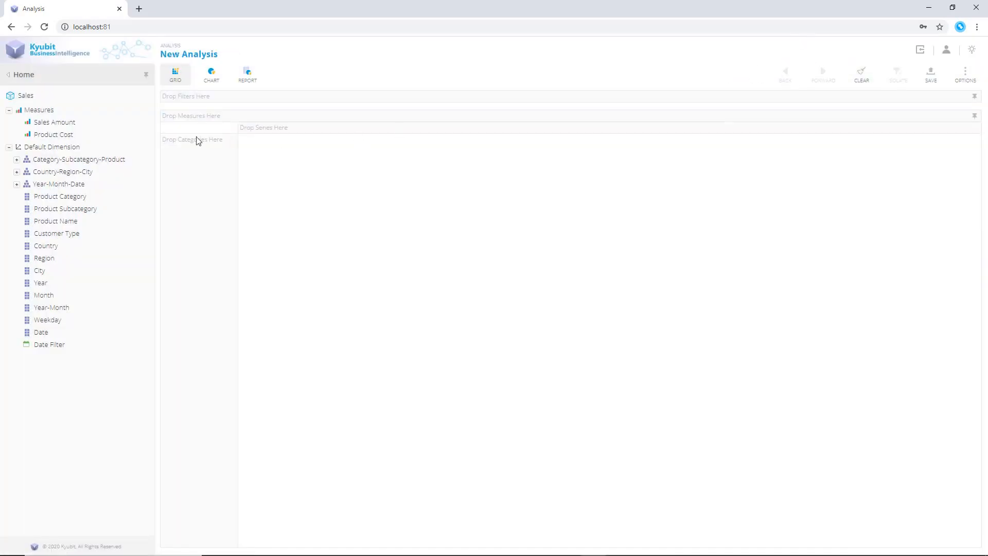
pyautogui.moveTo(77, 209); pyautogui.dragTo(206, 201)
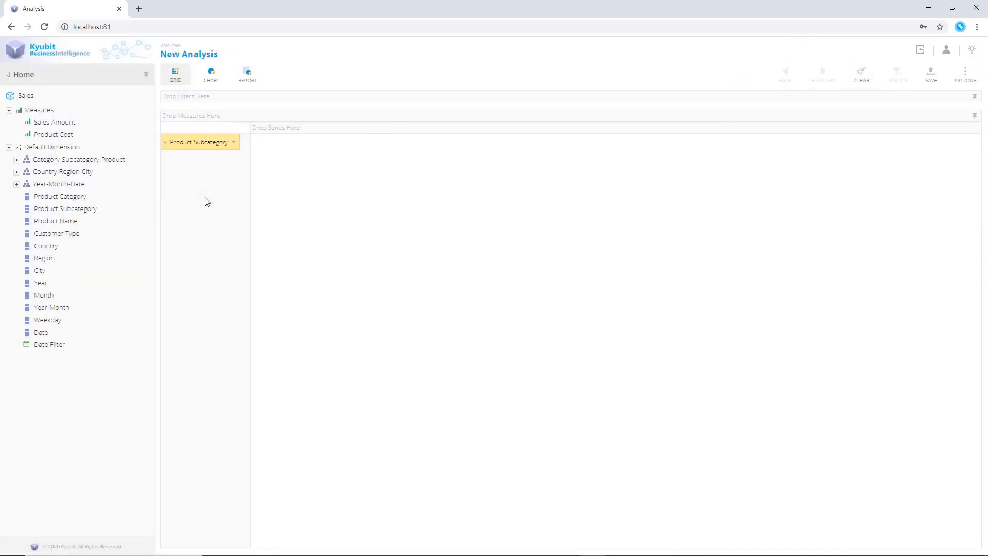
# Apply a Top value filter by Sales Amount to Product Subcategory and add Customer Type as series
pyautogui.click(233, 142)
pyautogui.click(271, 180)
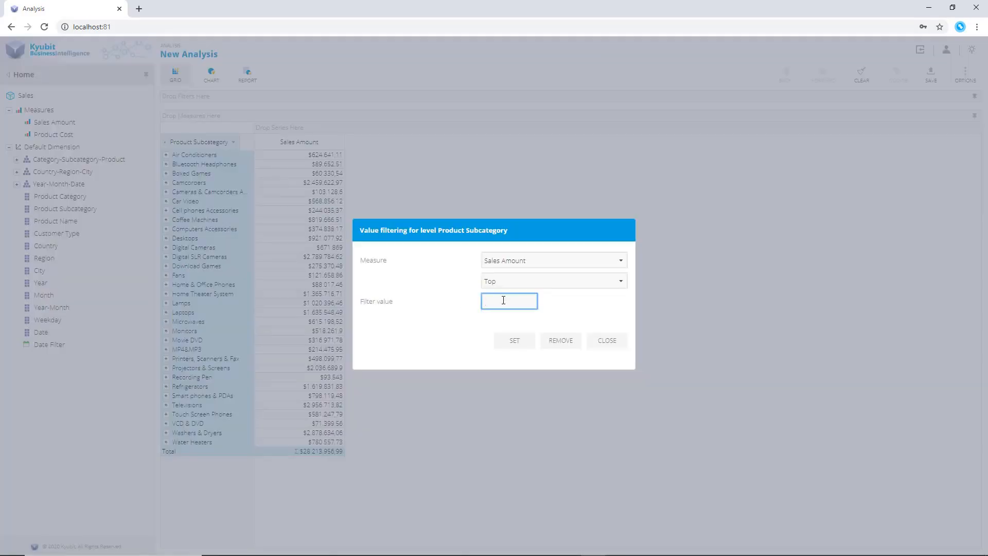
pyautogui.click(515, 340)
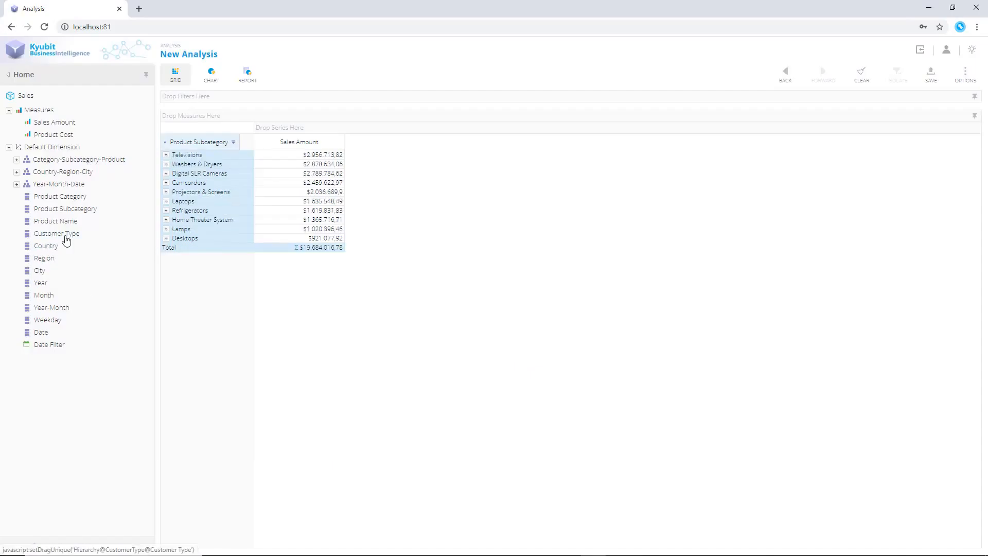
pyautogui.moveTo(64, 236); pyautogui.dragTo(432, 135)
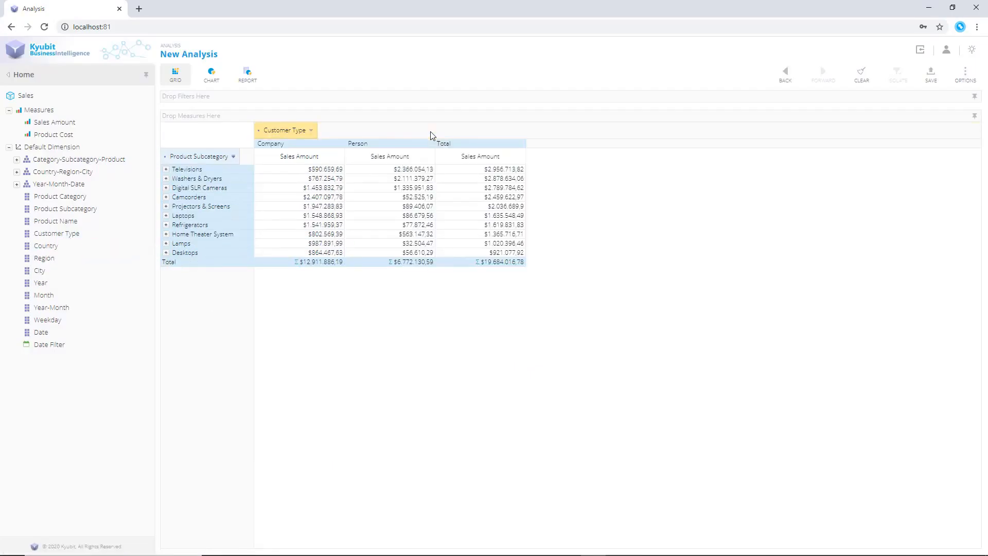
# Save the analysis as Sales by Subcategory and Customer Type in the My Analysis folder
pyautogui.click(931, 75)
pyautogui.write('Sales by Subcategory and Customer Type')
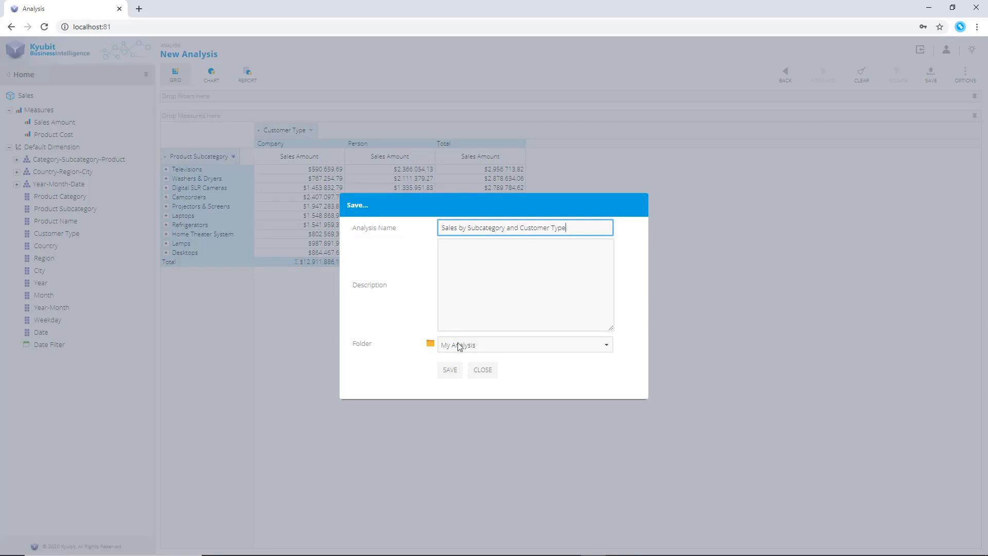
pyautogui.click(450, 370)
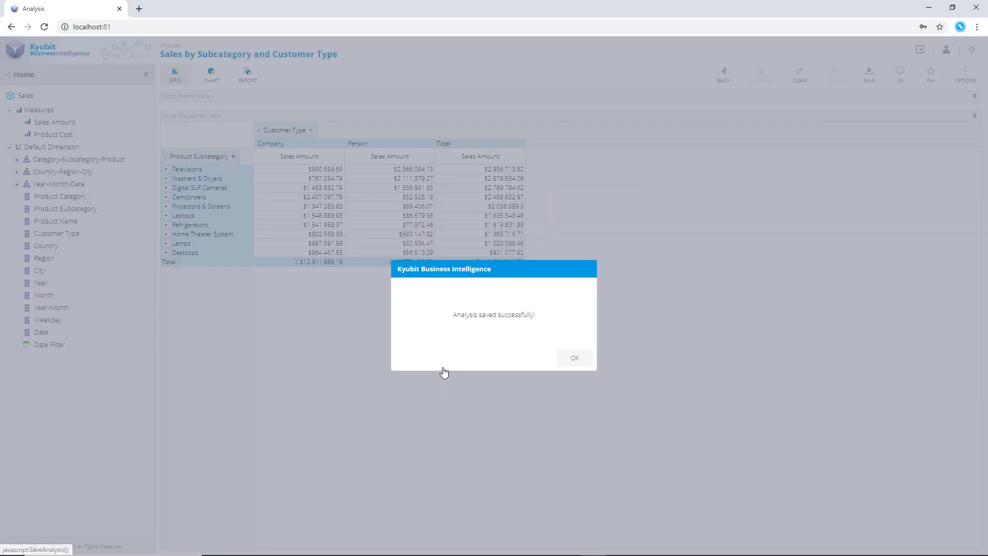
pyautogui.click(572, 359)
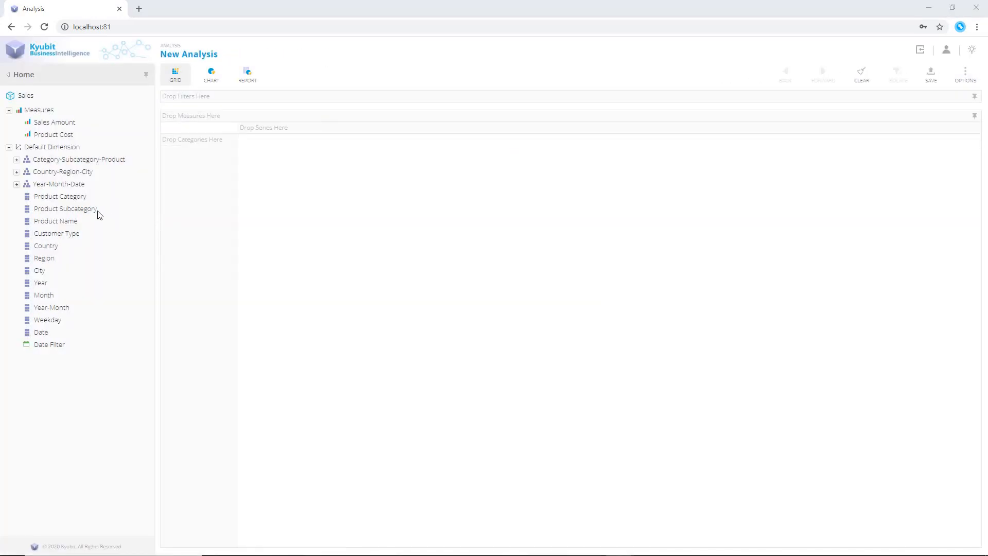
# Build a new grid with Product Subcategory as categories, filtered to the top 15 by Sales Amount
pyautogui.moveTo(99, 214); pyautogui.dragTo(191, 235)
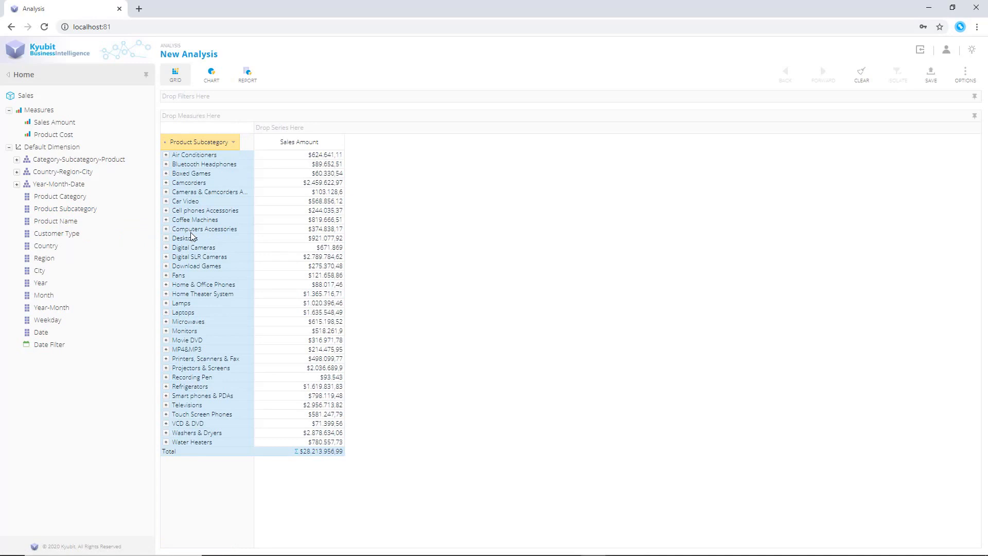
pyautogui.click(233, 142)
pyautogui.click(279, 177)
pyautogui.click(505, 301)
pyautogui.write('15')
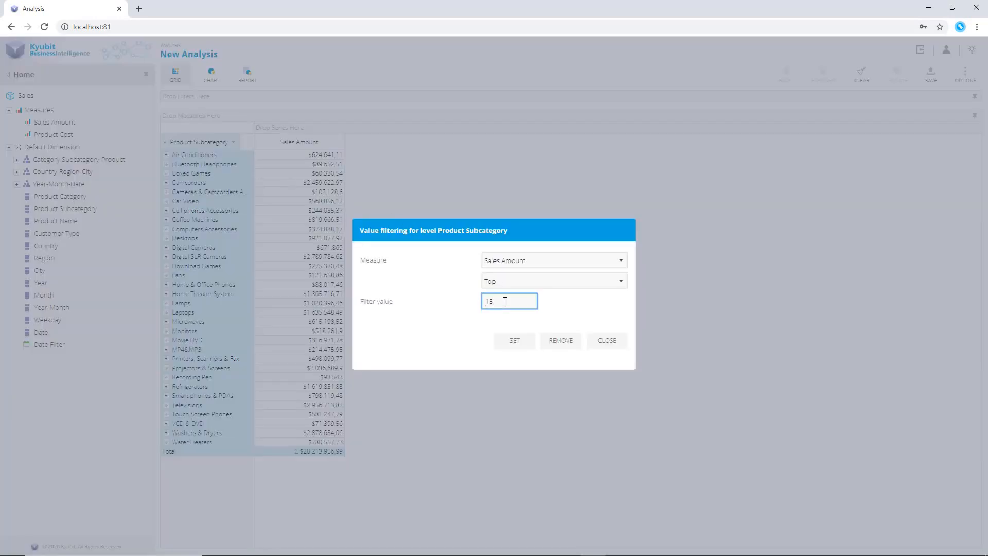
pyautogui.click(516, 341)
# Add Customer Type as a filter and restrict it to Person
pyautogui.moveTo(57, 233); pyautogui.dragTo(345, 97)
pyautogui.click(975, 96)
pyautogui.click(340, 215)
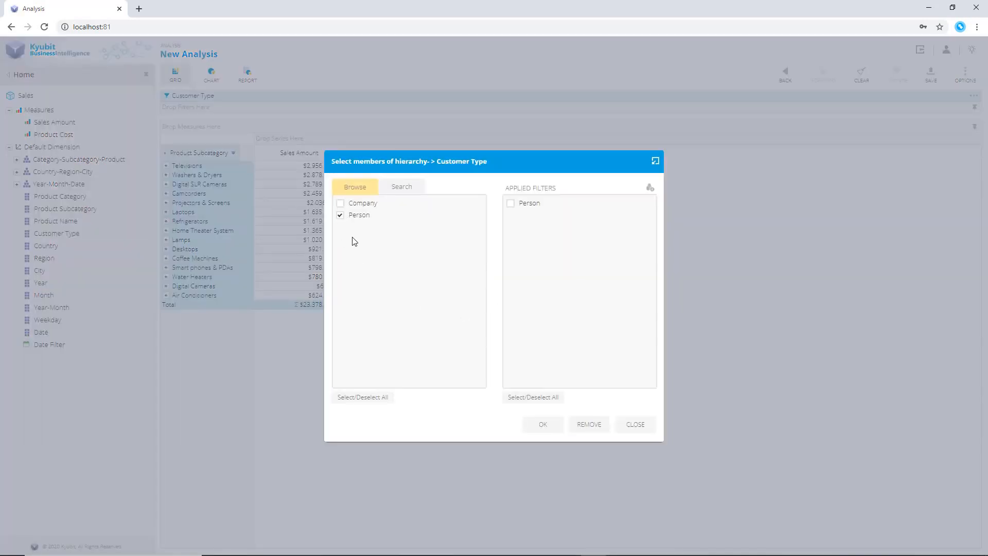
pyautogui.click(546, 429)
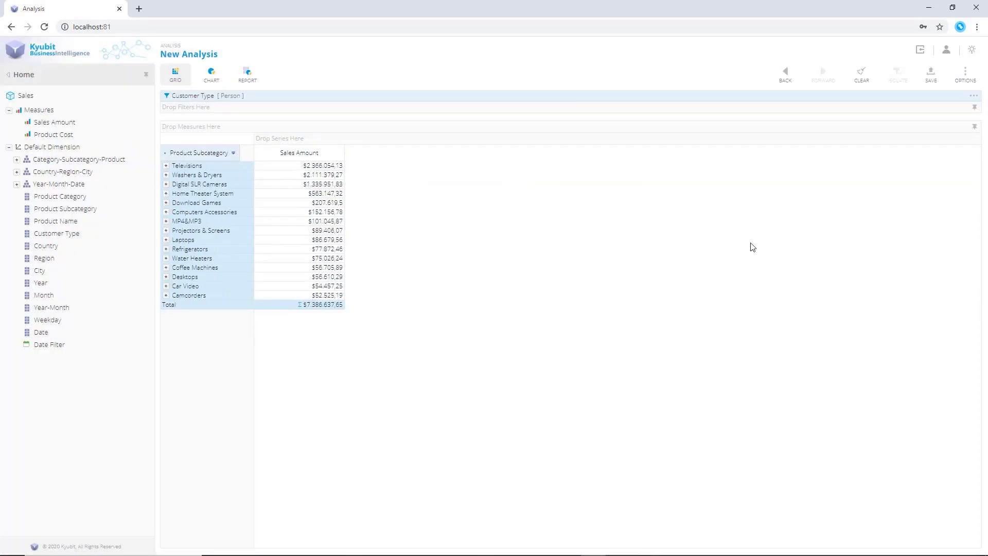
# Save the analysis as Internet Sales by Subcategory
pyautogui.click(932, 72)
pyautogui.moveTo(610, 228); pyautogui.dragTo(379, 229)
pyautogui.write('Int')
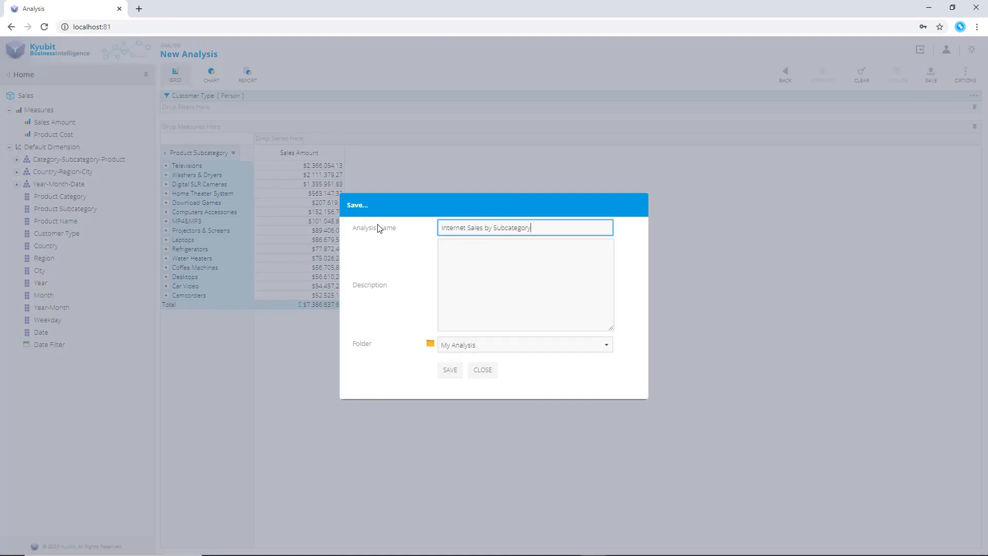
pyautogui.write('ernet Sales by Subcategory')
pyautogui.click(450, 370)
pyautogui.click(578, 358)
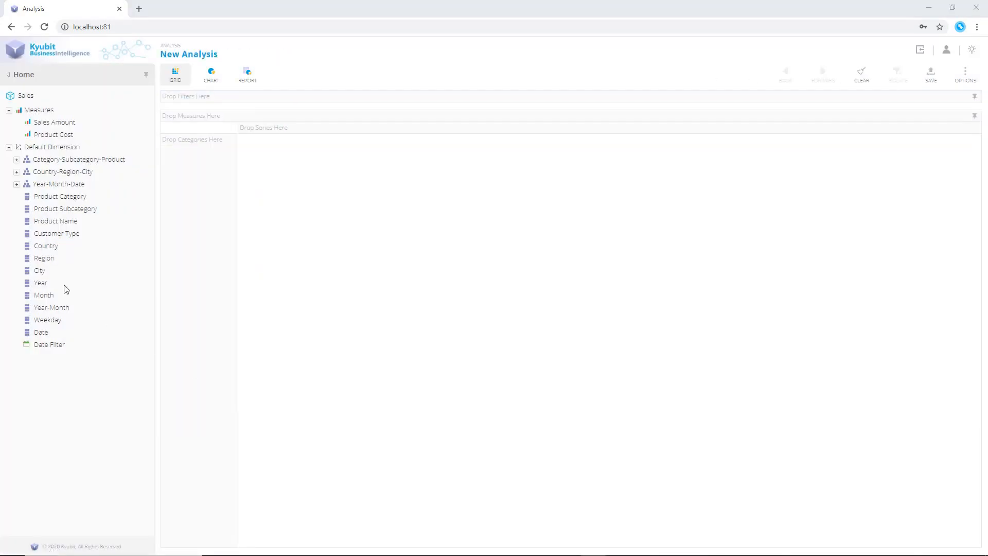
# Build a new grid with Country as categories and save it as Sales by Countries
pyautogui.moveTo(46, 246); pyautogui.dragTo(193, 249)
pyautogui.click(931, 73)
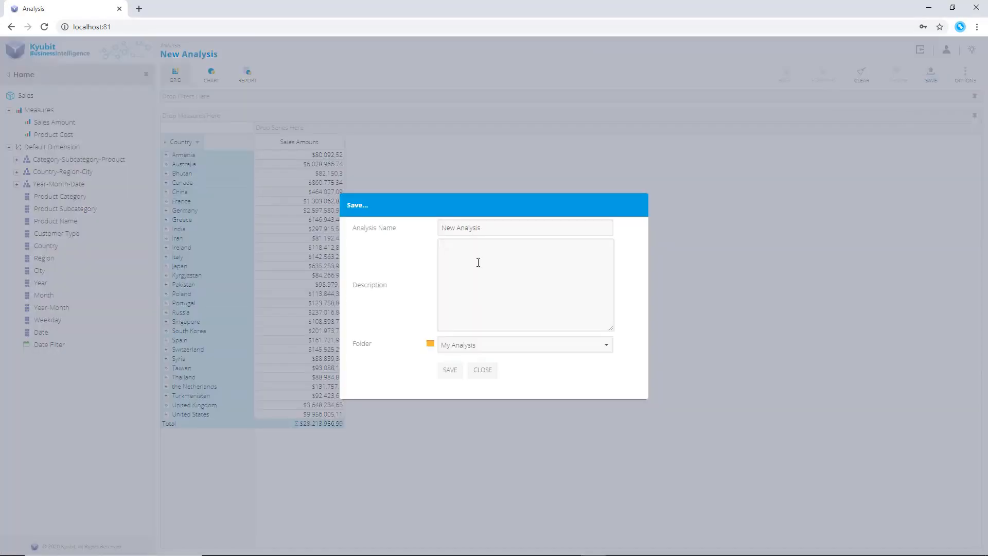
pyautogui.moveTo(610, 229); pyautogui.dragTo(369, 231)
pyautogui.write('Sales by Countries')
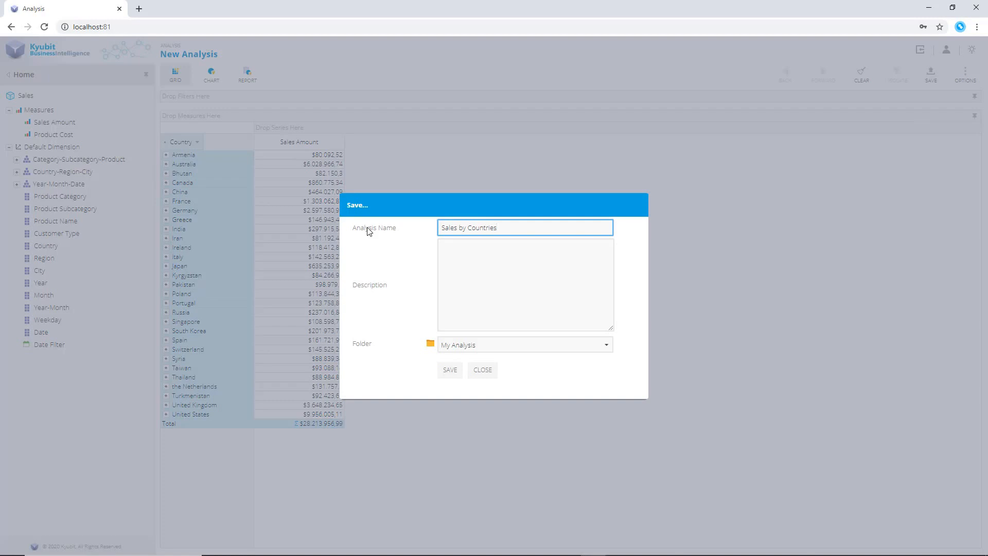
pyautogui.click(450, 370)
pyautogui.click(570, 357)
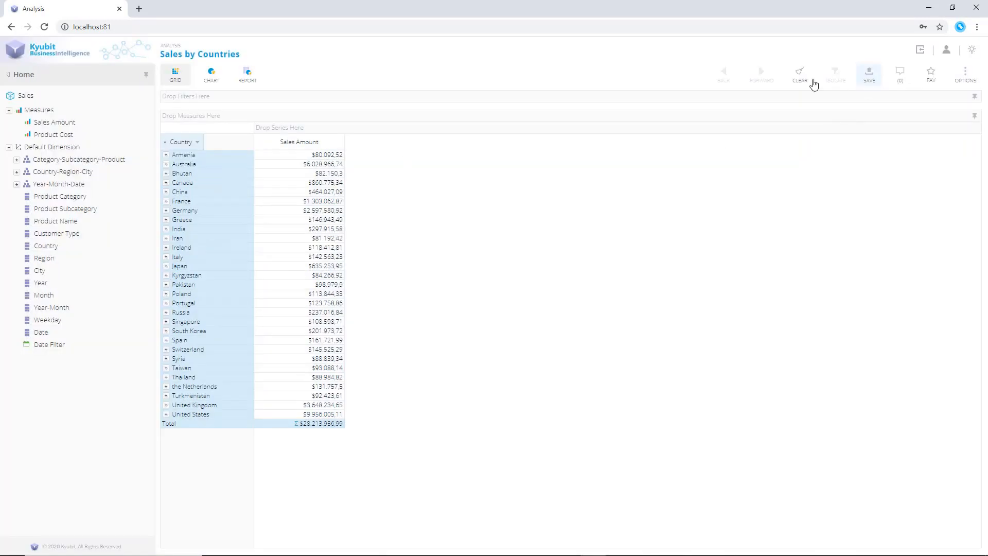
# Clear the grid, use City as categories, and save the analysis as Sales by Cities
pyautogui.click(862, 72)
pyautogui.moveTo(39, 271); pyautogui.dragTo(189, 264)
pyautogui.click(931, 73)
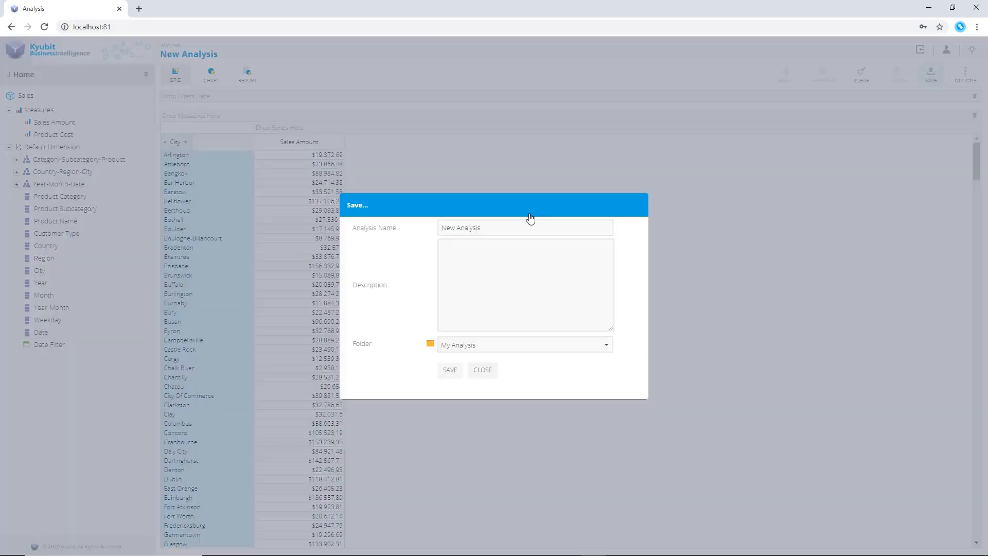
pyautogui.moveTo(530, 228); pyautogui.dragTo(396, 234)
pyautogui.write('Sales by Cities')
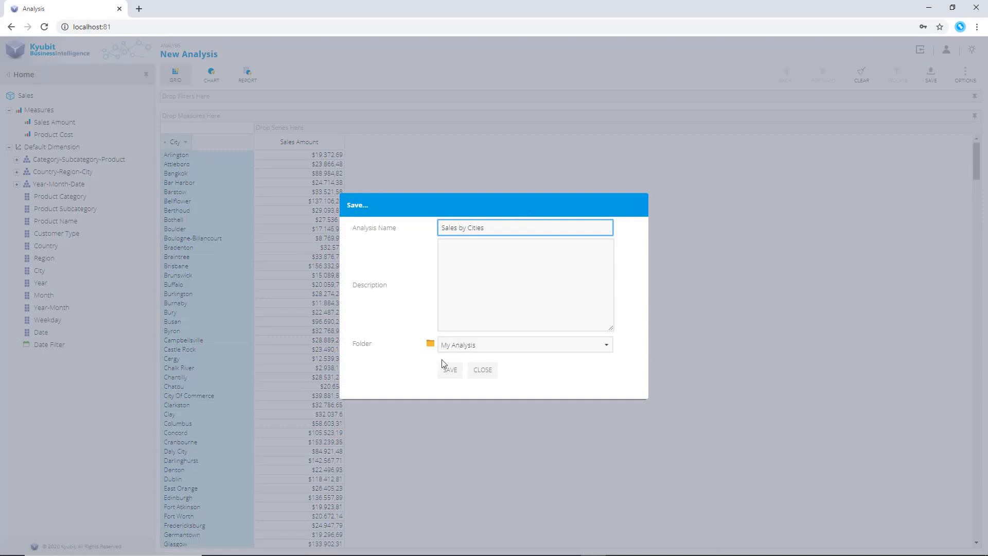
pyautogui.click(448, 368)
pyautogui.click(572, 356)
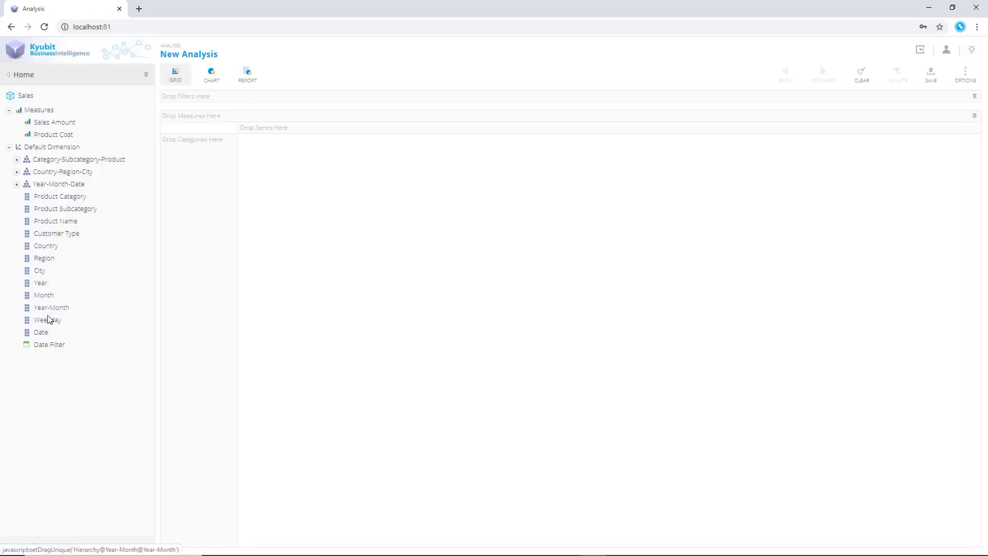
# Build a new grid with Year-Month as categories and save it as Sales by Month
pyautogui.moveTo(50, 308); pyautogui.dragTo(208, 305)
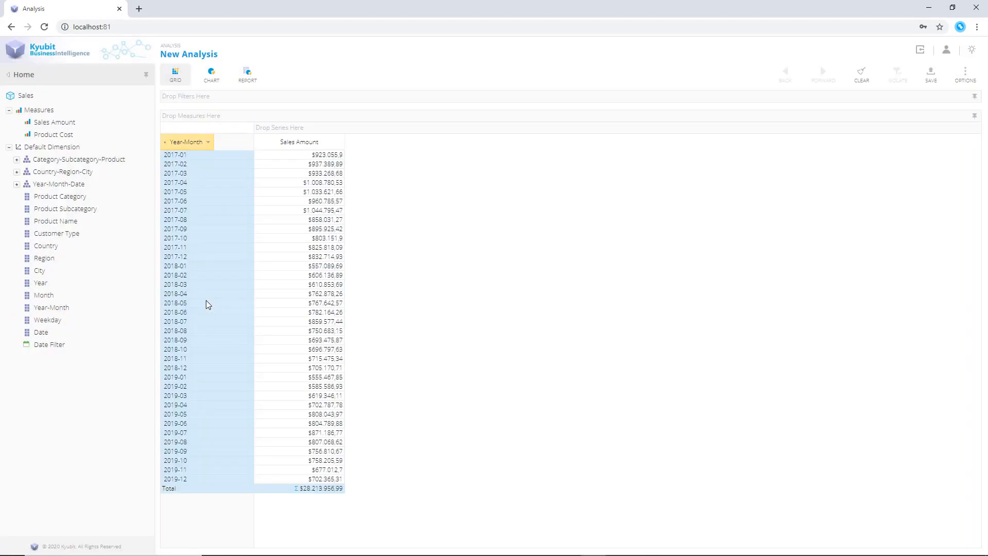
pyautogui.click(930, 76)
pyautogui.moveTo(534, 227); pyautogui.dragTo(381, 236)
pyautogui.write('Sales by Month')
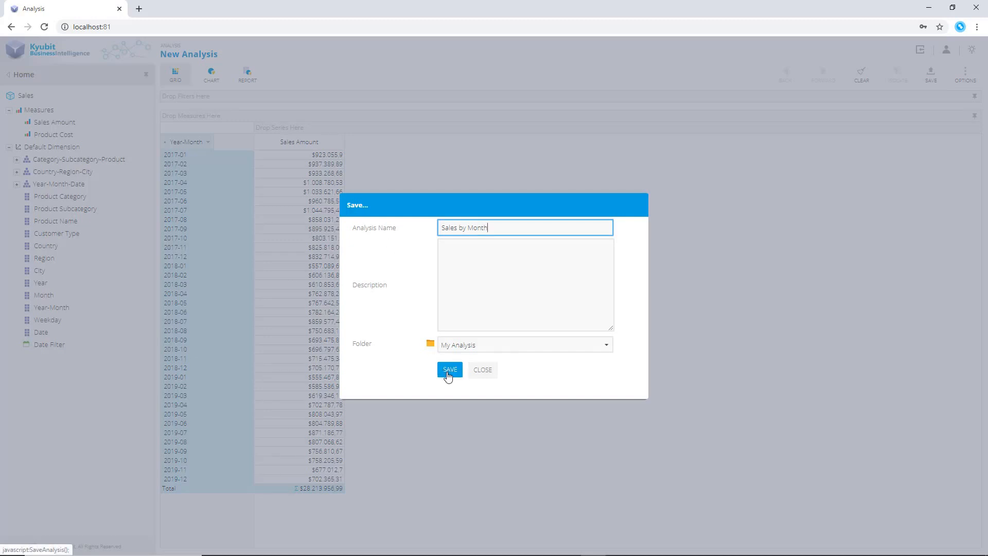
pyautogui.click(448, 375)
pyautogui.click(574, 358)
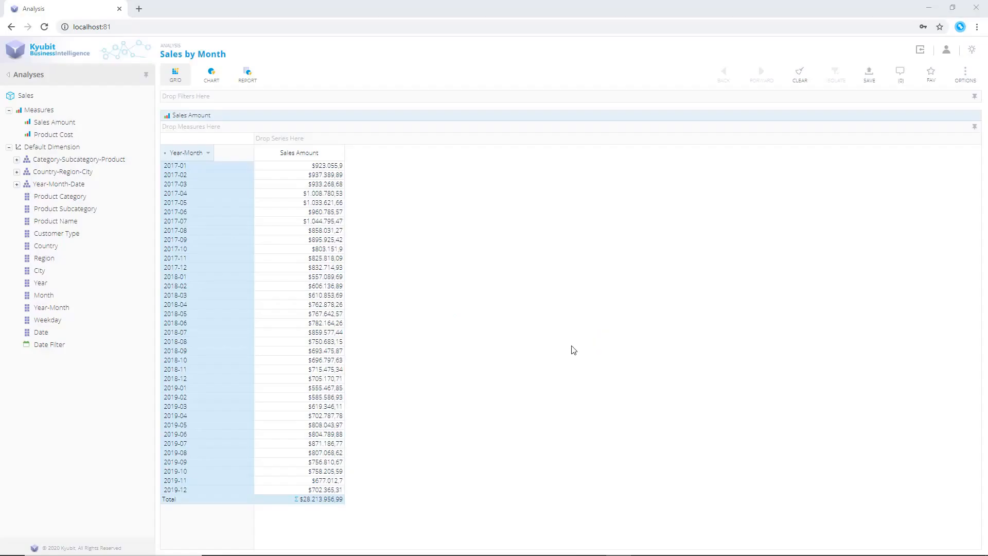
# Return to the home portal and create a new dashboard
pyautogui.click(44, 79)
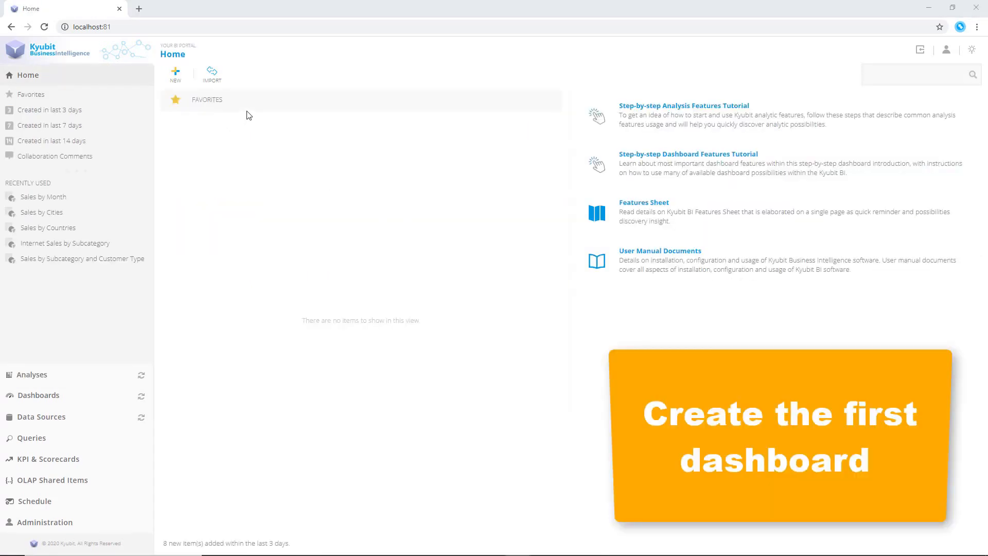
pyautogui.click(176, 77)
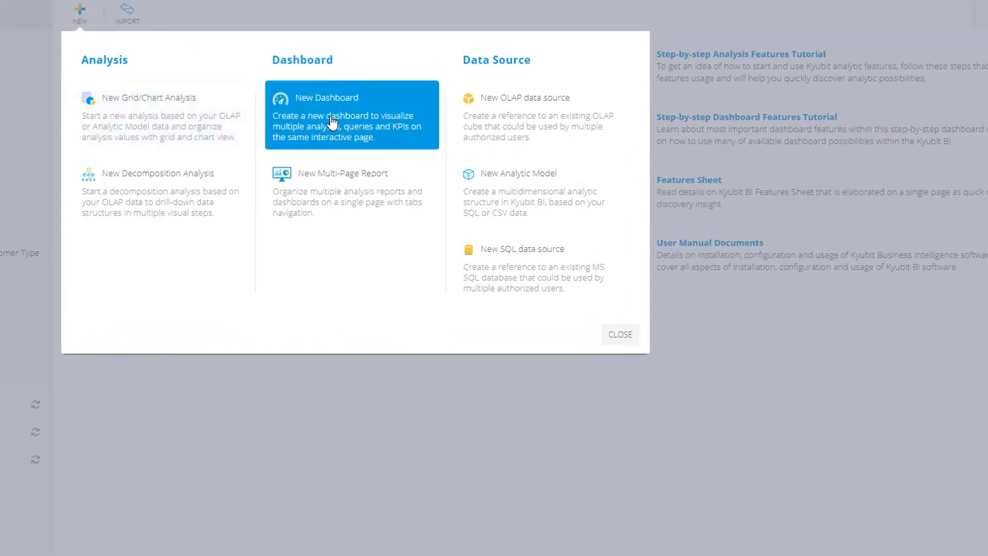
pyautogui.click(332, 122)
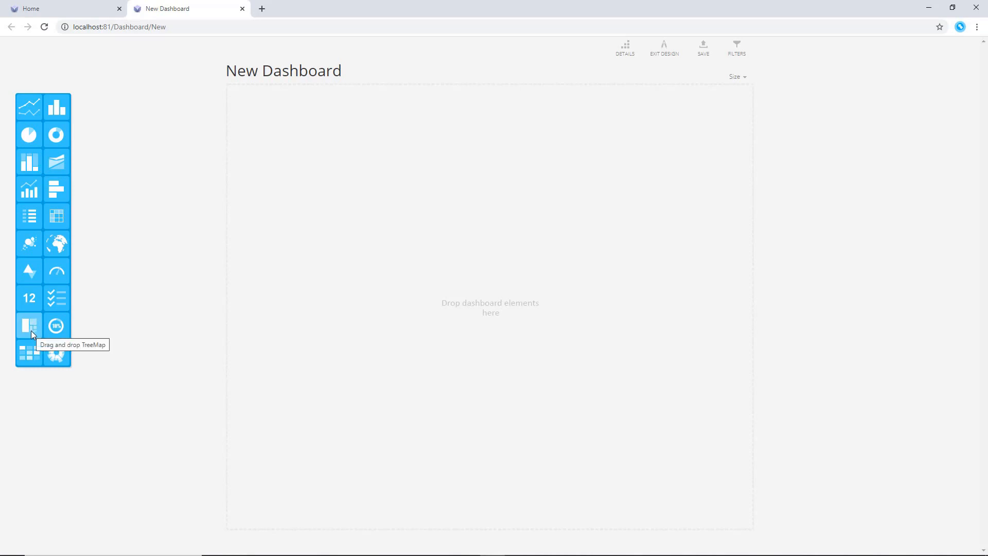
# Add a TreeMap tile to the dashboard and enlarge it
pyautogui.moveTo(31, 332); pyautogui.dragTo(256, 122)
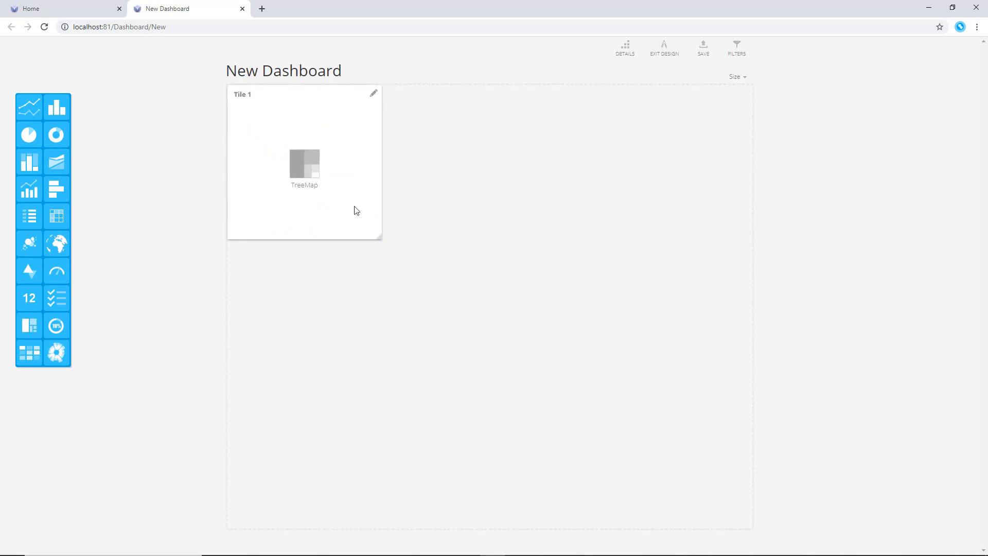
pyautogui.moveTo(378, 237); pyautogui.dragTo(445, 260)
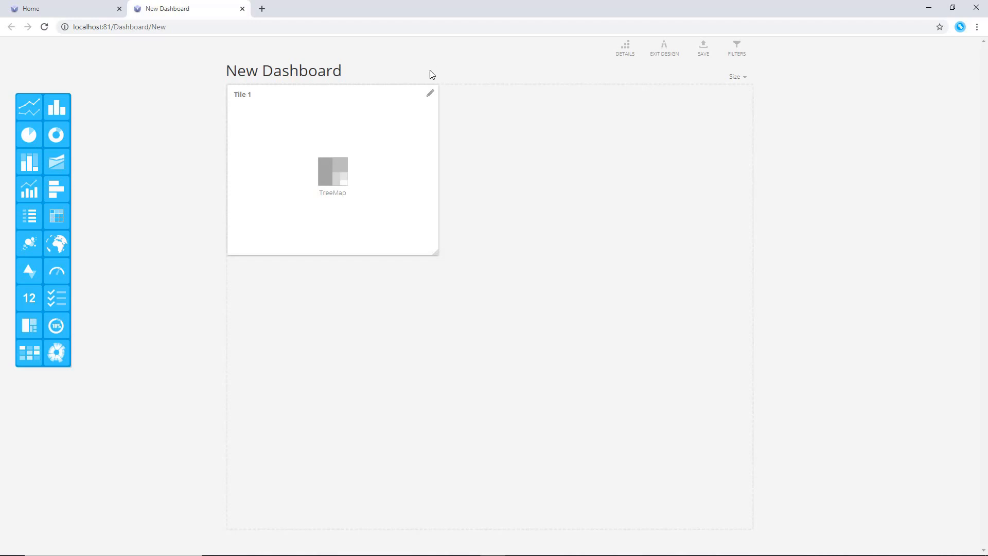
# Set the TreeMap tile's chart data to the Sales by Category analysis
pyautogui.click(431, 95)
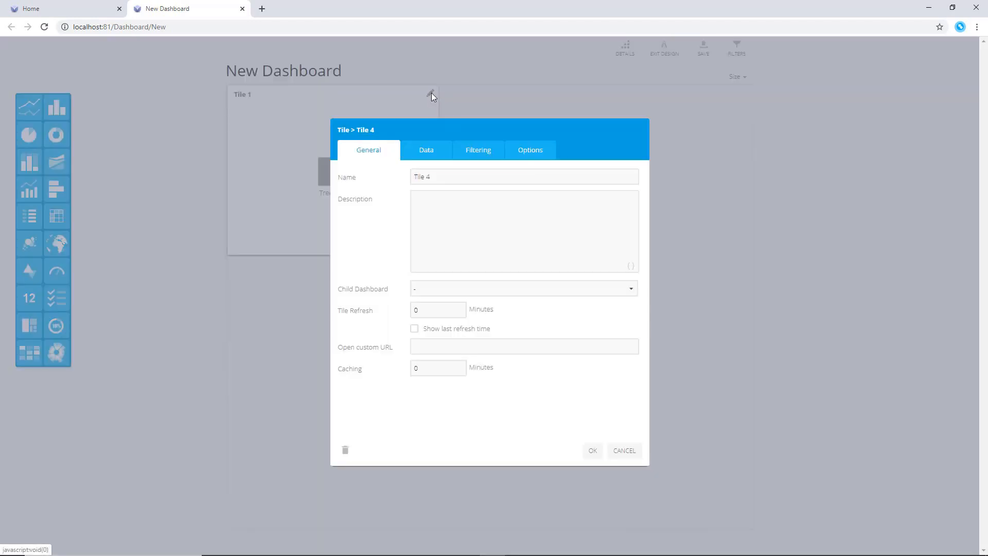
pyautogui.click(425, 161)
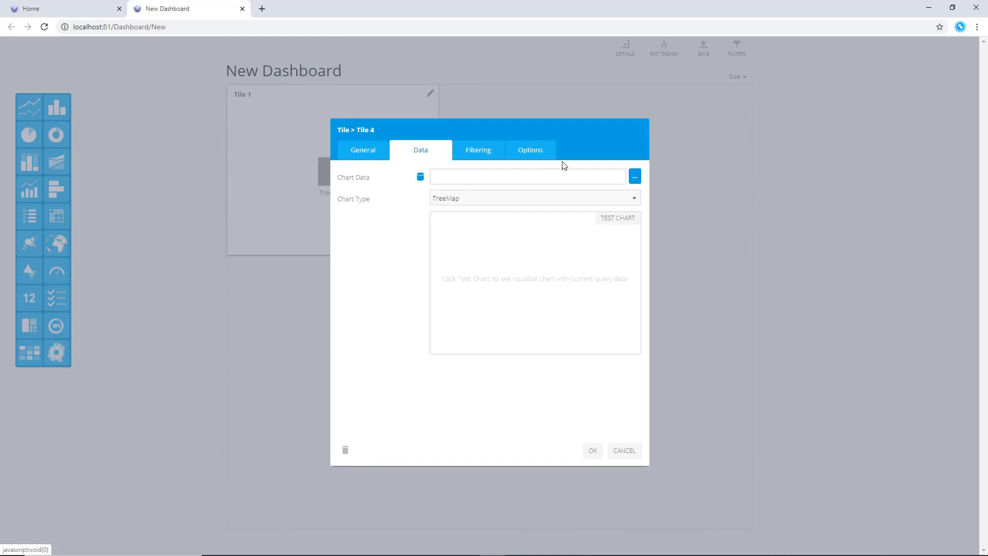
pyautogui.click(634, 177)
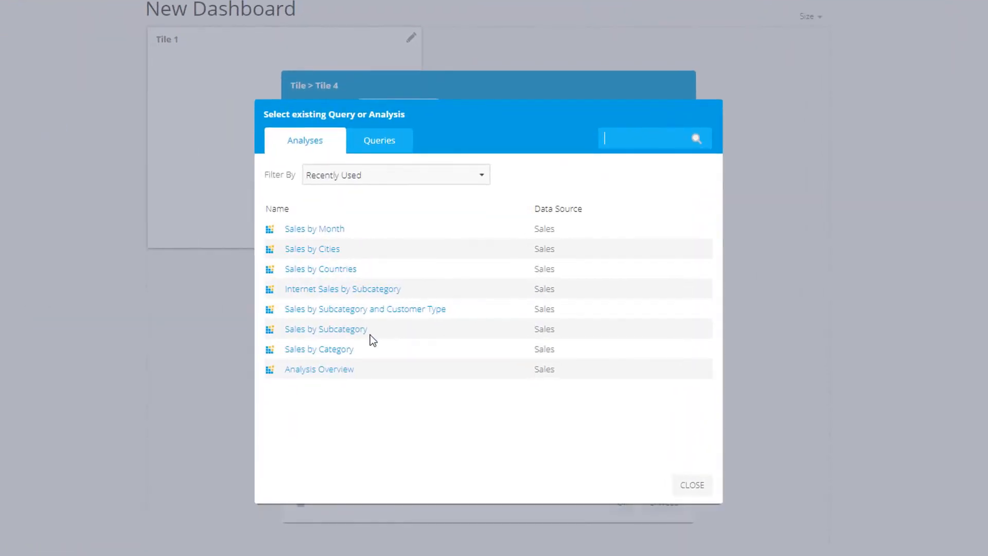
pyautogui.click(335, 350)
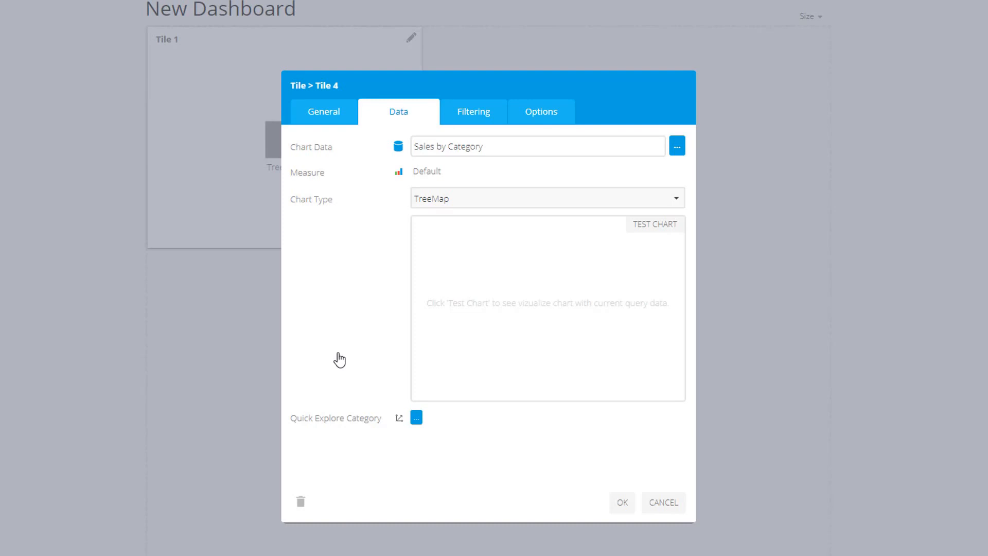
pyautogui.click(621, 507)
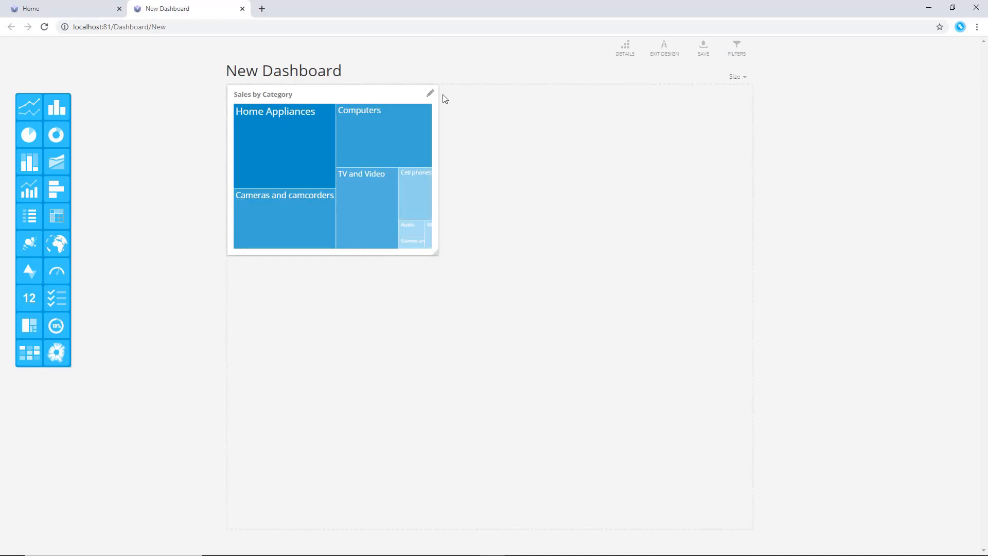
# Set the TreeMap tile's value labels to [All] (Short) and confirm
pyautogui.click(430, 93)
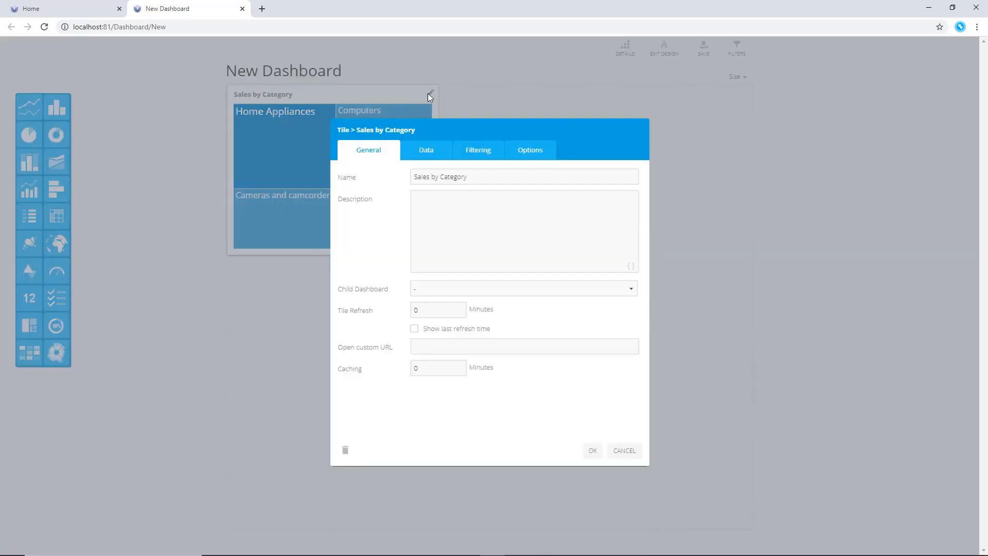
pyautogui.click(537, 161)
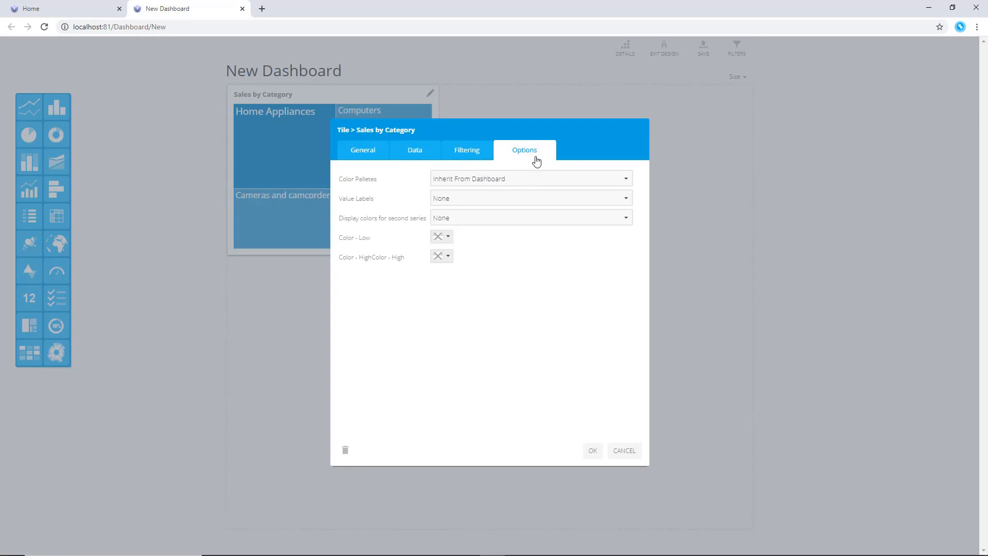
pyautogui.click(533, 204)
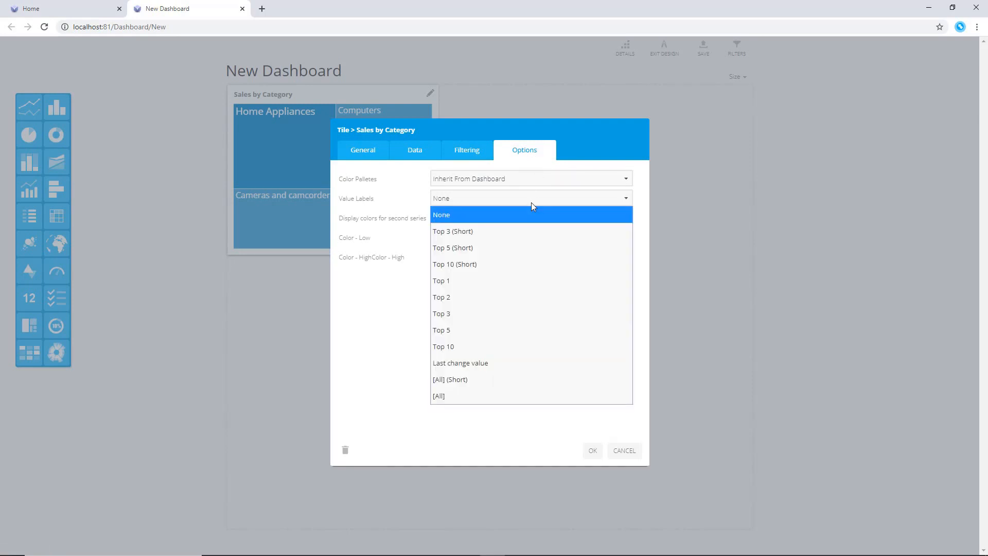
pyautogui.click(522, 381)
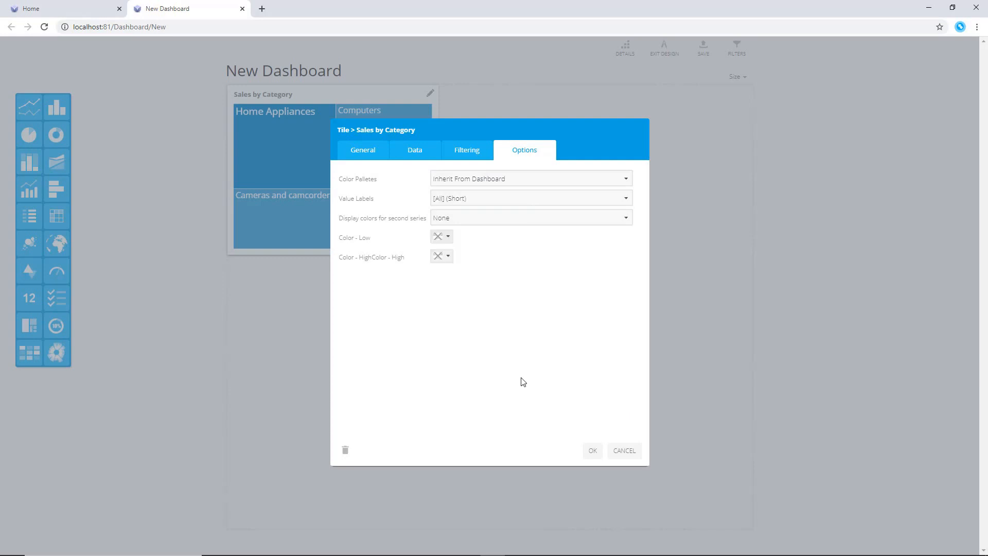
pyautogui.click(593, 450)
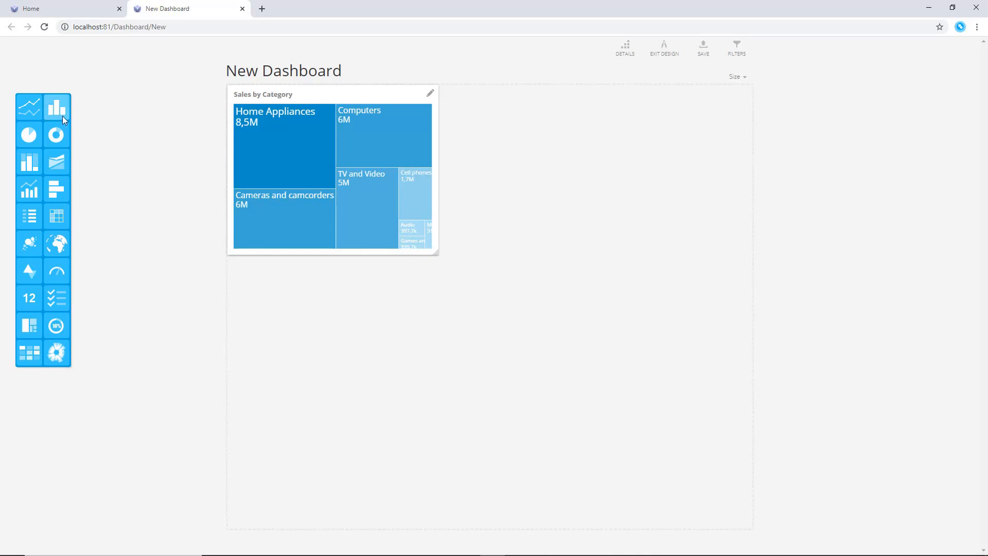
# Add an enlarged Column Chart tile beside the TreeMap using the Sales by Subcategory and Customer Type analysis
pyautogui.moveTo(58, 105); pyautogui.dragTo(512, 211)
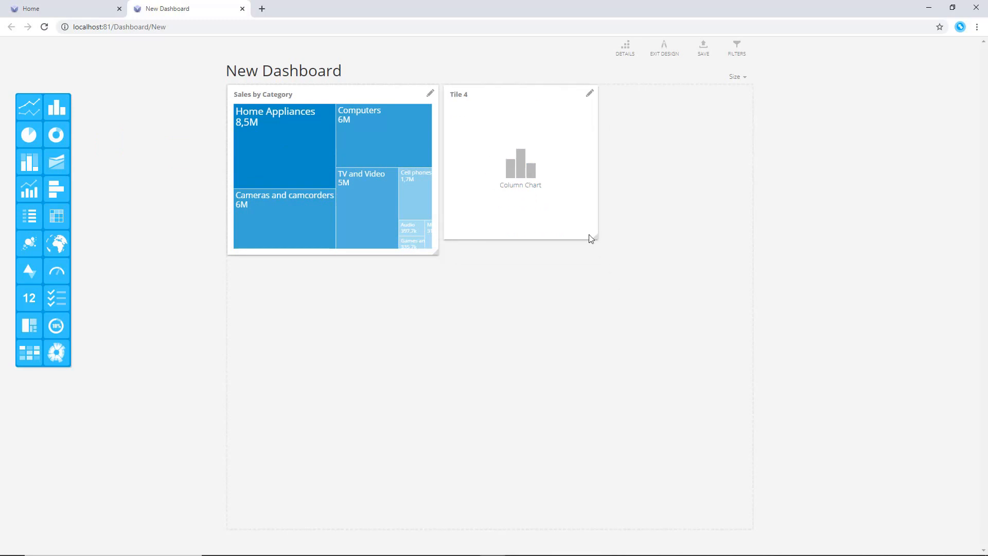
pyautogui.moveTo(595, 237)
pyautogui.mouseDown()
pyautogui.moveTo(628, 256)
pyautogui.moveTo(671, 260)
pyautogui.mouseUp()
pyautogui.click(664, 95)
pyautogui.click(426, 150)
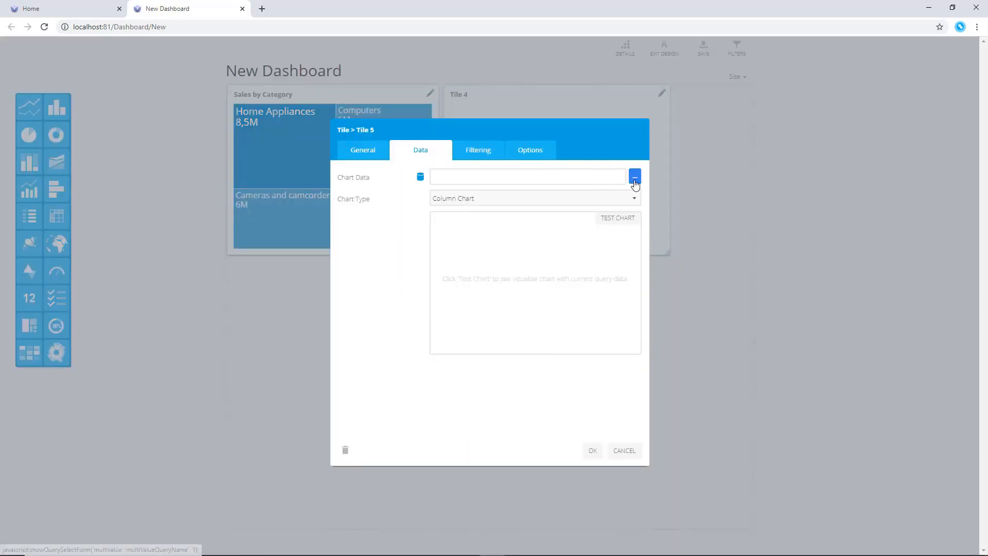
pyautogui.click(635, 177)
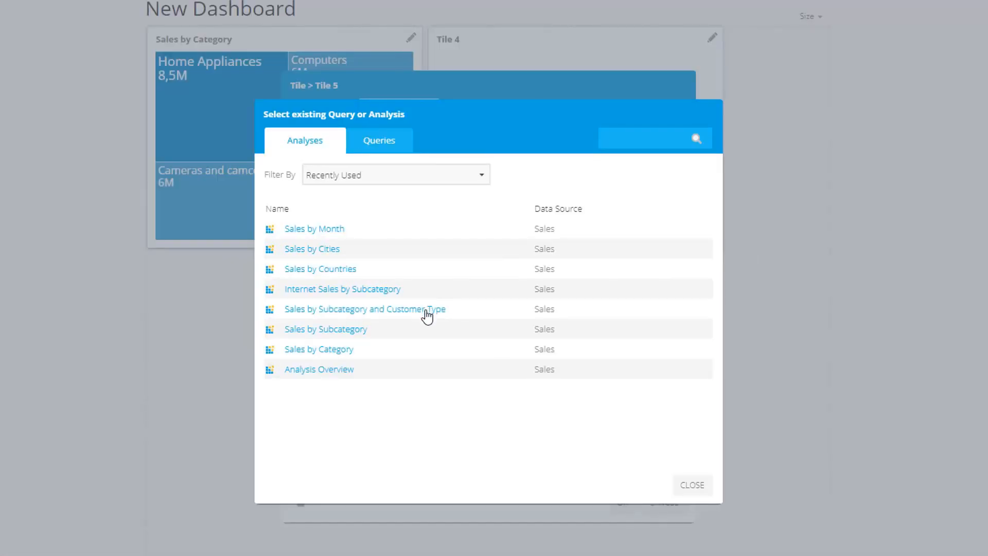
pyautogui.click(427, 316)
# Set the column chart's value labels to [All] (Short) and confirm the tile settings
pyautogui.click(533, 112)
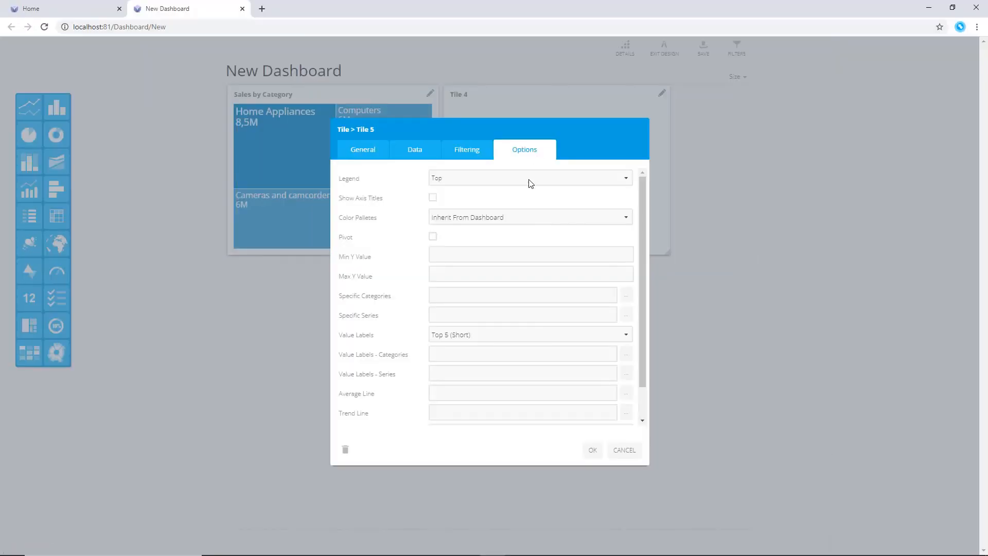
pyautogui.click(505, 332)
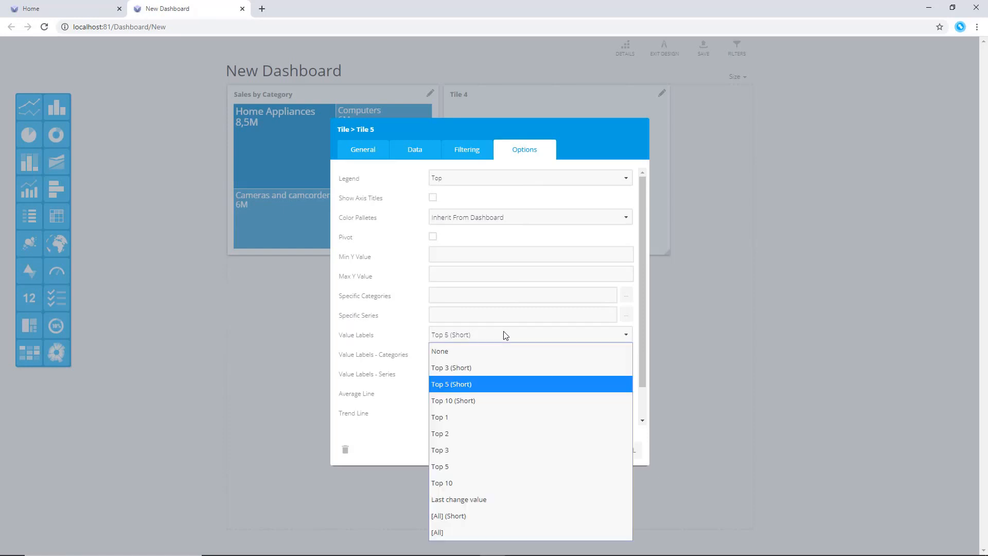
pyautogui.click(478, 513)
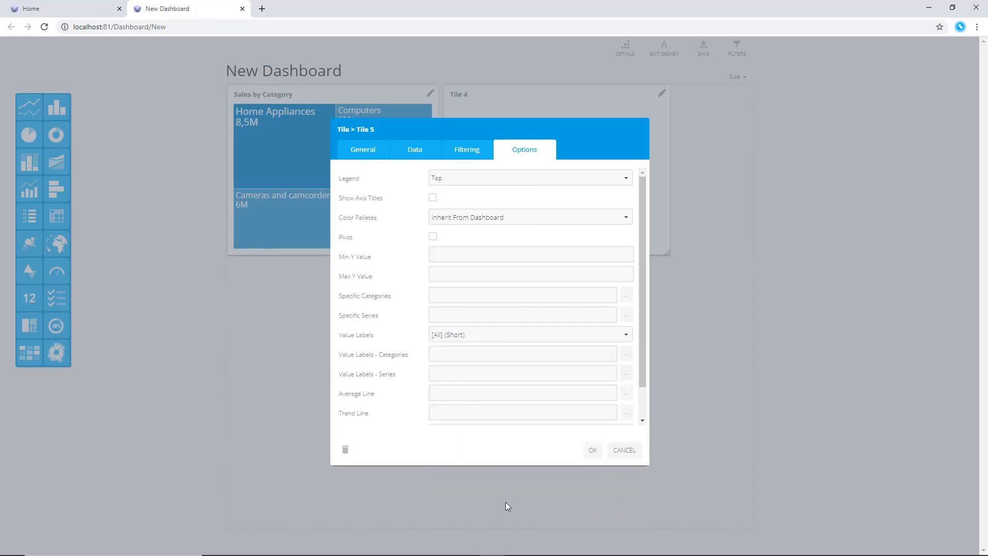
pyautogui.click(592, 451)
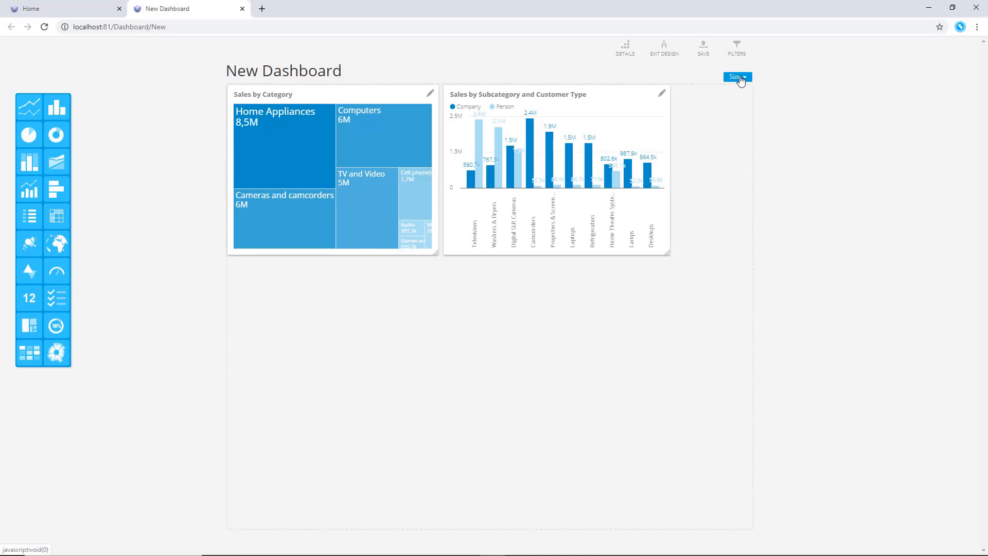
# Set the dashboard size to 1200 px
pyautogui.click(741, 81)
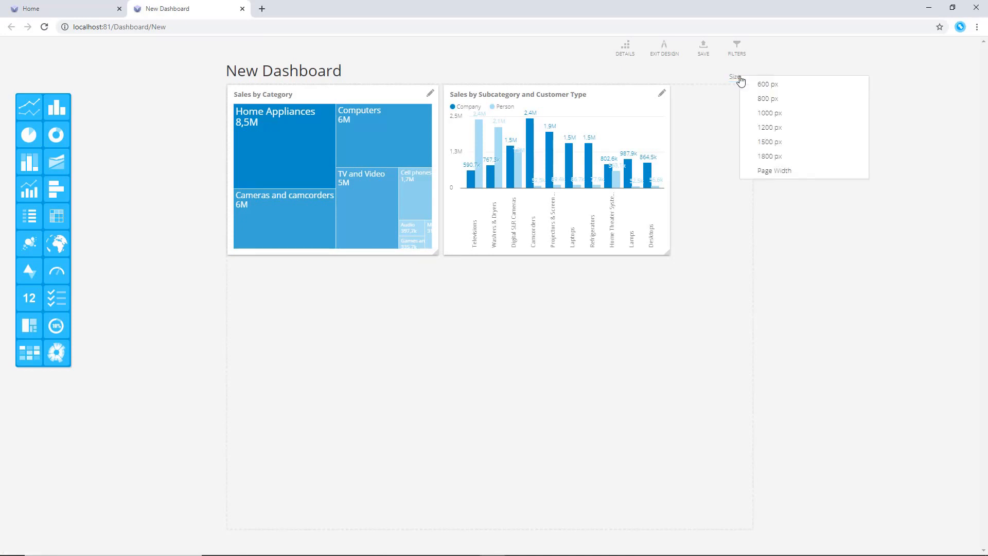
pyautogui.click(762, 130)
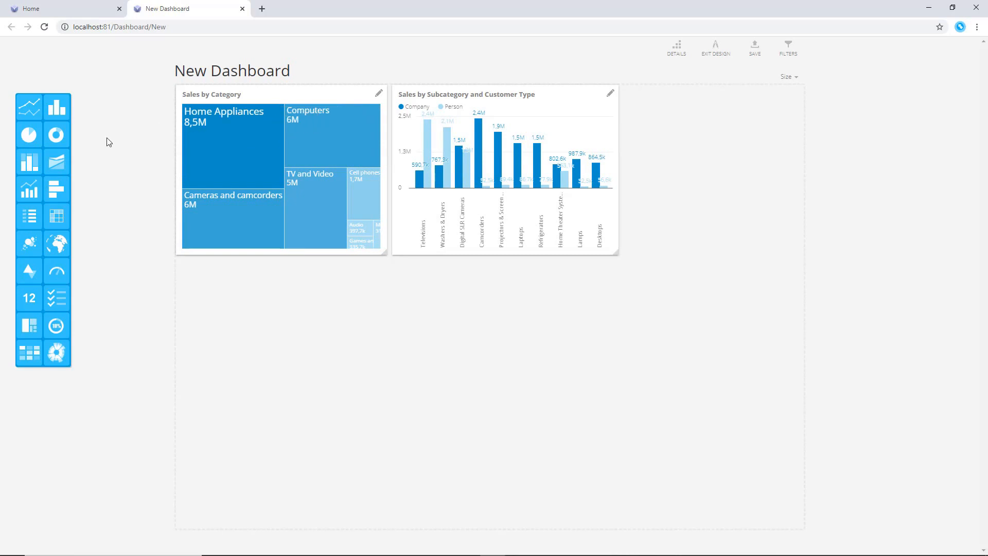
# Add an enlarged Doughnut Chart tile at the row's end using the Internet Sales by Subcategory analysis
pyautogui.moveTo(62, 138); pyautogui.dragTo(645, 118)
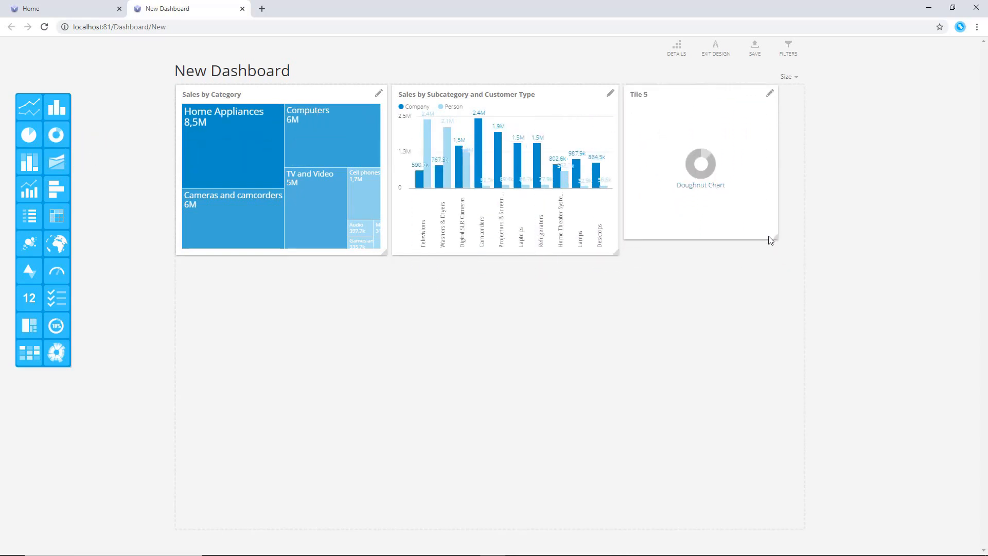
pyautogui.moveTo(776, 238); pyautogui.dragTo(807, 262)
pyautogui.click(796, 94)
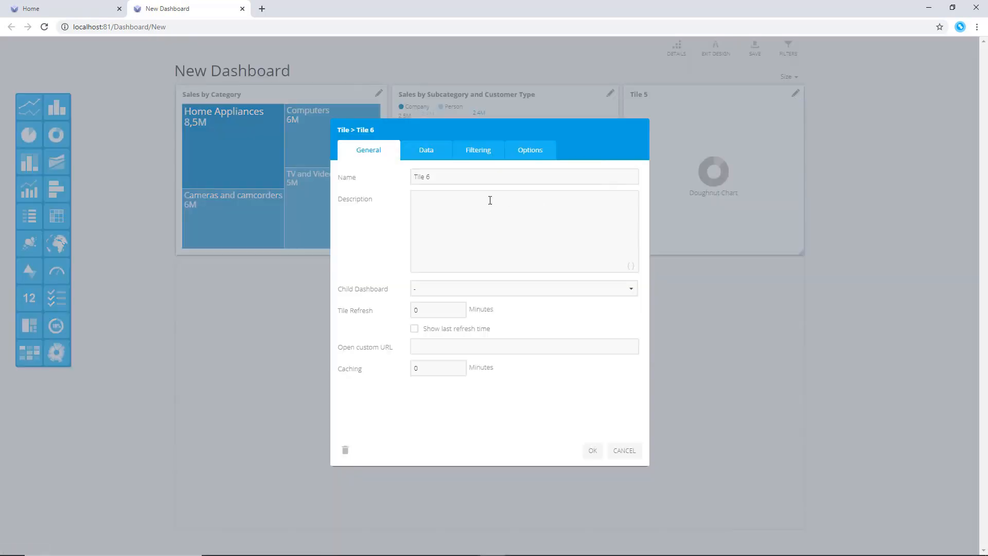
pyautogui.click(427, 151)
pyautogui.click(635, 176)
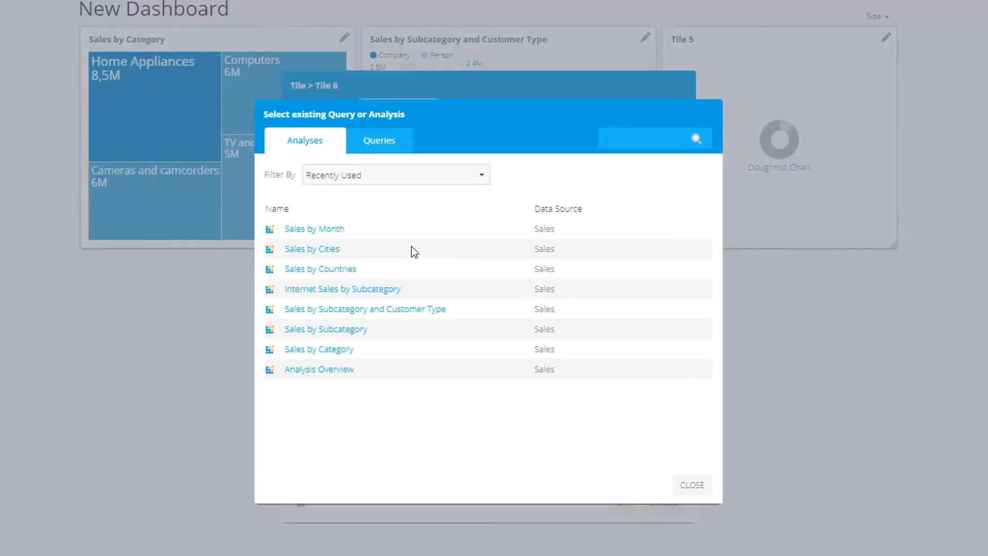
pyautogui.click(394, 285)
# Set the doughnut chart's value labels to [All] (Short) and confirm the tile settings
pyautogui.click(530, 112)
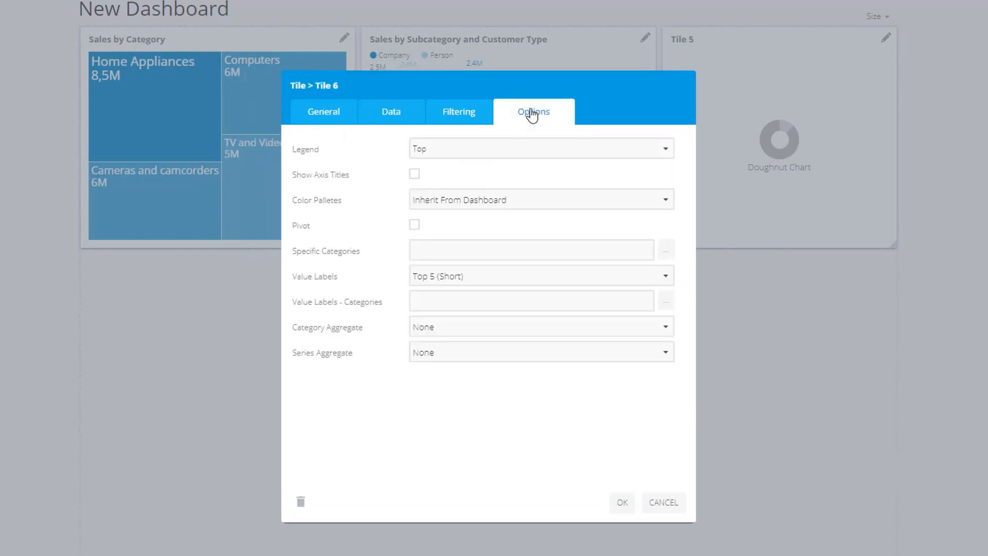
pyautogui.click(492, 277)
pyautogui.click(458, 510)
pyautogui.click(620, 503)
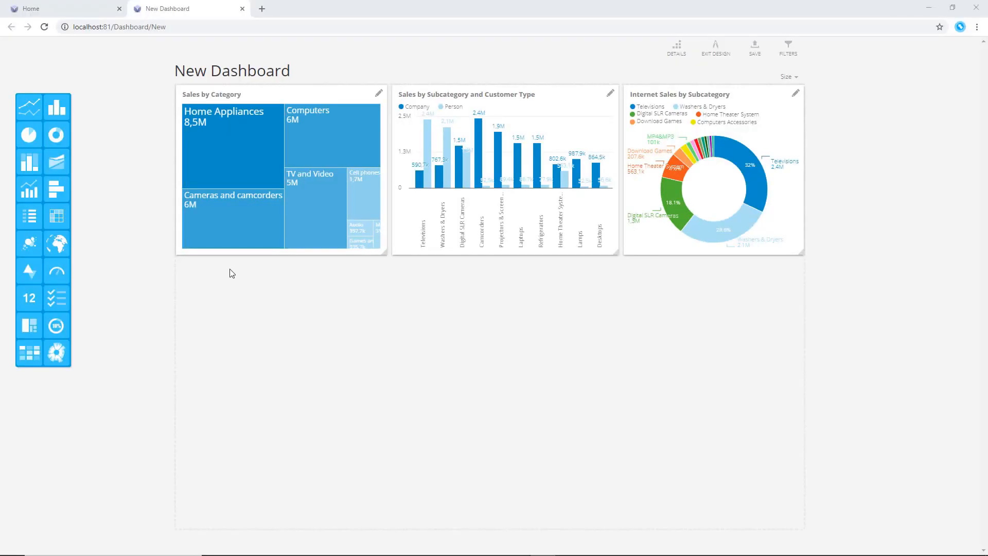
# Add a Geo Map tile below the TreeMap, enlarge it, and open its data settings
pyautogui.moveTo(57, 243); pyautogui.dragTo(202, 295)
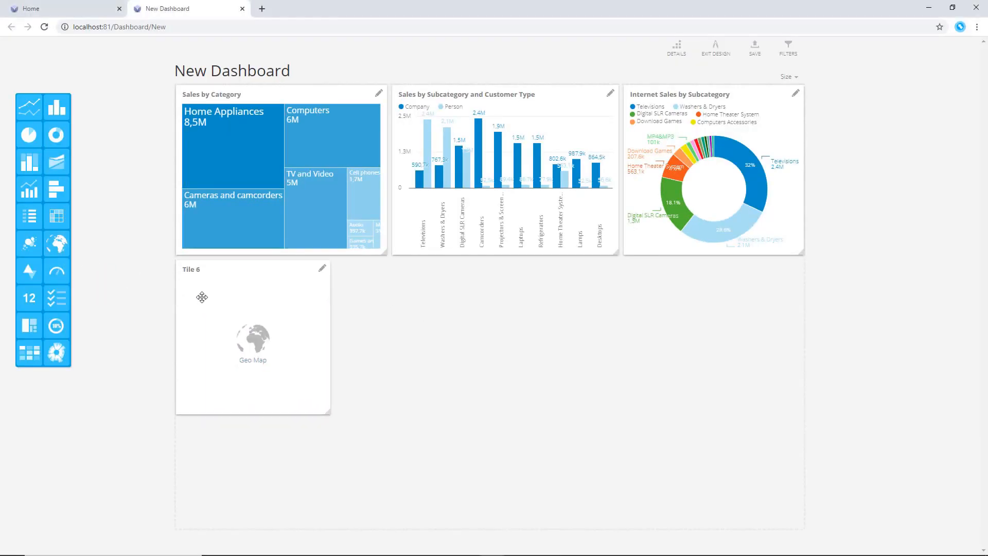
pyautogui.moveTo(330, 412); pyautogui.dragTo(439, 471)
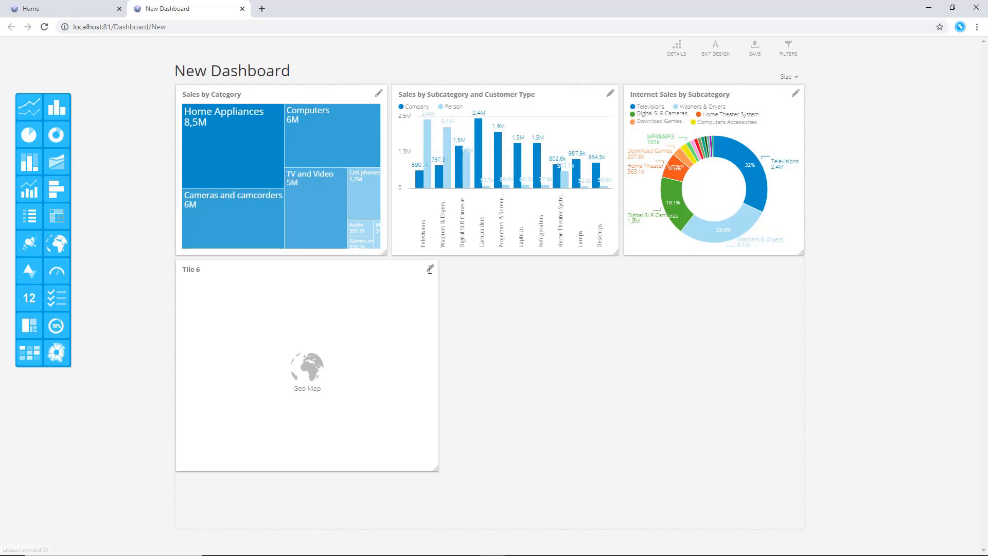
pyautogui.click(430, 268)
pyautogui.click(428, 152)
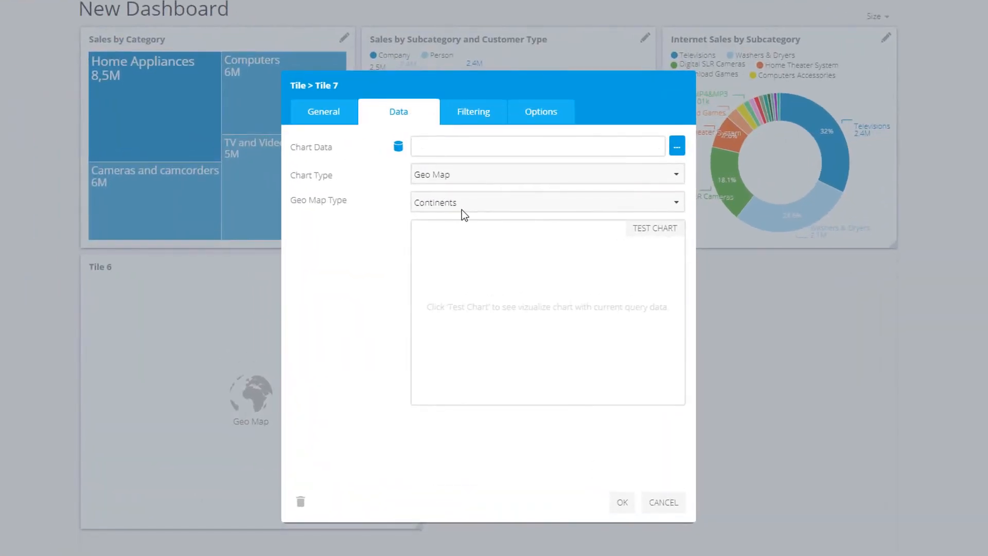
# Configure the Geo Map as a World map using the Sales by Countries analysis
pyautogui.click(464, 212)
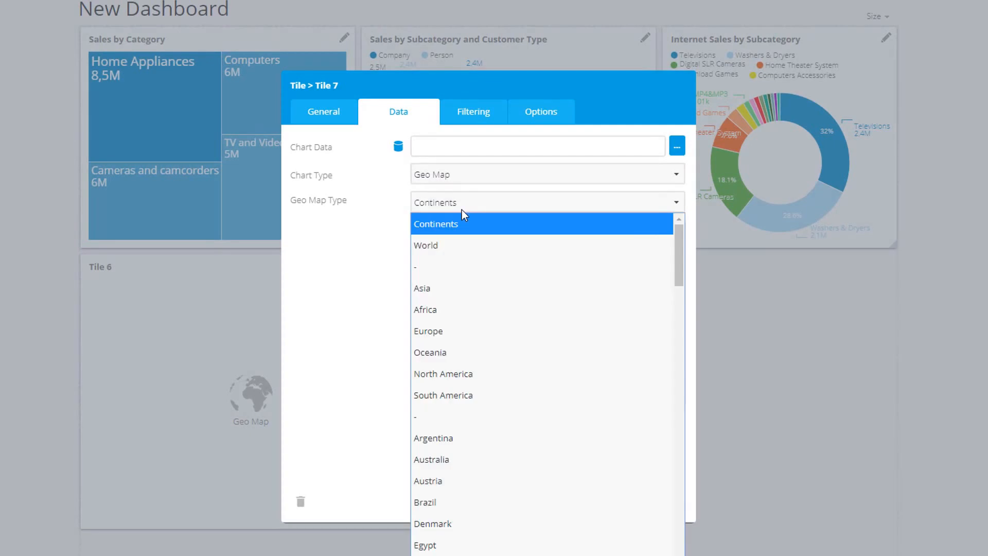
pyautogui.click(449, 250)
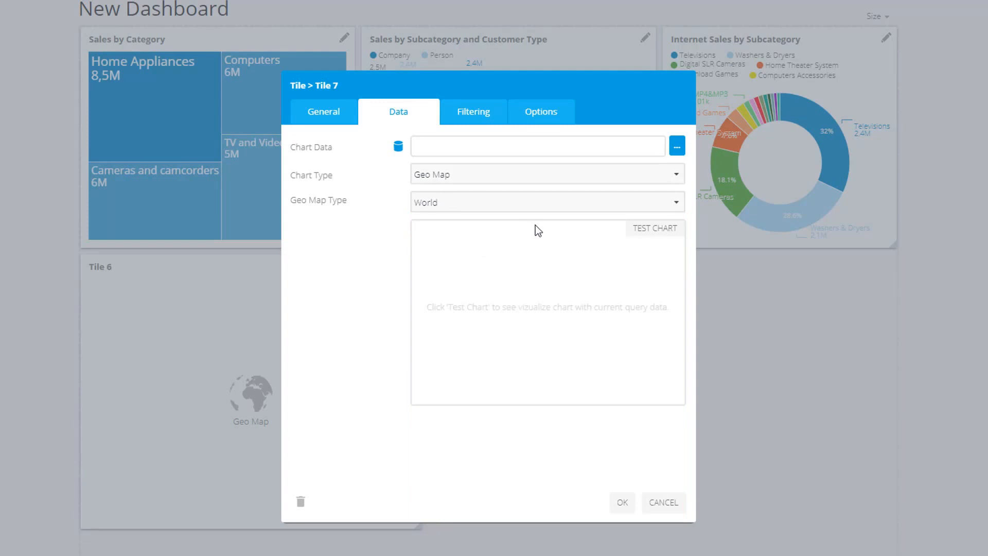
pyautogui.click(677, 147)
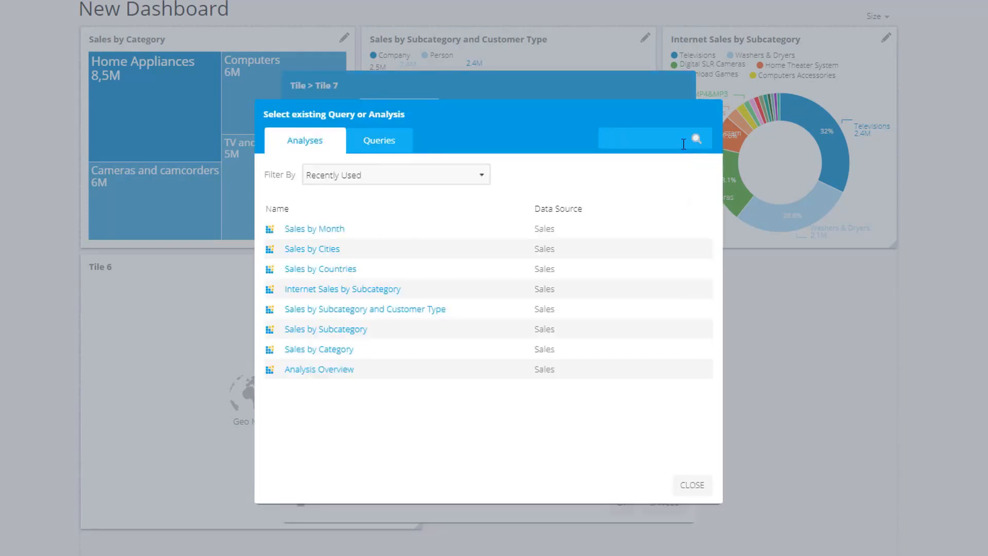
pyautogui.click(344, 270)
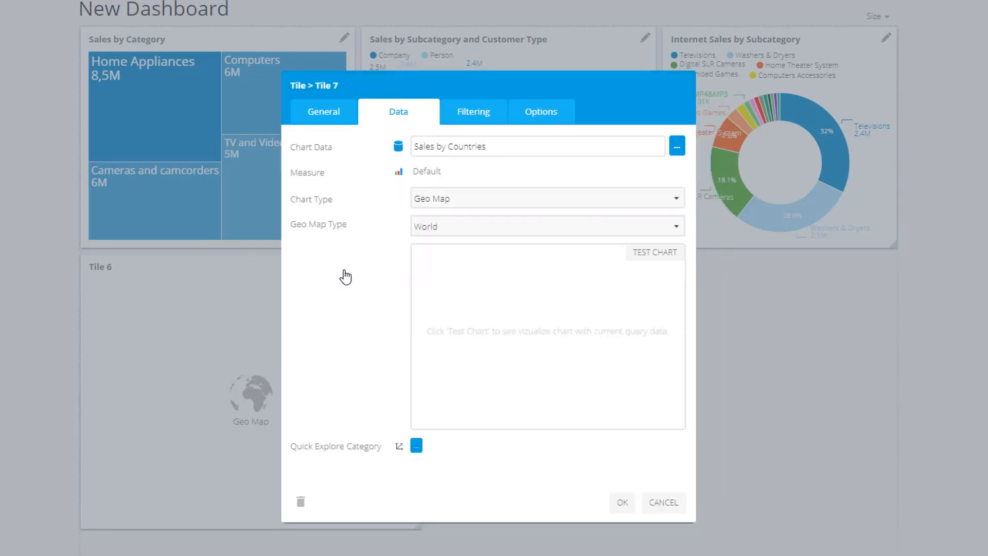
pyautogui.click(622, 503)
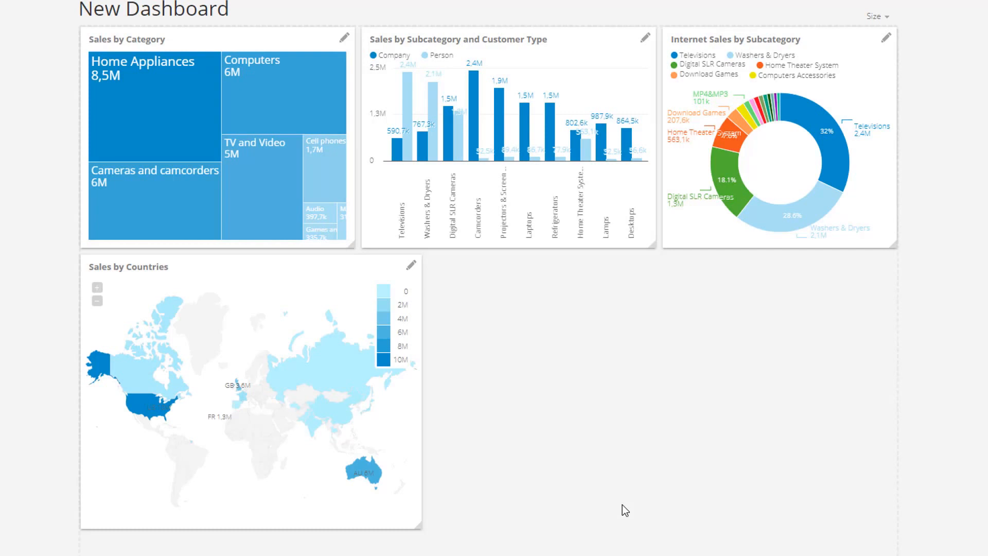
# Set the map tile's Geo Locations to the Sales by Cities analysis
pyautogui.click(411, 264)
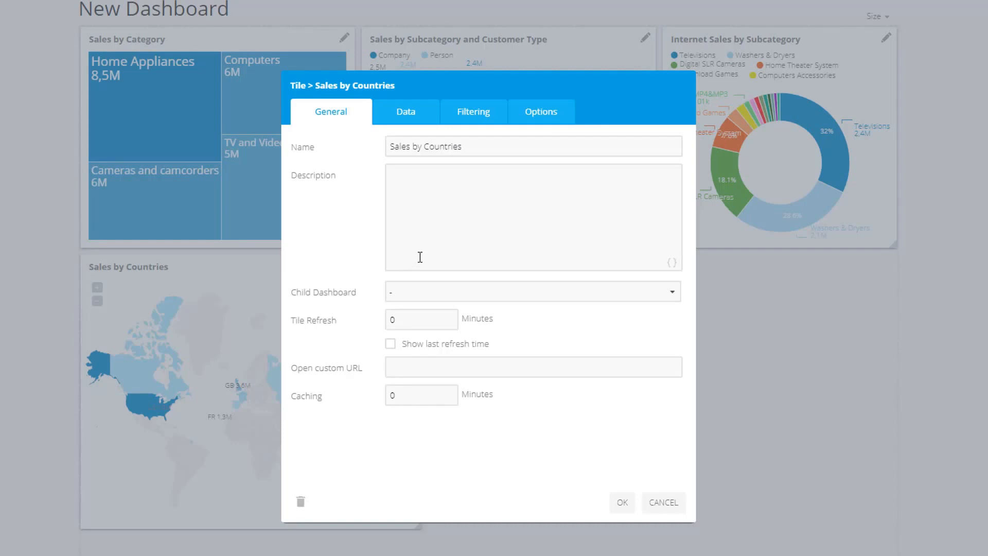
pyautogui.click(523, 123)
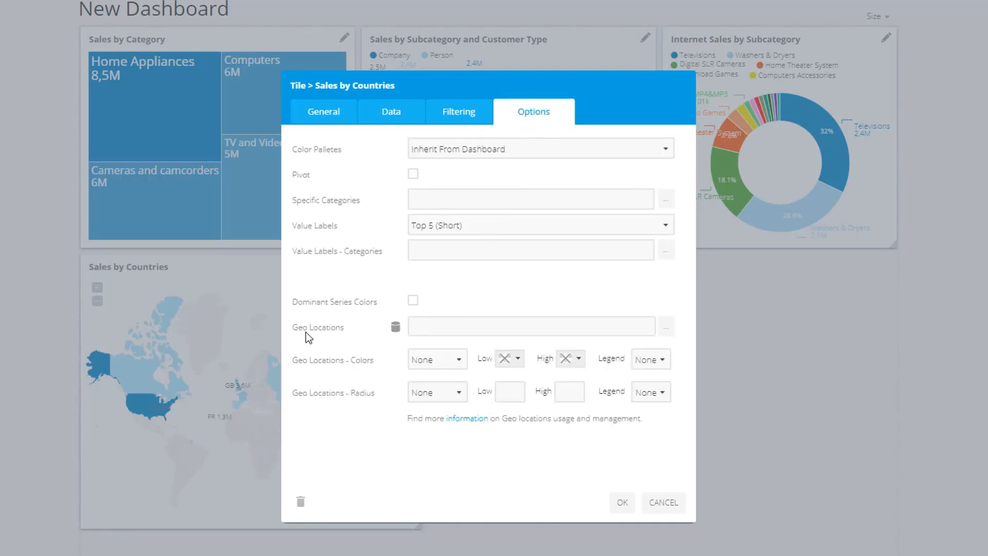
pyautogui.click(478, 318)
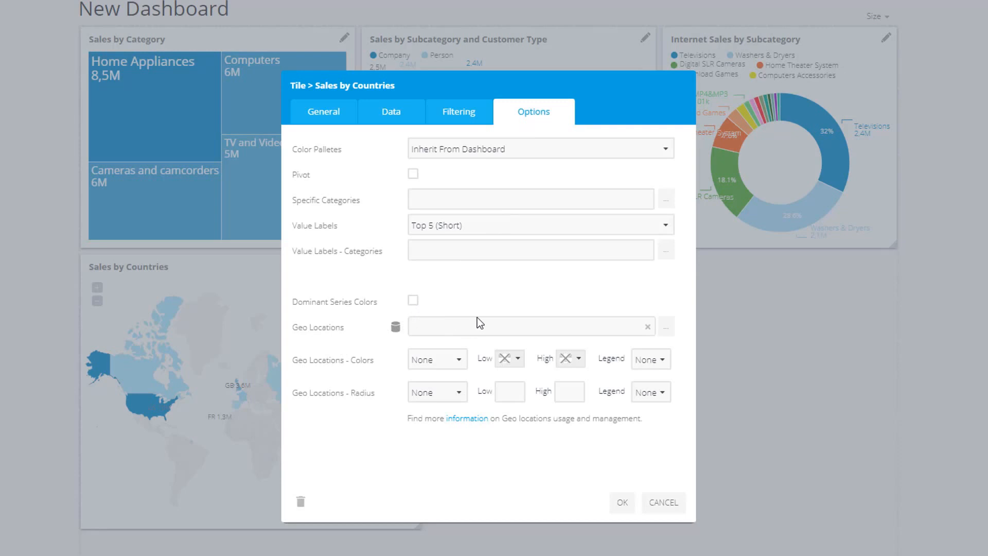
pyautogui.click(666, 328)
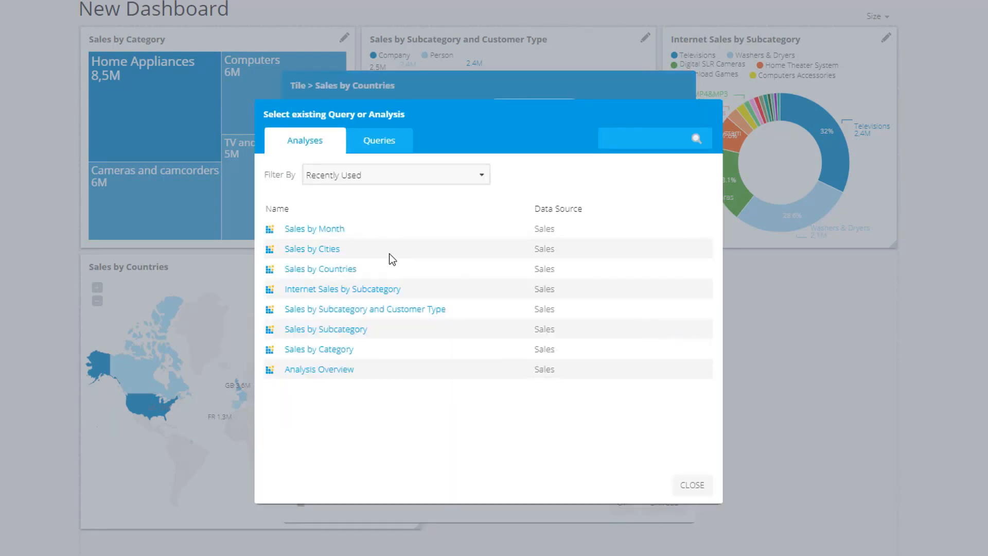
pyautogui.click(325, 250)
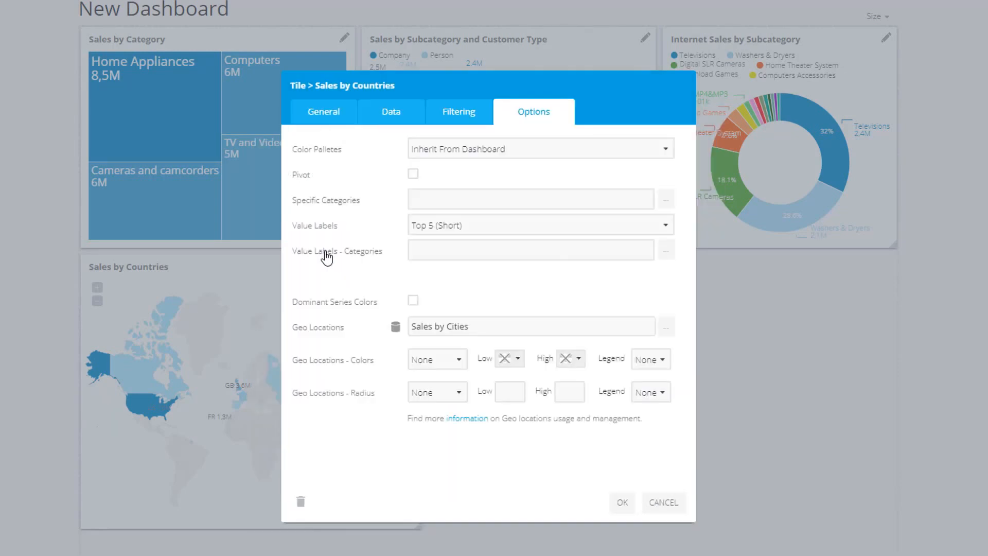
# Color the map's geo locations by Measure 1, with a green low color and a red high color
pyautogui.click(446, 358)
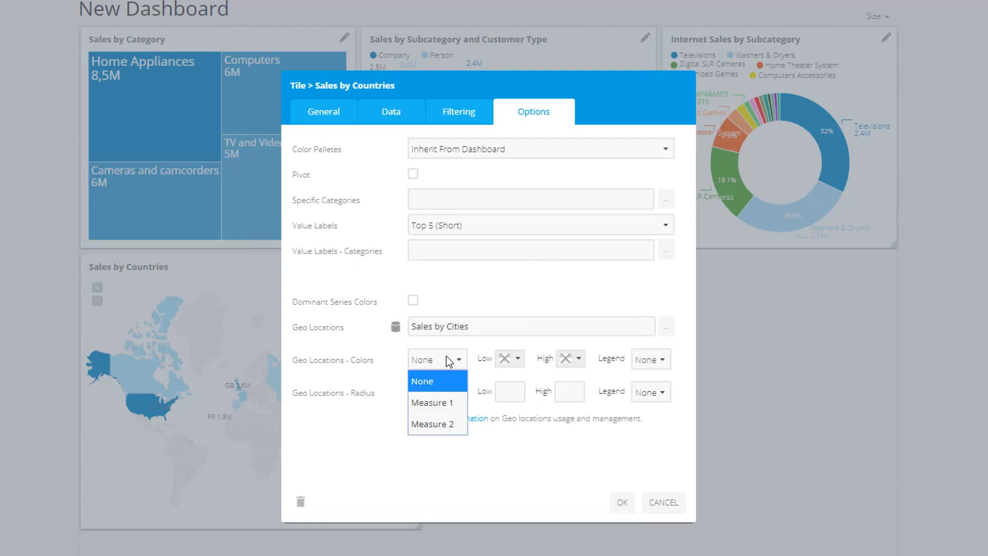
pyautogui.click(449, 402)
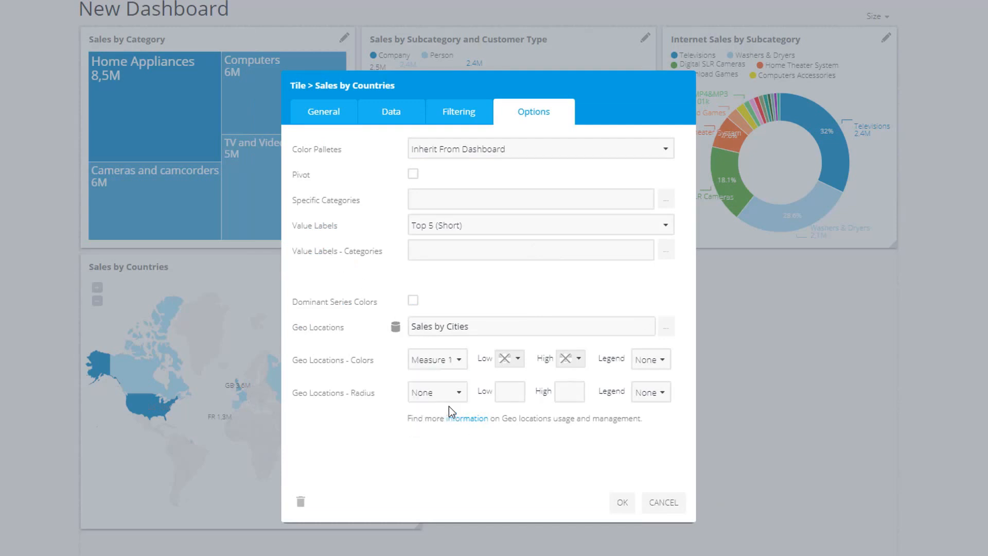
pyautogui.click(517, 360)
pyautogui.click(604, 419)
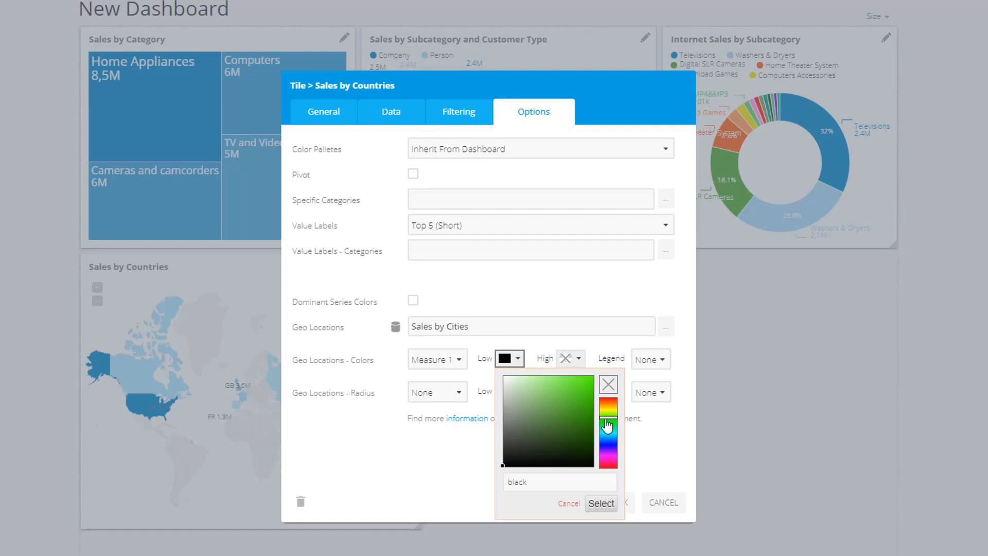
pyautogui.click(579, 392)
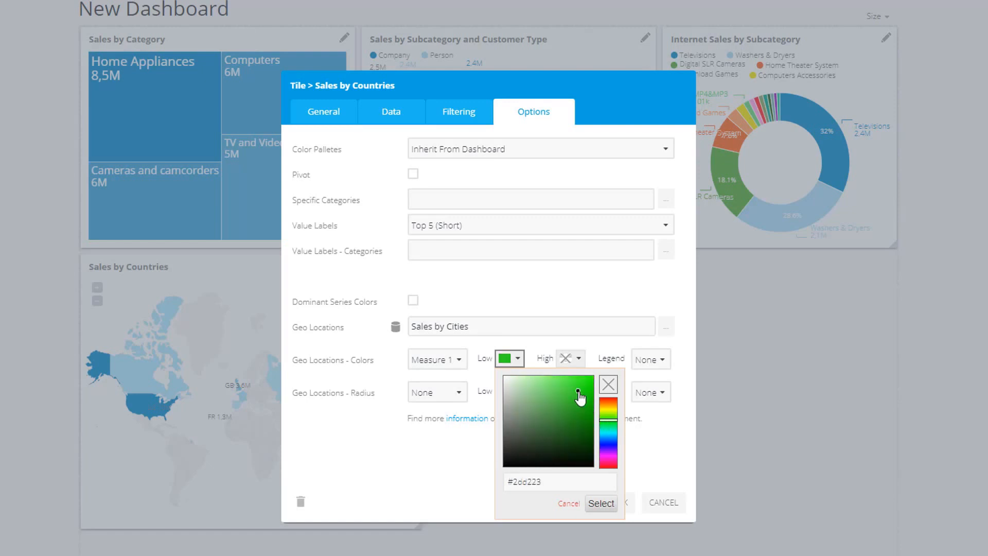
pyautogui.click(601, 505)
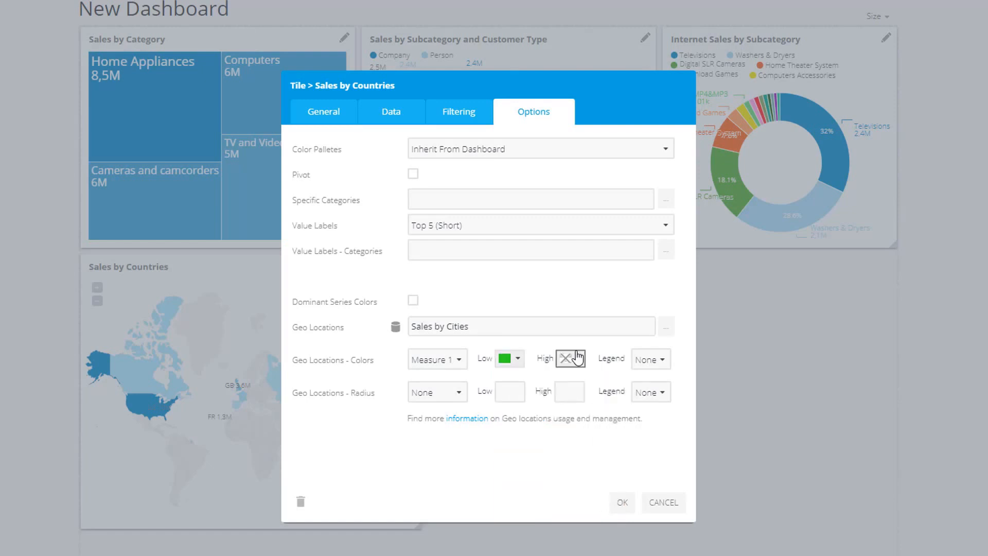
pyautogui.click(571, 359)
pyautogui.click(649, 376)
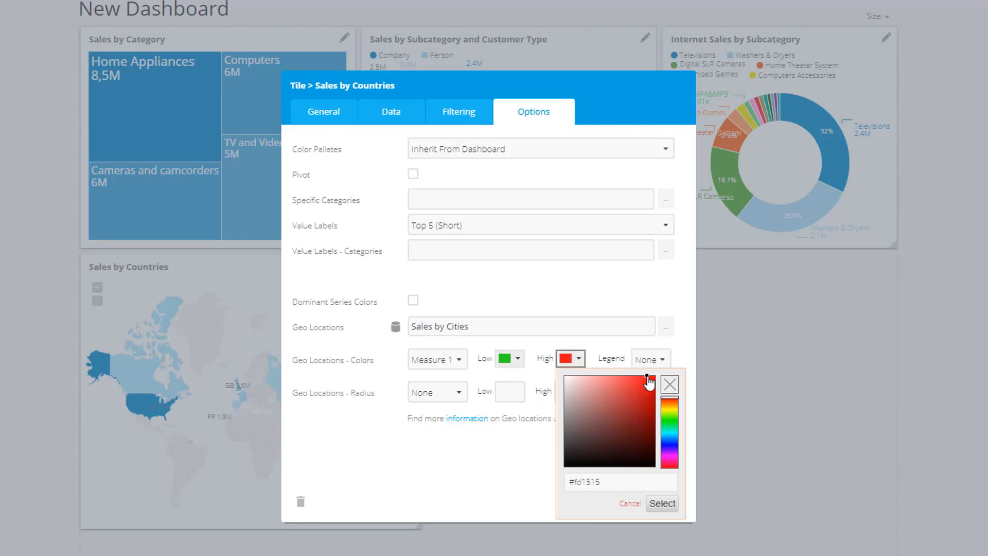
pyautogui.click(663, 504)
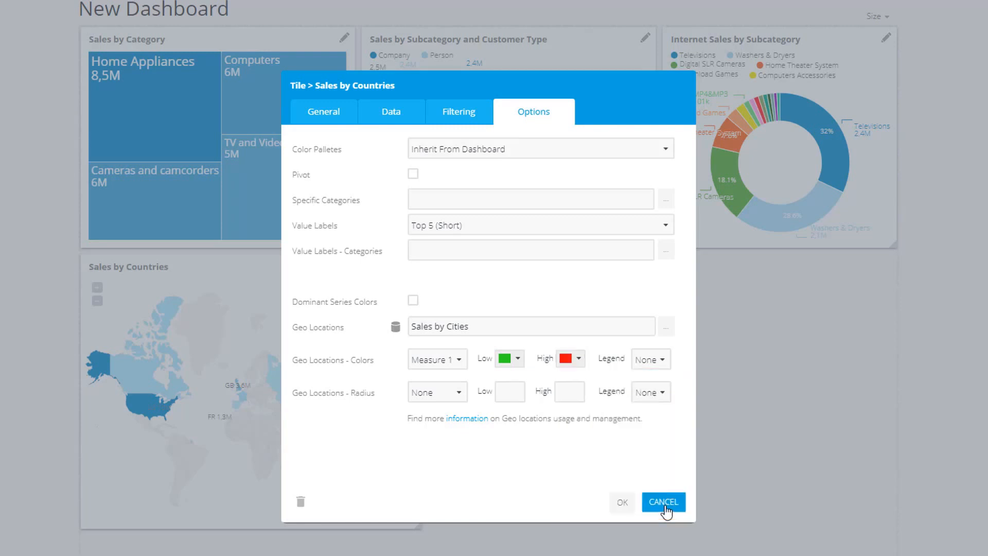
# Size the geo location points by Measure 1 with radius 2 low and 5 high, and confirm the tile settings
pyautogui.click(458, 397)
pyautogui.click(452, 435)
pyautogui.click(508, 391)
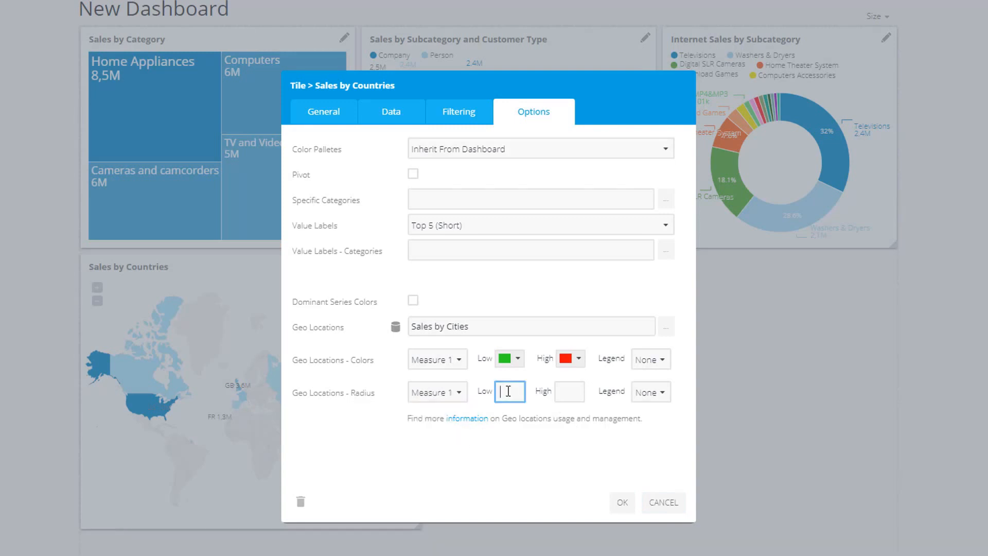
pyautogui.write('2')
pyautogui.click(565, 392)
pyautogui.write('5')
pyautogui.click(625, 502)
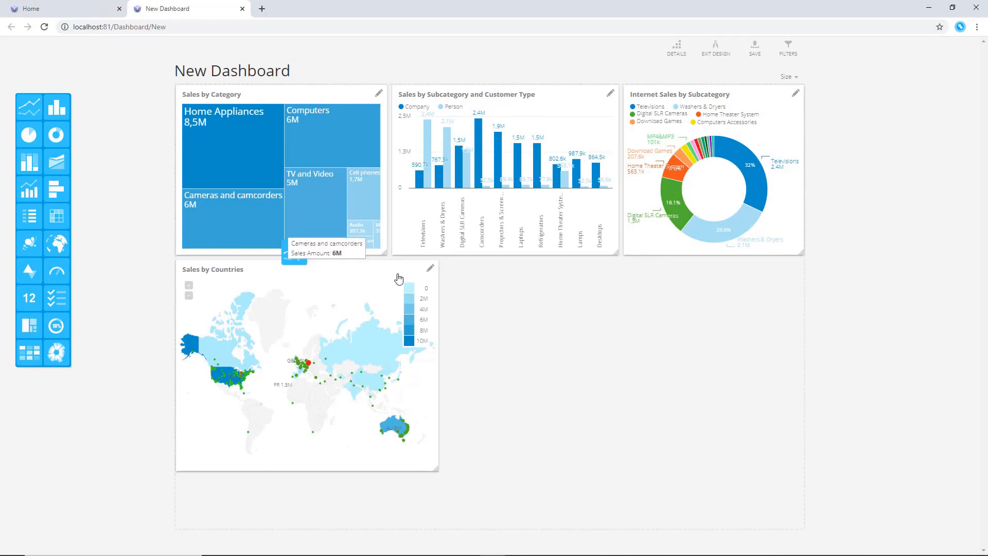
# Add a Line Chart tile beside the map, enlarge it, and bind it to the Sales by Month analysis
pyautogui.moveTo(399, 279); pyautogui.dragTo(473, 298)
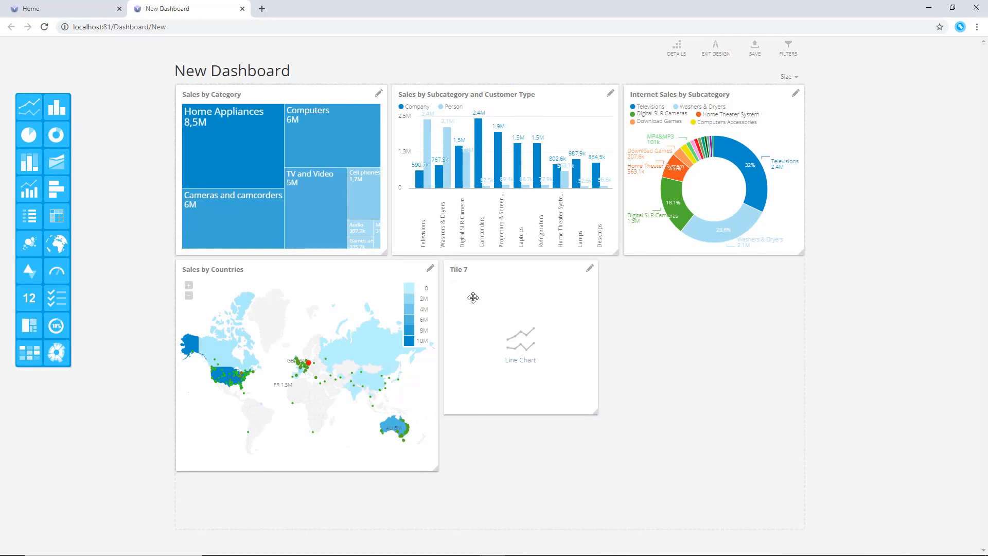
pyautogui.moveTo(596, 422); pyautogui.dragTo(810, 476)
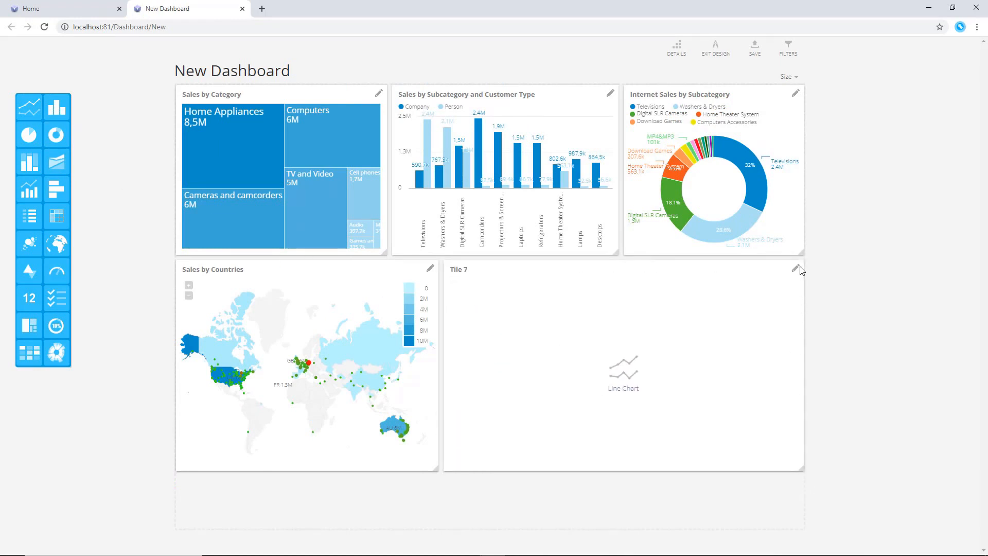
pyautogui.click(796, 268)
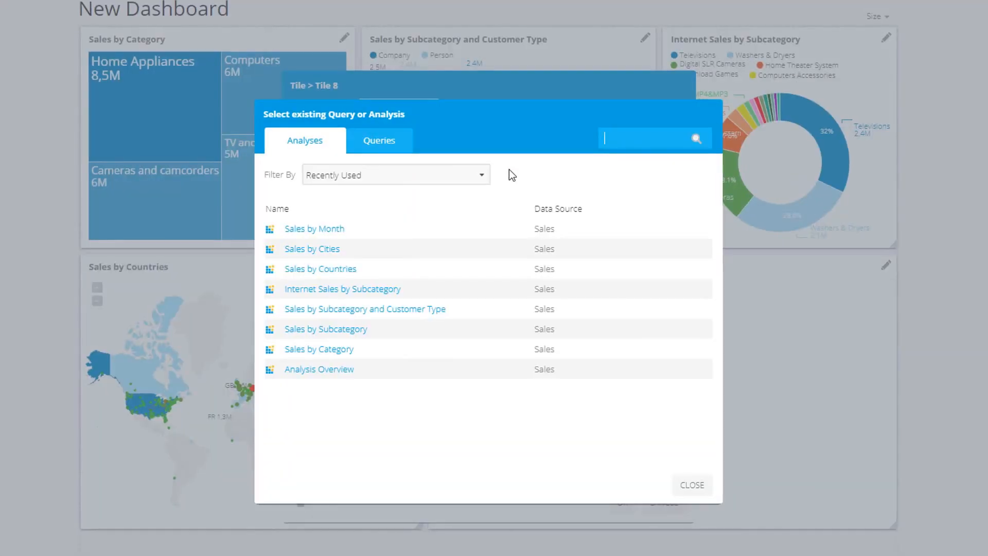
pyautogui.click(338, 233)
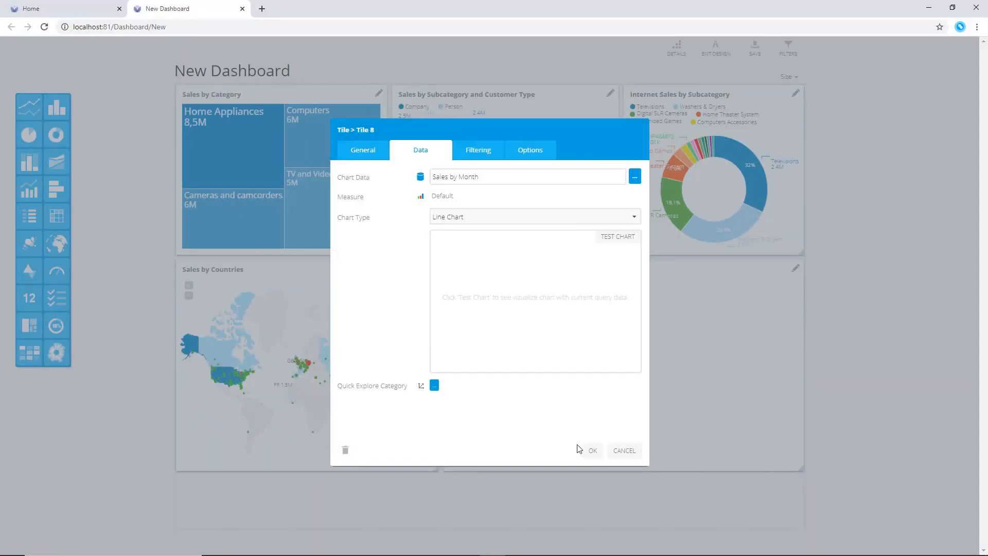
pyautogui.click(592, 453)
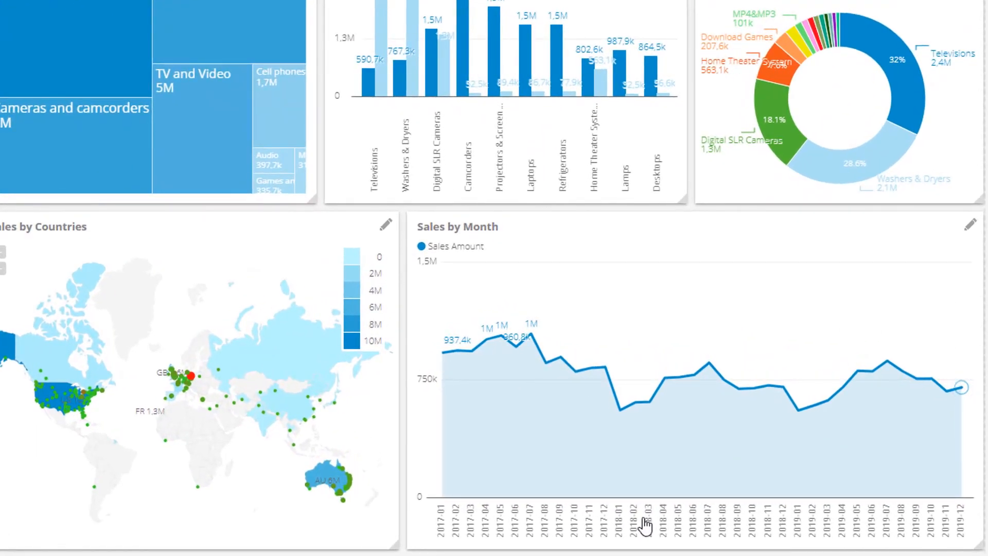
# Rename the dashboard title to Sales Overview and save the dashboard
pyautogui.click(835, 2)
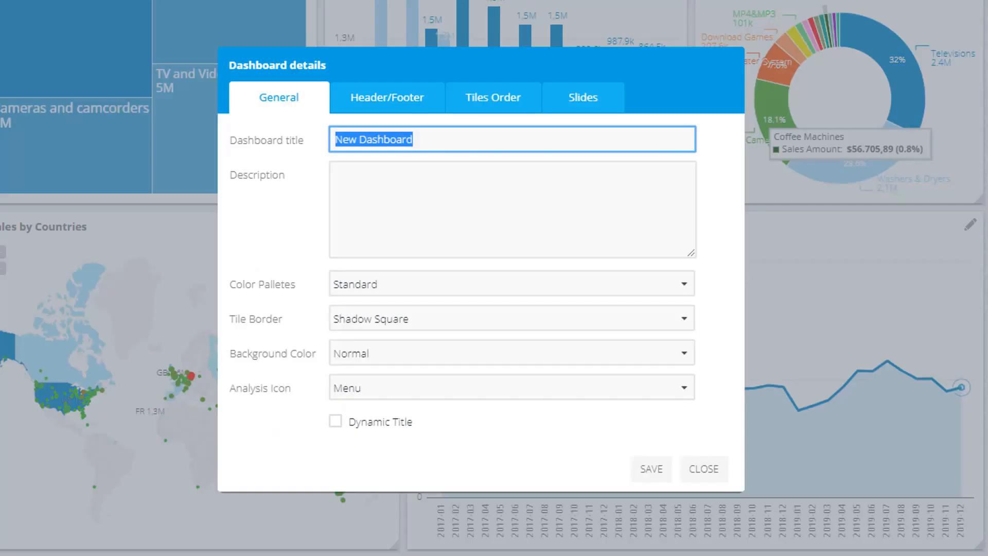
pyautogui.write('Sales ')
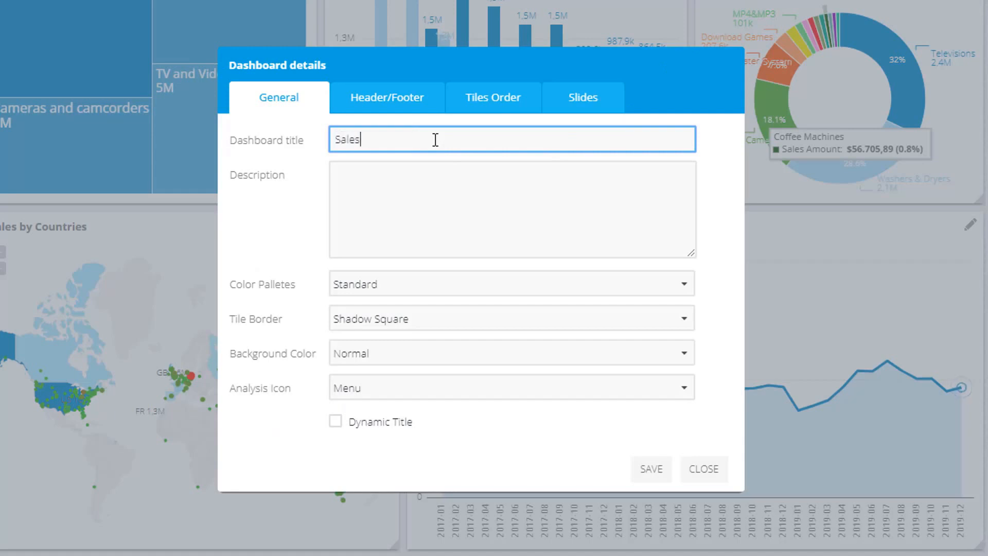
pyautogui.write('Overview')
pyautogui.click(647, 471)
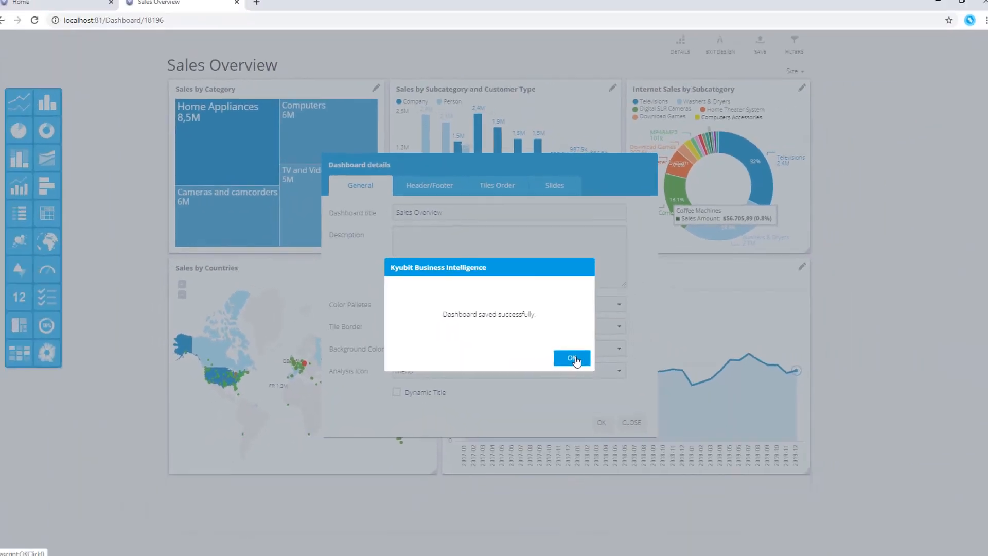
pyautogui.click(572, 358)
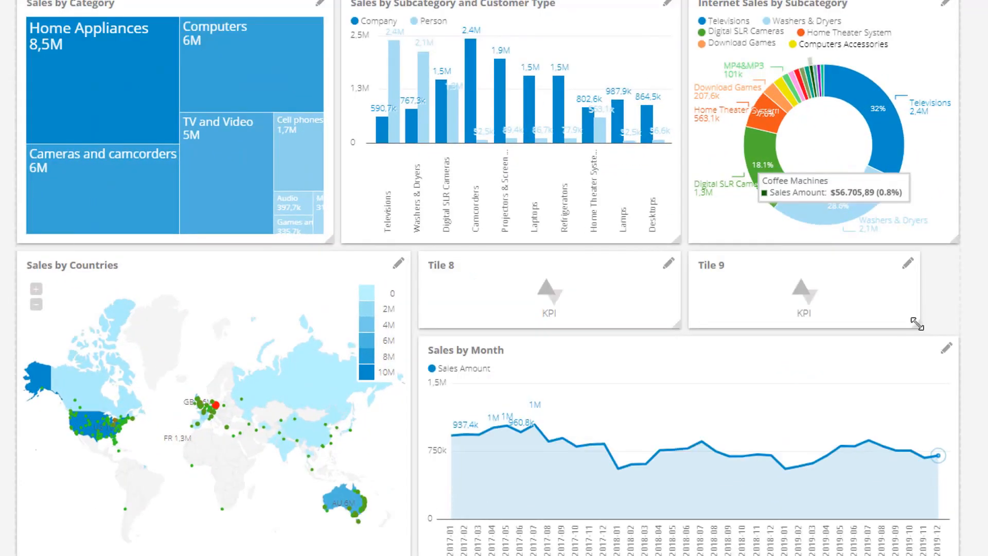
pyautogui.moveTo(917, 324); pyautogui.dragTo(965, 326)
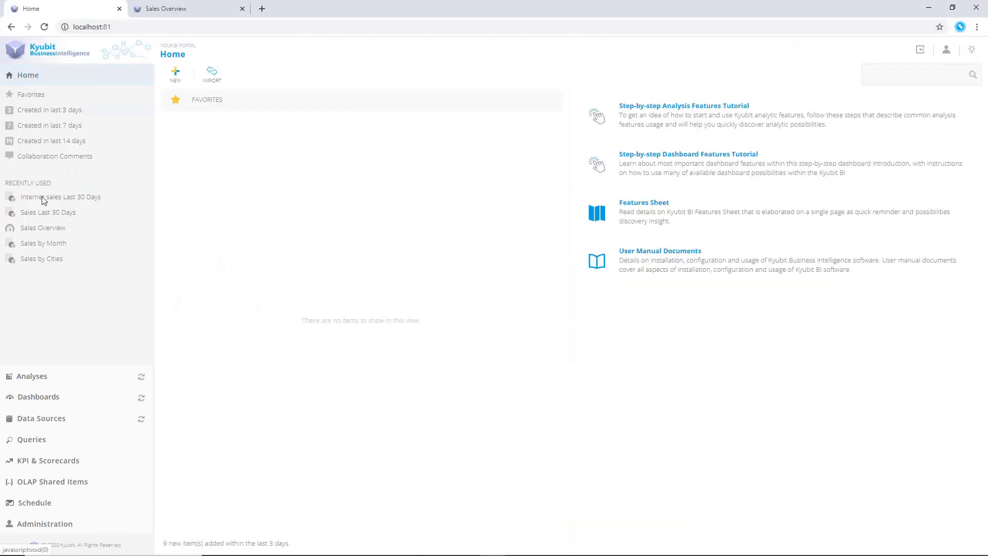
pyautogui.click(30, 465)
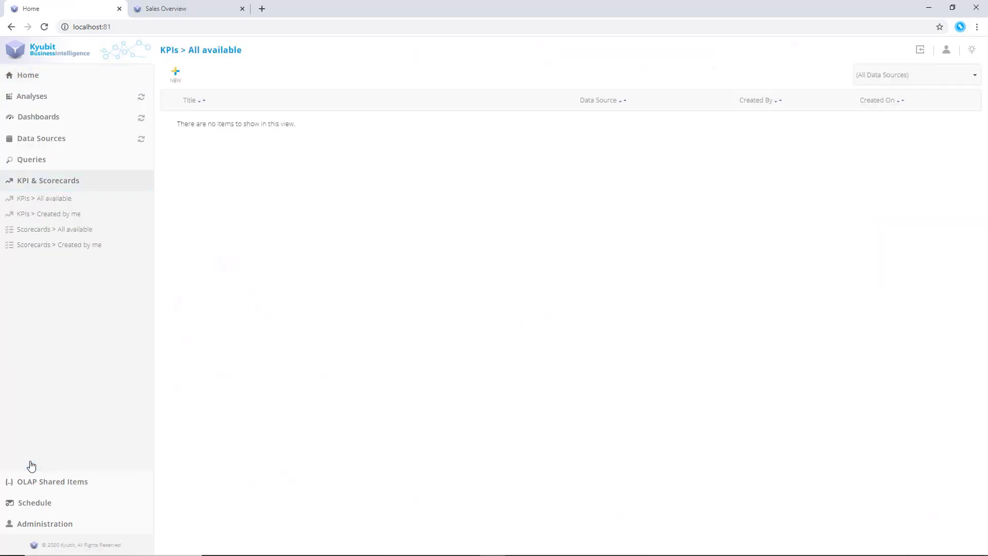
pyautogui.click(175, 76)
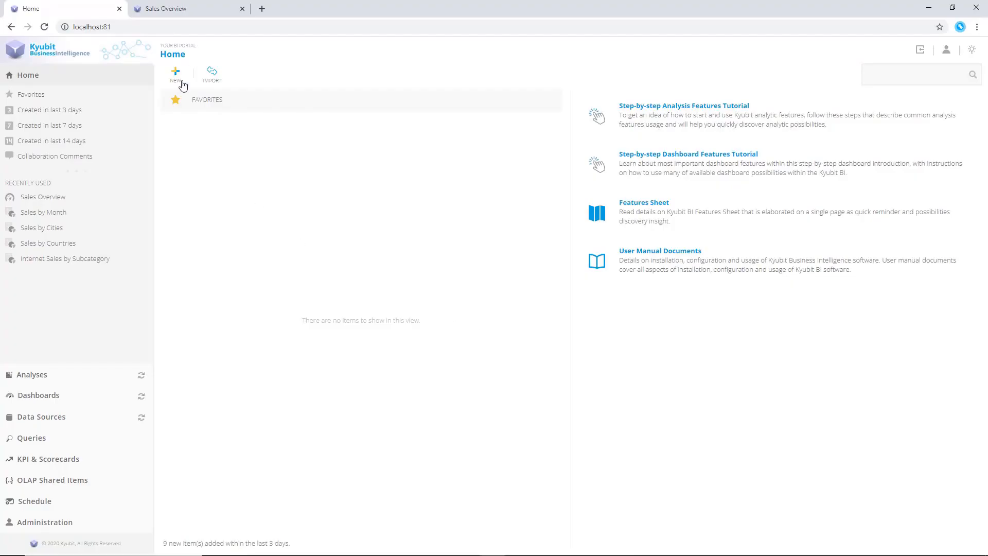
# Create a new grid analysis on the Sales cube with Sales Amount as its measure
pyautogui.click(180, 79)
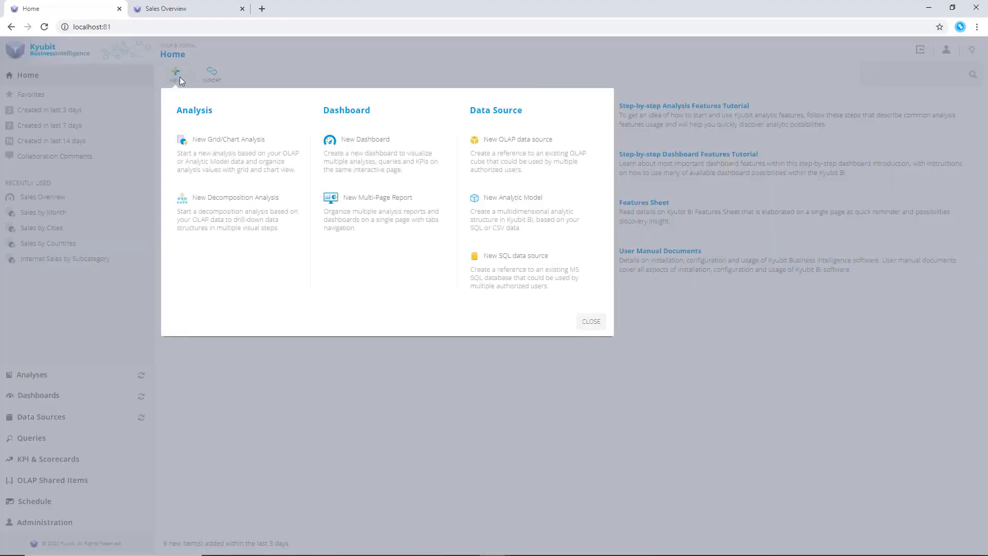
pyautogui.click(227, 149)
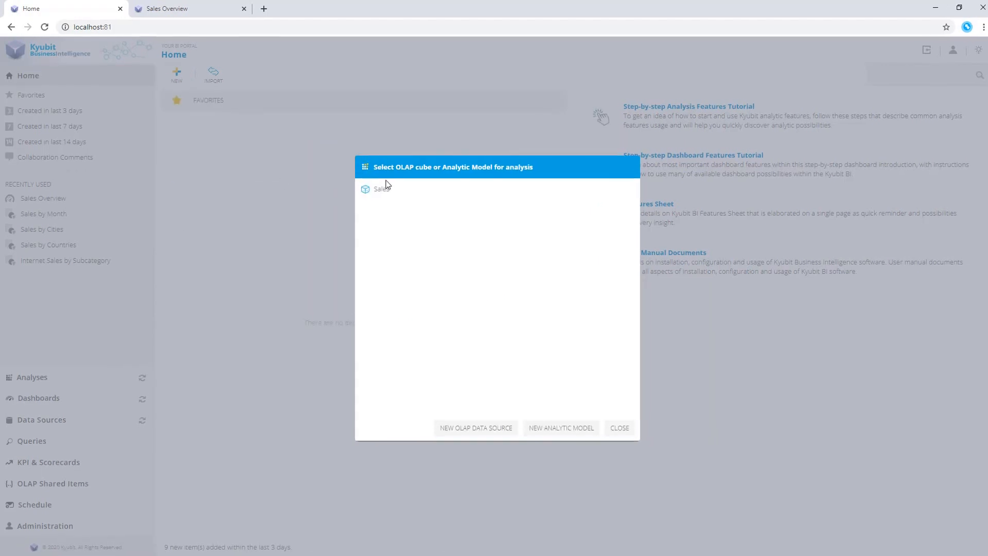
pyautogui.click(384, 189)
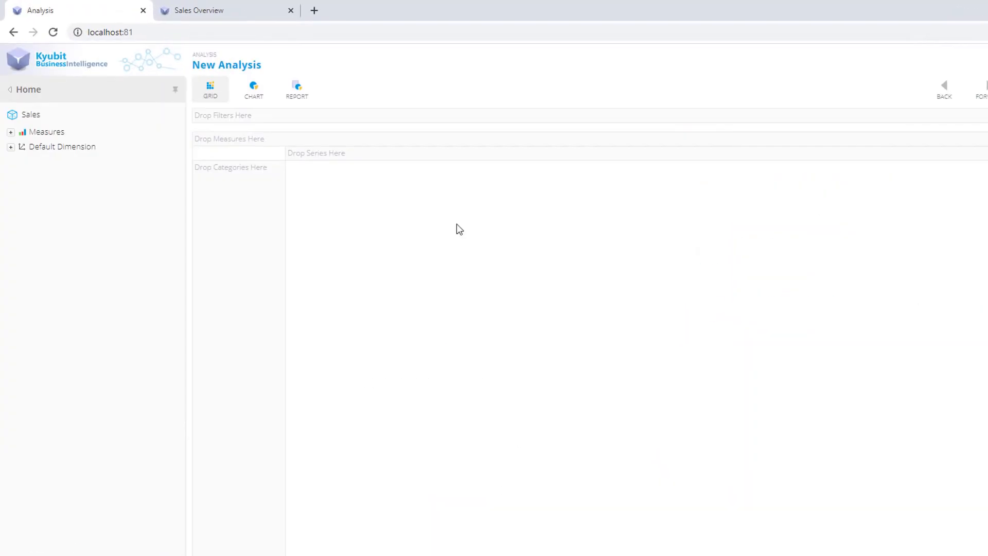
pyautogui.click(10, 148)
pyautogui.click(10, 133)
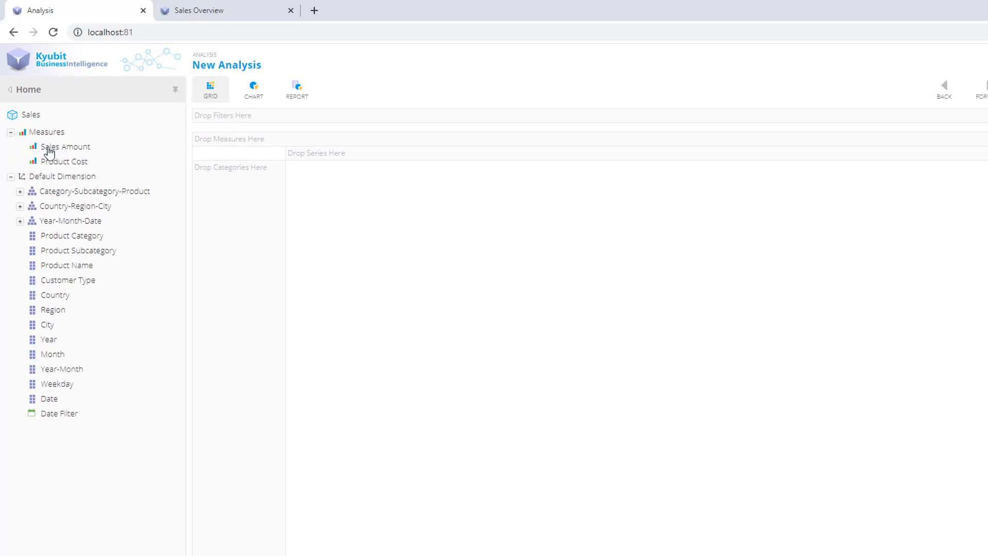
pyautogui.moveTo(49, 152); pyautogui.dragTo(388, 233)
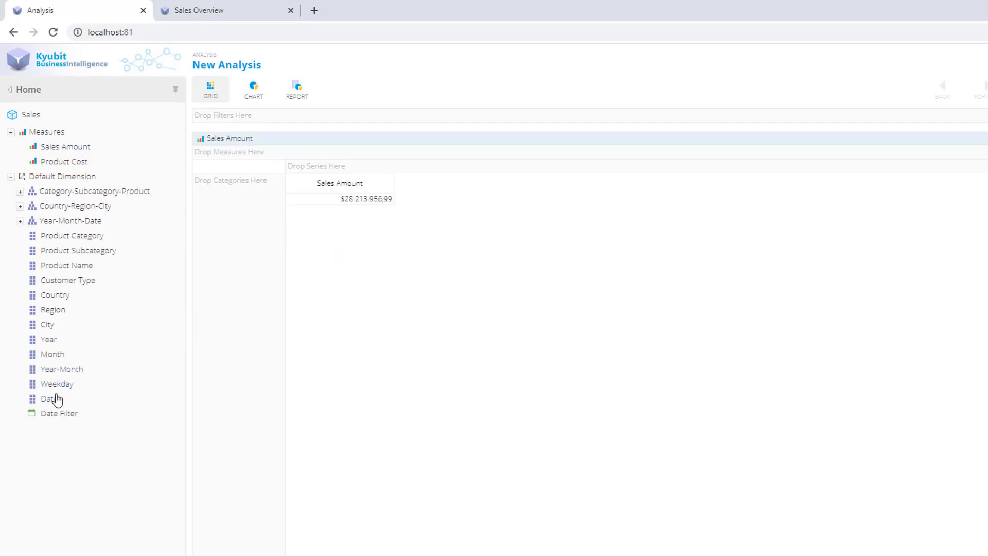
# Add a Date Filter limiting the analysis to 2019-12-01 through 2019-12-31
pyautogui.moveTo(53, 415); pyautogui.dragTo(495, 114)
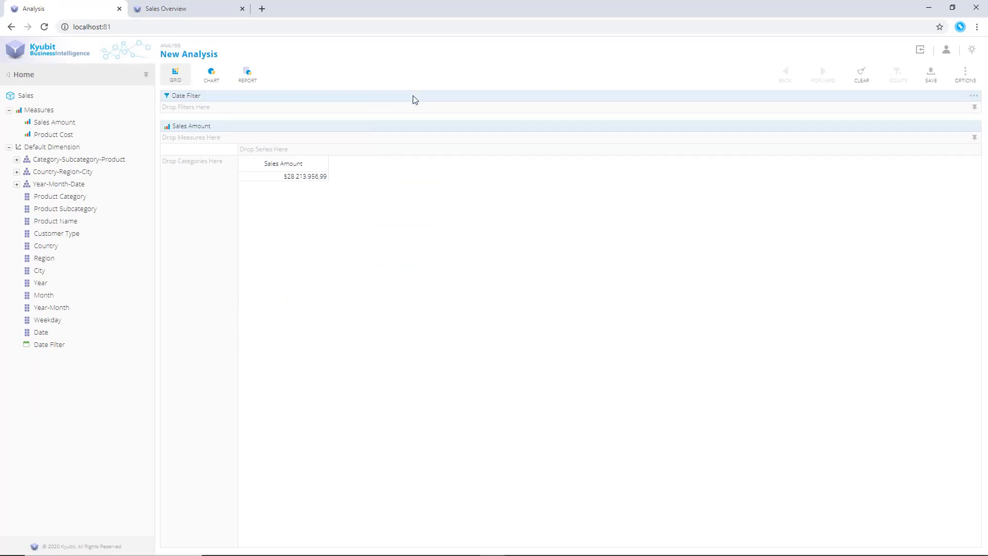
pyautogui.click(972, 96)
pyautogui.doubleClick(566, 407)
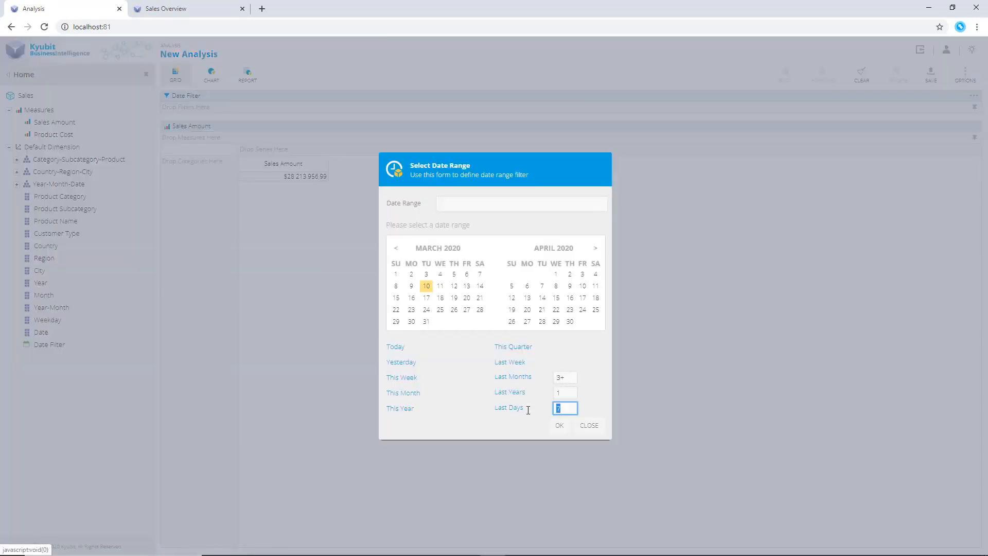
pyautogui.write('30')
pyautogui.click(396, 250)
pyautogui.click(396, 250)
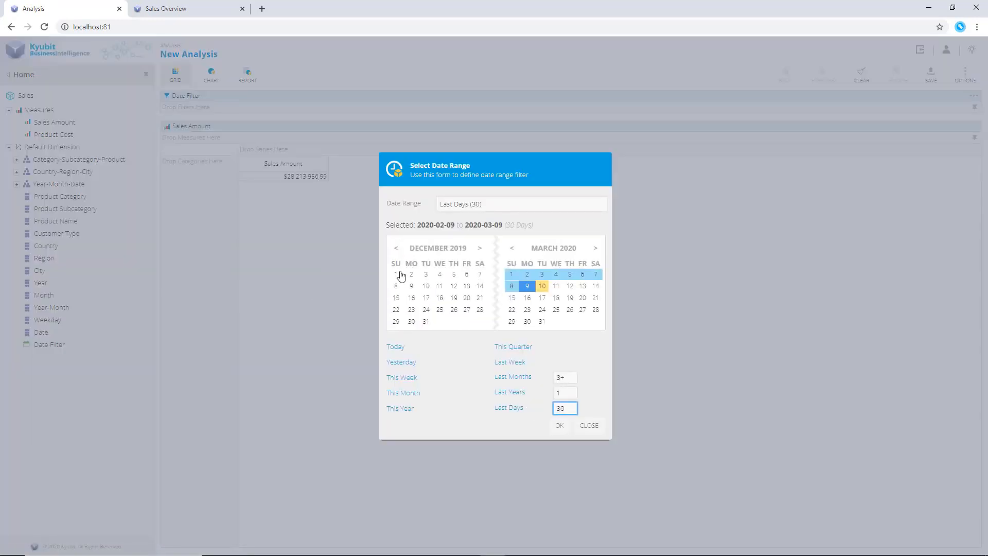
pyautogui.click(395, 274)
pyautogui.click(426, 322)
pyautogui.click(570, 428)
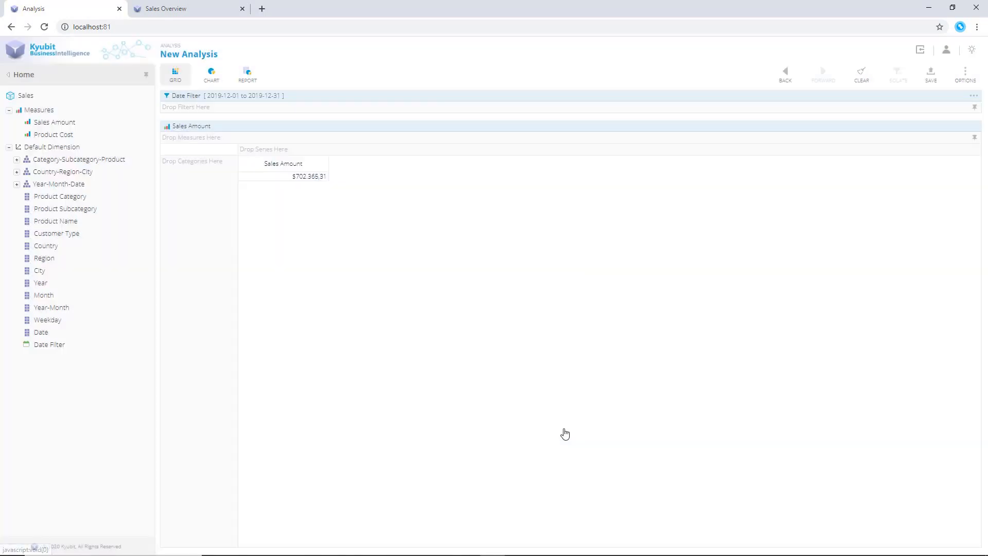
# Add Date as the row category and sort it alphabetically in descending order
pyautogui.moveTo(38, 334); pyautogui.dragTo(183, 234)
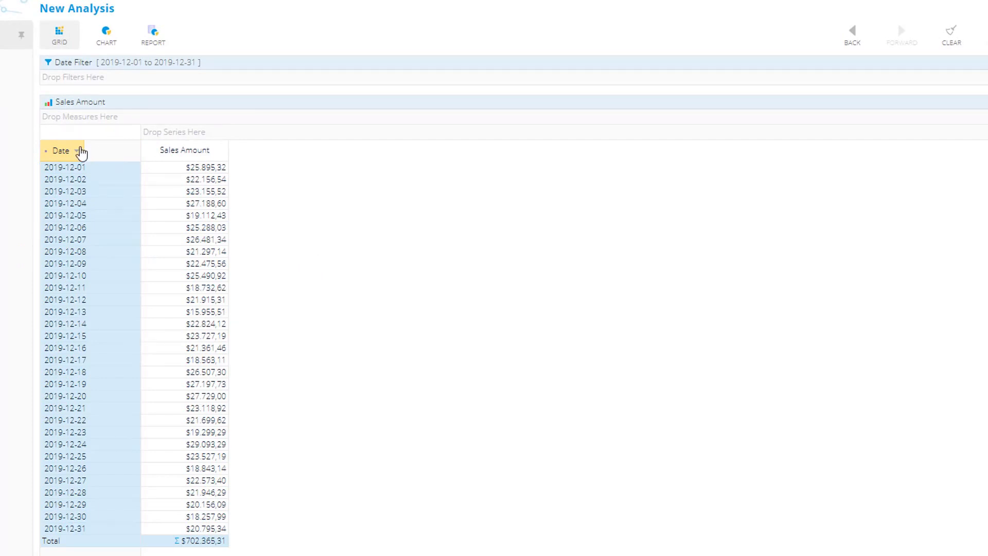
pyautogui.click(79, 152)
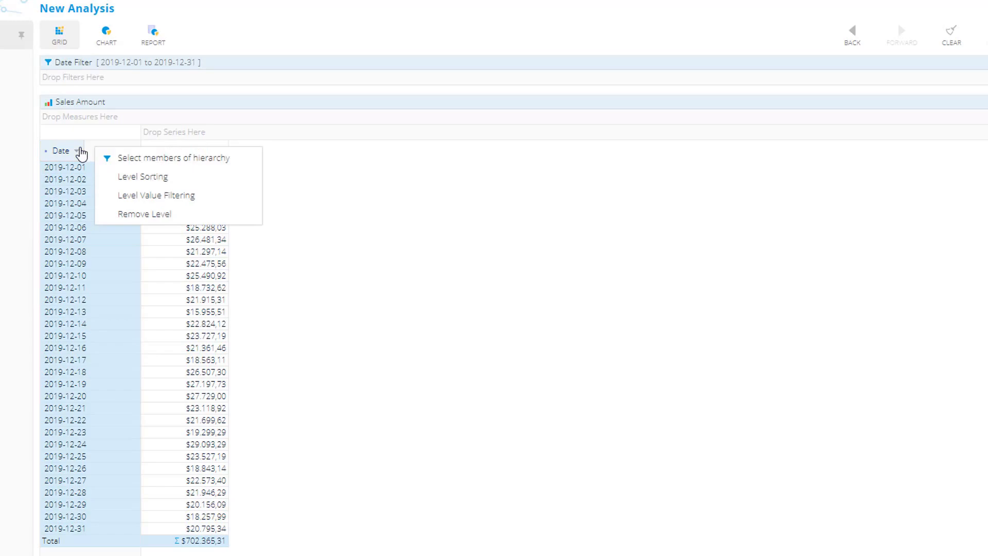
pyautogui.click(133, 176)
pyautogui.click(498, 281)
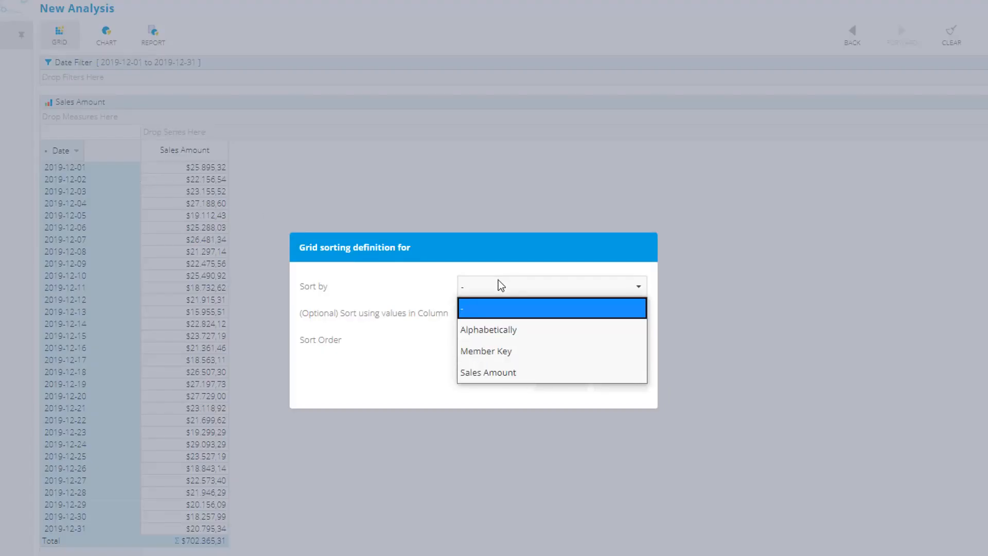
pyautogui.click(500, 328)
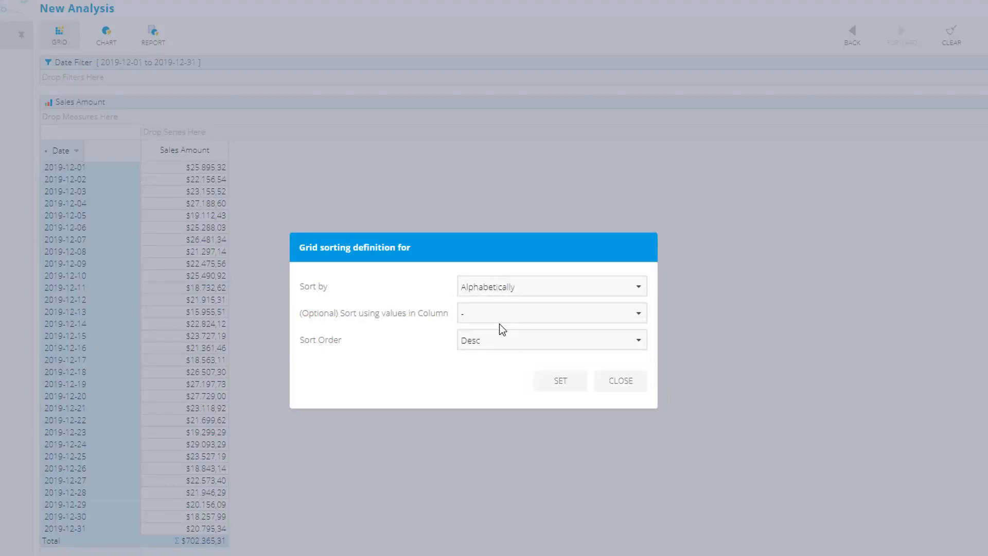
pyautogui.click(570, 387)
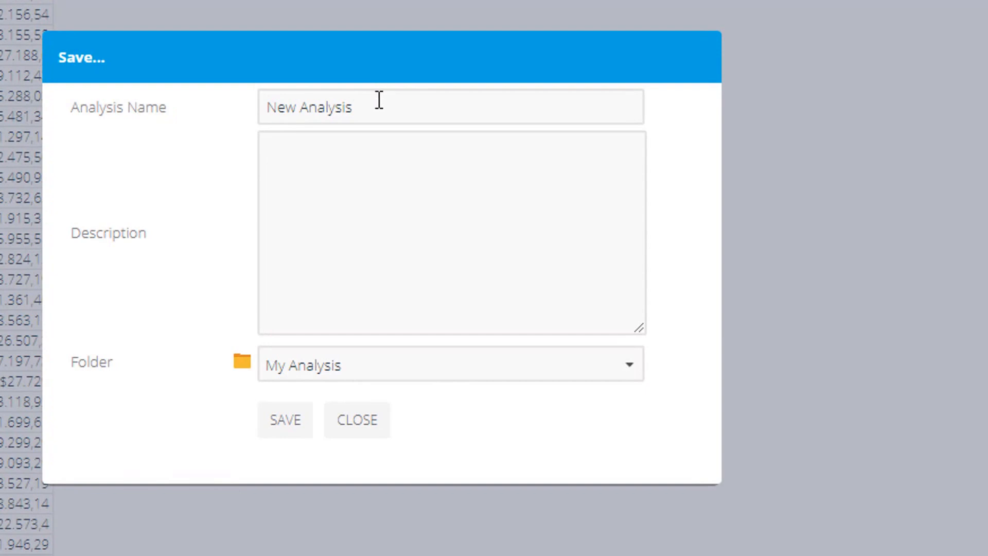
# Save the daily December analysis under the name Sales Last 30 Days
pyautogui.tripleClick(377, 100)
pyautogui.write('Sal')
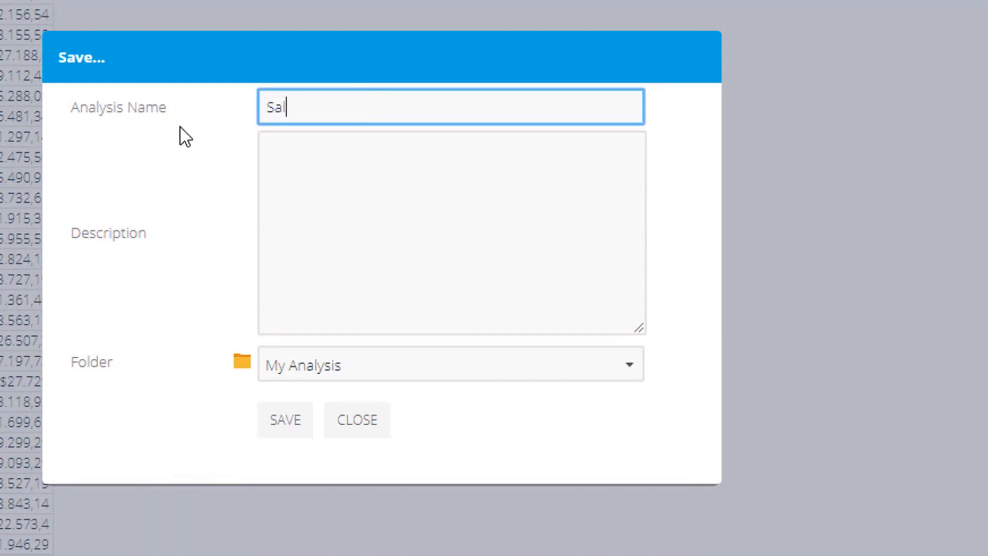
pyautogui.write('es Last 30 Da')
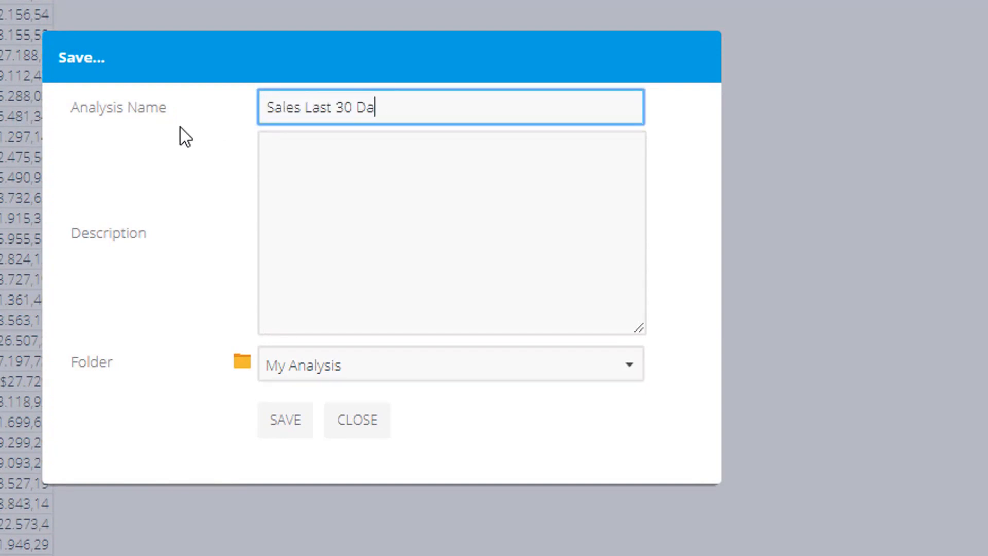
pyautogui.write('ys')
pyautogui.click(286, 411)
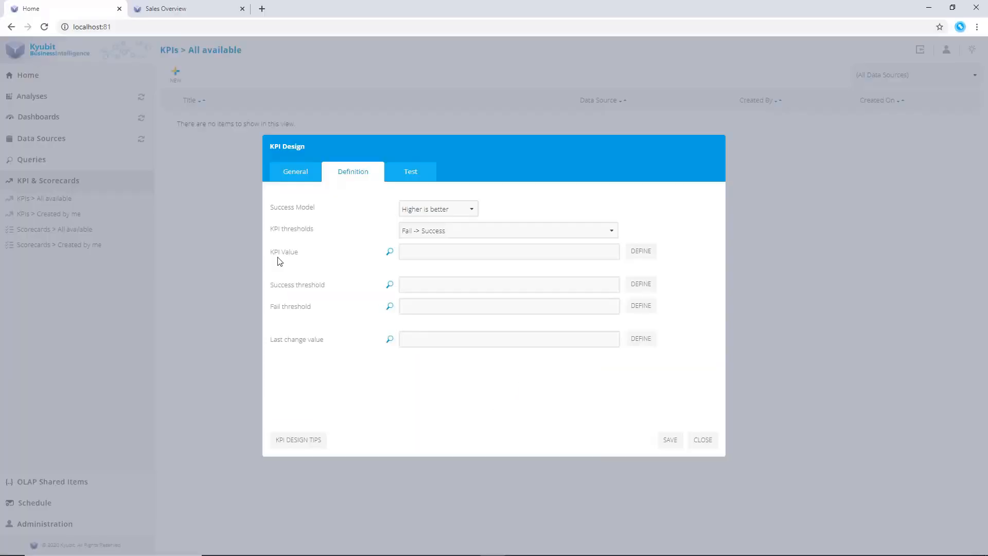
# Define the KPI value as a value taken from the Sales Last 30 Days analysis
pyautogui.click(641, 251)
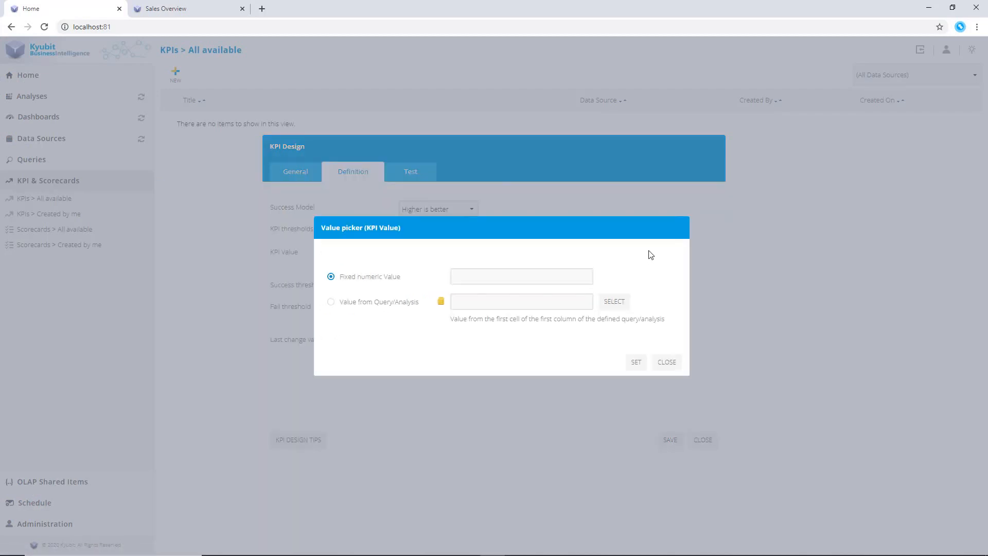
pyautogui.click(359, 302)
pyautogui.click(612, 302)
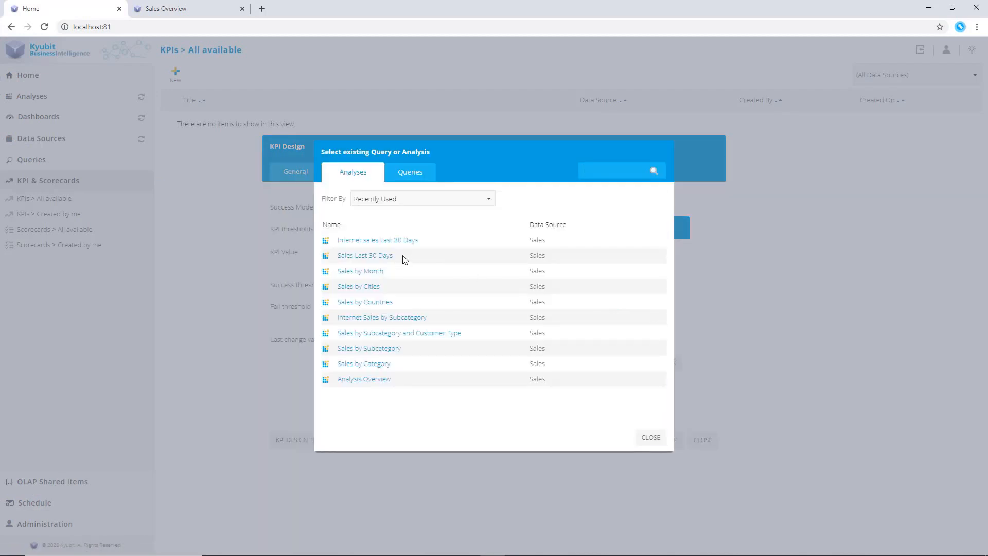
pyautogui.click(387, 257)
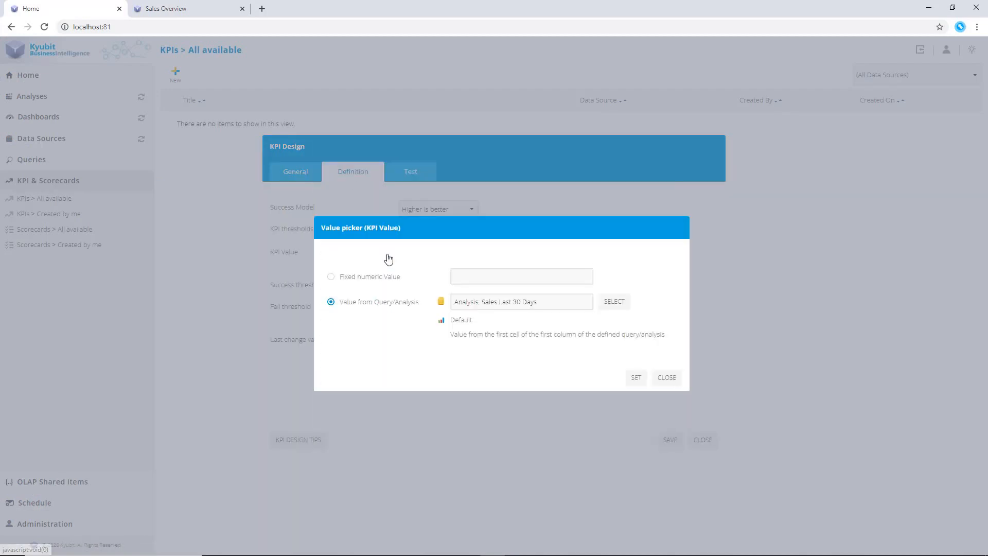
pyautogui.click(635, 379)
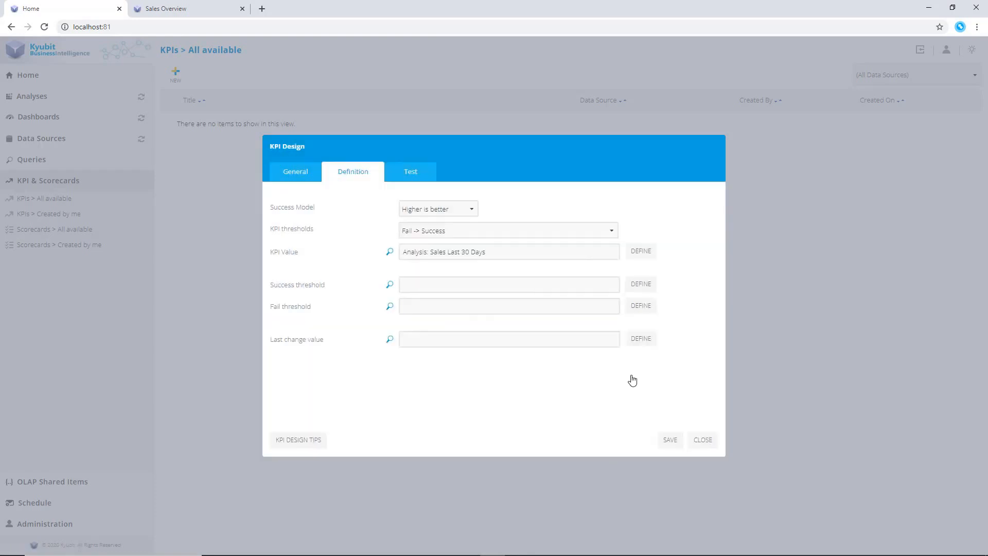
# Set the success threshold to a fixed 20000 and the fail threshold to a fixed 10000
pyautogui.click(637, 287)
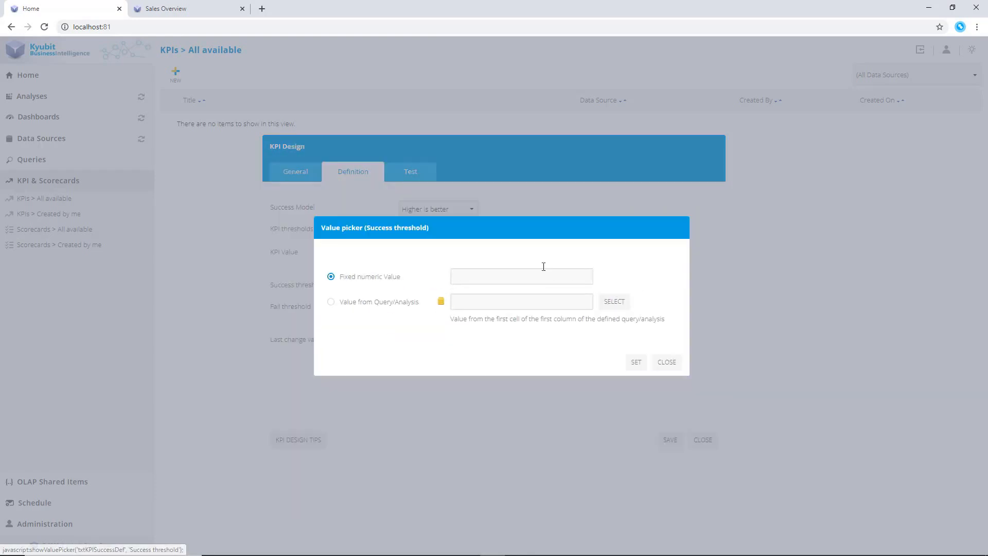
pyautogui.click(482, 271)
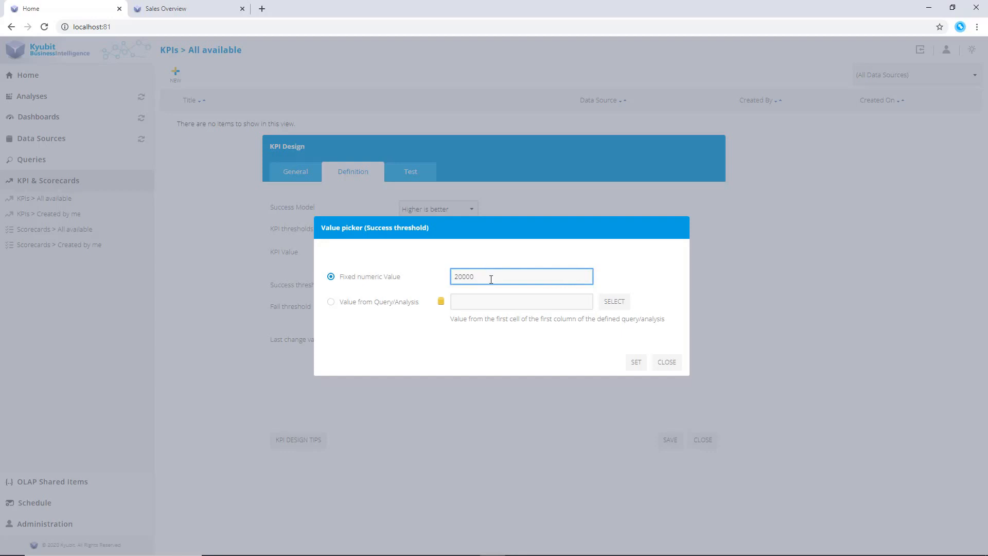
pyautogui.click(637, 362)
pyautogui.click(639, 307)
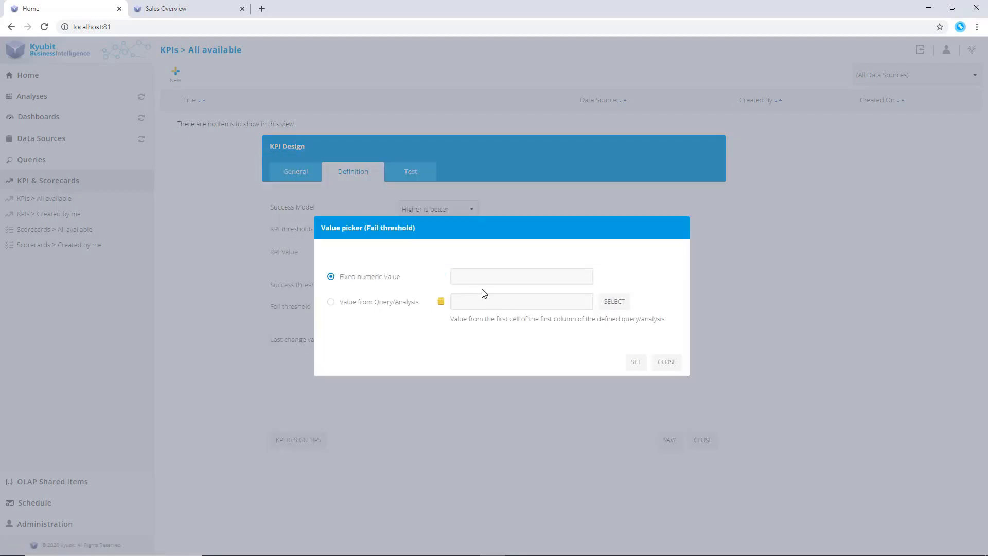
pyautogui.click(473, 277)
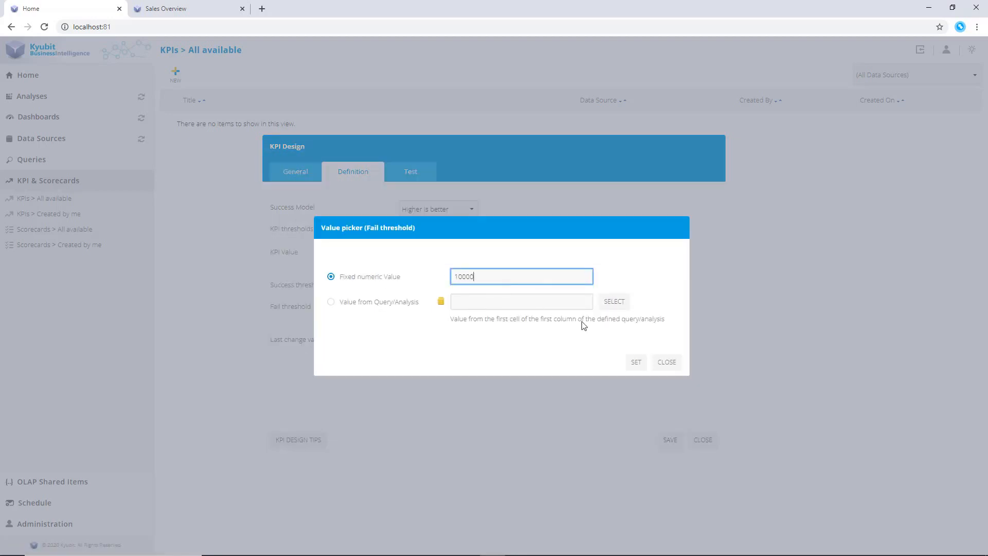
pyautogui.click(637, 362)
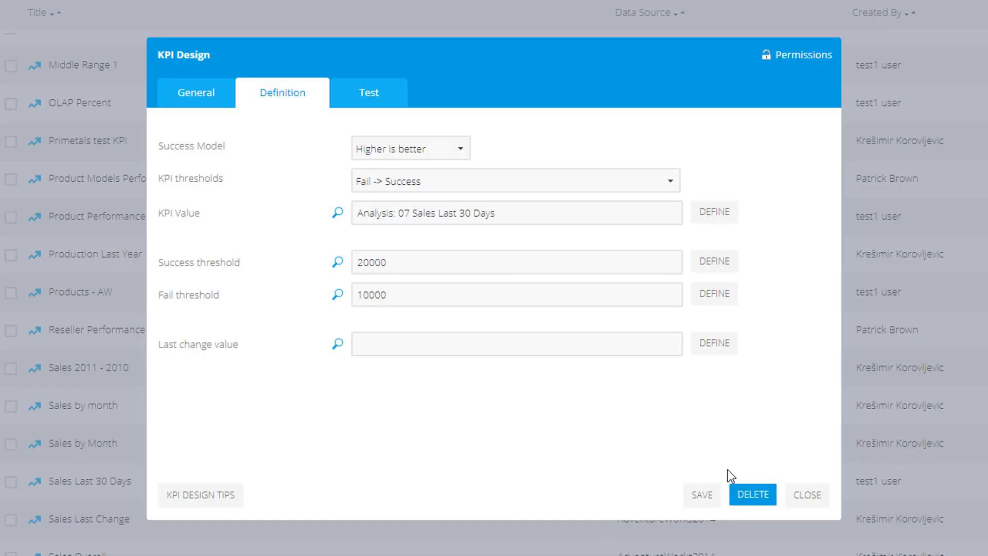
# Check the success model options, then test the KPI on the Test tab
pyautogui.click(461, 152)
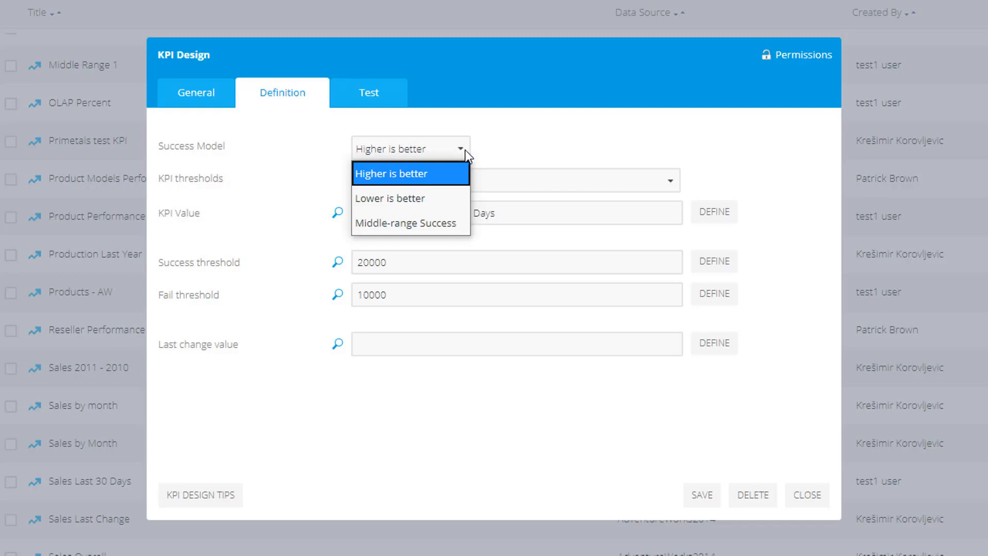
pyautogui.click(489, 148)
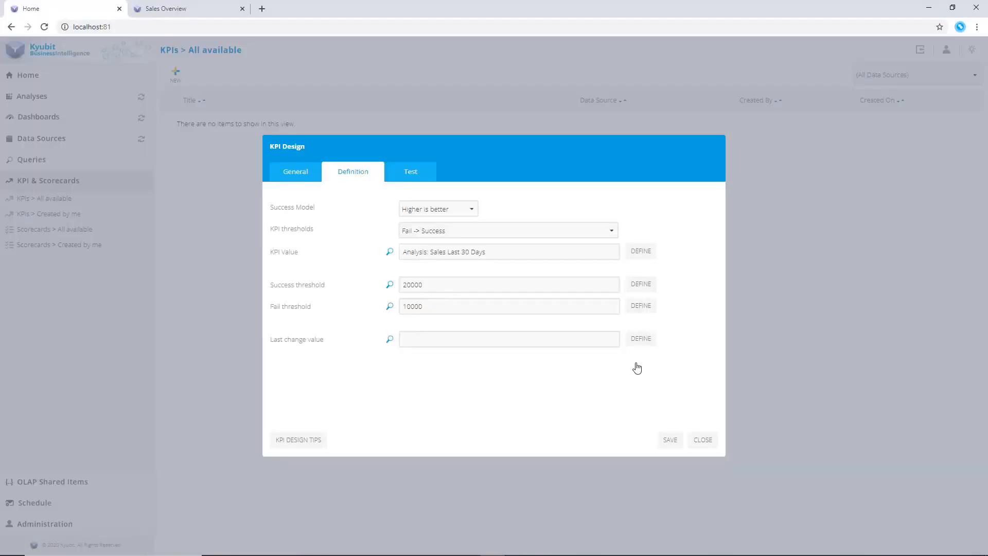
pyautogui.click(427, 178)
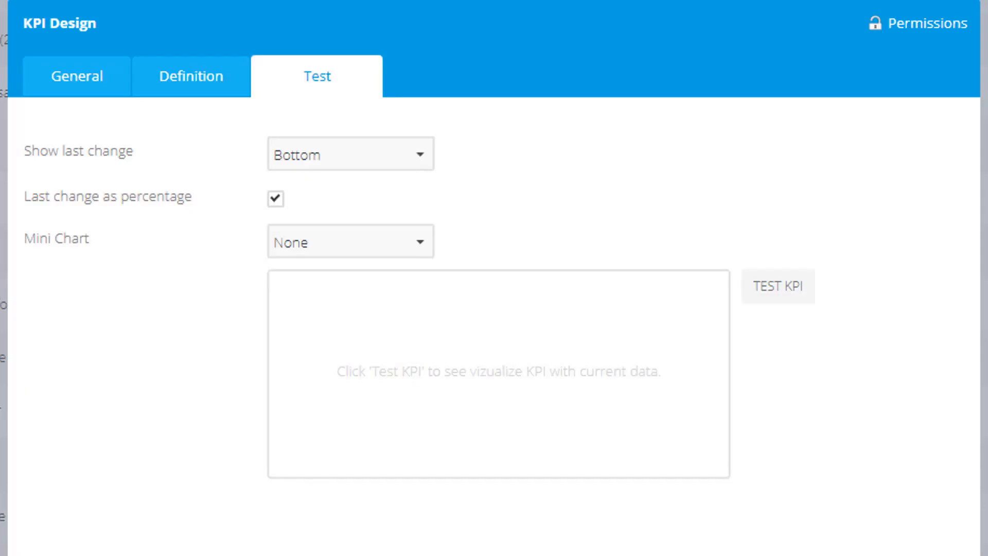
pyautogui.click(792, 296)
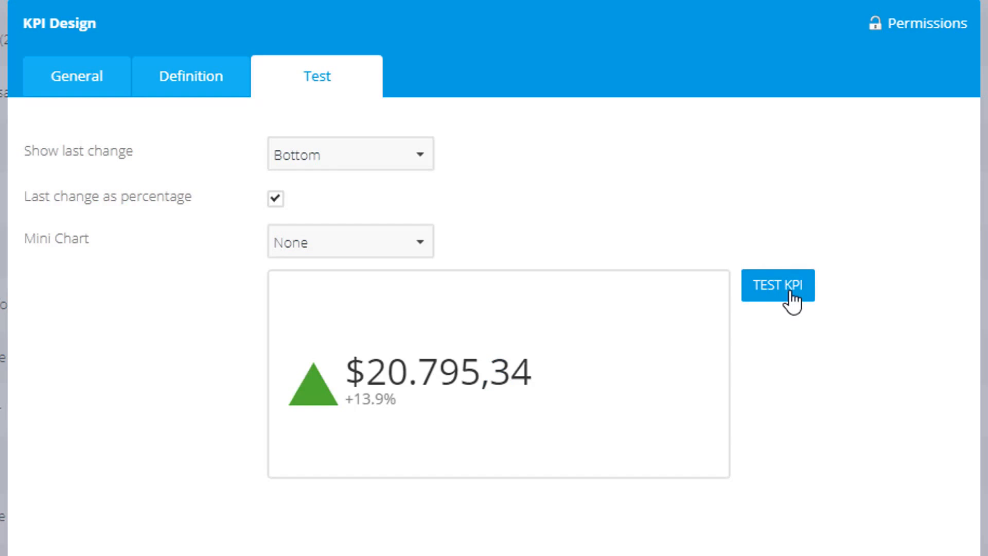
# Set the KPI's mini chart to Line Chart and test the KPI again
pyautogui.click(425, 244)
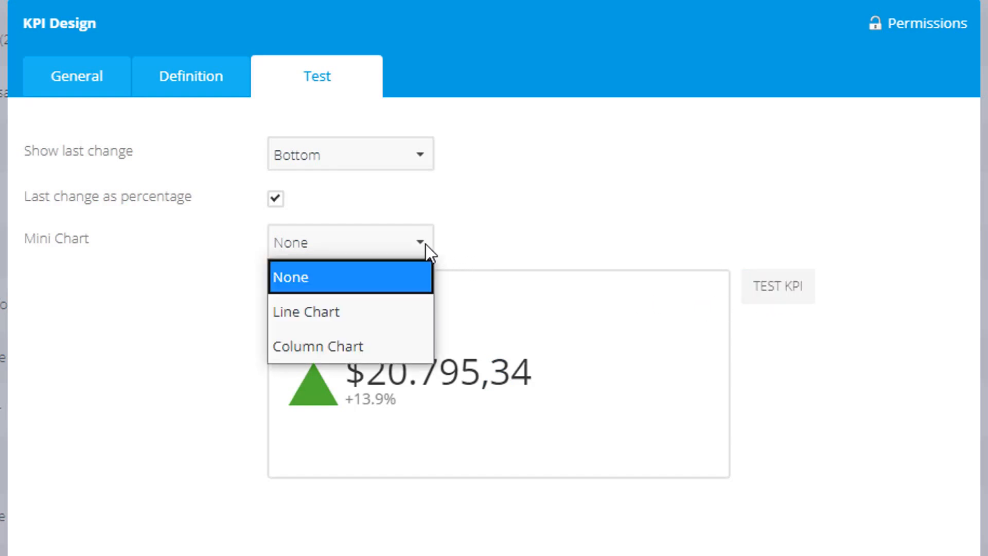
pyautogui.click(411, 314)
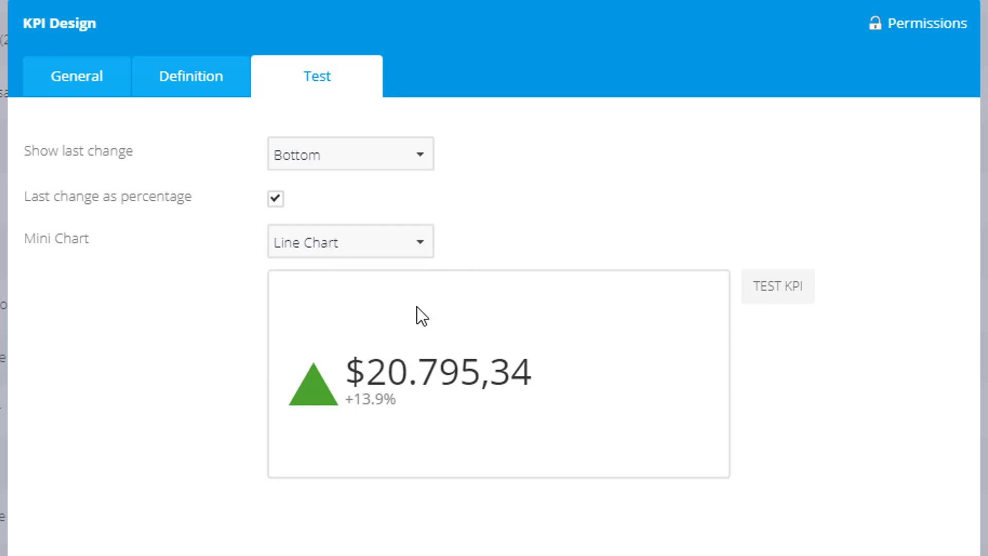
pyautogui.click(765, 293)
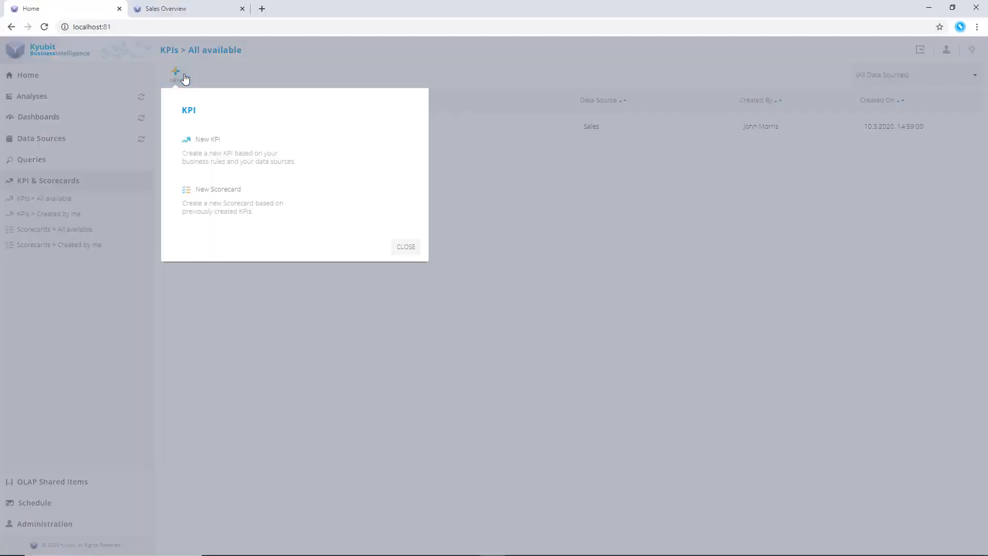
# Start a new KPI named Internet Sales Last 30 days
pyautogui.click(273, 165)
pyautogui.click(406, 205)
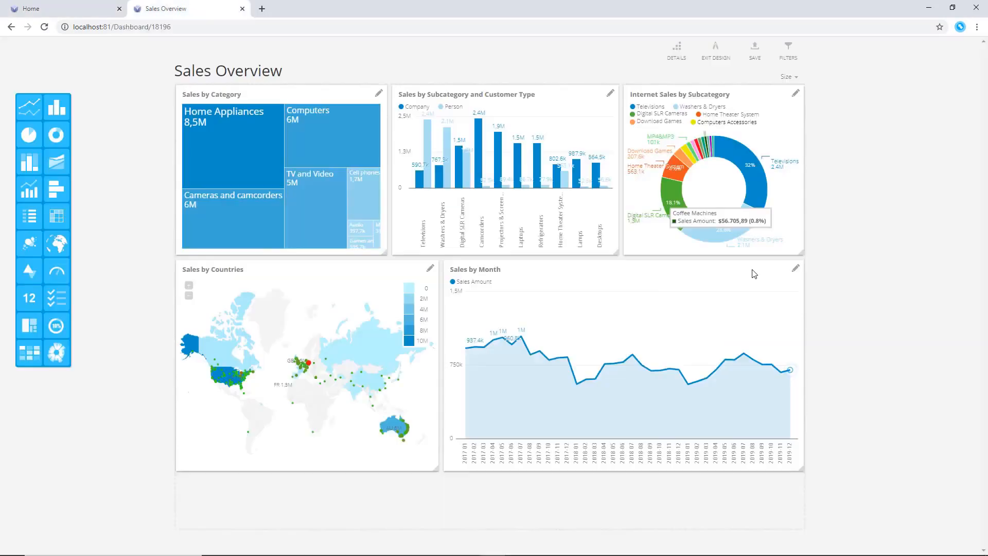
pyautogui.moveTo(752, 273); pyautogui.dragTo(755, 322)
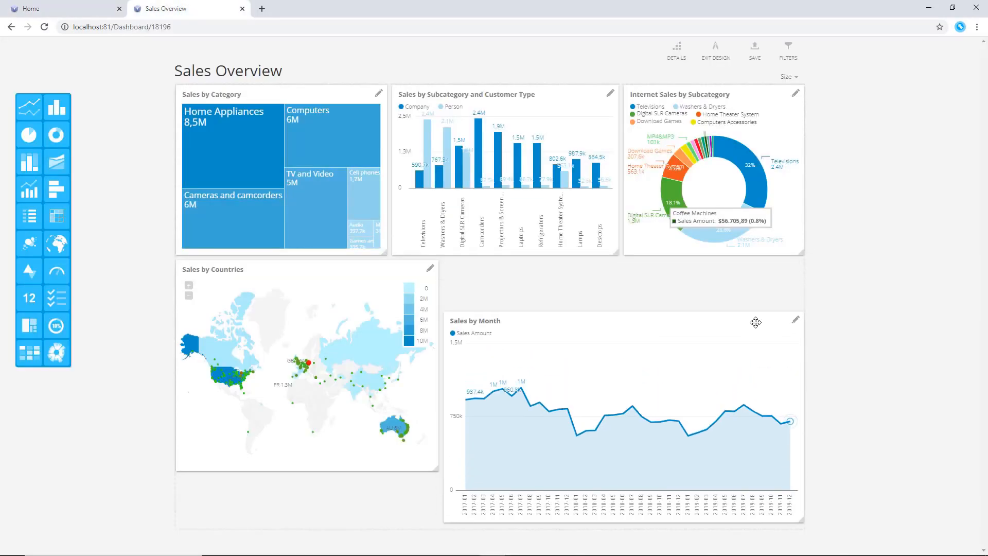
# Add a KPI tile above the Sales by Month chart, resizing the neighbouring tiles to fit
pyautogui.moveTo(803, 521); pyautogui.dragTo(798, 476)
pyautogui.moveTo(29, 271); pyautogui.dragTo(520, 286)
pyautogui.moveTo(793, 469); pyautogui.dragTo(805, 477)
pyautogui.moveTo(596, 309); pyautogui.dragTo(622, 316)
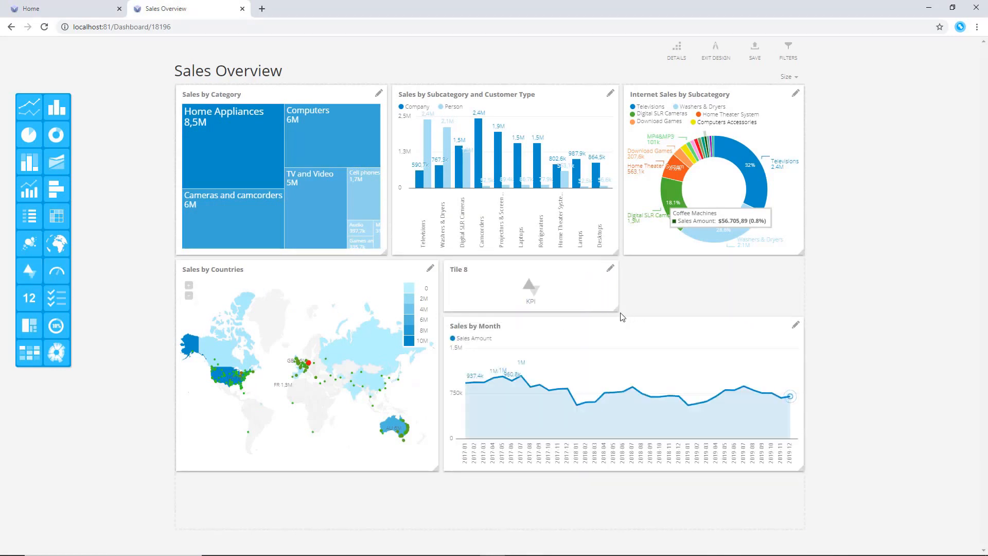
# Add a KPI tile to the dashboard and assign it the Sales last 30 days KPI
pyautogui.moveTo(29, 272); pyautogui.dragTo(627, 266)
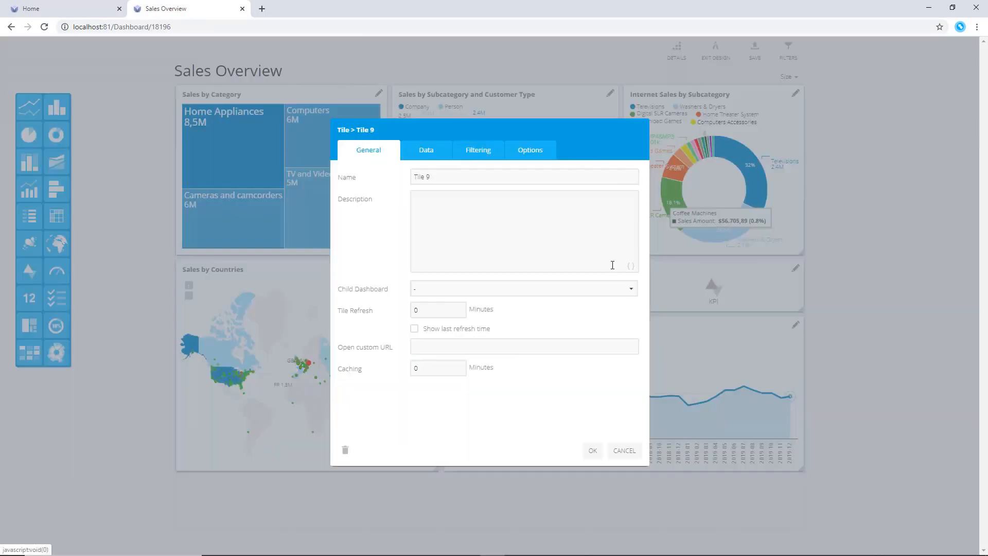
pyautogui.click(796, 268)
pyautogui.click(440, 154)
pyautogui.click(584, 197)
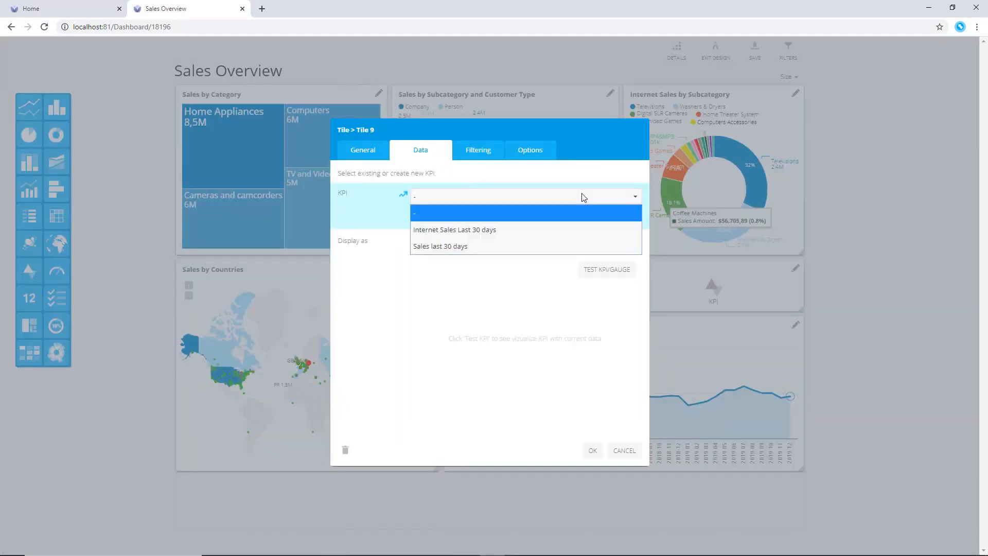
pyautogui.click(563, 248)
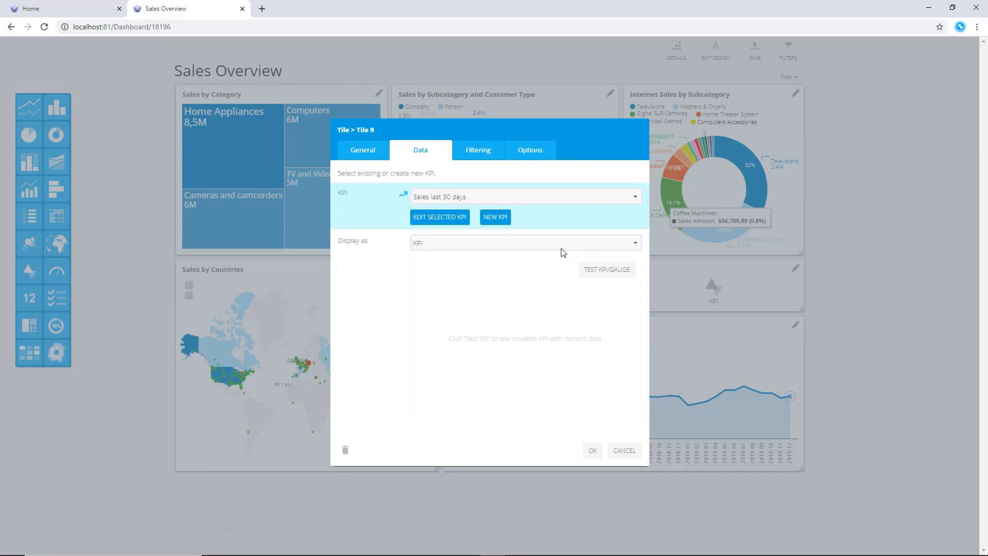
pyautogui.click(593, 451)
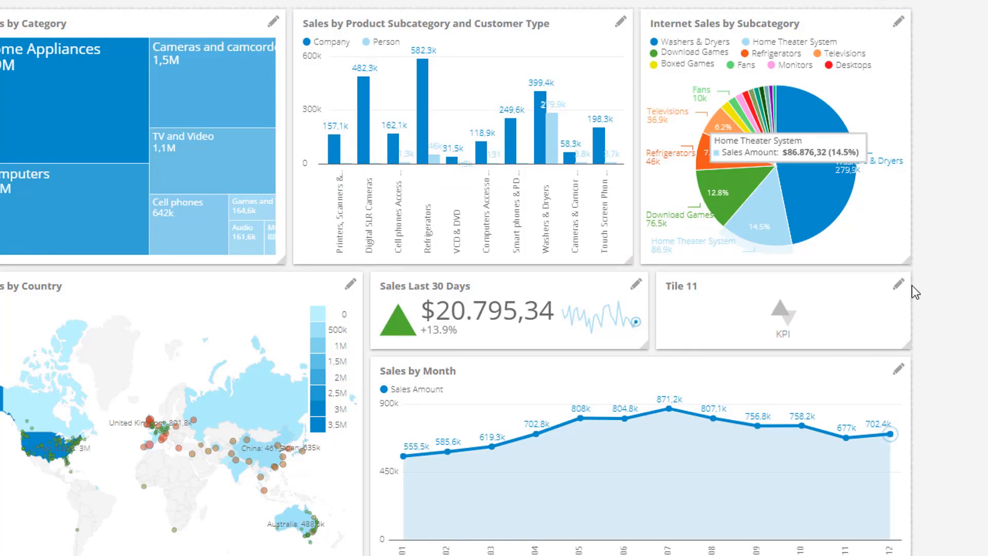
# Assign the Internet Sales Last 30 days KPI to the second KPI tile and save the dashboard
pyautogui.click(898, 286)
pyautogui.click(449, 34)
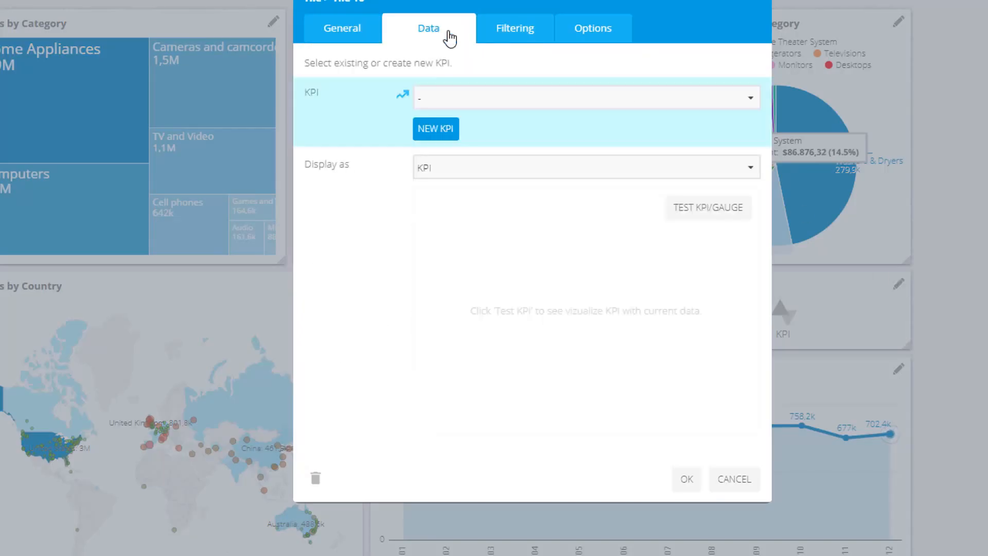
pyautogui.click(484, 98)
pyautogui.click(681, 481)
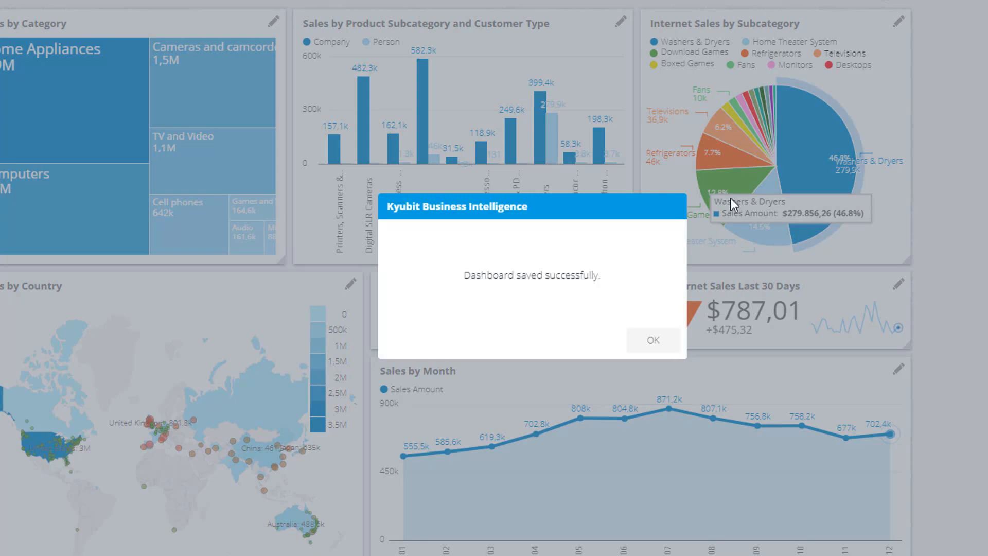
pyautogui.click(660, 346)
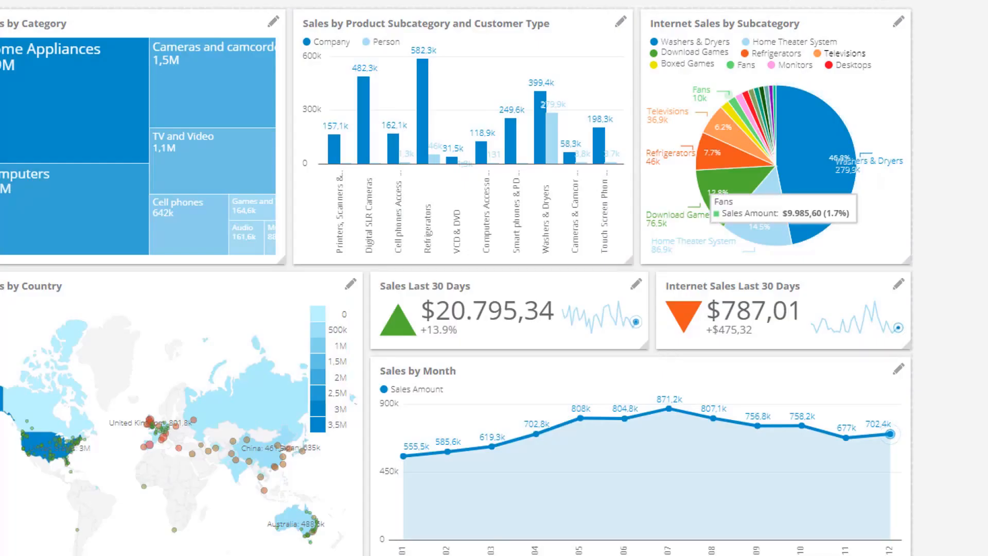
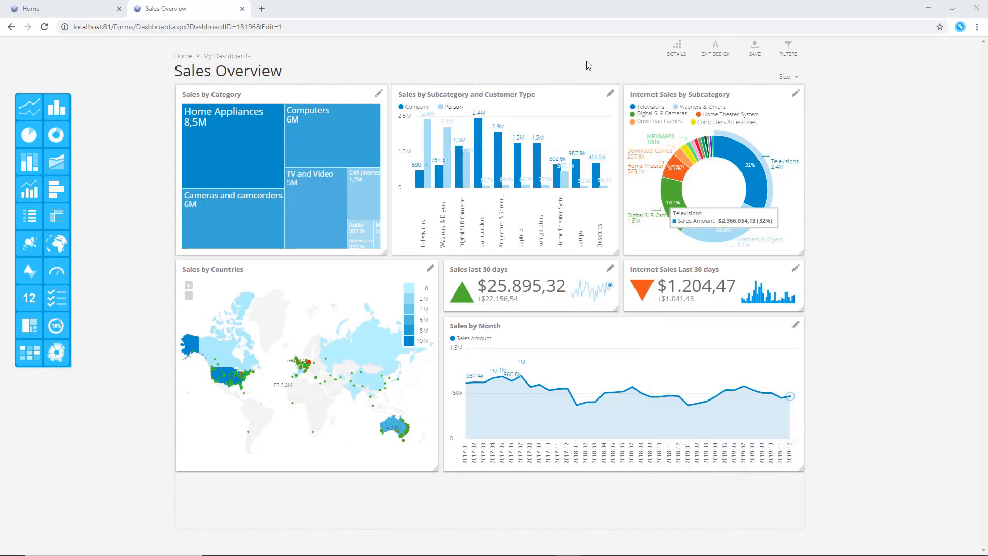
# Add a Year data slicer from the Sales cube to the dashboard filters, selecting 2019
pyautogui.click(785, 50)
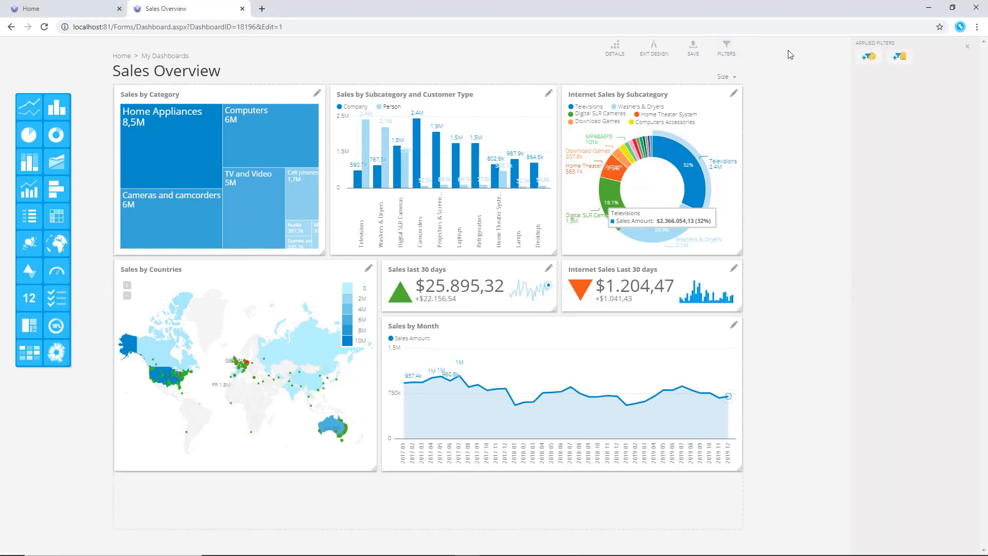
pyautogui.click(865, 61)
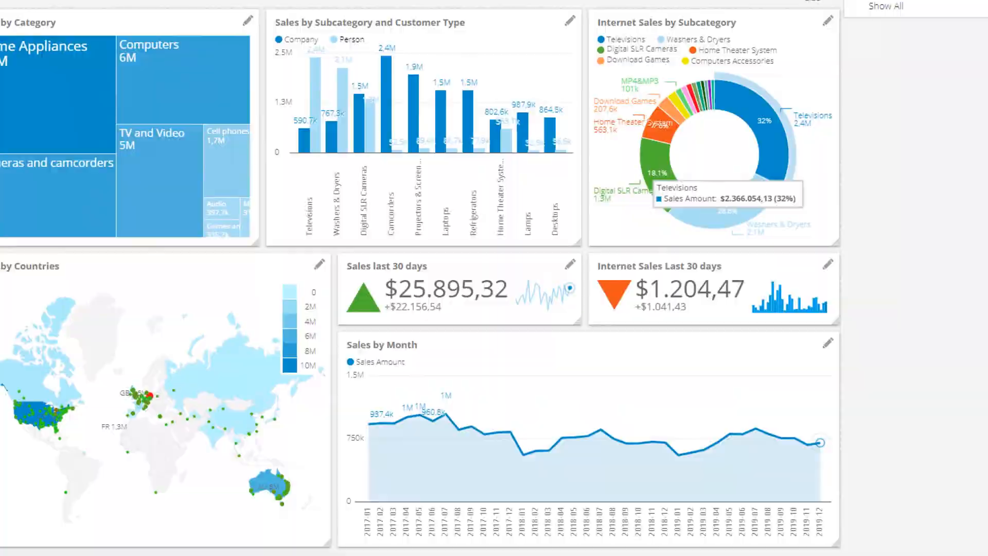
pyautogui.click(855, 67)
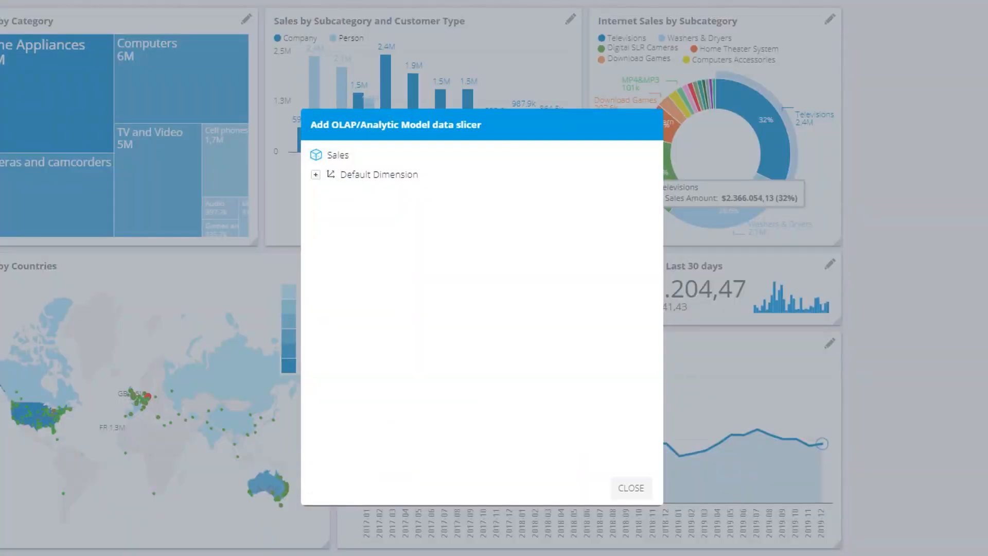
pyautogui.click(317, 175)
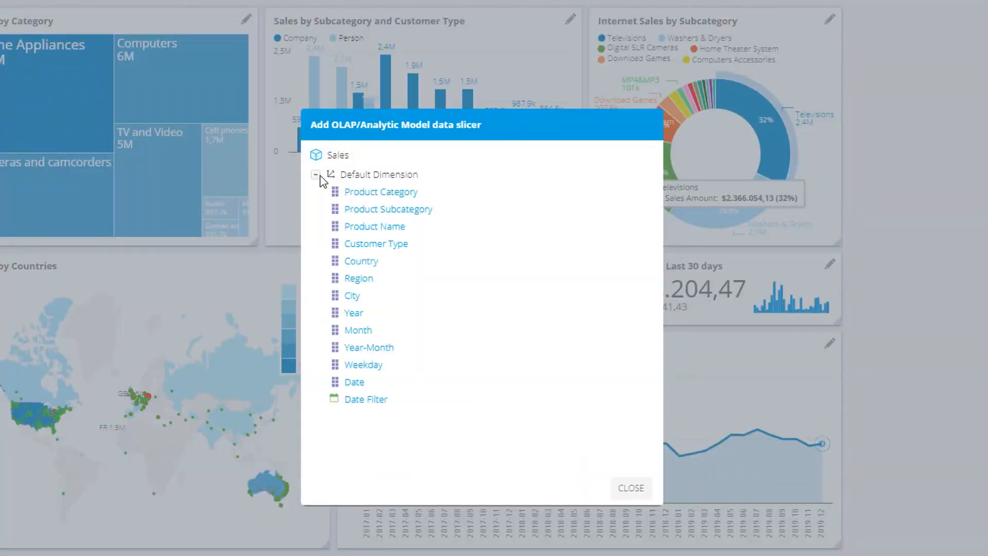
pyautogui.click(354, 313)
pyautogui.click(388, 237)
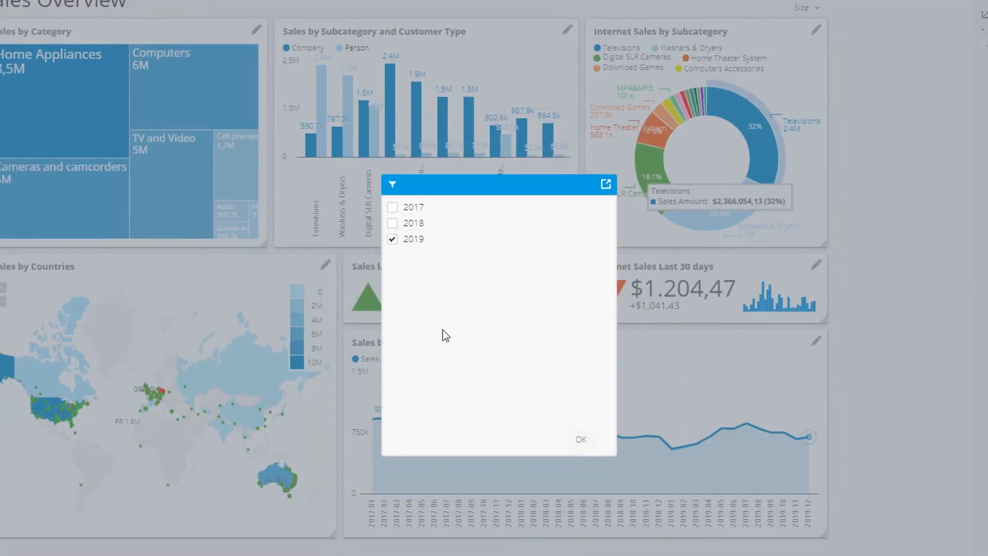
pyautogui.click(585, 445)
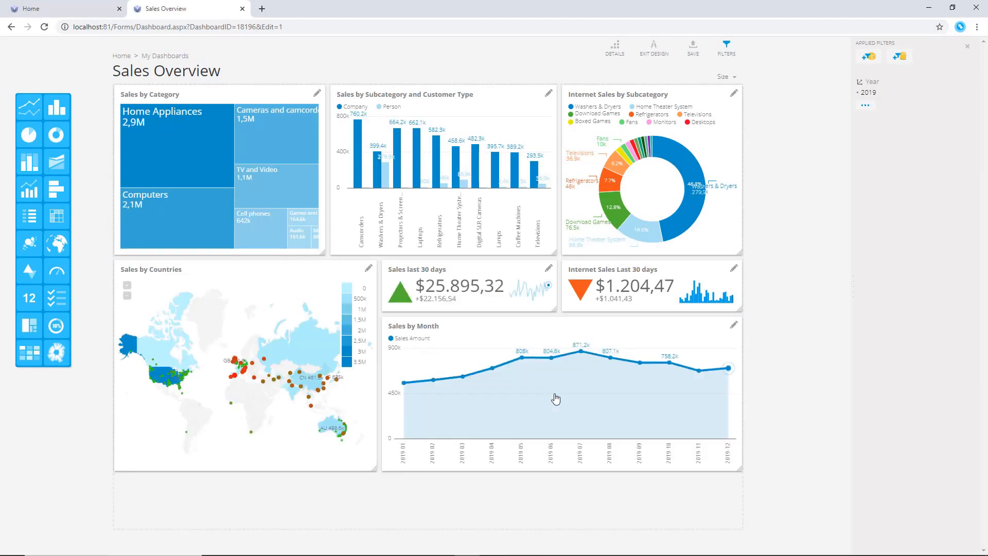
# Add a Weekday data slicer selecting Friday, Monday, Saturday, Sunday and Thursday
pyautogui.click(869, 57)
pyautogui.click(849, 69)
pyautogui.click(366, 205)
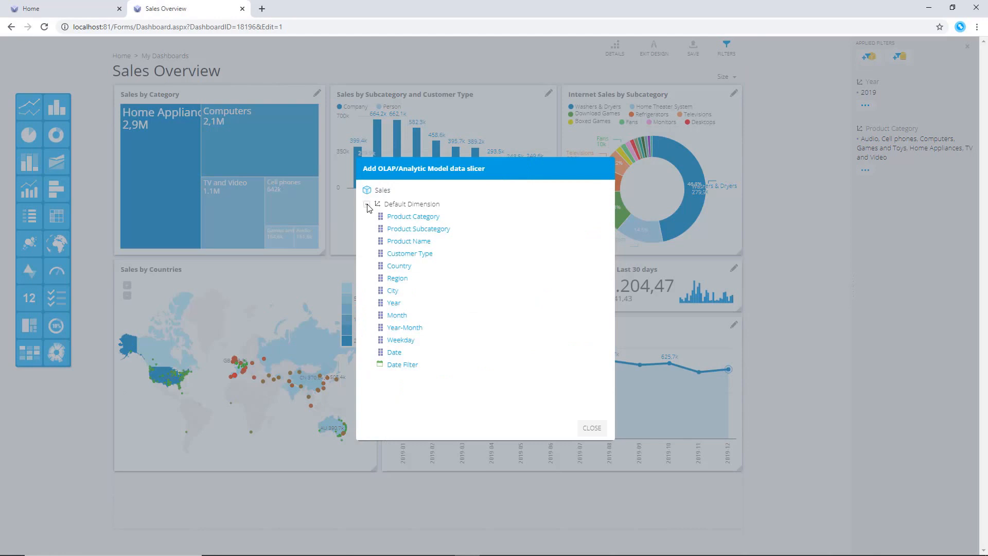
pyautogui.click(407, 340)
pyautogui.click(418, 237)
pyautogui.click(418, 249)
pyautogui.click(418, 261)
pyautogui.click(419, 272)
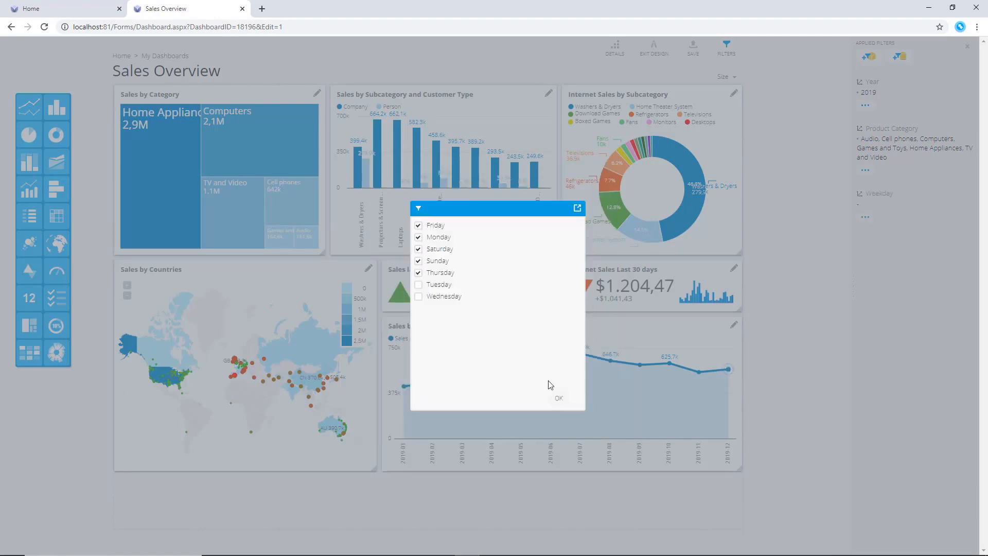
pyautogui.click(559, 398)
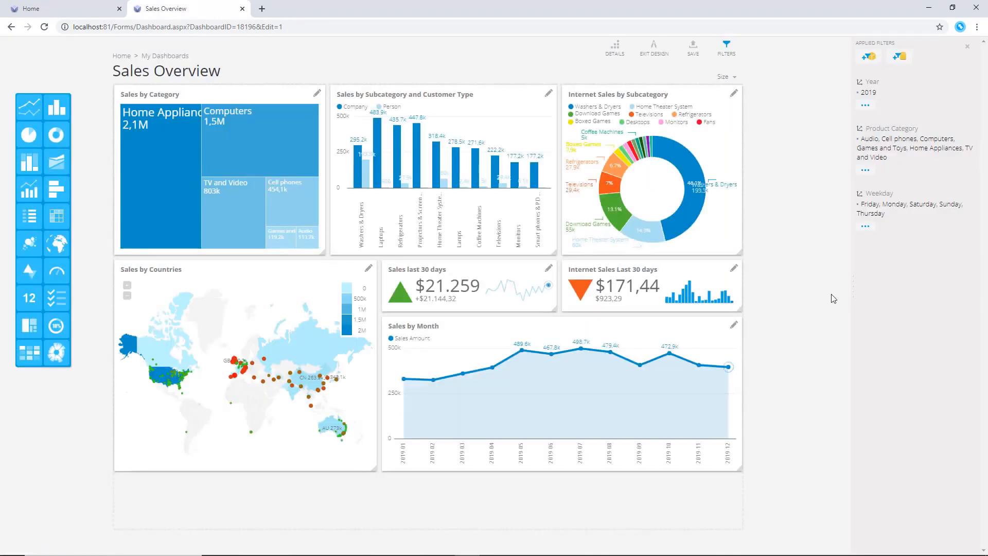
# Widen the filters panel and remove the Weekday and Product Category filters
pyautogui.moveTo(853, 288); pyautogui.dragTo(762, 297)
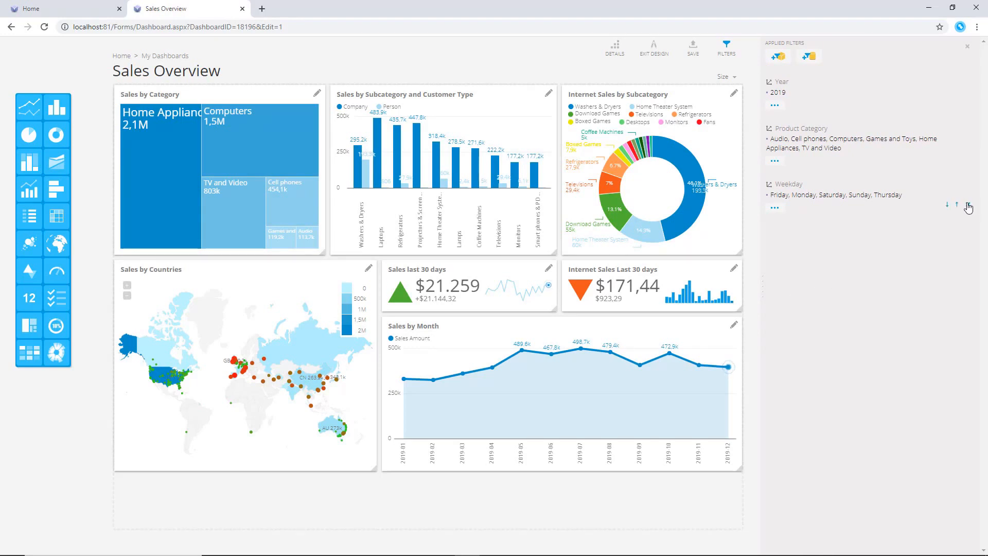
pyautogui.click(968, 205)
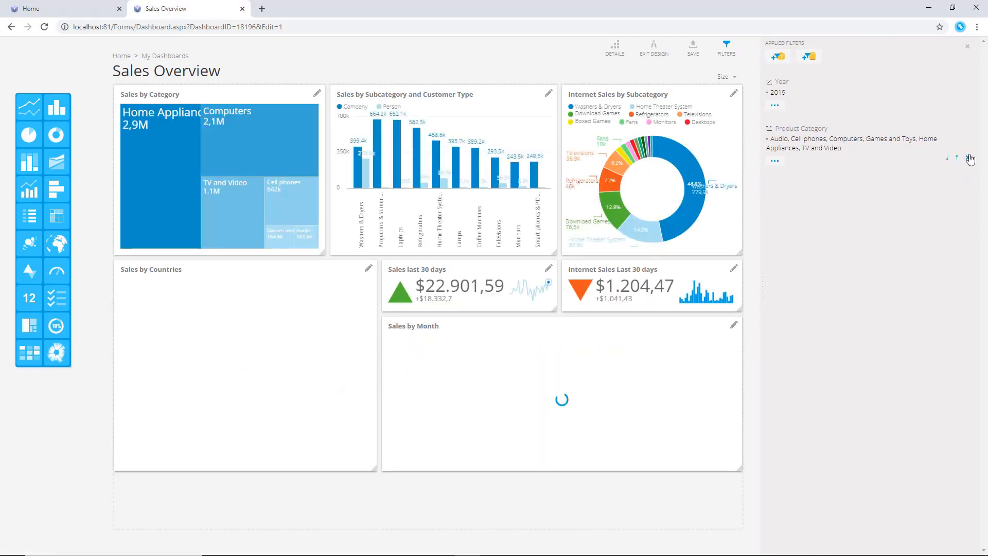
pyautogui.click(968, 158)
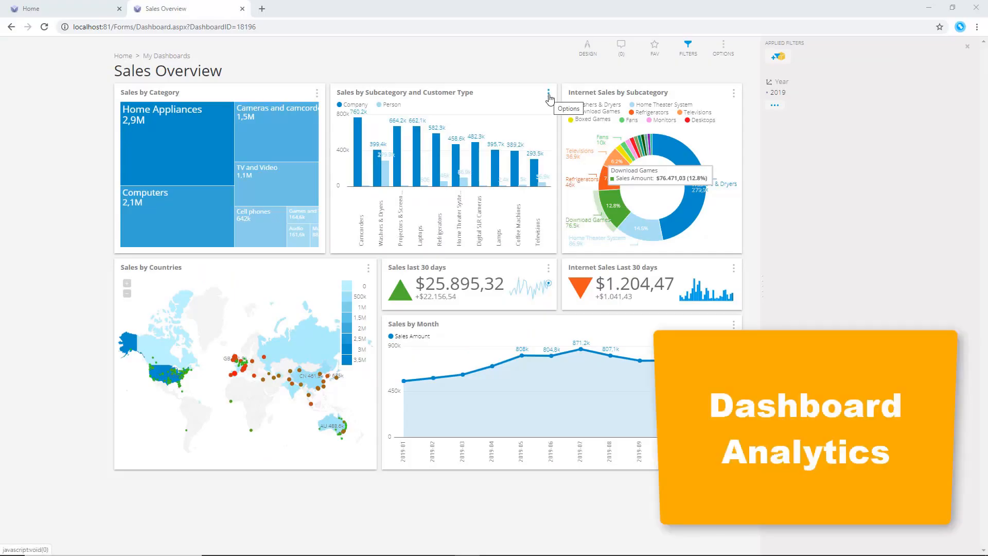
# Expand the Sales by Subcategory and Customer Type chart, drill down into Refrigerators and close the expanded view
pyautogui.click(549, 96)
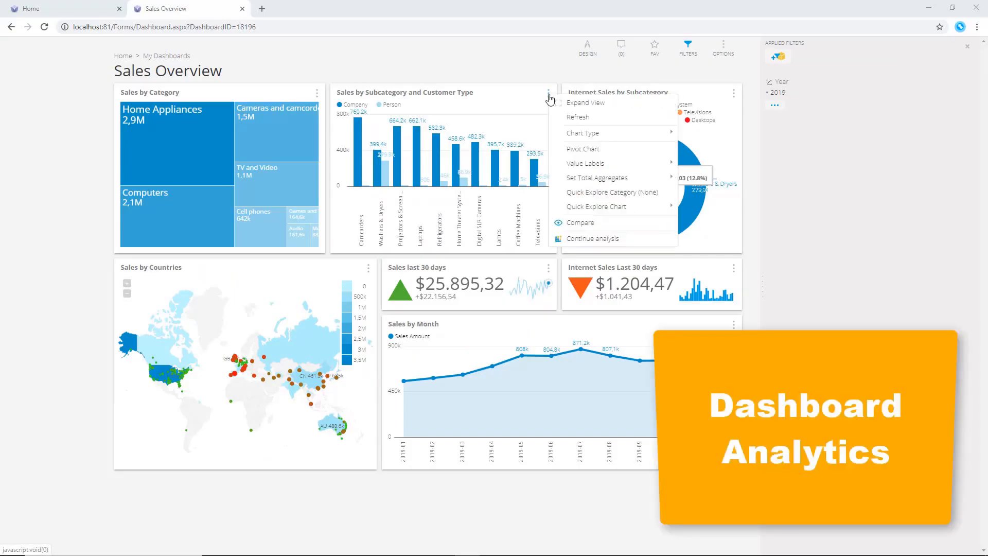
pyautogui.click(638, 103)
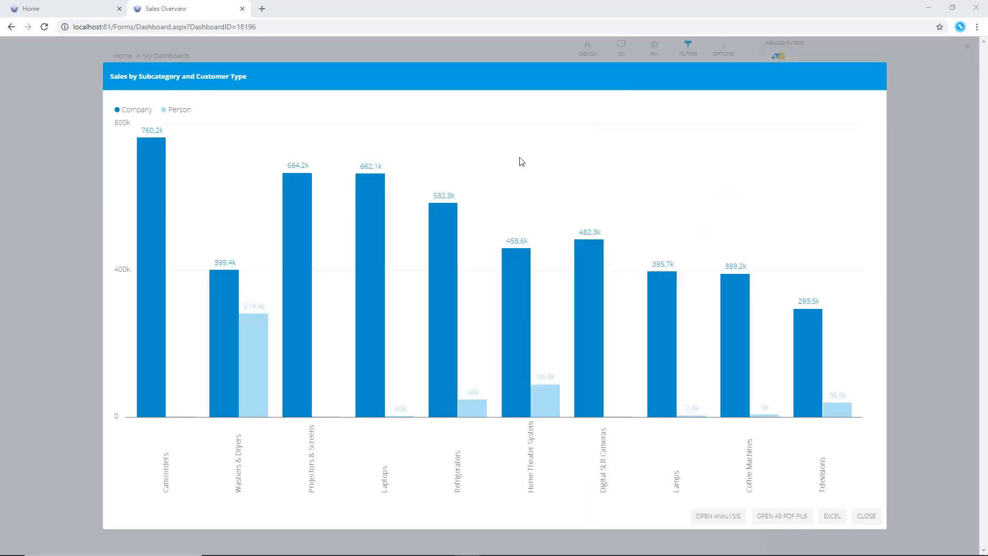
pyautogui.click(442, 246)
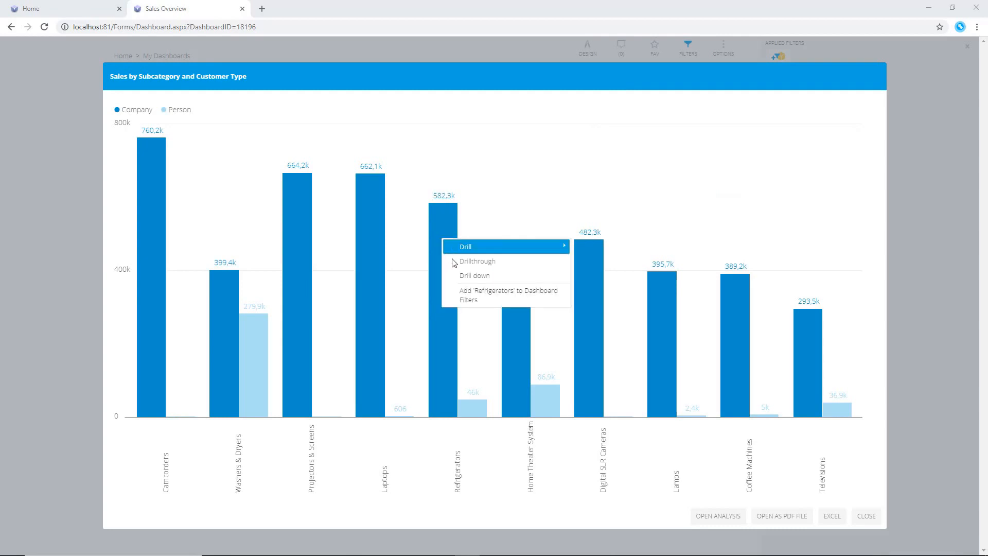
pyautogui.click(461, 281)
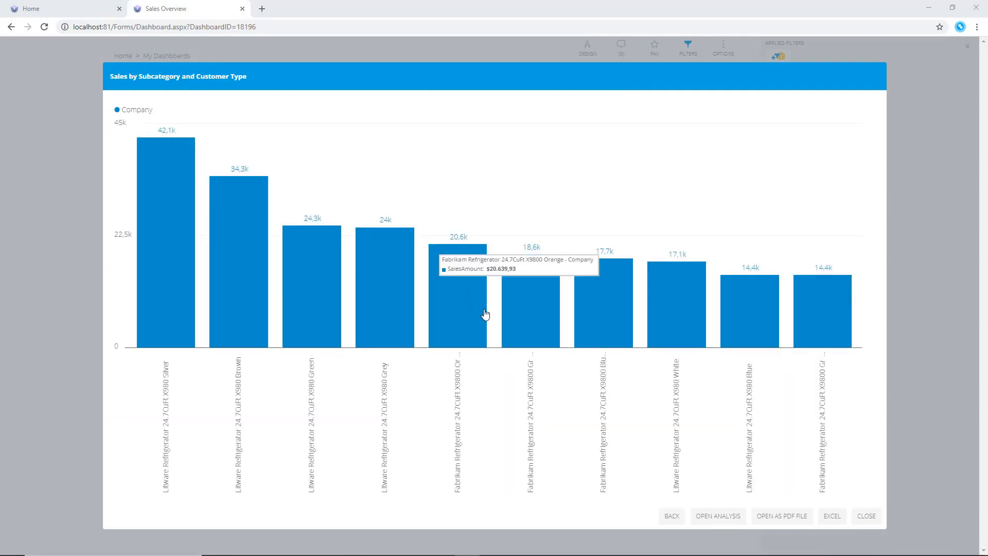
pyautogui.click(840, 520)
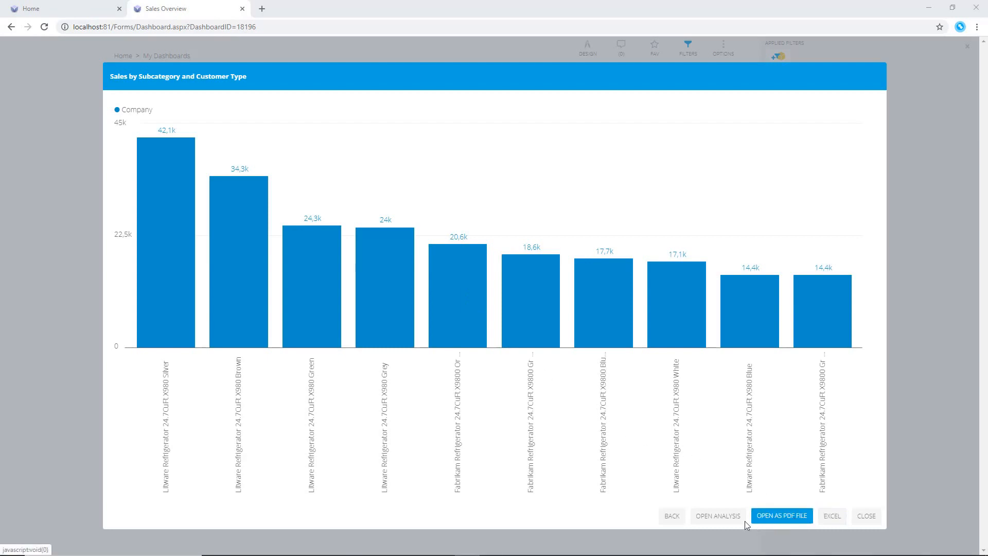
pyautogui.click(866, 516)
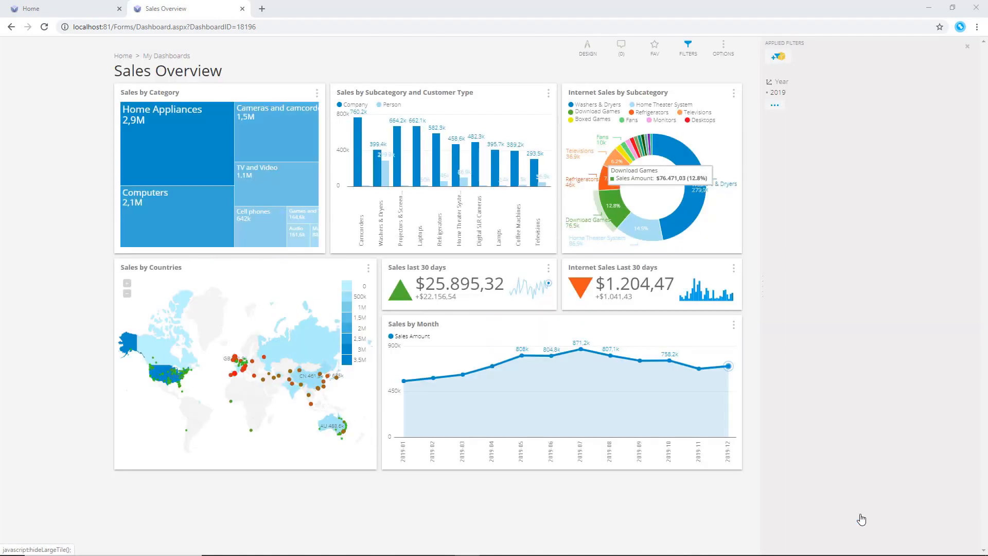
# Expand the Sales by Countries map into a large view and zoom in
pyautogui.click(371, 270)
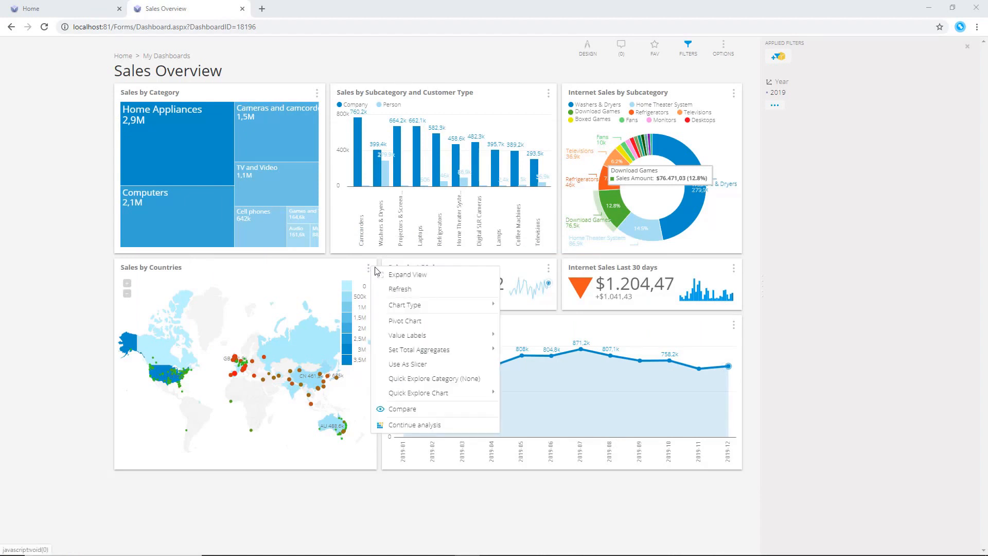
pyautogui.click(387, 274)
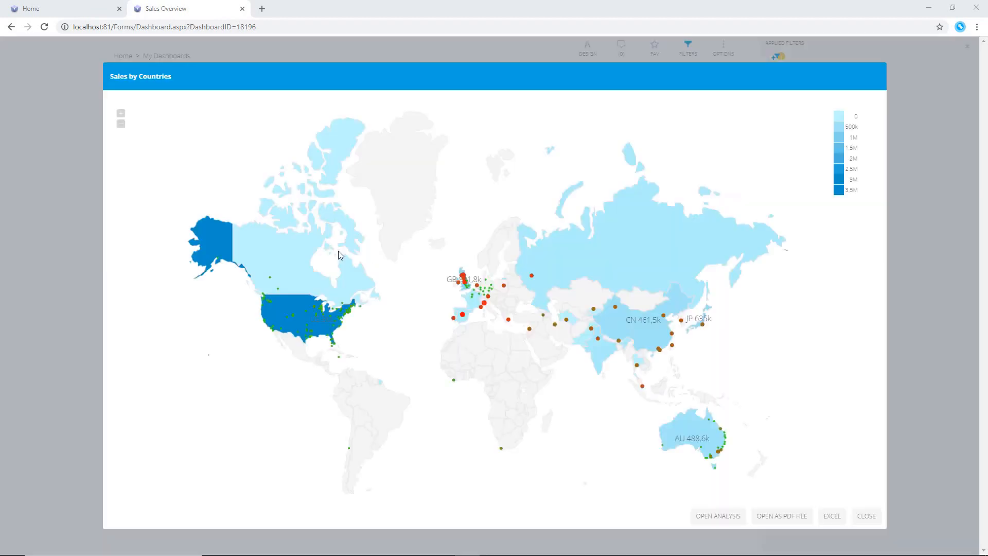
pyautogui.click(121, 114)
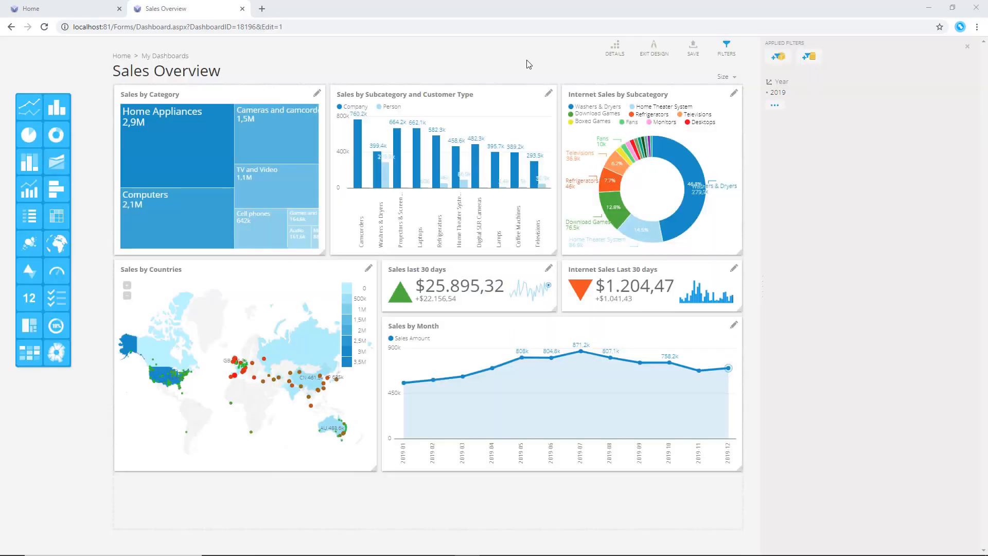
# Set the Sales by Category tile's Quick Explore Category to Country
pyautogui.click(316, 94)
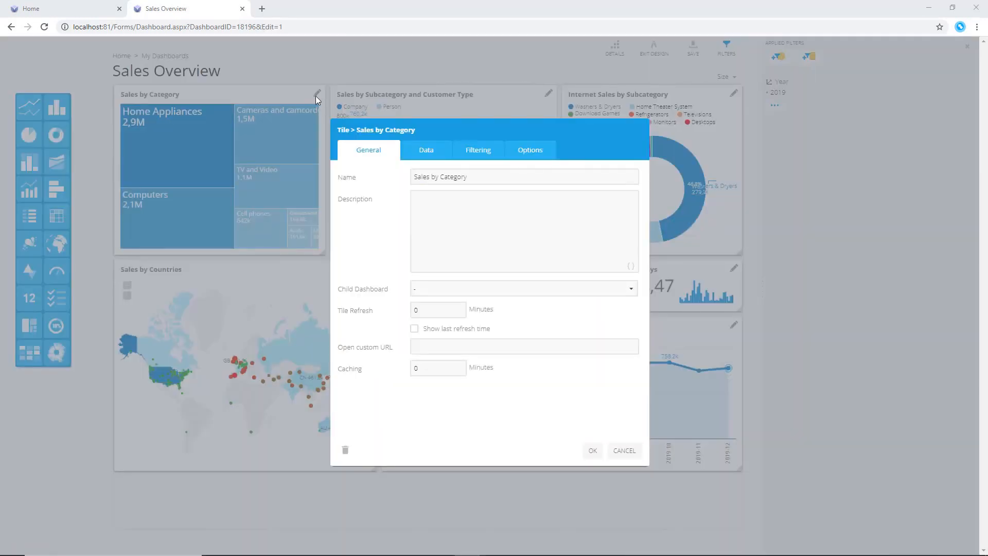
pyautogui.click(421, 149)
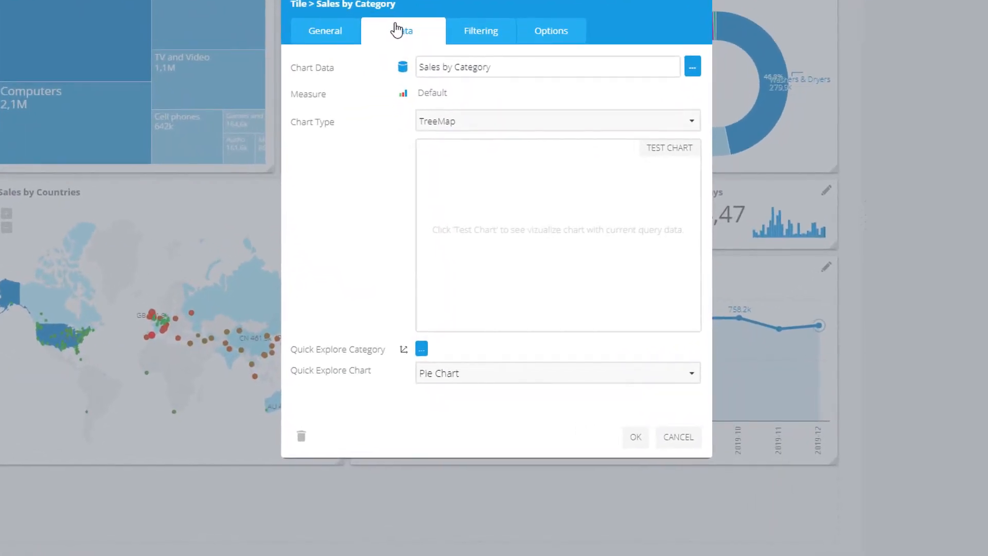
pyautogui.click(421, 349)
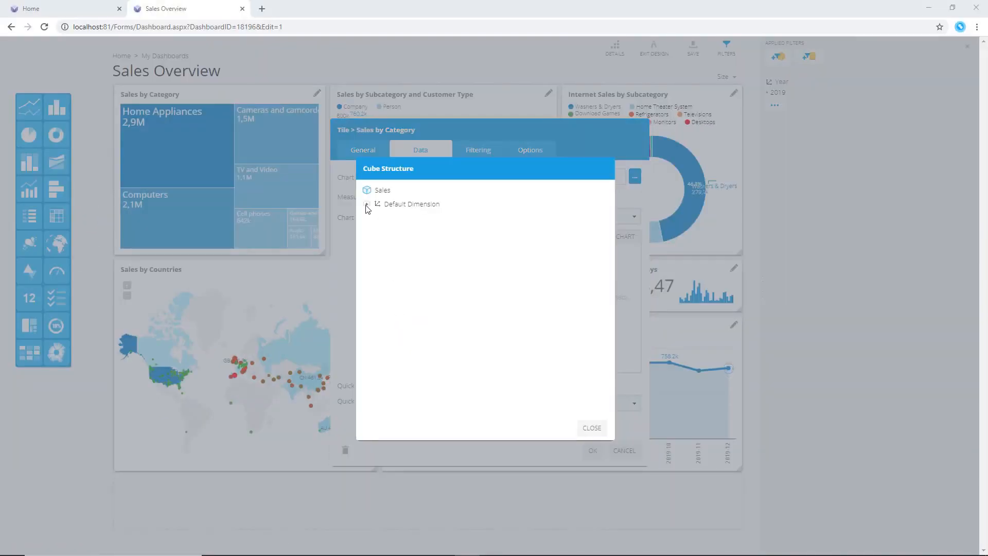
pyautogui.click(367, 205)
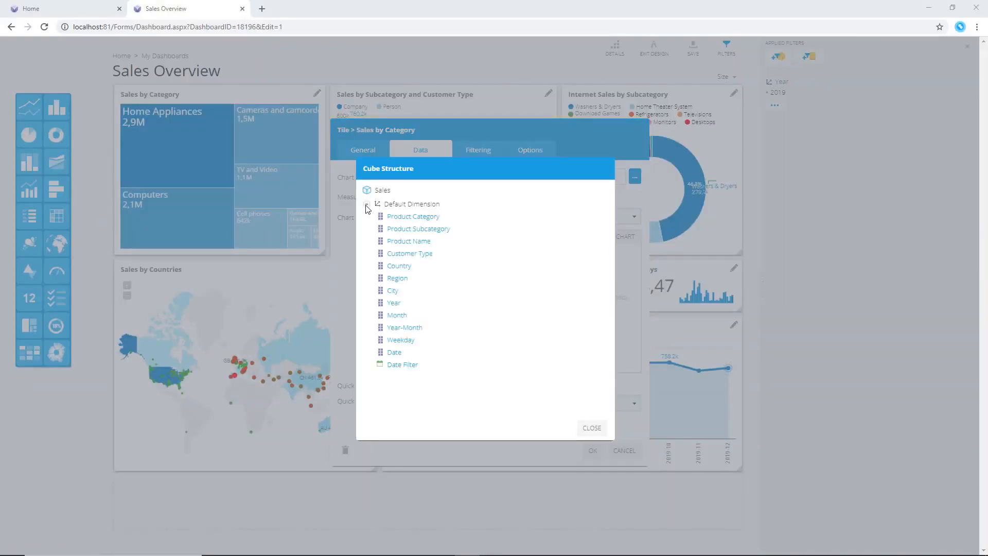
pyautogui.click(401, 267)
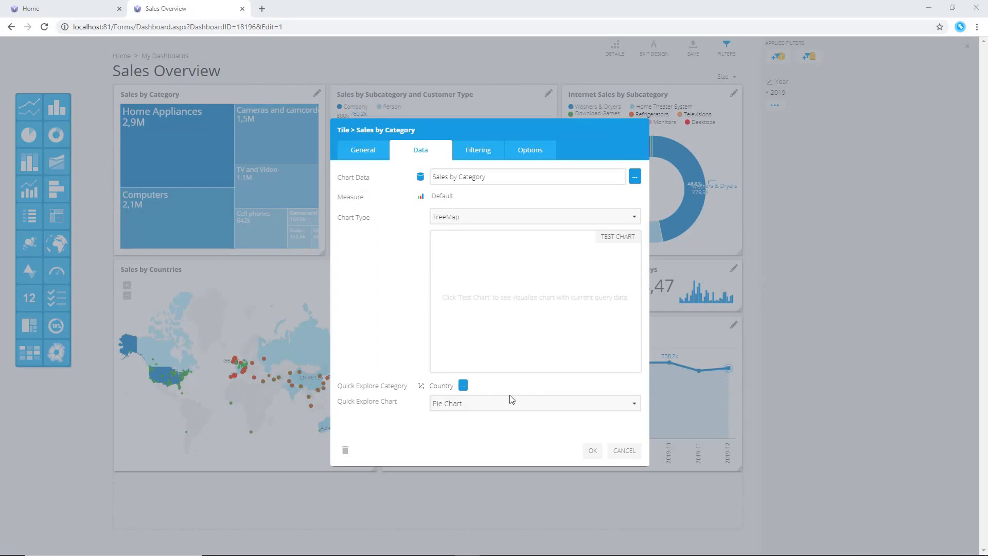
pyautogui.click(593, 451)
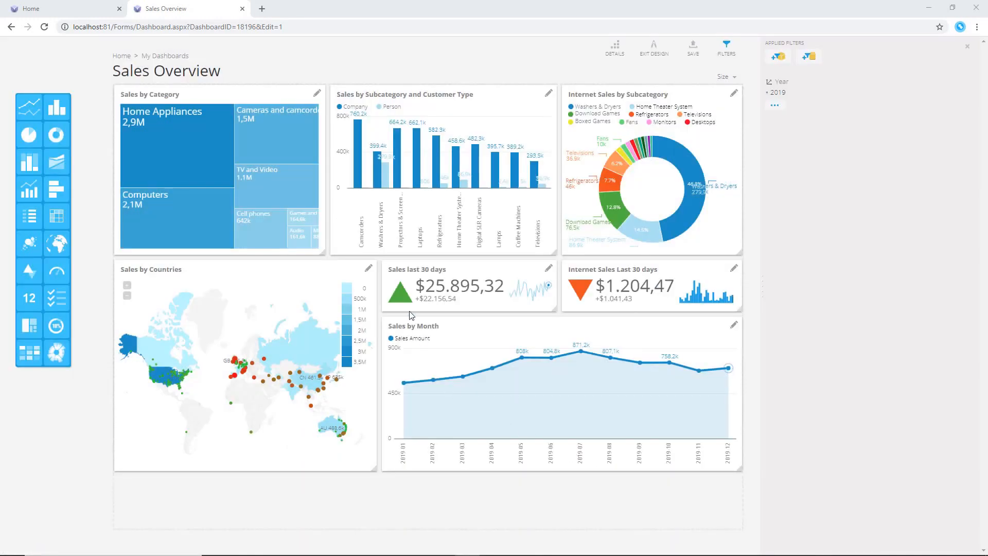
# Set the Sales by Countries tile's Quick Explore Category to Year-Month, change its Quick Explore Chart type, and save the dashboard
pyautogui.click(370, 269)
pyautogui.click(426, 157)
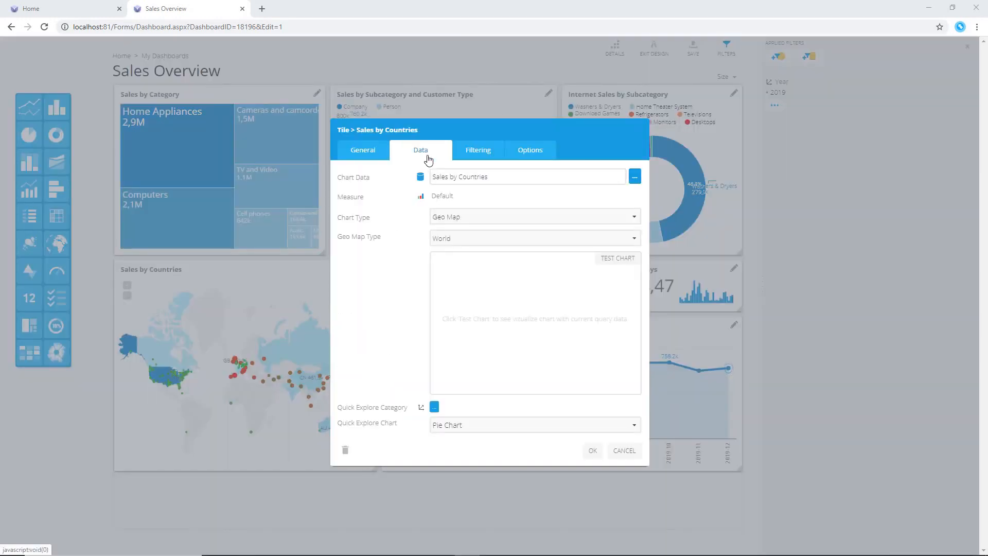
pyautogui.click(435, 408)
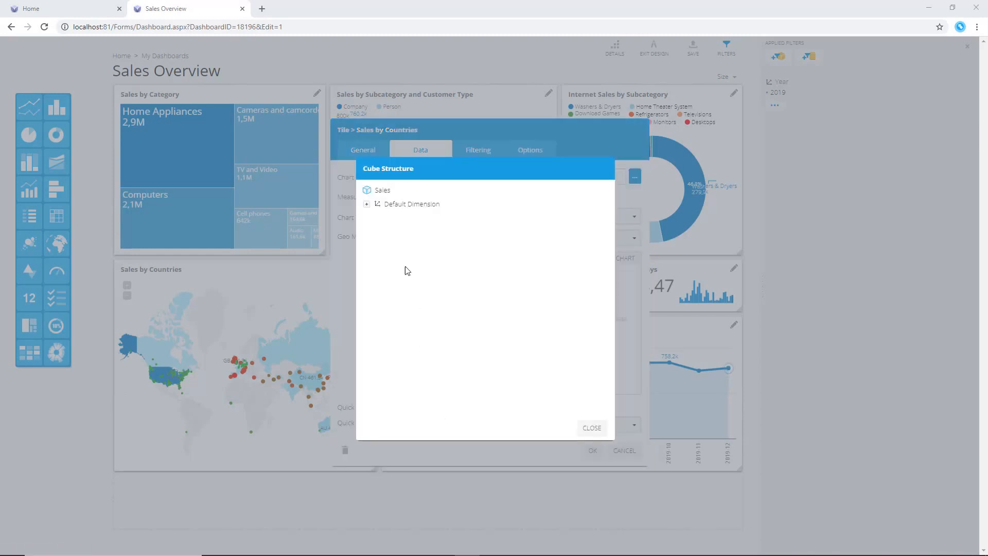
pyautogui.click(367, 205)
pyautogui.click(410, 327)
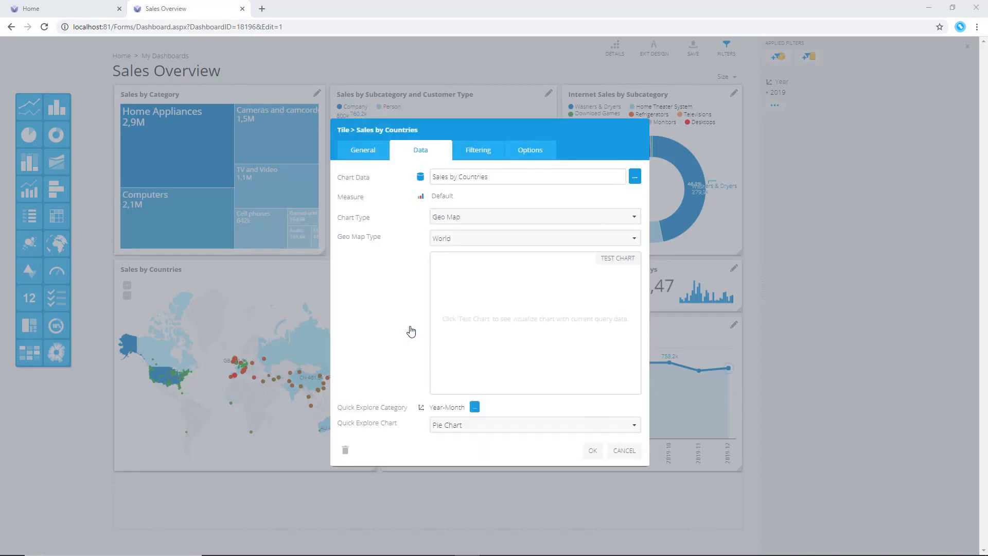
pyautogui.click(464, 426)
pyautogui.click(472, 456)
pyautogui.click(592, 450)
pyautogui.click(693, 46)
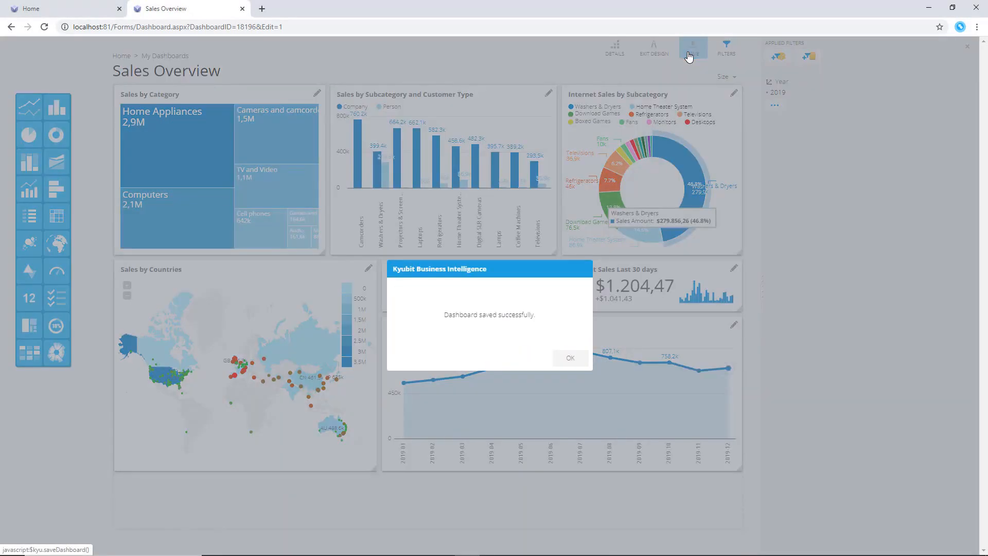
pyautogui.click(570, 358)
# Exit design mode and quick-explore monthly sales for Canada and the United States on the map, then close the popup
pyautogui.click(654, 49)
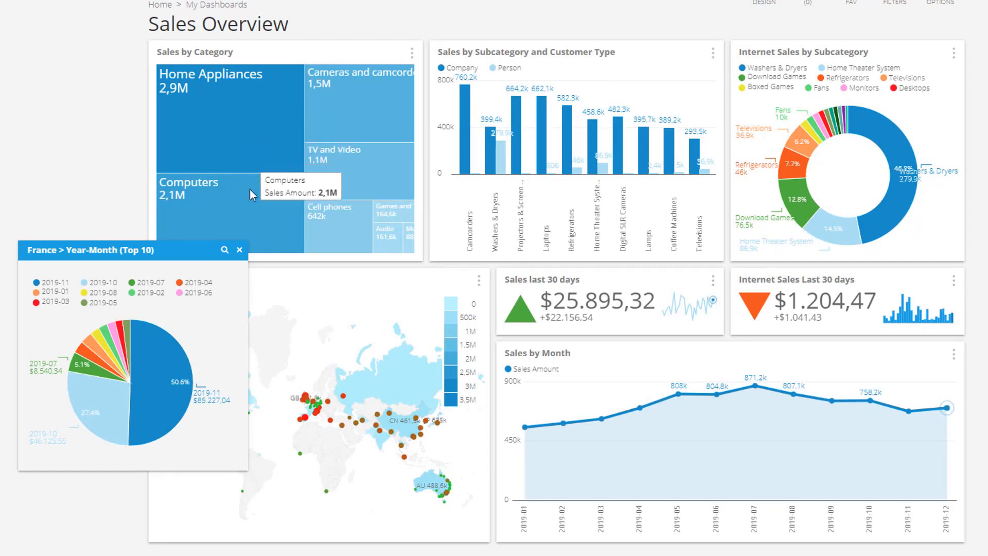
pyautogui.scroll(-2, 252, 199)
pyautogui.click(210, 296)
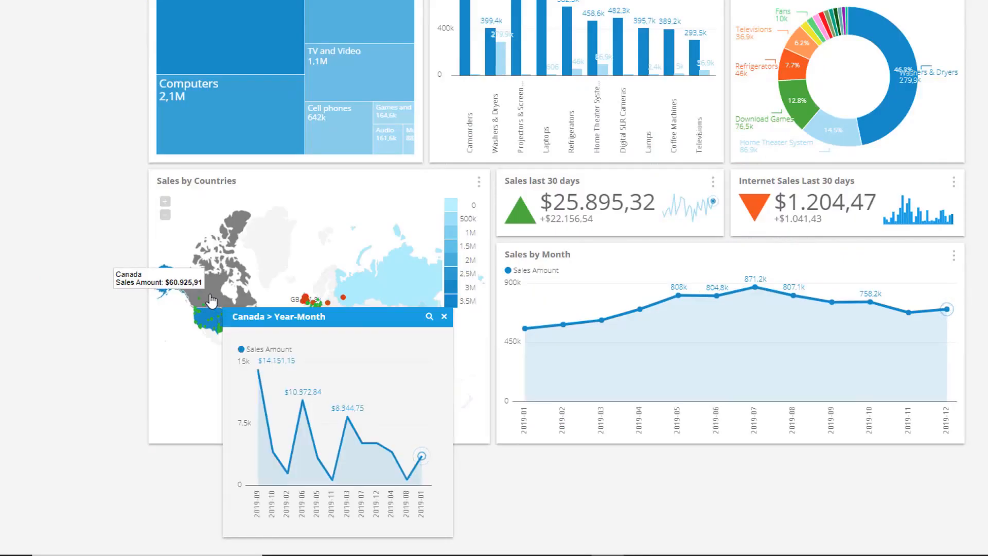
pyautogui.click(211, 319)
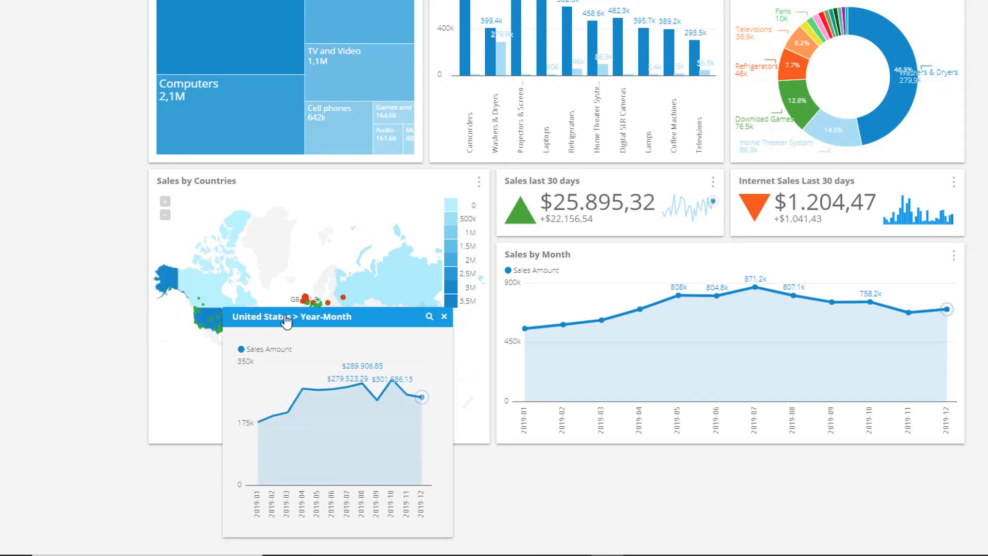
pyautogui.moveTo(278, 319); pyautogui.dragTo(114, 218)
pyautogui.scroll(1, 278, 255)
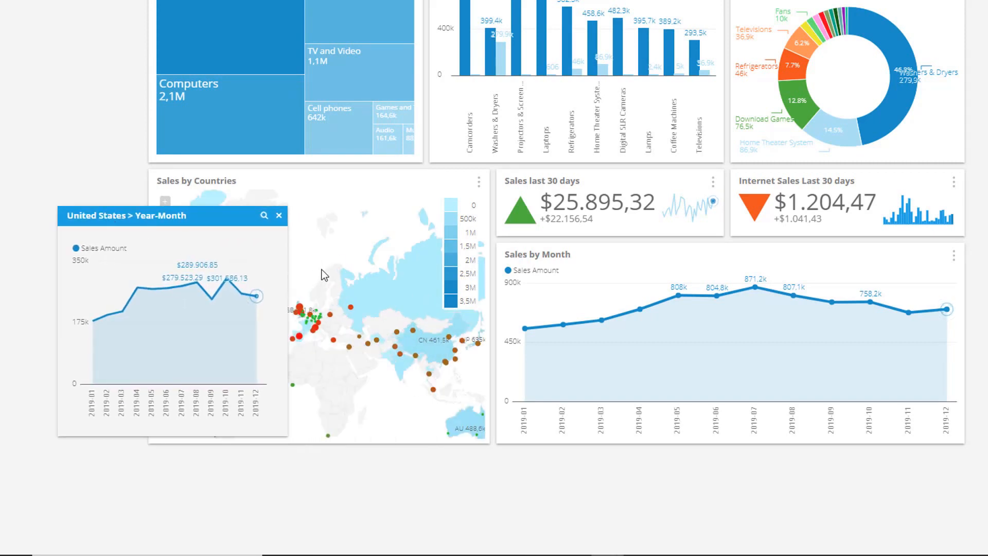
pyautogui.click(307, 326)
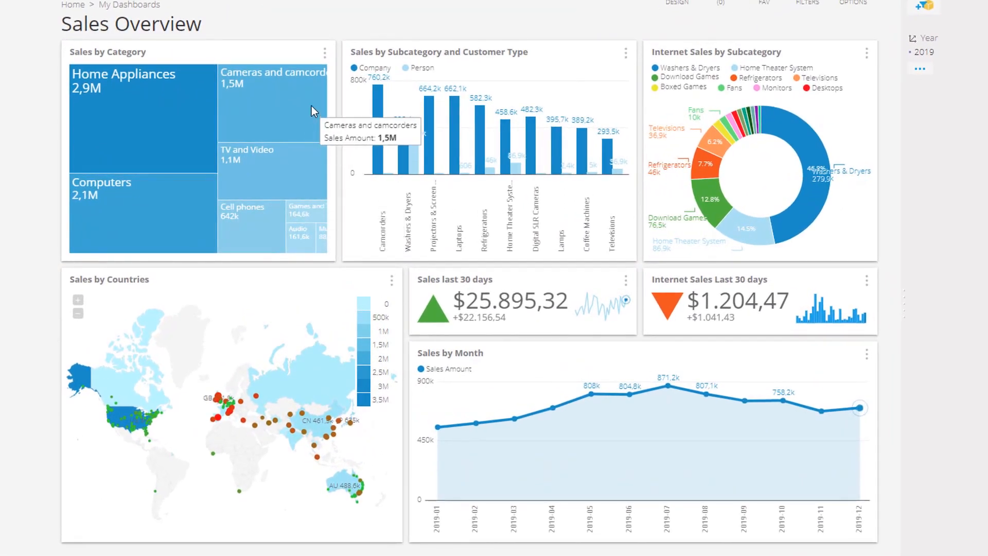
# Use the Sales by Category tile as a slicer, slicing by TV and Video and Cell phones, then remove the slicer
pyautogui.click(325, 53)
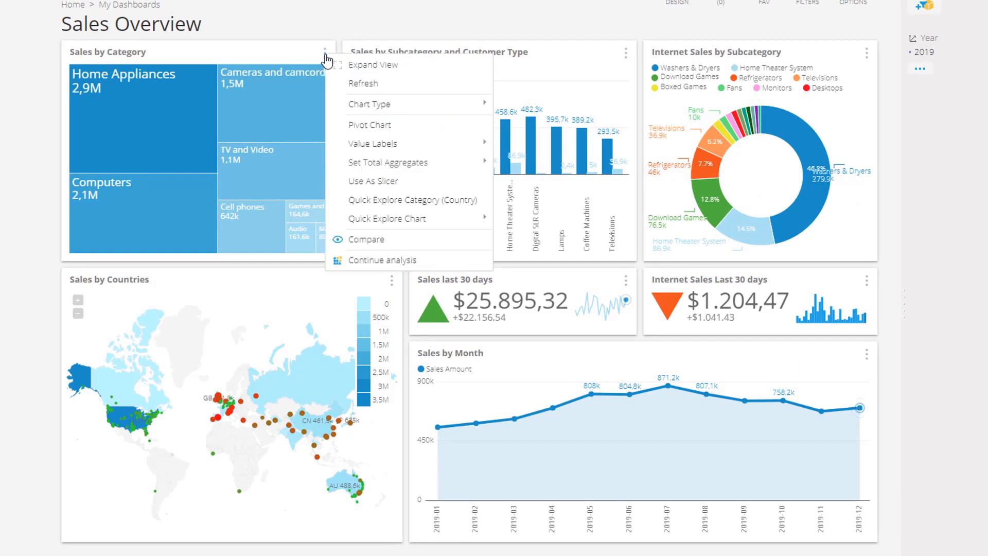
pyautogui.click(425, 182)
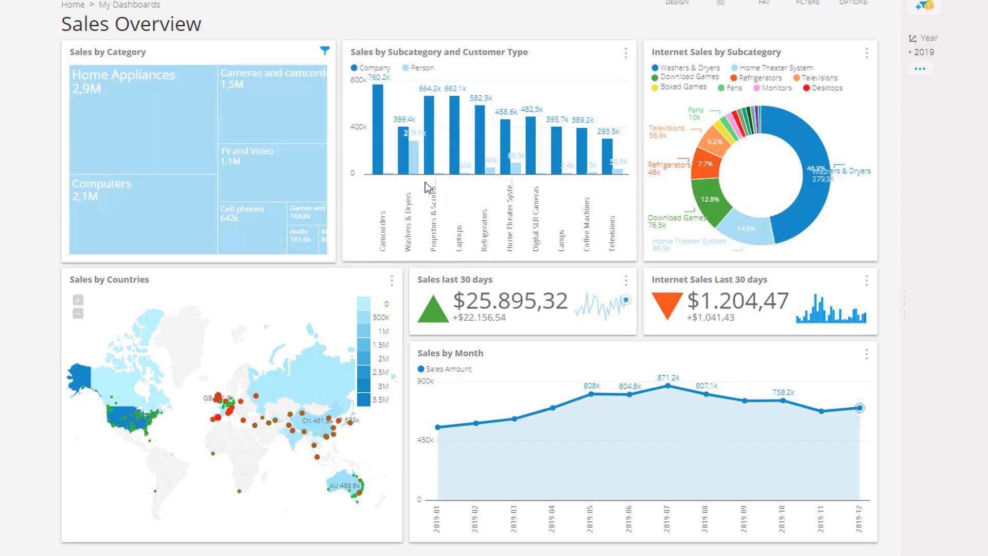
pyautogui.click(281, 177)
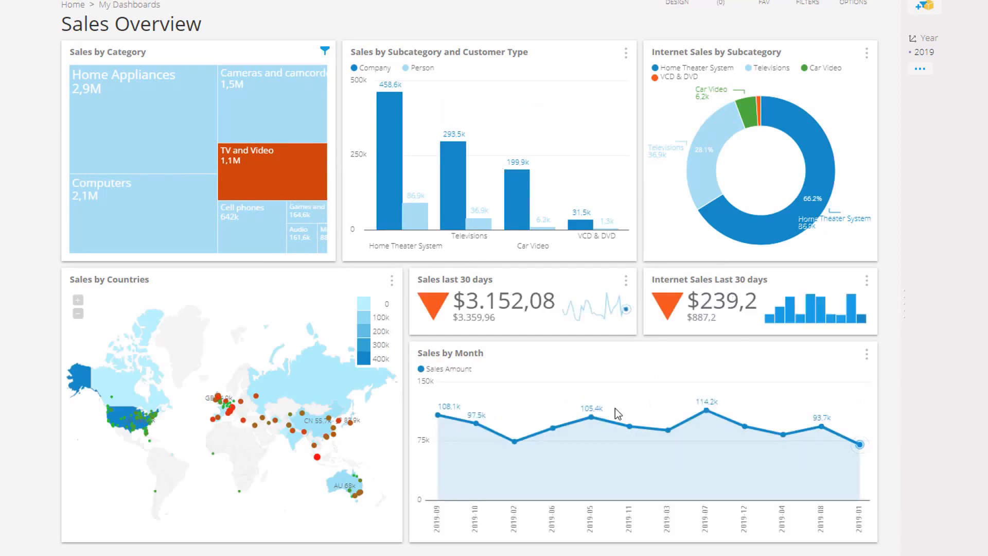
pyautogui.click(250, 236)
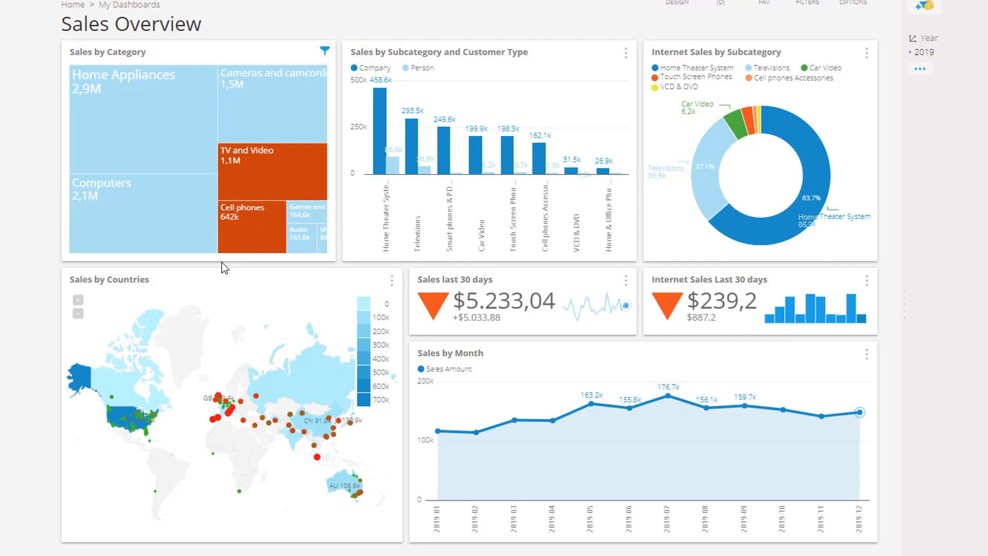
pyautogui.click(325, 50)
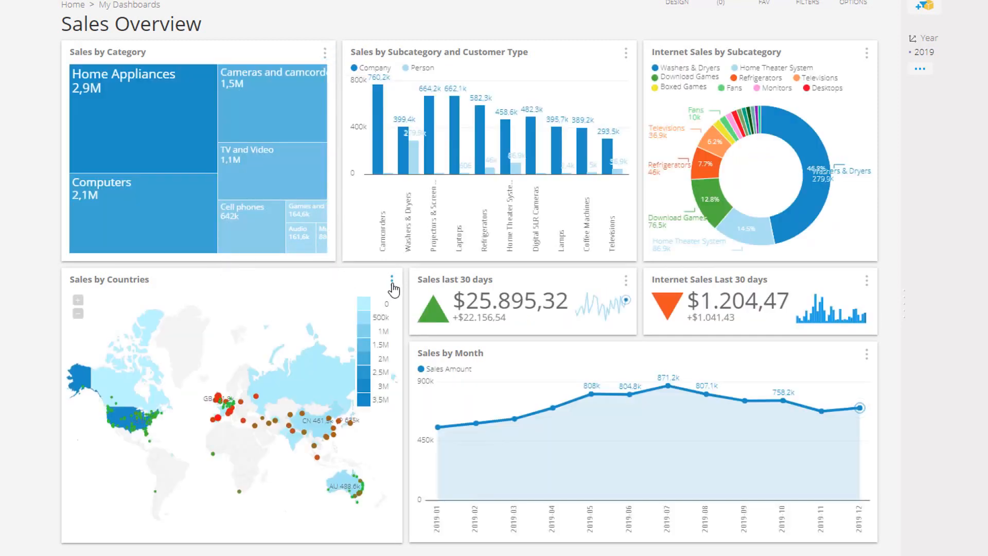
# Use the Sales by Countries map as a slicer, selecting India, China and Australia, then remove the slicer
pyautogui.click(392, 281)
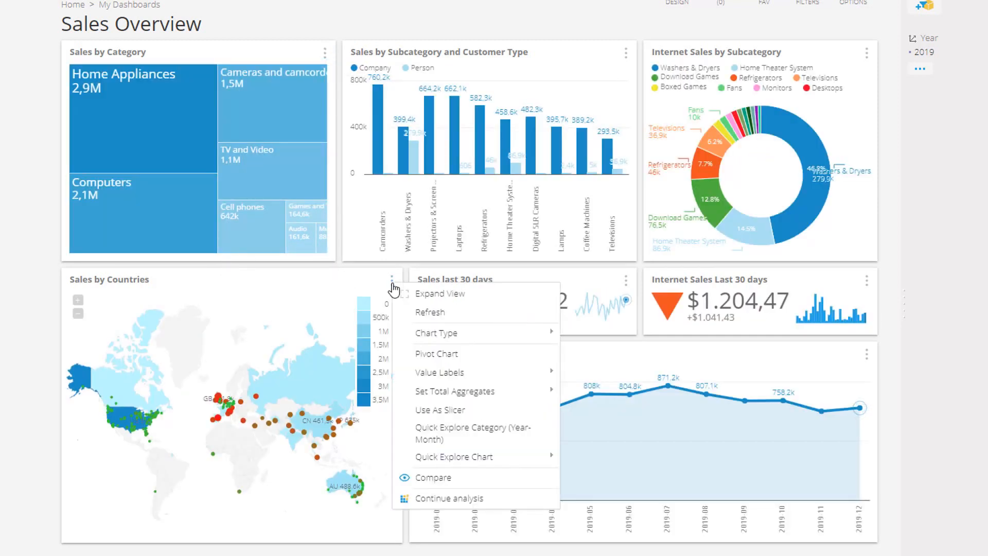
pyautogui.click(465, 410)
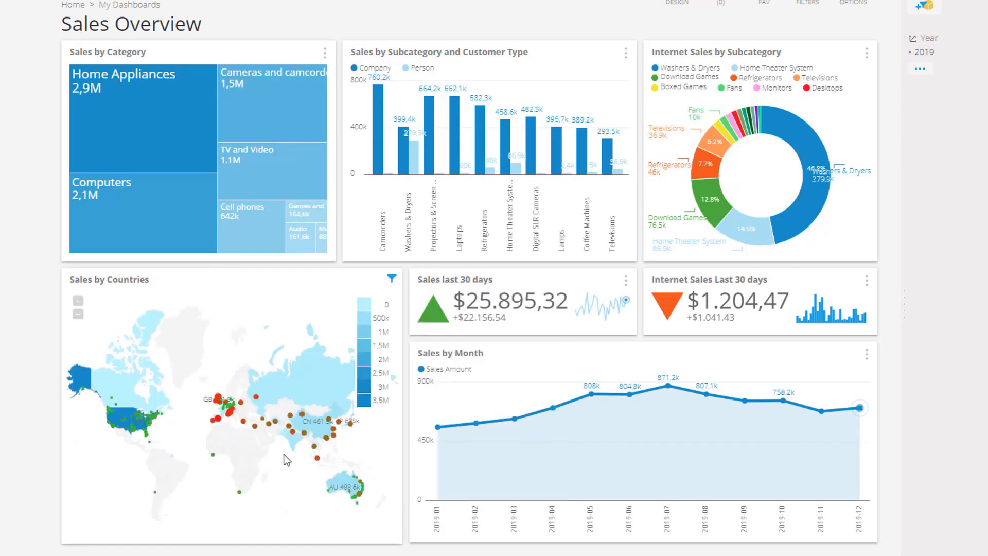
pyautogui.click(292, 440)
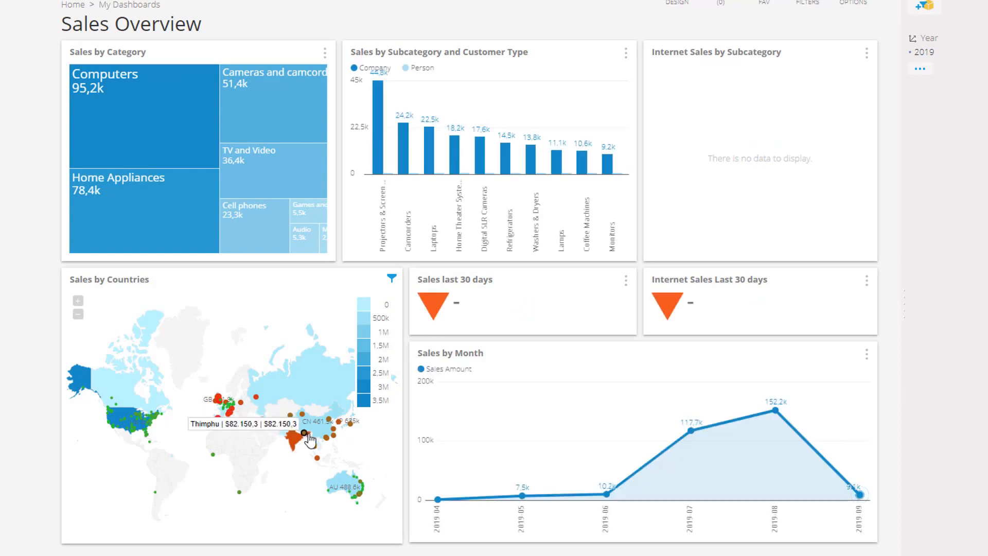
pyautogui.click(315, 433)
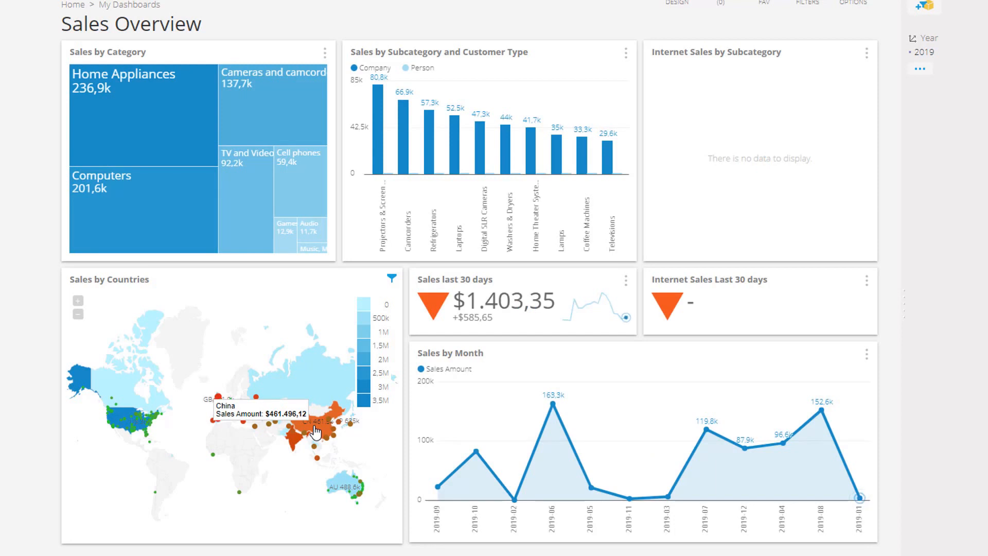
pyautogui.click(341, 491)
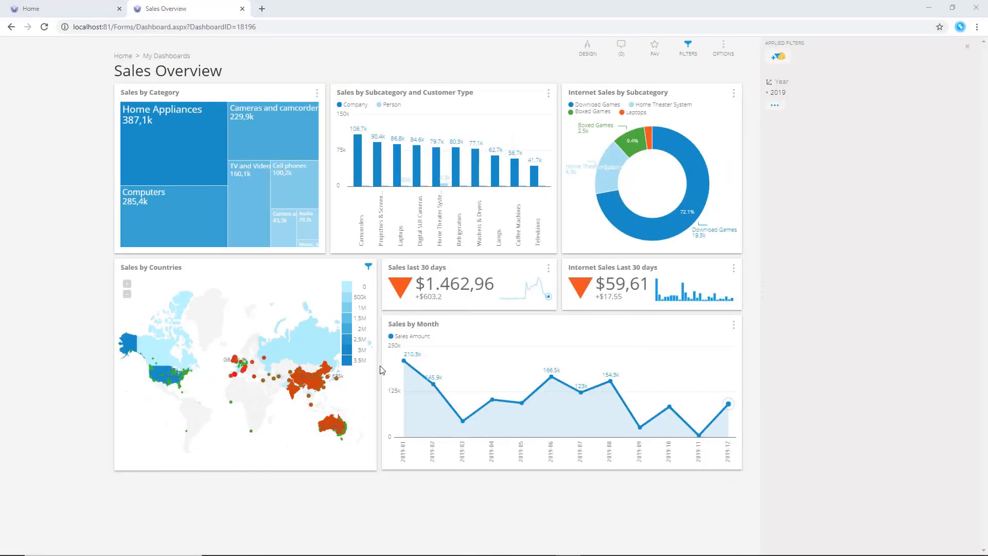
pyautogui.click(369, 270)
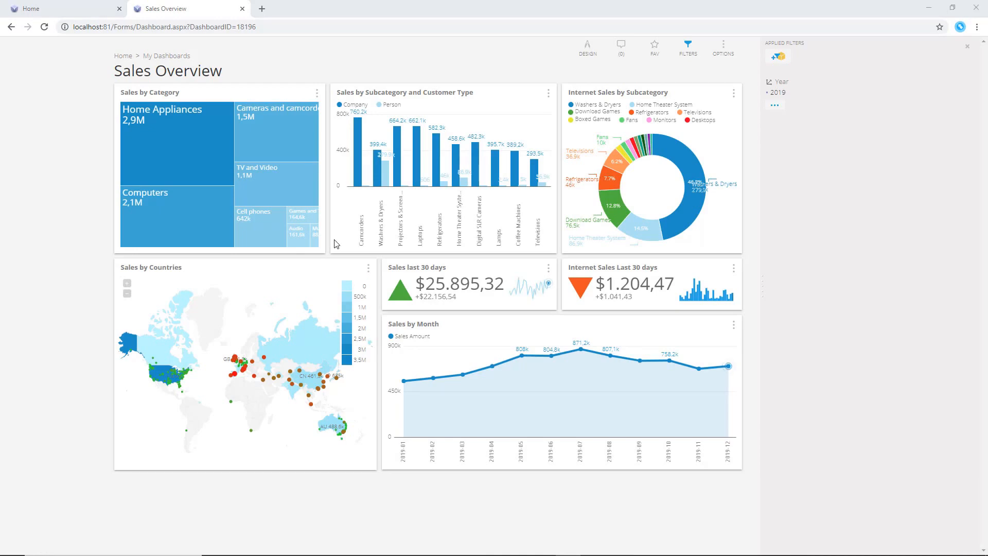
# Drill down into Home Appliances on the Sales by Category tile and drill back up
pyautogui.moveTo(191, 153)
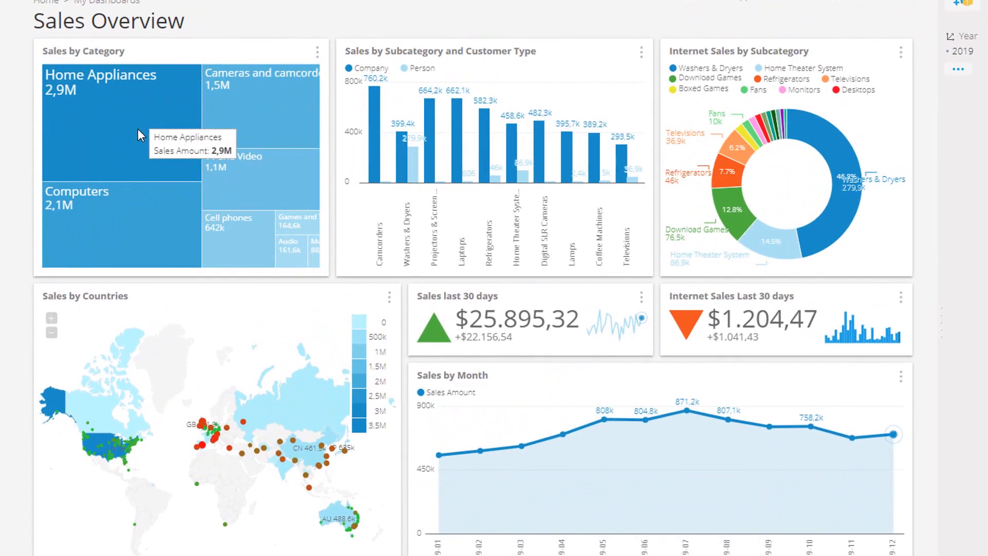
pyautogui.rightClick(183, 150)
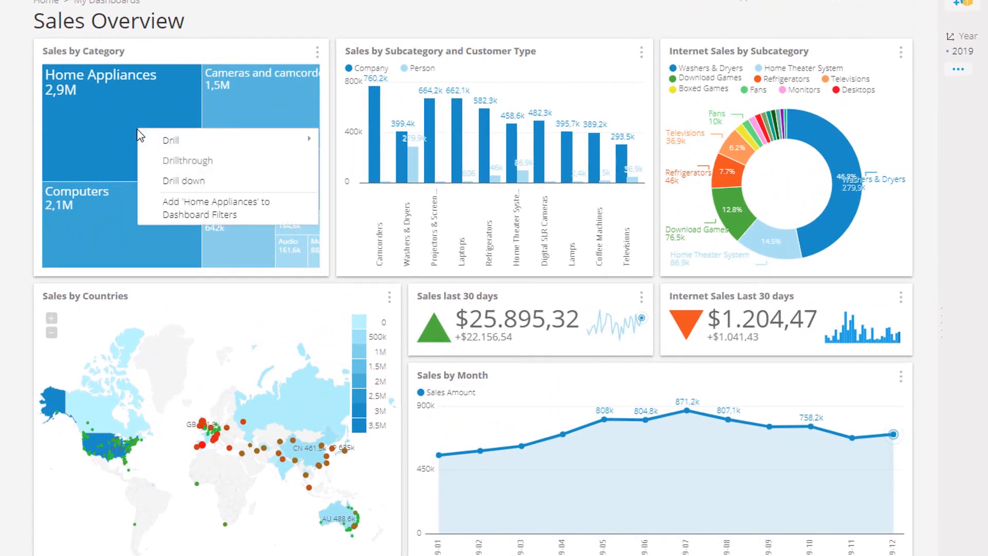
pyautogui.click(230, 184)
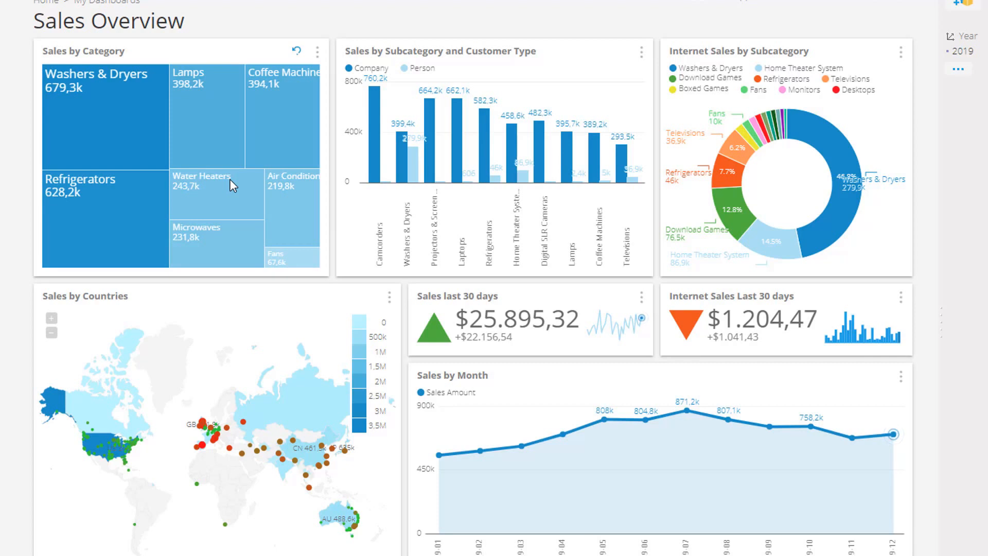
pyautogui.click(297, 51)
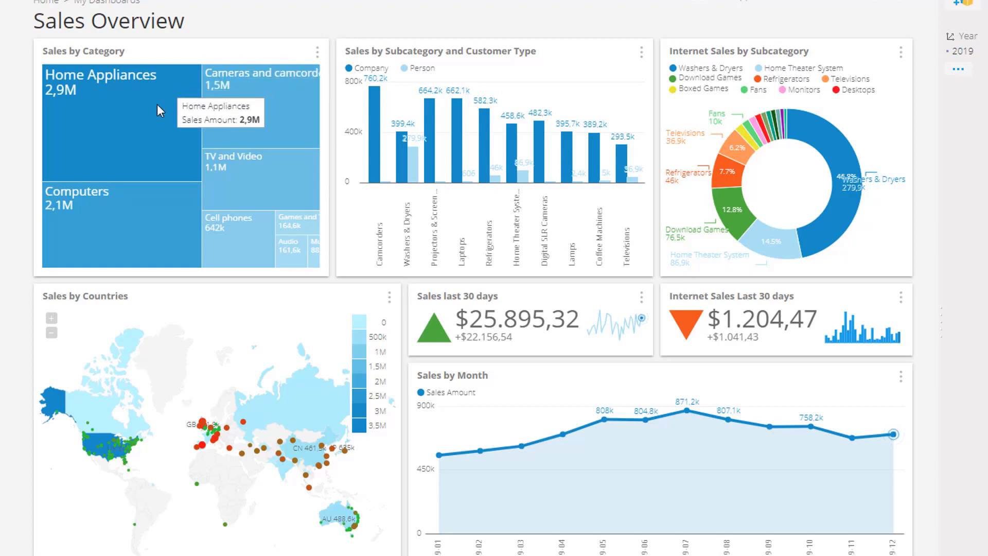
# Drill Home Appliances on the Sales by Category tile by the City dimension
pyautogui.click(143, 118)
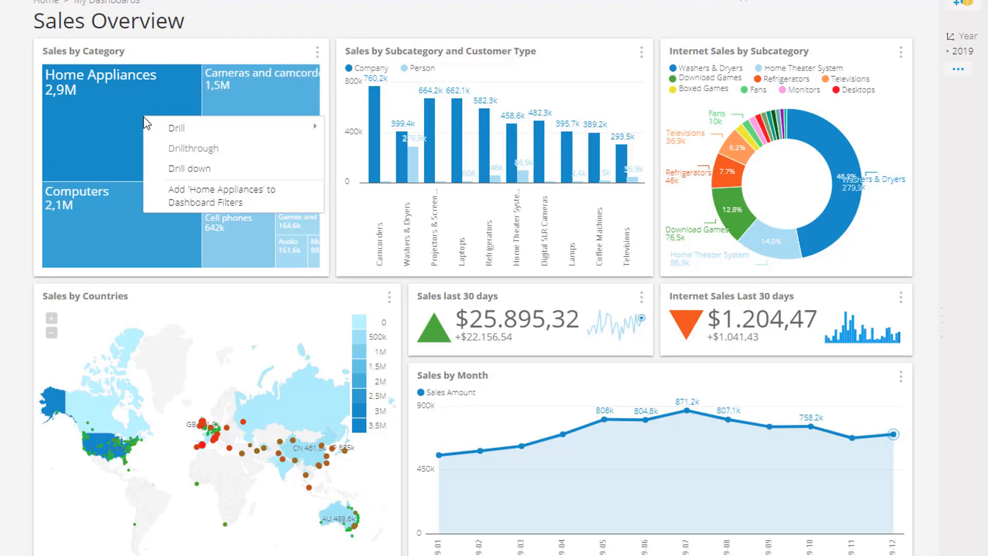
pyautogui.click(221, 129)
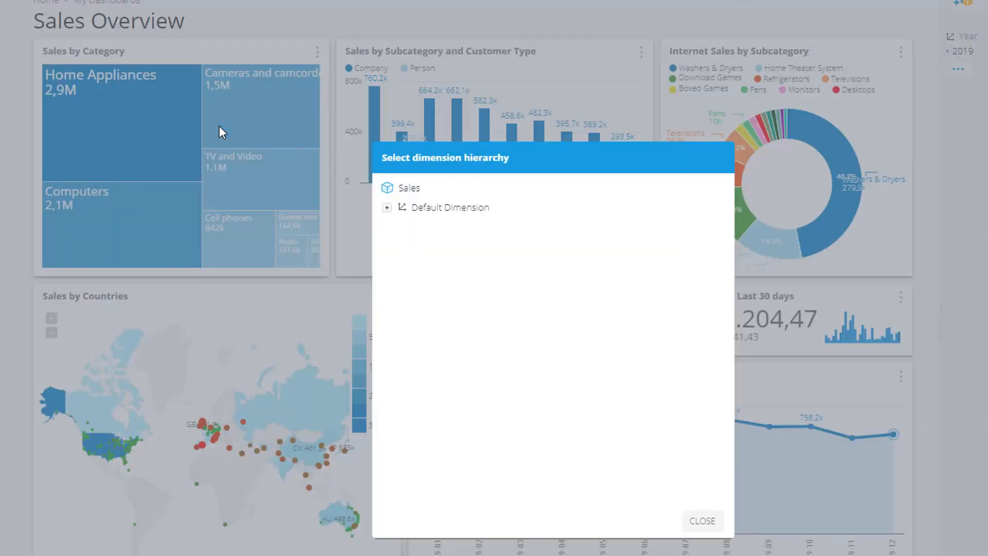
pyautogui.click(387, 207)
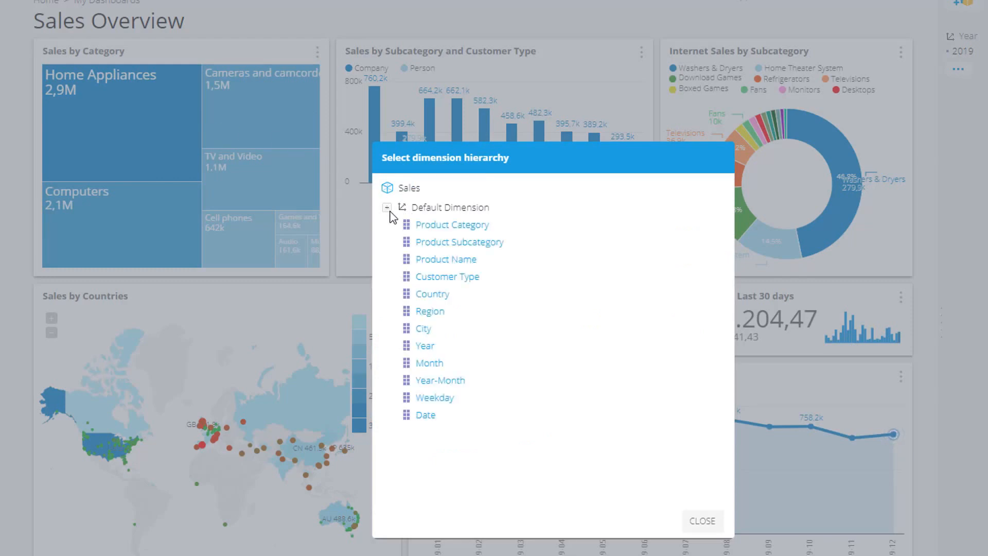
pyautogui.click(423, 329)
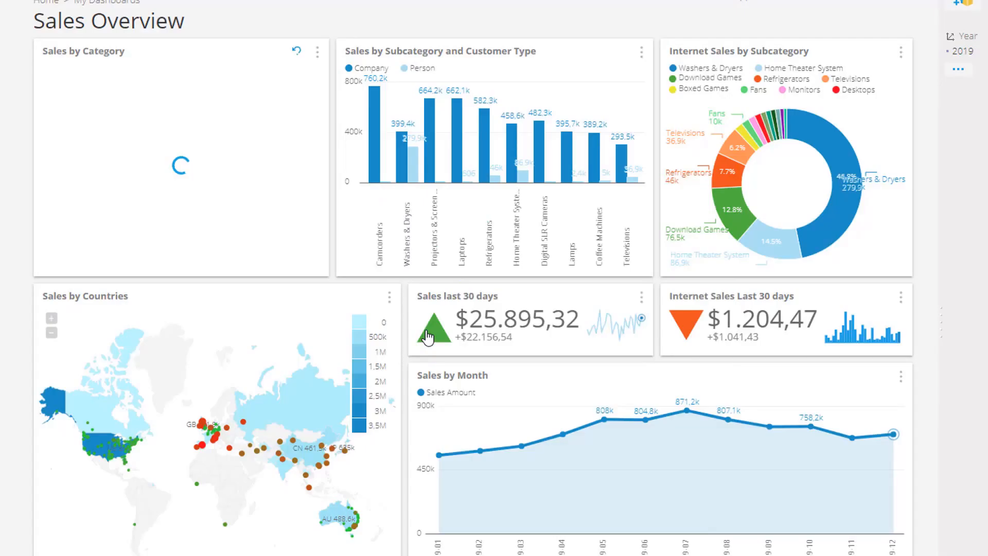
# Expand the Sales by Category tile and drill Glasgow by Product Subcategory
pyautogui.click(317, 52)
pyautogui.click(330, 66)
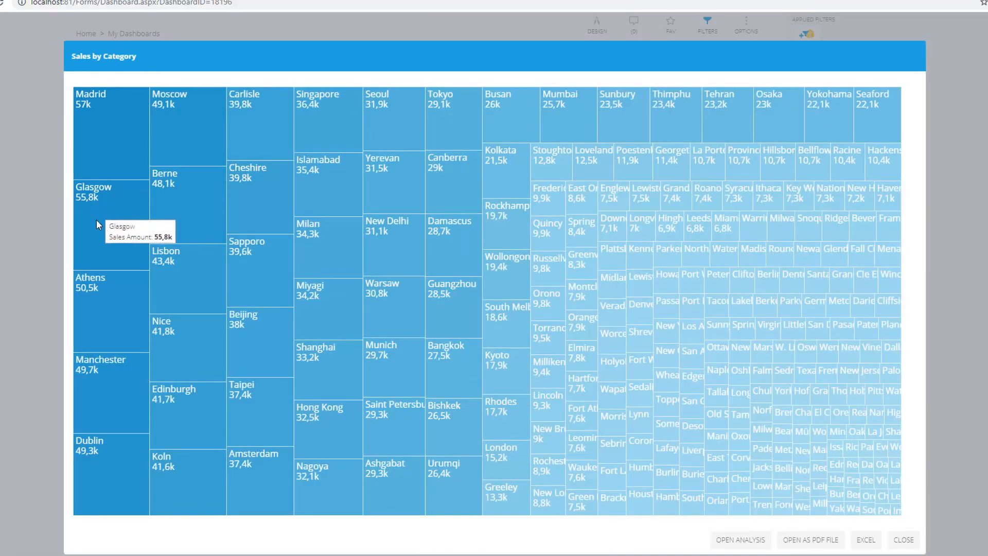
pyautogui.click(121, 230)
pyautogui.click(354, 197)
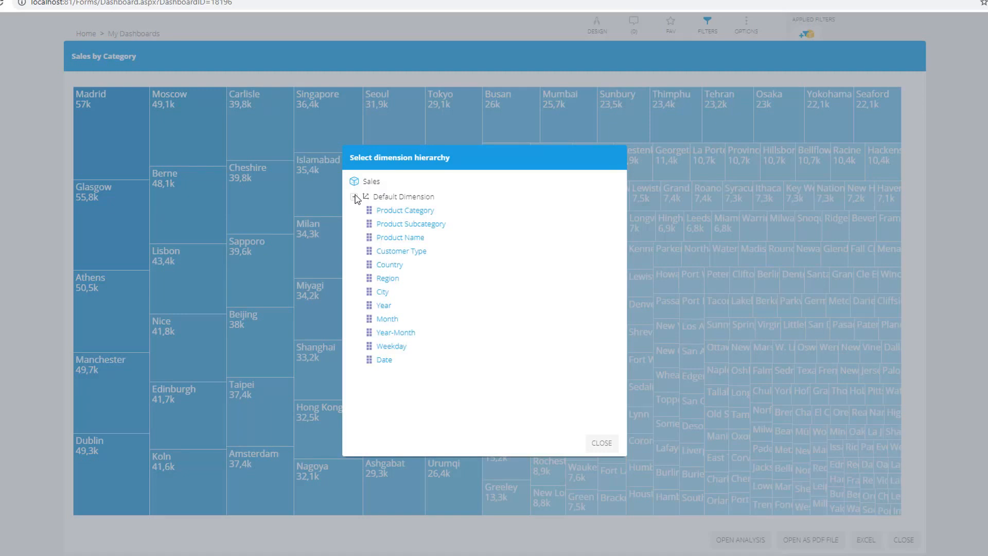
pyautogui.click(414, 234)
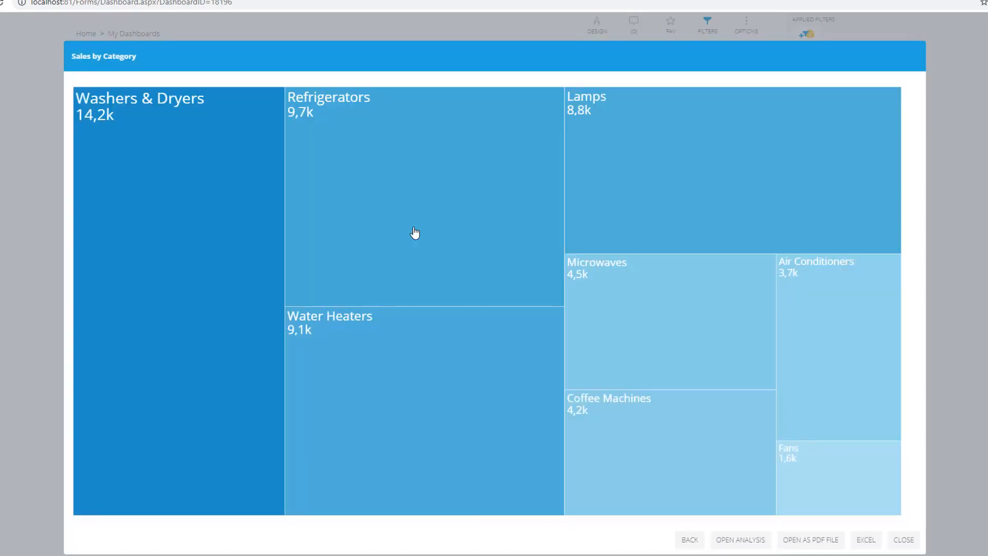
# Drill Refrigerators further by the Weekday dimension in the expanded view
pyautogui.click(404, 222)
pyautogui.click(386, 185)
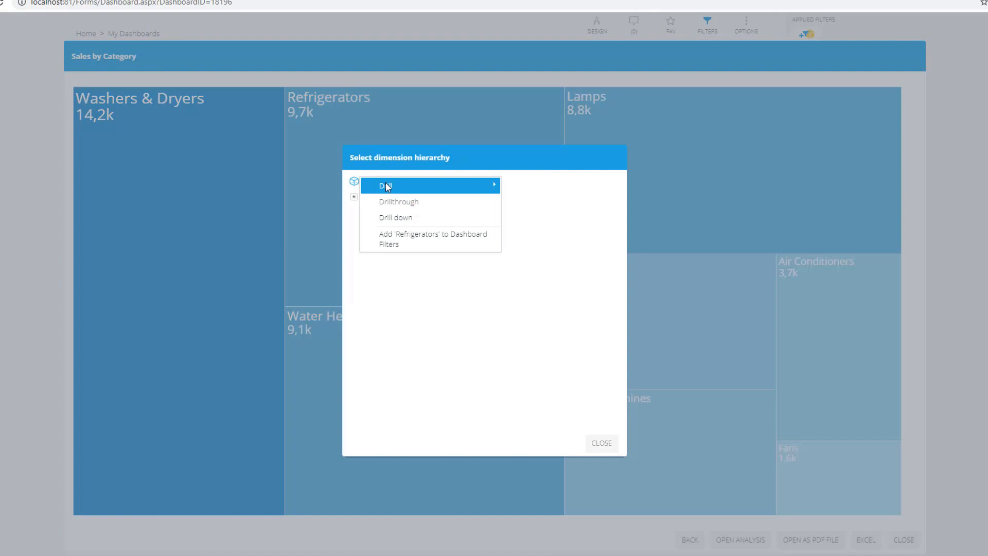
pyautogui.click(354, 197)
pyautogui.click(398, 350)
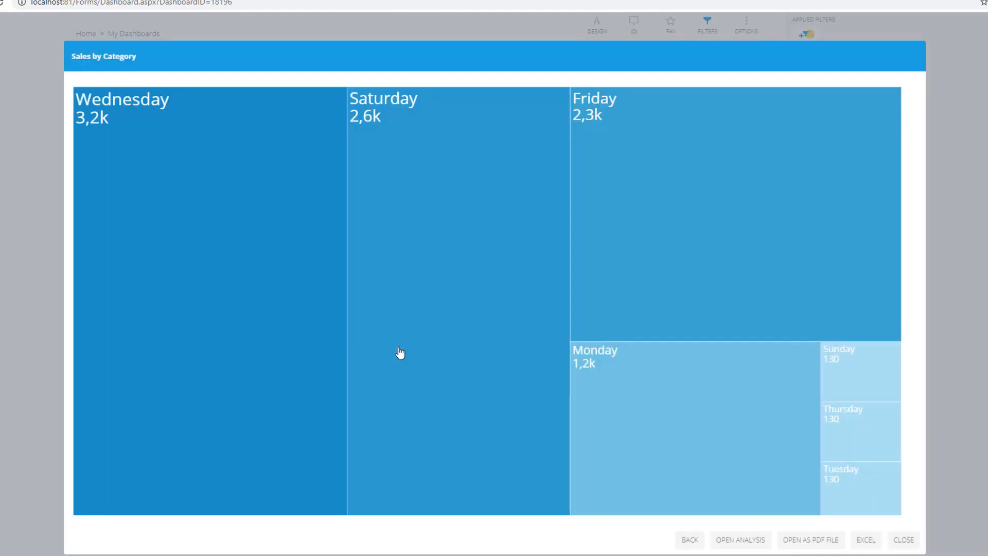
# Go back to the city level and close the expanded Sales by Category view
pyautogui.click(687, 544)
pyautogui.click(688, 540)
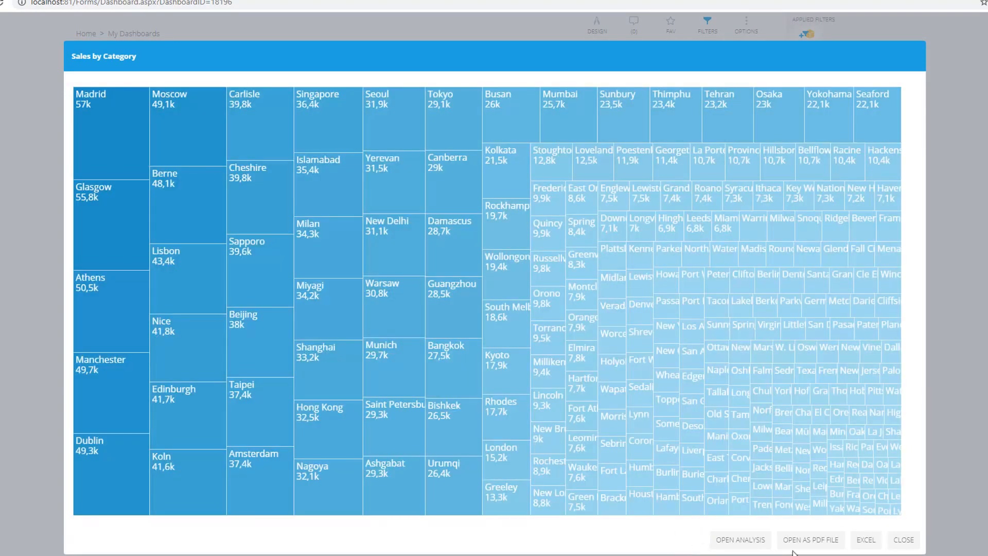
pyautogui.click(904, 540)
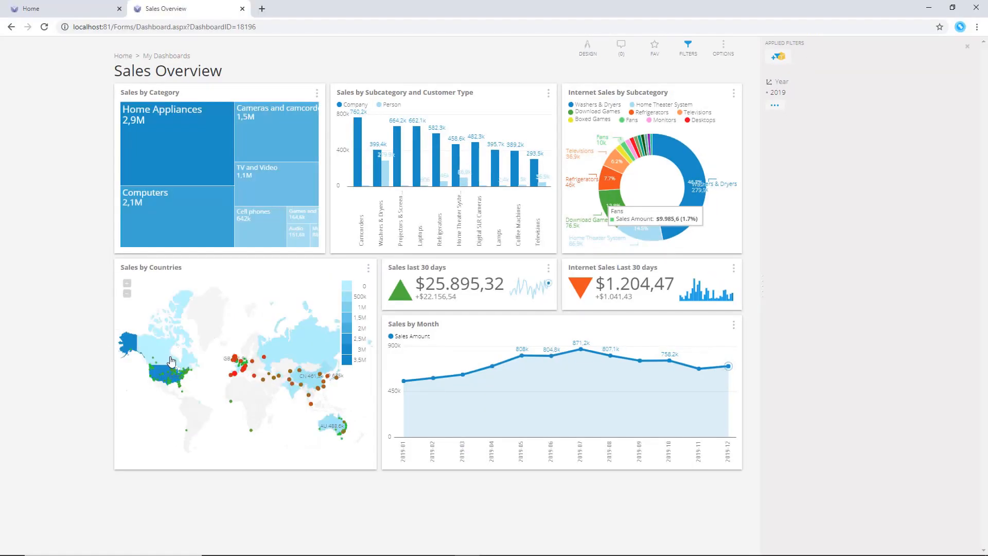
# Drill down into the United States on the Sales by Countries map, then expand the tile's view
pyautogui.click(164, 374)
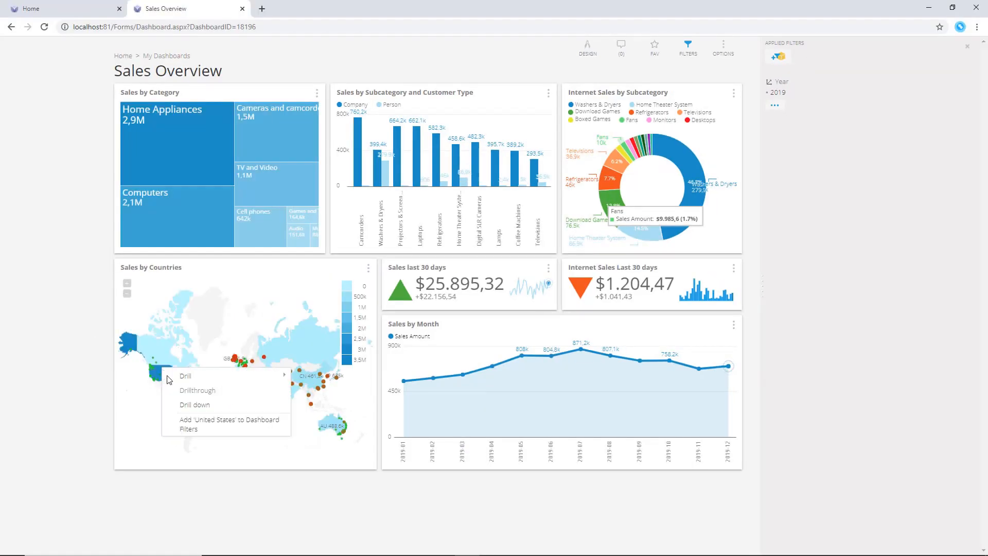
pyautogui.click(204, 405)
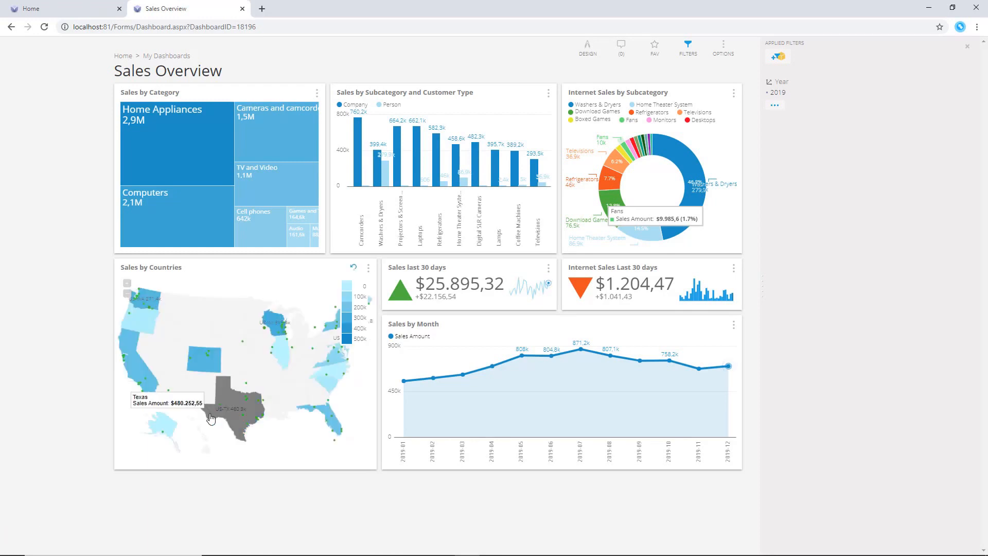
pyautogui.click(369, 267)
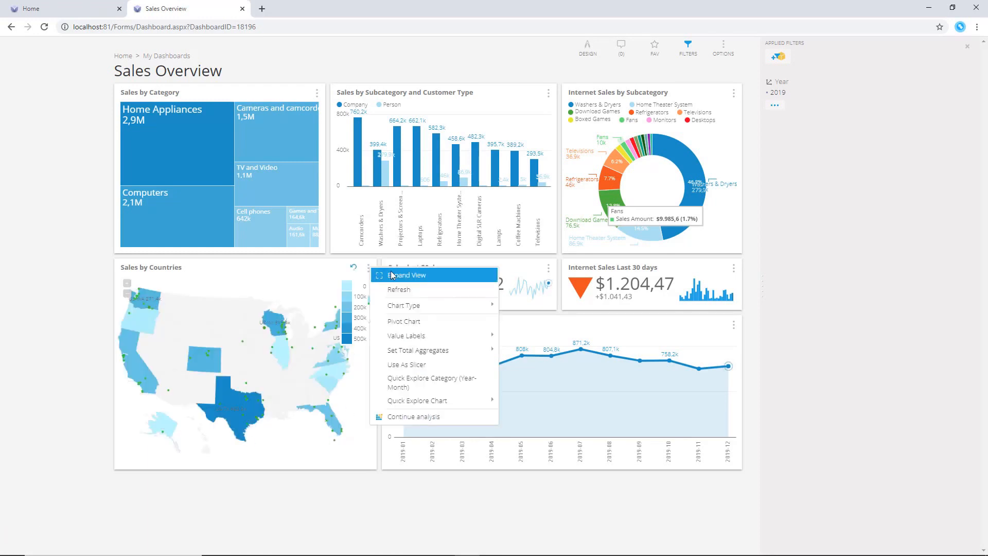
pyautogui.click(392, 274)
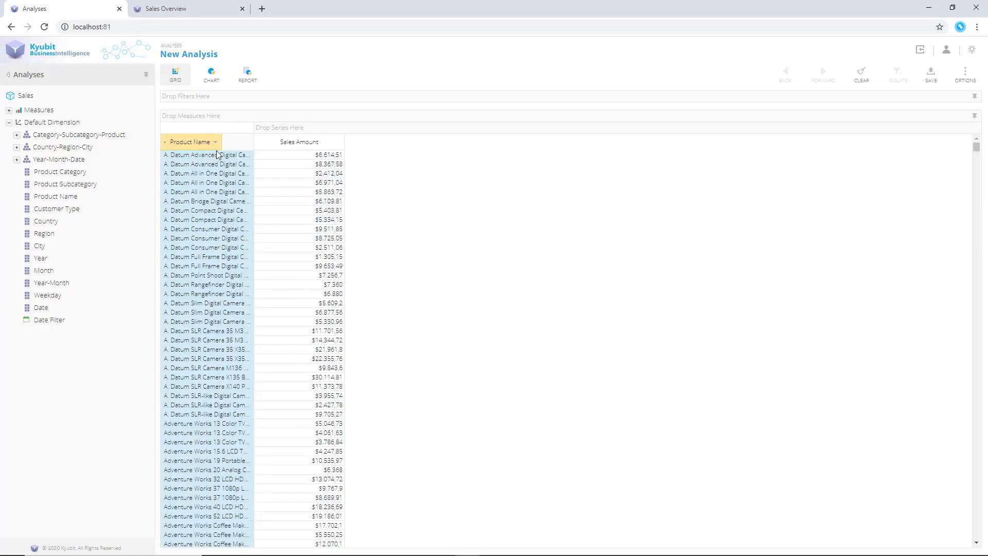
# Apply a Top value filter on Sales Amount to the Product Name level in the analysis grid
pyautogui.click(215, 142)
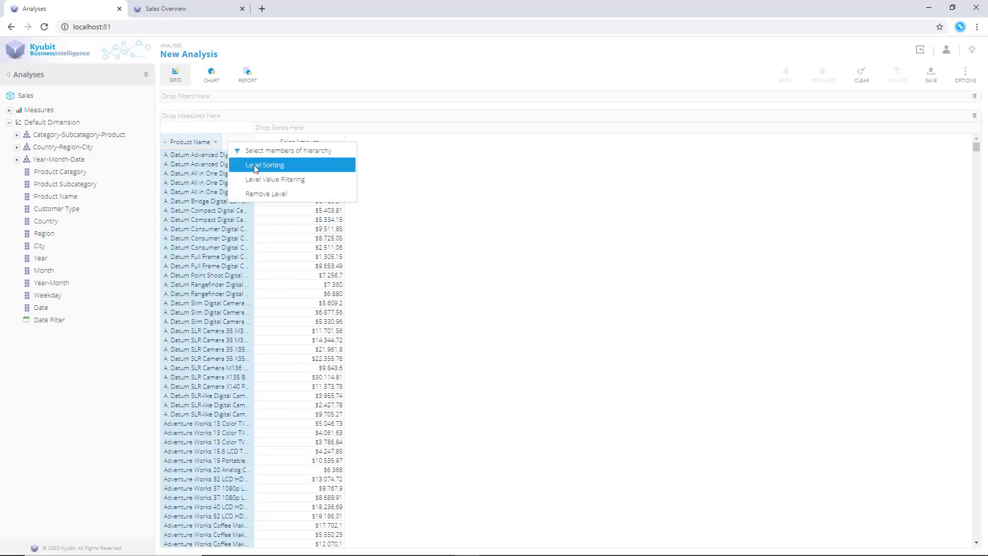
pyautogui.click(257, 179)
pyautogui.click(505, 299)
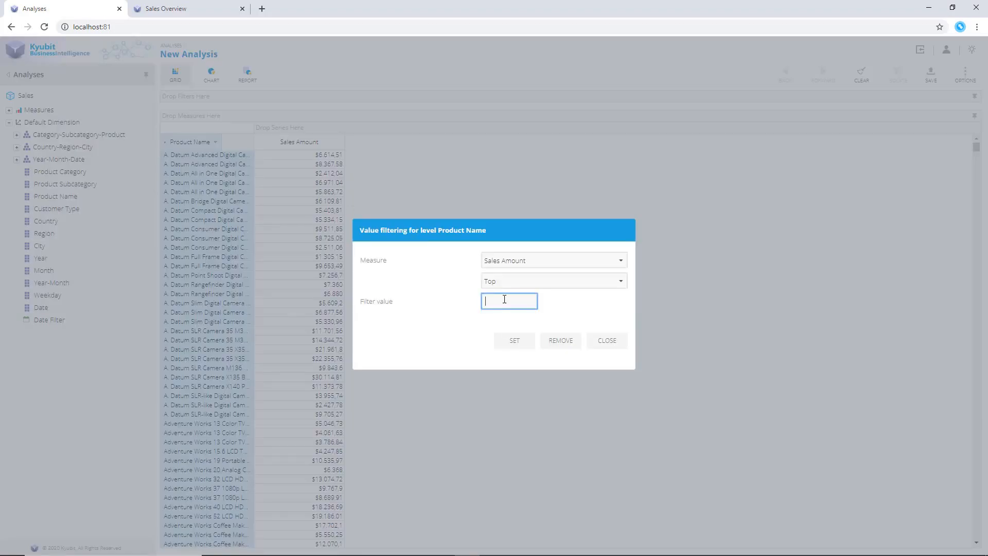
pyautogui.click(509, 340)
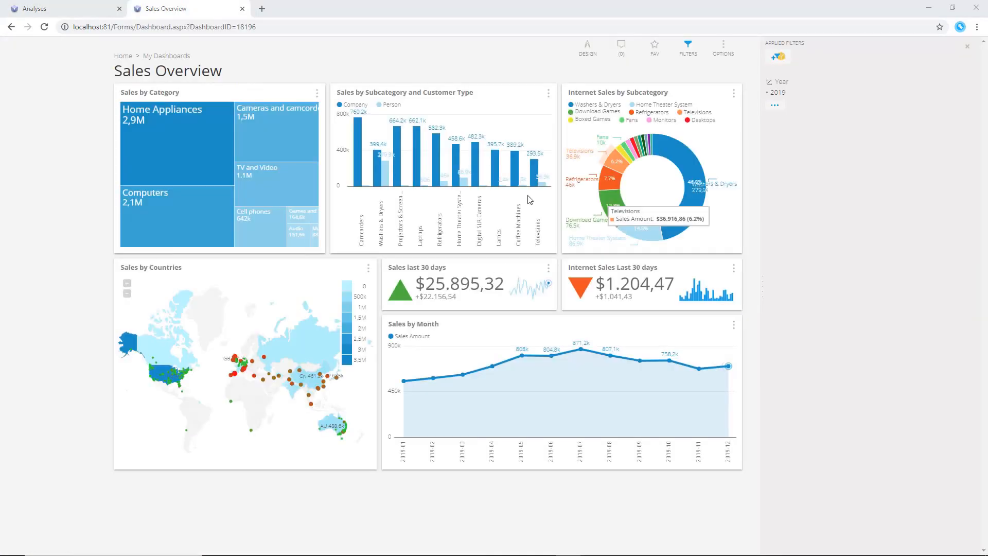
# Return to the Sales Overview dashboard, open its details and paste the overview text into the header
pyautogui.click(589, 54)
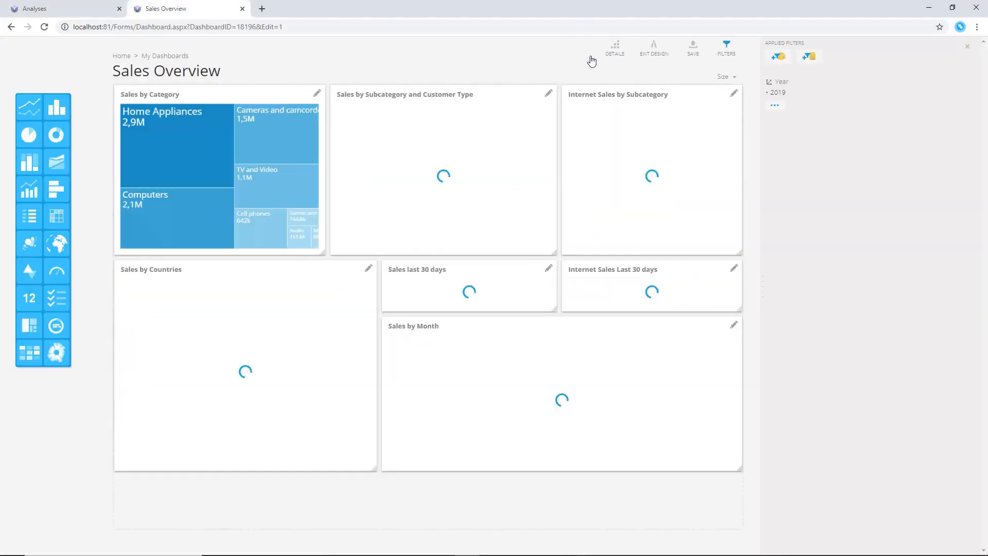
pyautogui.click(614, 49)
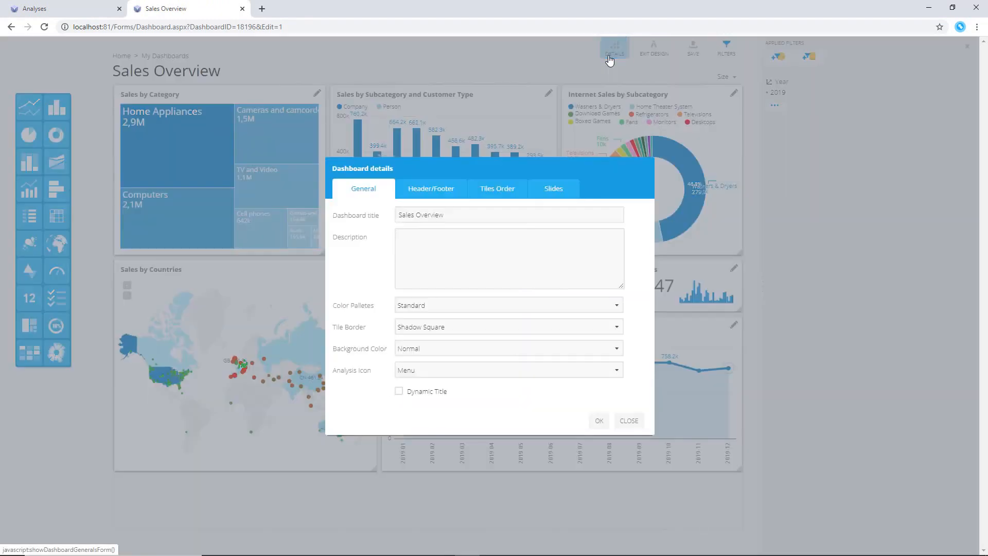
pyautogui.click(431, 189)
pyautogui.click(434, 244)
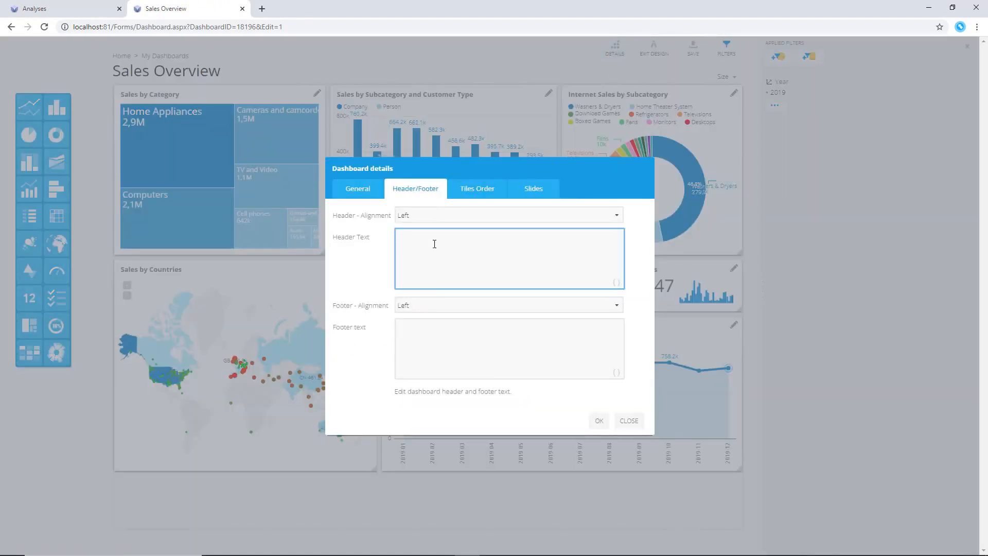
pyautogui.write('Overview of the worldwide store & online sales, distributed by product categories and subcategories performance, geography and time.')
pyautogui.write('The best performing store is located at , the most successful sales weekday was , while the best performing product is')
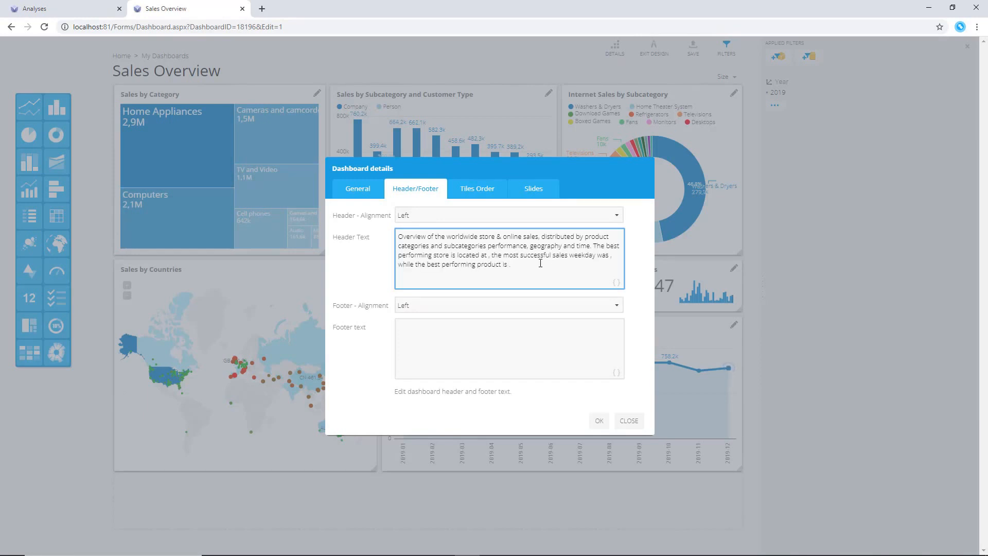
# Insert the Sales by Cities analysis value into the header after "located at"
pyautogui.click(488, 255)
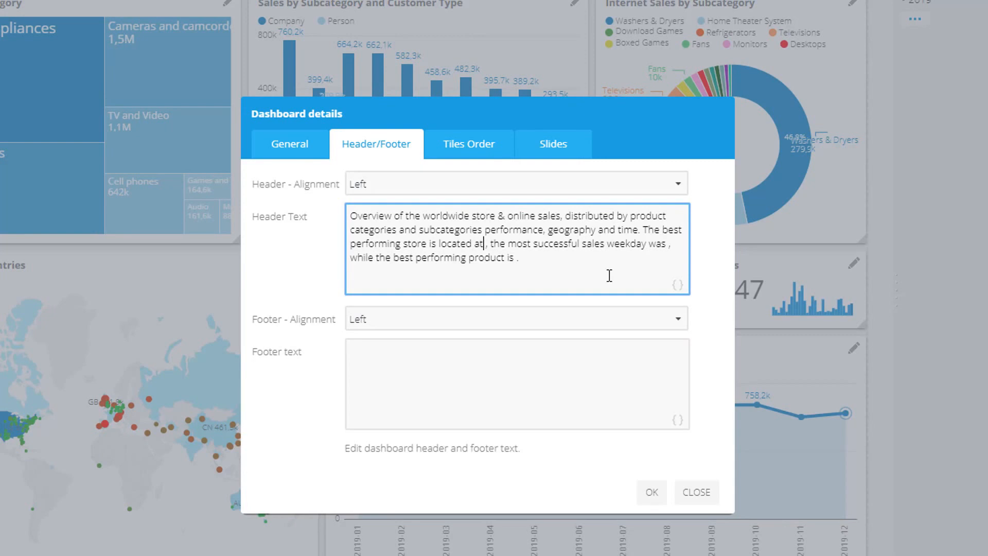
pyautogui.click(678, 285)
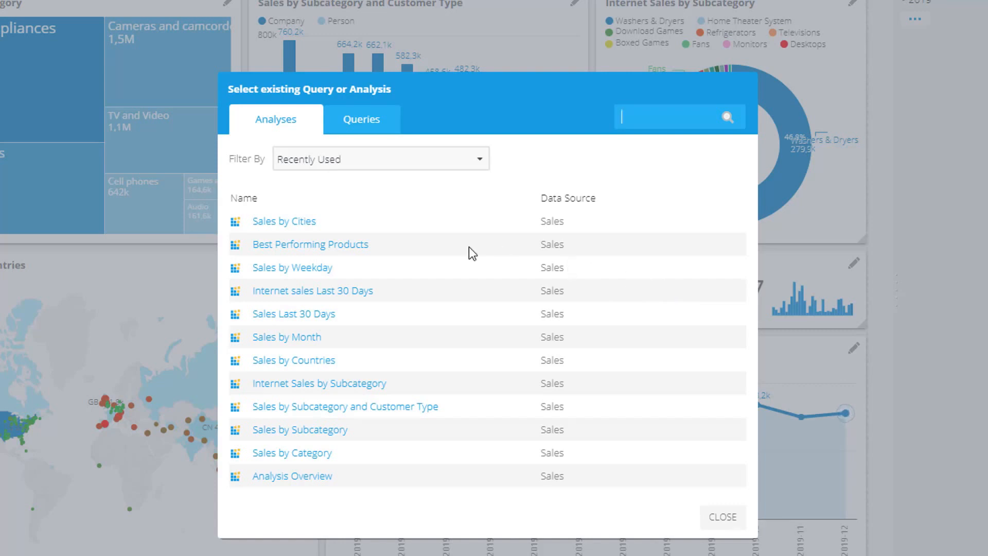
pyautogui.click(296, 222)
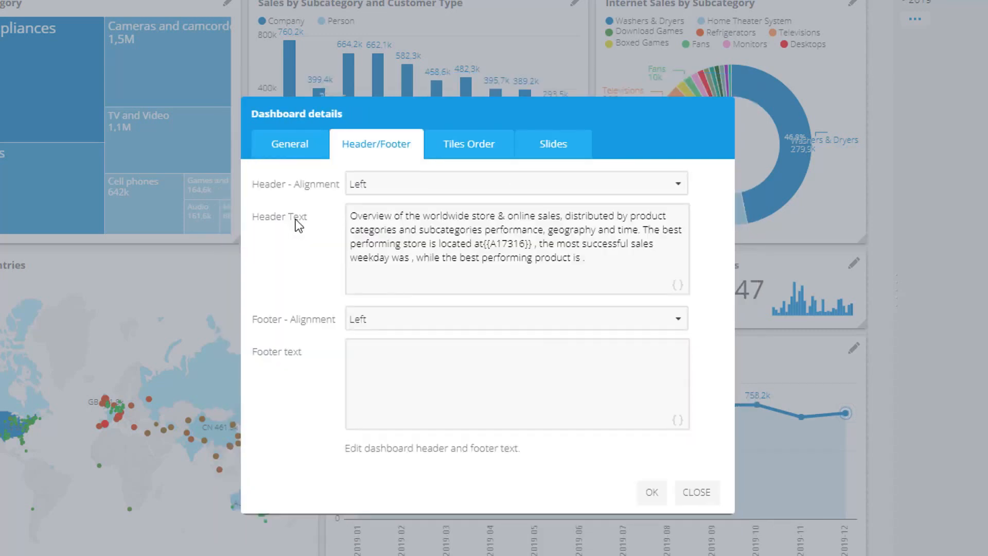
# Fix the comma placement right after the inserted store value in the header text
pyautogui.click(485, 248)
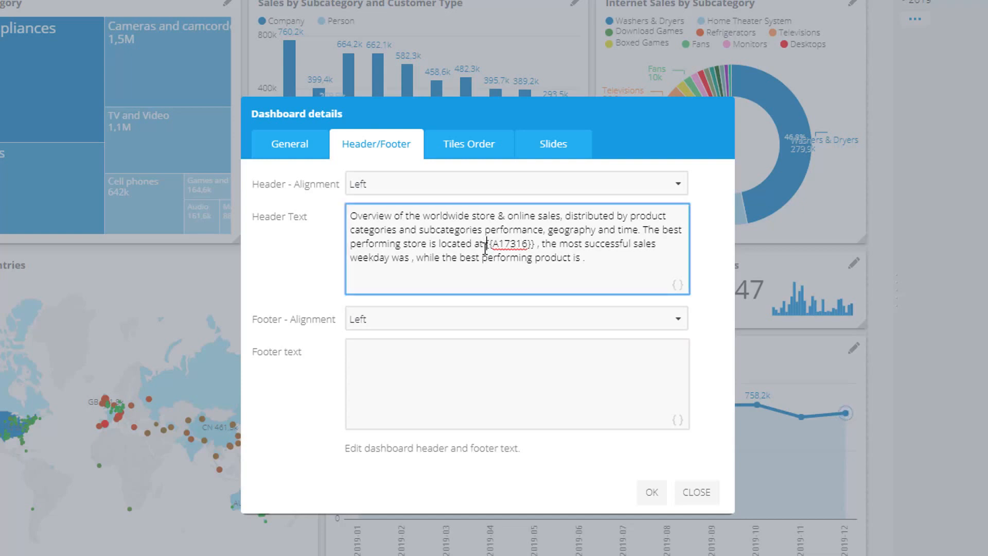
pyautogui.click(539, 243)
pyautogui.press('BackSpace')
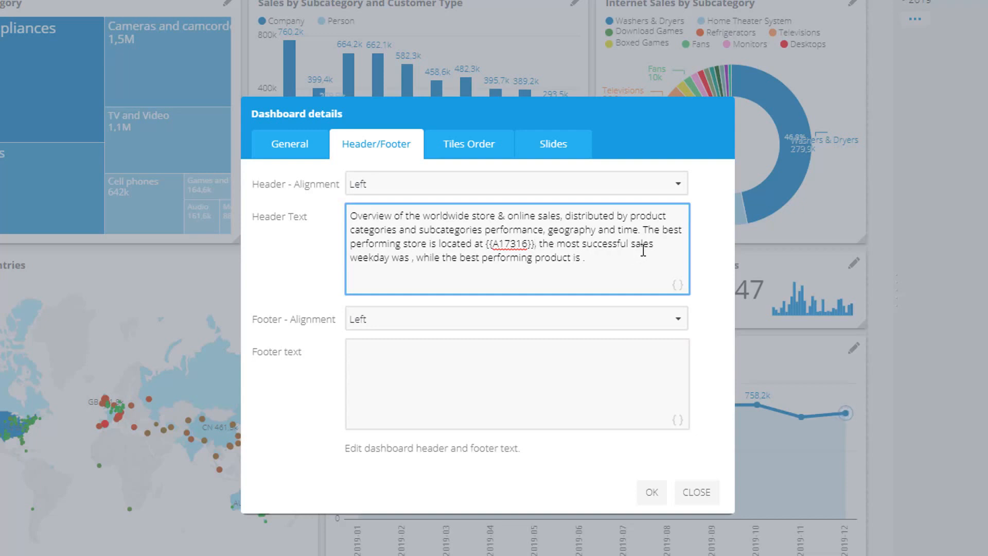
pyautogui.write(',')
# Insert the Sales by Weekday analysis value into the header after "weekday was"
pyautogui.click(411, 258)
pyautogui.press('Right')
pyautogui.click(679, 287)
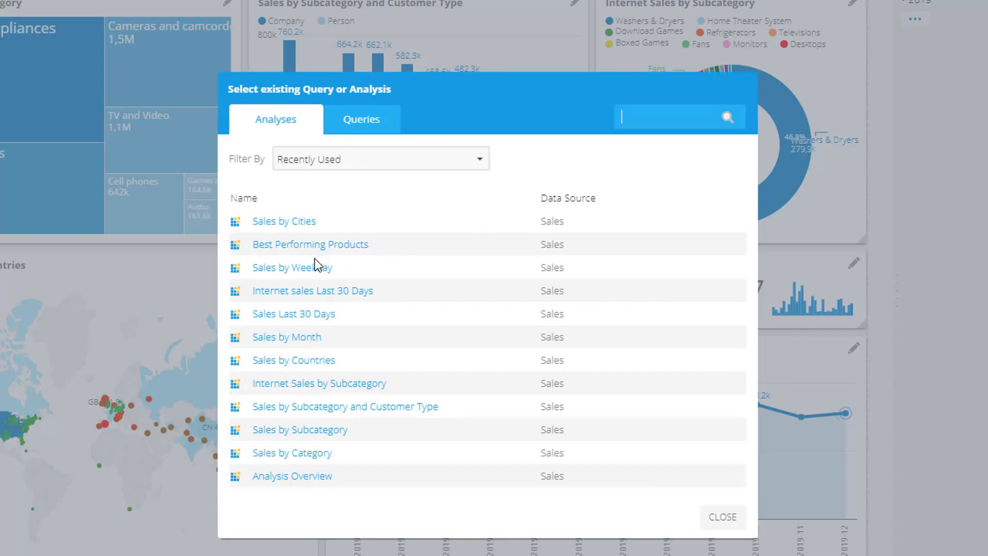
pyautogui.click(312, 272)
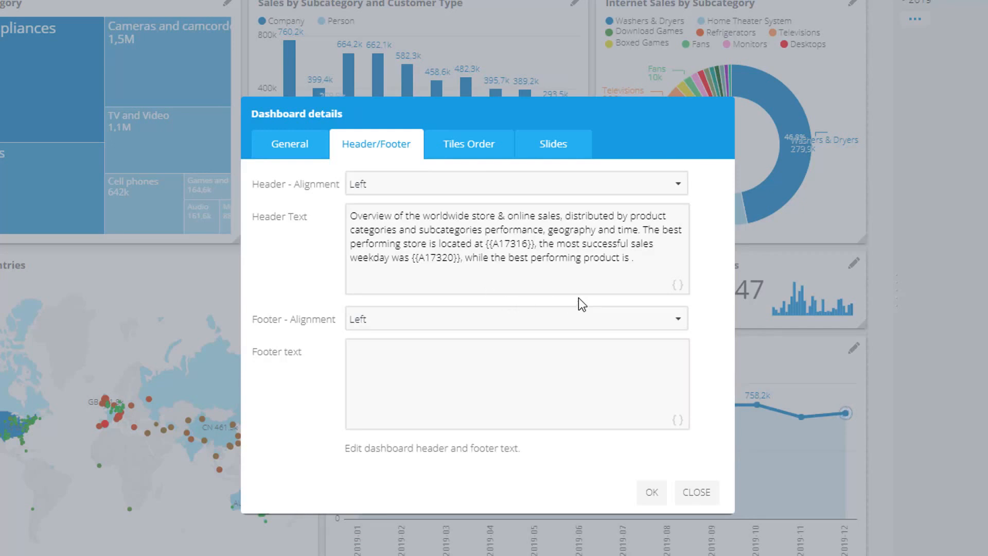
# Insert the Best Performing Products analysis value after "product is" and confirm the dashboard details
pyautogui.click(631, 261)
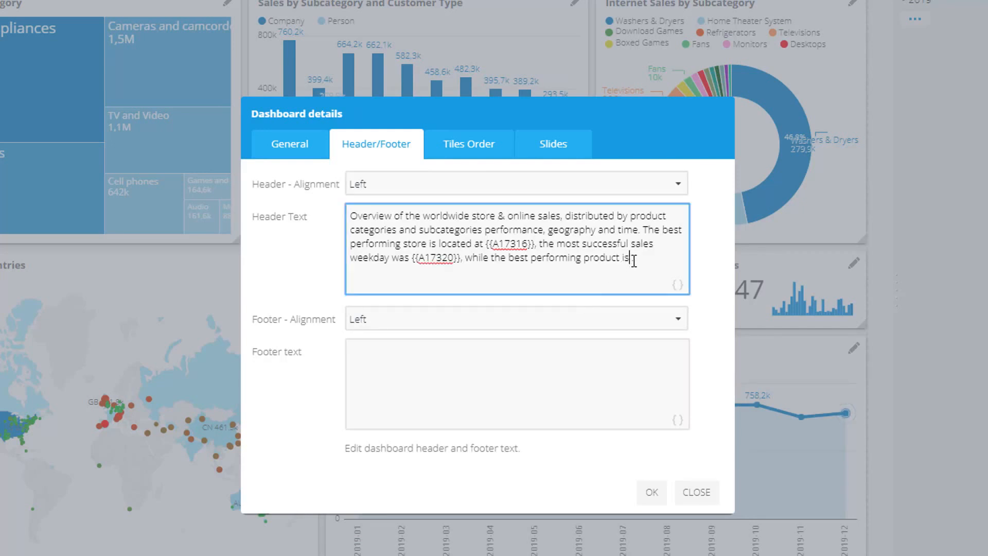
pyautogui.click(678, 286)
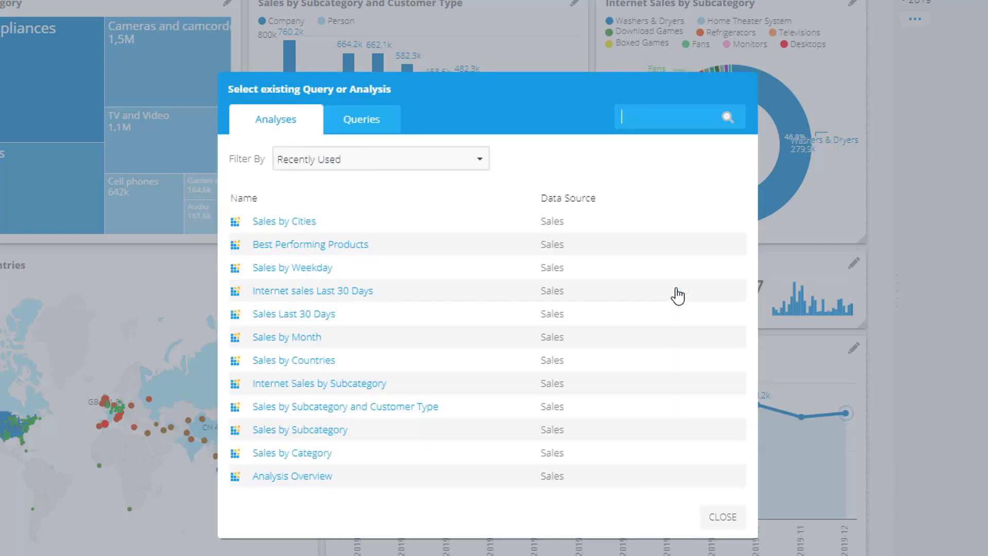
pyautogui.click(308, 249)
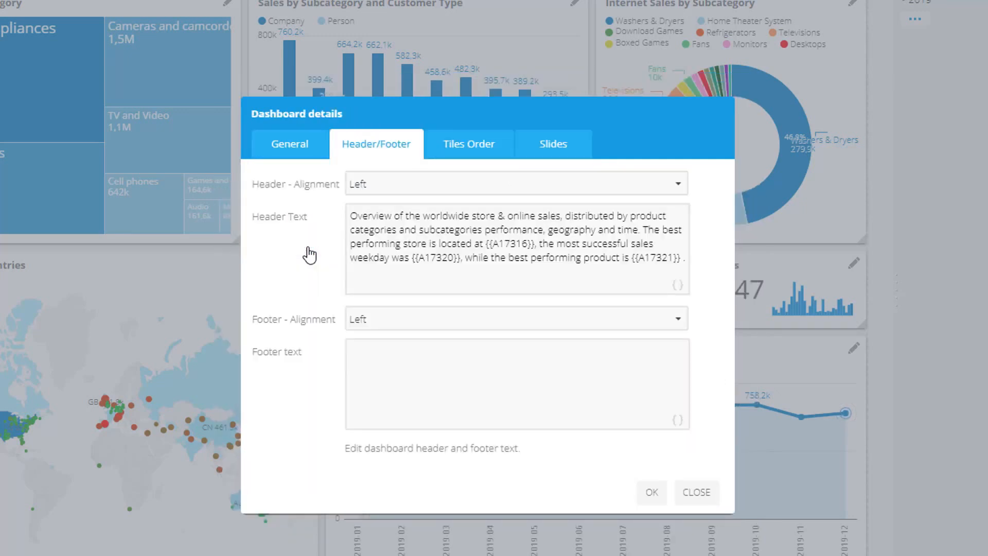
pyautogui.click(684, 263)
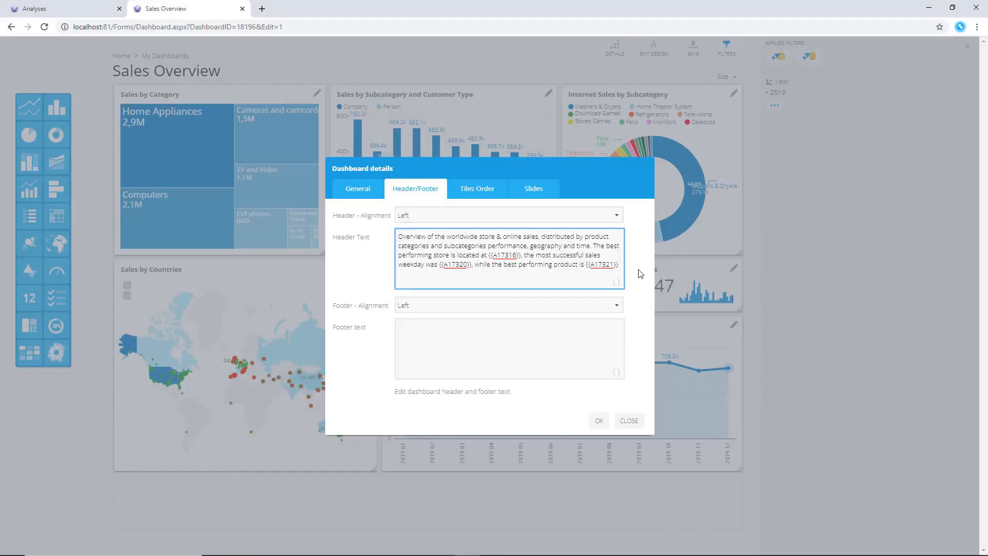
pyautogui.click(599, 420)
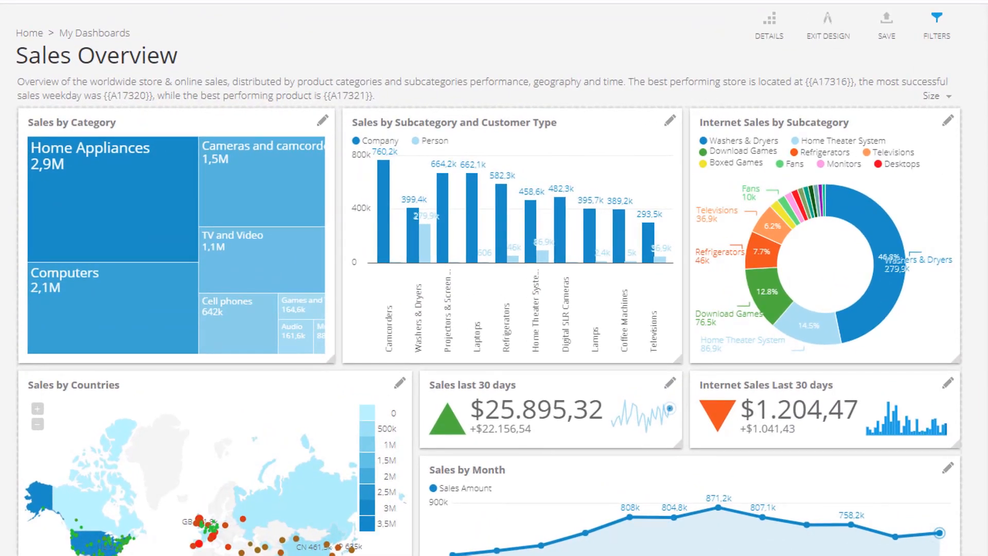
# Save the dashboard and preview it outside design mode, highlighting the resolved values in the header
pyautogui.click(891, 26)
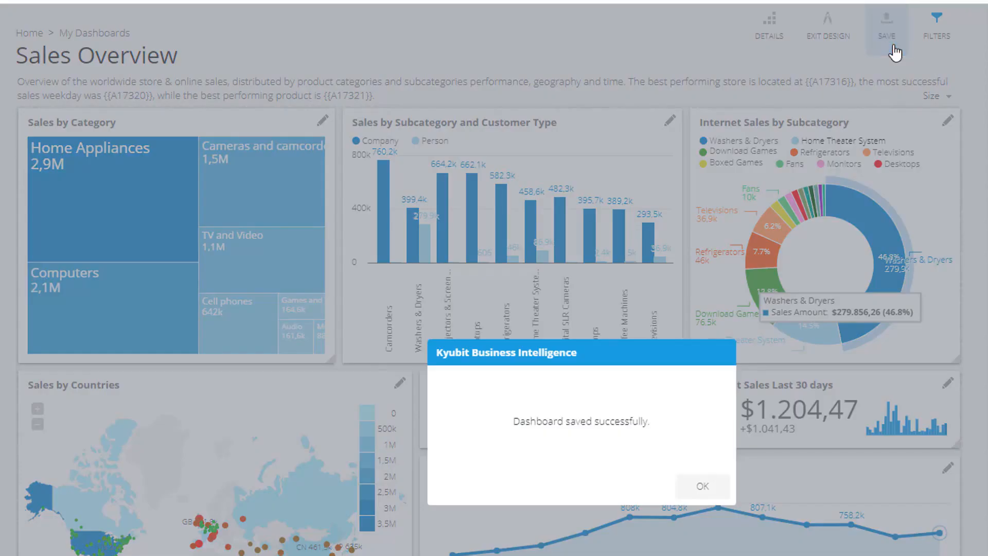
pyautogui.click(727, 490)
pyautogui.click(818, 34)
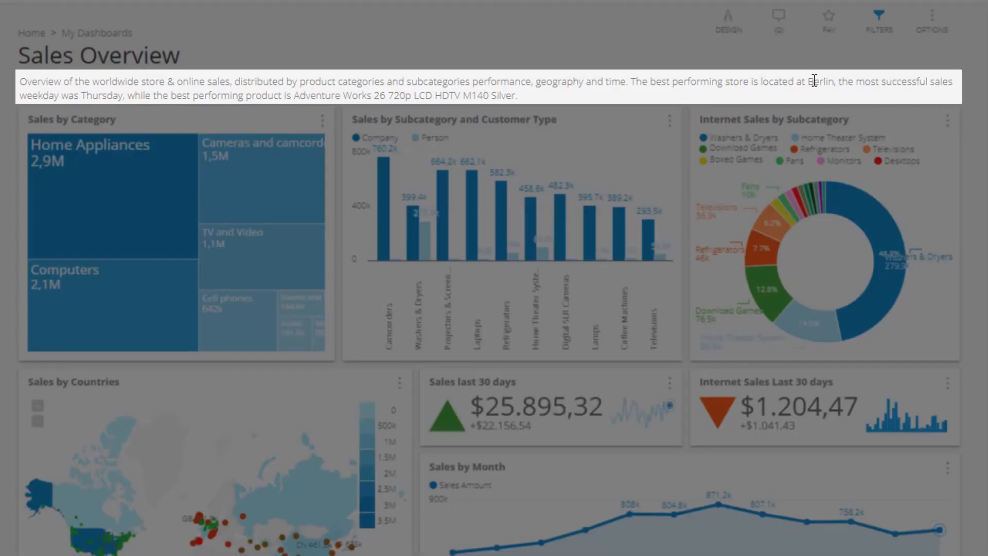
pyautogui.doubleClick(820, 81)
pyautogui.doubleClick(100, 96)
pyautogui.moveTo(297, 97); pyautogui.dragTo(515, 92)
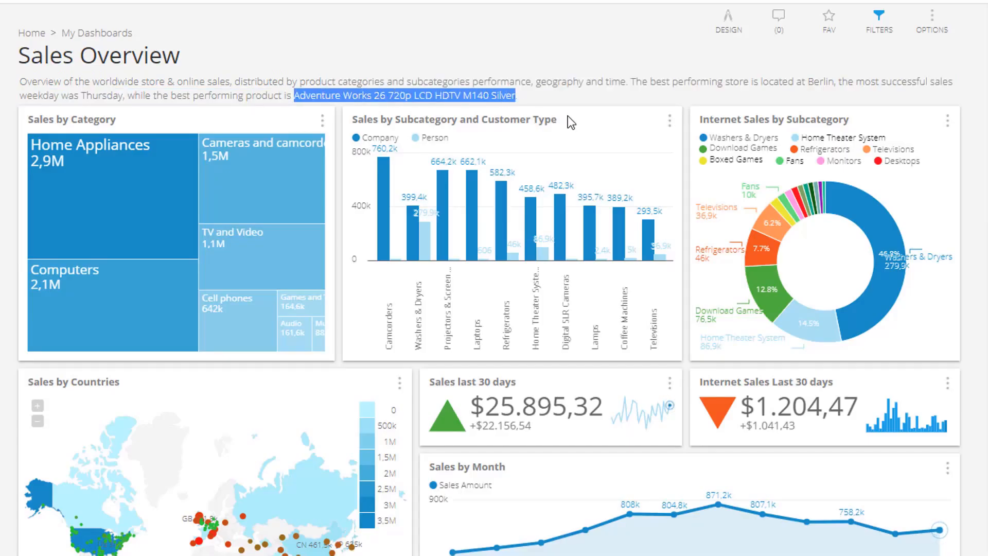
# Reopen the dashboard's header text and wrap the store value in <b></b> bold tags
pyautogui.click(729, 21)
pyautogui.click(769, 20)
pyautogui.click(502, 233)
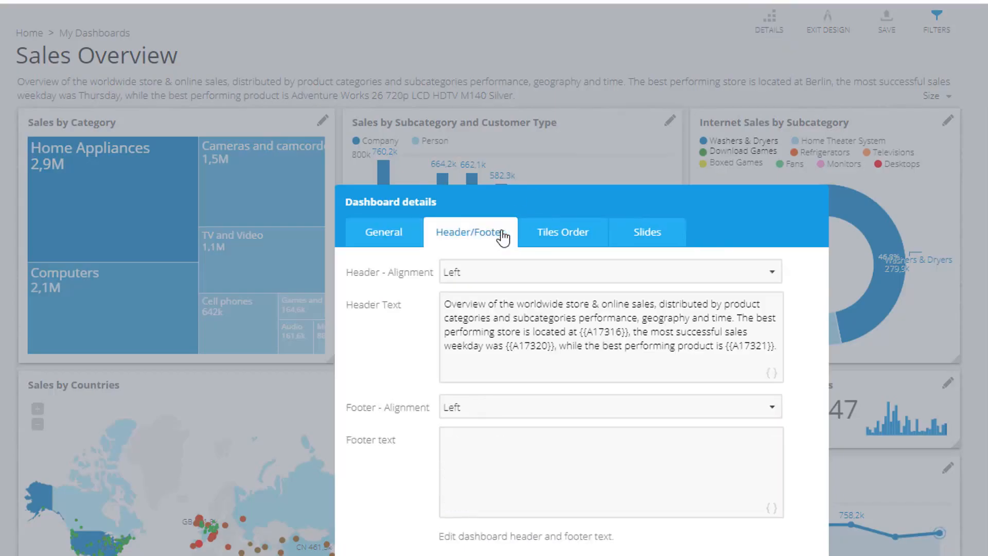
pyautogui.click(578, 332)
pyautogui.write('<b>')
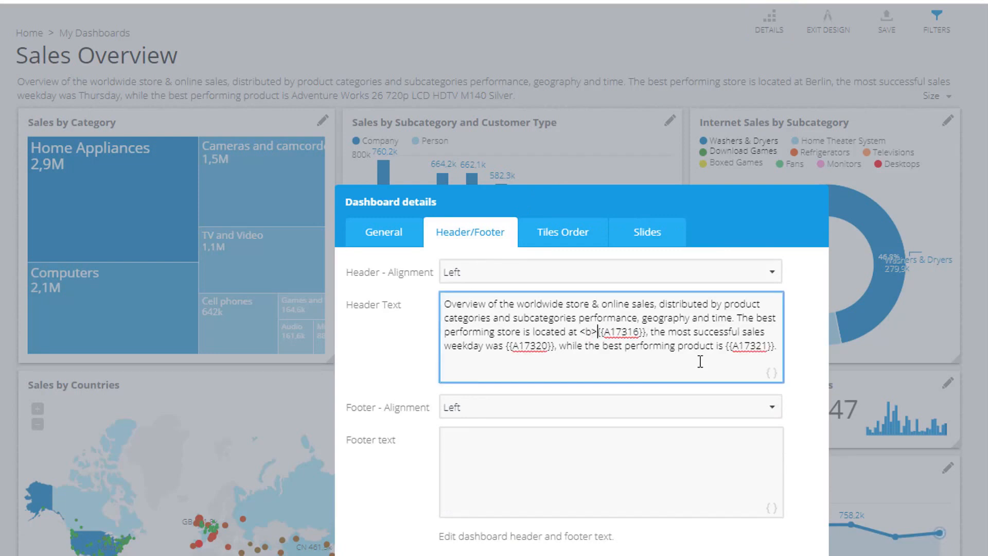
pyautogui.click(647, 333)
pyautogui.write('</b>')
# Wrap the weekday value in the header with <b></b> bold tags
pyautogui.click(534, 345)
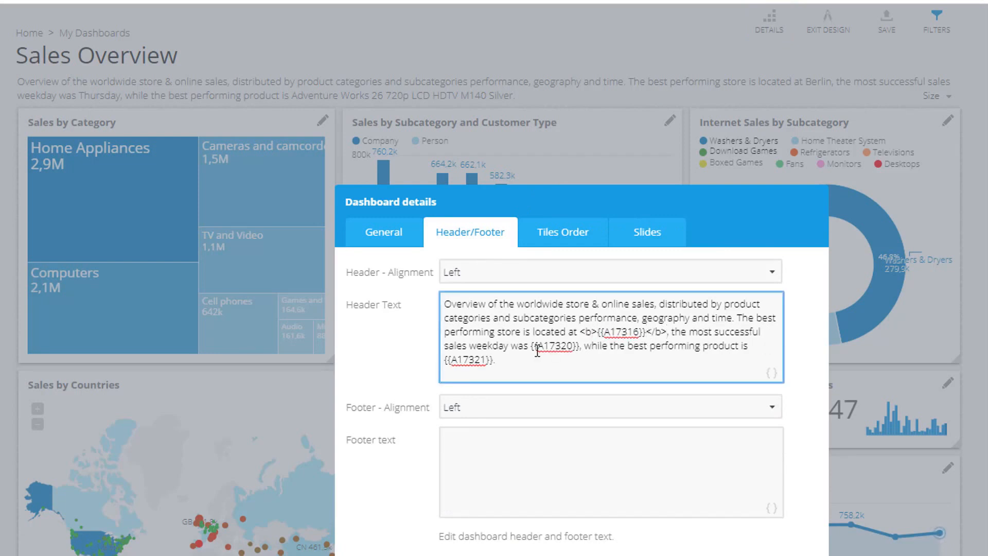
pyautogui.write('<b>')
pyautogui.click(596, 346)
pyautogui.write('</b>')
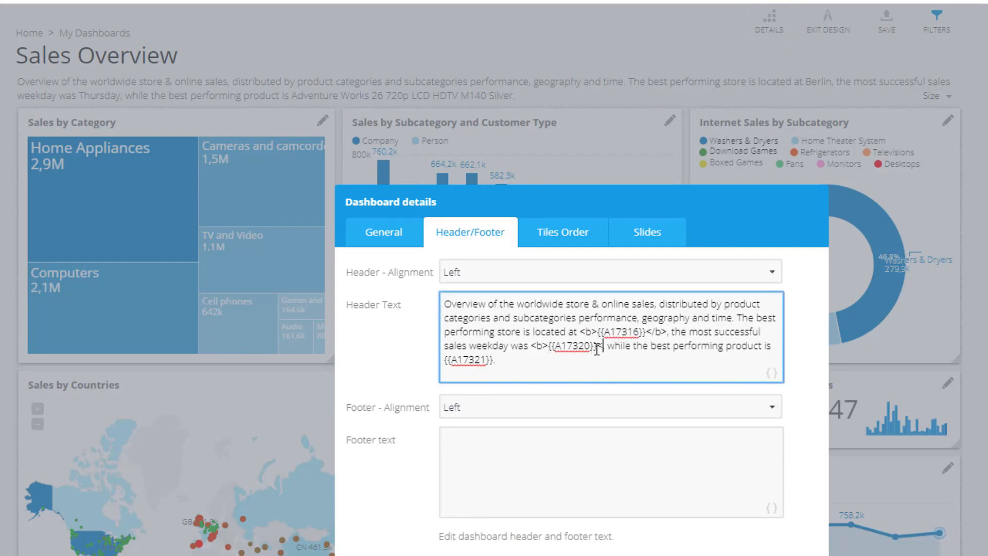
pyautogui.press('Left')
pyautogui.write('b')
# Wrap the best product value in the header with <b></b> bold tags
pyautogui.press('Down')
pyautogui.press('Left')
pyautogui.press('Left')
pyautogui.press('Left')
pyautogui.press('Left')
pyautogui.press('Left')
pyautogui.press('Left')
pyautogui.press('Left')
pyautogui.press('Left')
pyautogui.press('Left')
pyautogui.press('Left')
pyautogui.press('Left')
pyautogui.write('<b>')
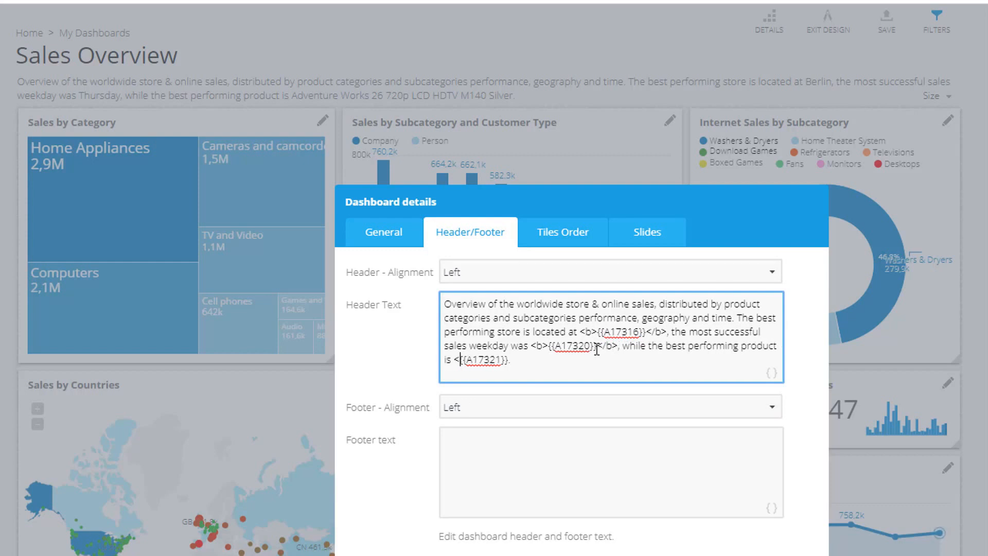
pyautogui.press('Right')
pyautogui.press('Right')
pyautogui.press('Right')
pyautogui.press('Right')
pyautogui.press('Right')
pyautogui.press('Right')
pyautogui.press('Right')
pyautogui.press('Right')
pyautogui.press('Right')
pyautogui.press('Right')
pyautogui.write('</b>')
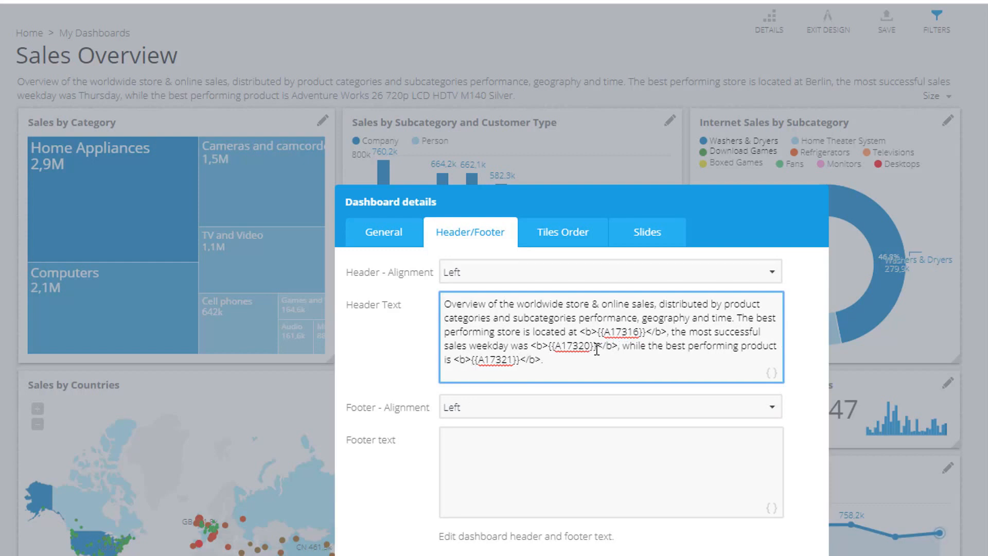
# Wrap the whole header in a <span style="font-size:16px"> element and append </span><br></br>
pyautogui.hotkey('ctrl', 'Home')
pyautogui.write('<span style="font-size:16px">')
pyautogui.hotkey('ctrl', 'End')
pyautogui.write('</spa')
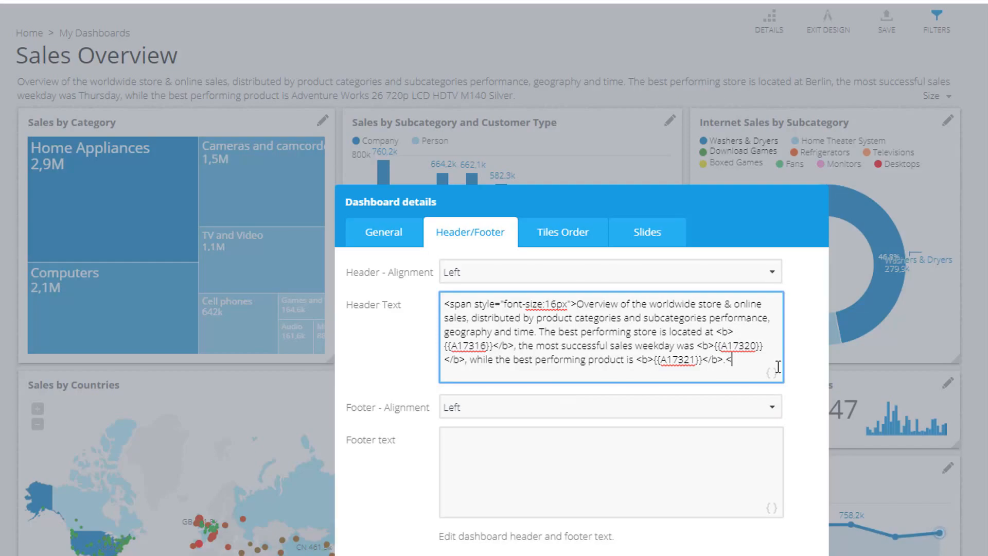
pyautogui.write('n><br></br>')
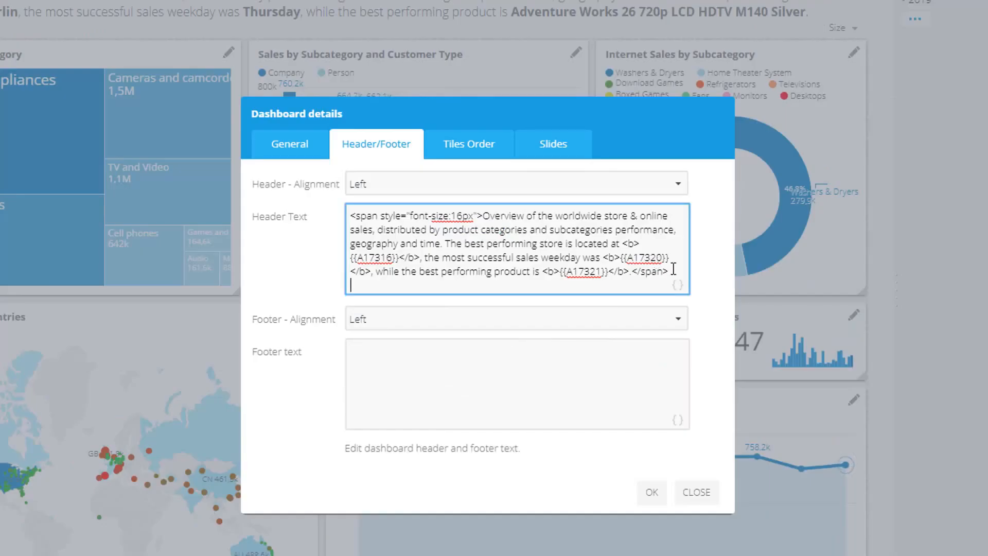
# Paste the footer text about clicking charts to open child dashboards, align the footer Center, and confirm
pyautogui.click(452, 372)
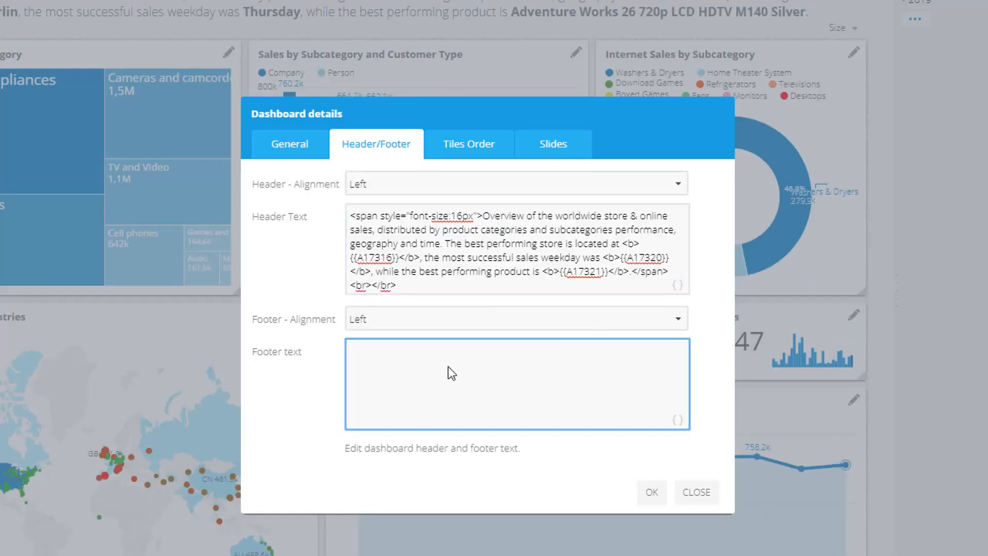
pyautogui.write('Click on the charts displaying product subcategories and months to open child dashboards with more details on the subject.')
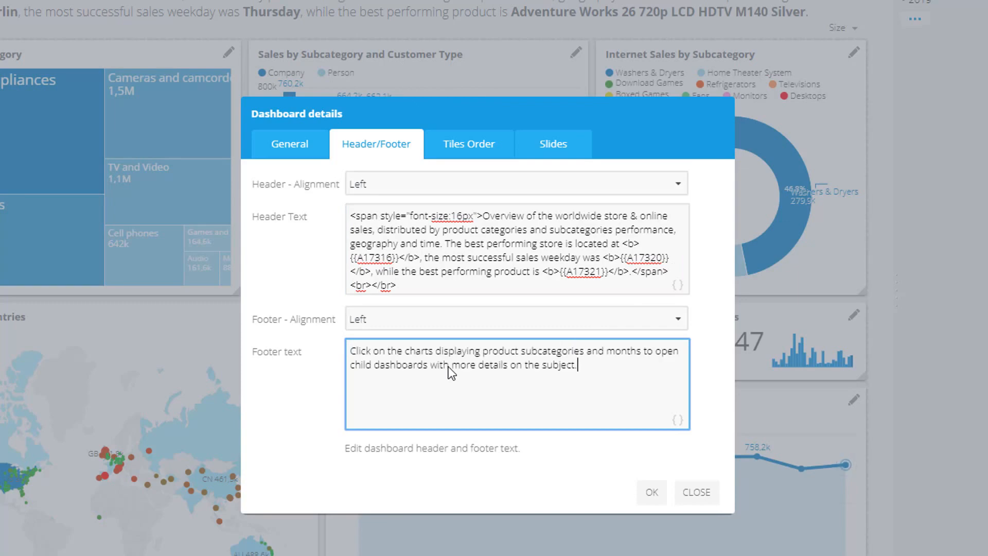
pyautogui.click(444, 319)
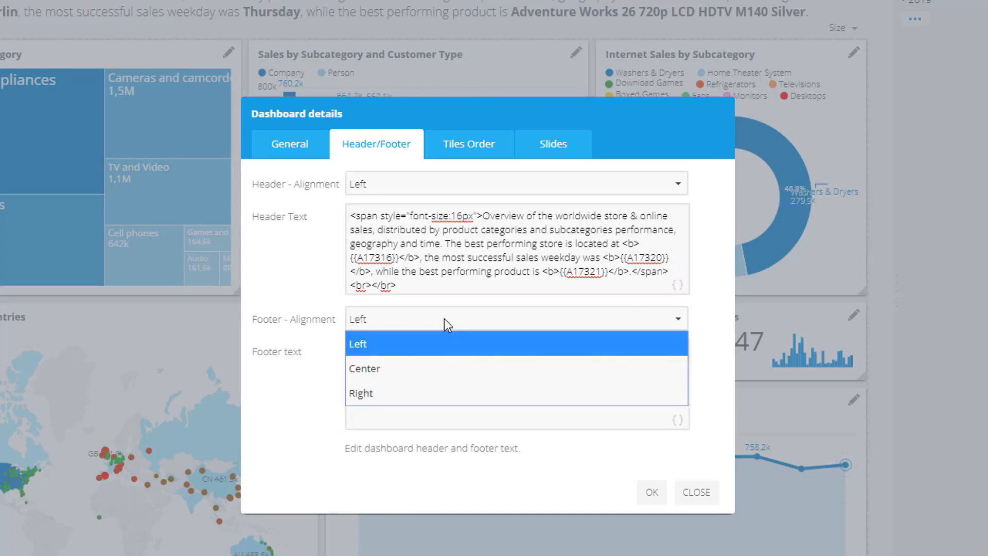
pyautogui.click(441, 366)
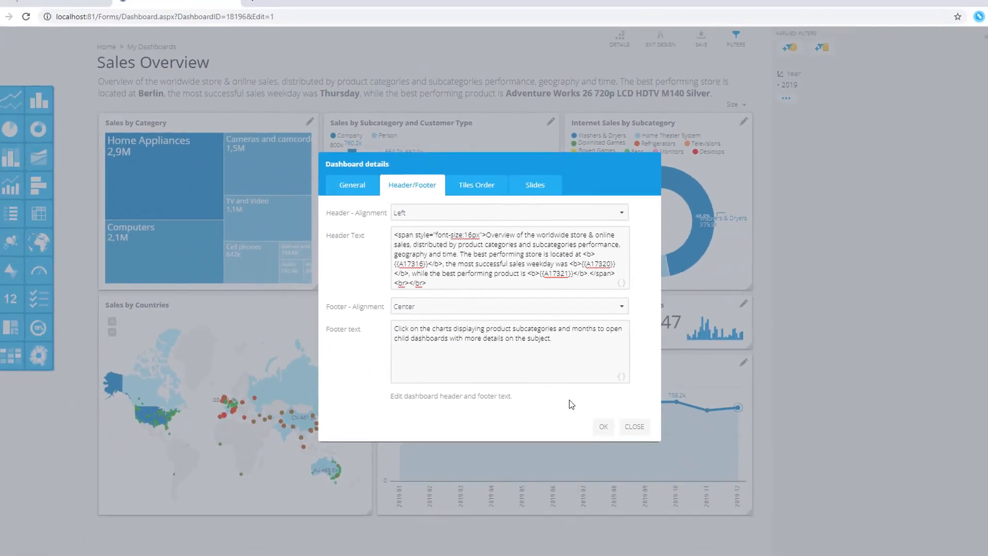
pyautogui.click(652, 493)
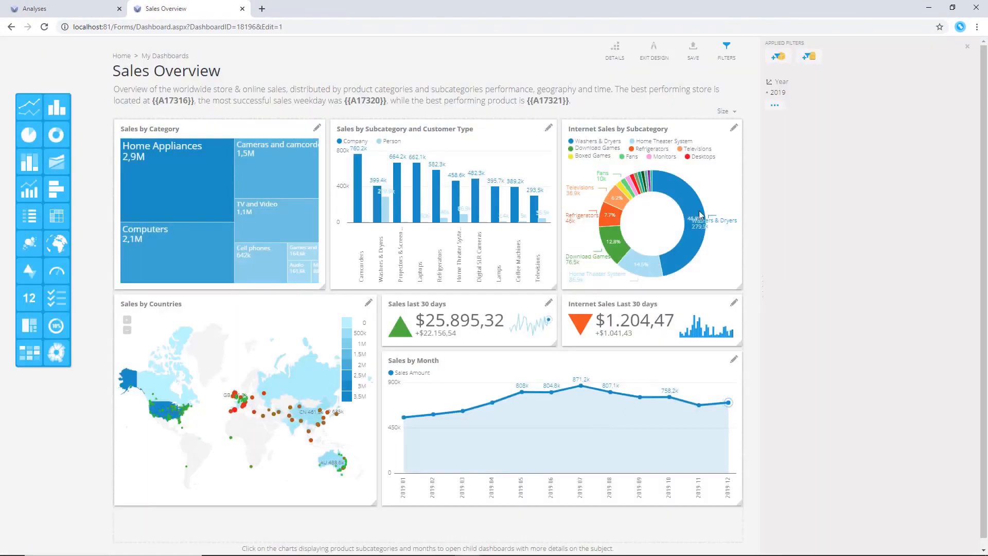
# Save the dashboard changes and leave design mode
pyautogui.click(691, 65)
pyautogui.click(570, 354)
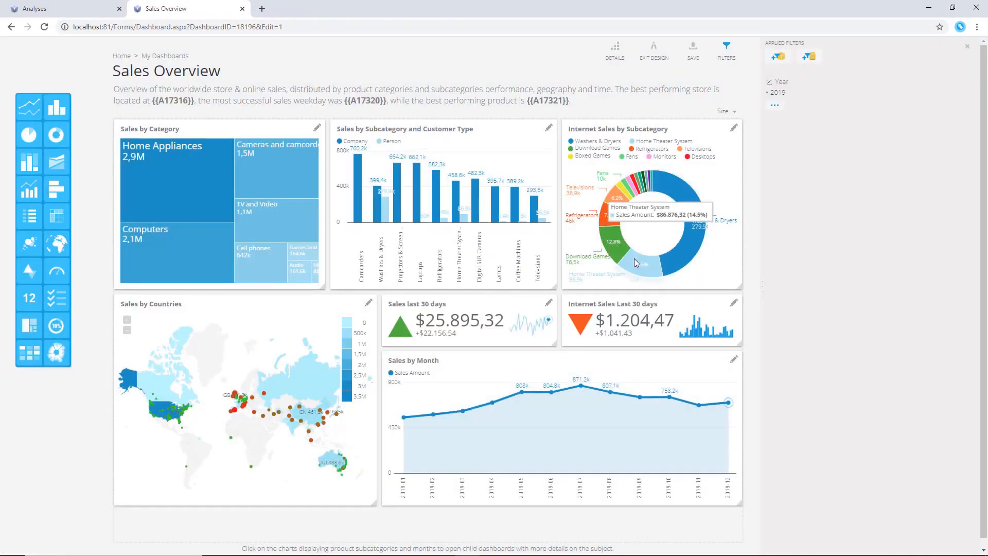
pyautogui.click(653, 56)
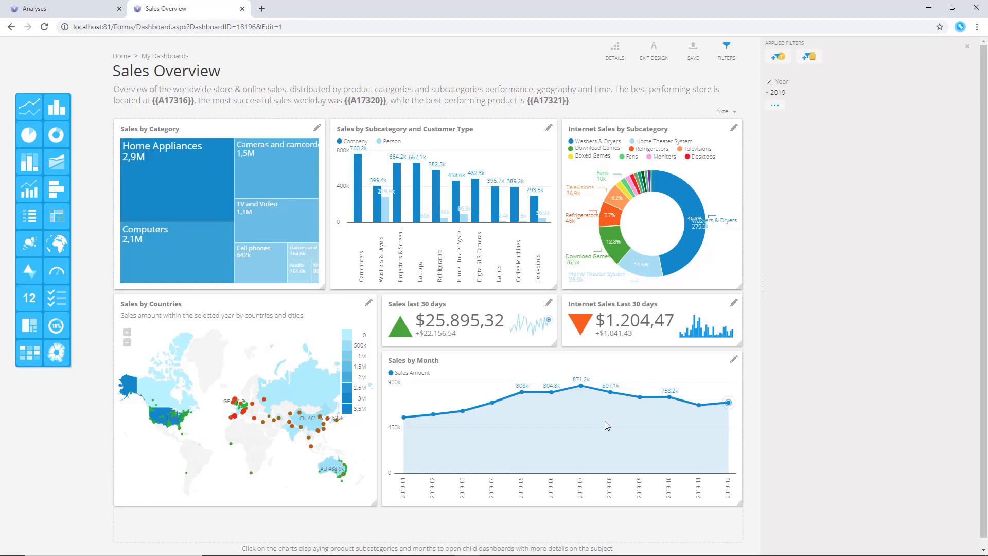
# Set the Sales by Category tile's caching to 30 minutes
pyautogui.click(318, 128)
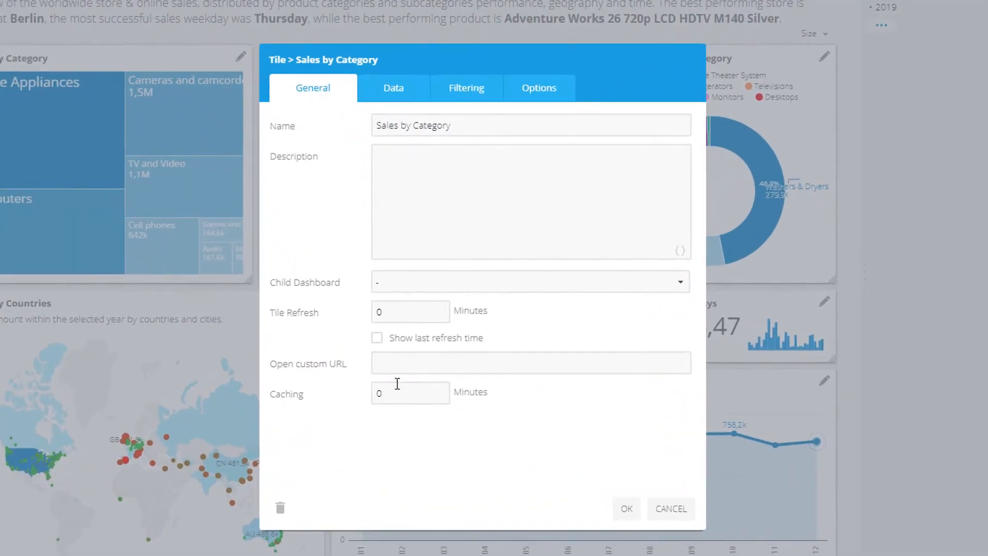
pyautogui.doubleClick(394, 394)
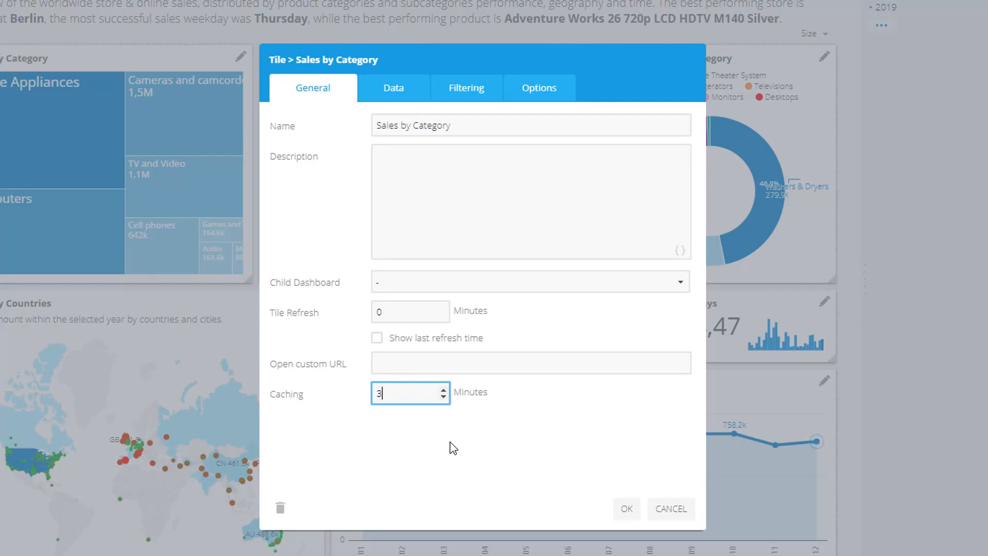
pyautogui.moveTo(408, 395); pyautogui.dragTo(354, 400)
pyautogui.click(624, 509)
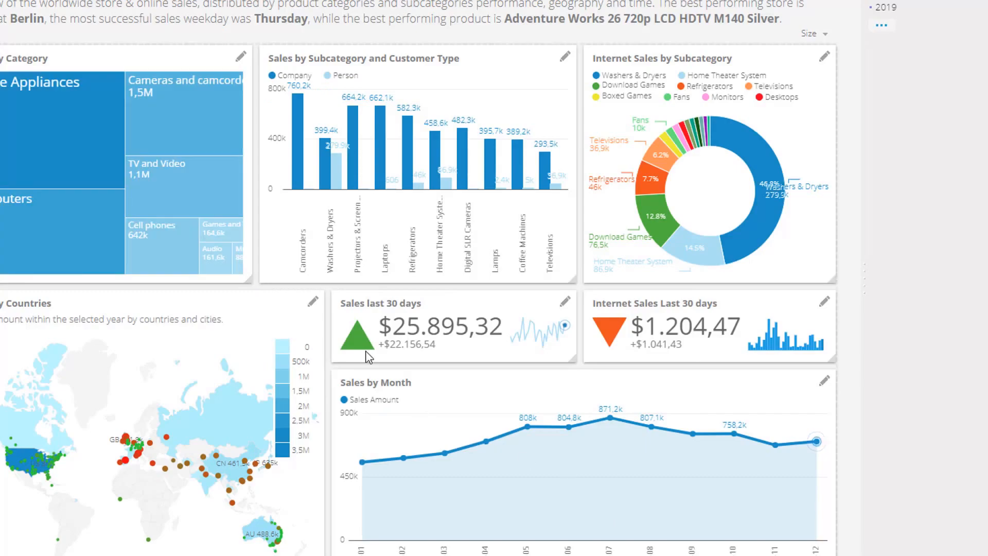
# Set the Sales by Countries tile's caching to 30 minutes
pyautogui.click(318, 308)
pyautogui.moveTo(395, 393); pyautogui.dragTo(376, 403)
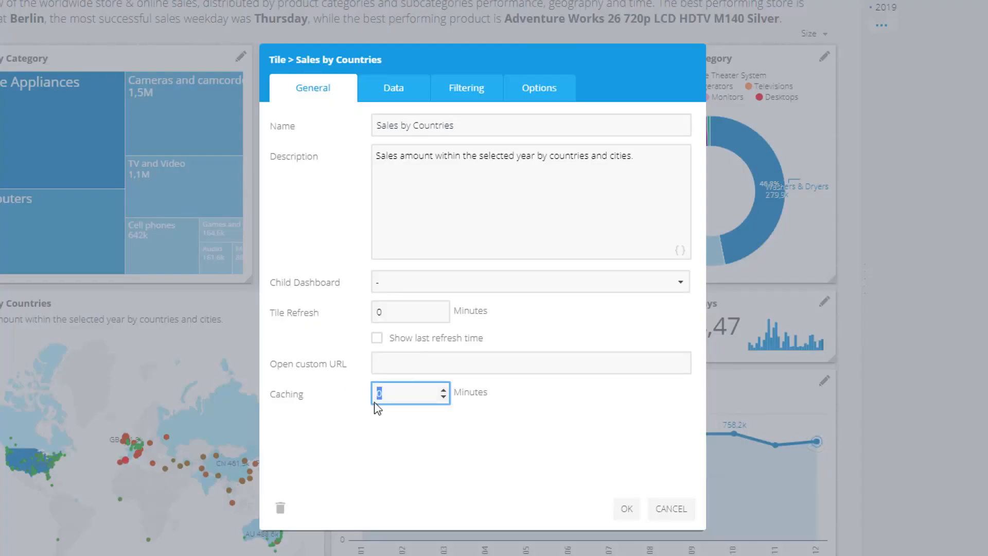
pyautogui.write('30')
pyautogui.click(625, 510)
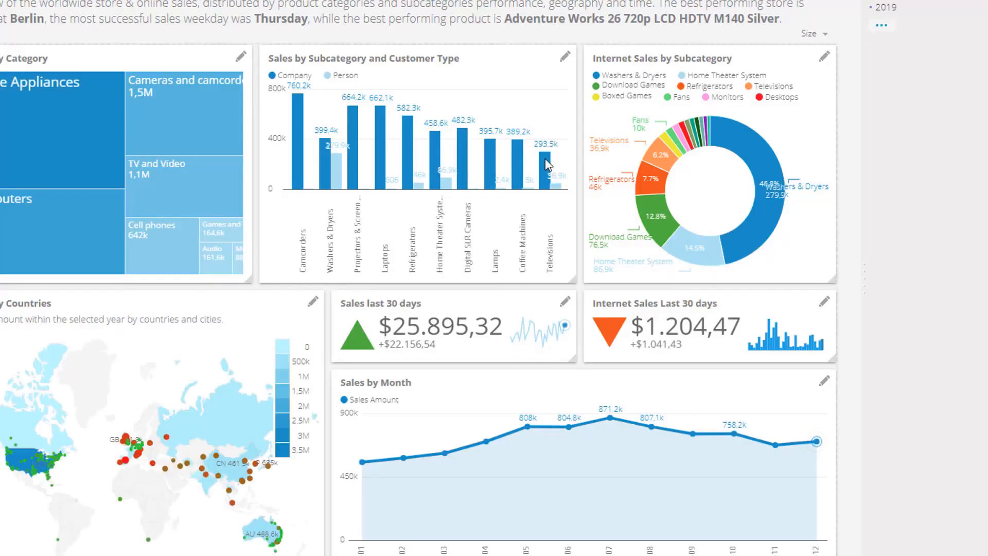
# Set the Sales by Subcategory and Customer Type tile's caching to 30 minutes
pyautogui.click(564, 59)
pyautogui.doubleClick(405, 391)
pyautogui.write('30')
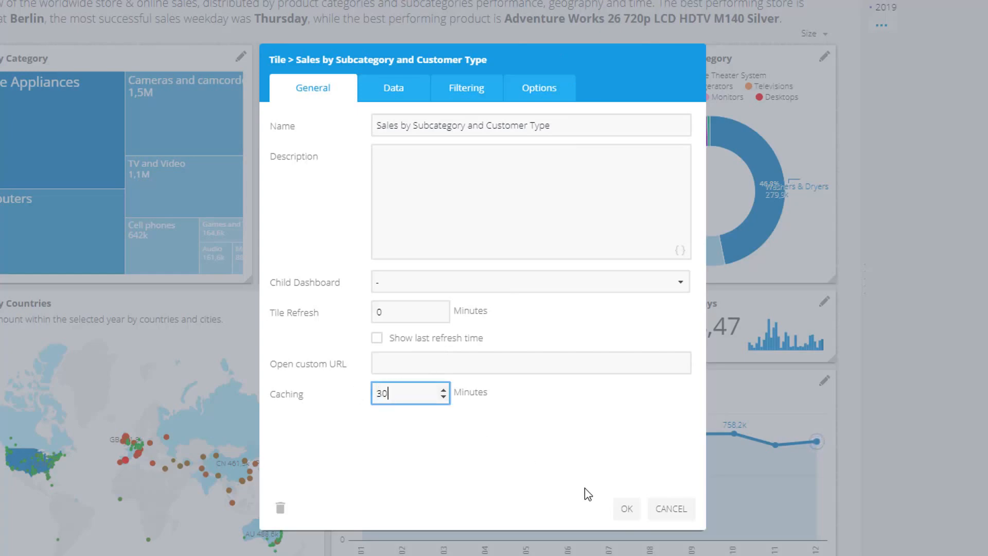
pyautogui.click(626, 507)
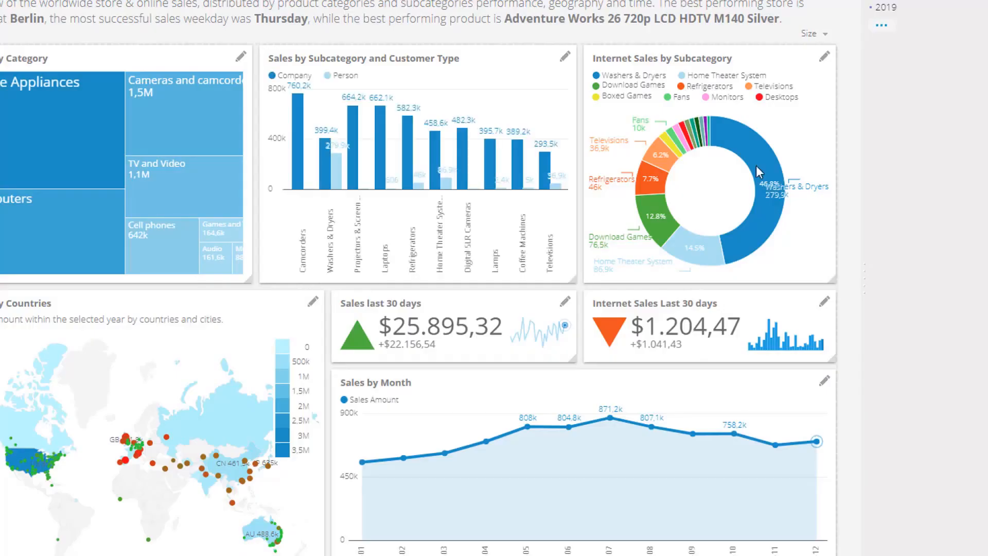
# Set the Internet Sales by Subcategory tile's caching to 30 minutes
pyautogui.click(824, 56)
pyautogui.doubleClick(395, 393)
pyautogui.write('30')
pyautogui.click(627, 509)
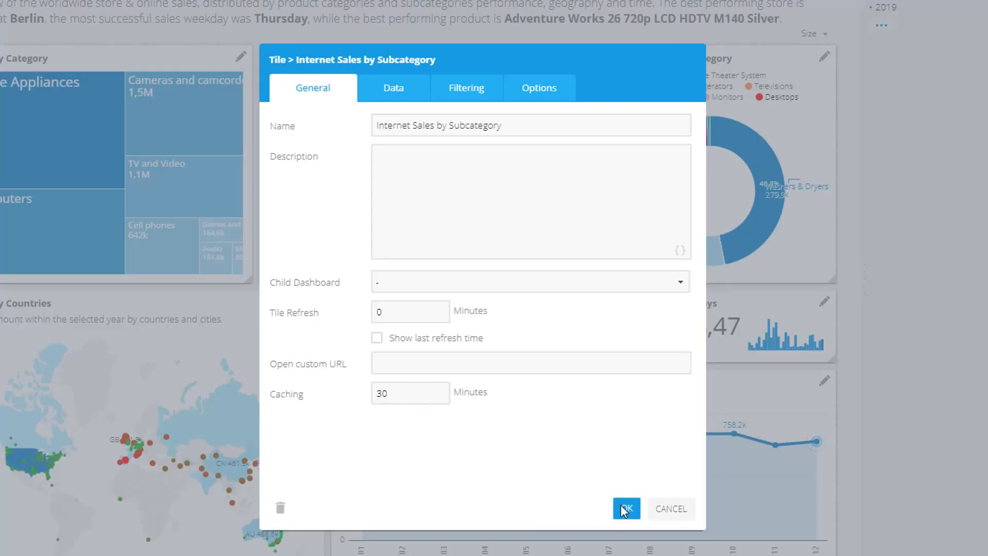
# Set the Sales last 30 days tile's caching to 30 minutes
pyautogui.click(564, 307)
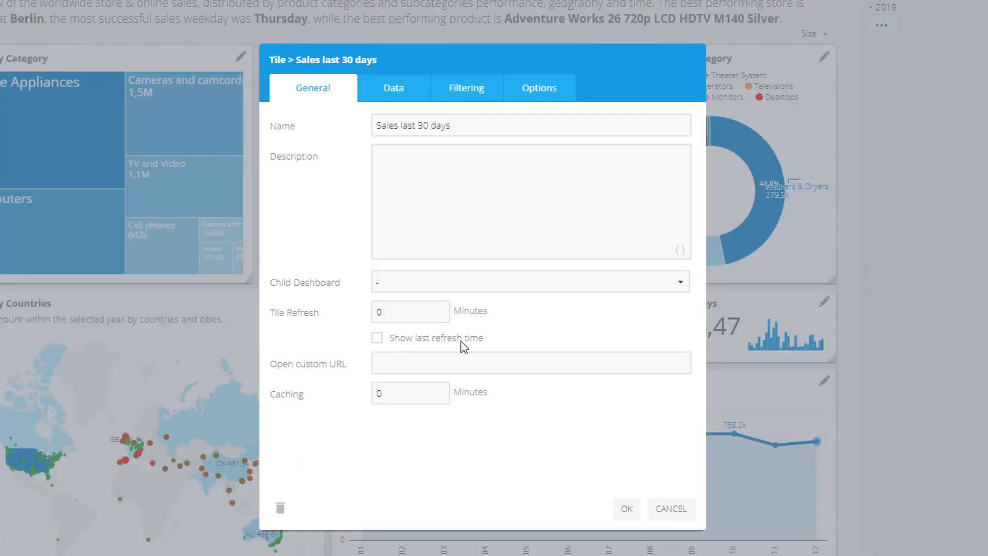
pyautogui.doubleClick(400, 391)
pyautogui.write('30')
pyautogui.click(627, 510)
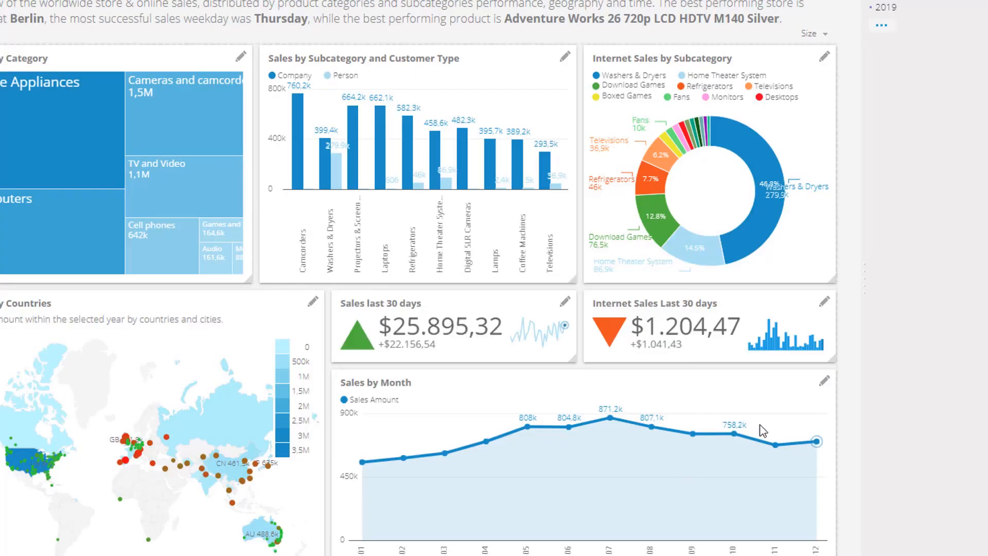
# Set the Internet Sales Last 30 days tile's caching to 30 minutes
pyautogui.click(825, 302)
pyautogui.doubleClick(431, 400)
pyautogui.write('30')
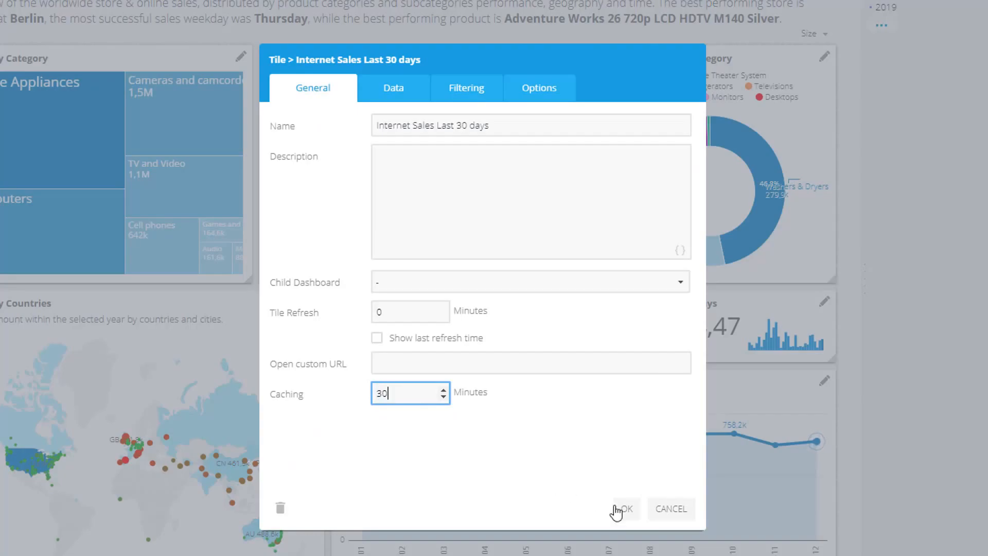
pyautogui.click(626, 509)
# Set the Sales by Month tile's caching to 30 minutes
pyautogui.click(821, 384)
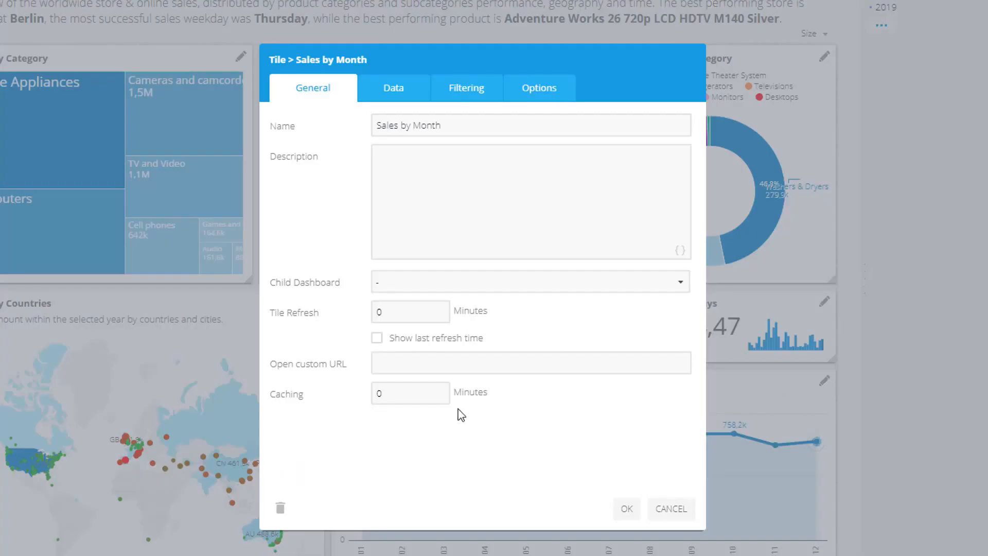
pyautogui.doubleClick(382, 394)
pyautogui.write('30')
pyautogui.click(627, 509)
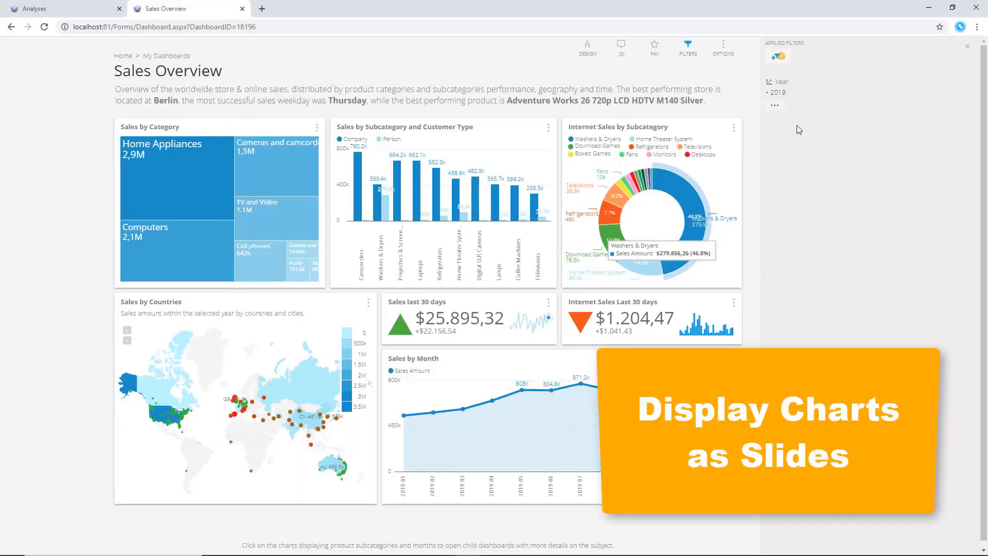
# Present the dashboard as fullscreen slides and close the slideshow tab
pyautogui.click(723, 51)
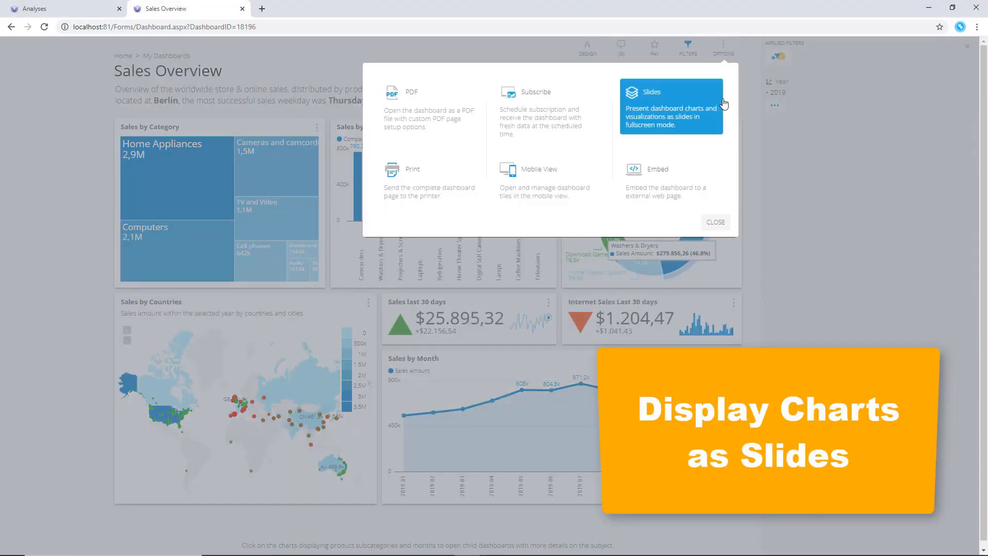
pyautogui.click(713, 125)
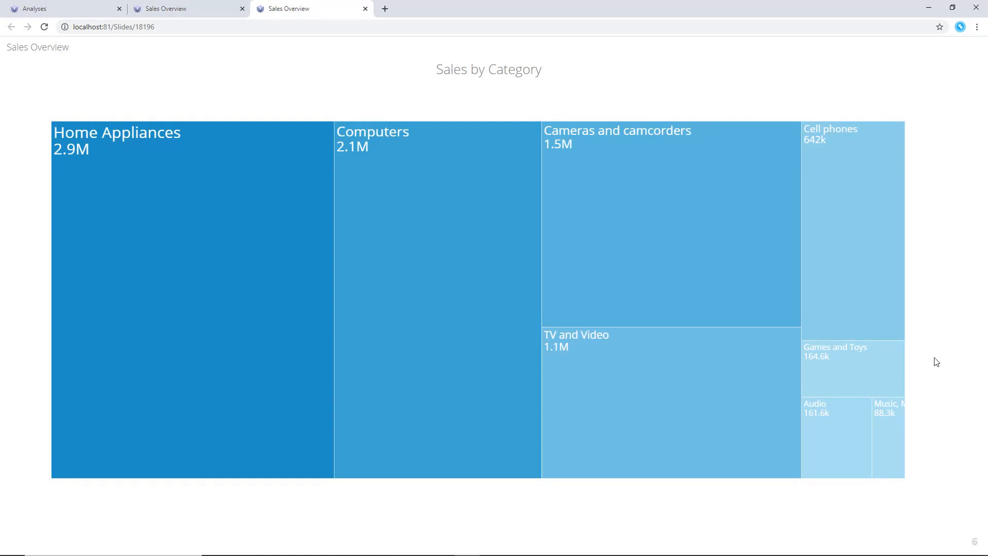
pyautogui.hotkey('ctrl', 'w')
# Set the dashboard's slide delay to 30 seconds in the dashboard details
pyautogui.click(616, 52)
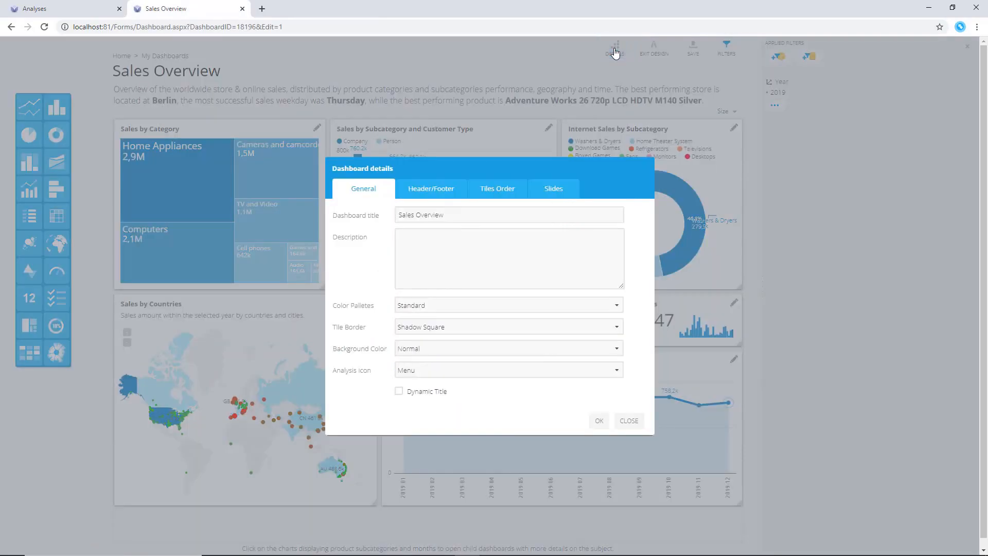
pyautogui.click(558, 190)
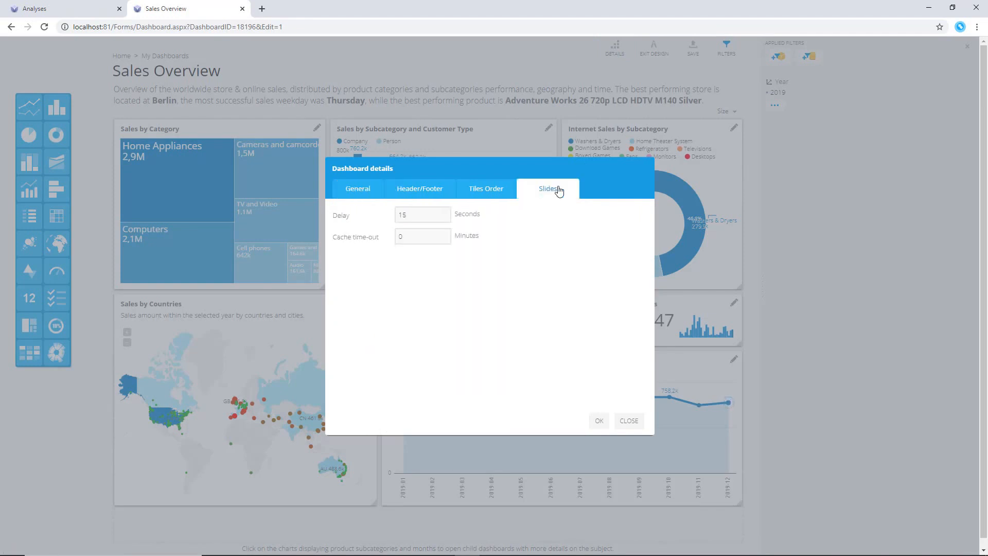
pyautogui.doubleClick(418, 218)
pyautogui.click(447, 236)
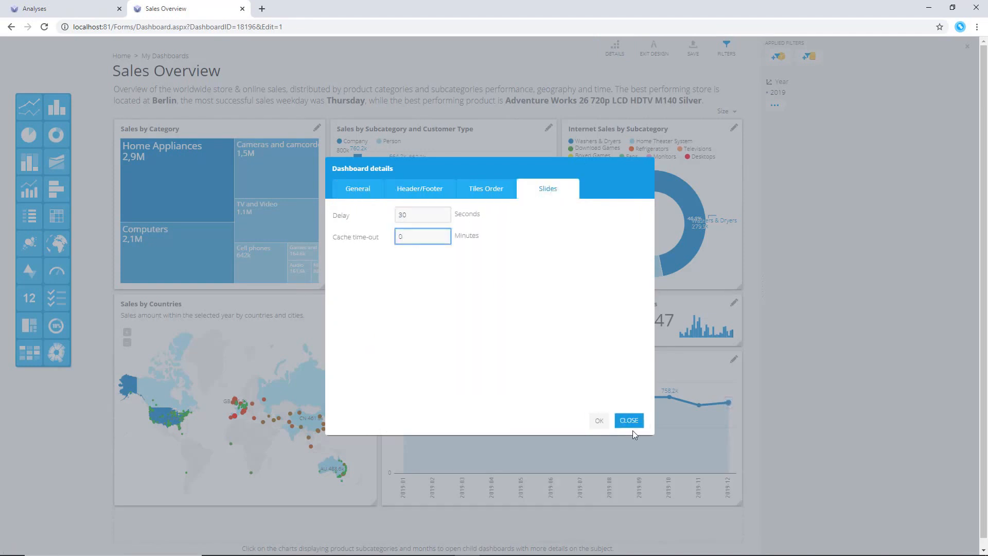
pyautogui.click(600, 421)
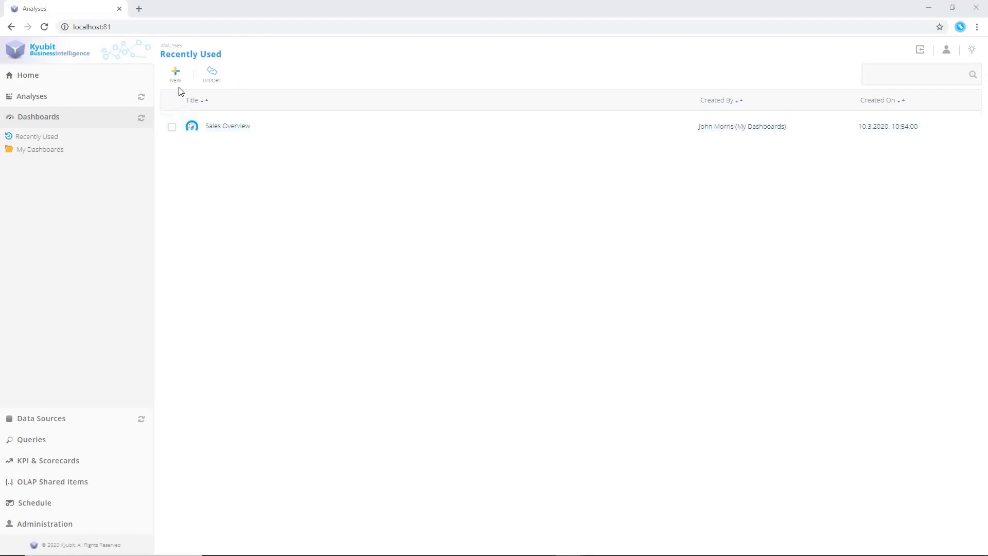
# Create a new dashboard folder named Sales
pyautogui.click(163, 62)
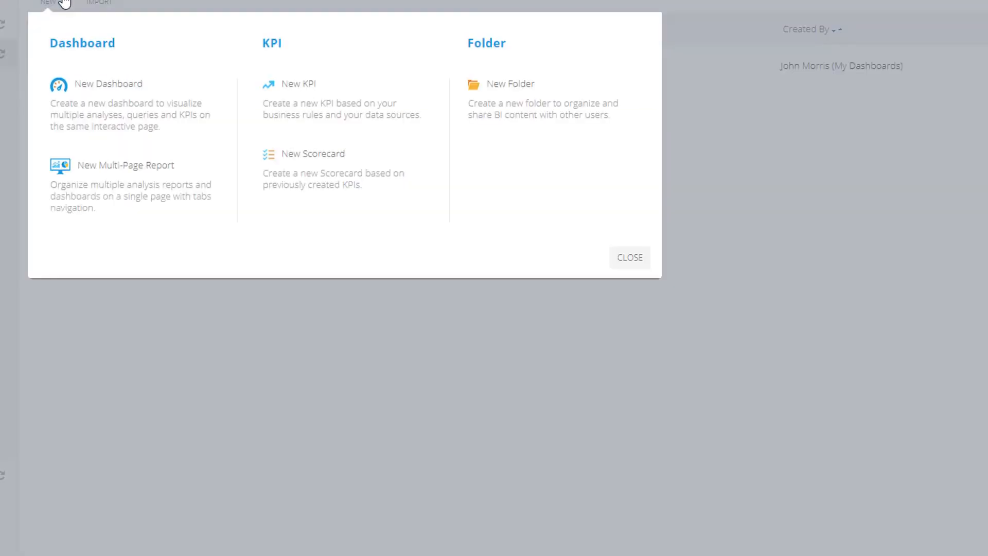
pyautogui.click(562, 115)
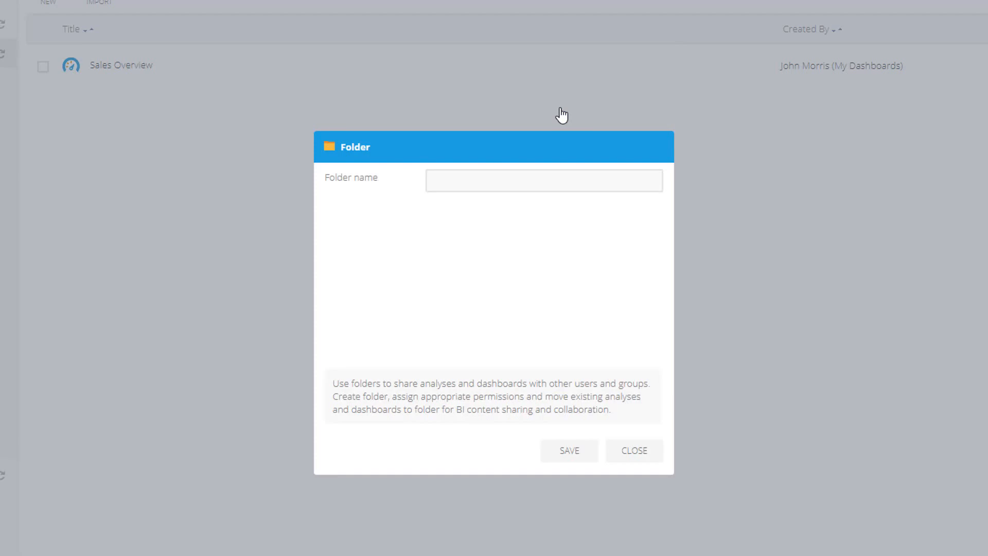
pyautogui.click(542, 185)
pyautogui.write('Sales')
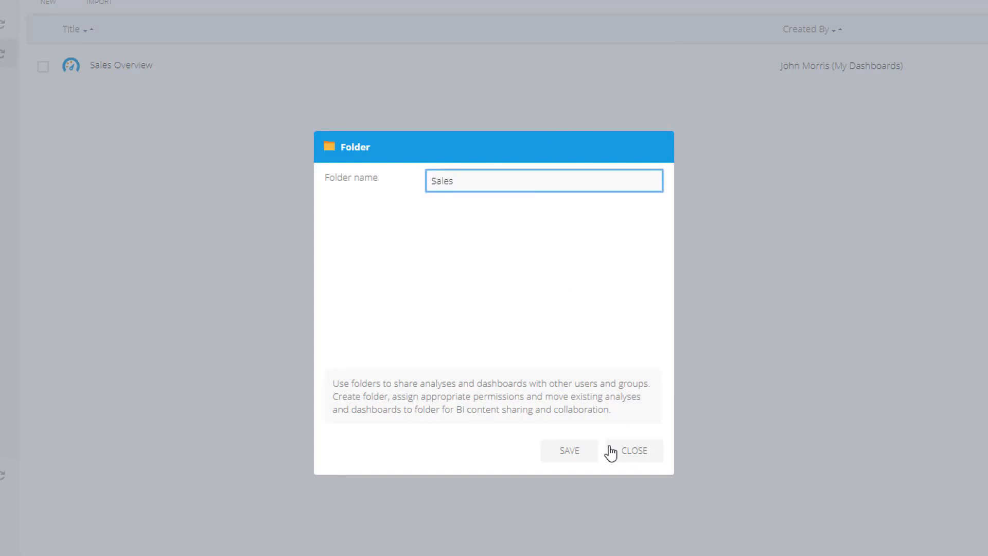
pyautogui.click(570, 453)
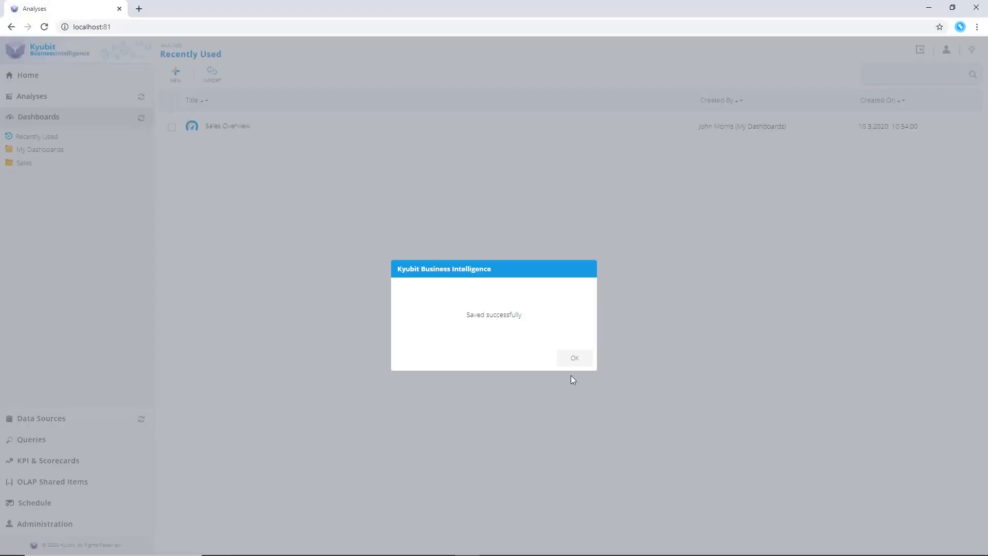
pyautogui.click(575, 360)
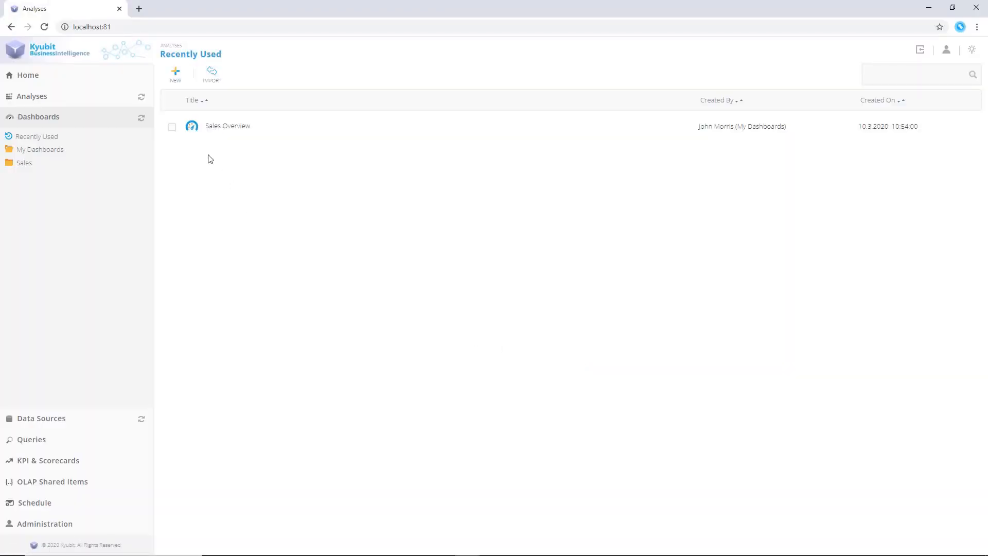
# Move the Sales Overview dashboard into the Sales folder
pyautogui.click(172, 127)
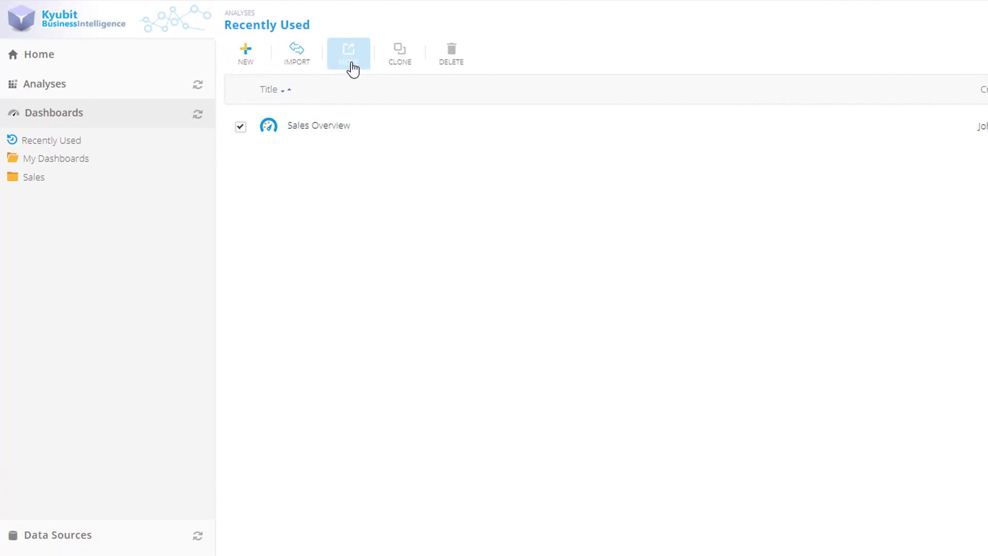
pyautogui.click(353, 67)
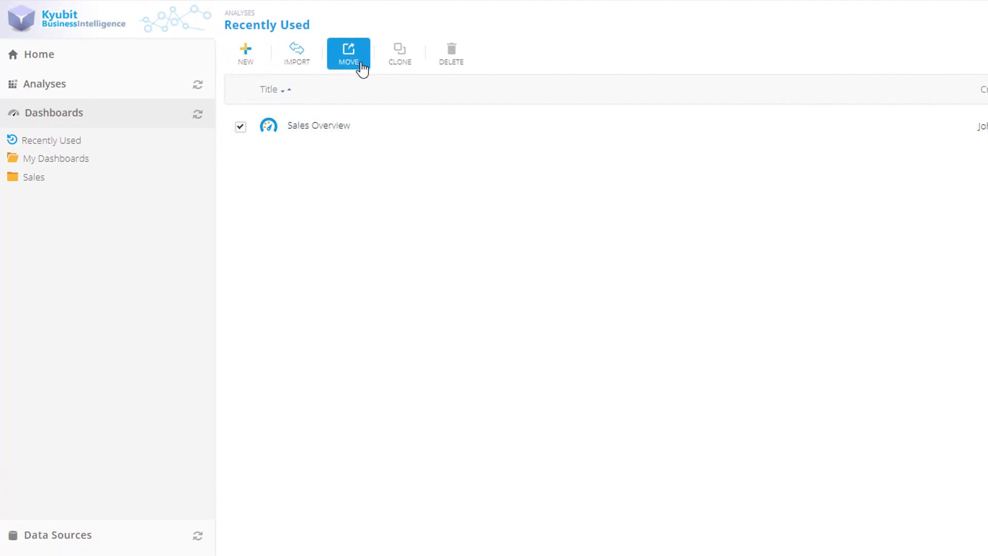
pyautogui.click(655, 363)
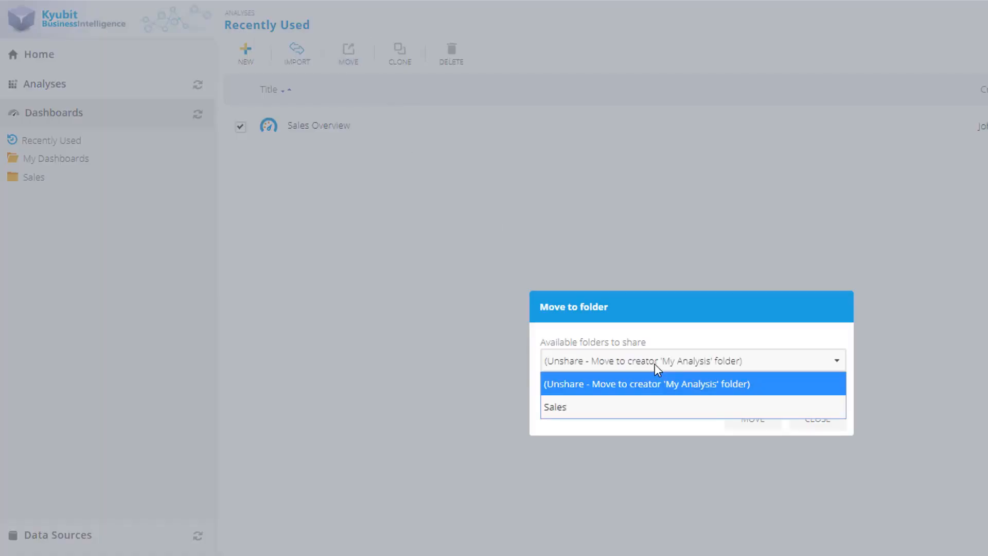
pyautogui.click(649, 407)
pyautogui.click(756, 426)
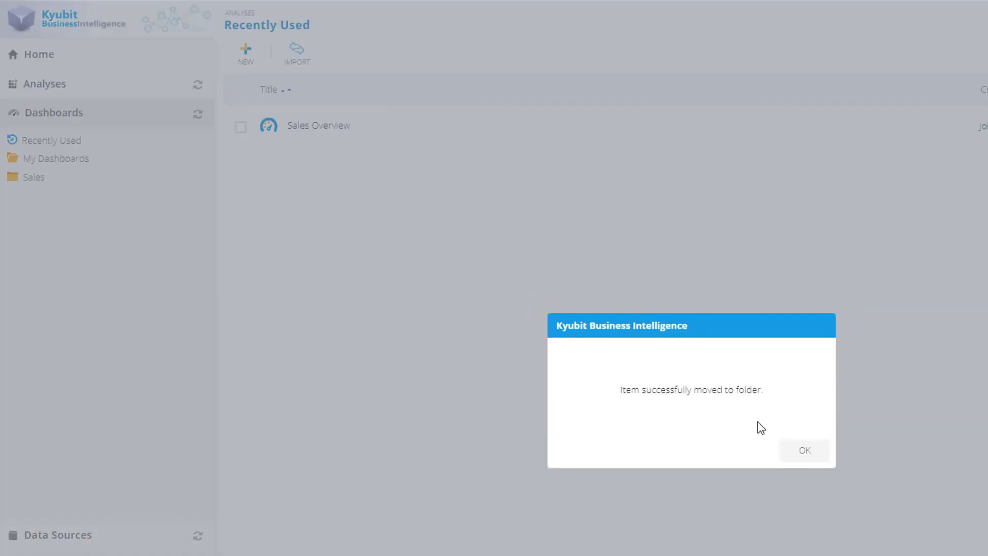
pyautogui.press('Return')
# Create a subfolder named US Sales inside the Sales folder
pyautogui.click(35, 179)
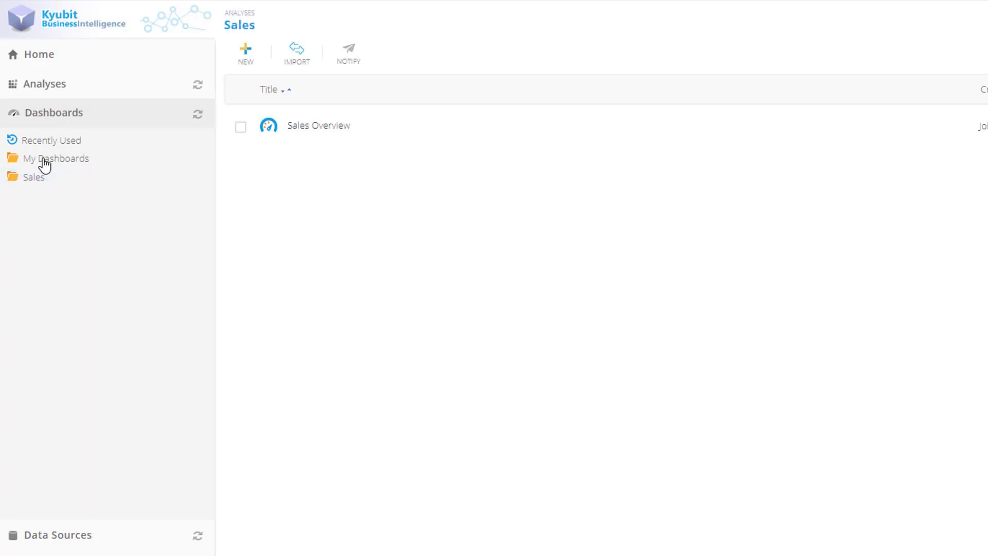
pyautogui.click(44, 160)
pyautogui.click(39, 180)
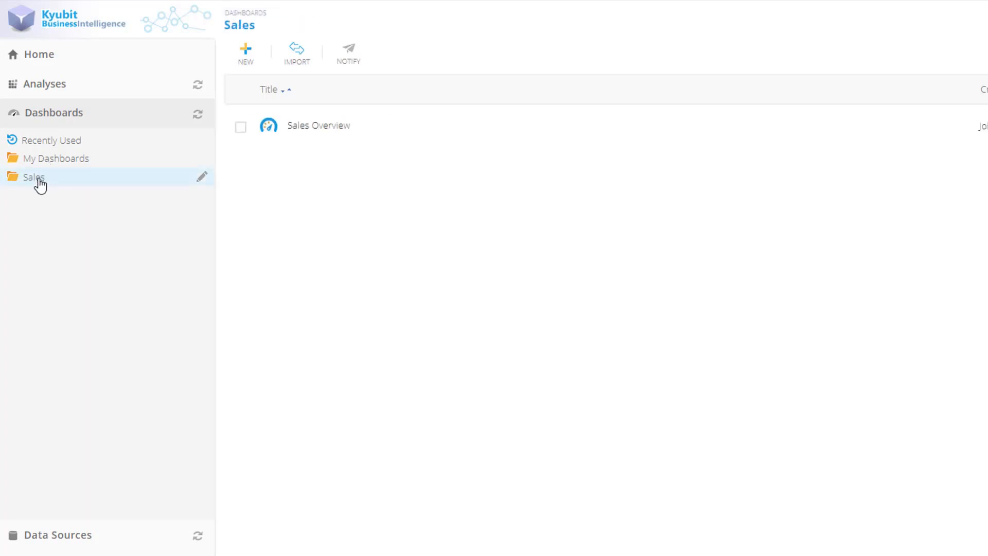
pyautogui.click(246, 53)
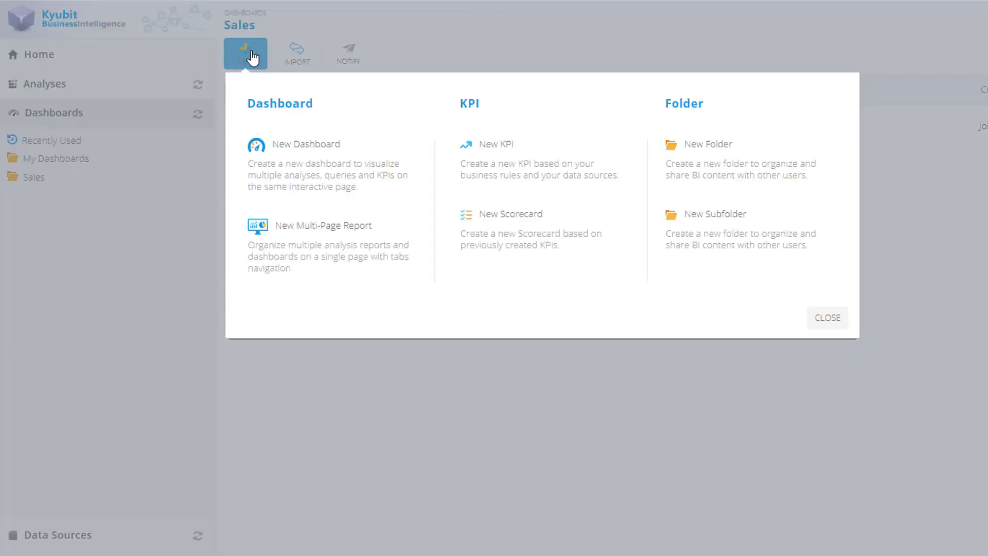
pyautogui.click(707, 236)
pyautogui.click(702, 236)
pyautogui.write('US Sa')
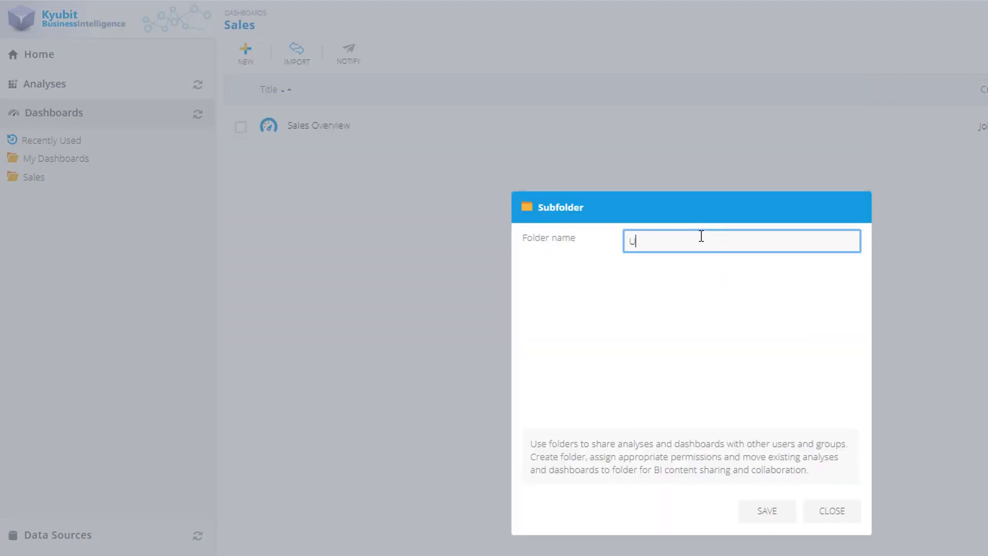
pyautogui.write('les')
pyautogui.click(769, 512)
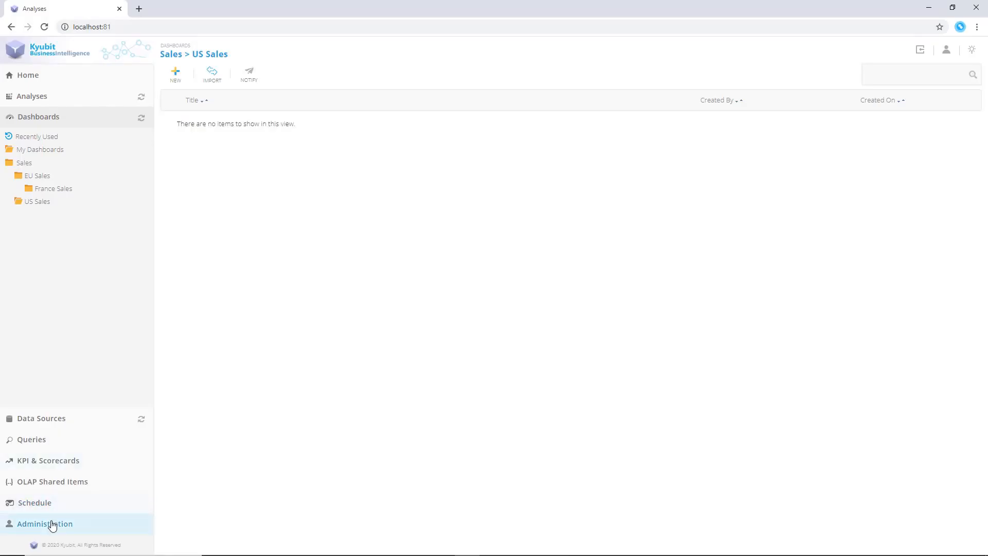
# Open the users and administrators list, start creating a user, and enter the user's real name and login name
pyautogui.click(52, 524)
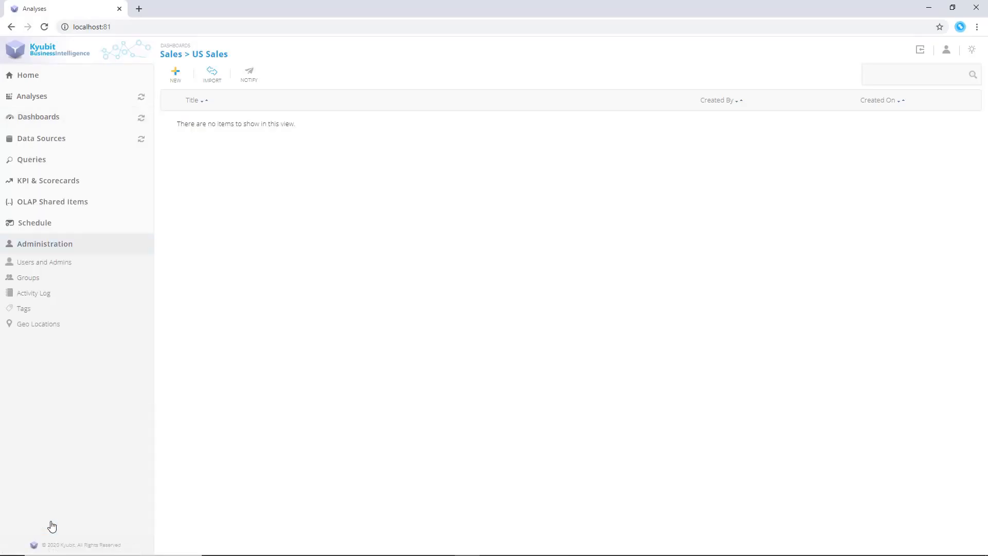
pyautogui.click(62, 267)
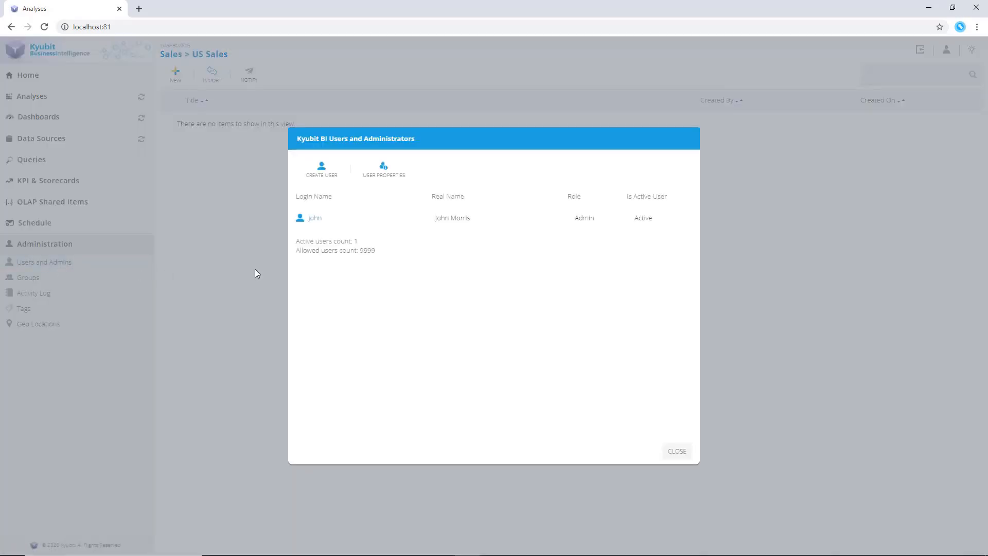
pyautogui.click(329, 177)
pyautogui.click(458, 267)
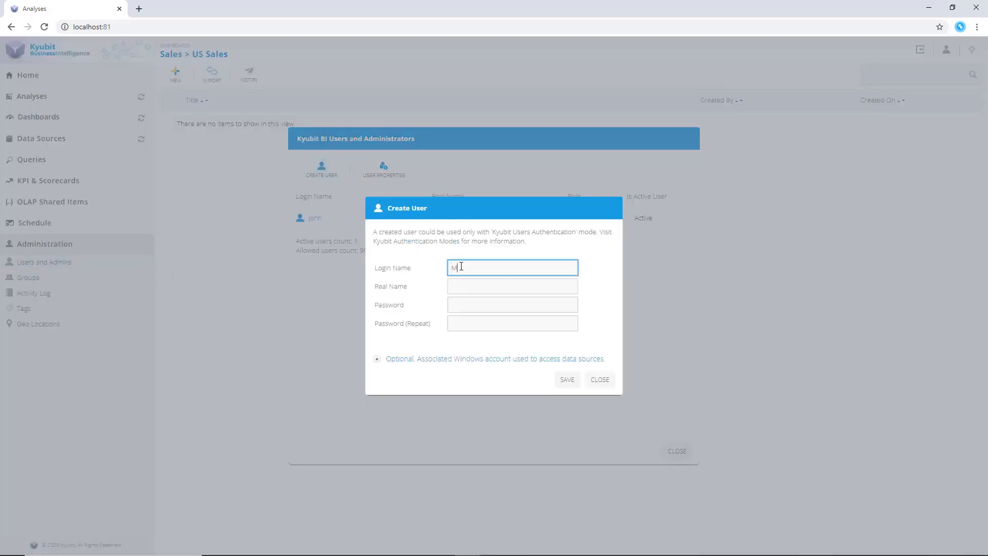
pyautogui.press('Tab')
pyautogui.click(461, 267)
pyautogui.hotkey('ctrl', 'a')
pyautogui.hotkey('ctrl', 'x')
pyautogui.click(465, 284)
pyautogui.hotkey('ctrl', 'v')
pyautogui.click(467, 273)
# Enter and repeat the new user's password, save the account, decline saving it in the browser, and close the users list
pyautogui.click(468, 303)
pyautogui.write('••••••••••')
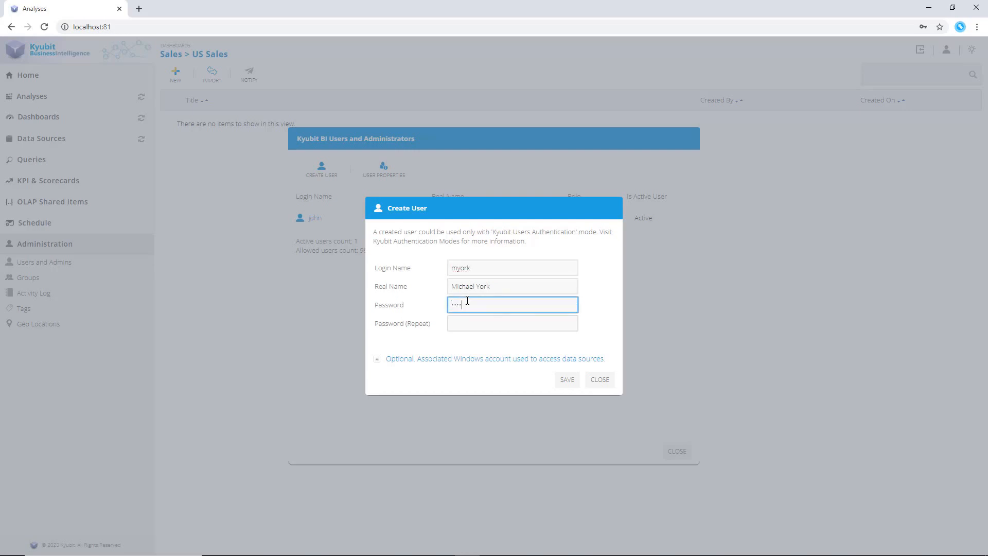
pyautogui.press('Tab')
pyautogui.write('••••••••••')
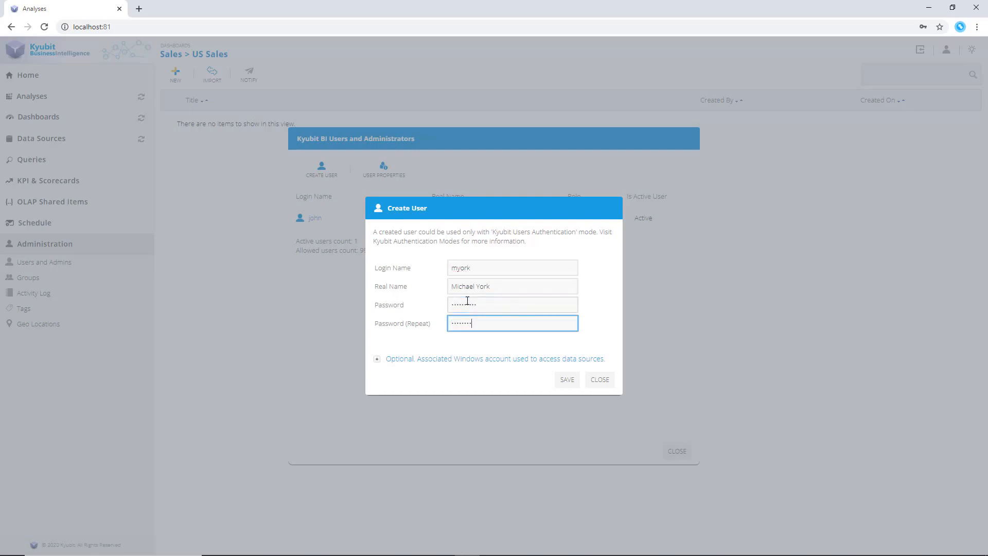
pyautogui.click(568, 379)
pyautogui.click(575, 358)
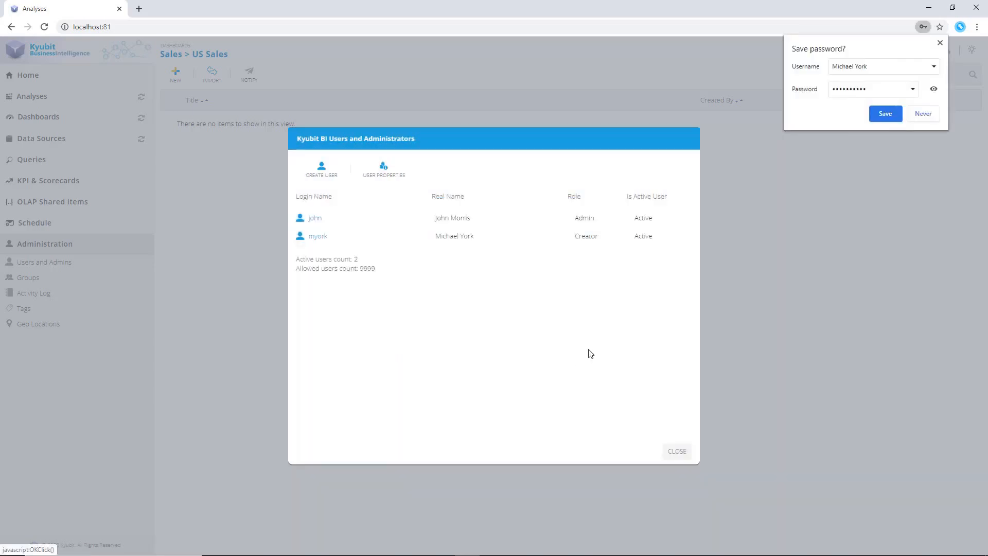
pyautogui.click(924, 114)
pyautogui.click(677, 451)
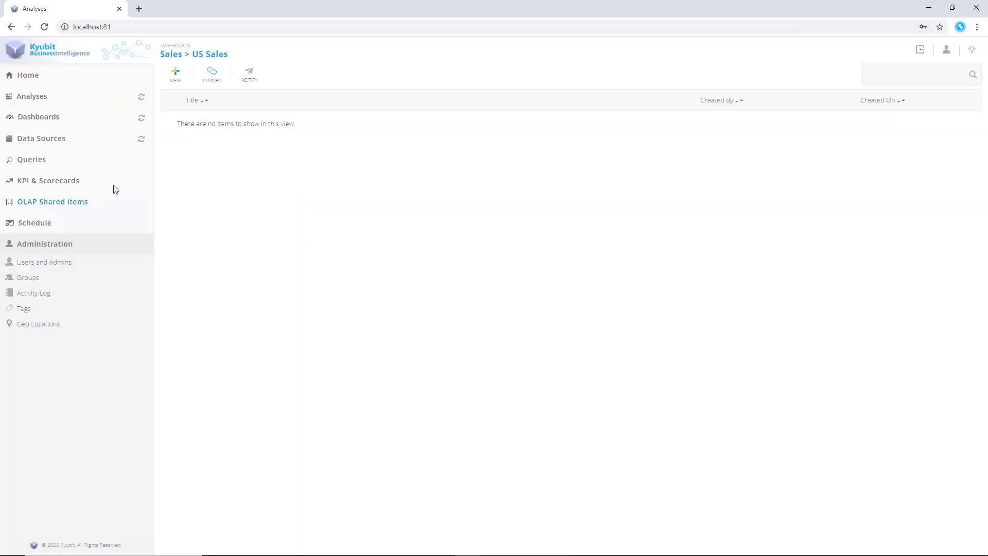
# Open the Sales folder's permissions and grant the new user read/write access to it
pyautogui.click(46, 117)
pyautogui.click(144, 166)
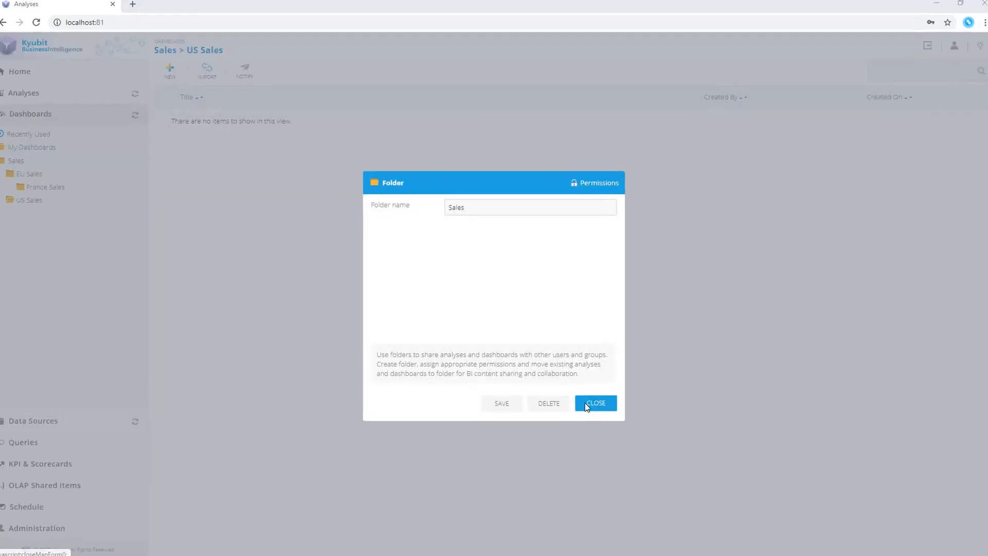
pyautogui.click(644, 152)
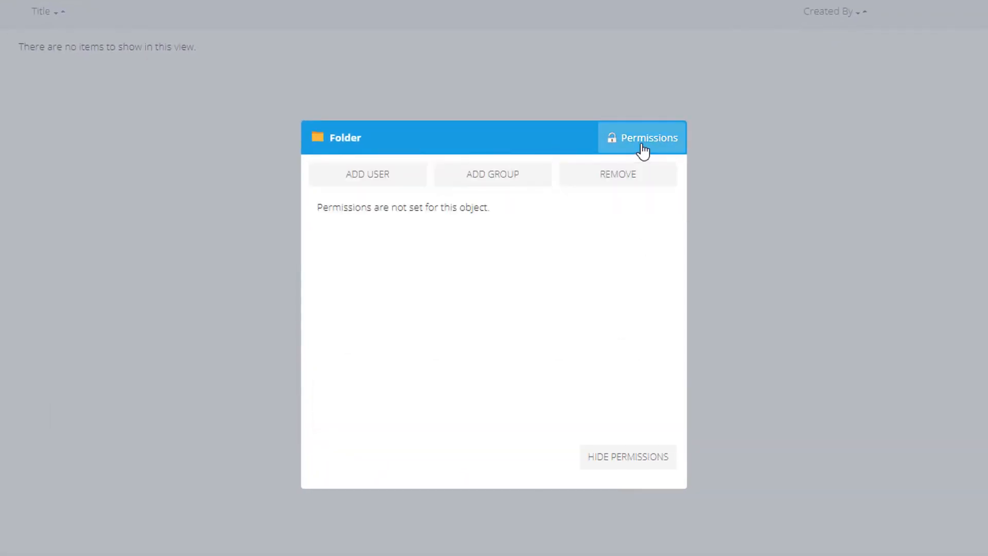
pyautogui.click(373, 177)
pyautogui.click(372, 147)
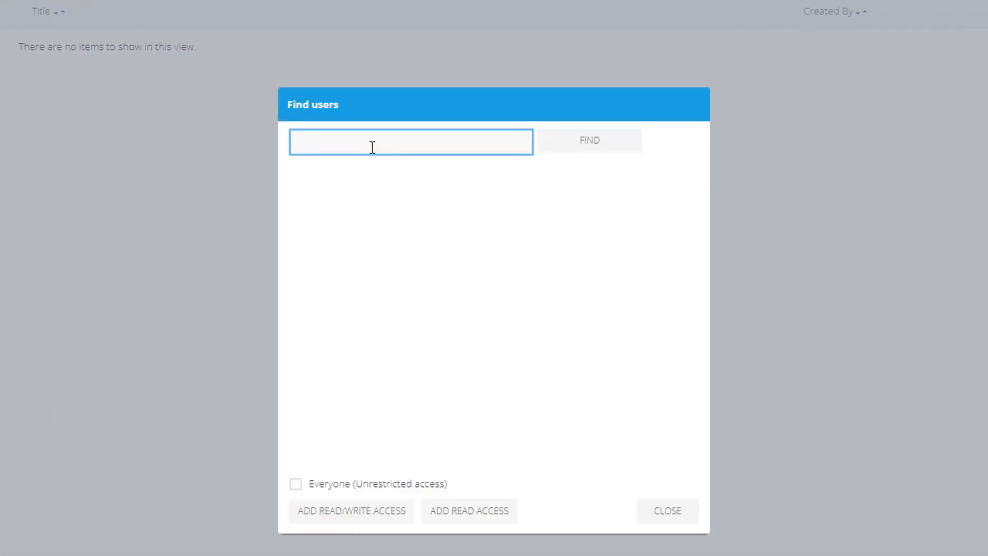
pyautogui.write('mi')
pyautogui.click(607, 148)
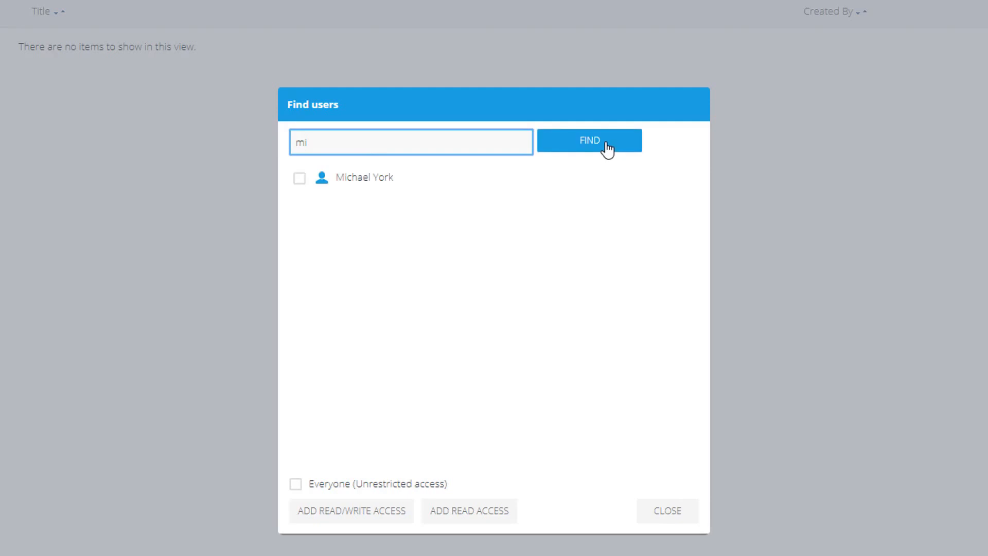
pyautogui.click(299, 178)
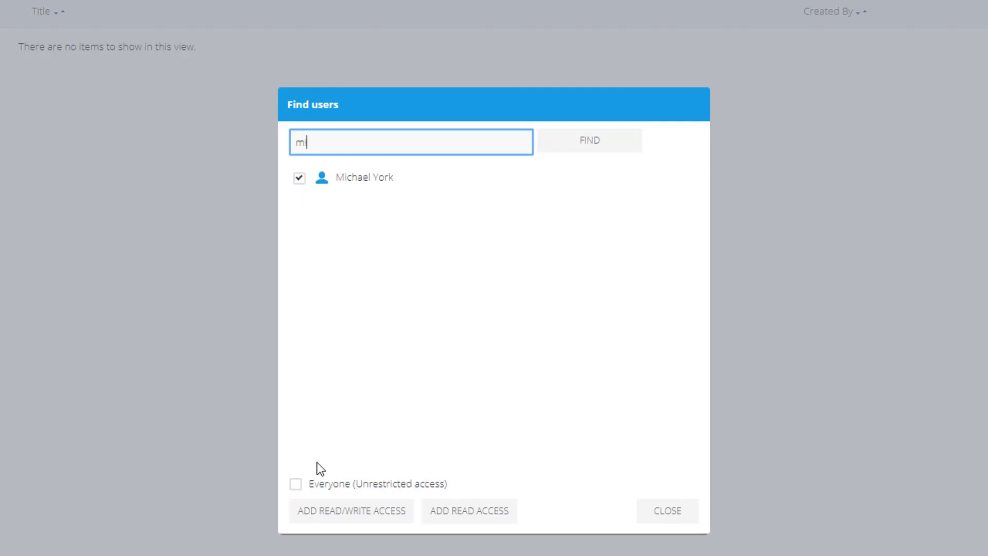
pyautogui.click(325, 516)
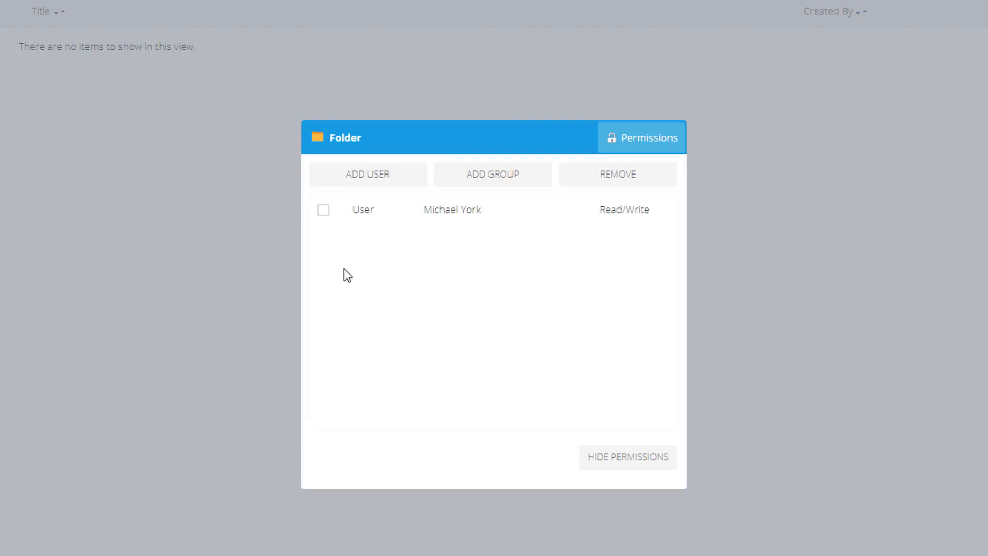
# Give Everyone (Unrestricted access) read access to the Sales folder
pyautogui.click(339, 180)
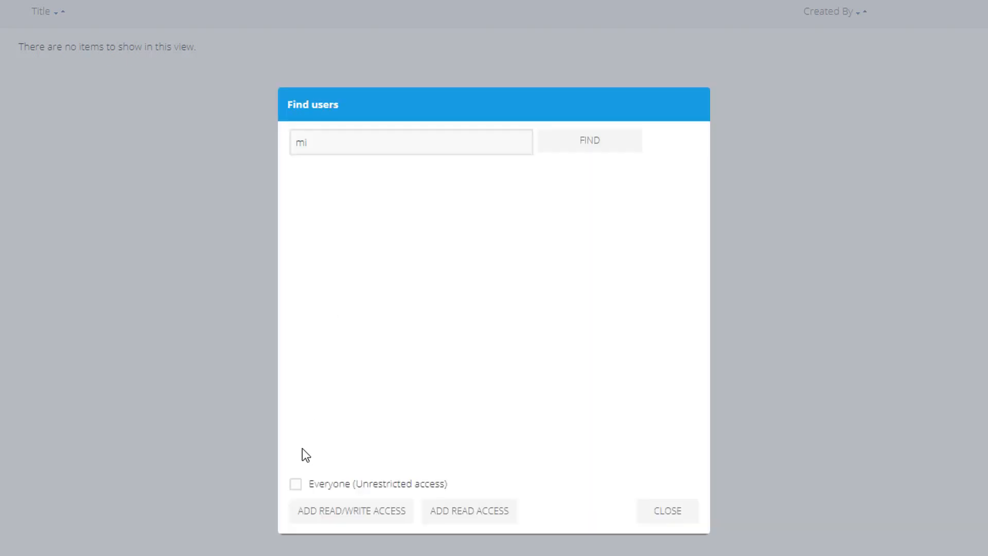
pyautogui.click(296, 484)
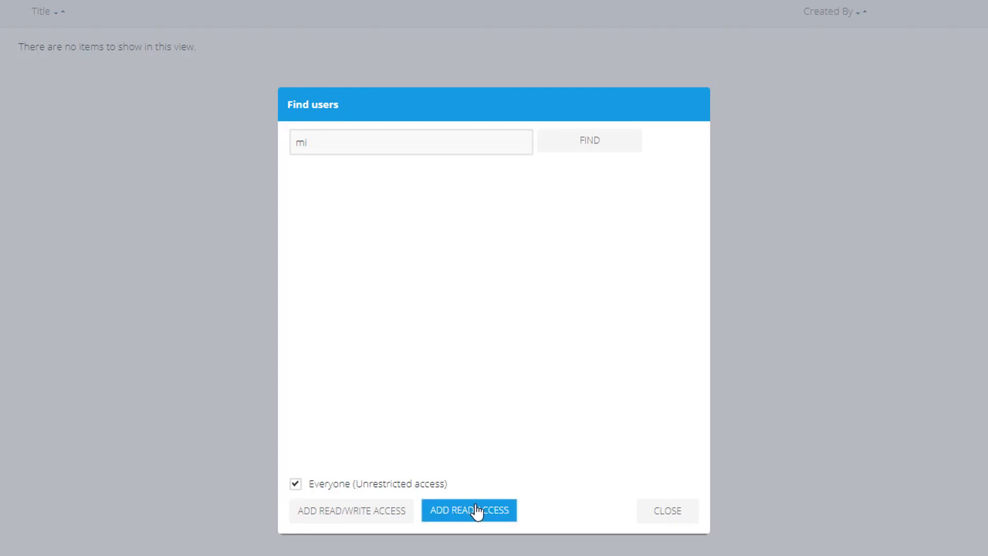
pyautogui.click(684, 519)
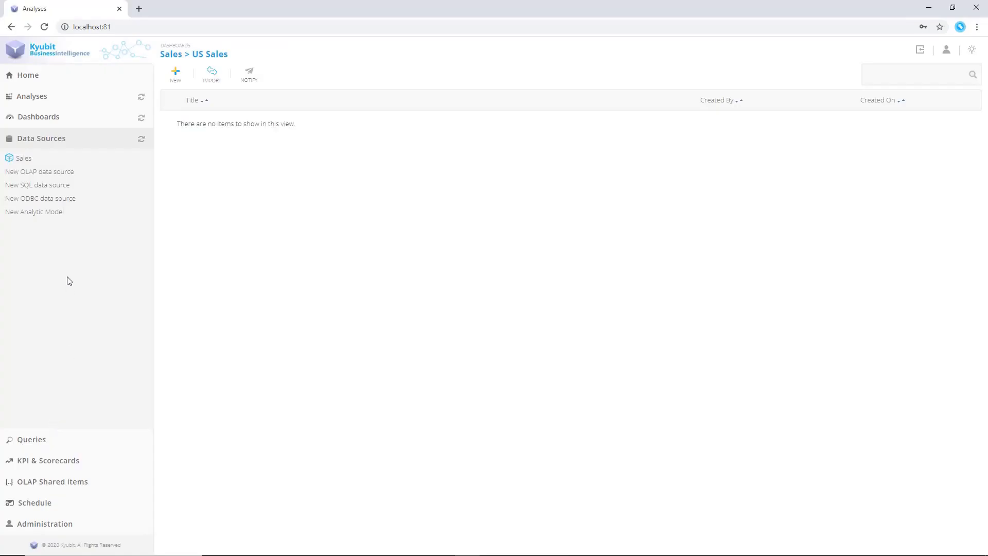
# Open the Sales data source and browse the columns on its Data view
pyautogui.click(28, 164)
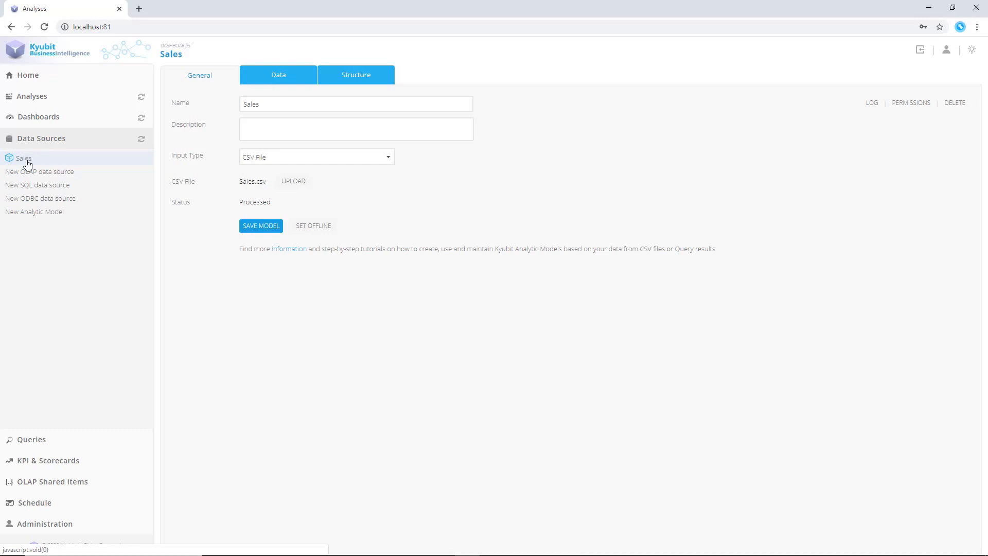
pyautogui.click(279, 79)
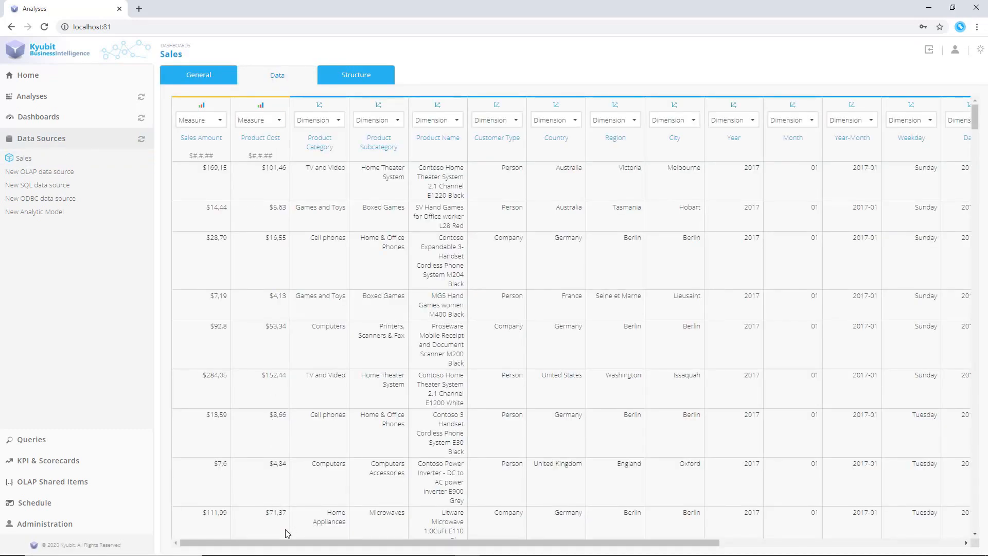
pyautogui.moveTo(288, 545); pyautogui.dragTo(532, 515)
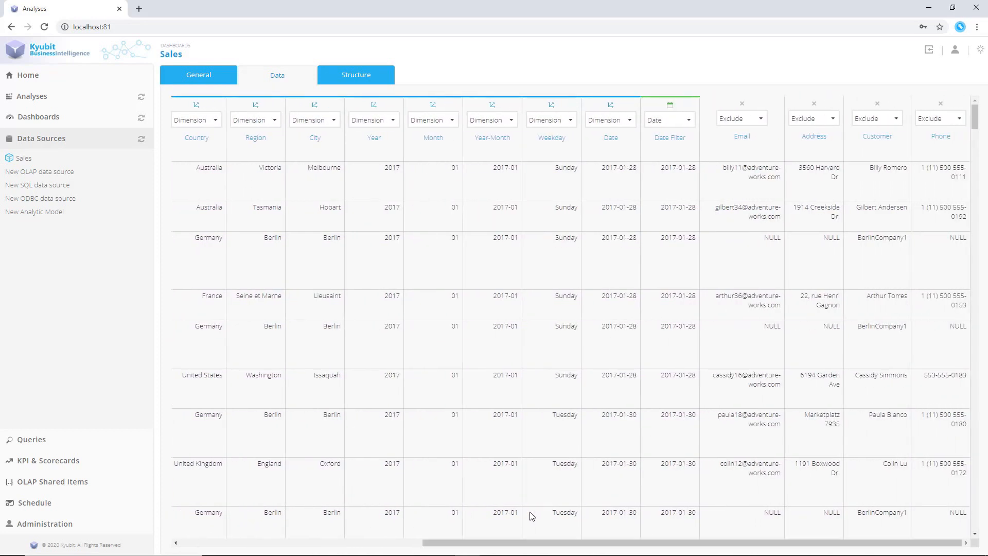
# Create a new job titled Sales Data Processing that processes the Sales analytic model
pyautogui.click(36, 503)
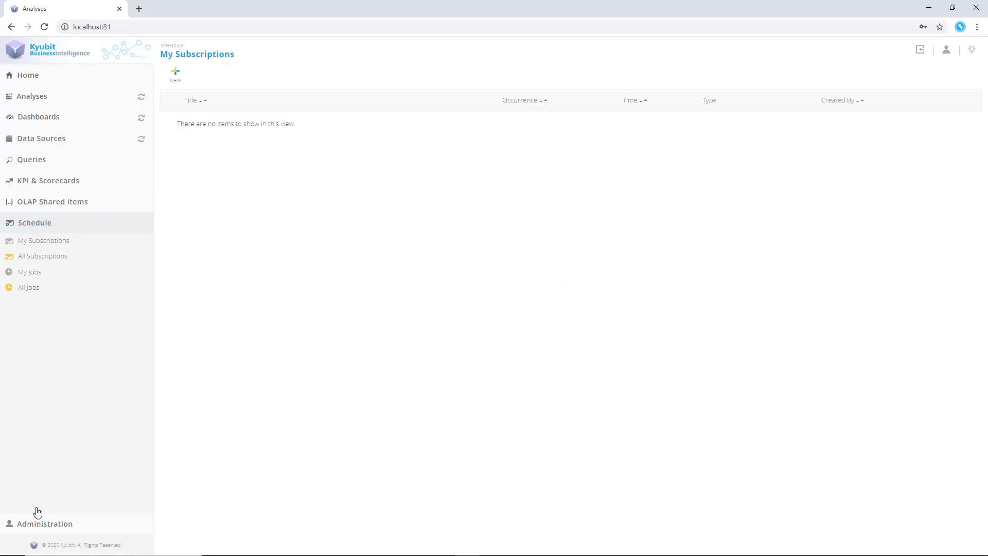
pyautogui.click(177, 81)
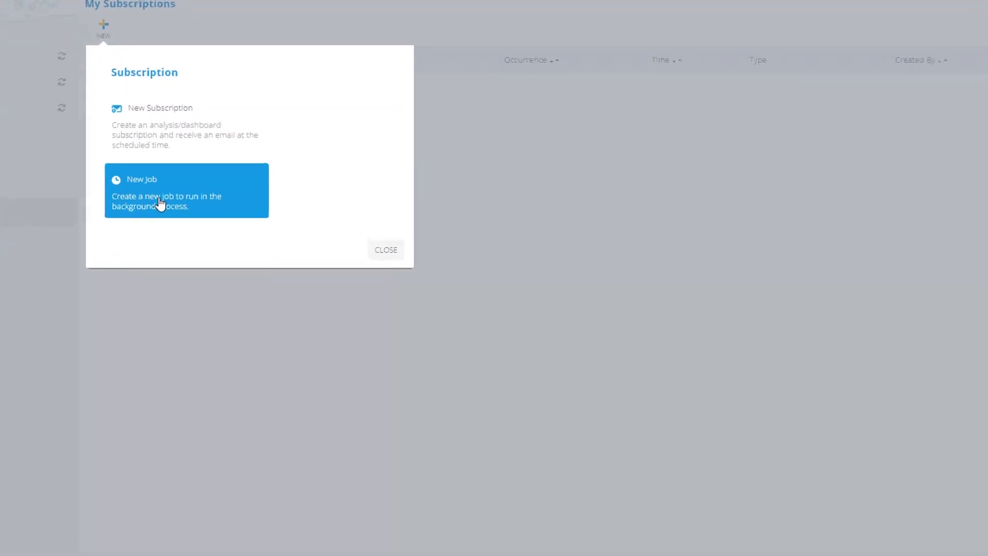
pyautogui.click(160, 204)
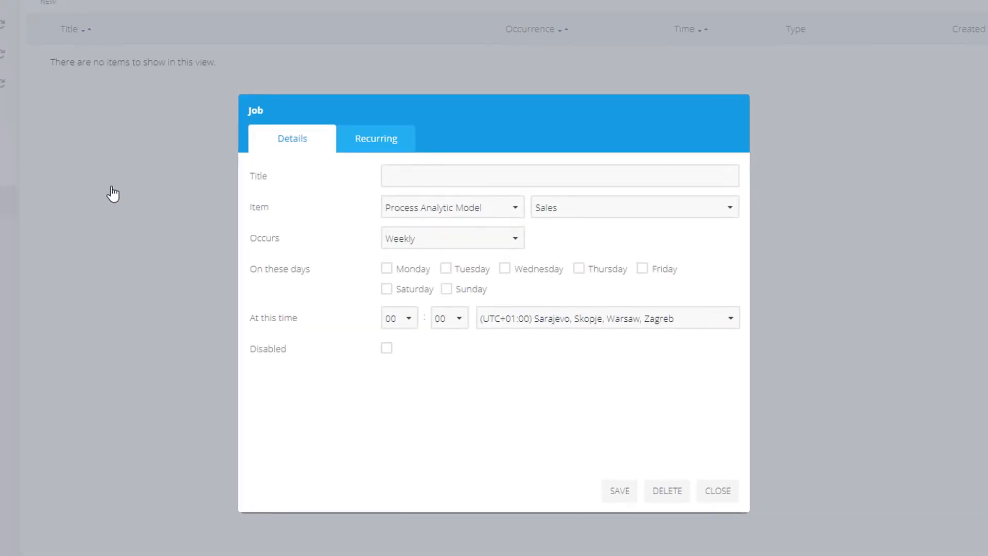
pyautogui.click(478, 176)
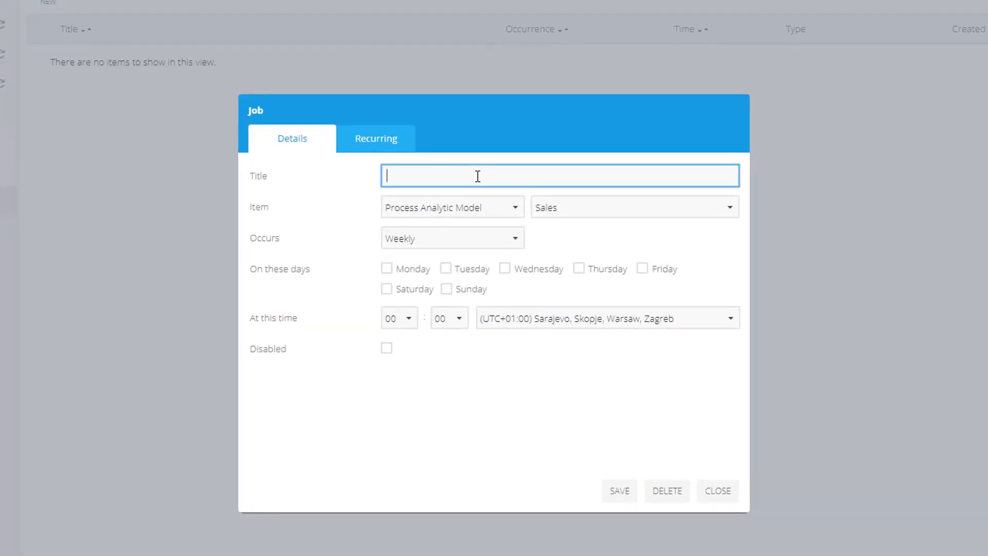
pyautogui.write('Sales Data Processing')
pyautogui.click(542, 209)
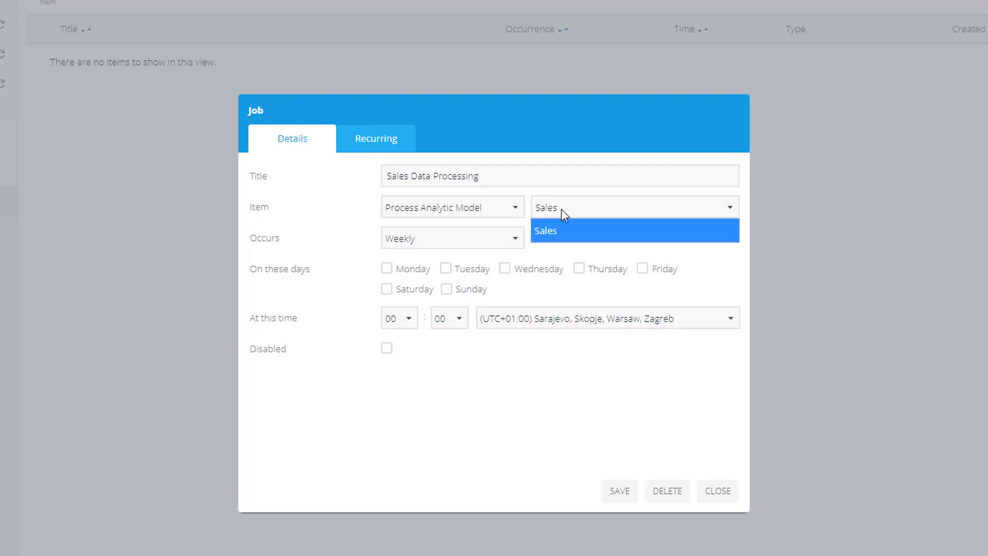
pyautogui.click(536, 222)
# Review the job's occurrence options Monthly, Quarterly and Once before returning to Weekly
pyautogui.click(517, 239)
pyautogui.click(497, 291)
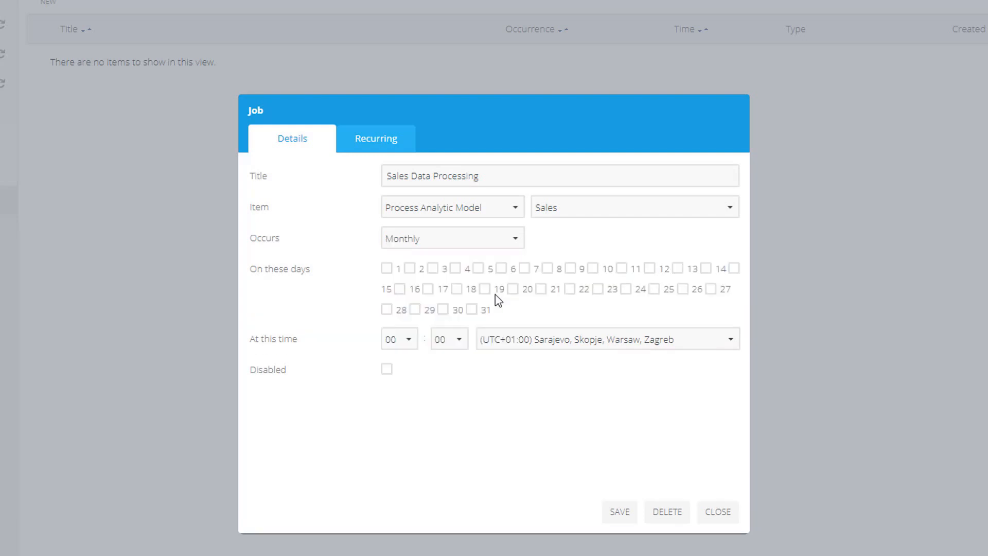
pyautogui.click(522, 244)
pyautogui.click(502, 257)
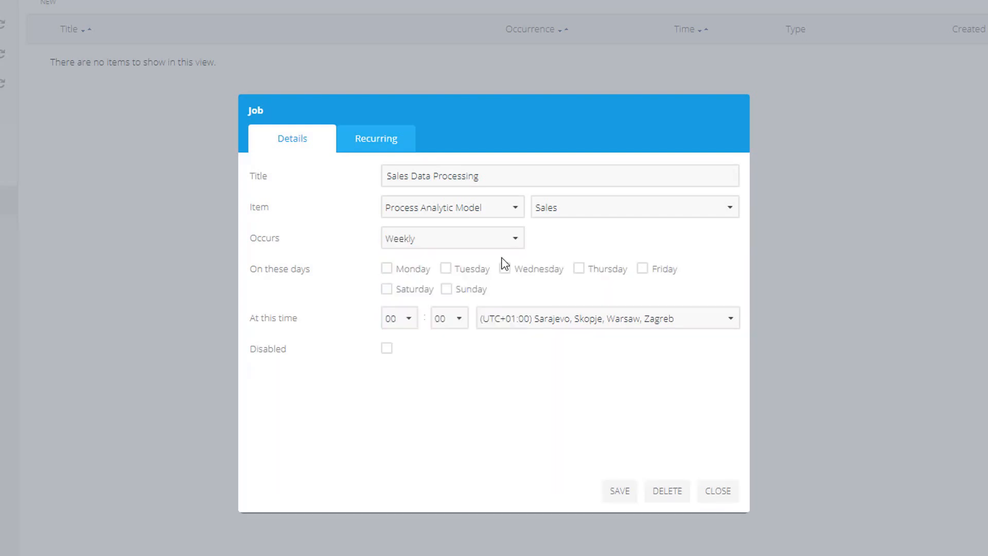
pyautogui.click(517, 242)
pyautogui.click(497, 305)
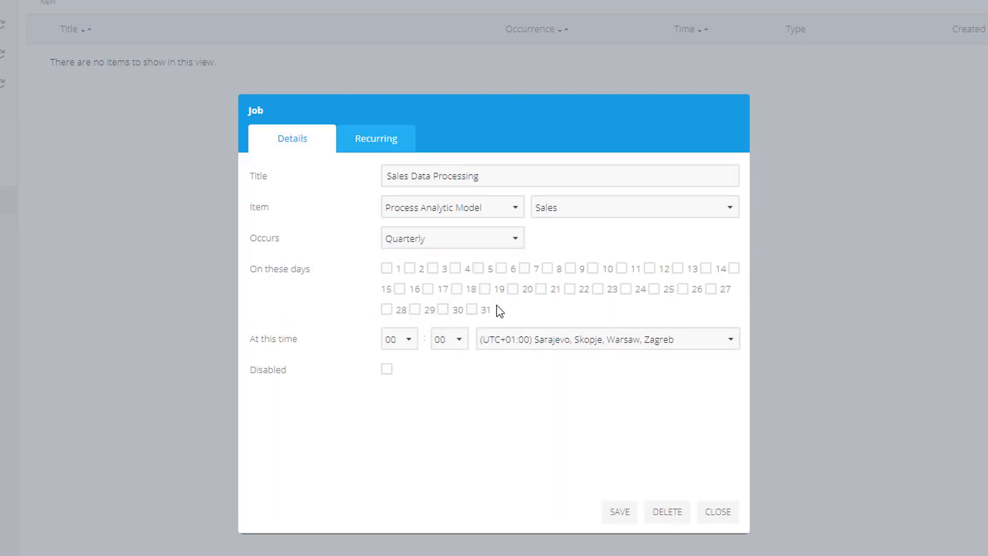
pyautogui.click(514, 242)
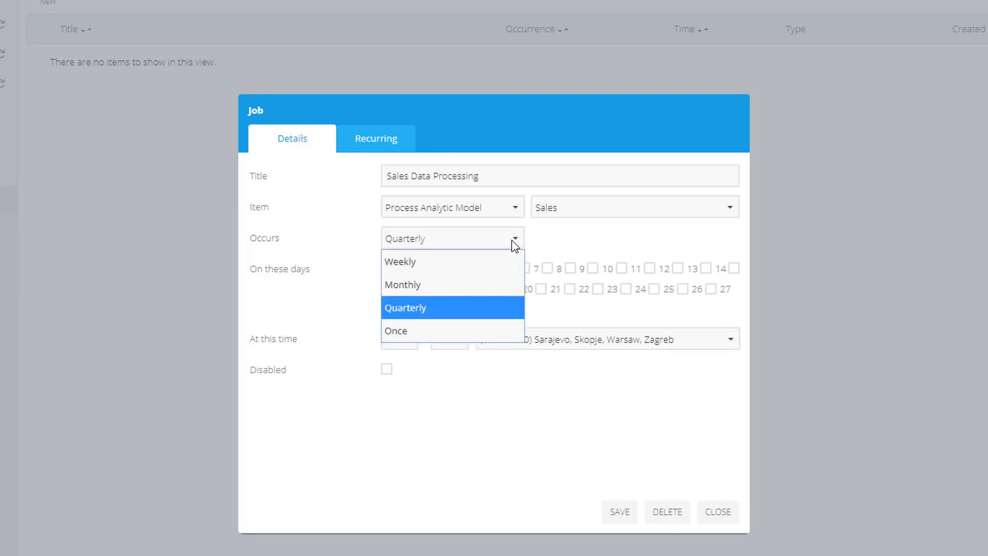
pyautogui.click(489, 329)
pyautogui.click(446, 267)
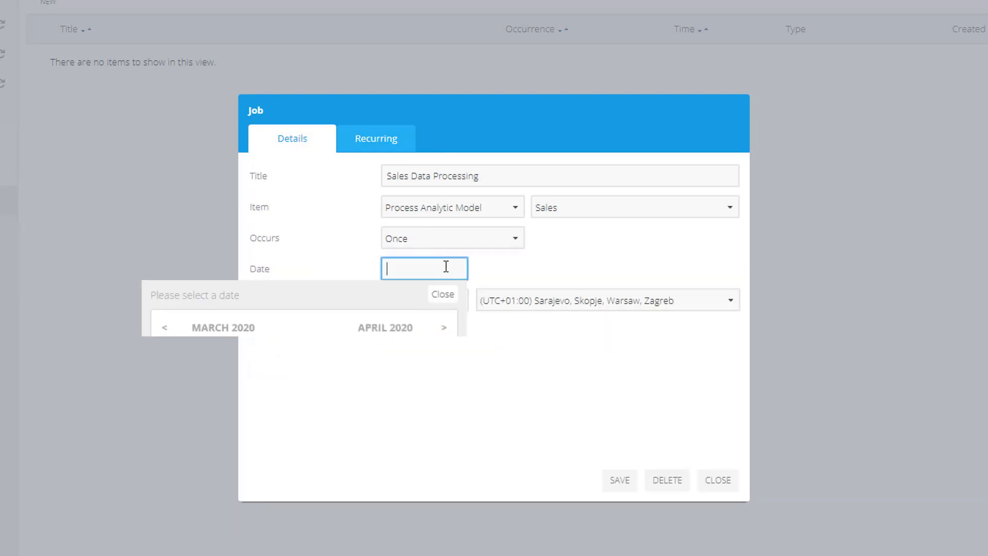
pyautogui.click(444, 298)
pyautogui.click(484, 241)
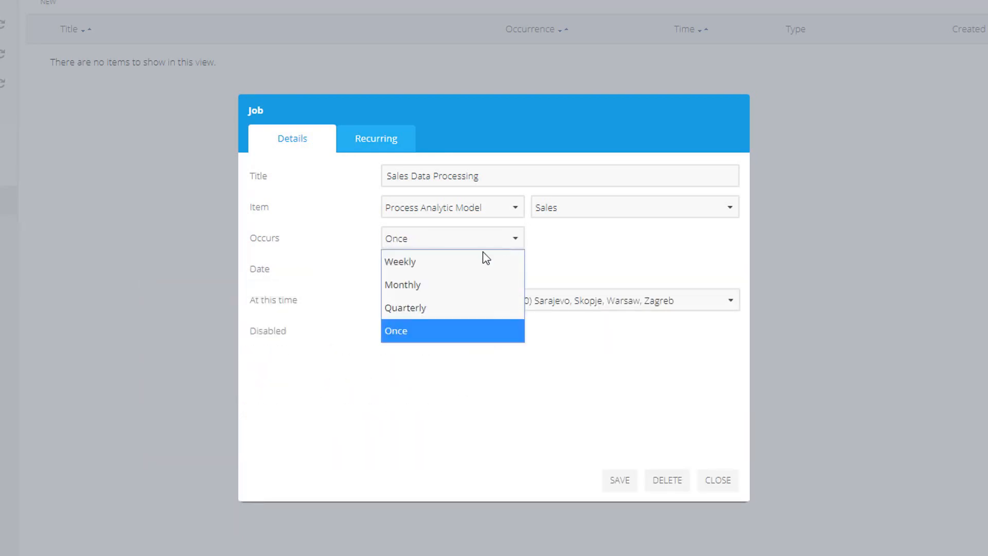
pyautogui.click(481, 261)
# Schedule the job to run weekly on Monday at 07:00
pyautogui.click(387, 269)
pyautogui.click(409, 319)
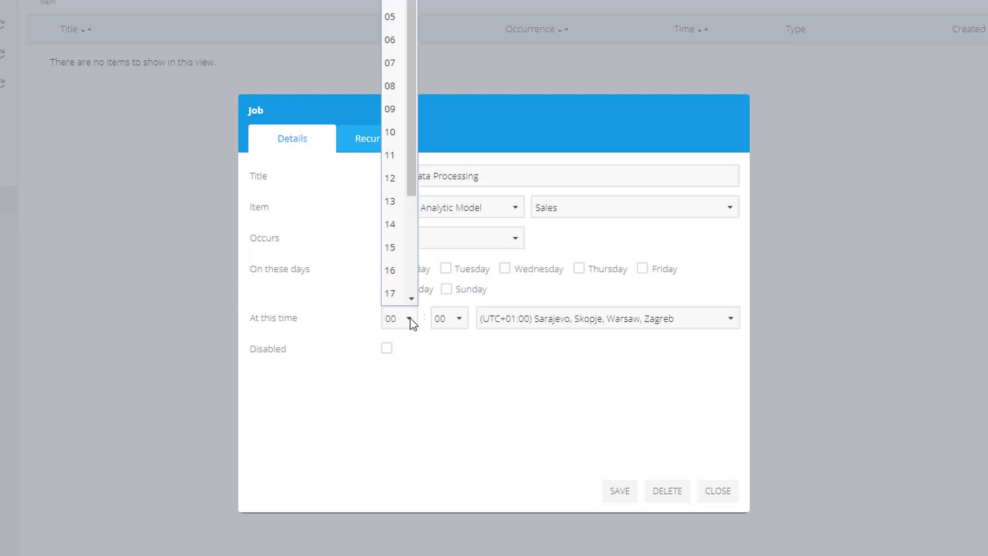
pyautogui.click(401, 64)
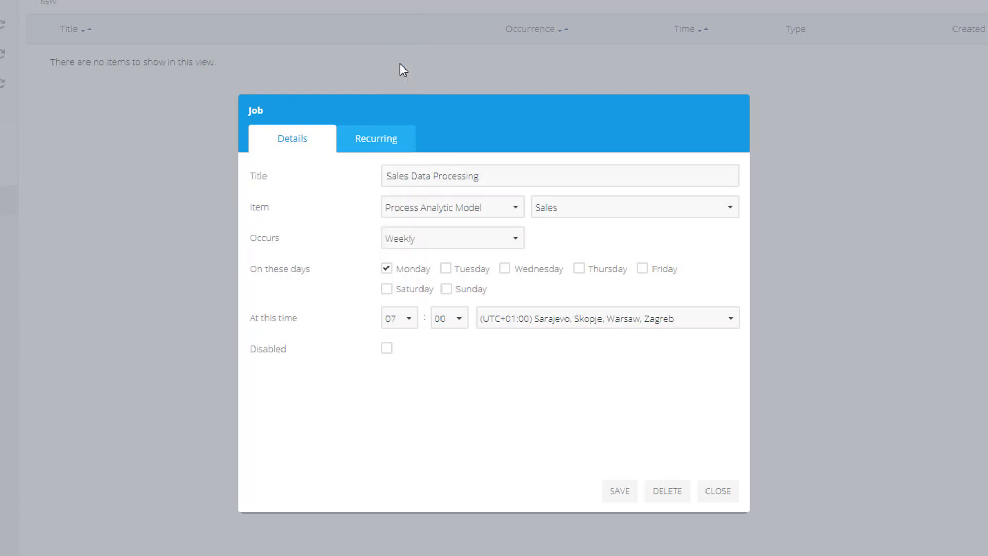
# Enable recurring runs for the job and choose its repeat interval and finish time
pyautogui.click(386, 136)
pyautogui.click(400, 177)
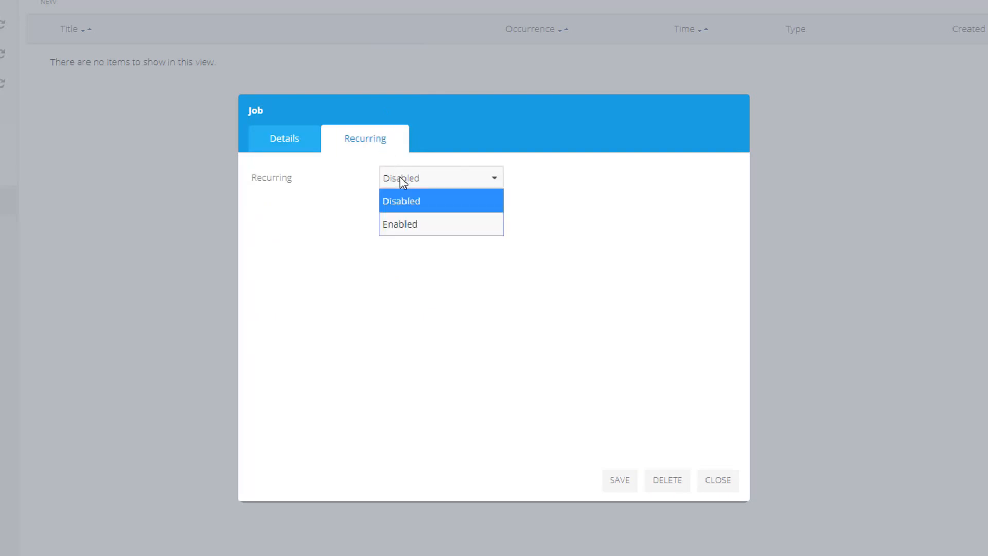
pyautogui.click(404, 224)
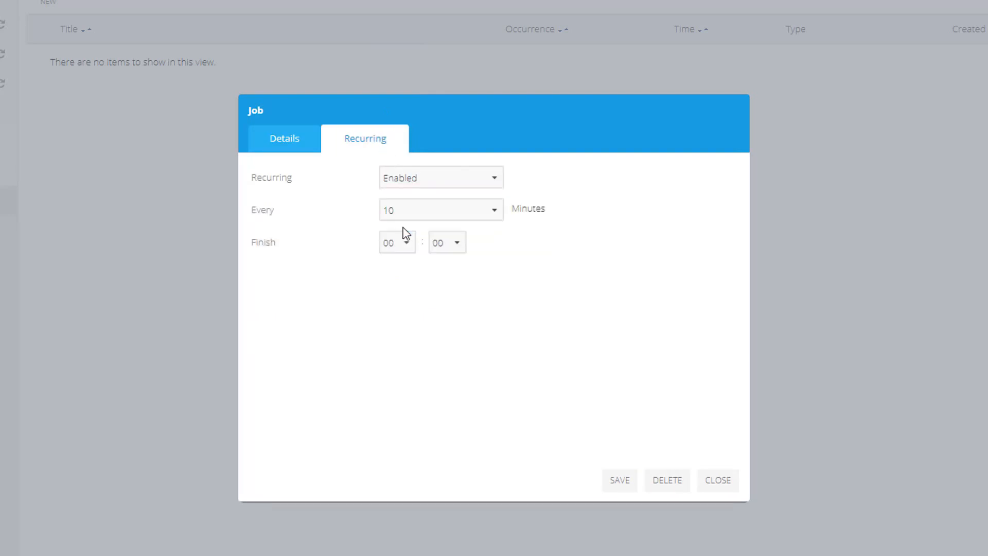
pyautogui.click(489, 215)
pyautogui.click(488, 213)
pyautogui.click(475, 186)
pyautogui.click(465, 203)
pyautogui.click(299, 143)
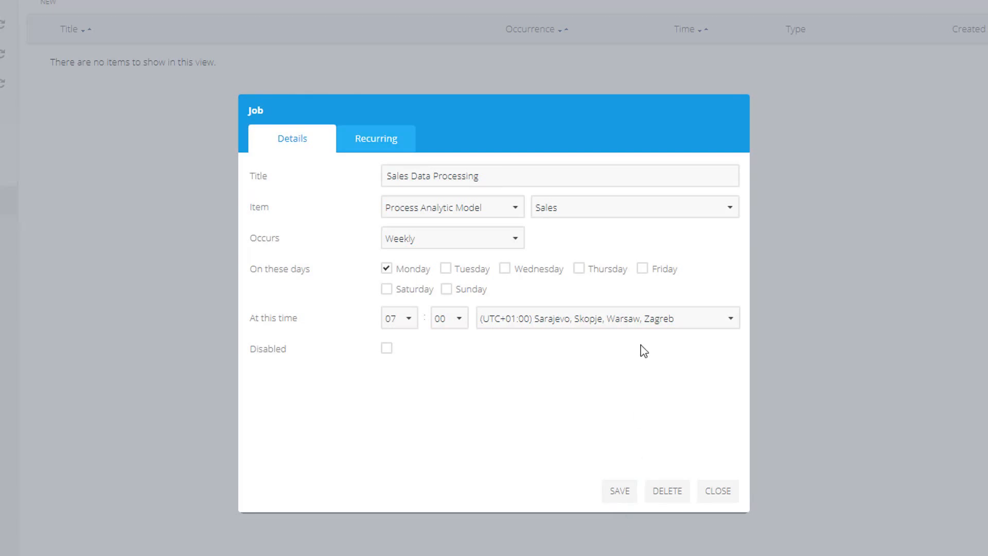
# Browse the time zone options for the job's run time
pyautogui.click(643, 319)
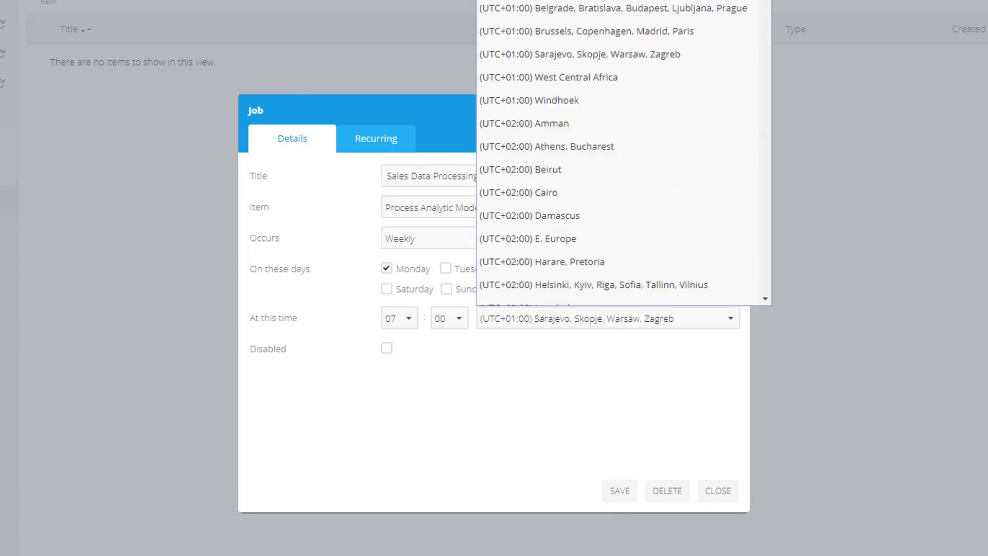
pyautogui.scroll(-10, 755, 55)
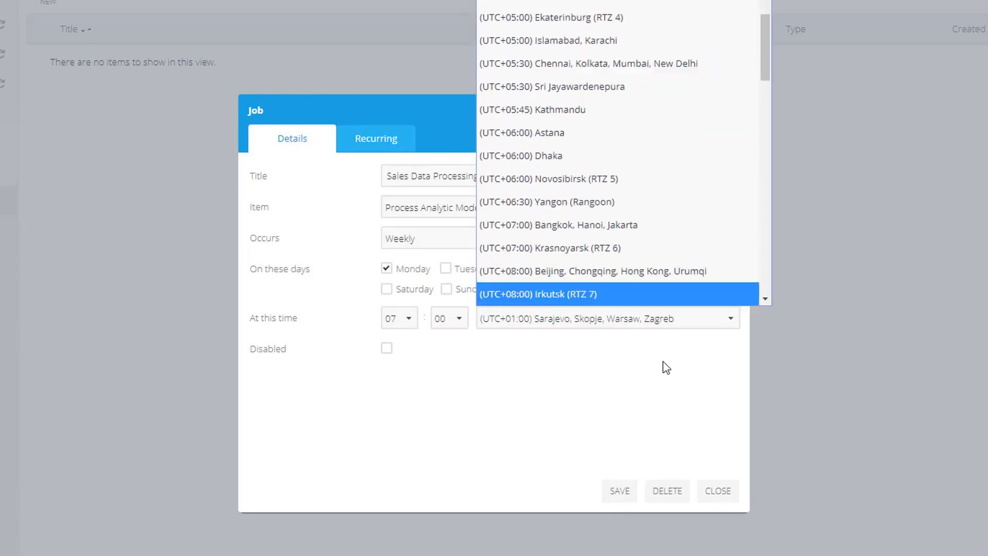
pyautogui.click(663, 373)
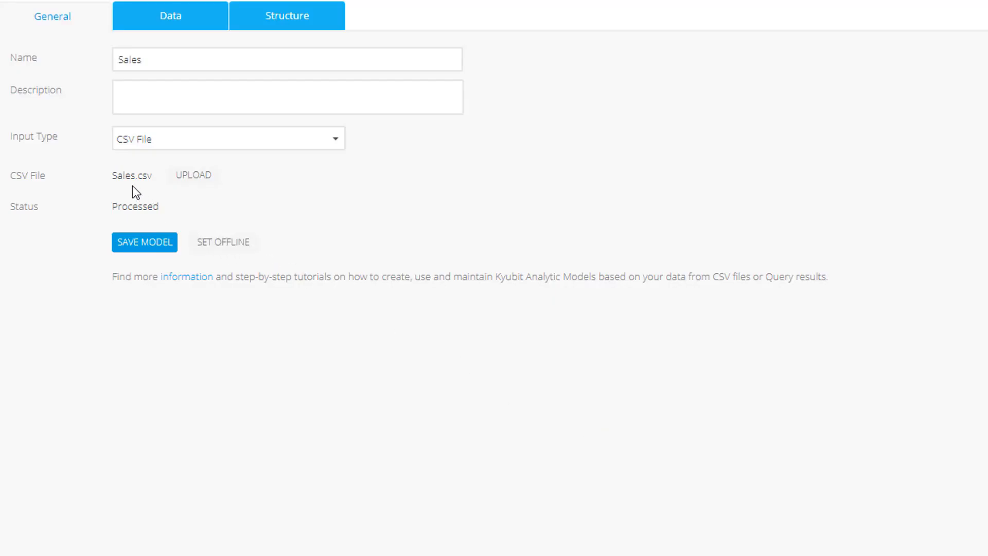
# Choose Sales.csv from the SalesData network folder to upload to the Sales analytic model
pyautogui.click(193, 176)
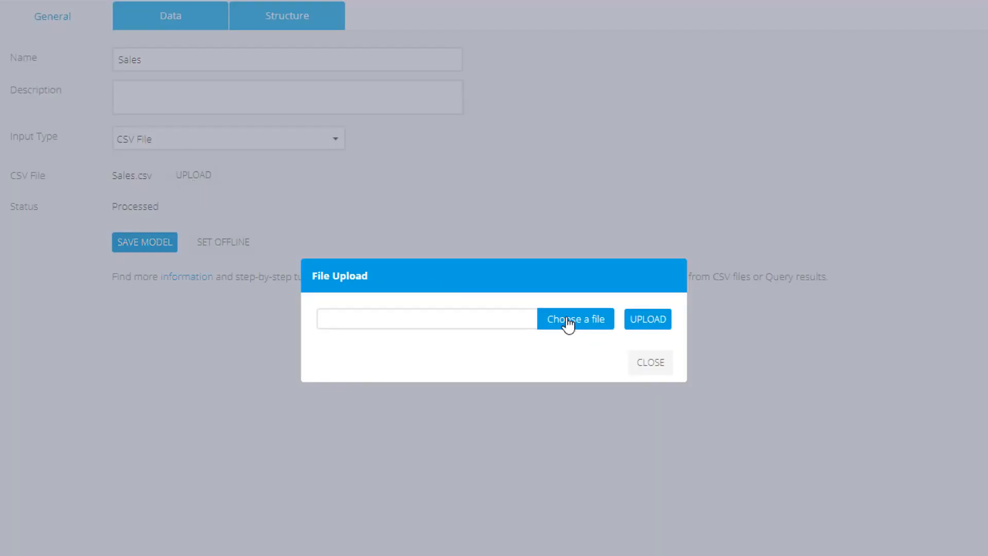
pyautogui.click(579, 325)
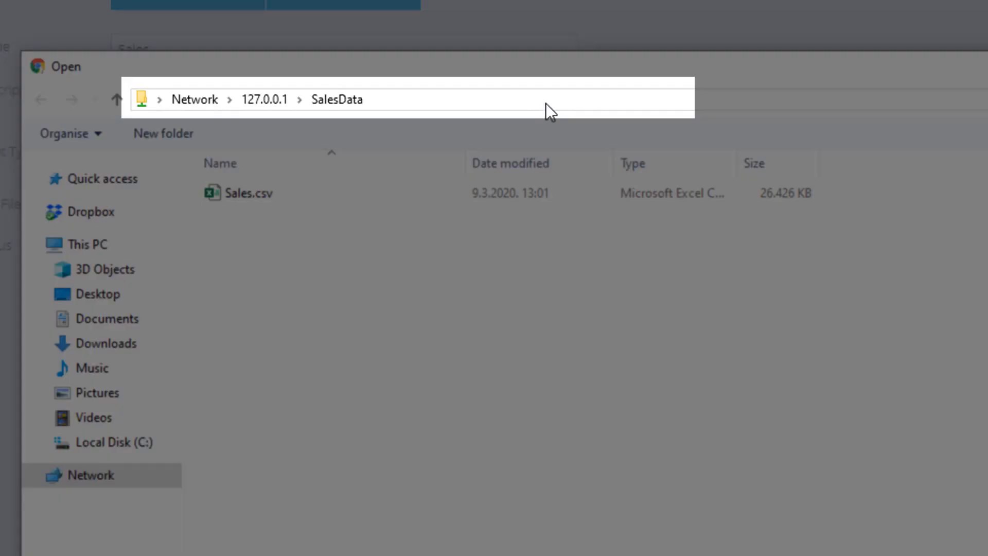
pyautogui.click(440, 99)
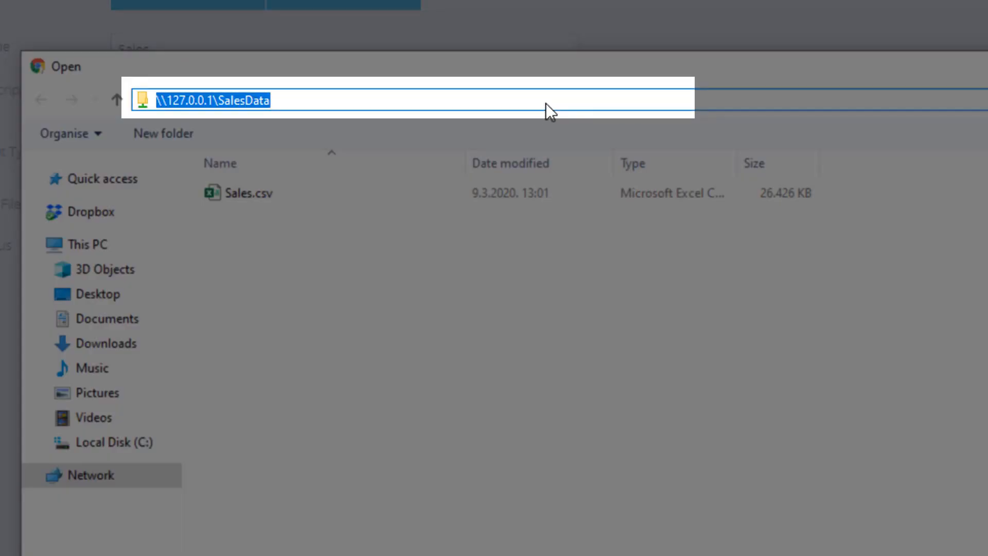
pyautogui.click(587, 270)
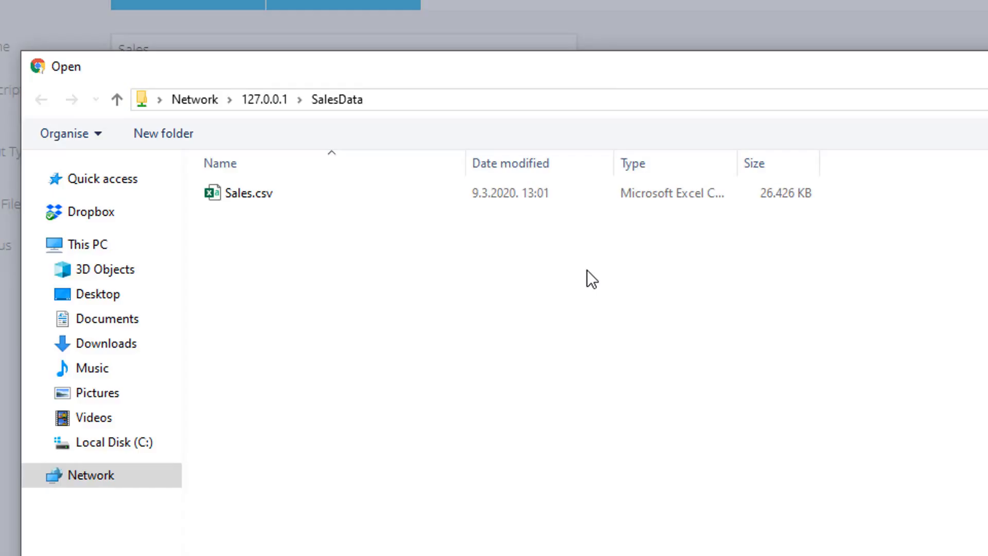
pyautogui.click(261, 198)
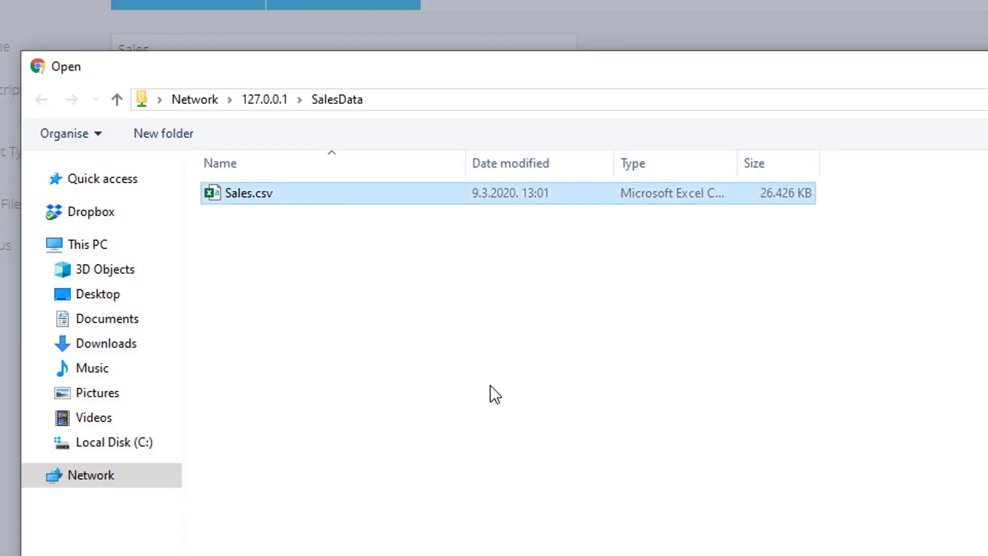
pyautogui.press('Return')
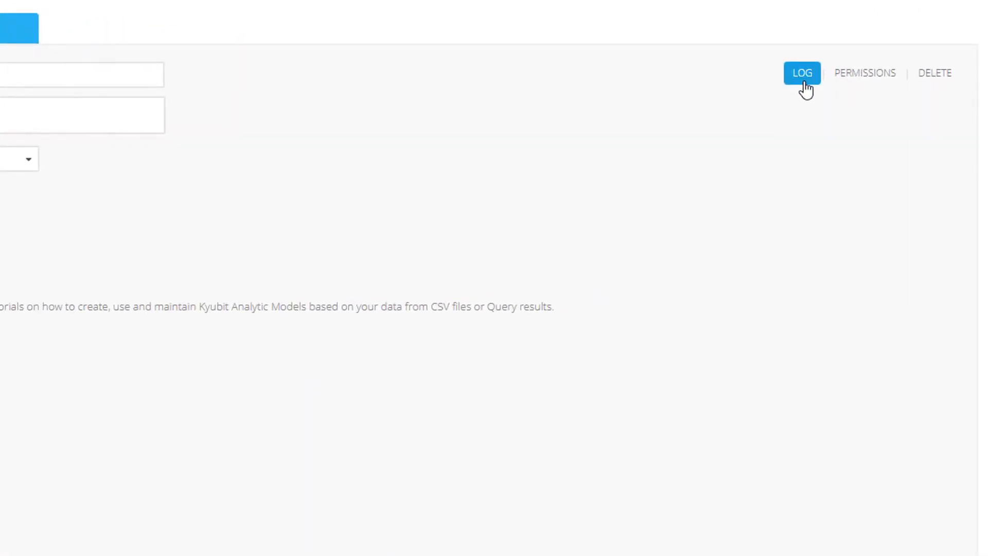
# Open the Sales model's processing log and scroll through its entries
pyautogui.click(804, 82)
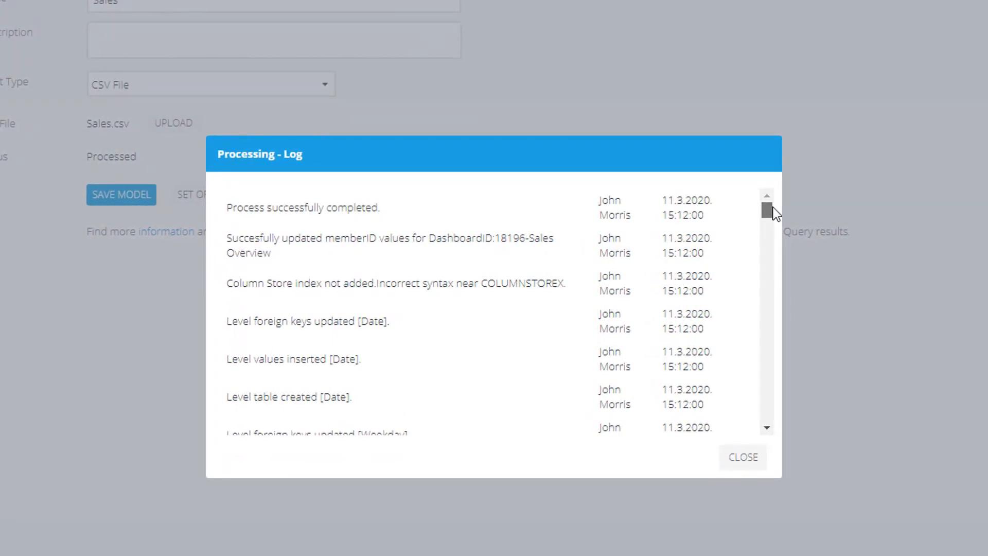
pyautogui.moveTo(774, 209); pyautogui.dragTo(774, 226)
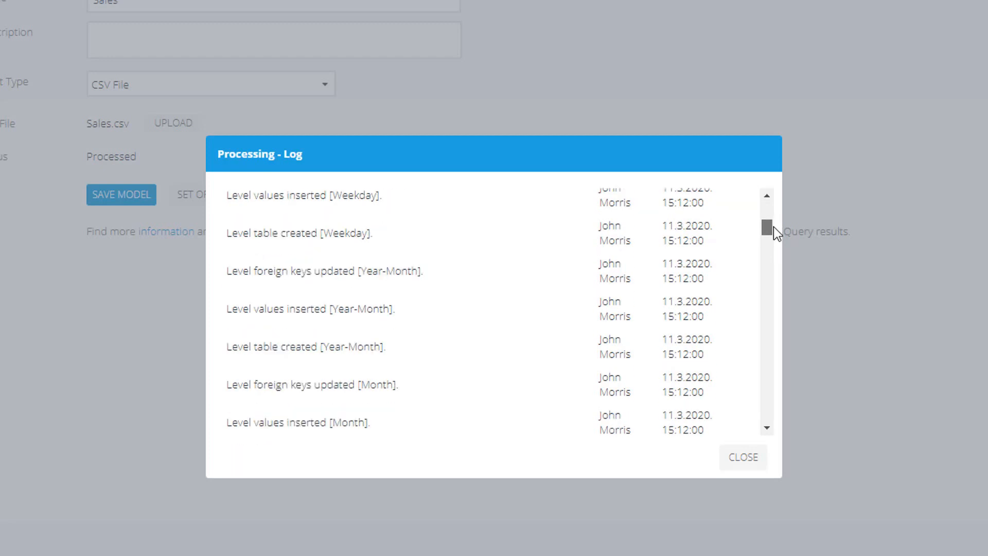
pyautogui.moveTo(774, 226); pyautogui.dragTo(774, 230)
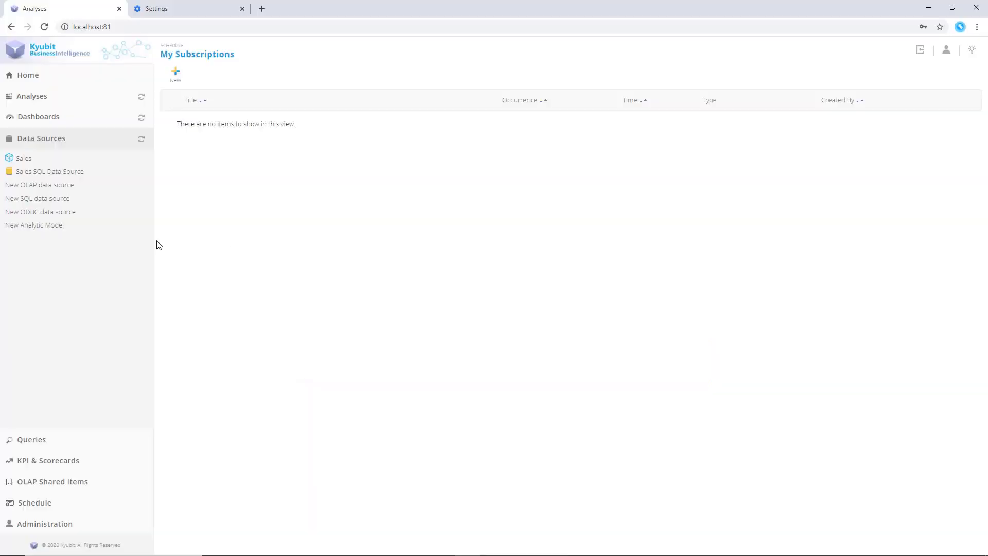
# Create a new analytic model named Sales Model based on the SQL data, using Query input from Sales SQL Data Source(SQL)
pyautogui.click(50, 230)
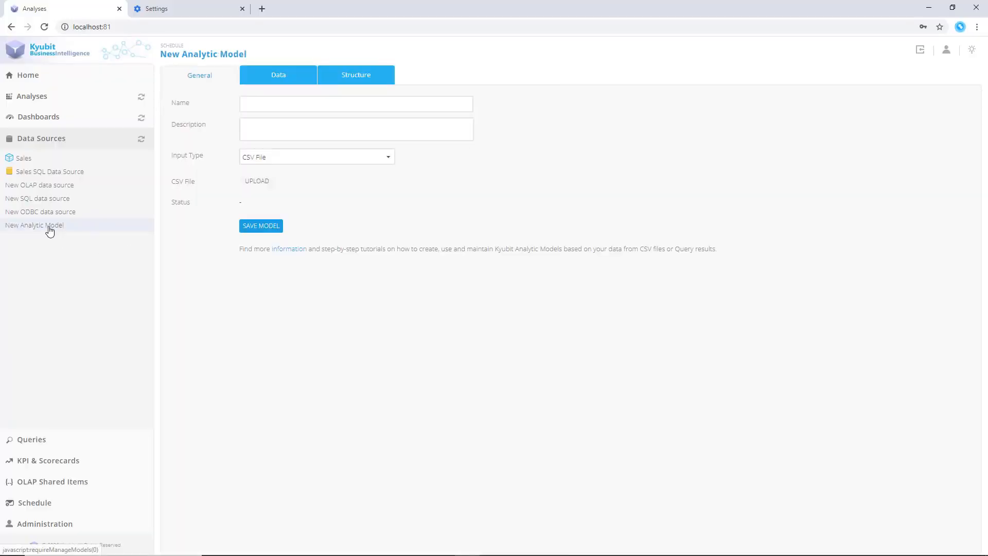
pyautogui.click(291, 105)
pyautogui.write('del ')
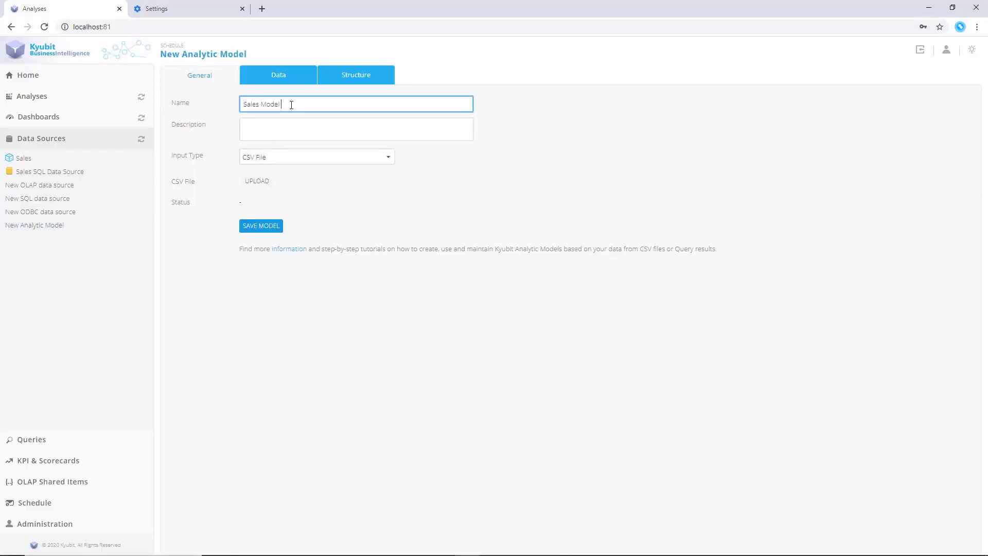
pyautogui.write('based on the SQL data')
pyautogui.click(296, 155)
pyautogui.click(277, 188)
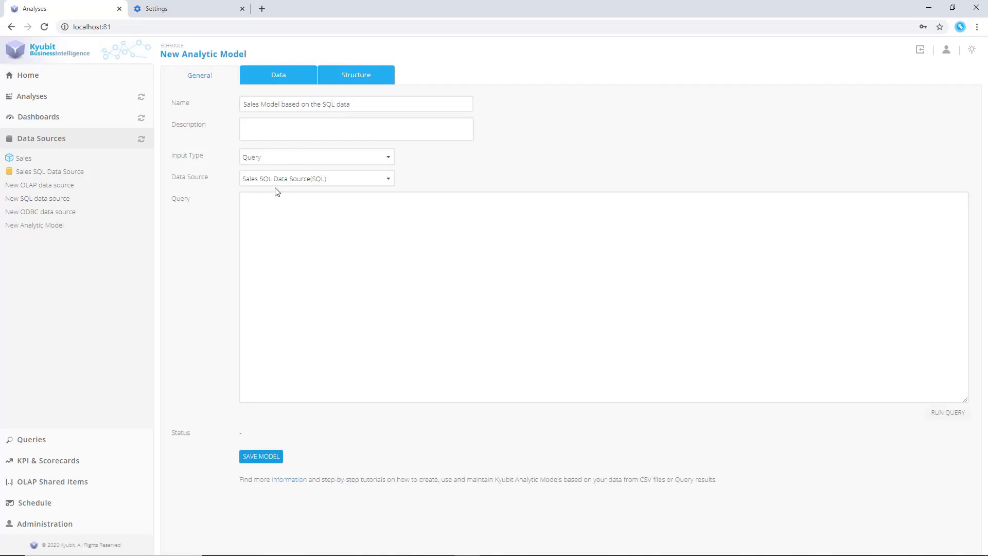
# Paste the SQL sales query into the new model's query box and scroll through it
pyautogui.click(301, 204)
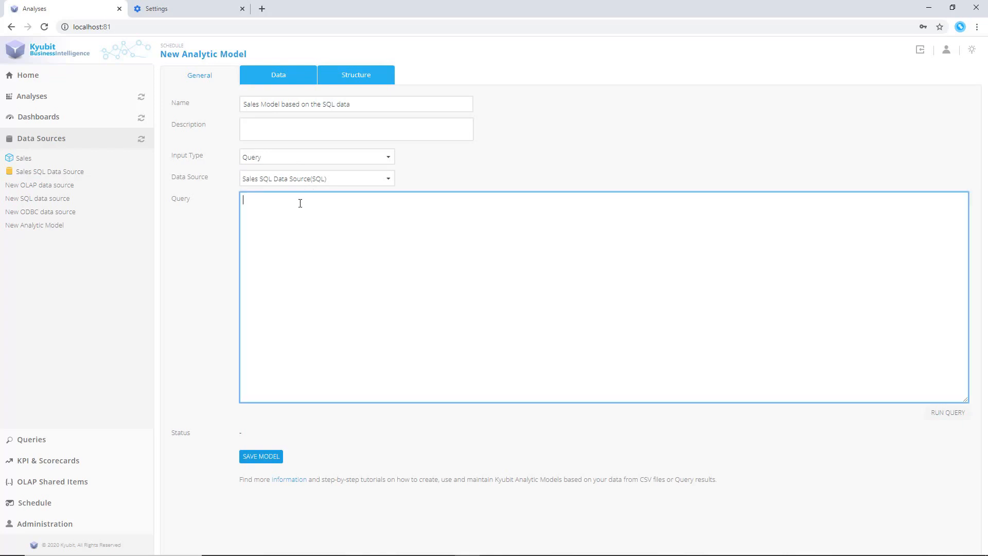
pyautogui.hotkey('ctrl', 'v')
pyautogui.scroll(5, 288, 213)
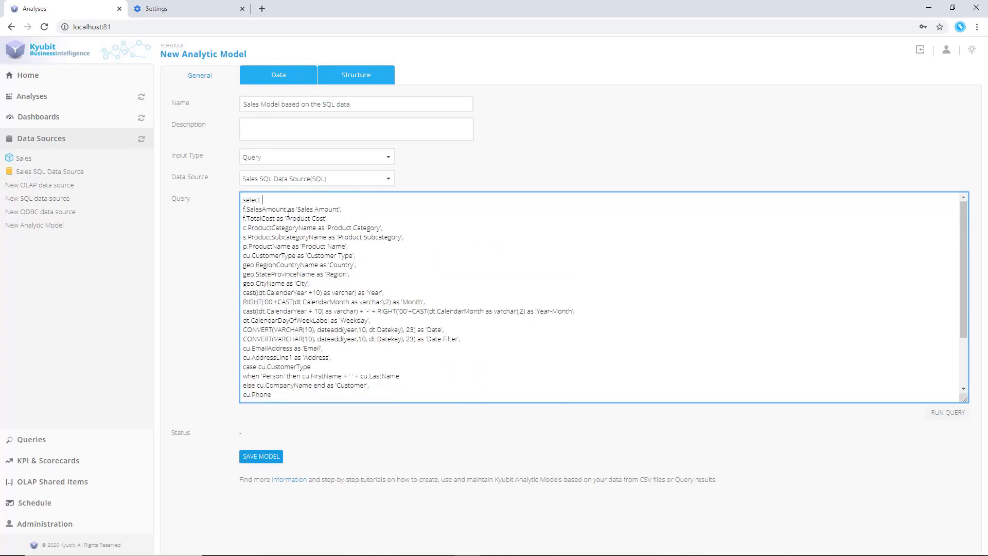
pyautogui.scroll(-3, 304, 267)
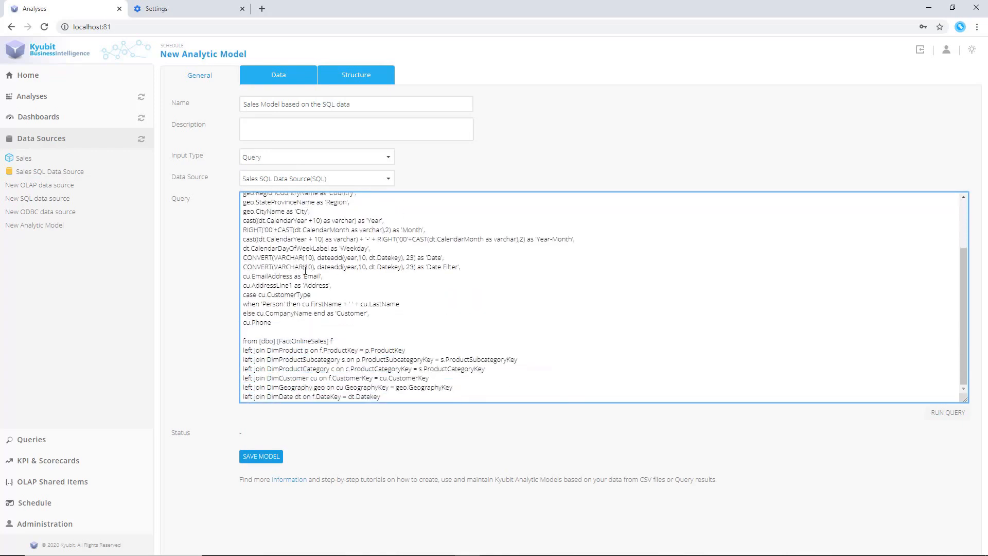
pyautogui.scroll(3, 305, 270)
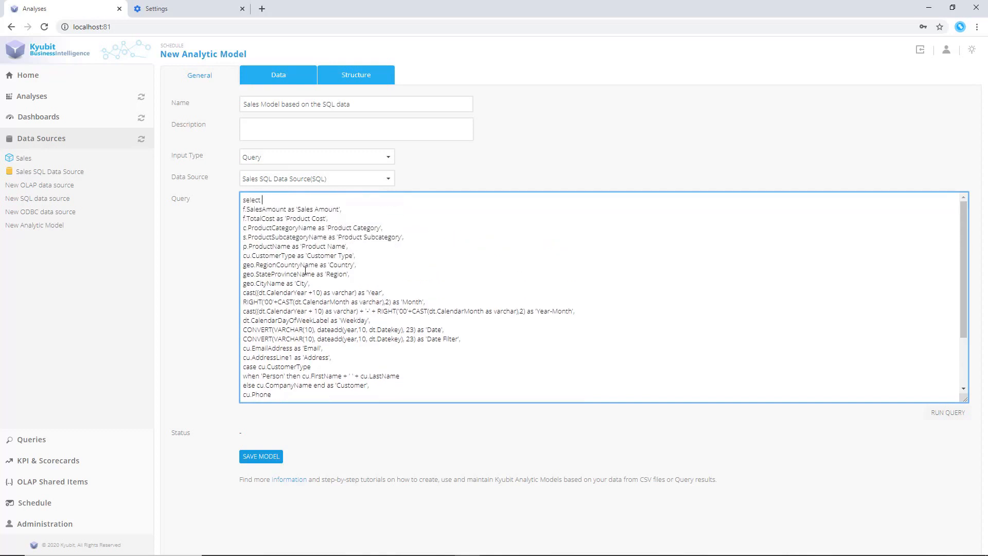
pyautogui.click(292, 75)
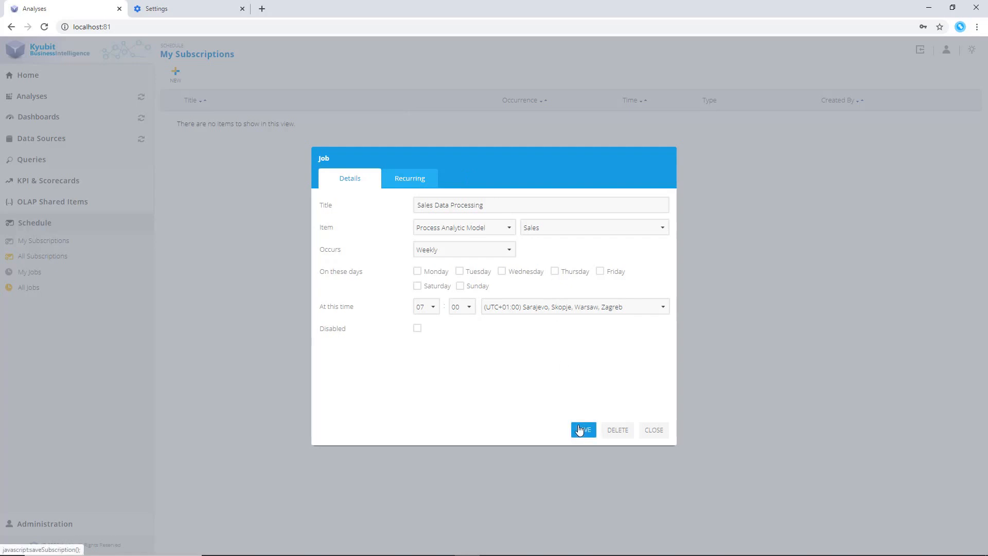
# Change the job to process Sales Model based on the SQL data on Mondays and save it
pyautogui.click(560, 228)
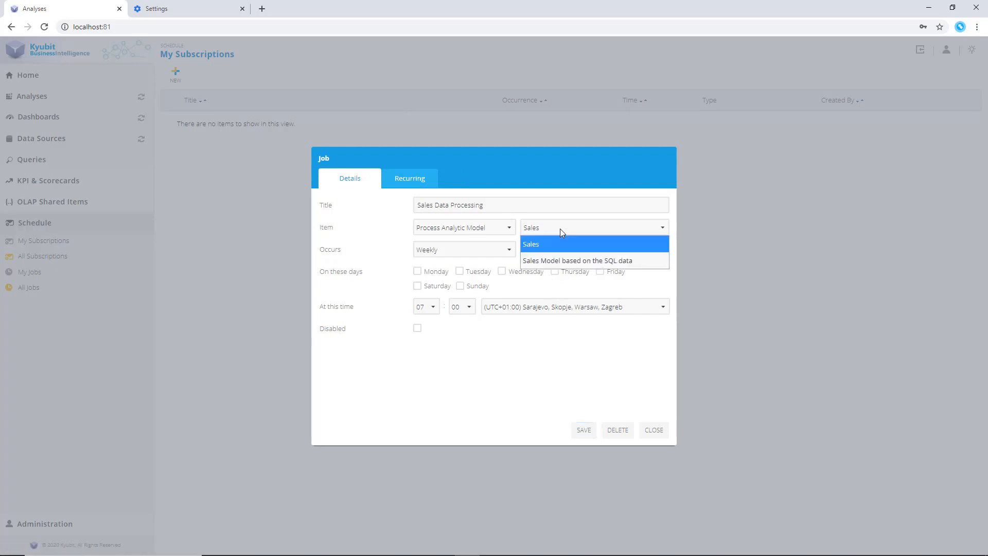
pyautogui.click(562, 262)
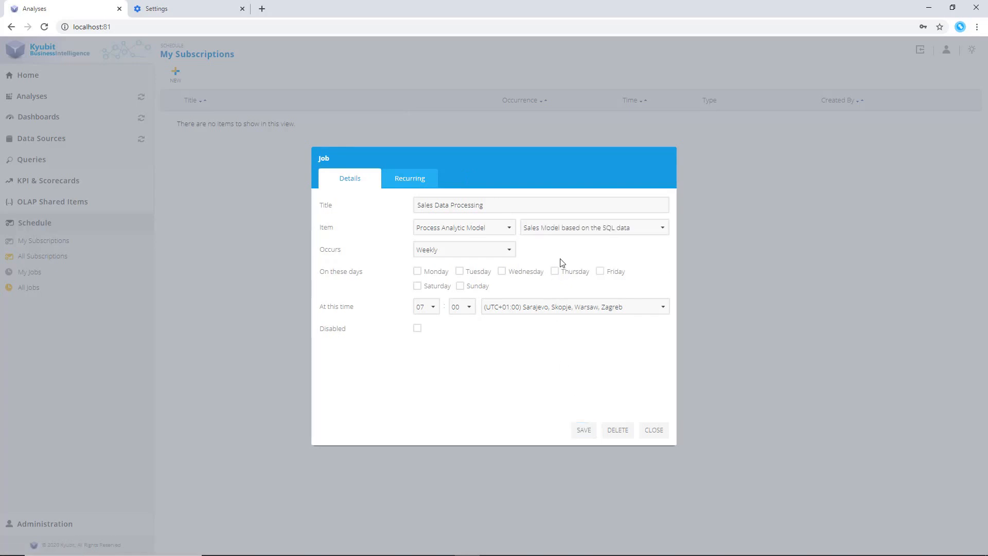
pyautogui.click(417, 271)
pyautogui.click(584, 430)
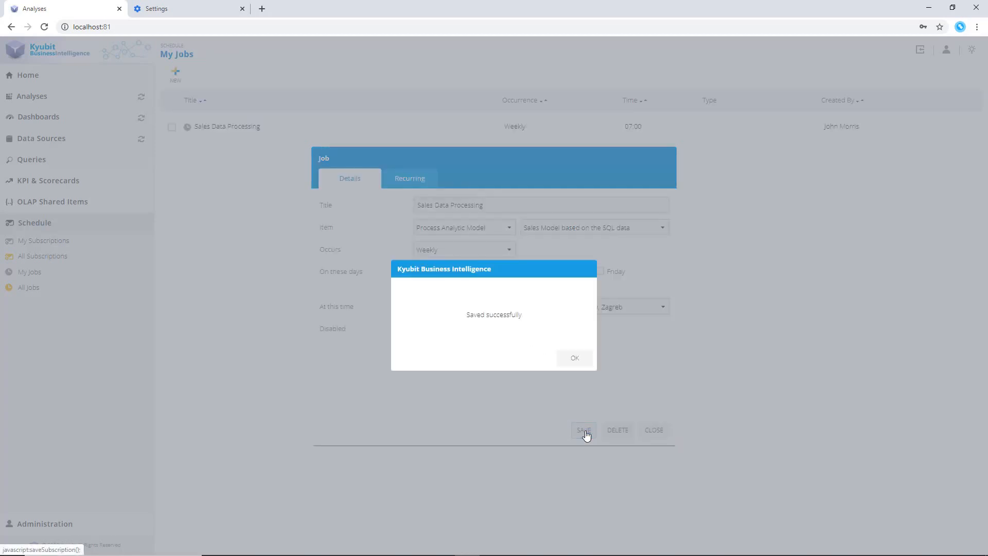
pyautogui.click(574, 359)
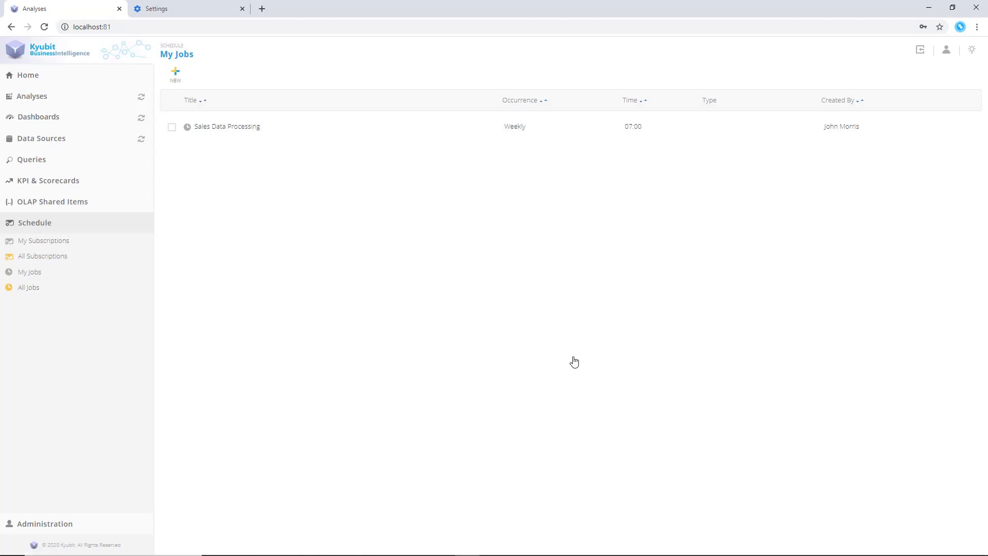
# Open the list of all jobs and the Sales Data Processing job
pyautogui.click(30, 287)
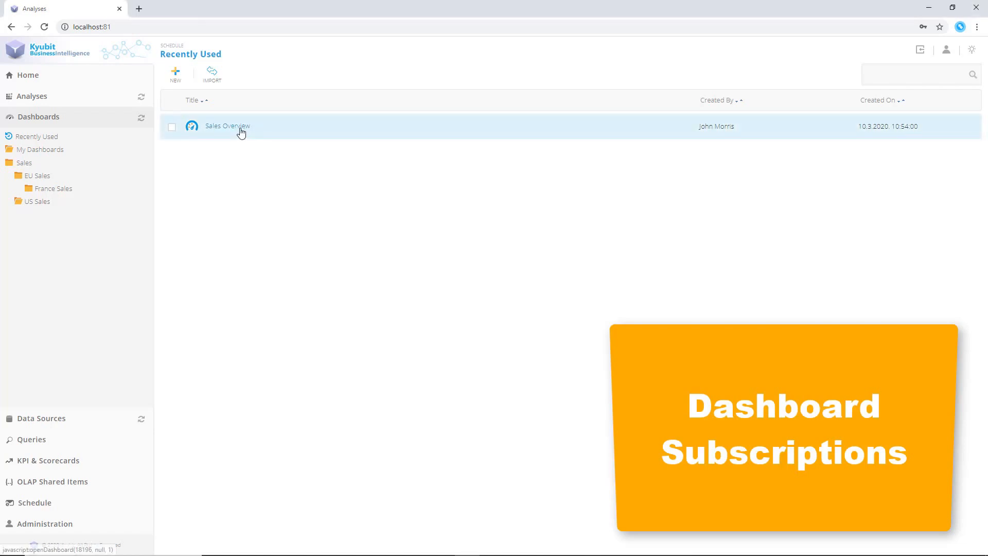
pyautogui.click(241, 130)
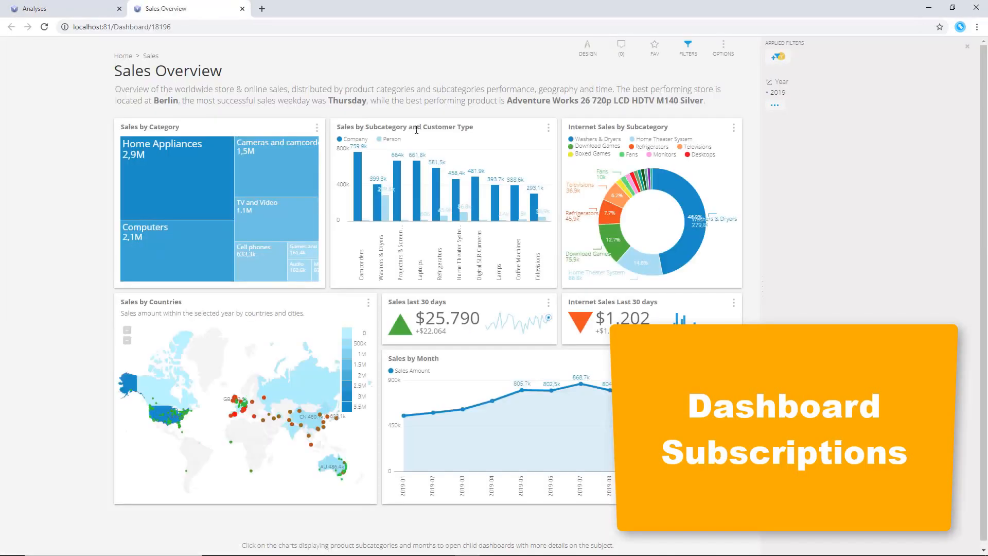
# Create a new subscription for the Sales Overview dashboard titled Overview of the sales subscription
pyautogui.click(723, 46)
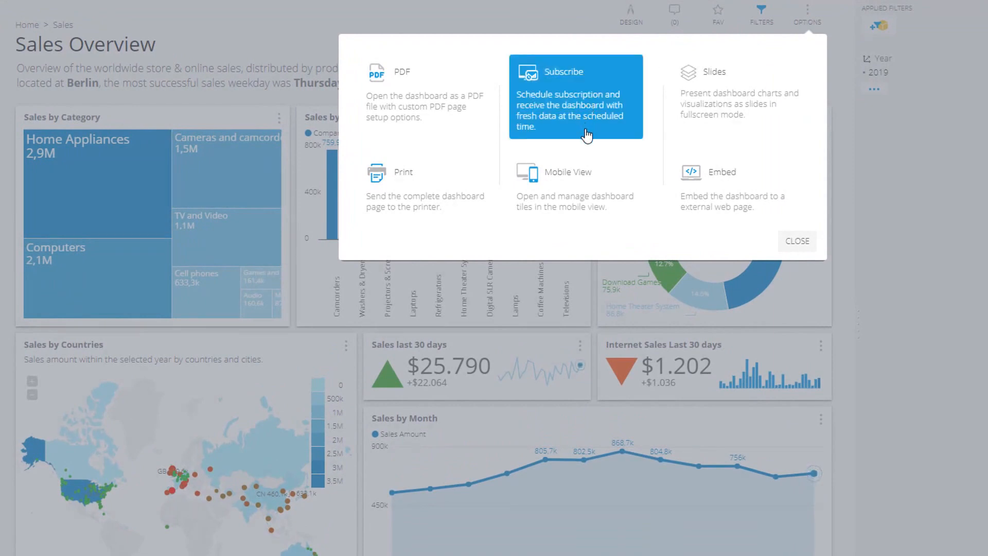
pyautogui.click(588, 136)
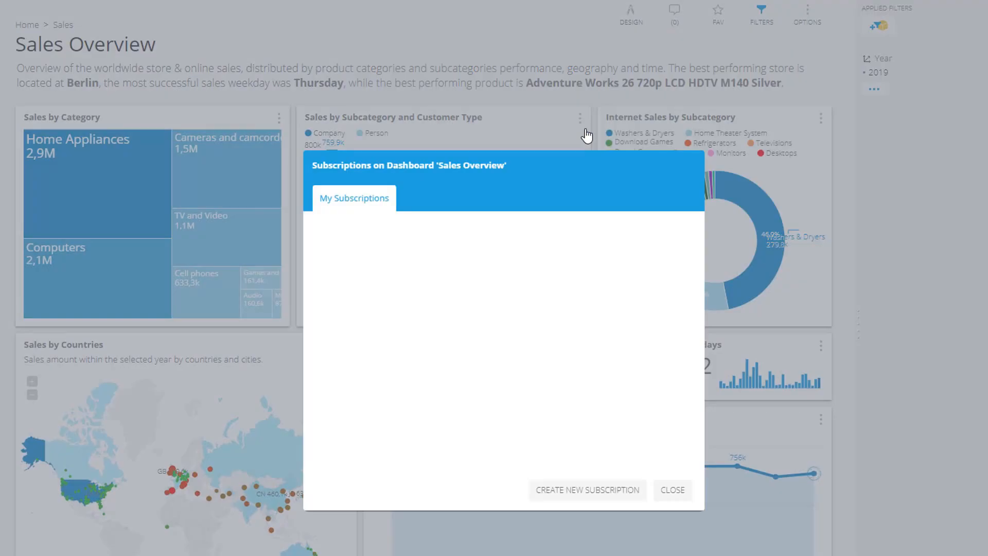
pyautogui.click(574, 495)
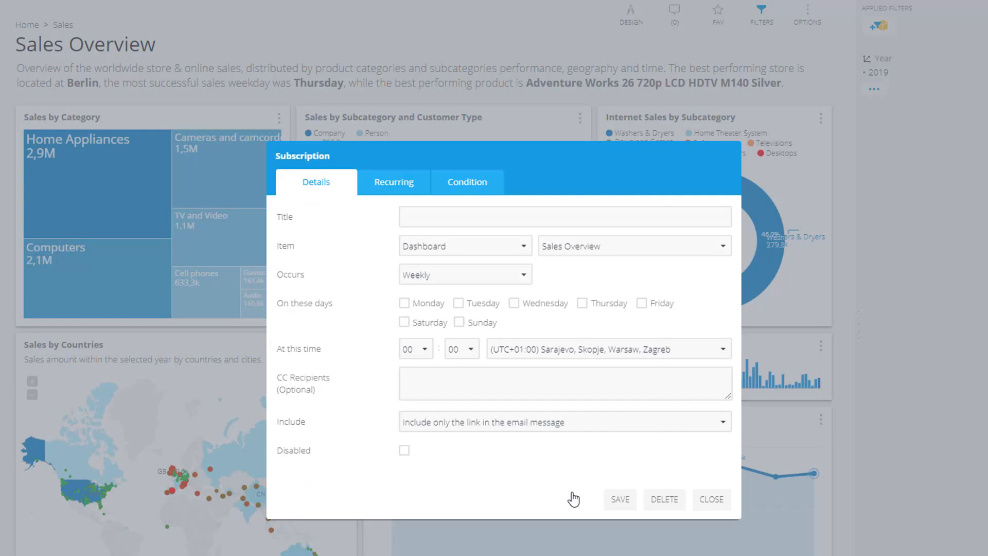
pyautogui.click(423, 218)
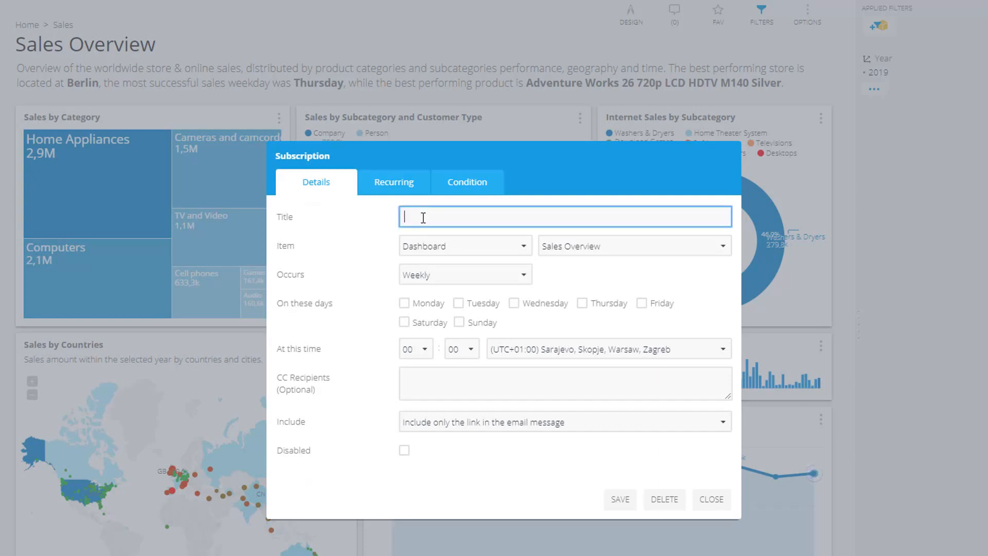
pyautogui.write('Overview of the sales subscription')
# Schedule the subscription for Mondays at 08:00
pyautogui.click(404, 304)
pyautogui.click(418, 353)
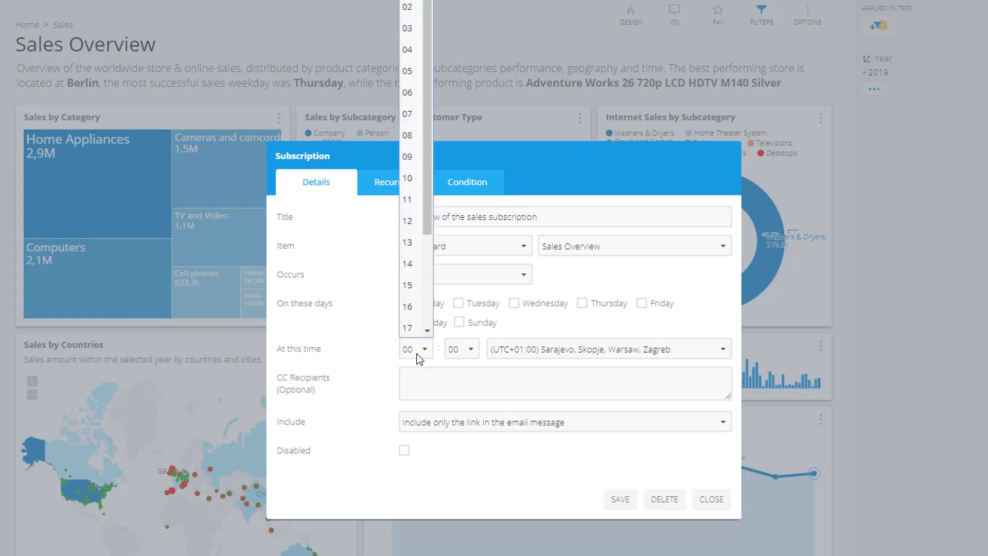
pyautogui.click(412, 135)
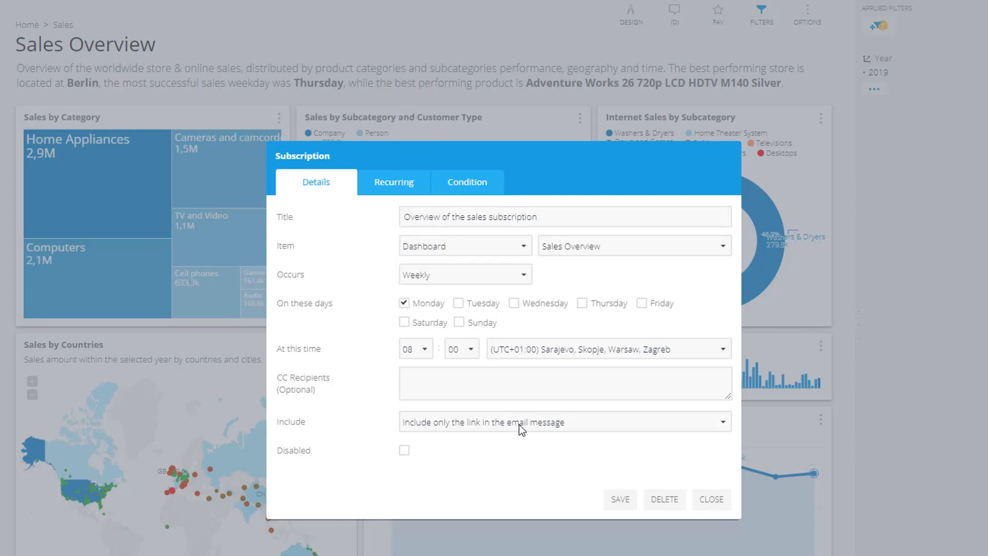
# Include a PDF attachment in the subscription using the Detailed Dashboard Export (PDF) option
pyautogui.click(527, 418)
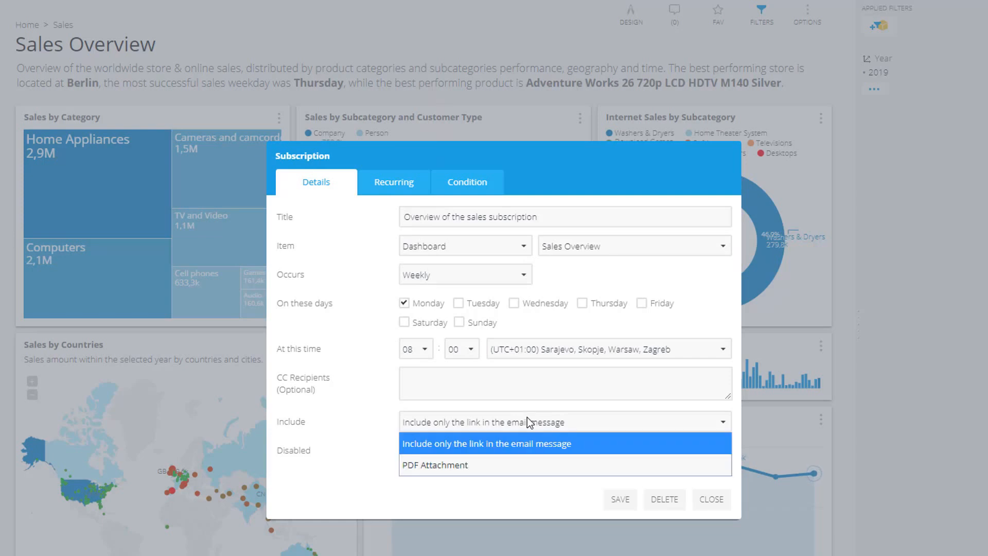
pyautogui.click(514, 461)
pyautogui.click(514, 461)
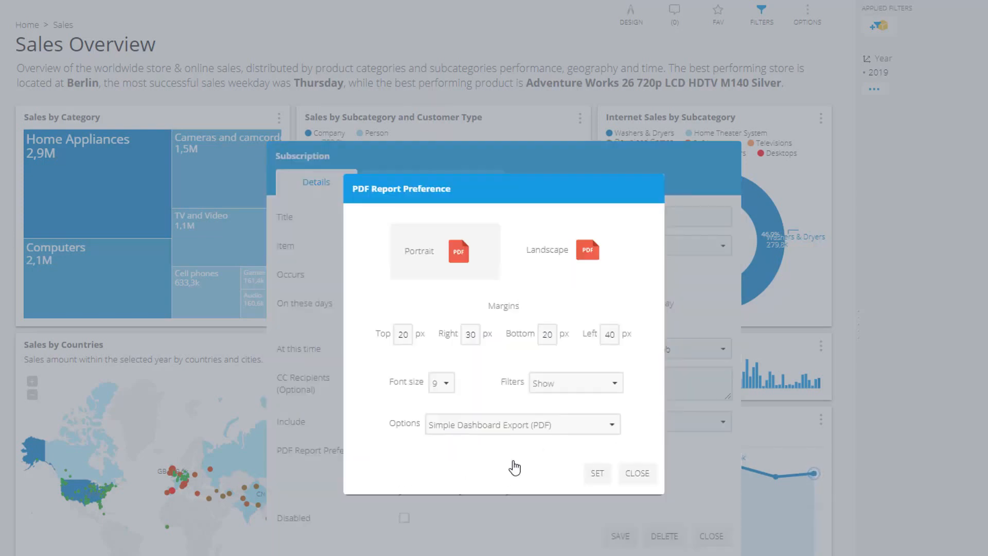
pyautogui.click(520, 423)
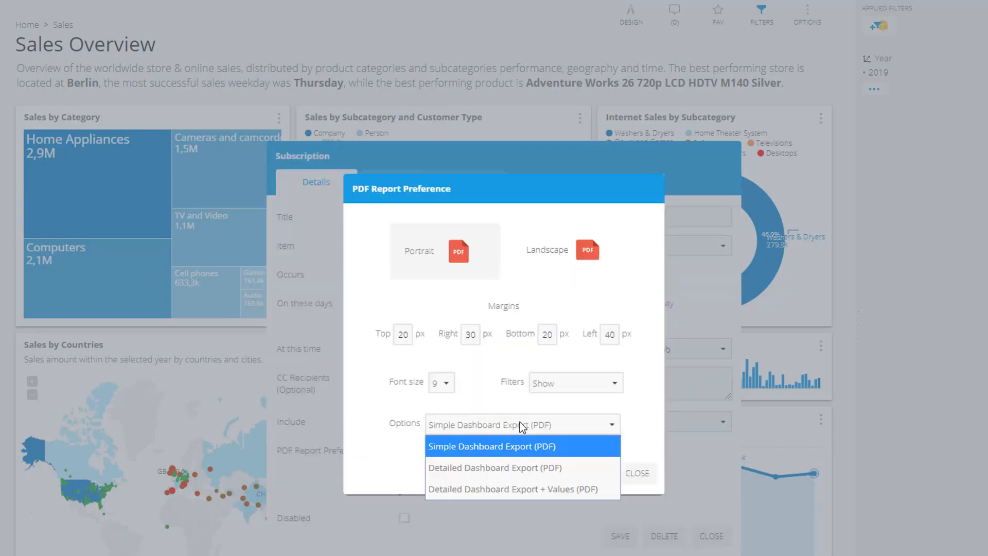
pyautogui.click(521, 468)
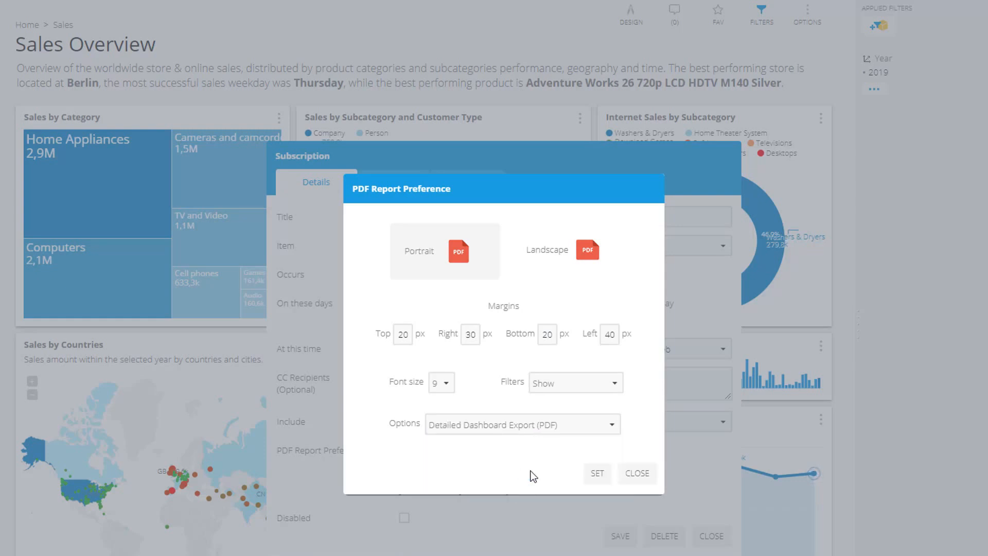
pyautogui.click(597, 471)
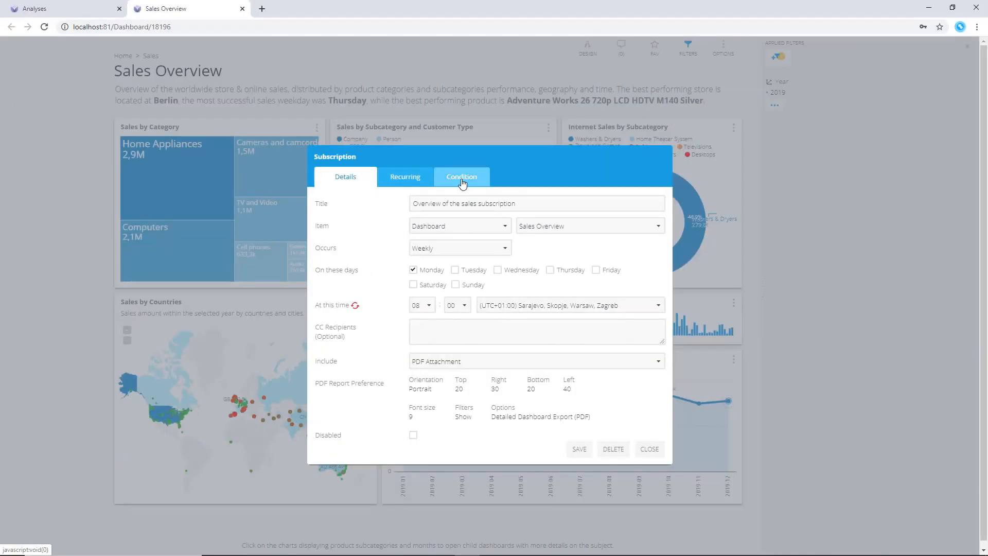
# Make the subscription send only when the Internet Sales Last 30 days KPI status is Fail, and save it
pyautogui.click(461, 180)
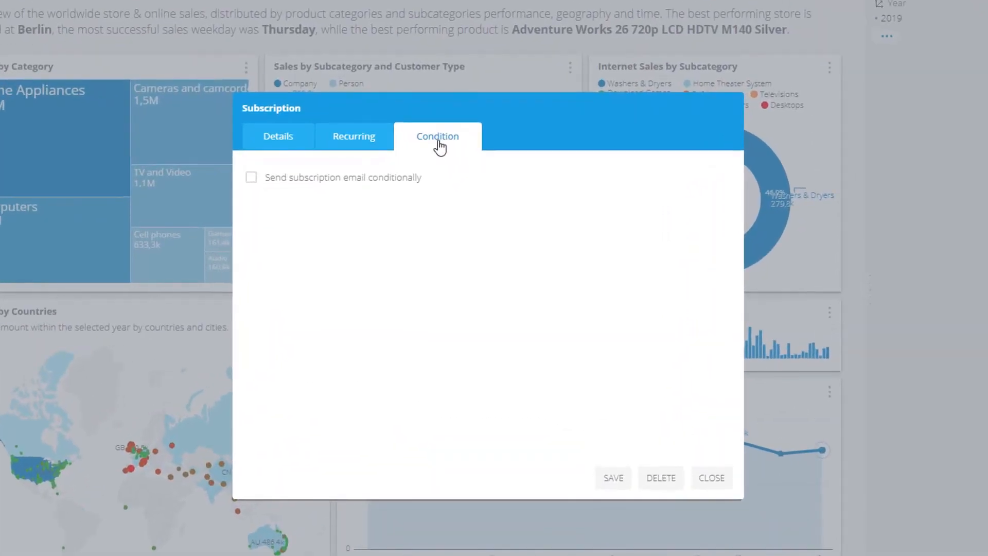
pyautogui.click(251, 178)
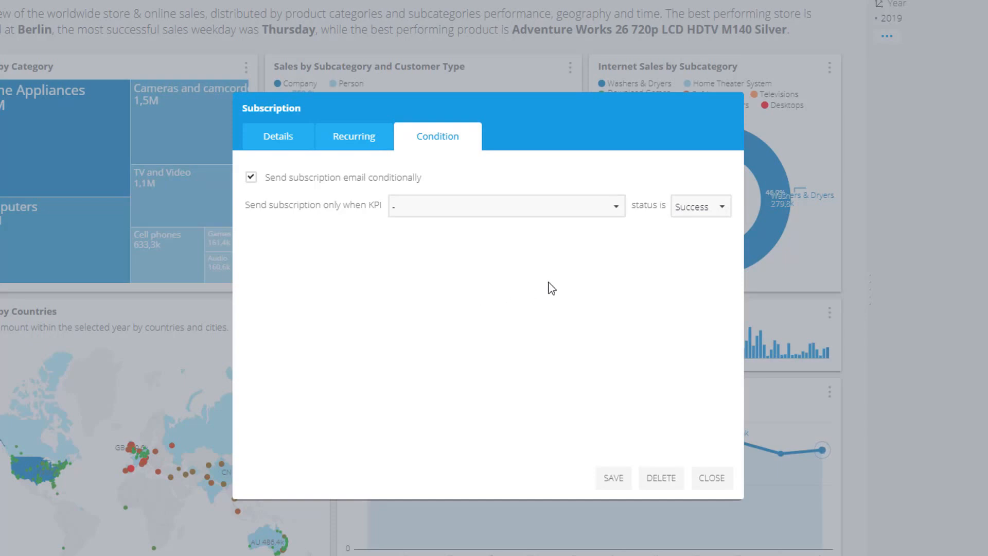
pyautogui.click(618, 205)
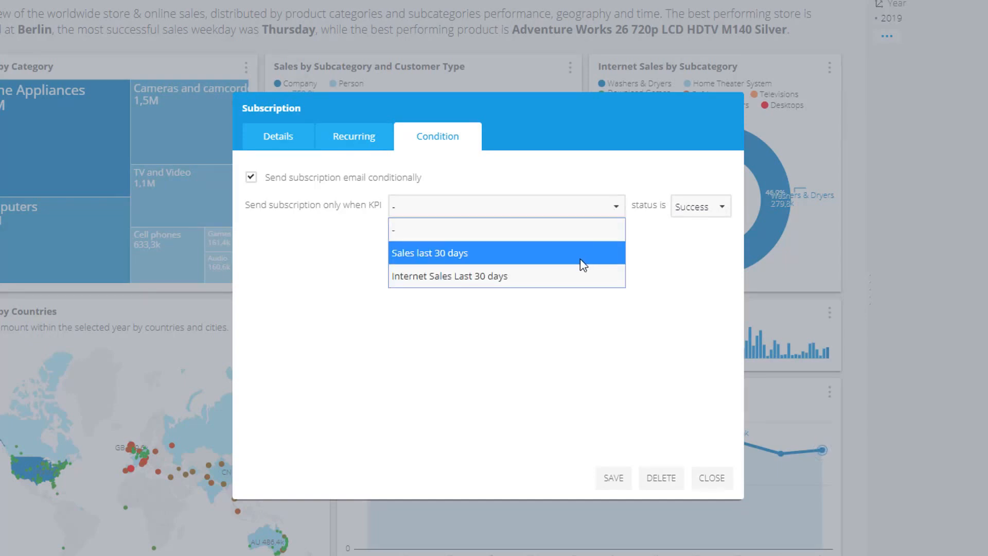
pyautogui.click(574, 277)
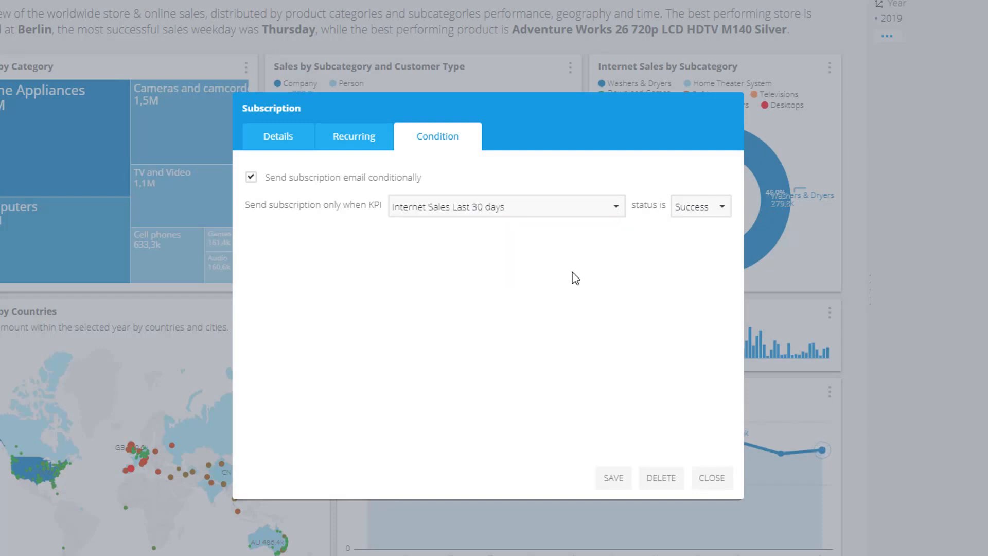
pyautogui.click(721, 211)
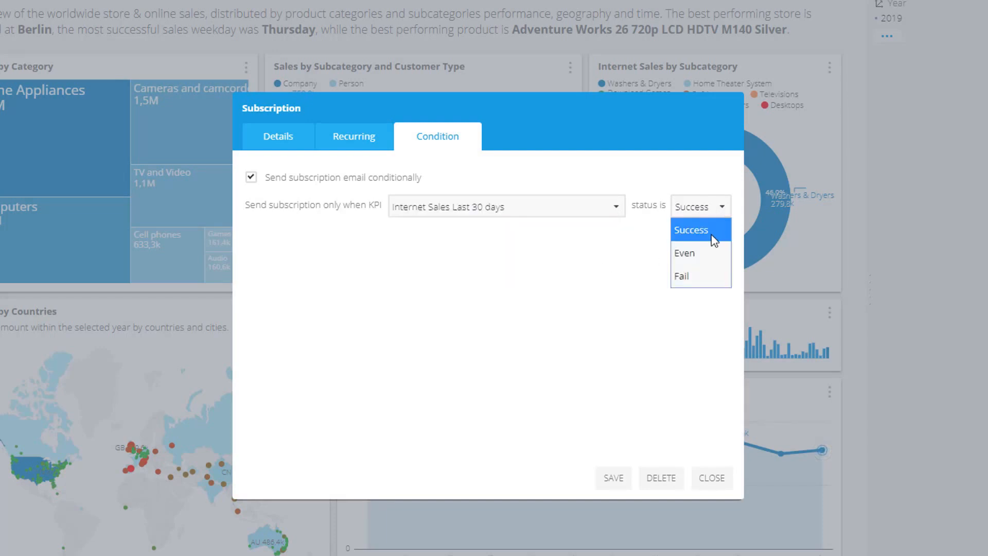
pyautogui.click(699, 281)
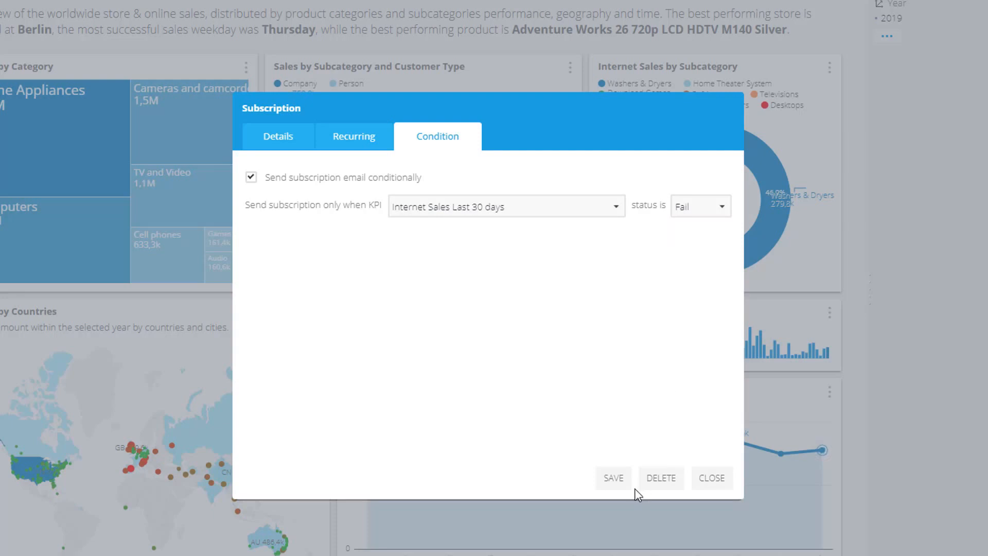
pyautogui.click(621, 482)
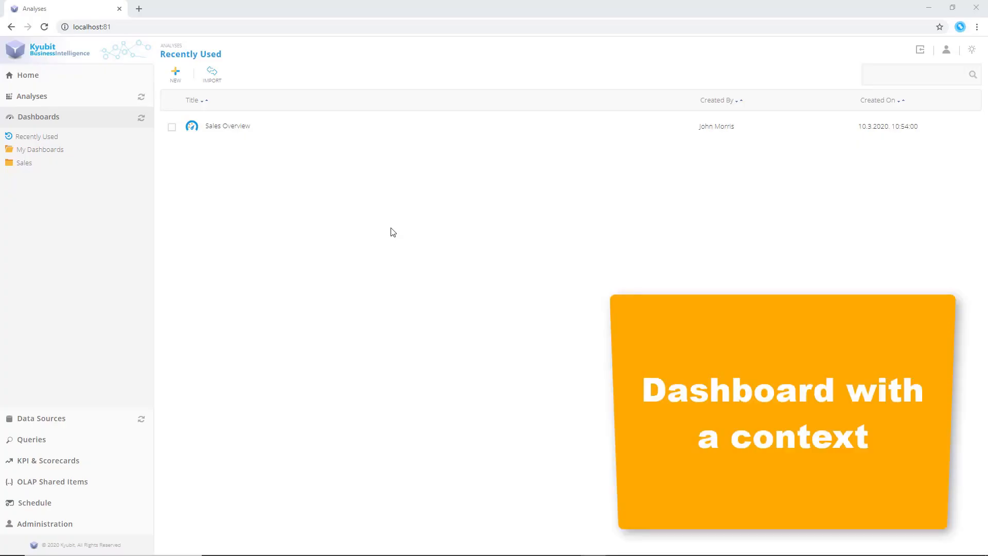
# Start creating a new dashboard
pyautogui.click(181, 80)
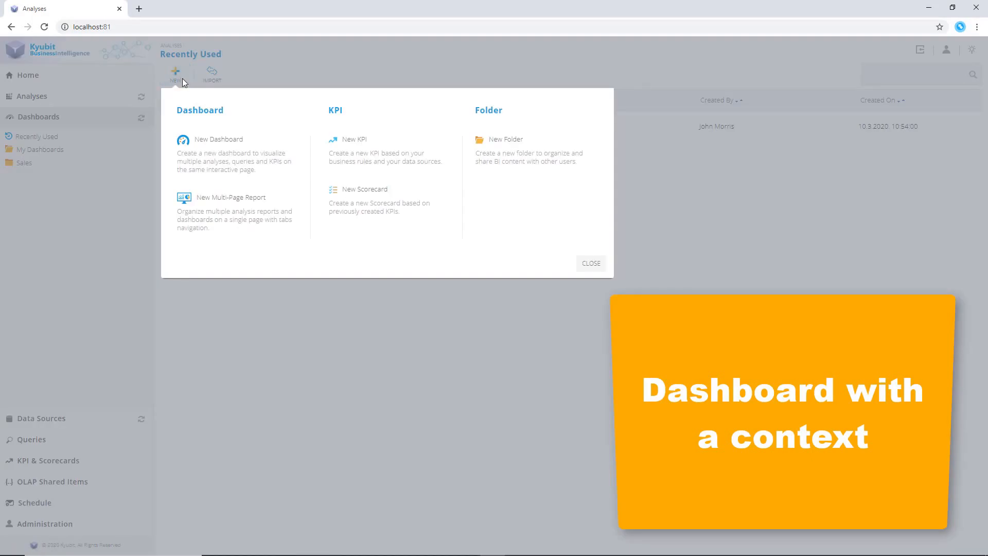
pyautogui.click(246, 160)
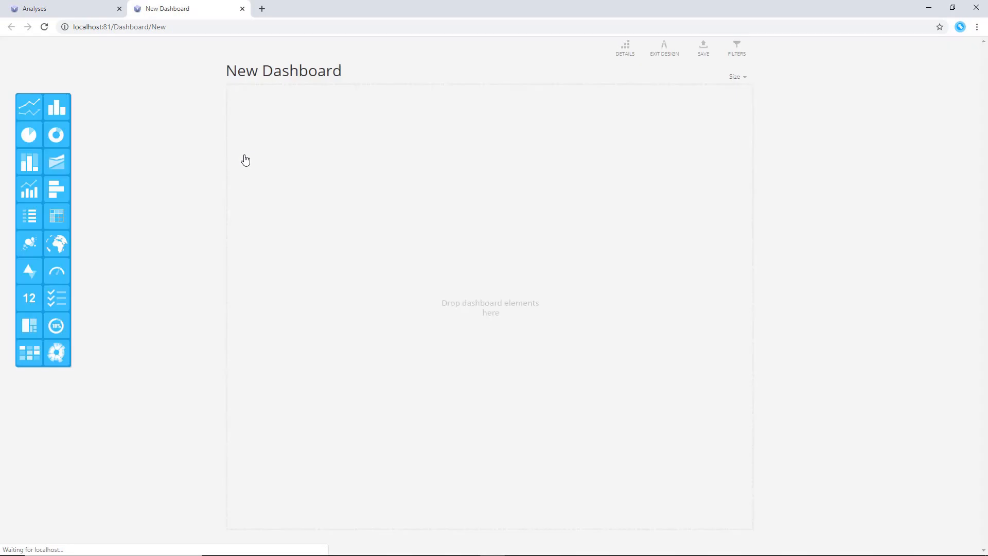
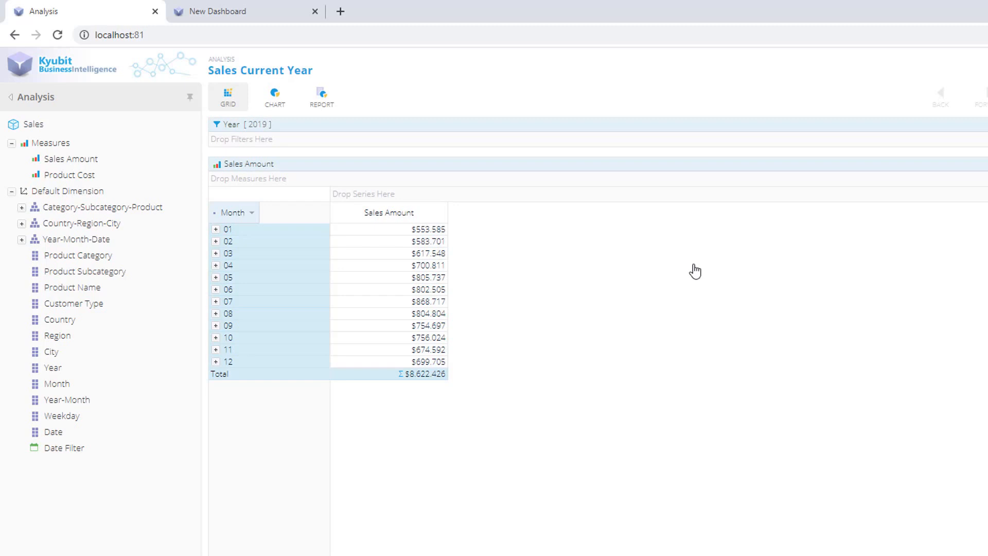
# Open the Sales analysis from the recently used analyses and return to navigation
pyautogui.click(37, 98)
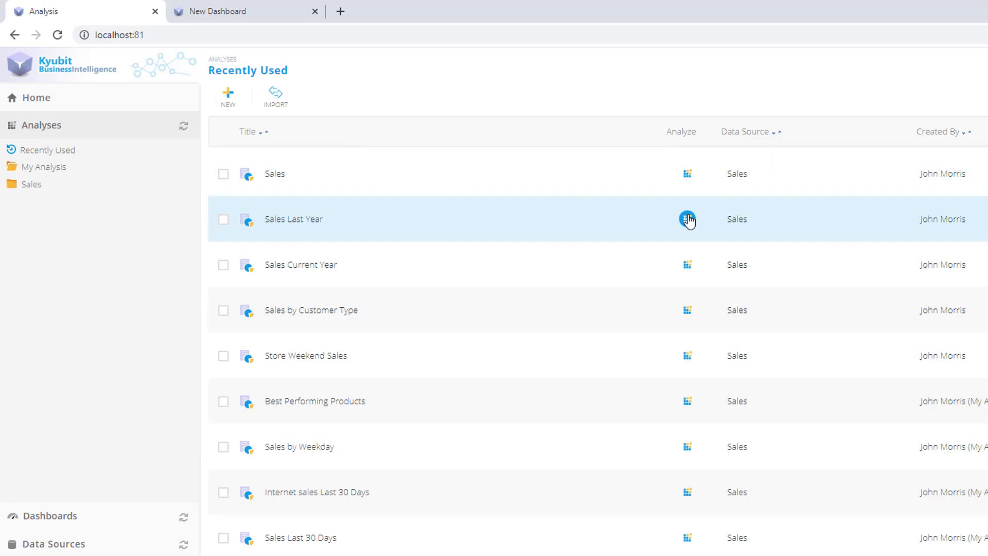
pyautogui.click(687, 175)
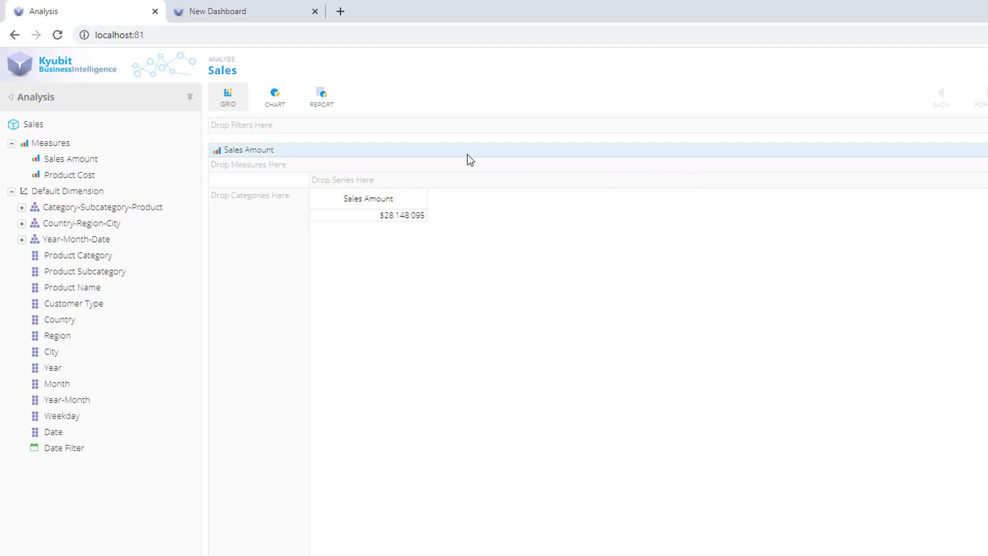
pyautogui.click(36, 97)
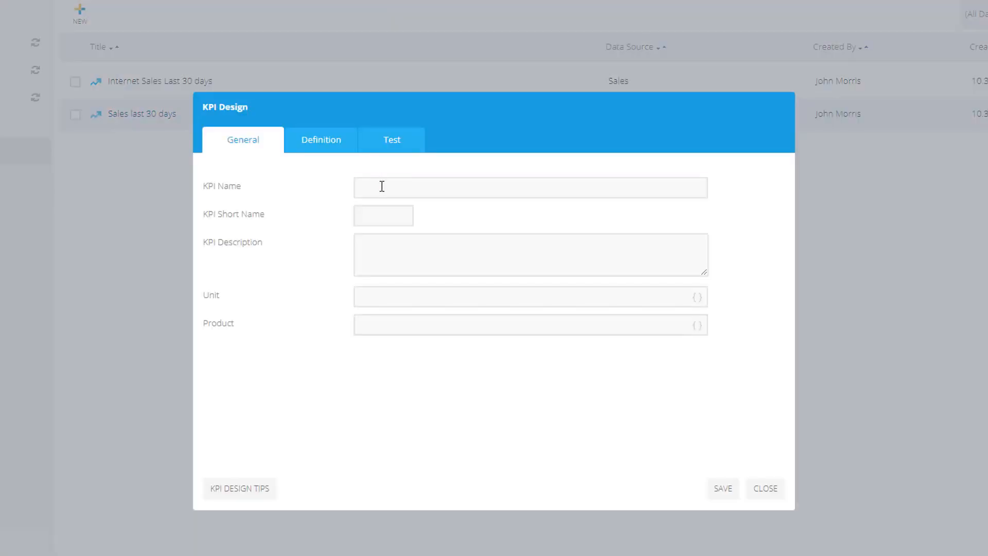
# Create a new KPI named Product Performance
pyautogui.click(382, 186)
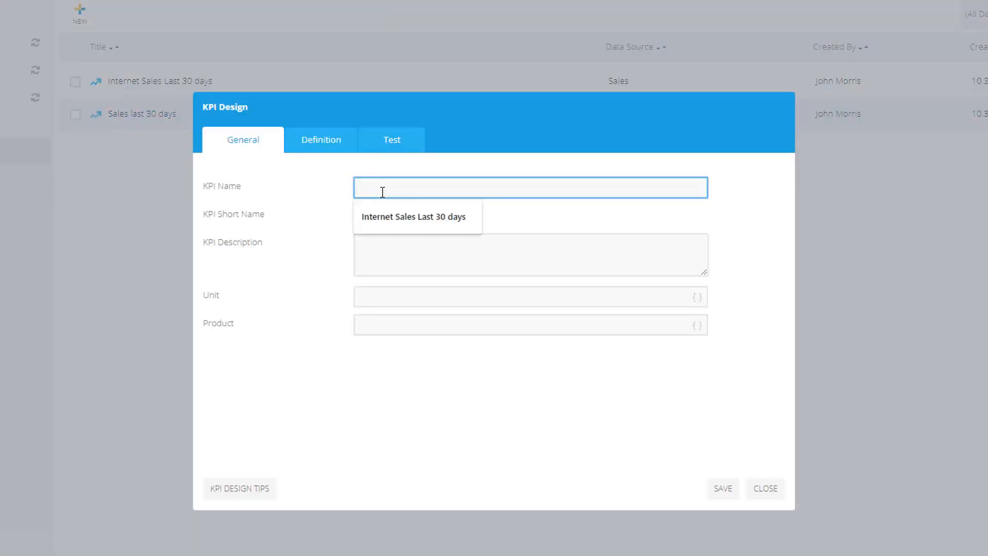
pyautogui.write('Product Performance')
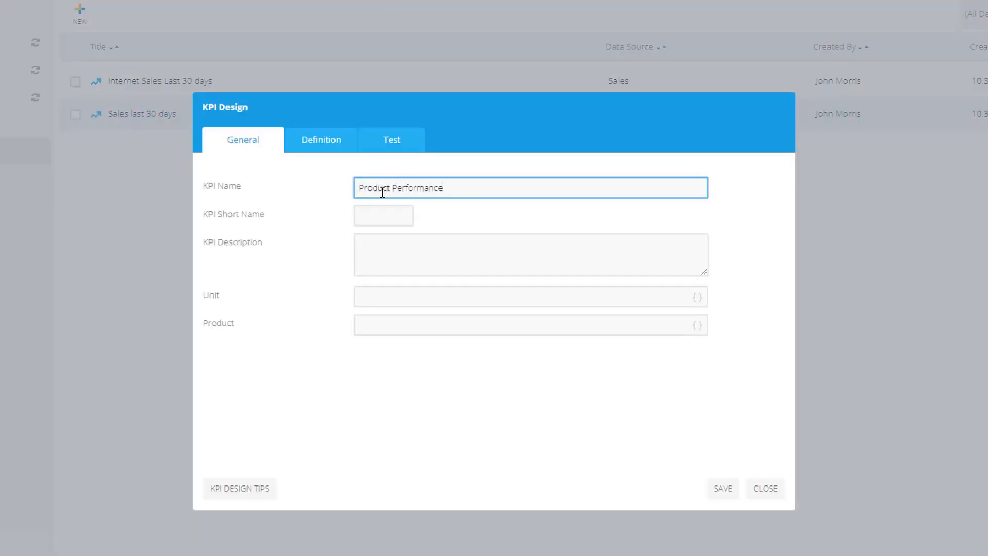
# Define the KPI value as coming from the Sales analysis
pyautogui.click(332, 147)
pyautogui.click(675, 244)
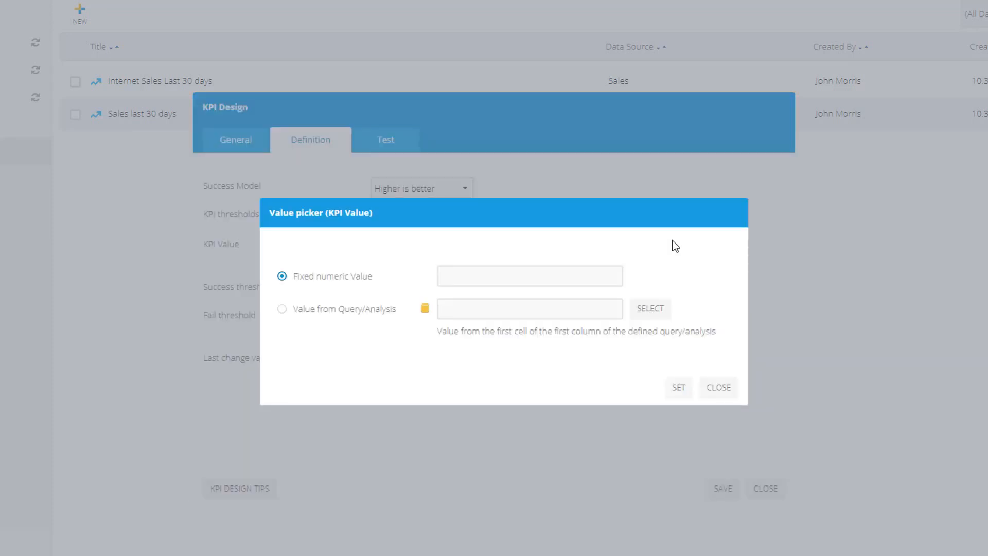
pyautogui.click(282, 309)
pyautogui.click(654, 309)
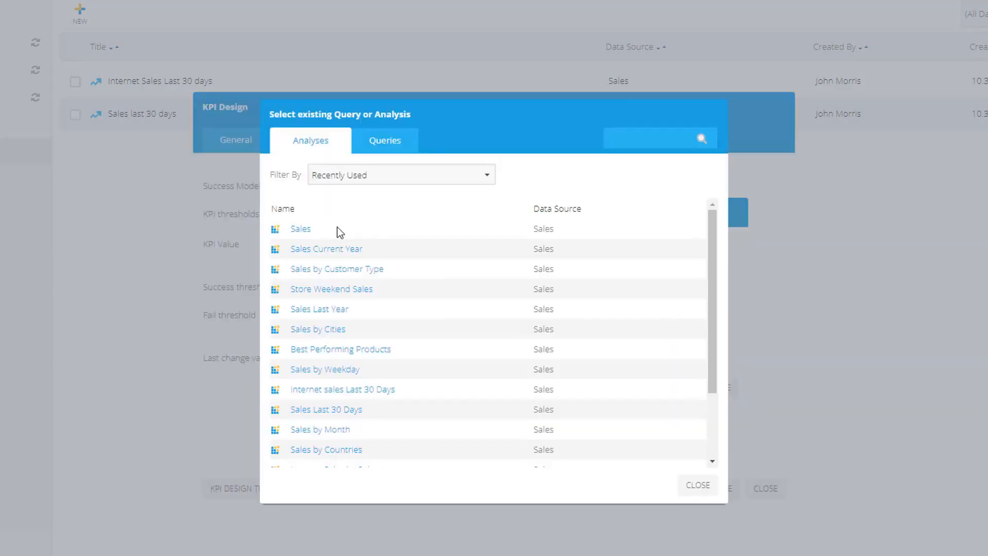
pyautogui.click(337, 227)
pyautogui.click(679, 407)
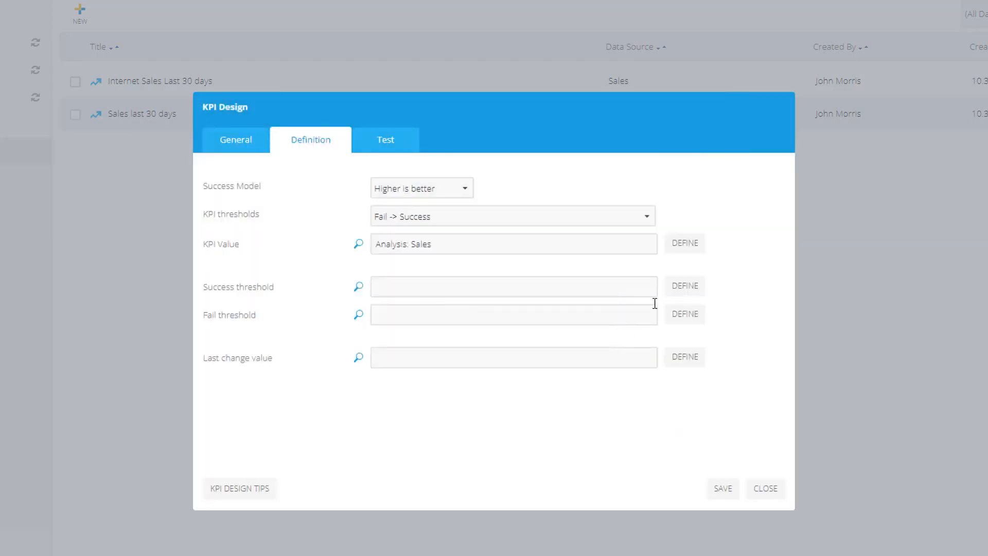
# Set the KPI success threshold to a fixed value of 500000
pyautogui.click(672, 293)
pyautogui.click(532, 280)
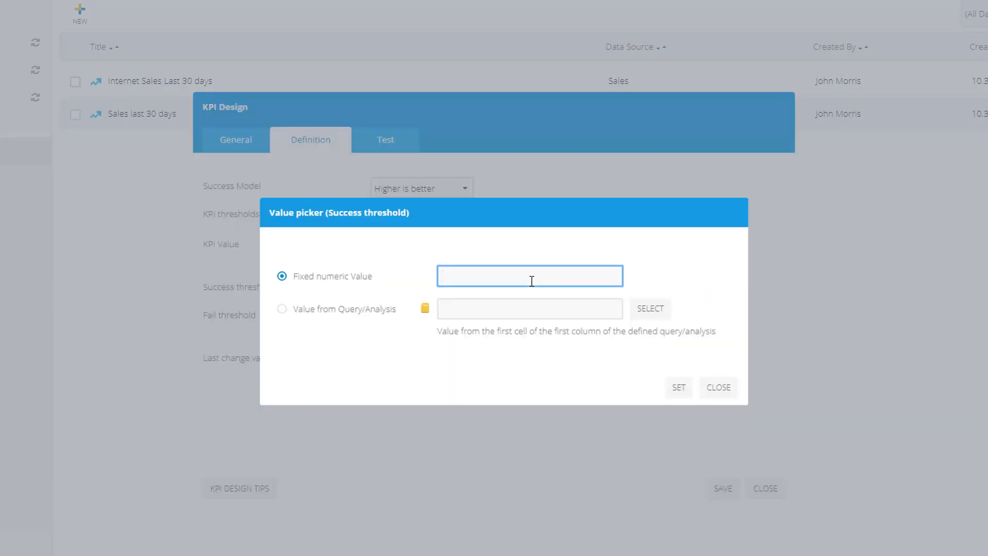
pyautogui.write('500000')
pyautogui.click(679, 387)
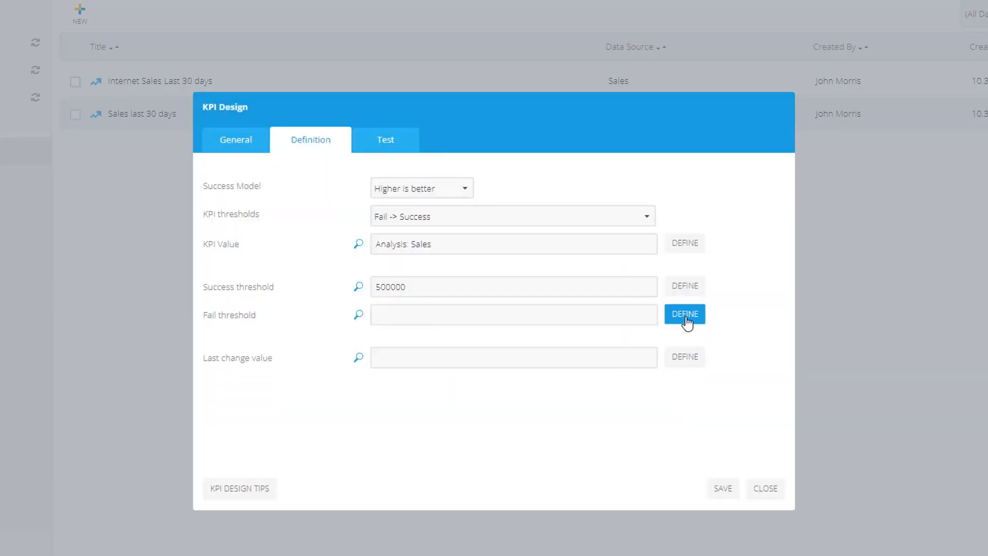
# Set the KPI fail threshold to a fixed value of 200000 and test the KPI
pyautogui.click(683, 314)
pyautogui.click(591, 278)
pyautogui.write('200000')
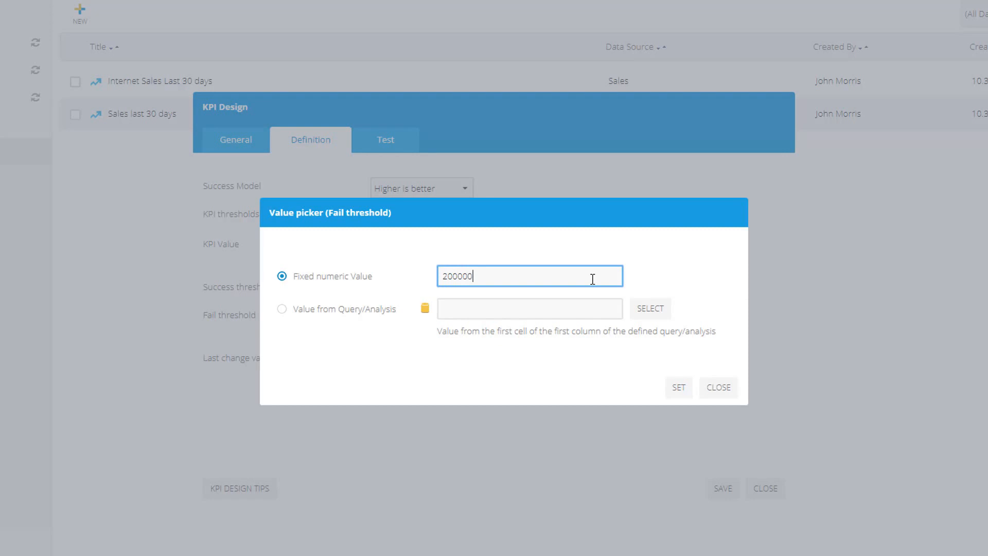
pyautogui.click(677, 387)
pyautogui.click(385, 140)
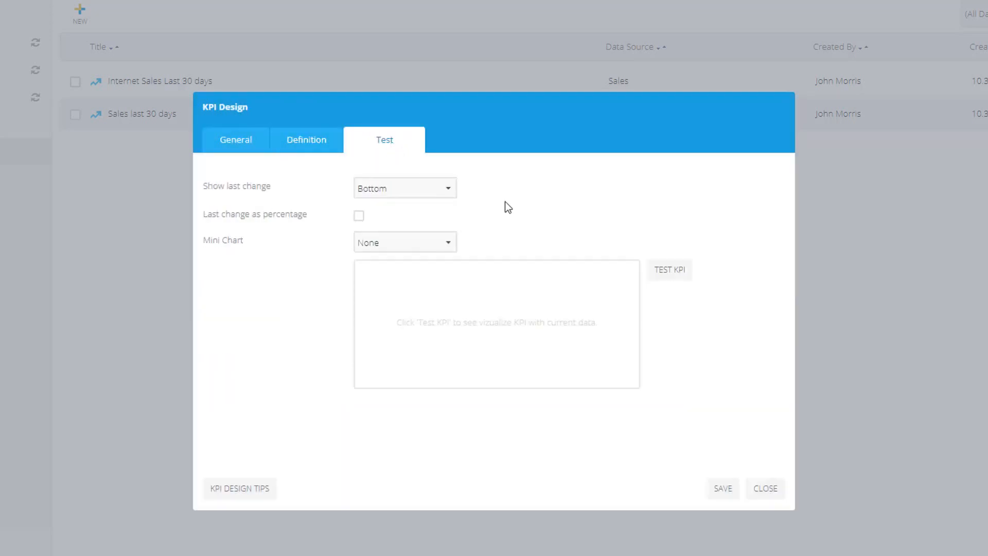
pyautogui.click(663, 272)
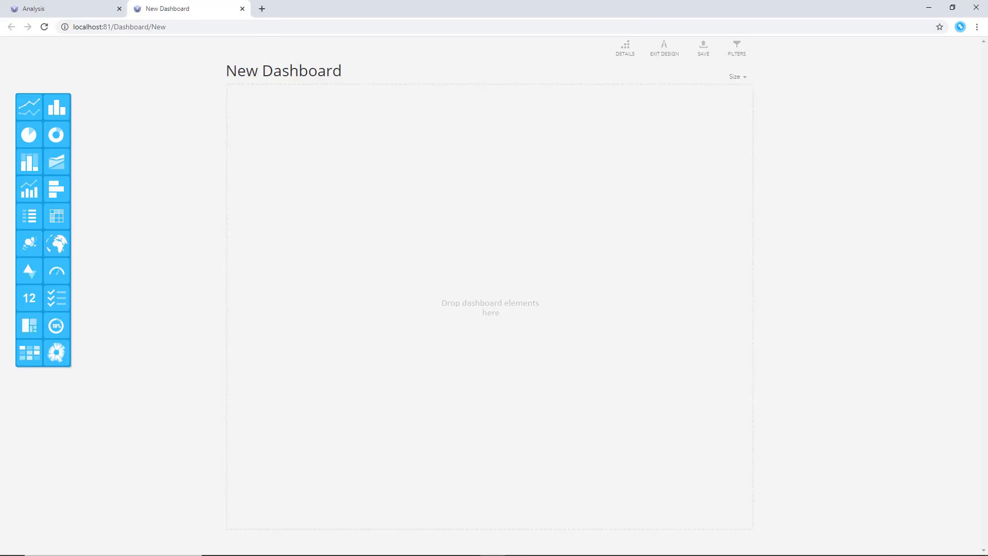
# Add a Product Subcategory filter to the new dashboard and select Televisions
pyautogui.click(737, 49)
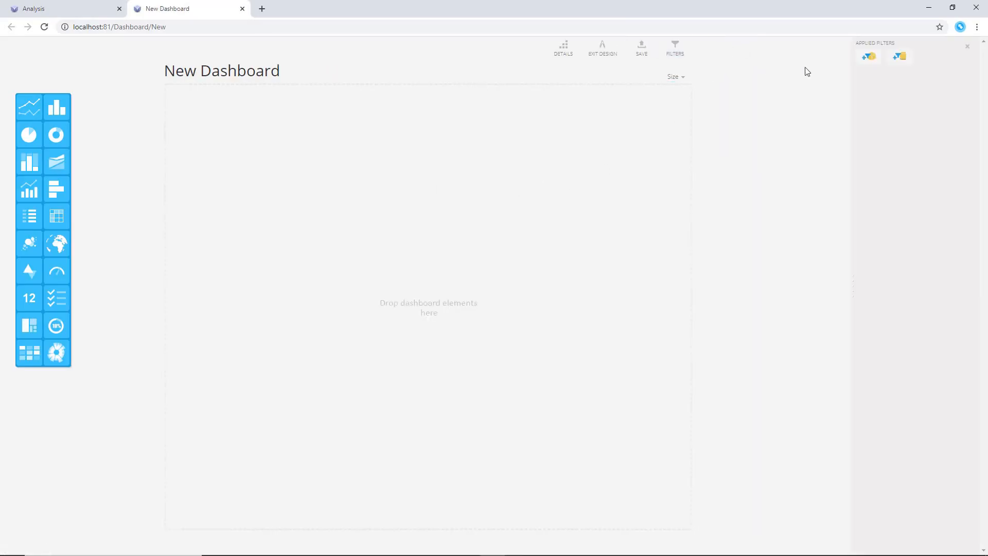
pyautogui.click(852, 70)
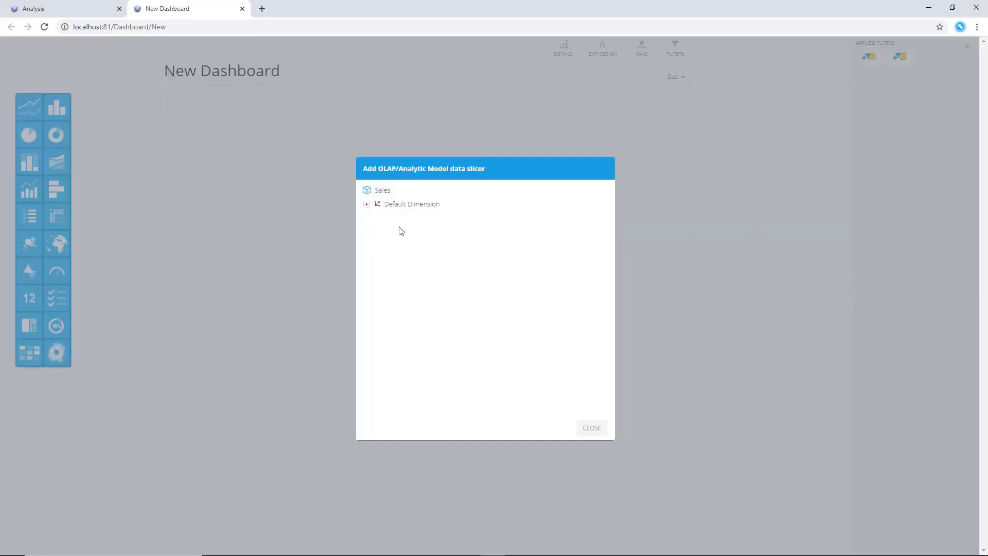
pyautogui.click(366, 204)
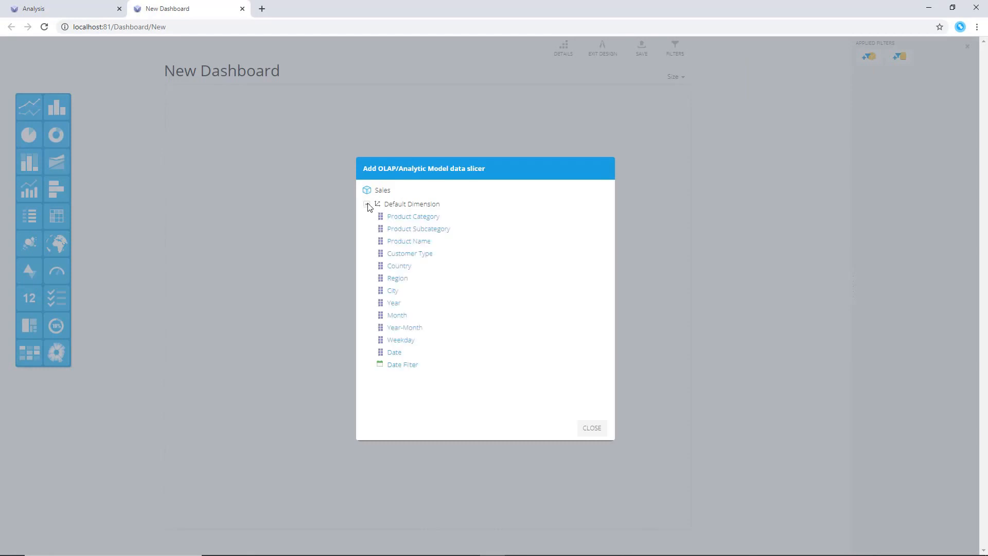
pyautogui.click(443, 232)
pyautogui.scroll(-4, 446, 240)
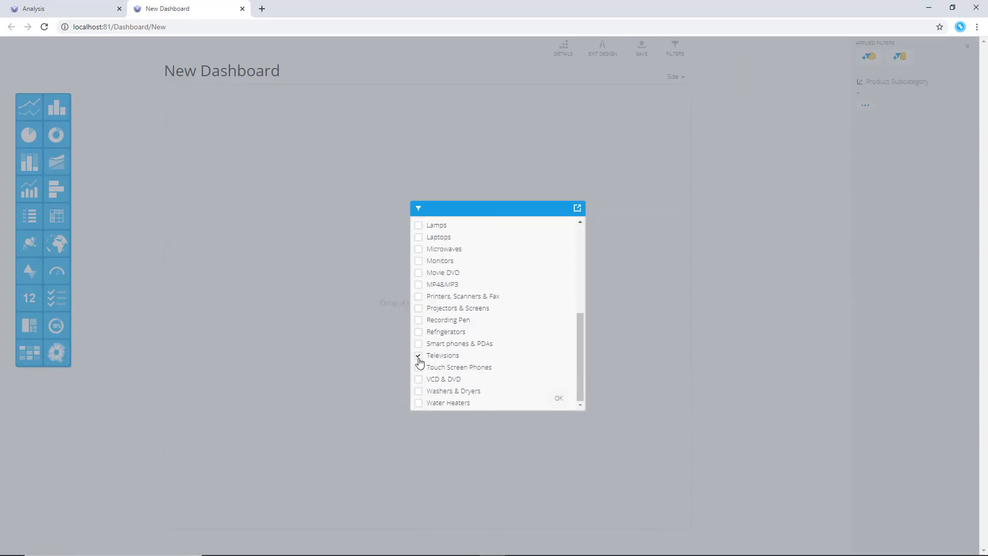
pyautogui.click(559, 397)
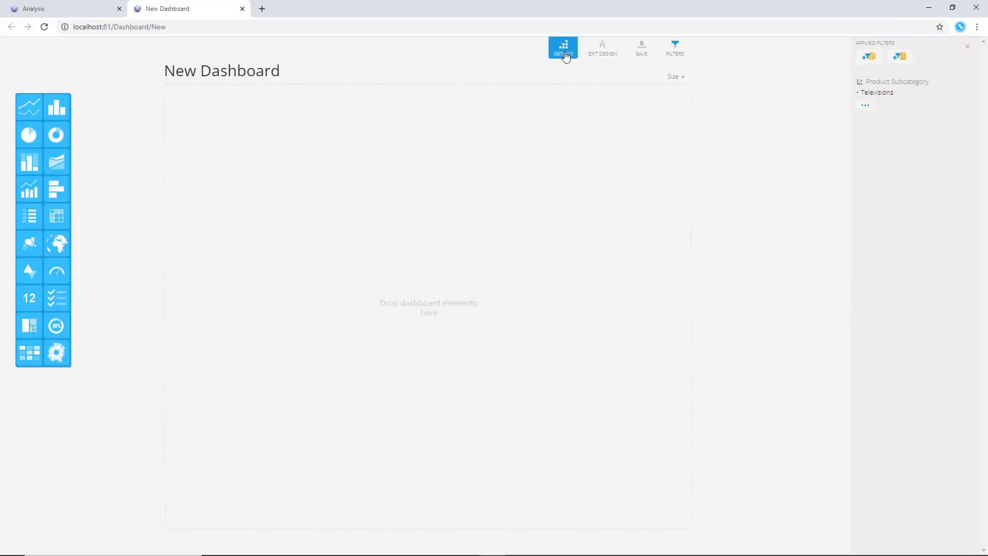
# Set the dashboard title to Product Performance, use the Gray colour palette and enable Dynamic Title
pyautogui.click(393, 66)
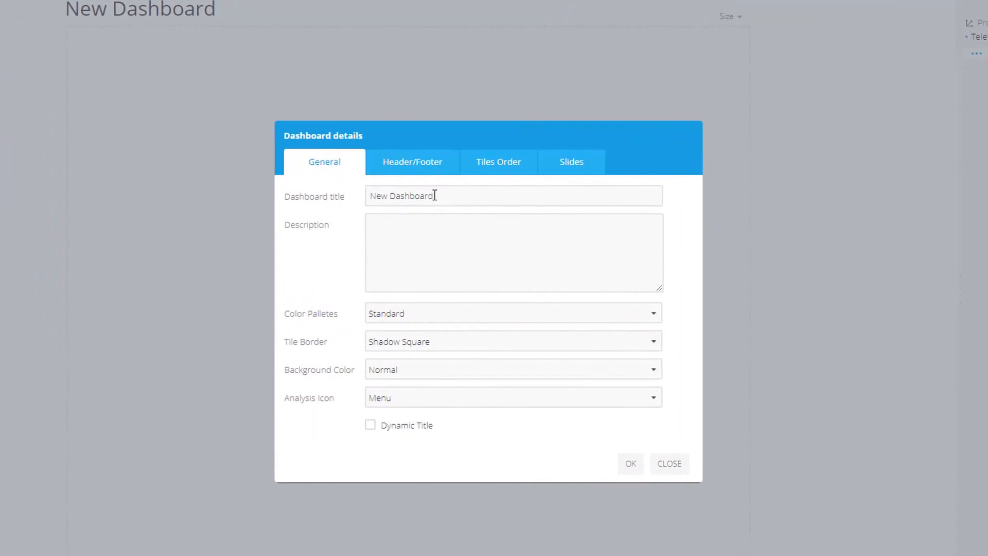
pyautogui.moveTo(435, 196); pyautogui.dragTo(344, 190)
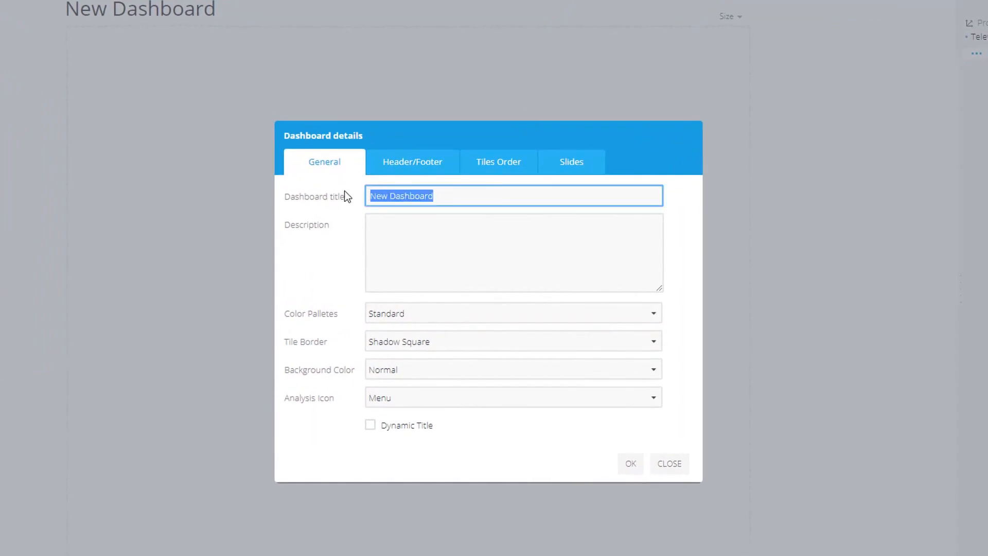
pyautogui.write('Product Performance')
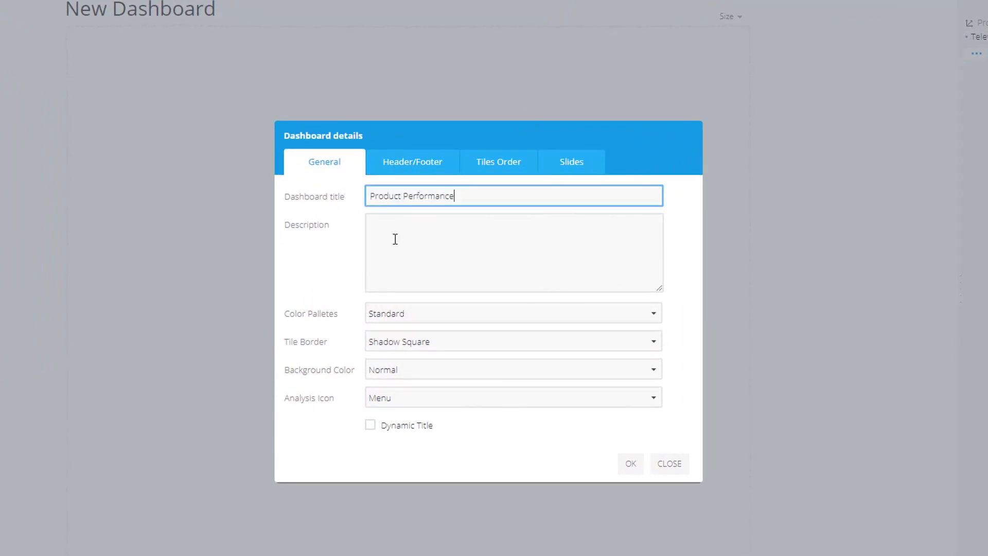
pyautogui.click(436, 313)
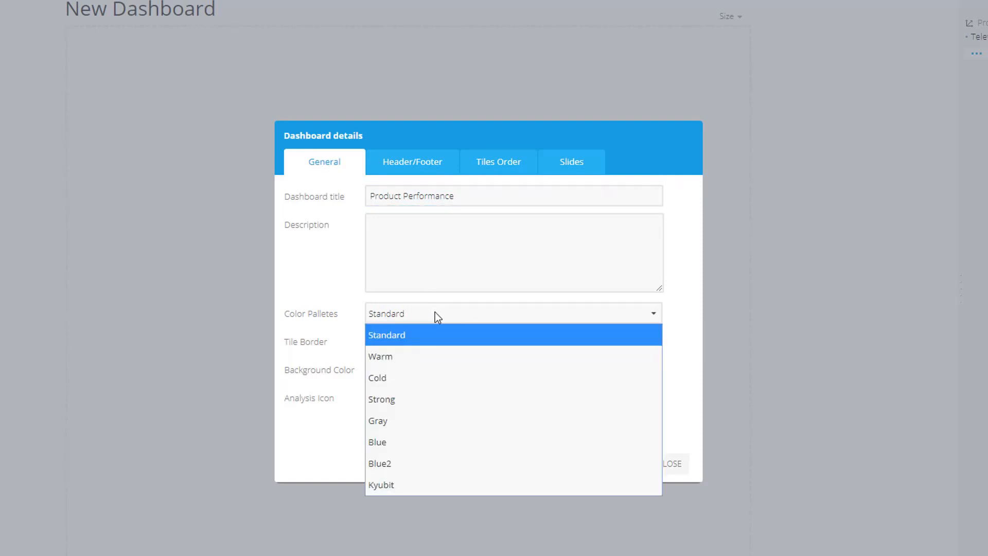
pyautogui.click(424, 421)
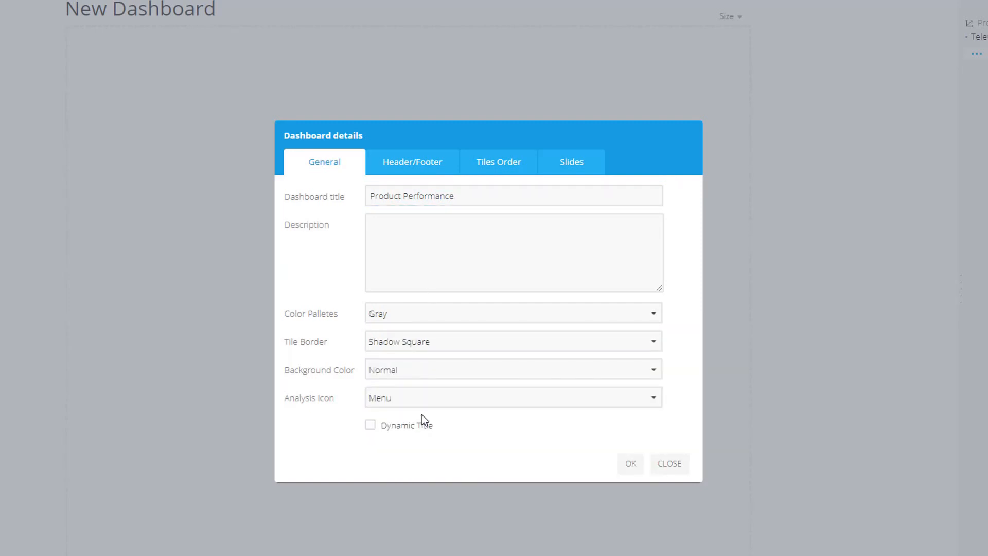
pyautogui.click(370, 425)
pyautogui.click(631, 464)
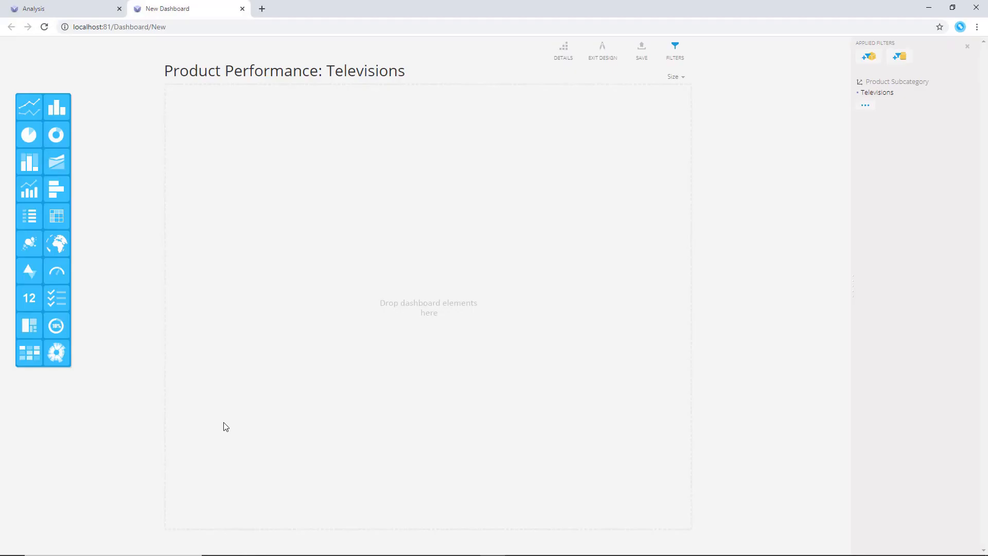
# Add a widened KPI tile to the dashboard showing the Sales last 30 days KPI
pyautogui.moveTo(28, 273); pyautogui.dragTo(282, 237)
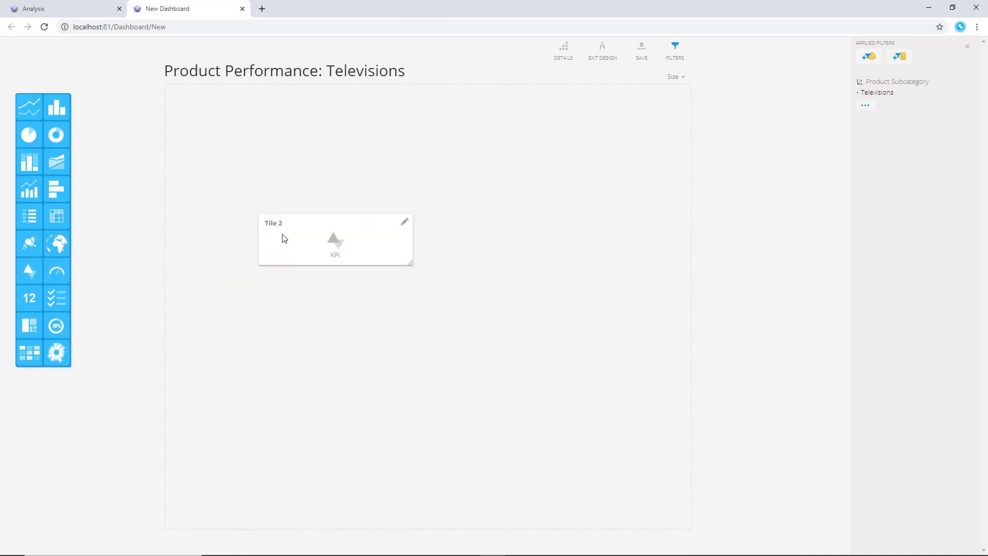
pyautogui.moveTo(320, 135); pyautogui.dragTo(358, 138)
pyautogui.click(348, 93)
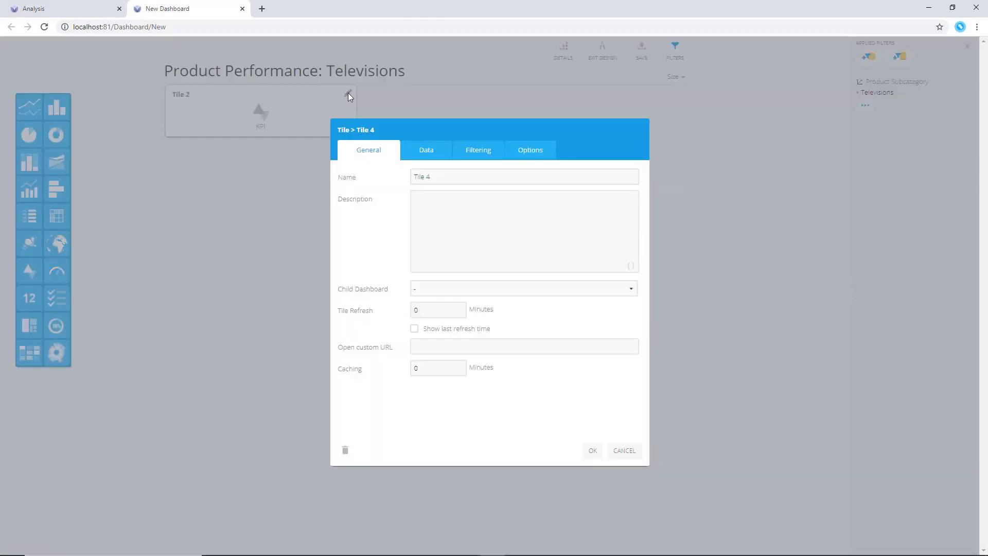
pyautogui.click(424, 150)
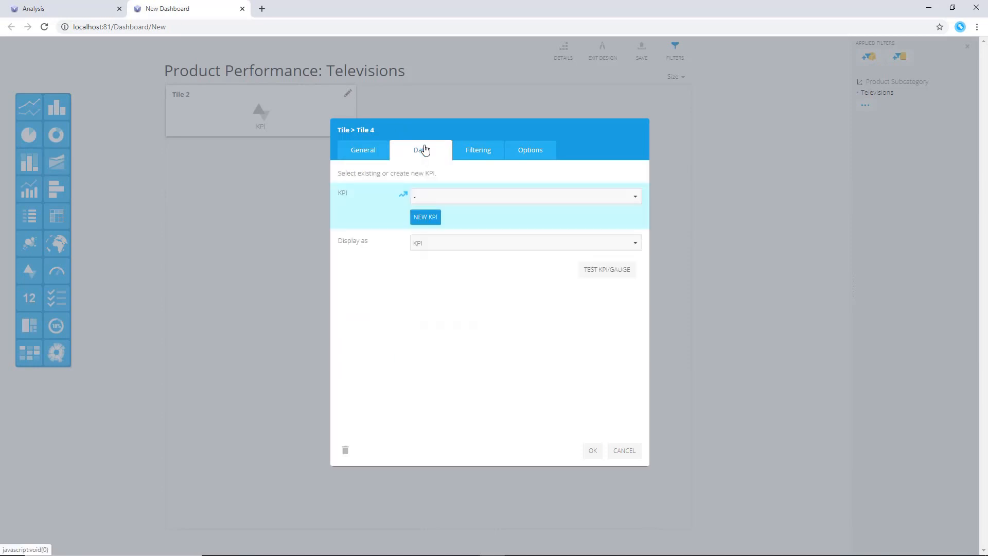
pyautogui.click(486, 197)
pyautogui.click(484, 263)
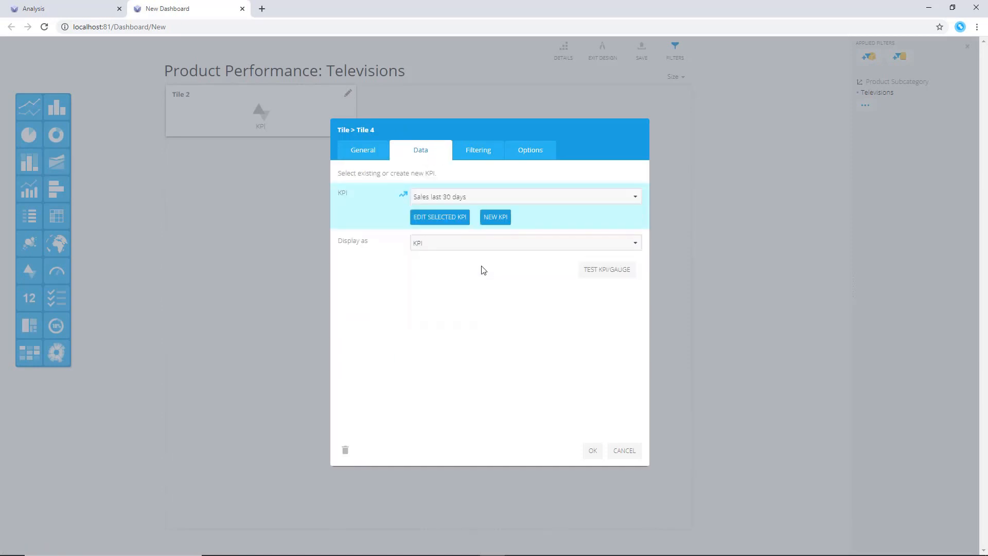
pyautogui.click(602, 270)
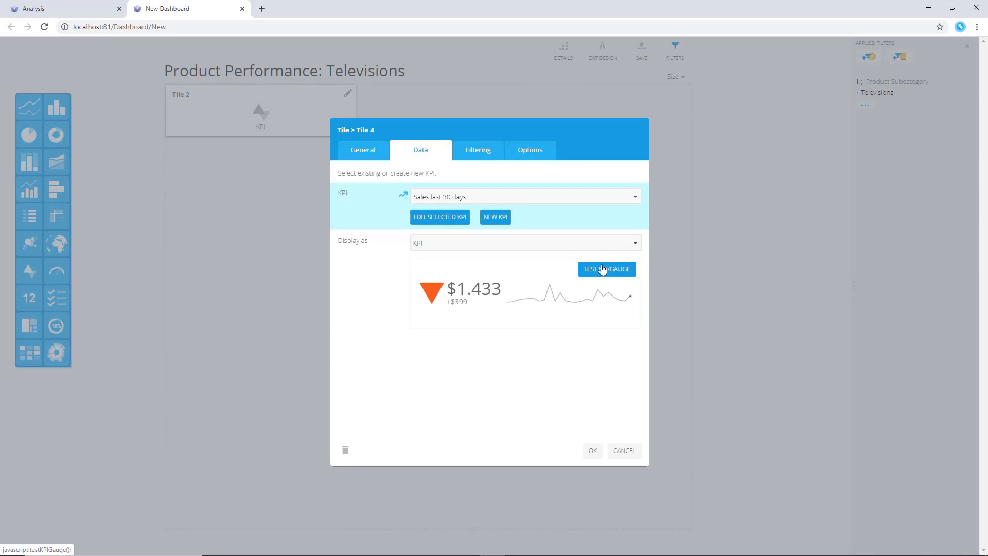
pyautogui.click(593, 451)
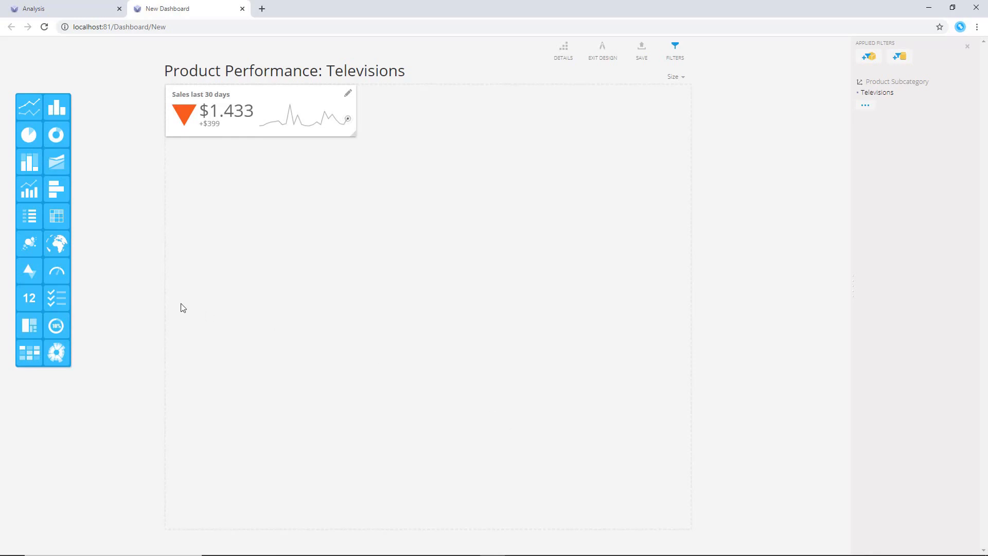
# Add a widened Card tile below the KPI tile showing the Store Weekend Sales analysis
pyautogui.moveTo(30, 298); pyautogui.dragTo(185, 214)
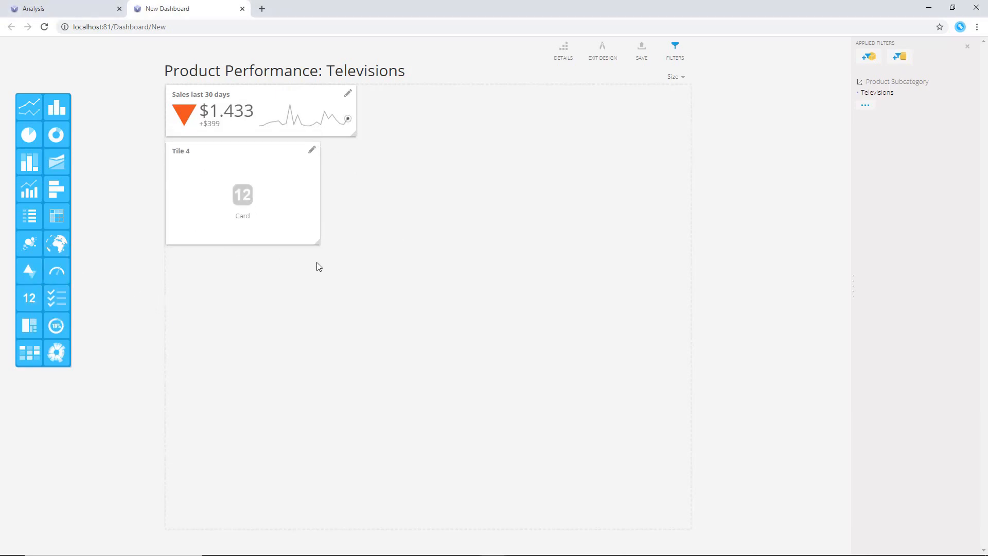
pyautogui.moveTo(317, 245); pyautogui.dragTo(360, 251)
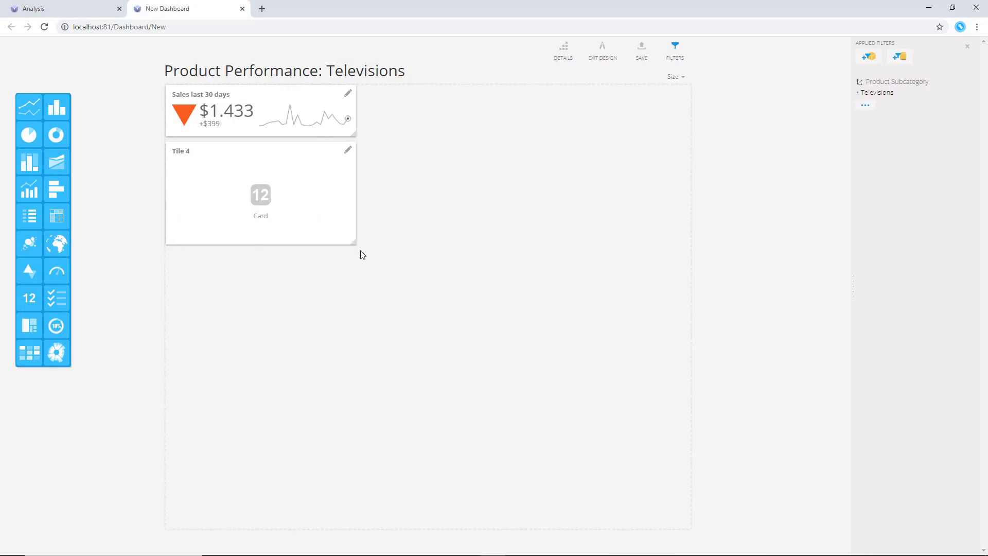
pyautogui.click(348, 150)
pyautogui.click(424, 155)
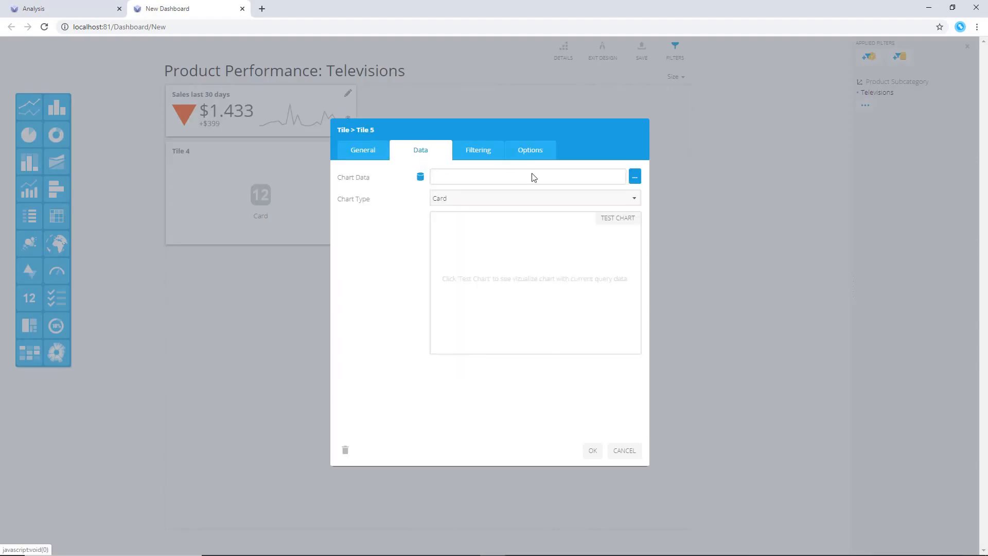
pyautogui.click(633, 182)
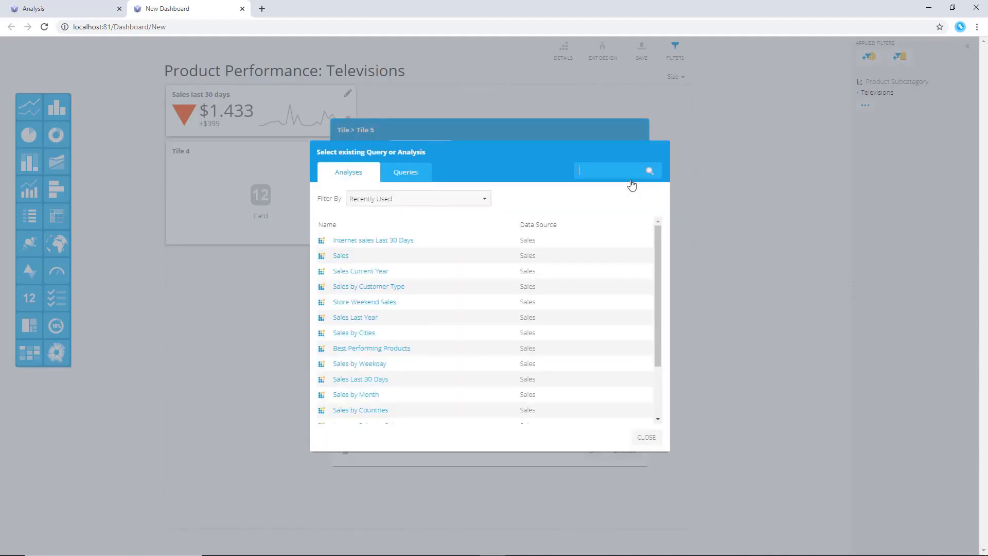
pyautogui.click(387, 303)
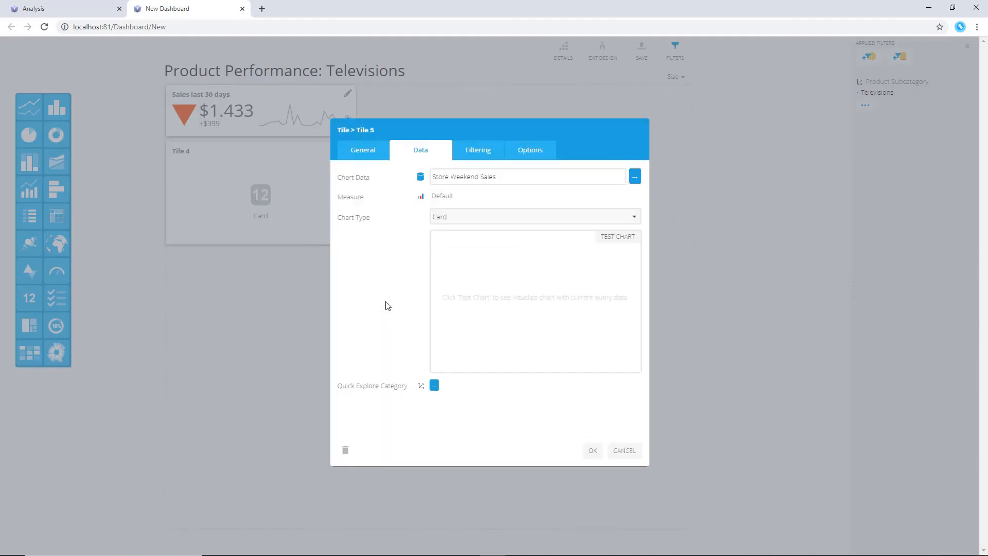
pyautogui.click(593, 450)
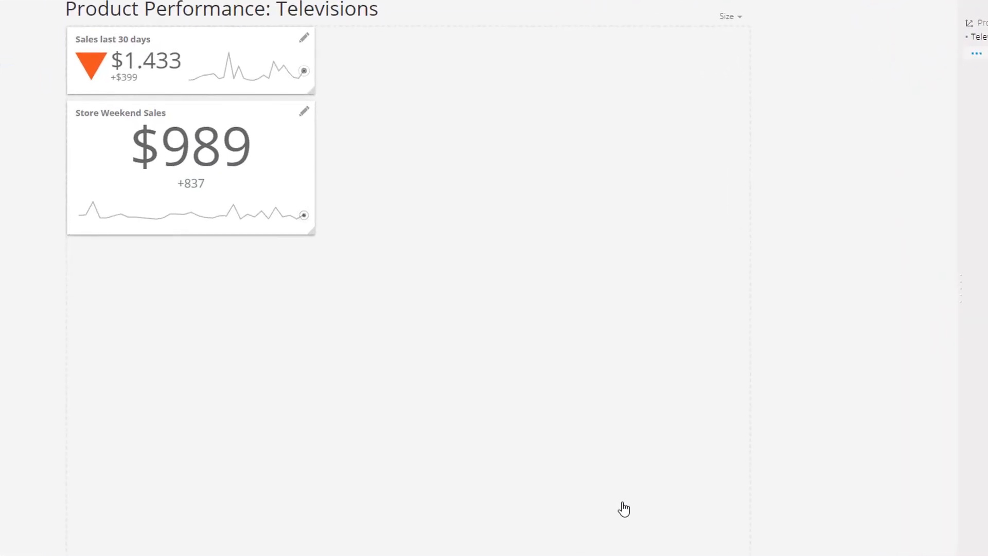
# Change the Store Weekend Sales card's mini chart to a column chart
pyautogui.click(305, 112)
pyautogui.click(536, 112)
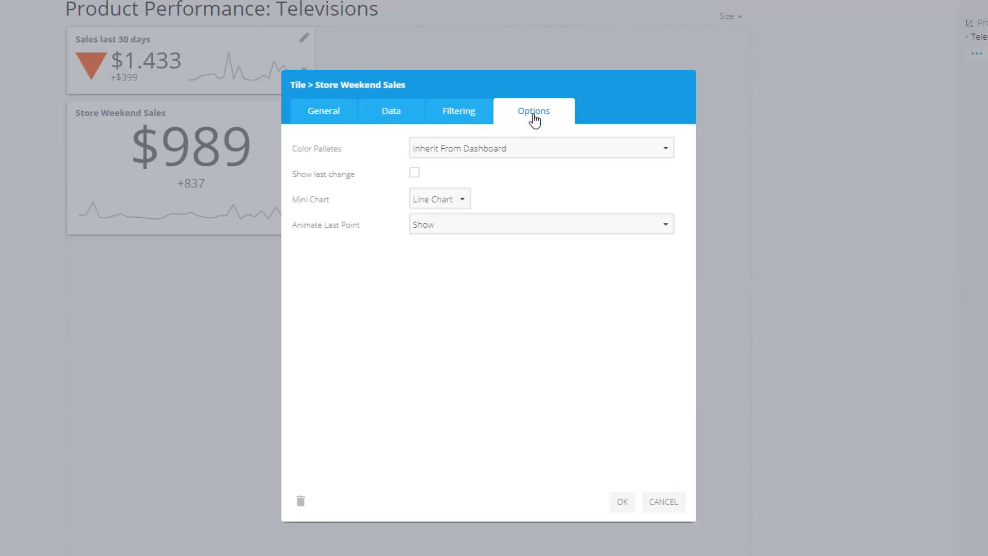
pyautogui.click(453, 200)
pyautogui.click(451, 261)
pyautogui.click(621, 502)
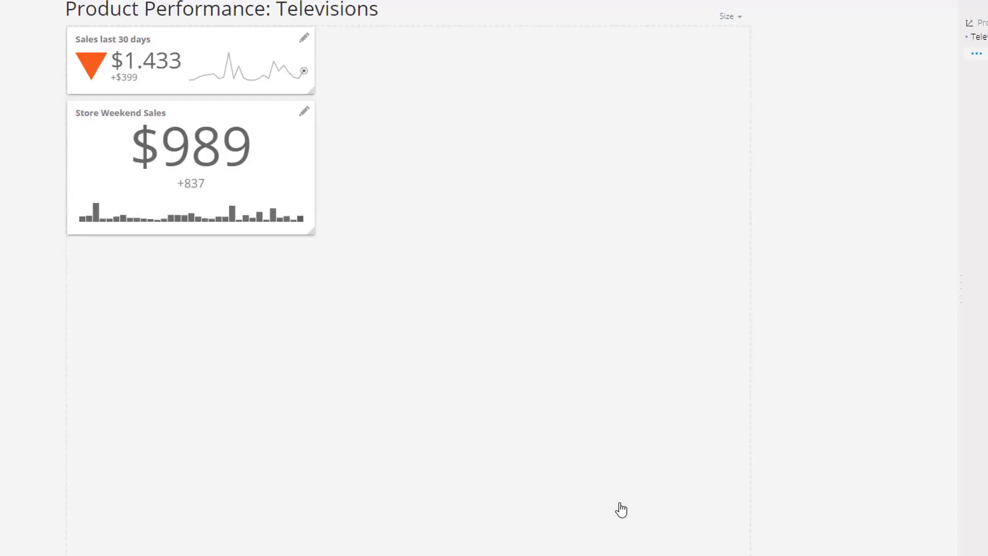
# Add a resized Doughnut Chart tile beside the card tiles showing the Sales by Customer Type analysis
pyautogui.moveTo(56, 134); pyautogui.dragTo(456, 210)
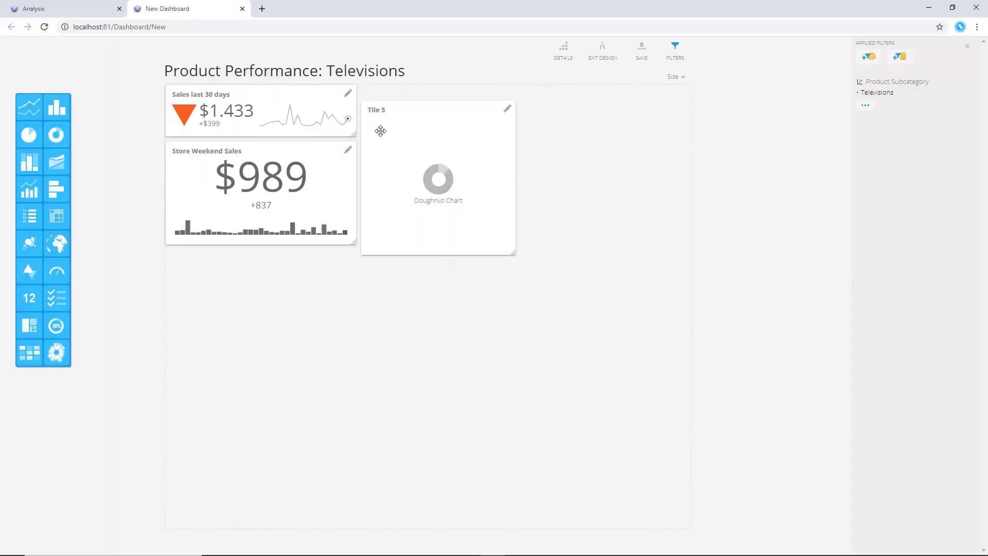
pyautogui.moveTo(381, 131); pyautogui.dragTo(384, 122)
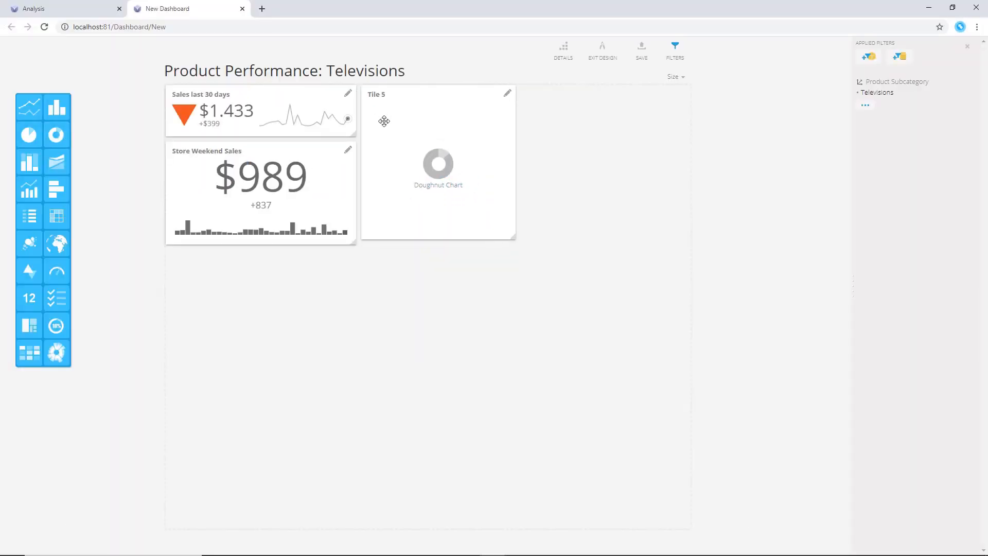
pyautogui.moveTo(514, 239); pyautogui.dragTo(521, 248)
pyautogui.click(508, 93)
pyautogui.click(421, 148)
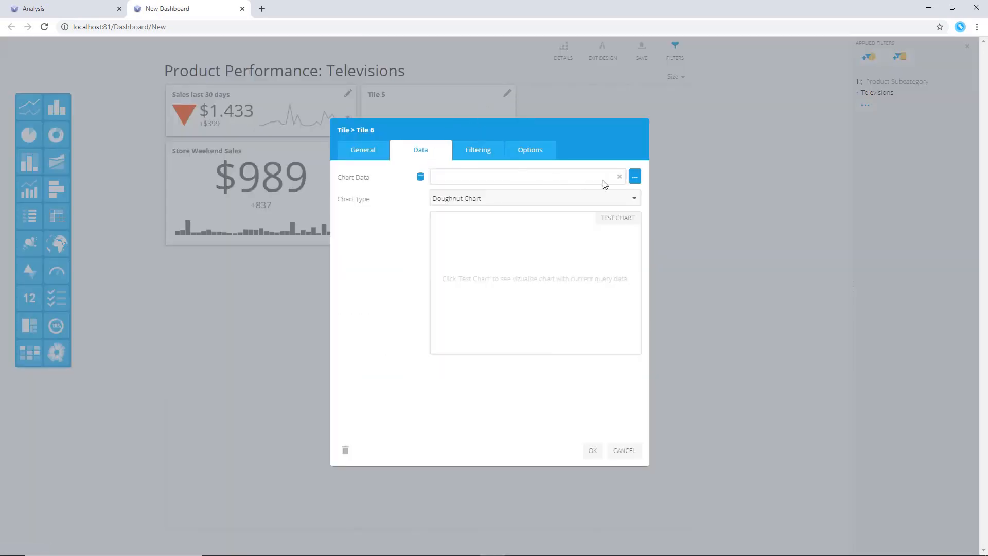
pyautogui.click(635, 174)
pyautogui.click(394, 287)
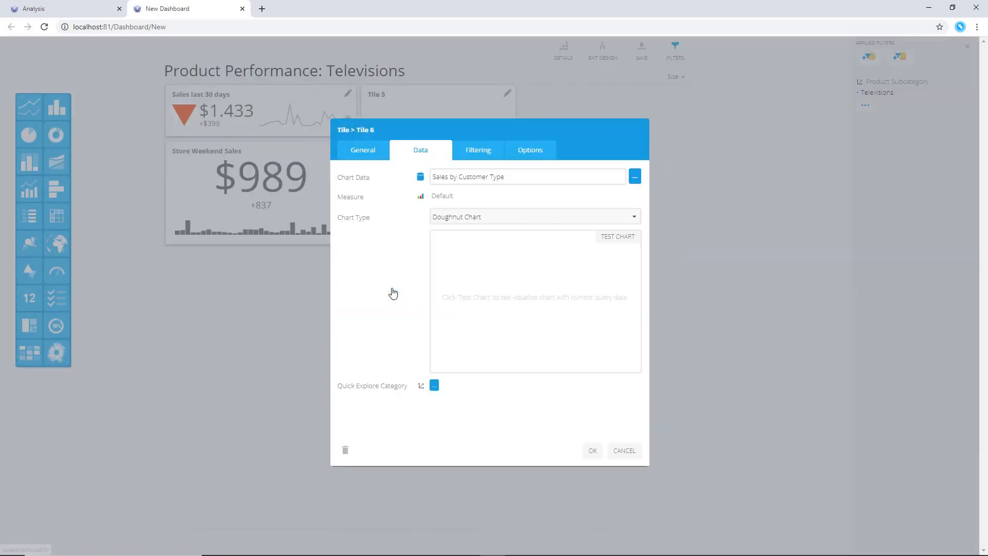
pyautogui.click(593, 451)
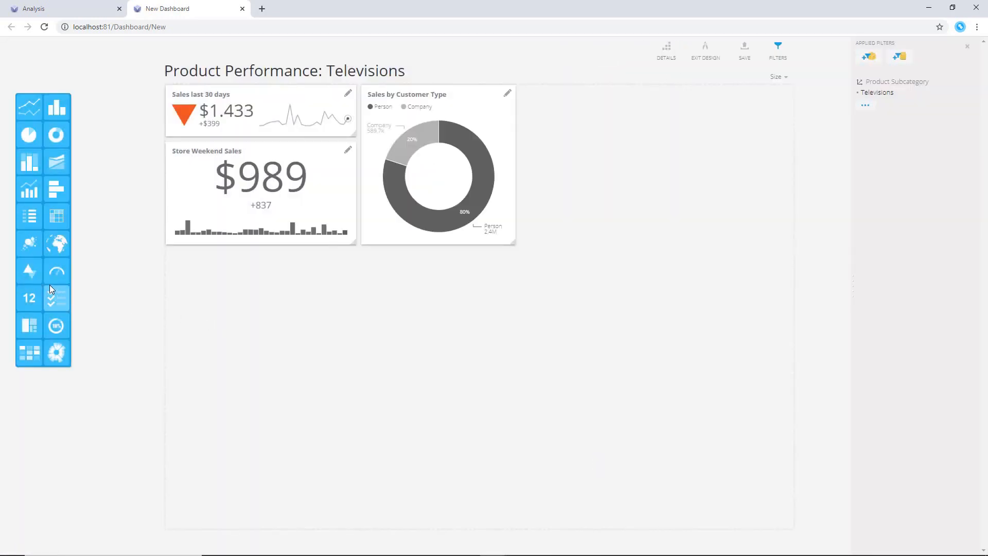
# Add a widened Combo Chart tile on the right showing the Sales Current Year analysis
pyautogui.moveTo(29, 195); pyautogui.dragTo(598, 201)
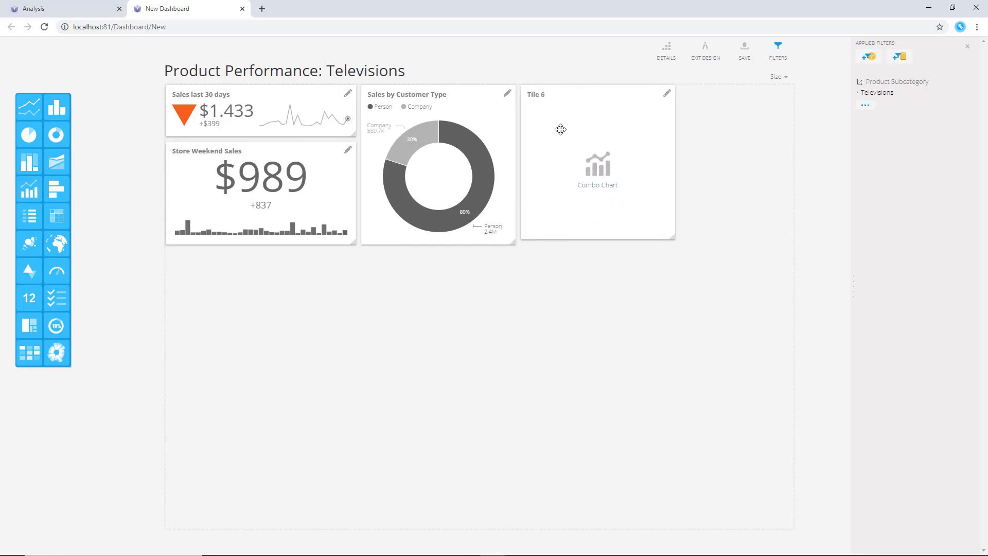
pyautogui.moveTo(675, 236); pyautogui.dragTo(787, 252)
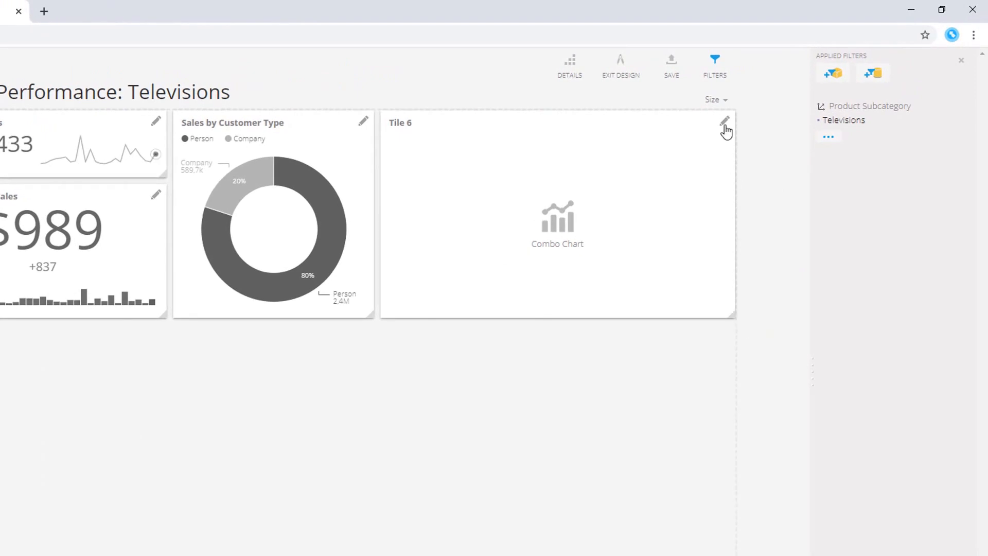
pyautogui.click(725, 121)
pyautogui.click(264, 202)
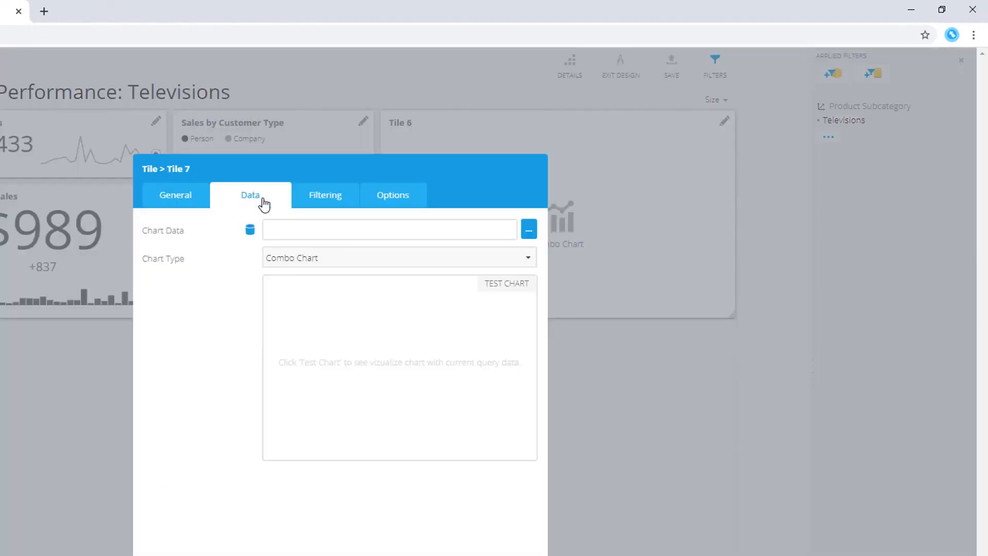
pyautogui.click(528, 232)
pyautogui.click(196, 352)
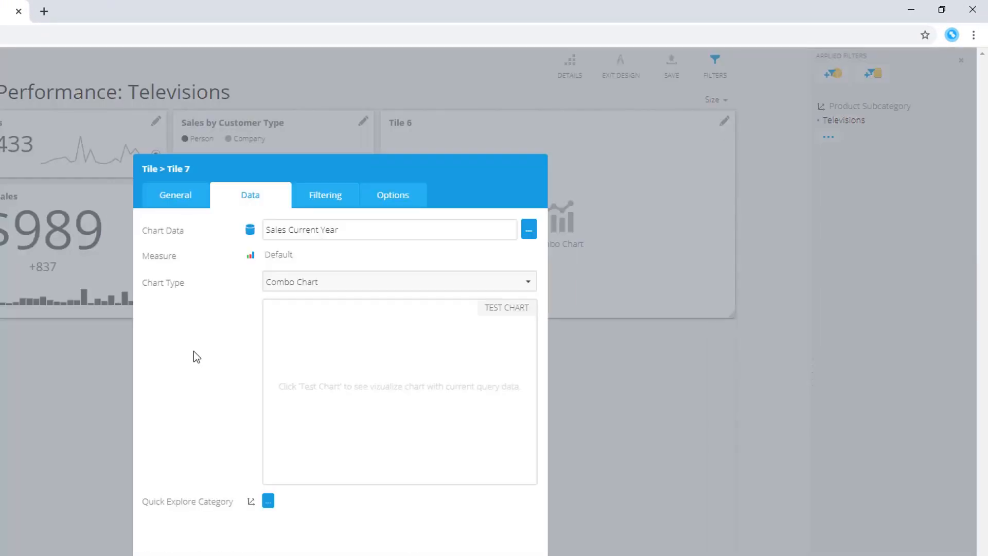
# Set the combo chart to compare against Sales Last Year and use Line Chart as its base chart type
pyautogui.click(393, 204)
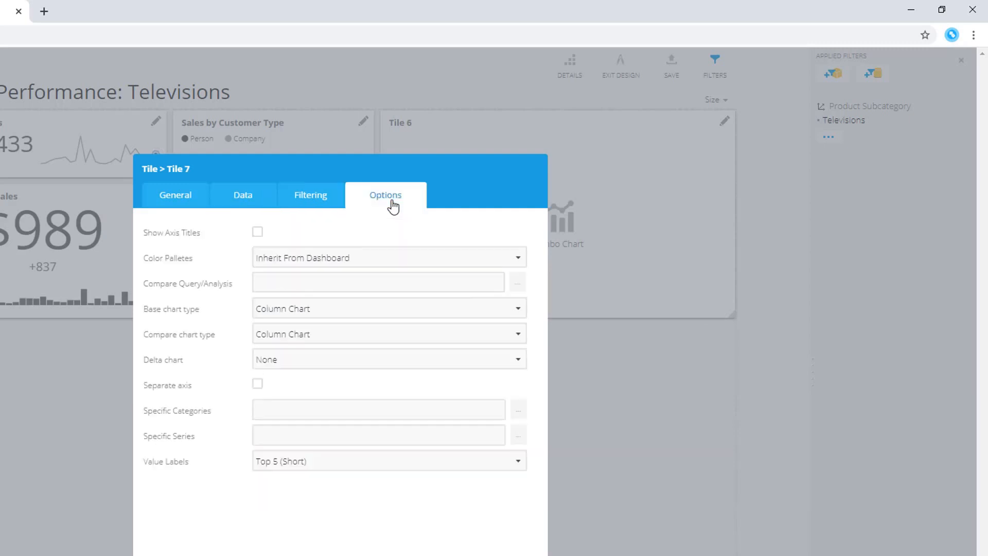
pyautogui.click(520, 289)
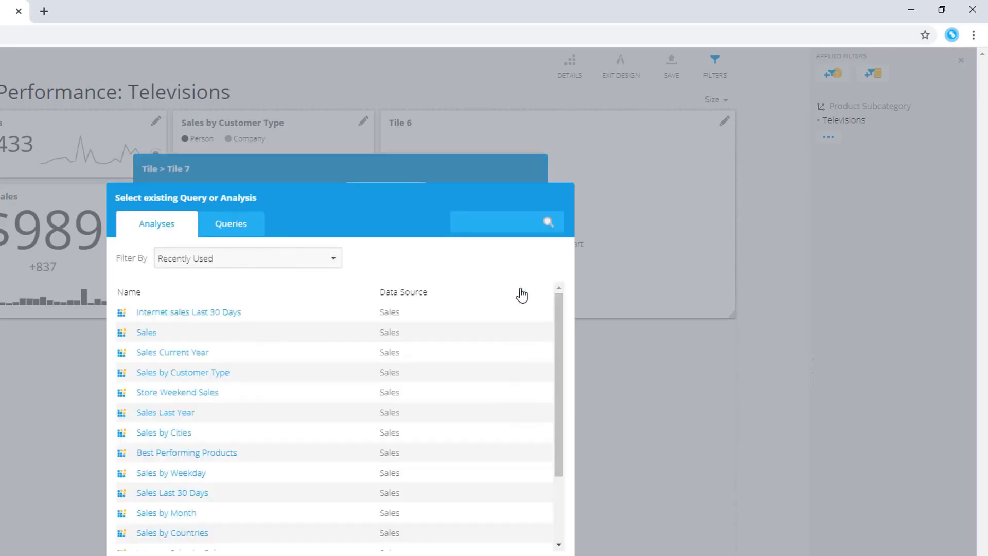
pyautogui.click(185, 416)
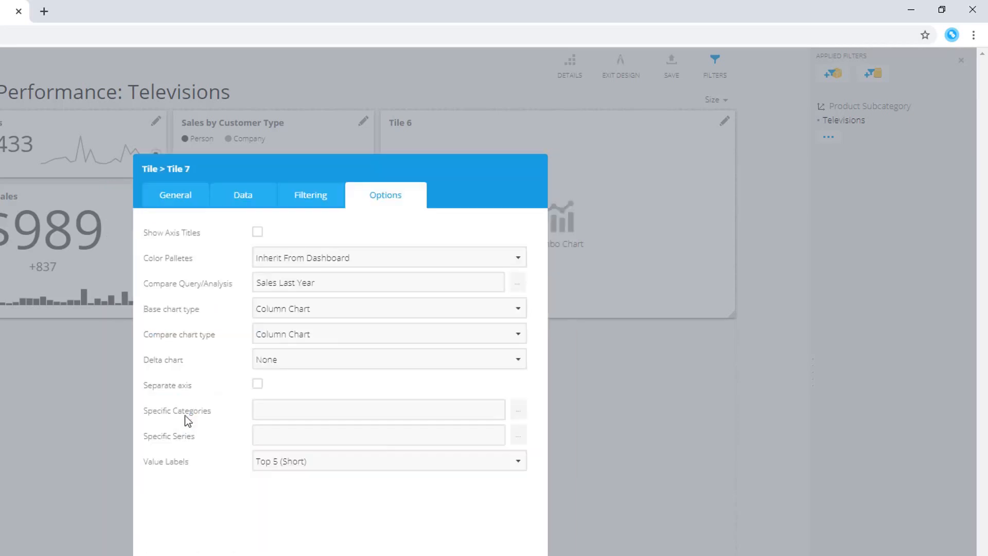
pyautogui.click(519, 309)
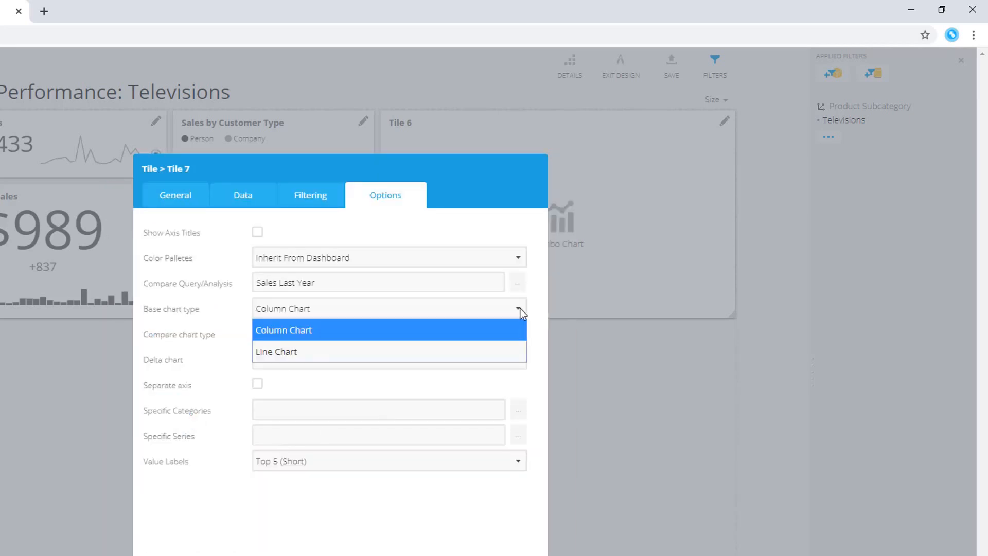
pyautogui.click(499, 352)
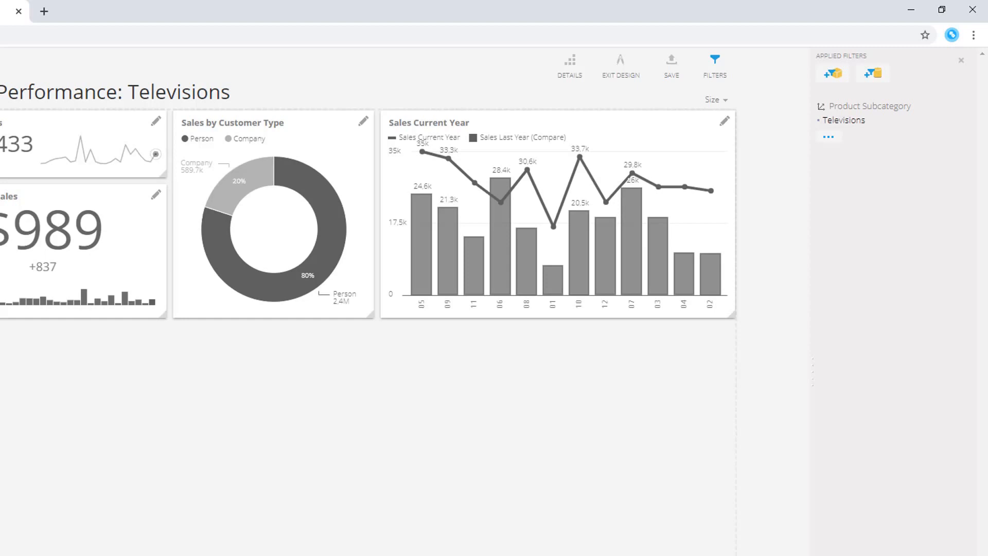
# Set the Sales Current Year chart's delta chart to Values
pyautogui.click(724, 122)
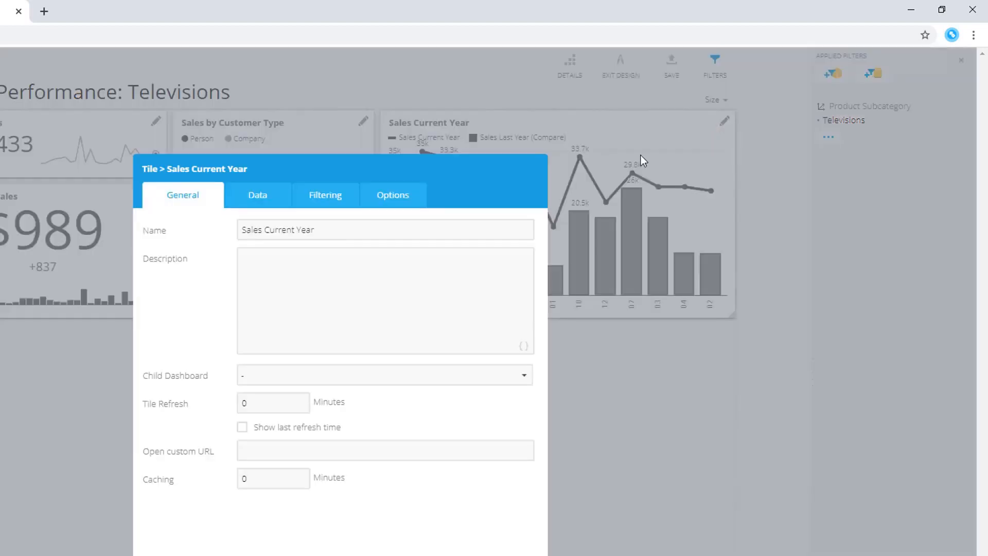
pyautogui.click(418, 201)
pyautogui.click(438, 359)
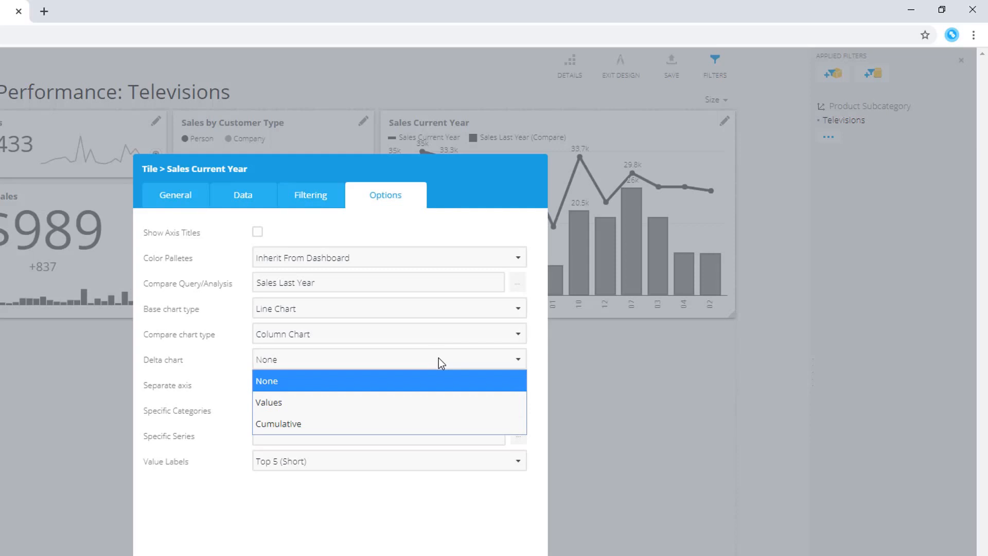
pyautogui.click(427, 400)
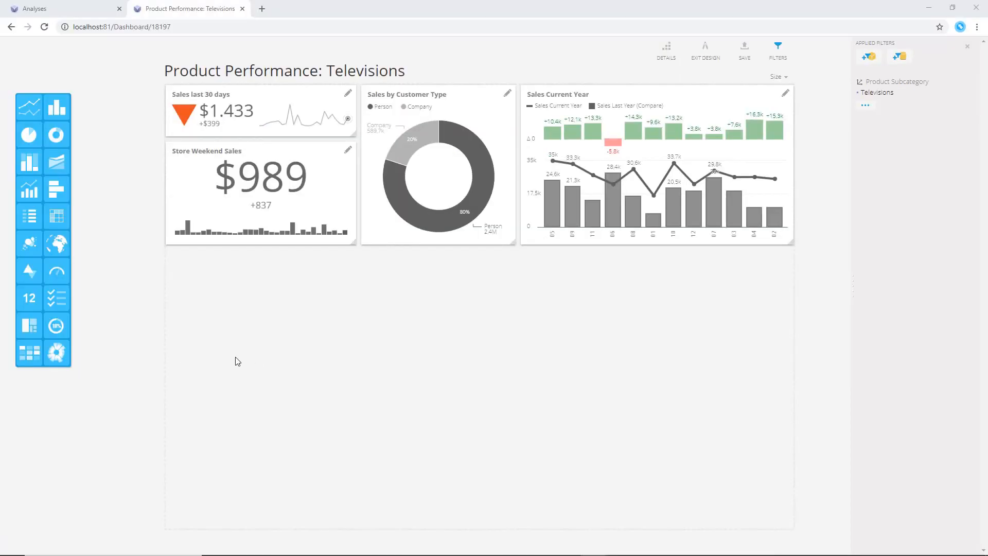
# Add an enlarged HeatMap tile below the card showing the Sales by Weekday-Month analysis
pyautogui.moveTo(35, 356); pyautogui.dragTo(195, 281)
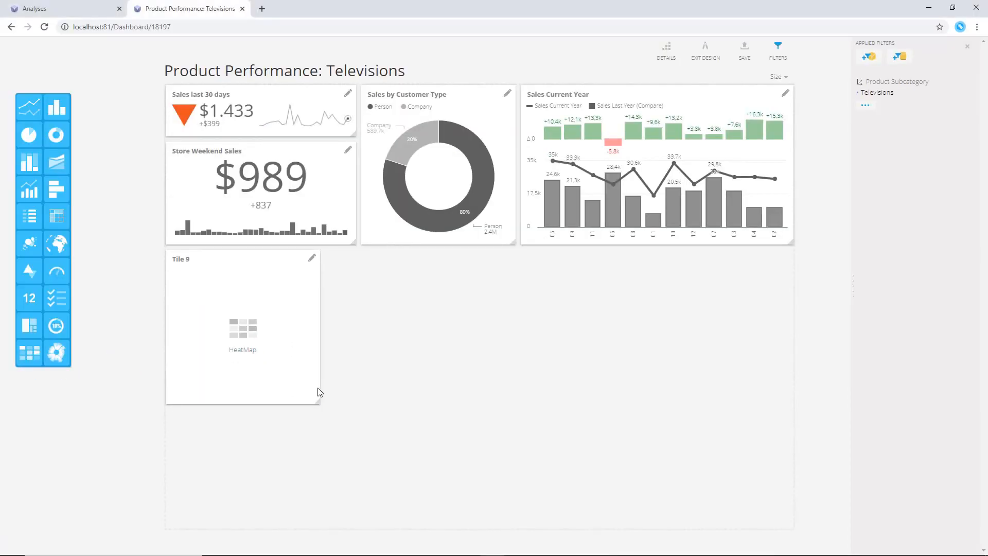
pyautogui.moveTo(317, 396); pyautogui.dragTo(302, 502)
pyautogui.click(292, 258)
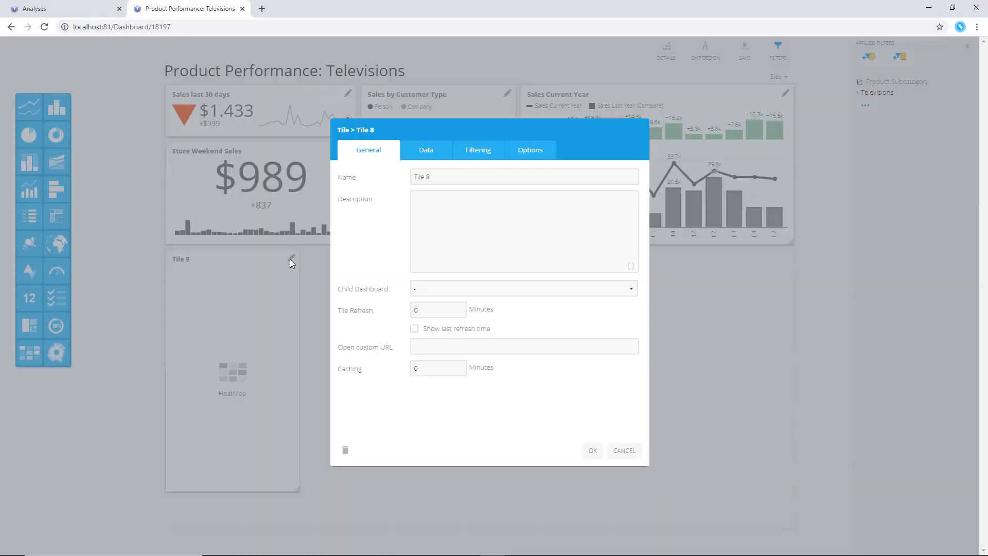
pyautogui.click(417, 154)
pyautogui.click(634, 176)
pyautogui.click(395, 243)
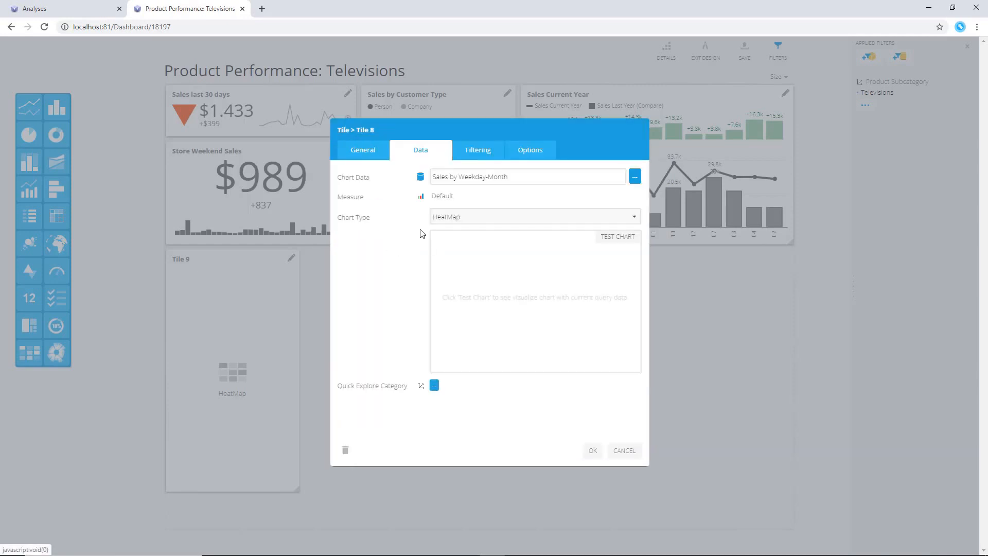
# Rename the heatmap tile to Sales by Weekdays
pyautogui.click(379, 162)
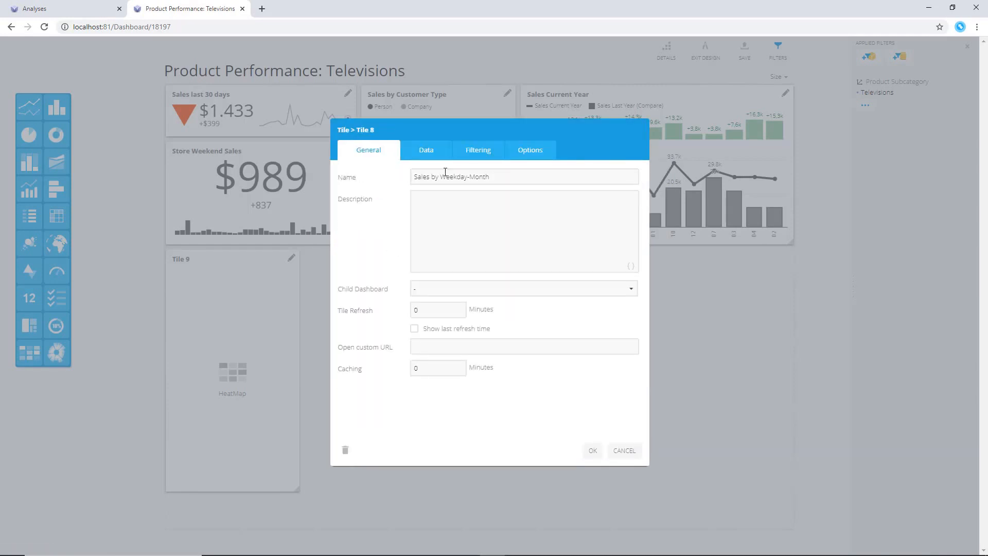
pyautogui.moveTo(469, 178); pyautogui.dragTo(536, 181)
pyautogui.write('s')
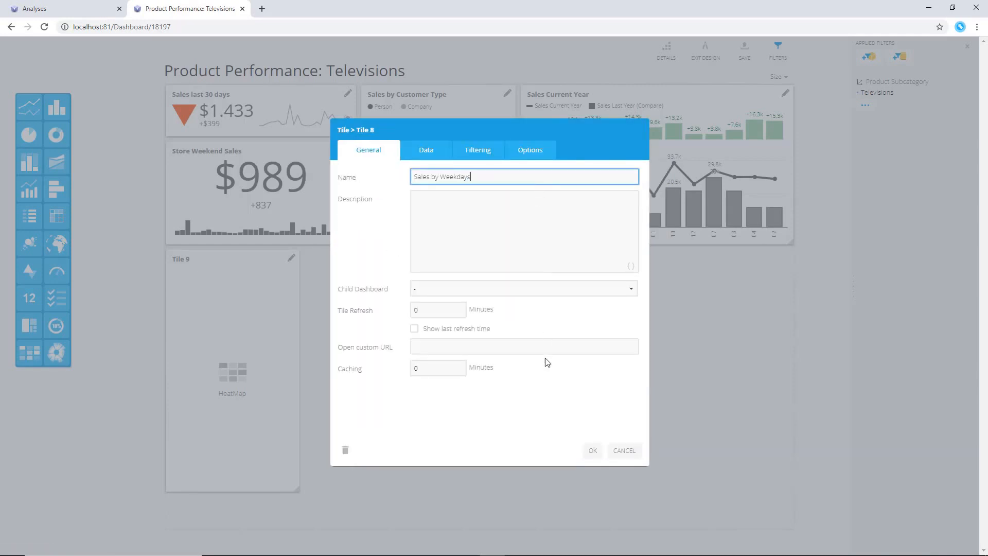
pyautogui.click(592, 452)
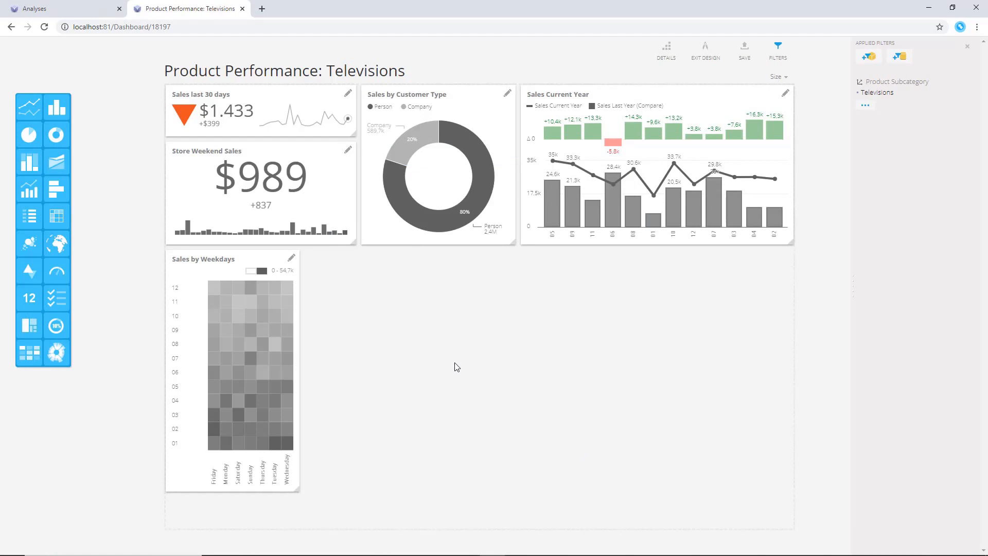
# Add a heatmap colour range titled Success with a minimum of 50000 and maximum of 100000
pyautogui.click(292, 258)
pyautogui.click(531, 156)
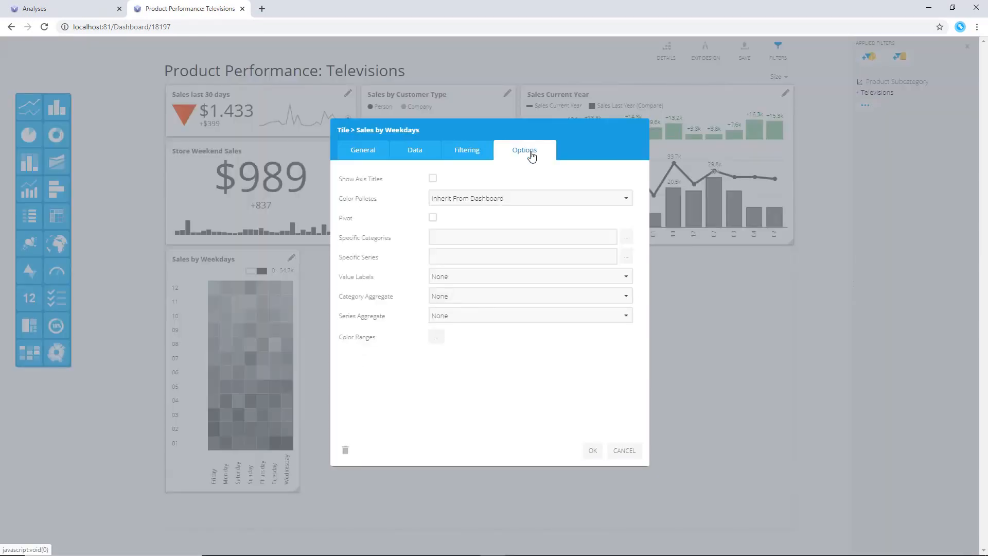
pyautogui.click(439, 340)
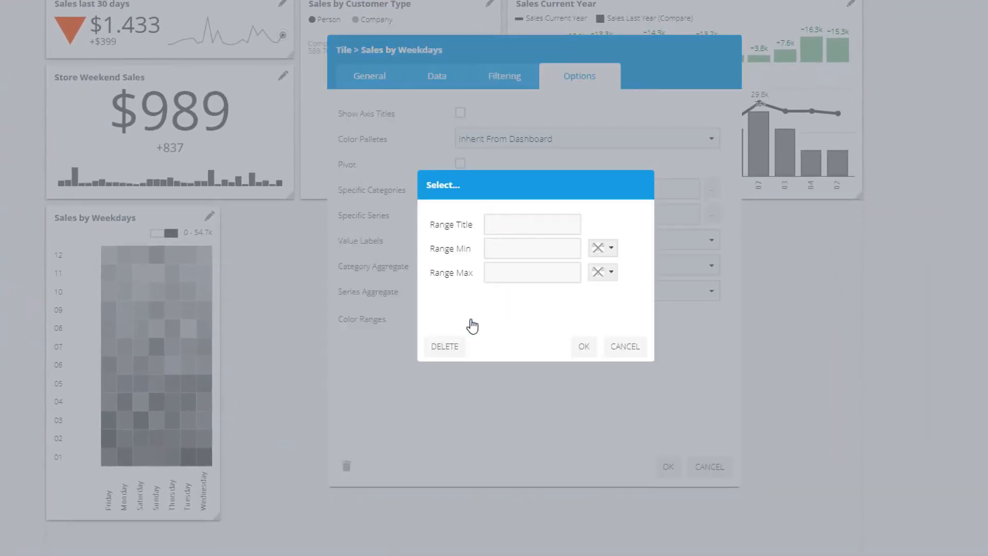
pyautogui.click(495, 224)
pyautogui.write('Su')
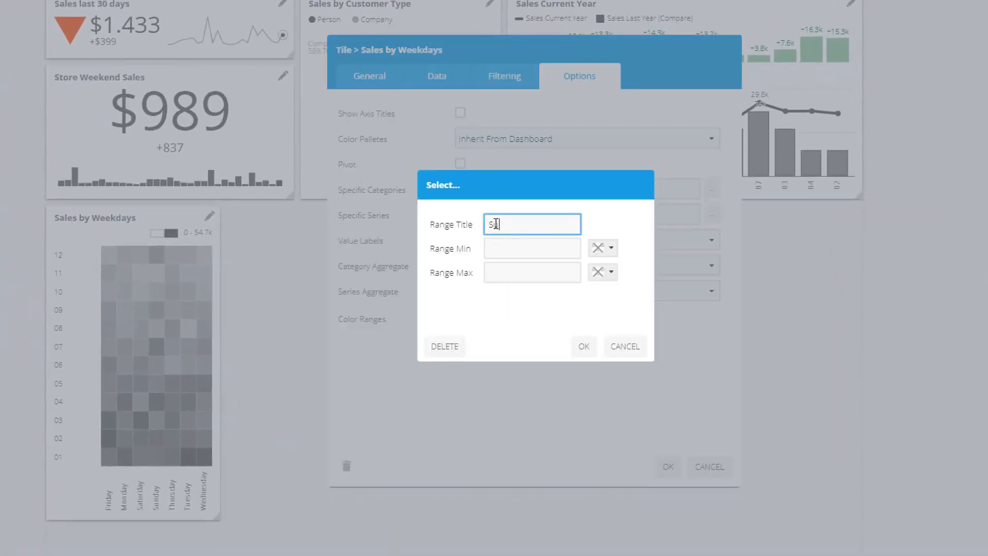
pyautogui.write('ccess')
pyautogui.click(513, 246)
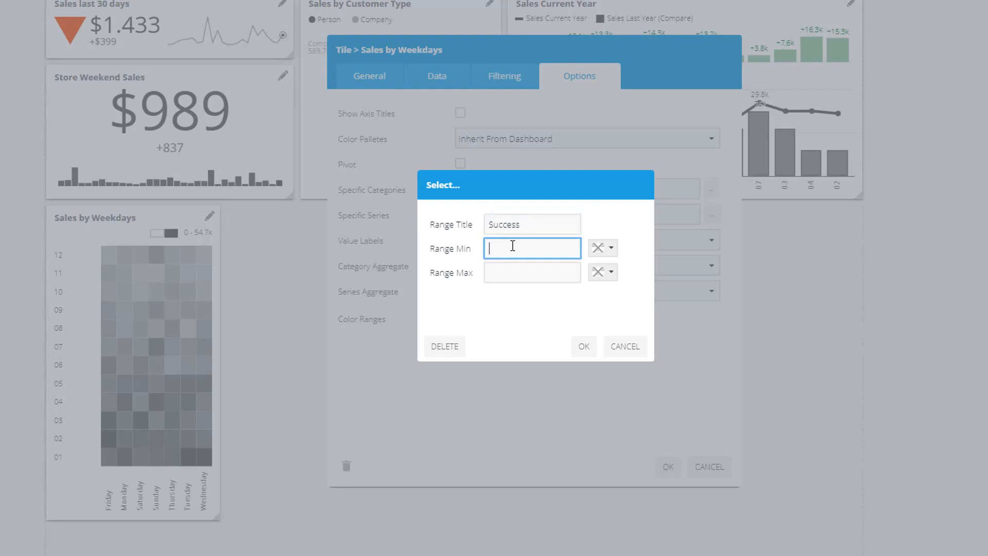
pyautogui.write('1')
pyautogui.write('50000')
pyautogui.press('Tab')
pyautogui.write('10000')
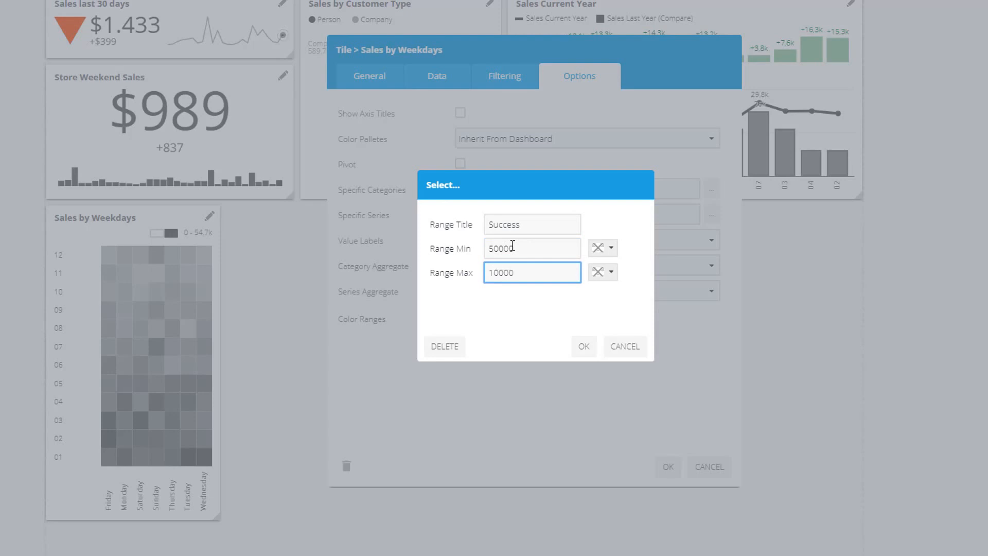
# Set the Success range's minimum colour to #c6e510 and maximum colour to #24ca1a
pyautogui.click(600, 247)
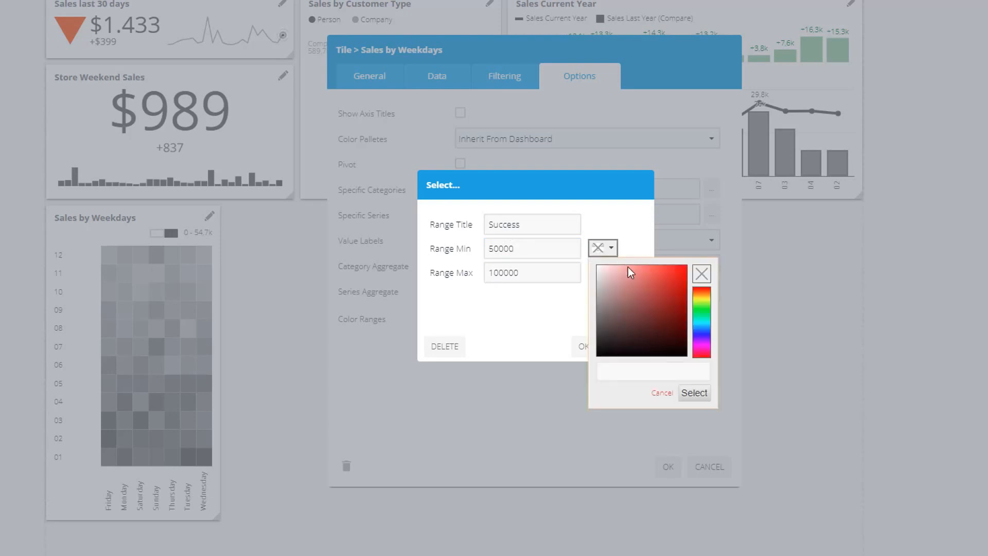
pyautogui.click(699, 302)
pyautogui.click(680, 275)
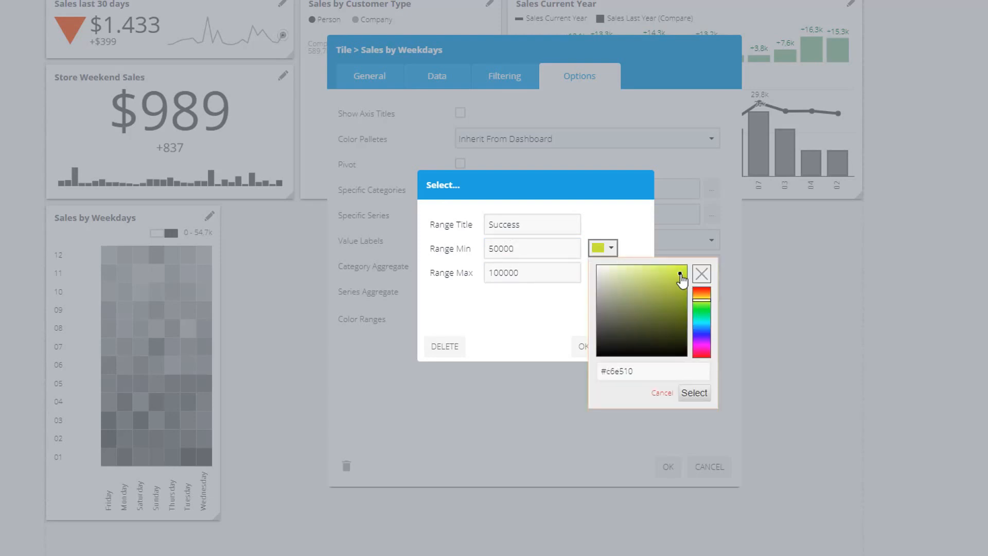
pyautogui.click(695, 393)
pyautogui.click(607, 272)
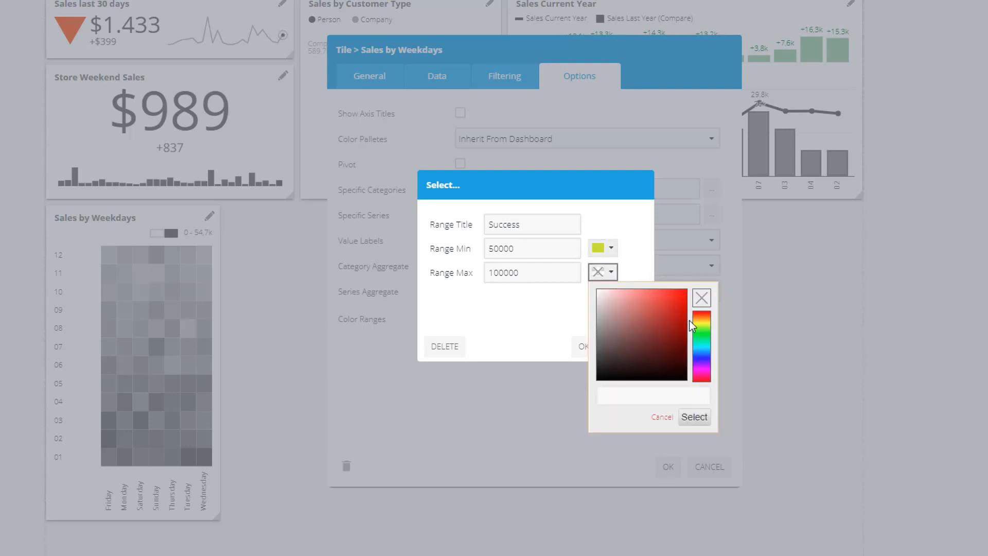
pyautogui.click(689, 329)
pyautogui.click(676, 308)
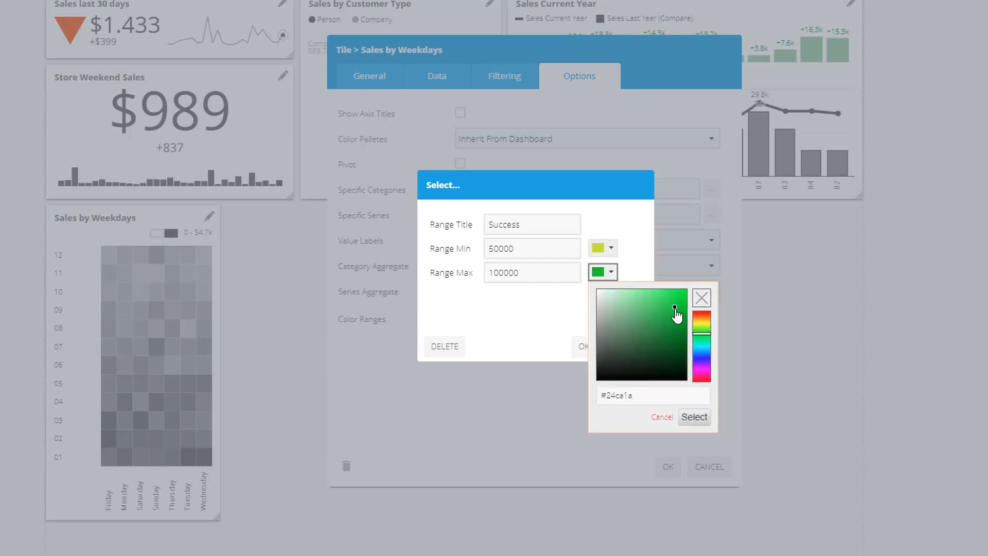
pyautogui.click(695, 417)
pyautogui.click(585, 347)
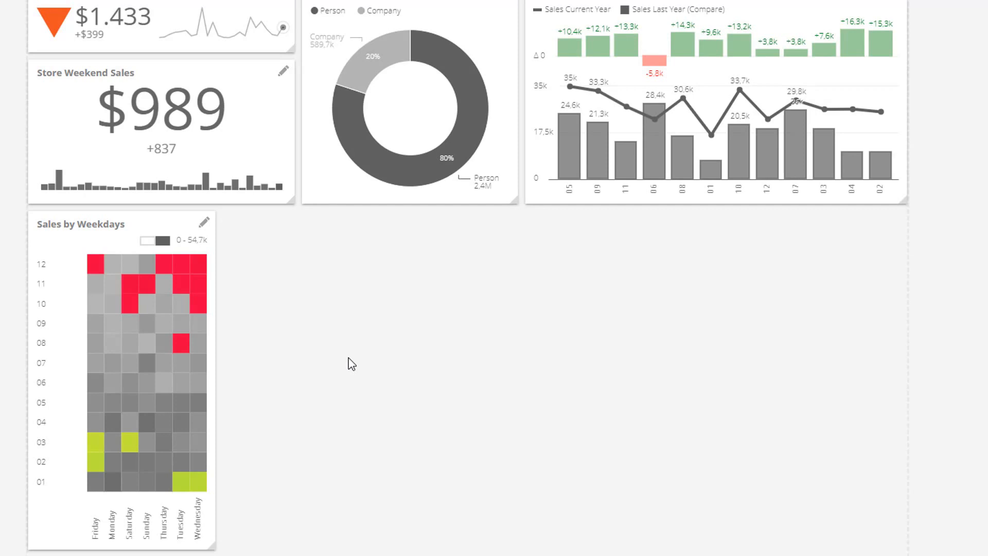
# Add a Gauge tile to the right of the Sales by Weekdays heatmap and enlarge it slightly
pyautogui.moveTo(56, 271); pyautogui.dragTo(304, 286)
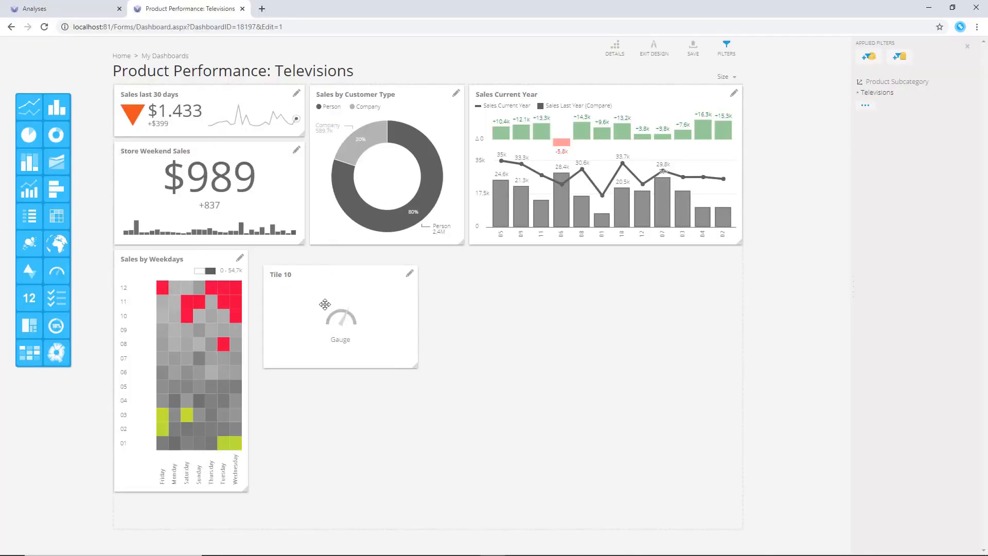
pyautogui.moveTo(407, 350); pyautogui.dragTo(423, 385)
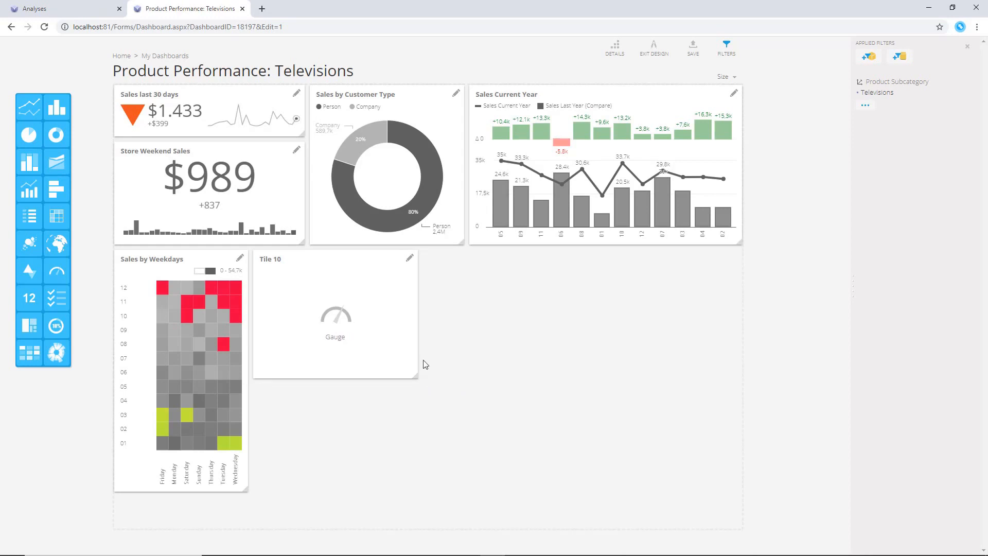
# Assign the Product Performance KPI to the gauge tile, set its colour meter and pointer options, and confirm
pyautogui.click(412, 260)
pyautogui.click(421, 149)
pyautogui.click(470, 196)
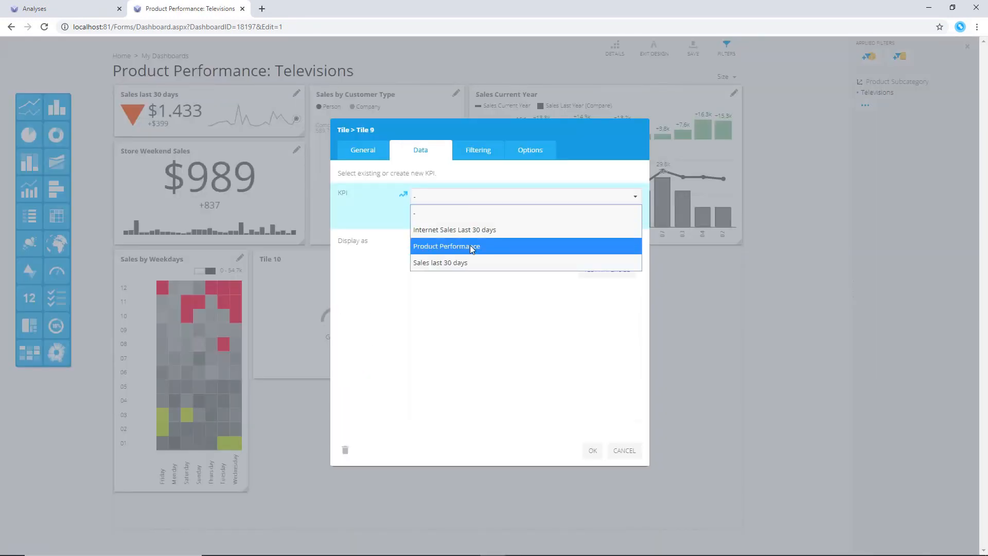
pyautogui.click(483, 247)
pyautogui.click(520, 157)
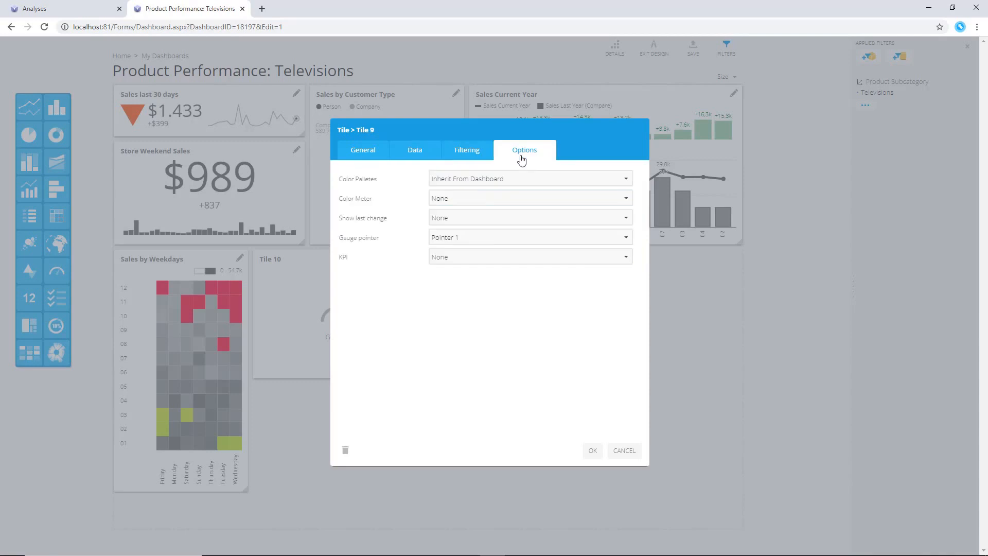
pyautogui.click(516, 198)
pyautogui.click(509, 235)
pyautogui.click(592, 450)
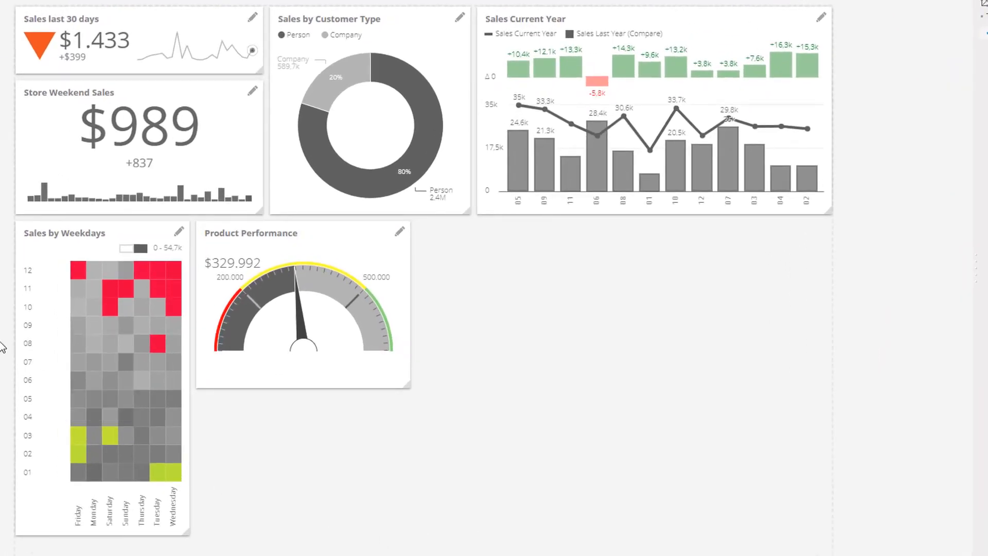
# Add a Goal Meter tile below the Product Performance Gauge and widen it to match
pyautogui.moveTo(1, 347); pyautogui.dragTo(238, 435)
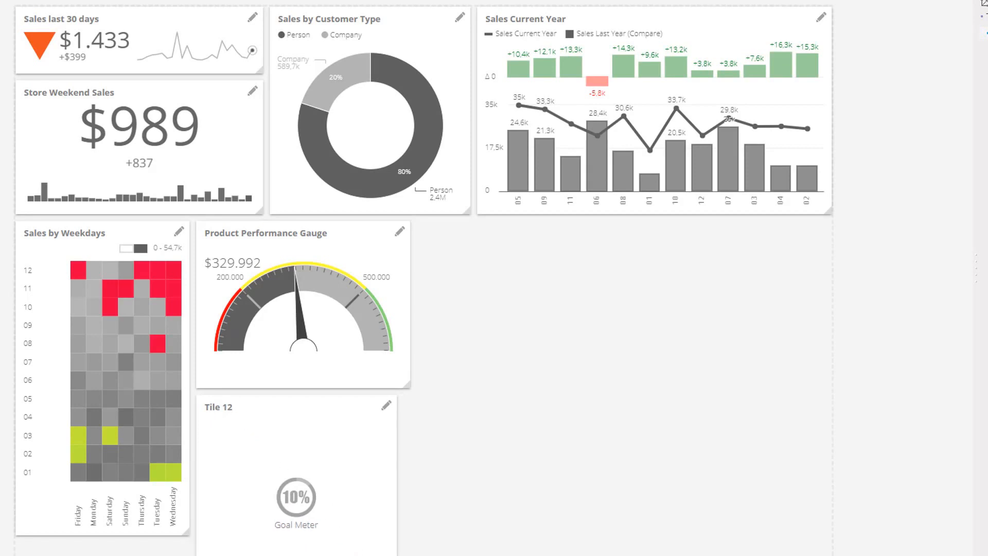
pyautogui.moveTo(397, 555); pyautogui.dragTo(419, 545)
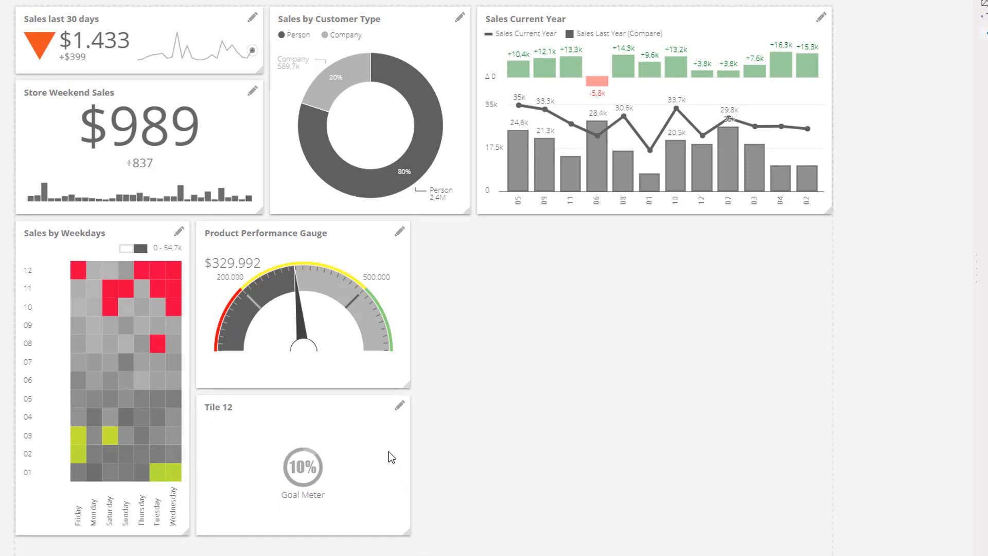
# Assign the Product Performance KPI to the goal meter tile and confirm
pyautogui.click(399, 408)
pyautogui.click(416, 99)
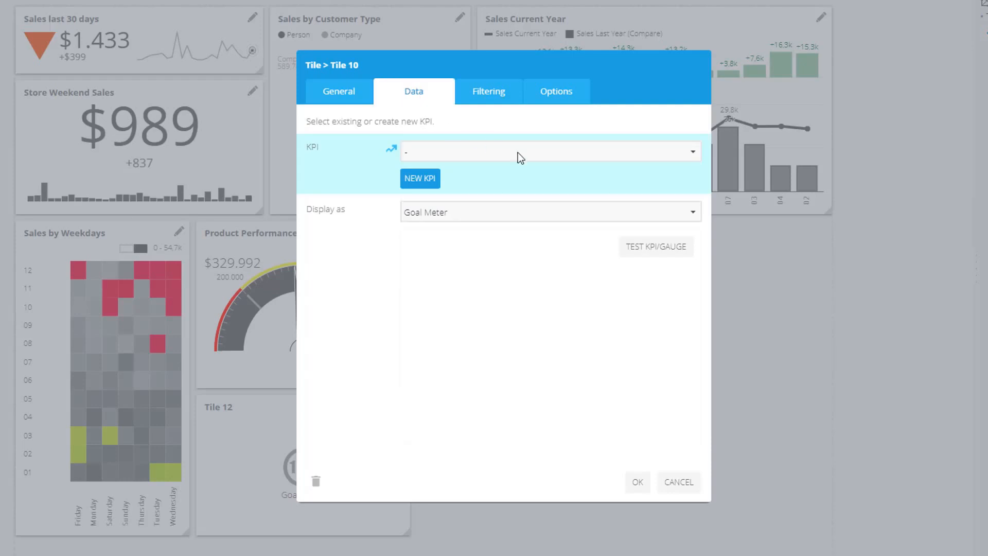
pyautogui.click(567, 156)
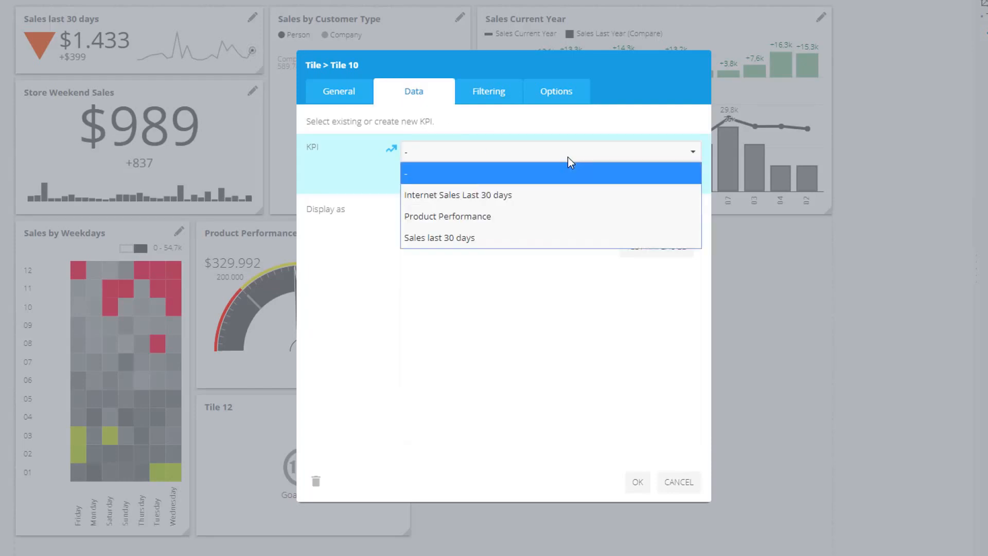
pyautogui.click(551, 216)
pyautogui.click(638, 482)
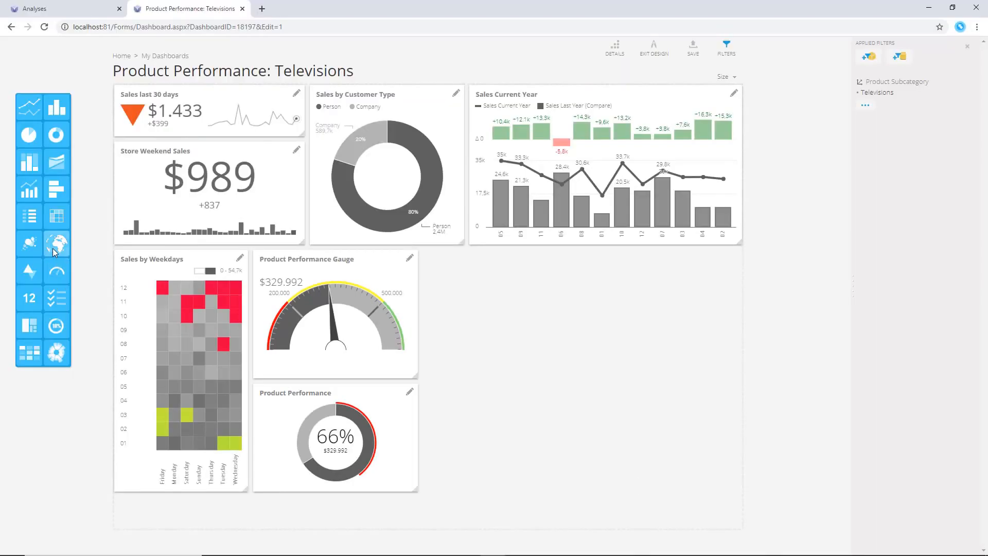
# Add a Geo Map tile beside the gauge tiles and enlarge it to fill the remaining space
pyautogui.moveTo(56, 243); pyautogui.dragTo(486, 324)
pyautogui.moveTo(550, 409)
pyautogui.mouseDown()
pyautogui.moveTo(577, 406)
pyautogui.moveTo(748, 499)
pyautogui.mouseUp()
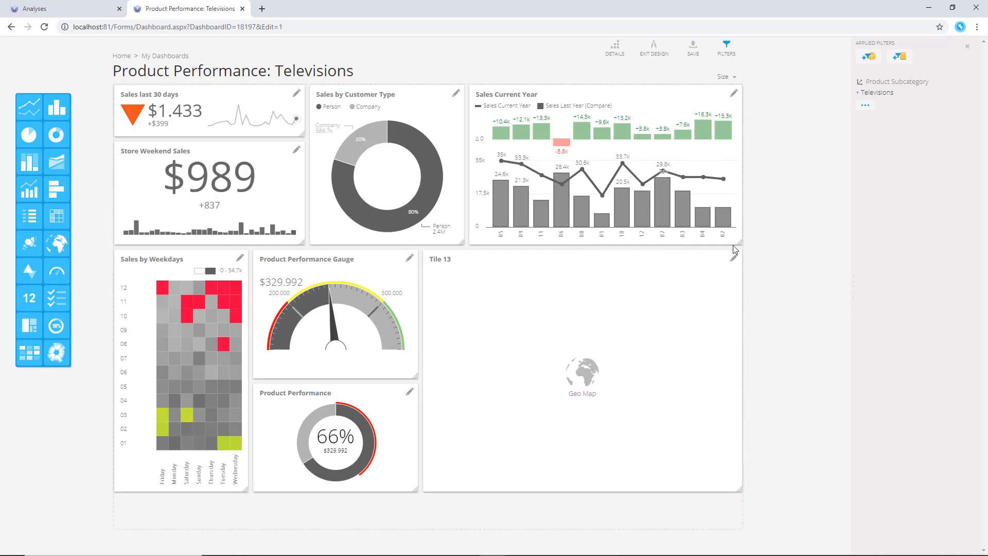
# Set the geo map tile's chart data to the Sales by Countries analysis with a World map type
pyautogui.click(733, 254)
pyautogui.click(412, 113)
pyautogui.click(663, 146)
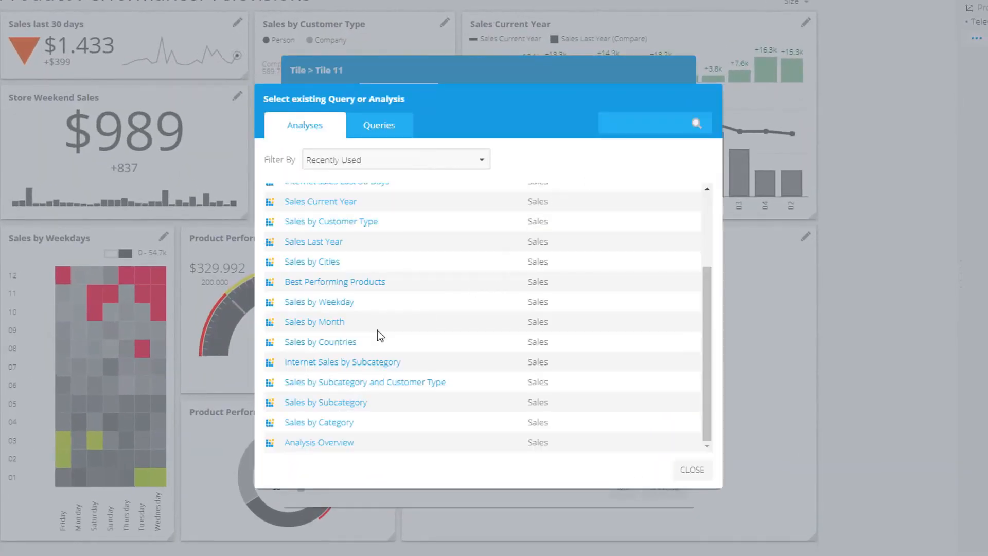
pyautogui.click(359, 347)
pyautogui.click(446, 213)
pyautogui.click(433, 254)
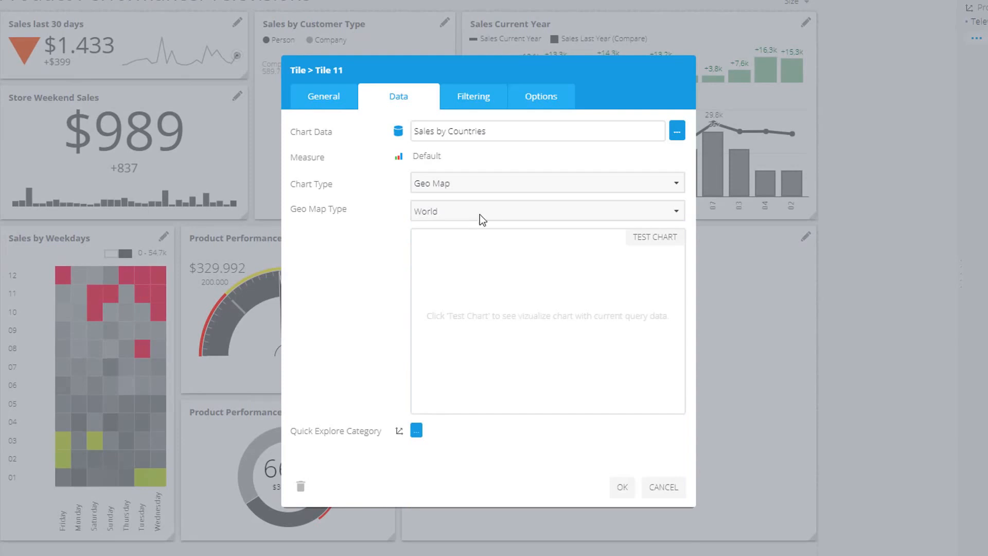
# Set the map's geo locations to the Sales by Cities analysis, coloured by Measure 1
pyautogui.click(554, 95)
pyautogui.click(666, 311)
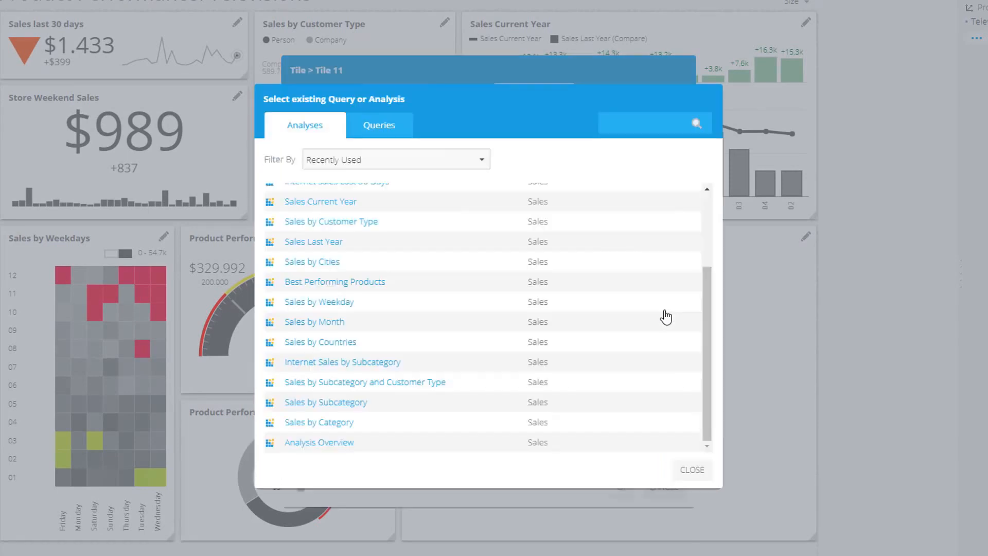
pyautogui.click(350, 264)
pyautogui.click(447, 344)
pyautogui.click(449, 386)
# Set the geo location colours to a lime green low colour and a red high colour
pyautogui.click(510, 342)
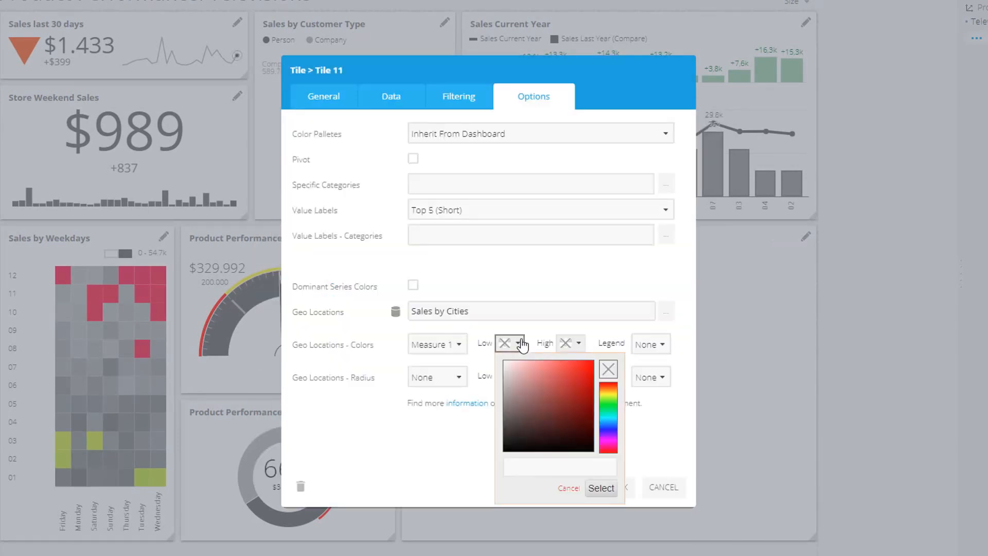
pyautogui.click(610, 396)
pyautogui.click(585, 365)
pyautogui.click(602, 488)
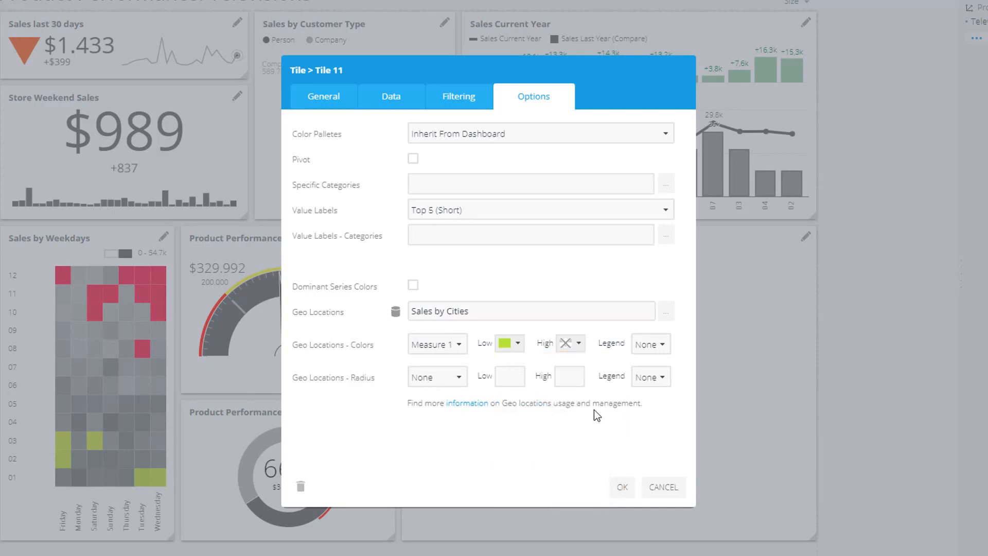
pyautogui.click(571, 343)
pyautogui.click(650, 363)
pyautogui.click(663, 488)
# Size the geo location radius by Measure 2 with a low of 3 and high of 6, and confirm the tile
pyautogui.click(457, 378)
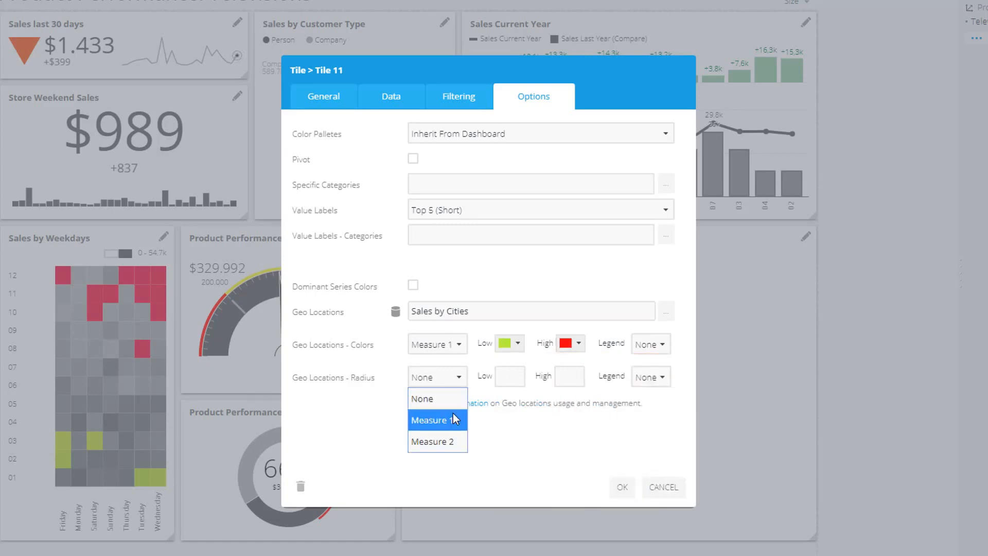
pyautogui.click(430, 439)
pyautogui.click(524, 380)
pyautogui.write('3')
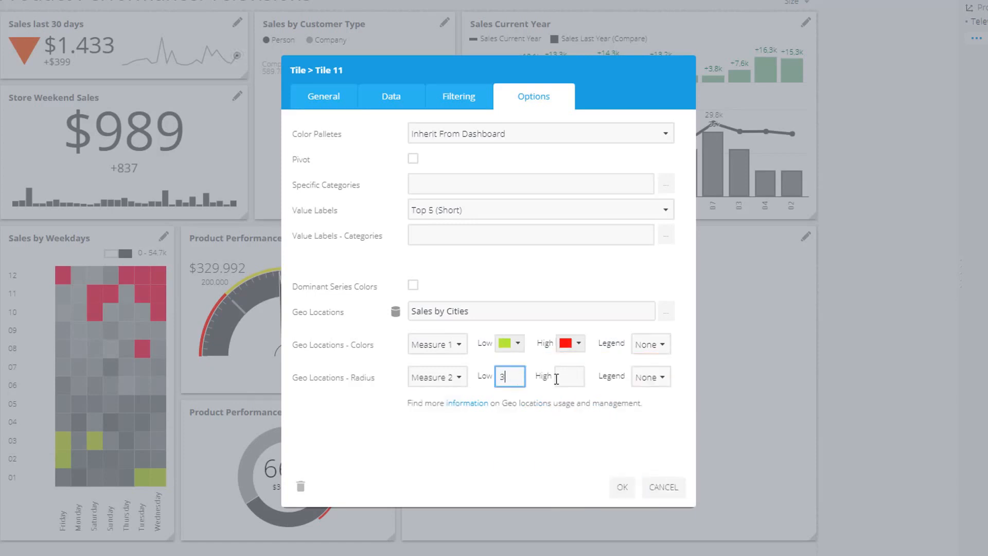
pyautogui.click(566, 378)
pyautogui.write('6')
pyautogui.click(458, 378)
pyautogui.click(433, 441)
pyautogui.click(622, 487)
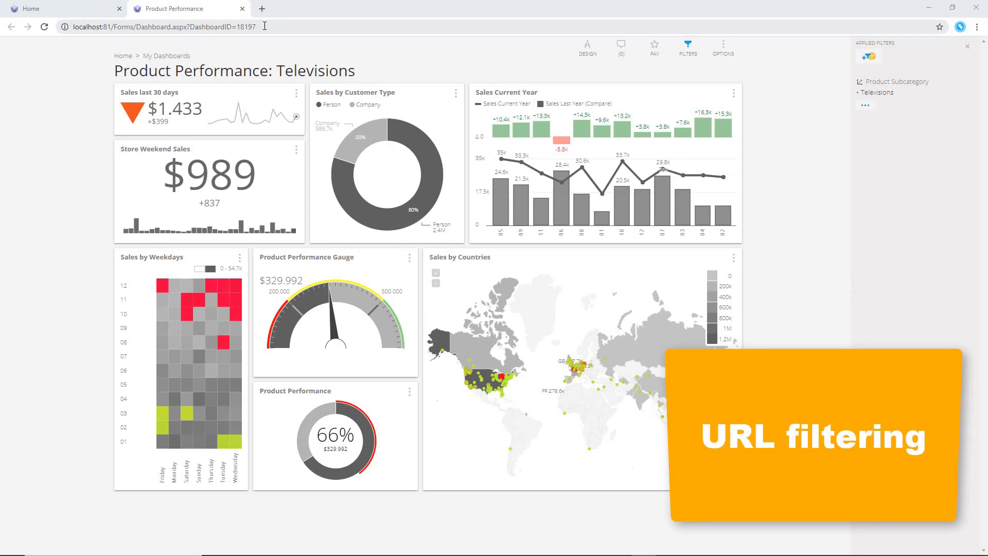
pyautogui.click(264, 27)
pyautogui.hotkey('ctrl', 'c')
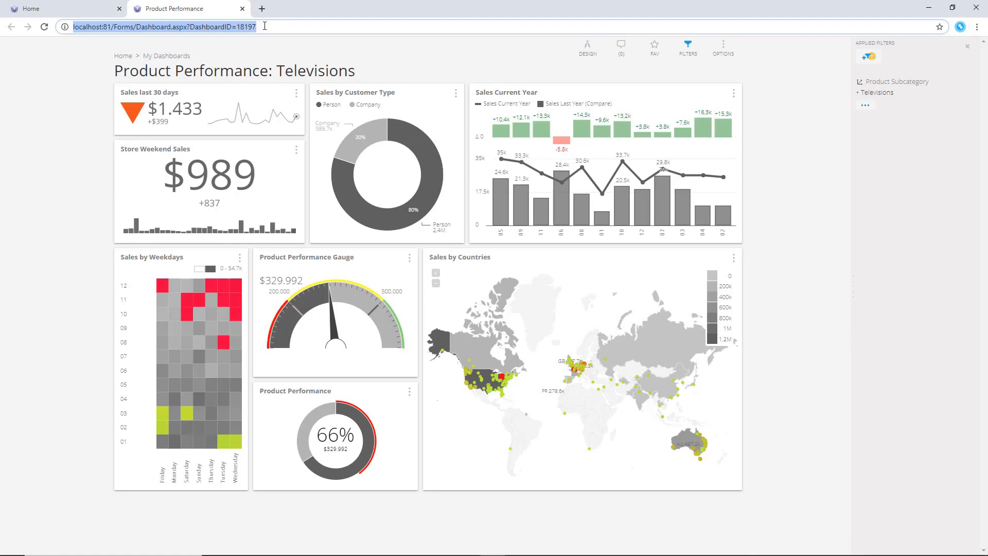
pyautogui.click(265, 26)
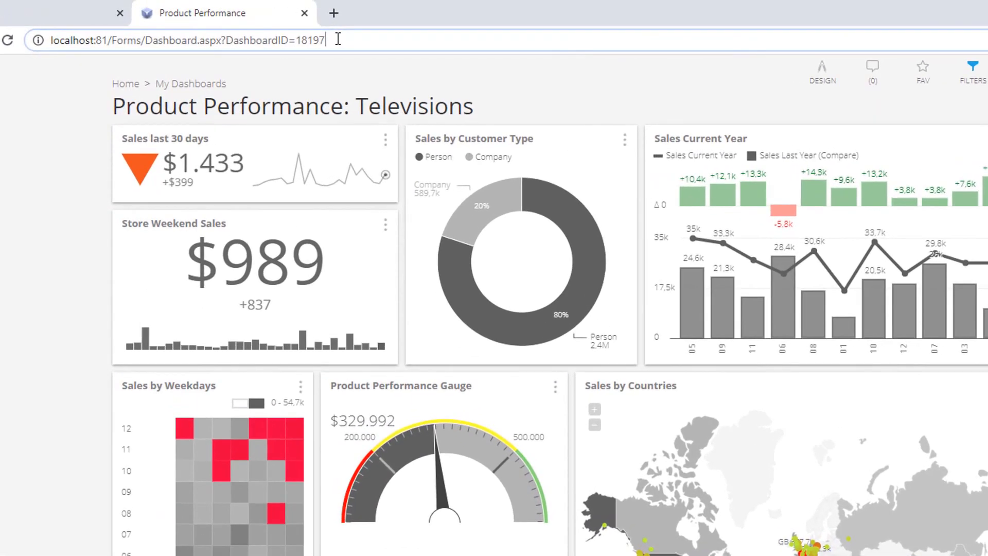
pyautogui.write('&')
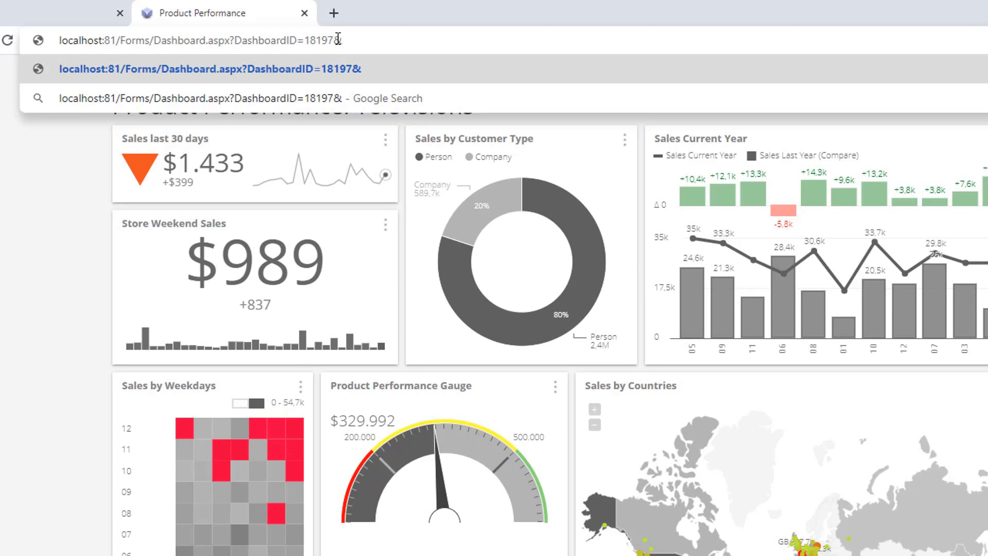
pyautogui.write('@')
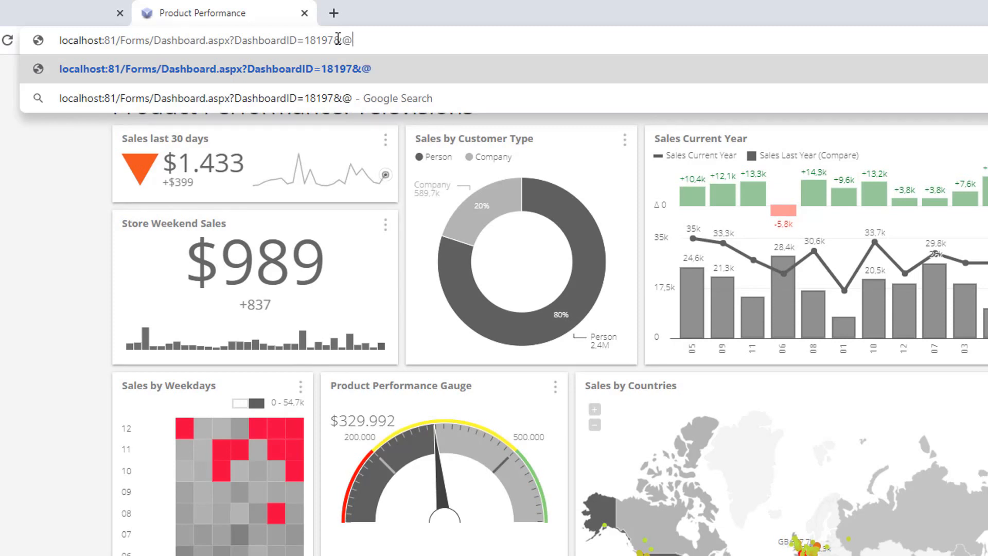
pyautogui.write('ProductSubcategory=Refrigerators')
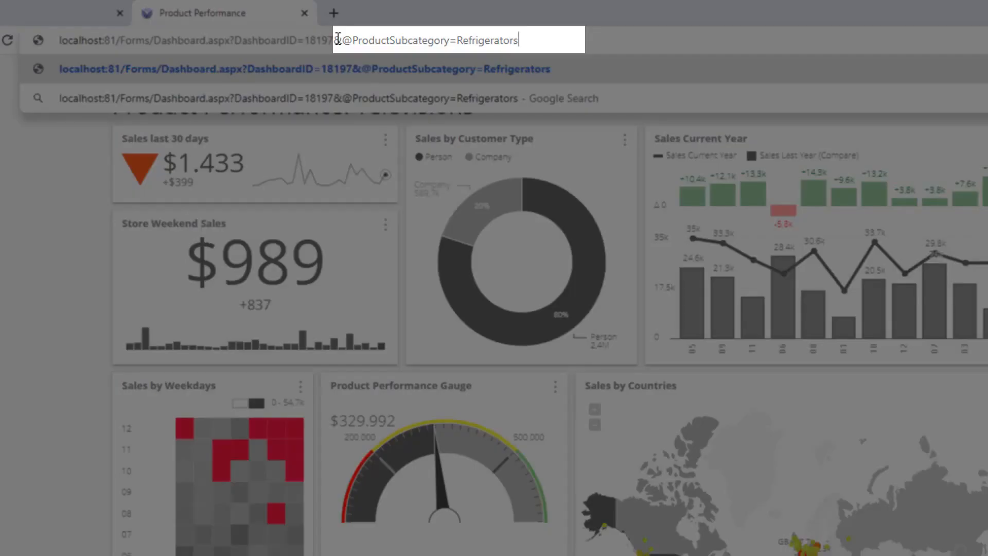
pyautogui.press('Return')
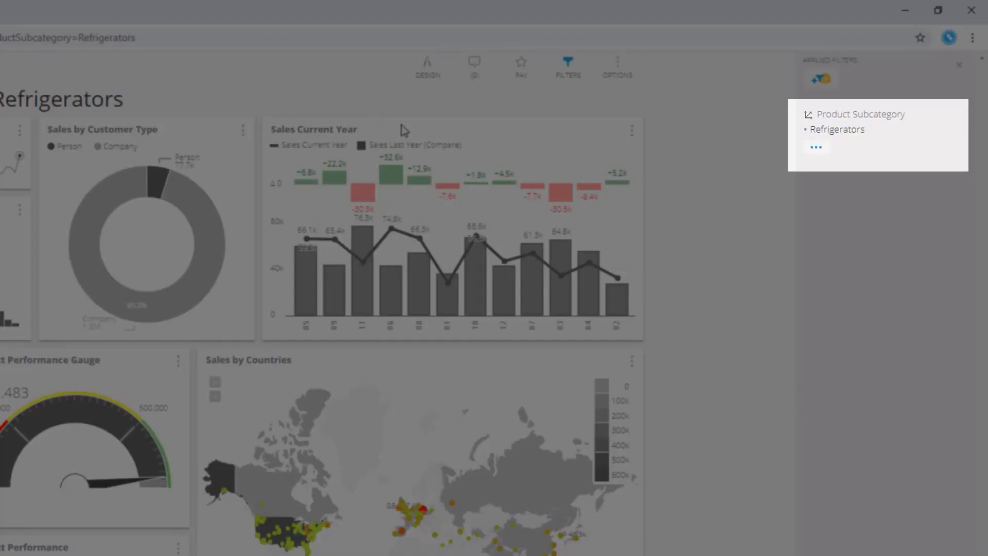
# Add Digital SLR Cameras to the URL filter, separated by a semicolon, and reload
pyautogui.click(100, 38)
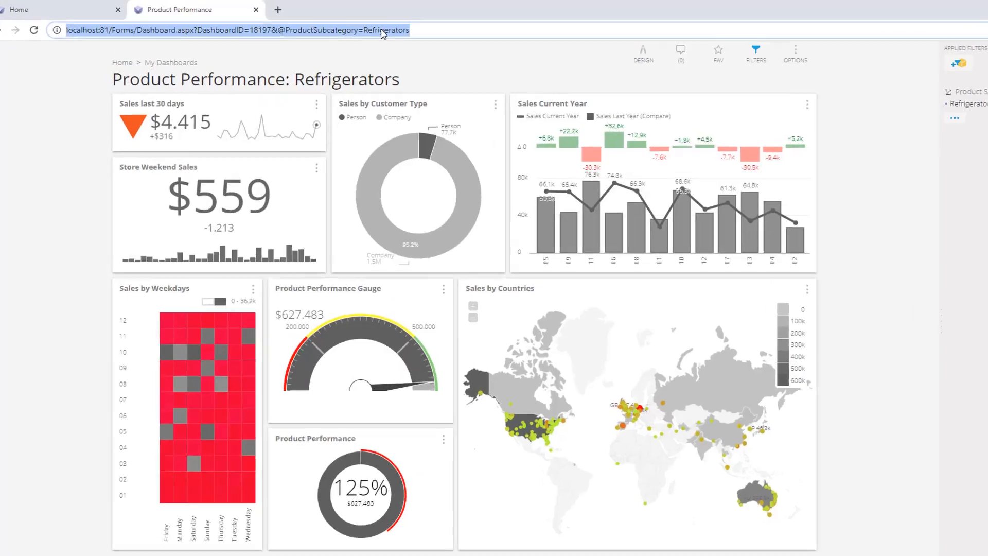
pyautogui.click(146, 38)
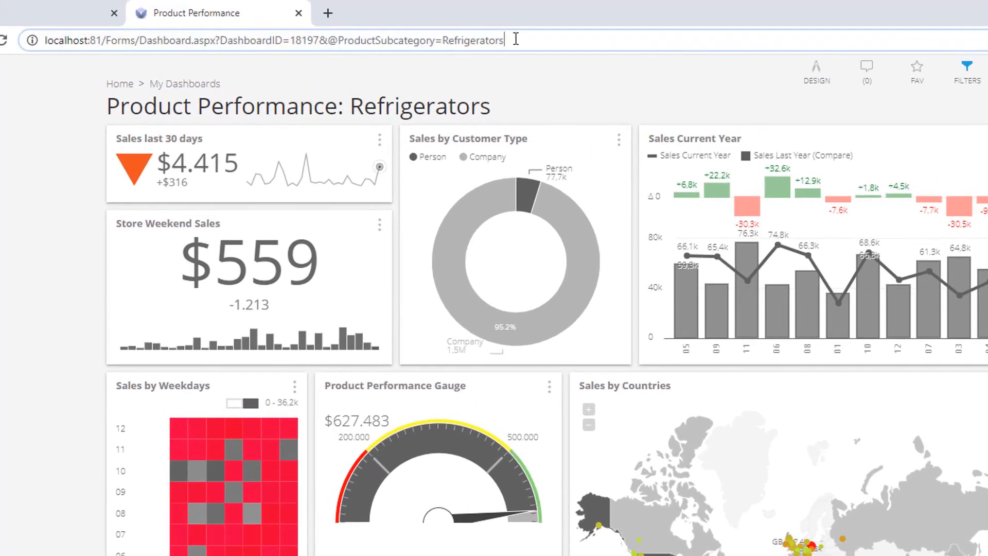
pyautogui.write(';Digital')
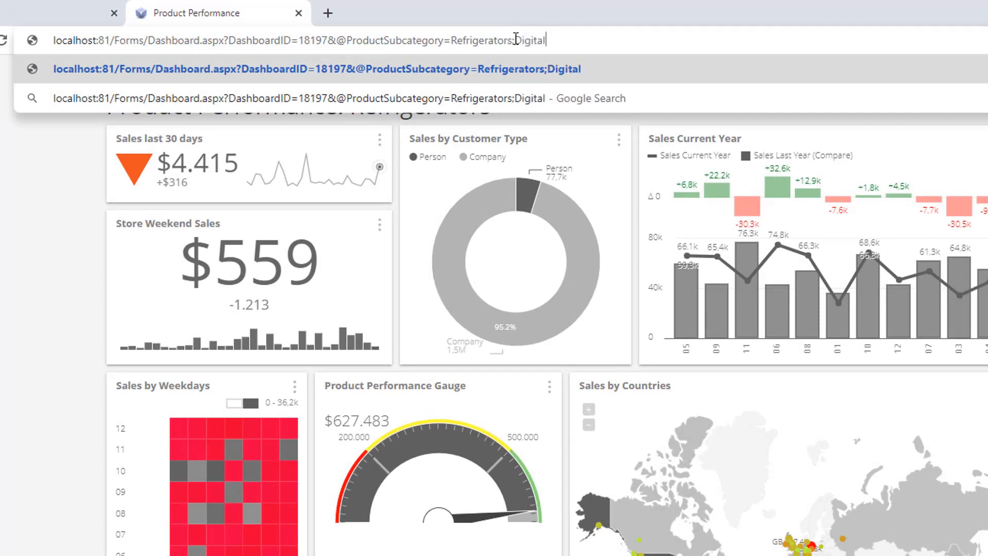
pyautogui.write(' SLR Cameras')
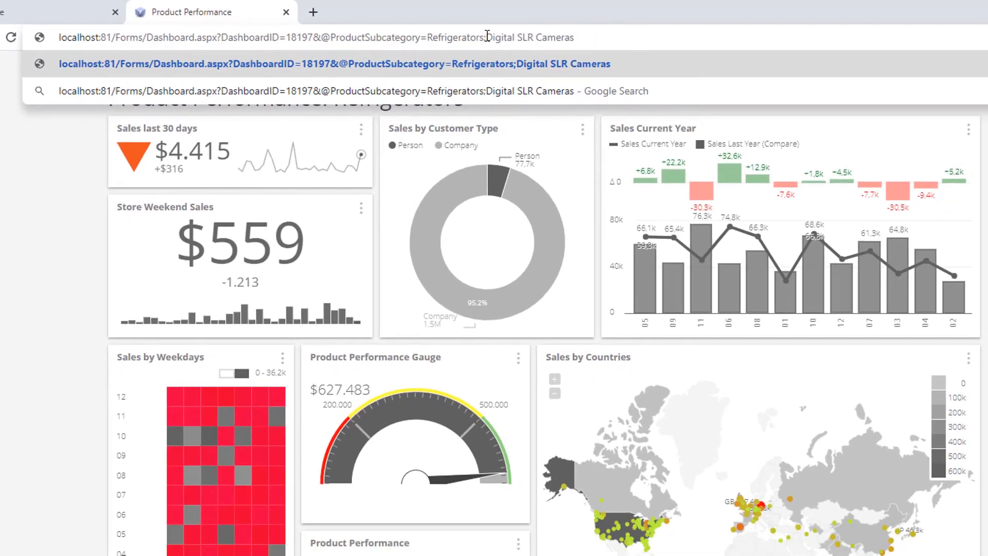
pyautogui.press('Return')
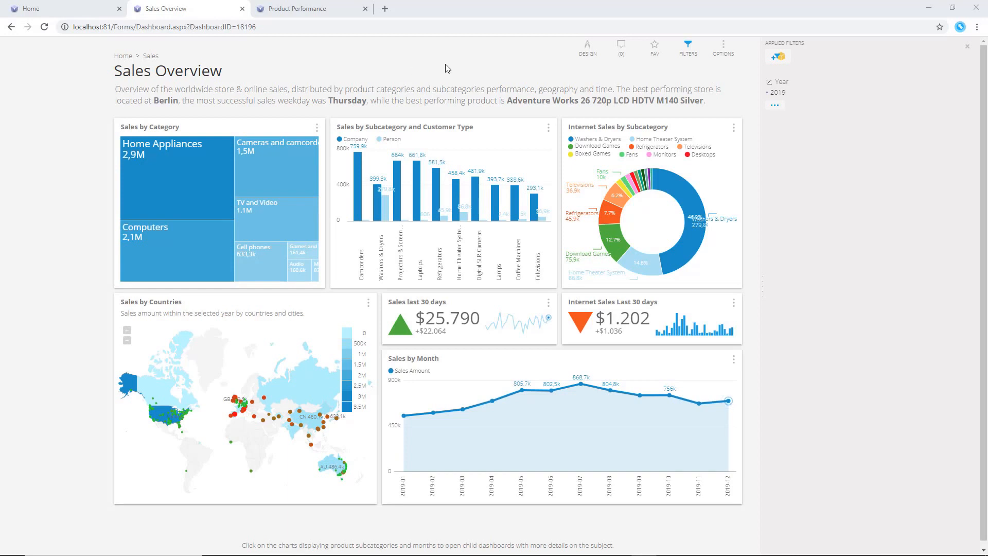
pyautogui.click(584, 54)
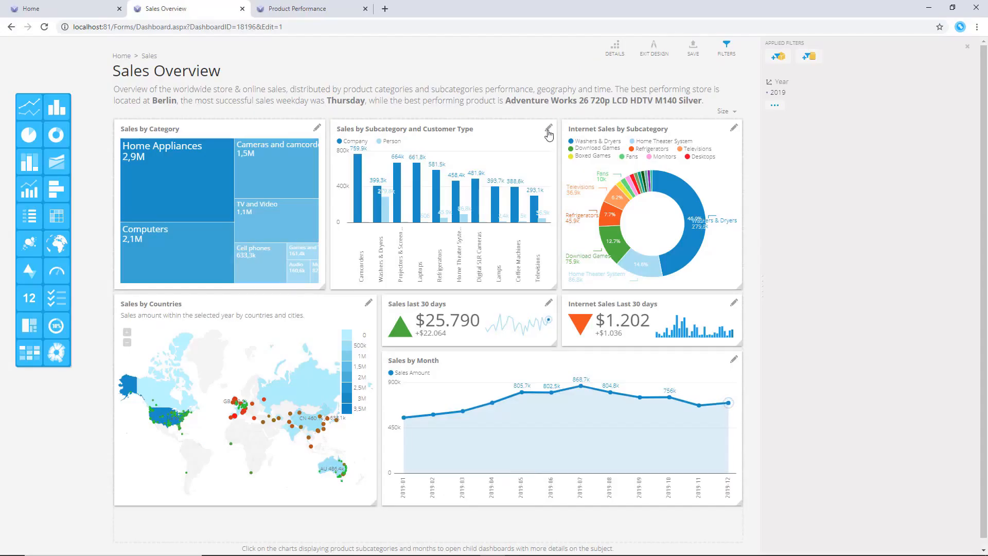
pyautogui.click(549, 128)
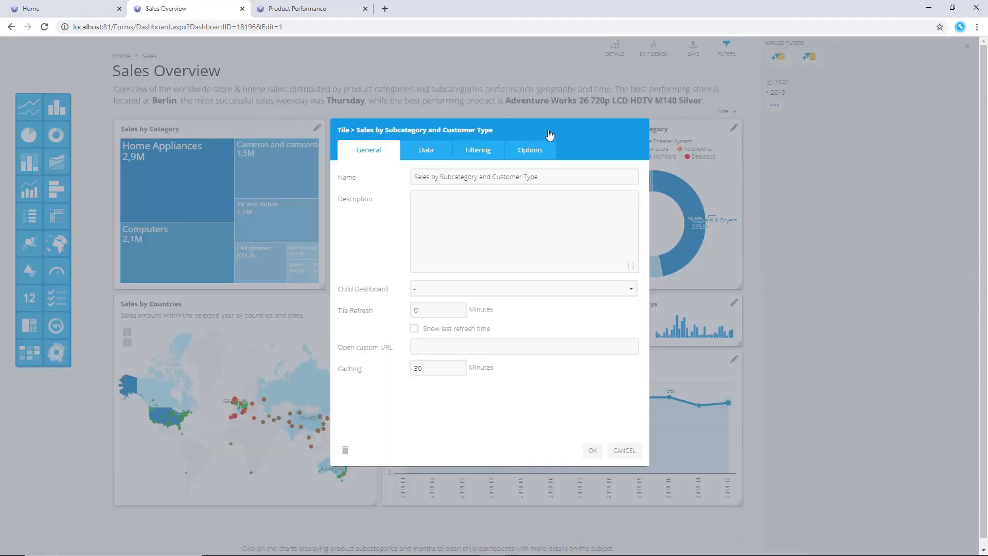
pyautogui.click(448, 346)
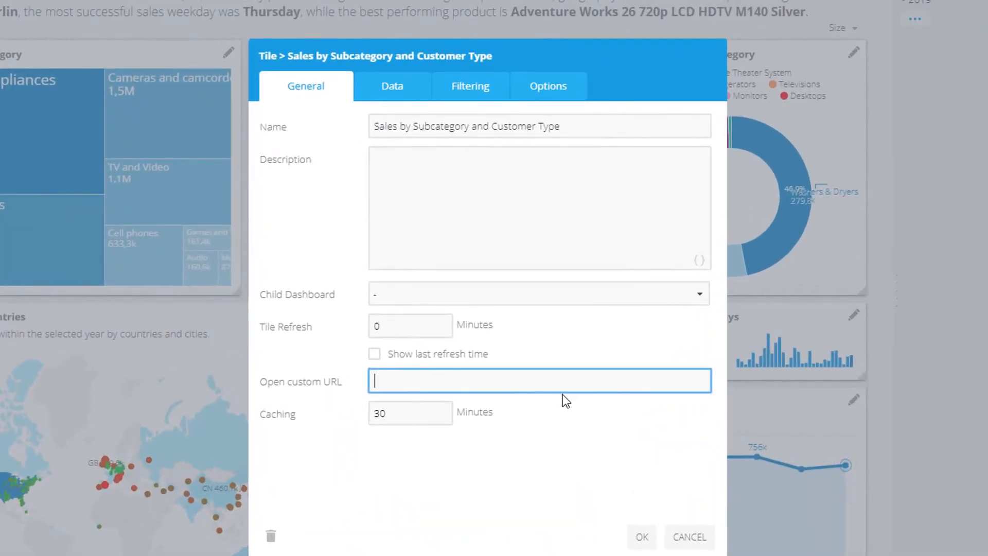
pyautogui.hotkey('ctrl', 'v')
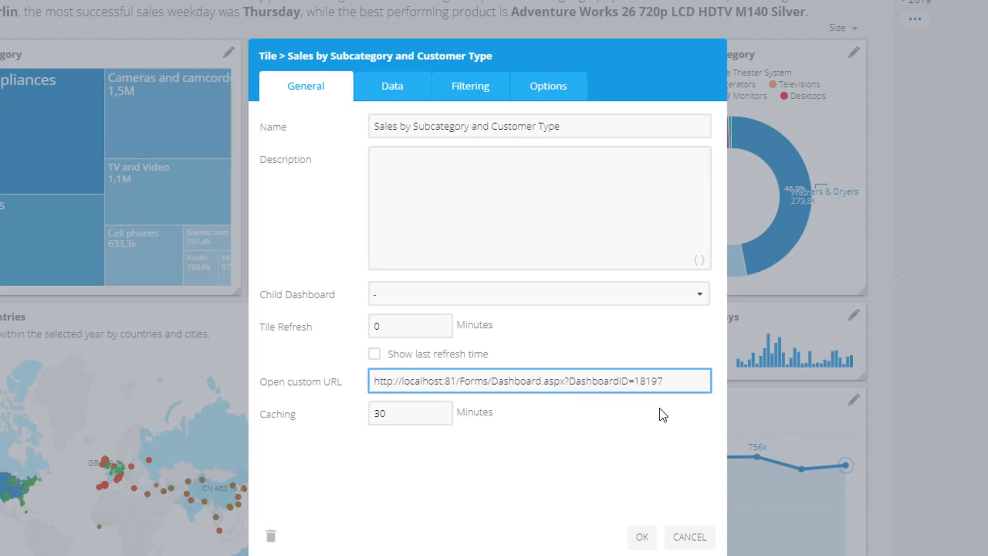
pyautogui.moveTo(664, 381); pyautogui.dragTo(568, 382)
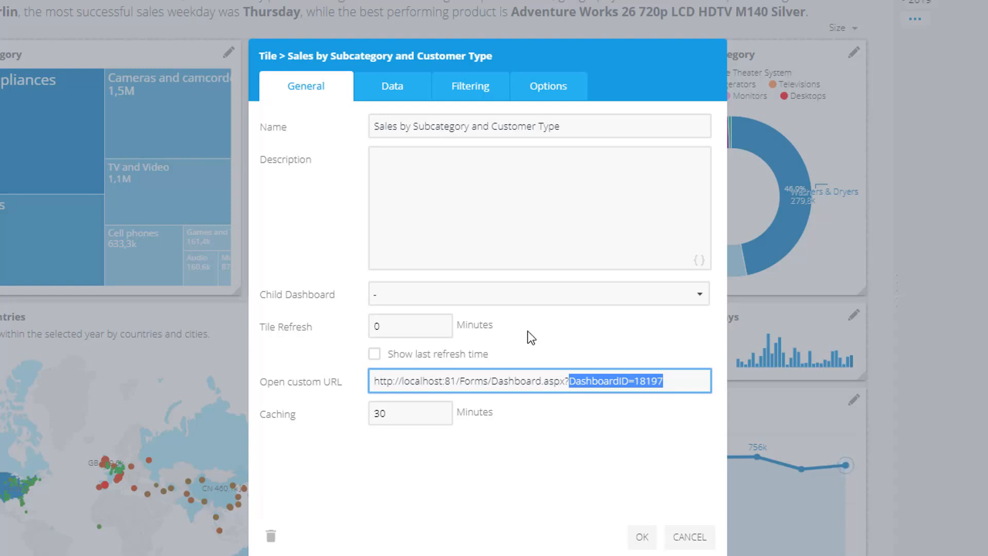
pyautogui.click(669, 382)
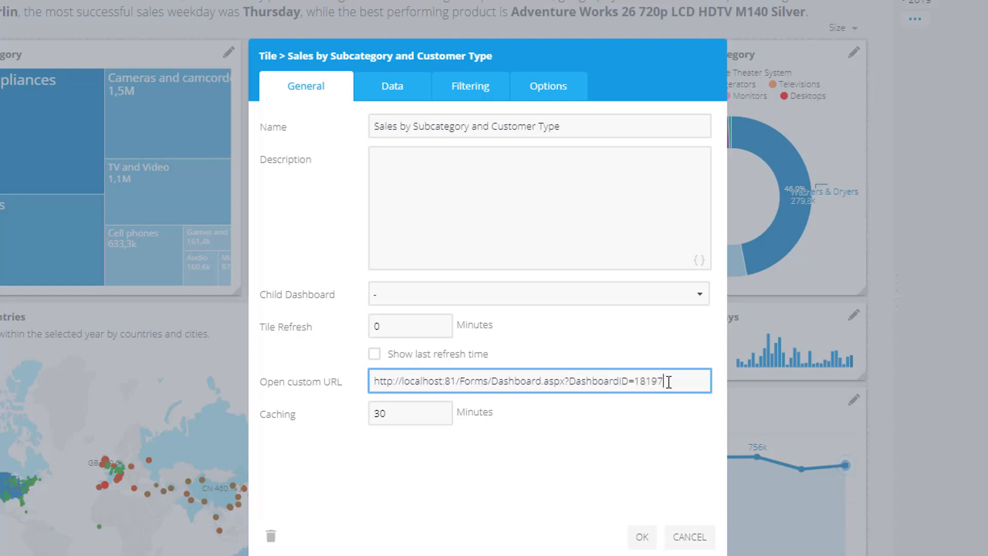
pyautogui.write('8')
pyautogui.write('@ProductSubcategory={CategoryMemberName}')
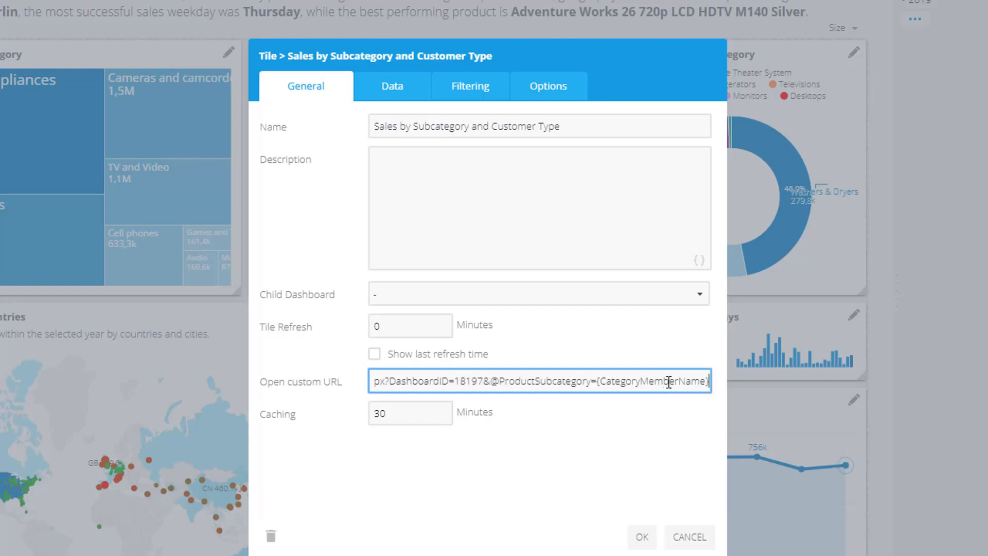
pyautogui.moveTo(491, 381); pyautogui.dragTo(714, 397)
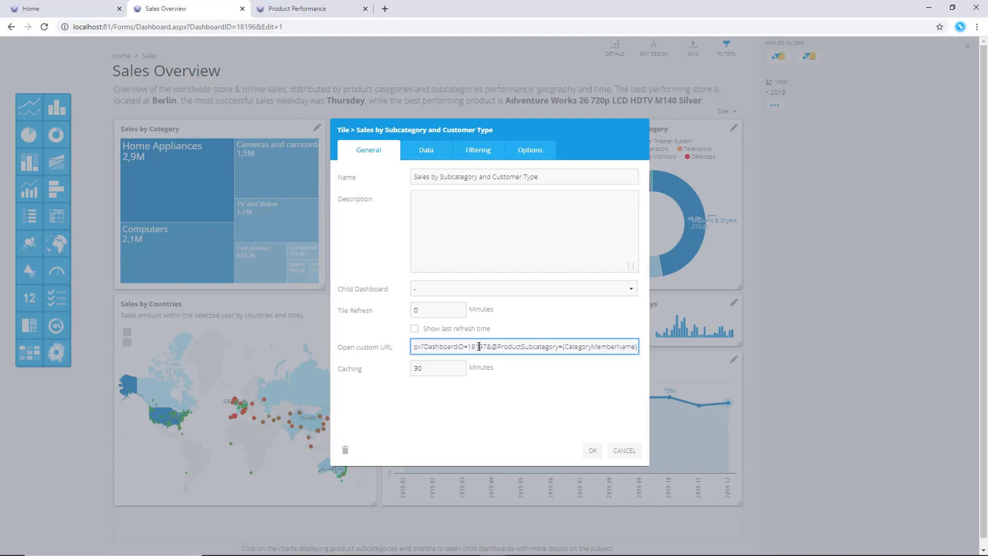
pyautogui.hotkey('ctrl', 'a')
pyautogui.hotkey('ctrl', 'c')
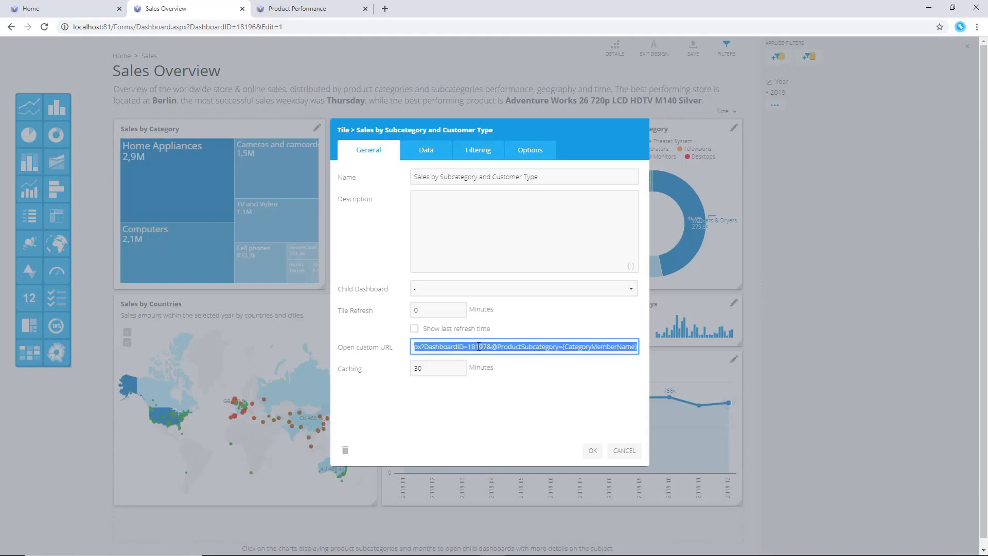
pyautogui.click(592, 450)
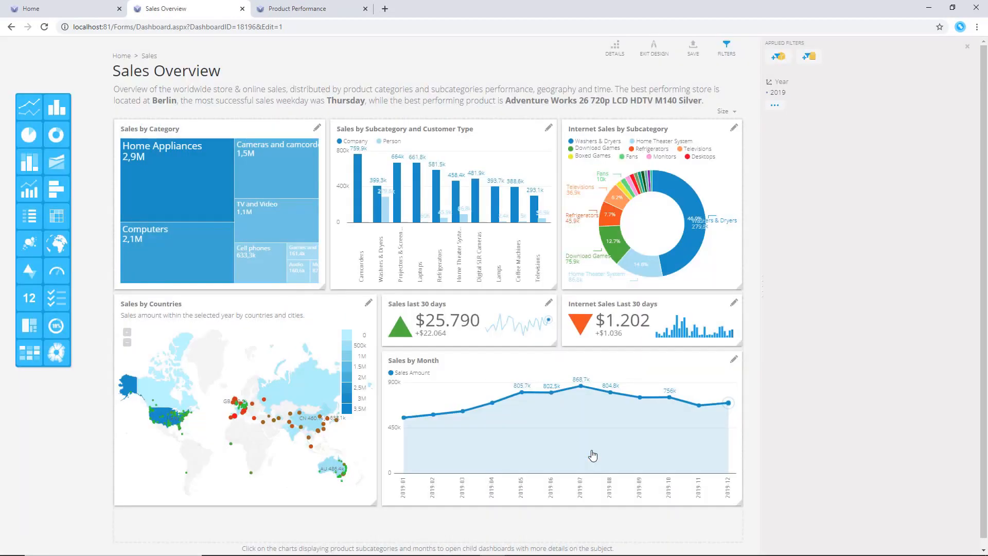
# Give the Internet Sales by Subcategory tile the same custom URL and confirm the tile
pyautogui.click(734, 127)
pyautogui.click(521, 346)
pyautogui.hotkey('ctrl', 'v')
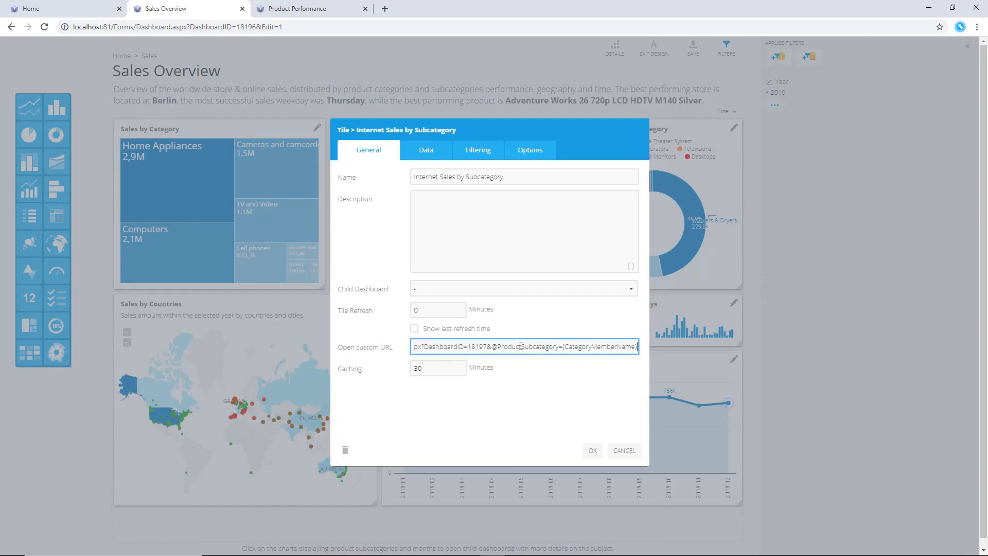
pyautogui.click(593, 450)
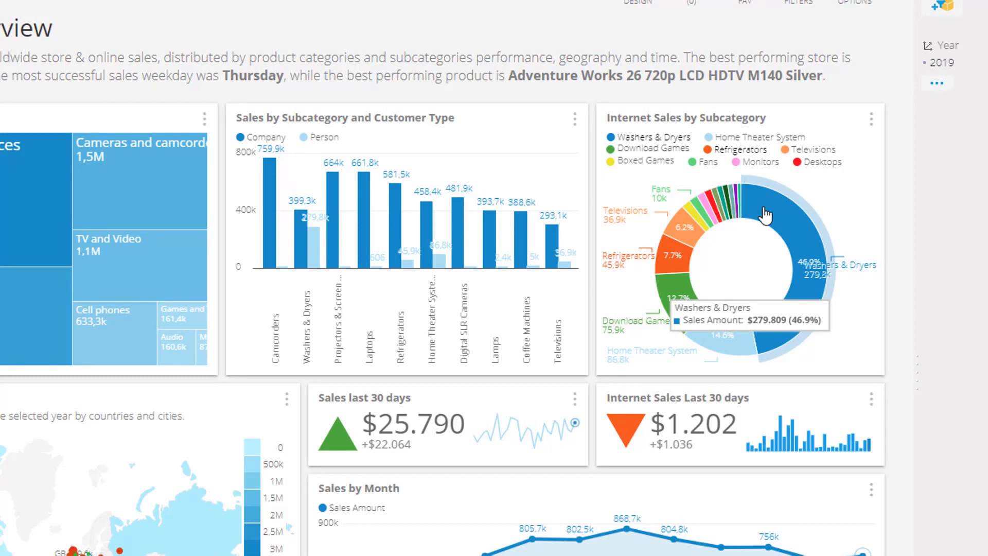
# Open the Product Performance dashboard from the Washers & Dryers donut segment and drill down on United States in its map
pyautogui.click(765, 216)
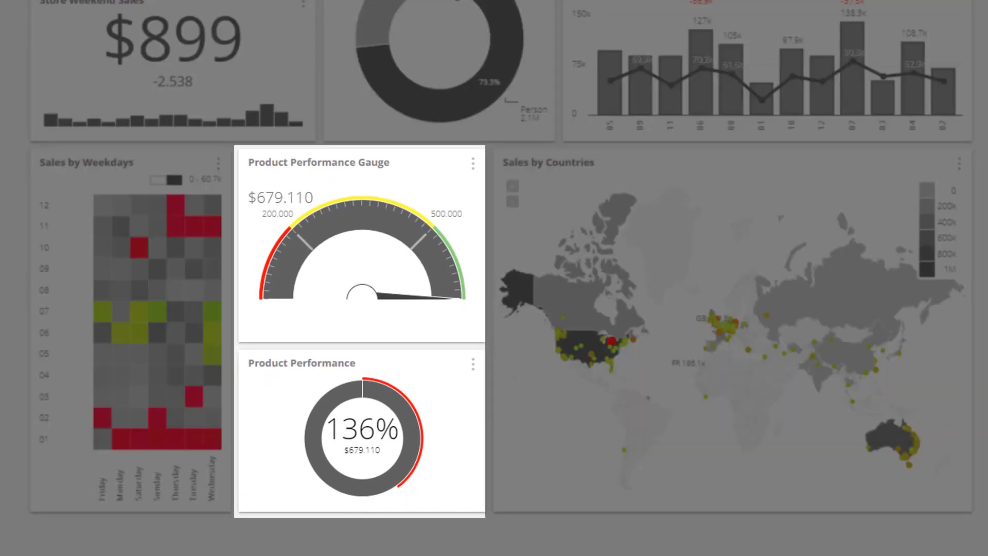
pyautogui.moveTo(342, 91)
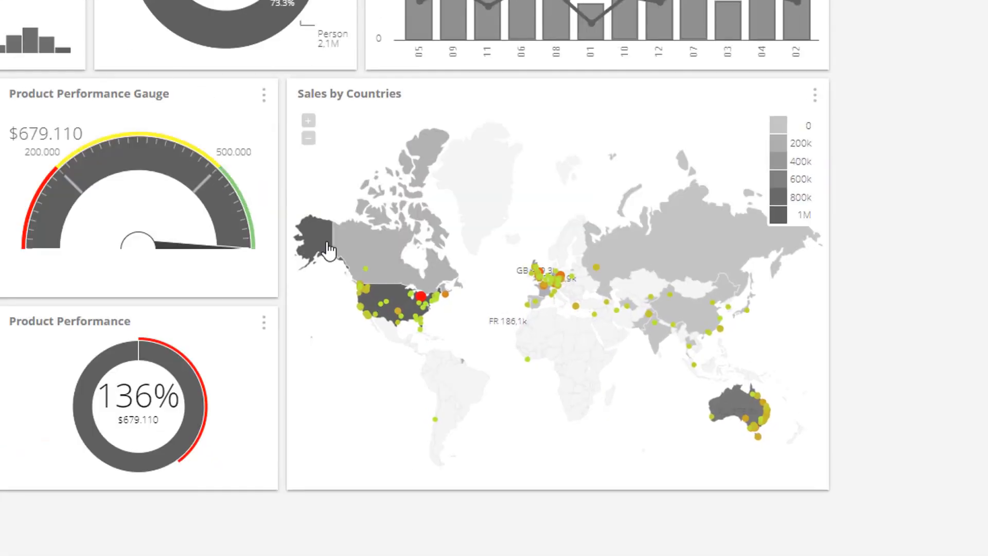
pyautogui.click(397, 300)
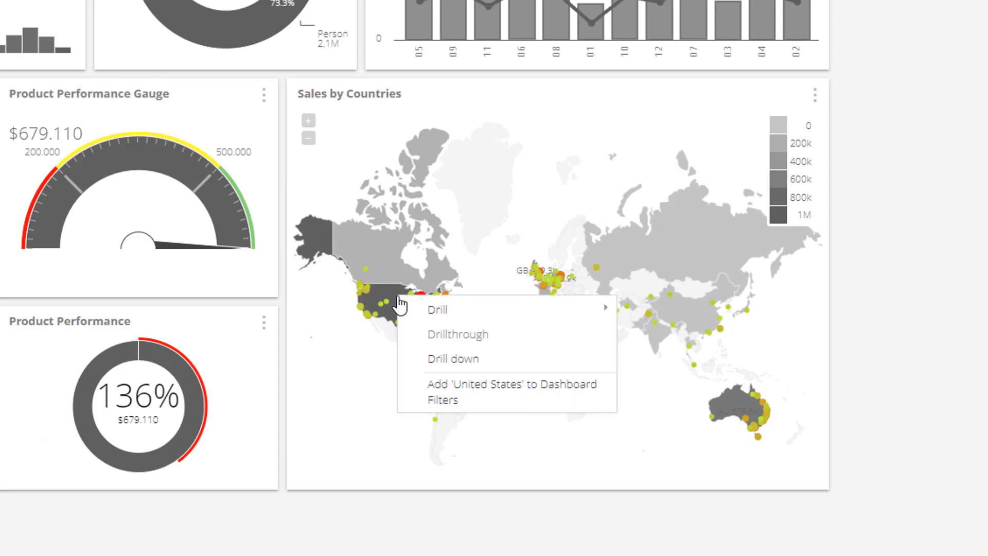
pyautogui.click(441, 358)
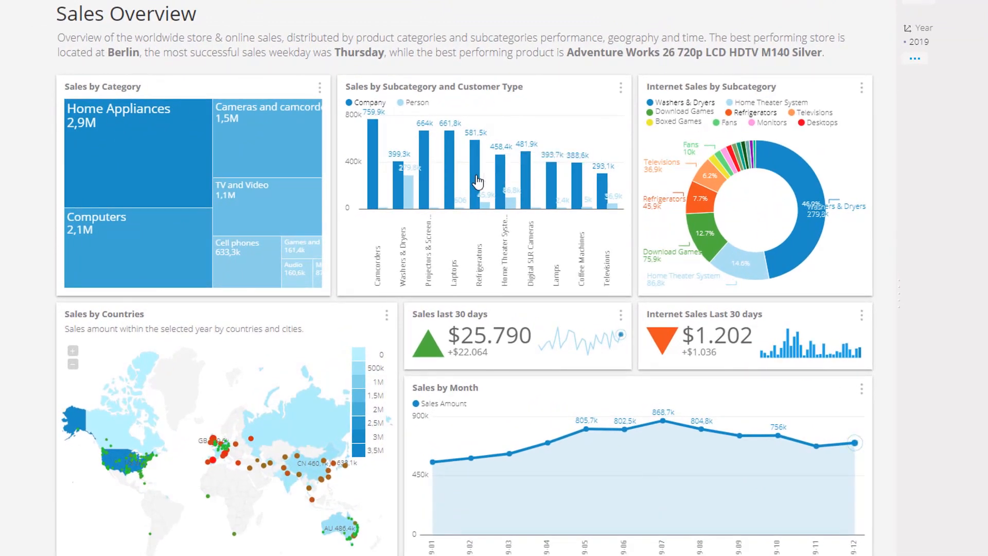
# Open the Product Performance dashboard for Digital SLR Cameras from the subcategory bar chart and drill down on Australia in the map
pyautogui.click(477, 181)
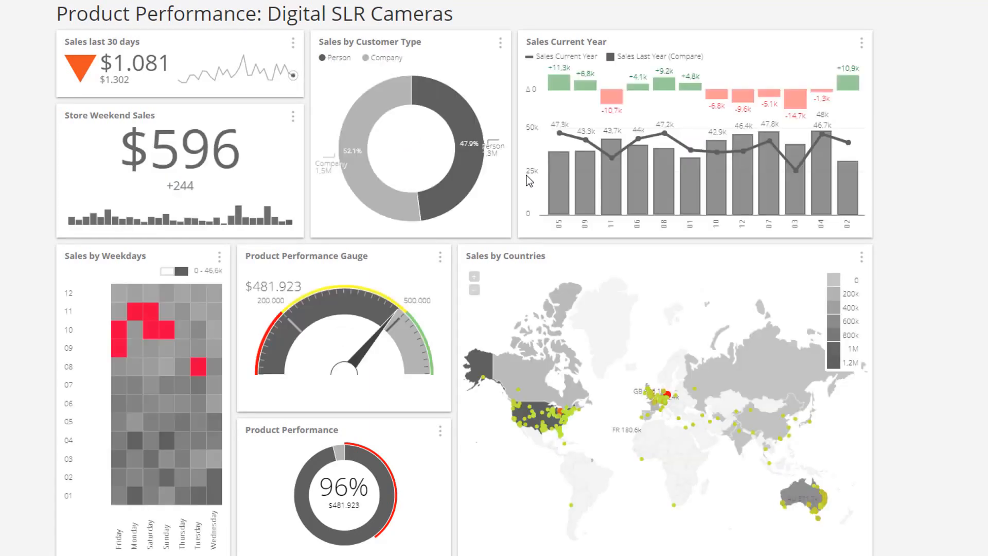
pyautogui.moveTo(801, 493)
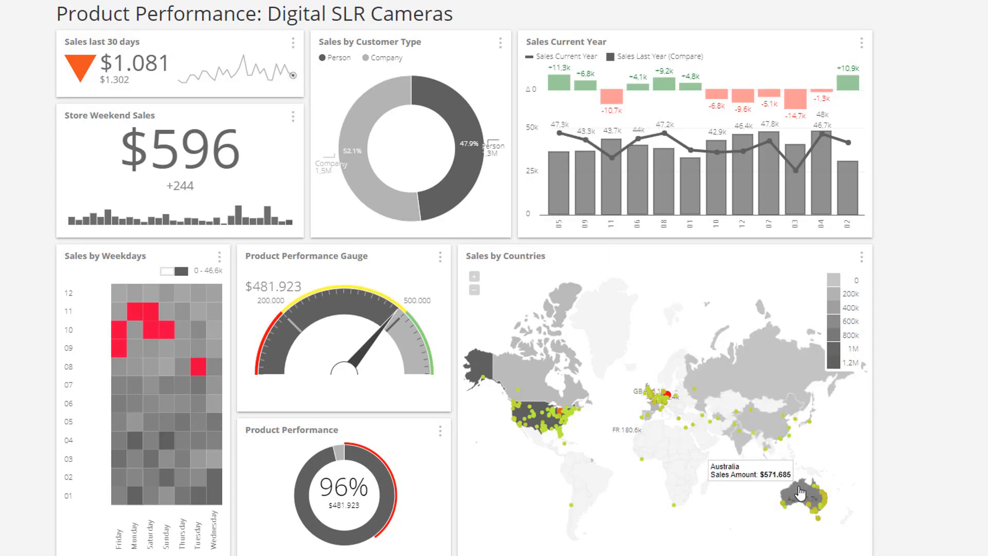
pyautogui.click(801, 494)
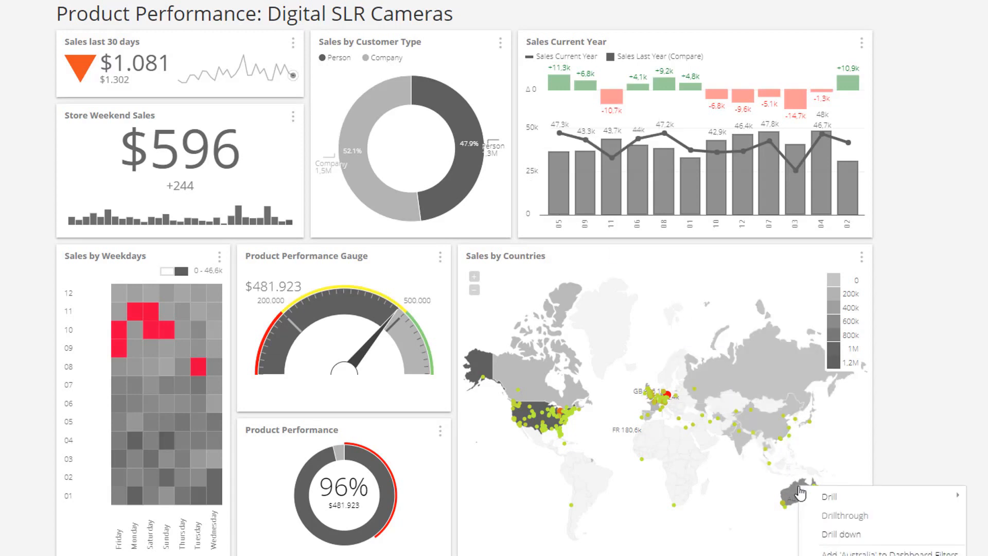
pyautogui.click(839, 535)
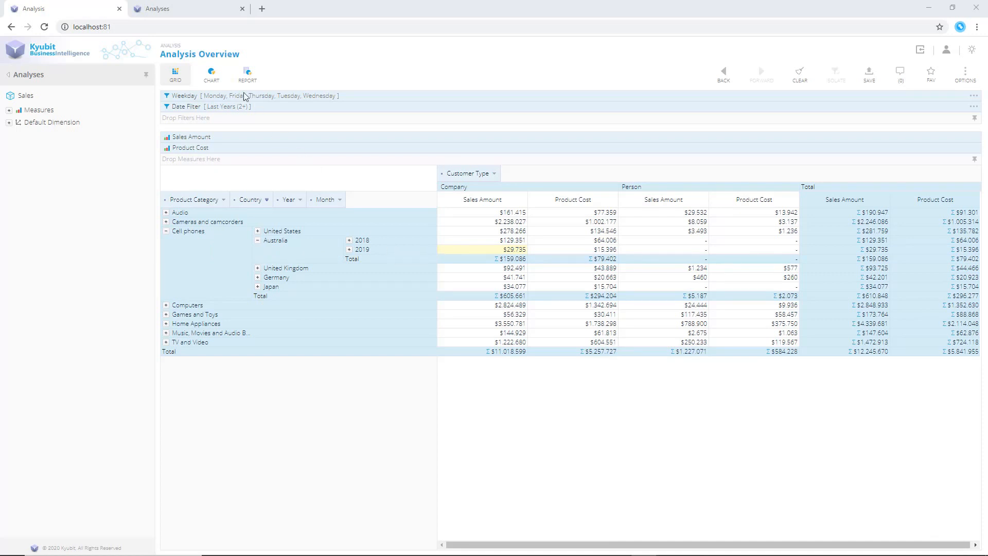
# In the Sales data model's columns, set Email, Address, Customer and Phone to Details
pyautogui.click(195, 5)
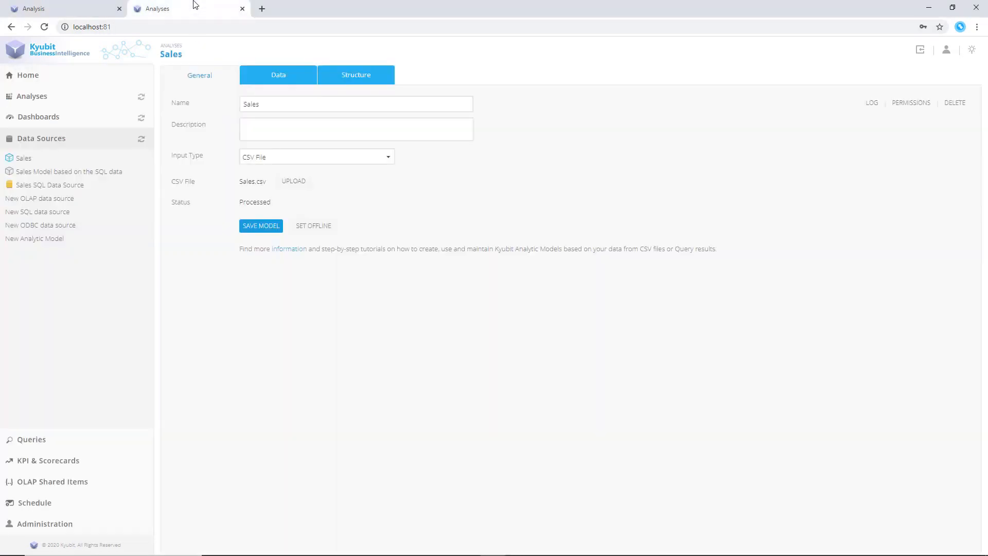
pyautogui.click(252, 78)
pyautogui.moveTo(287, 544); pyautogui.dragTo(592, 550)
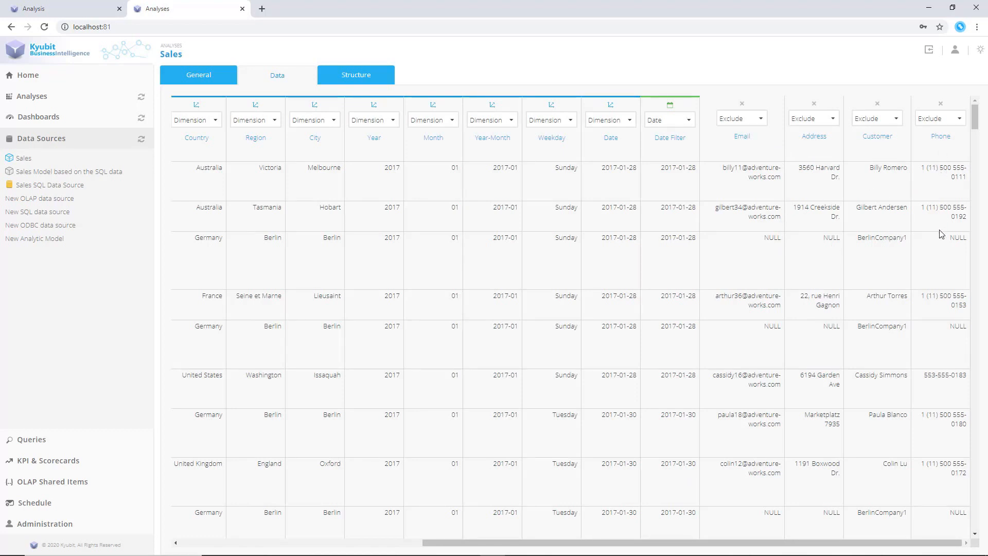
pyautogui.click(762, 118)
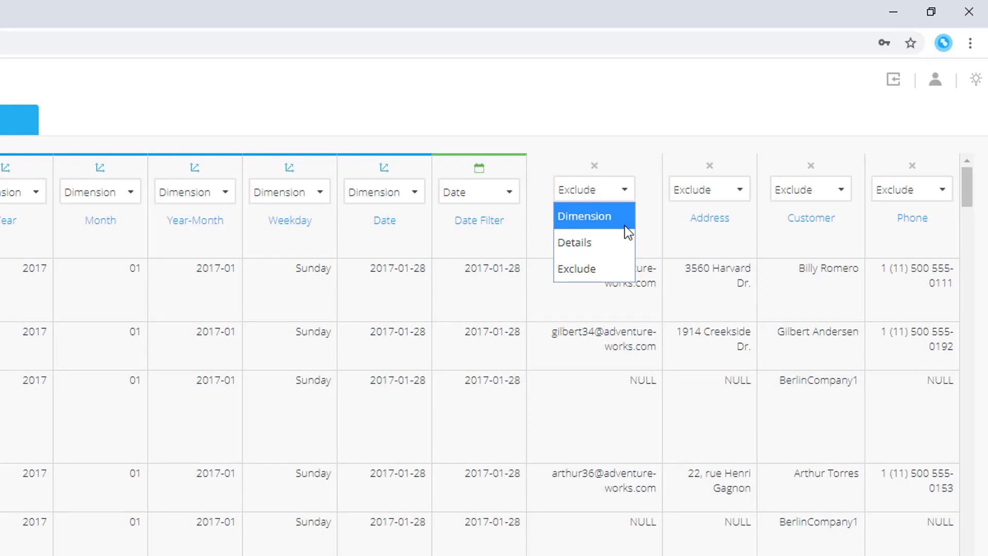
pyautogui.click(618, 245)
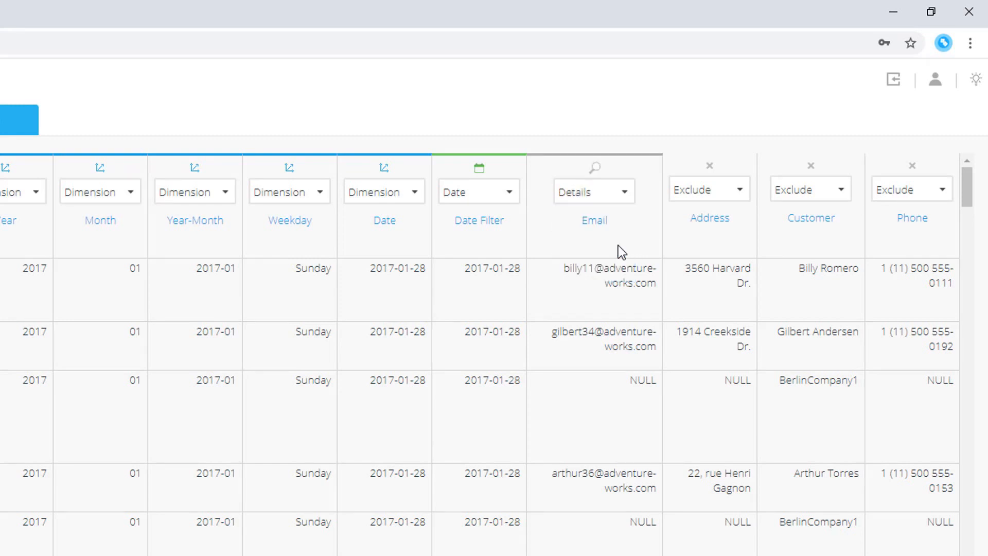
pyautogui.click(742, 187)
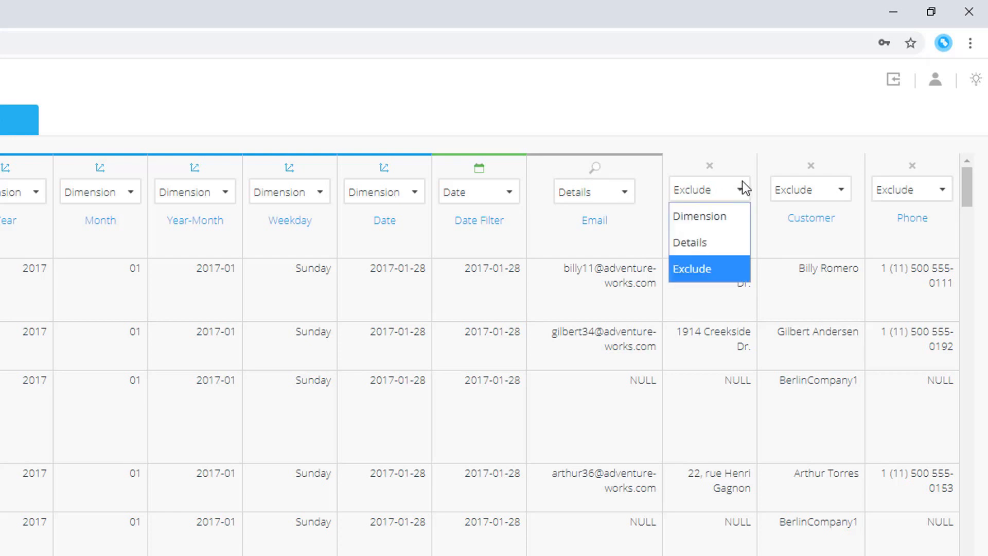
pyautogui.click(727, 242)
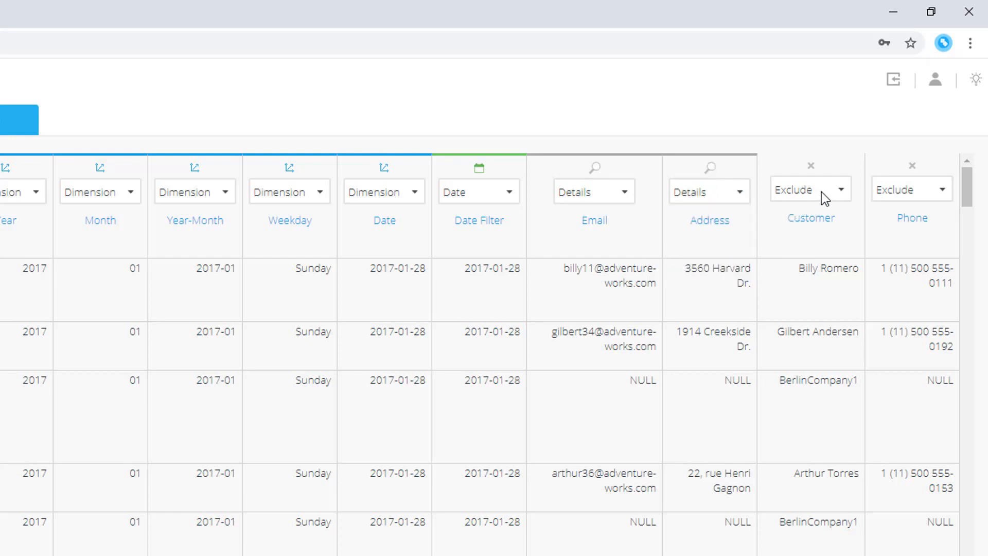
pyautogui.click(838, 193)
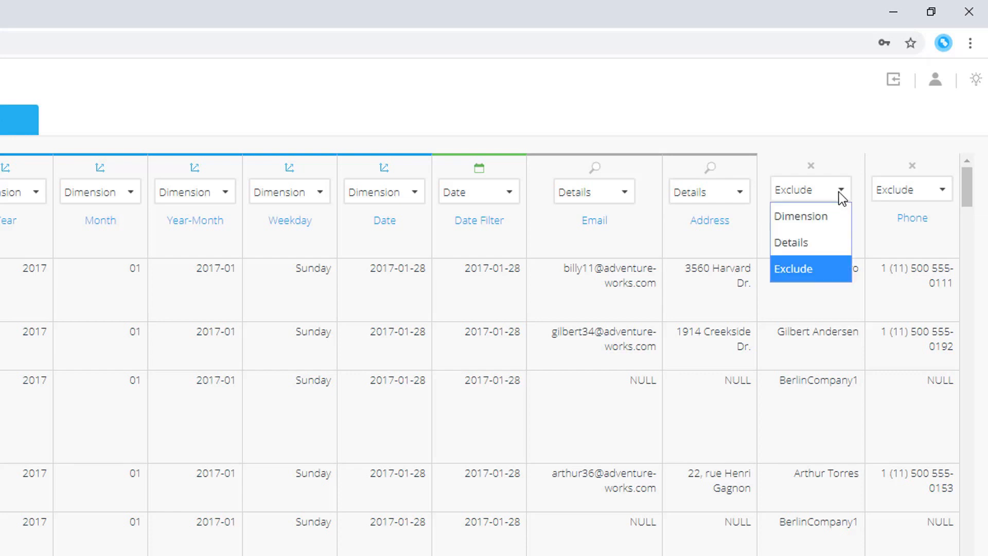
pyautogui.click(823, 238)
pyautogui.click(936, 189)
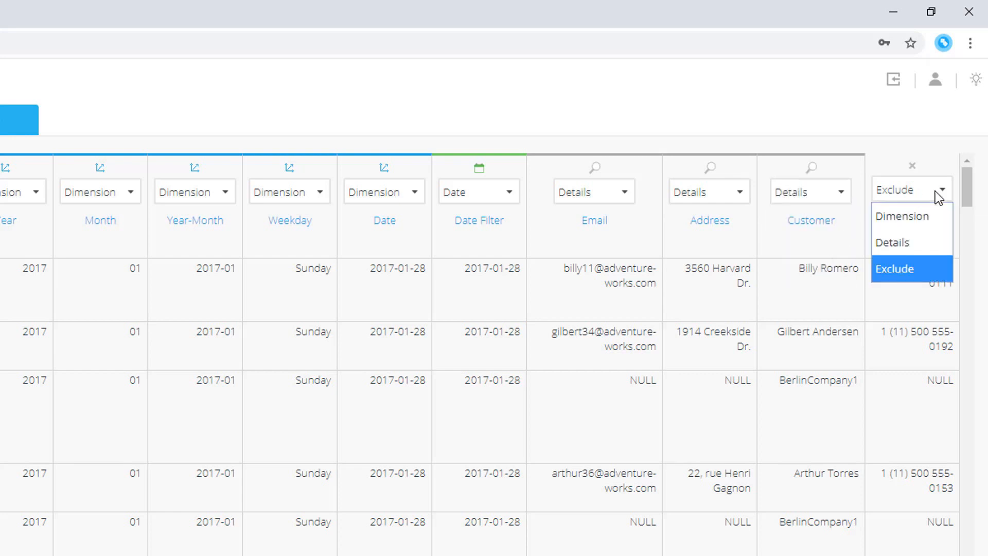
pyautogui.click(918, 244)
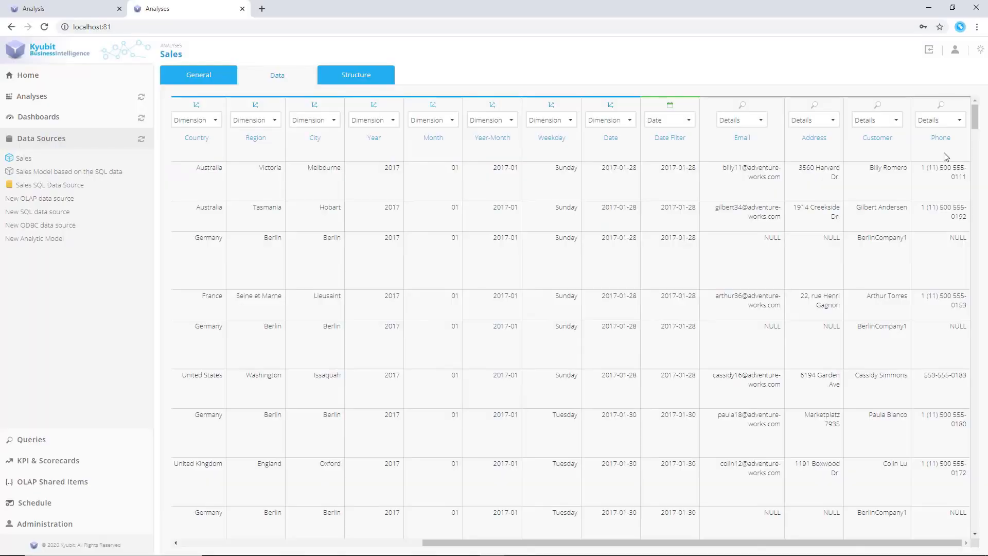
# Process the Sales analytic model from its structure view
pyautogui.click(367, 77)
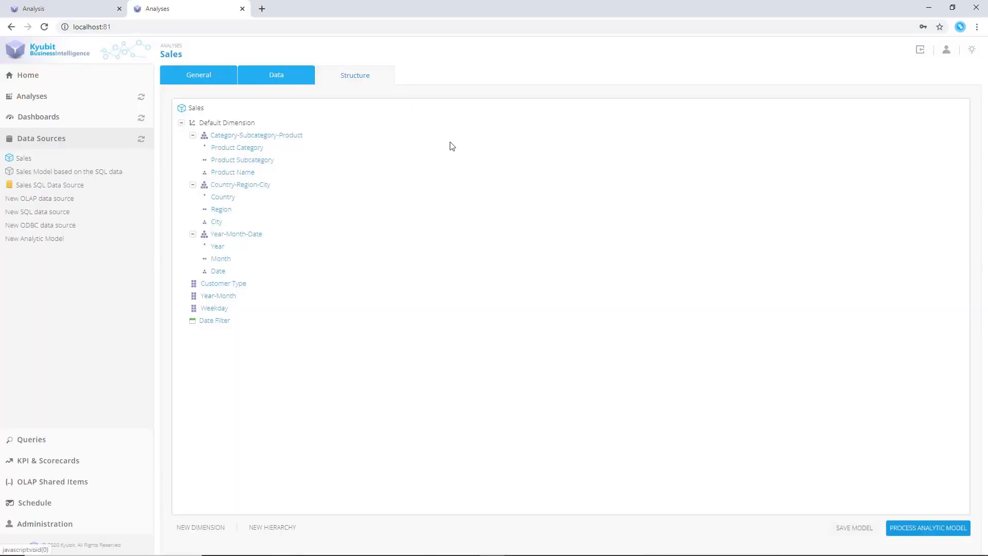
pyautogui.click(907, 529)
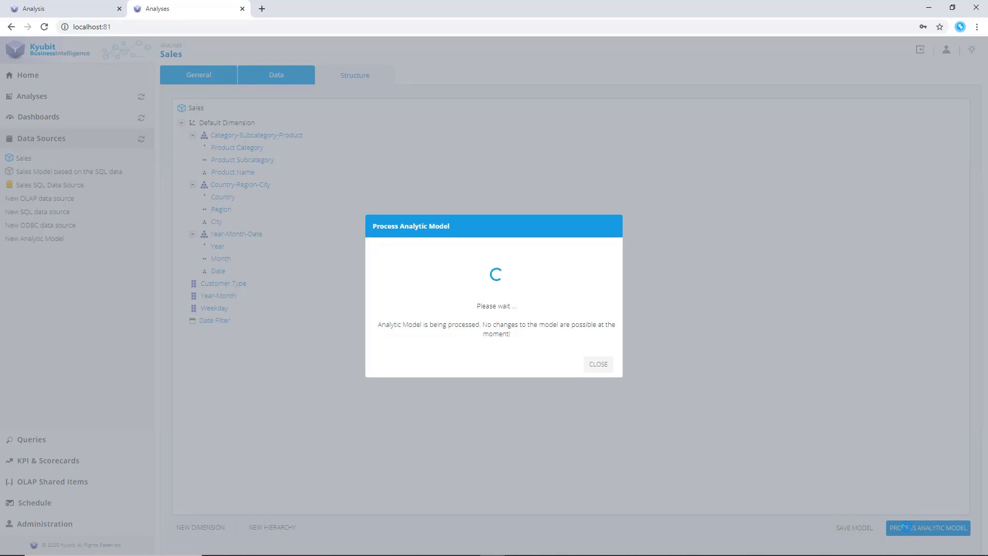
pyautogui.click(577, 364)
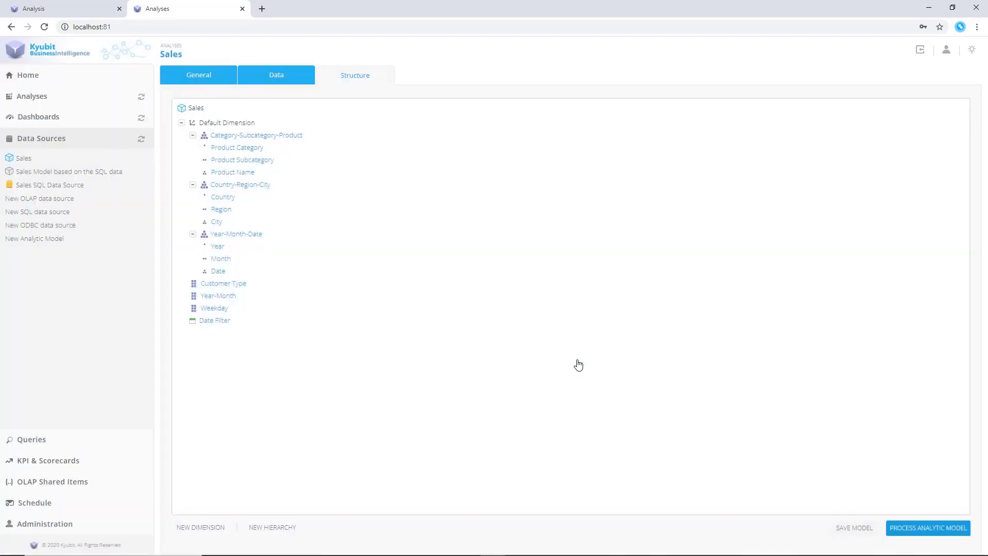
# Start a new analysis based on the Sales analytic model
pyautogui.hotkey('ctrl', 'shift', 'Tab')
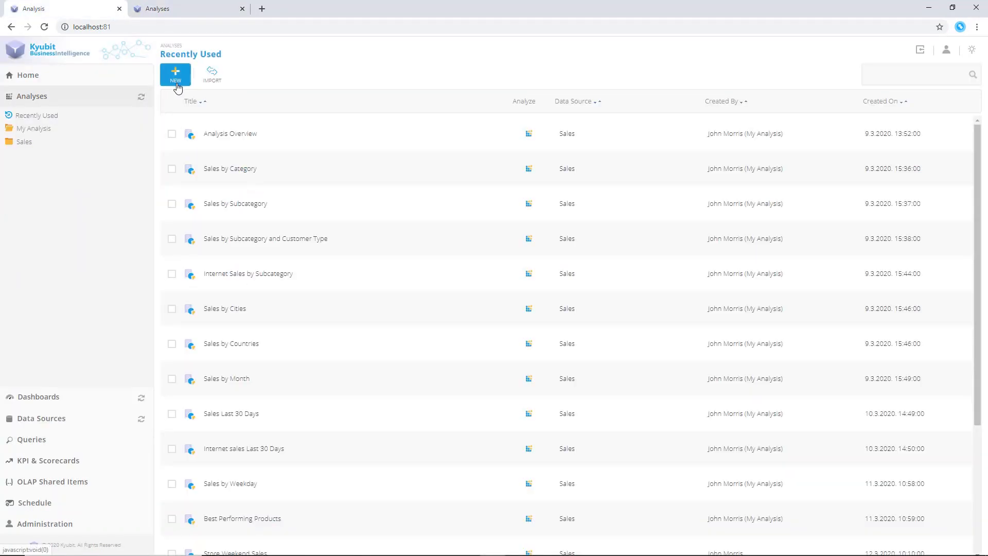
pyautogui.click(176, 75)
pyautogui.click(221, 149)
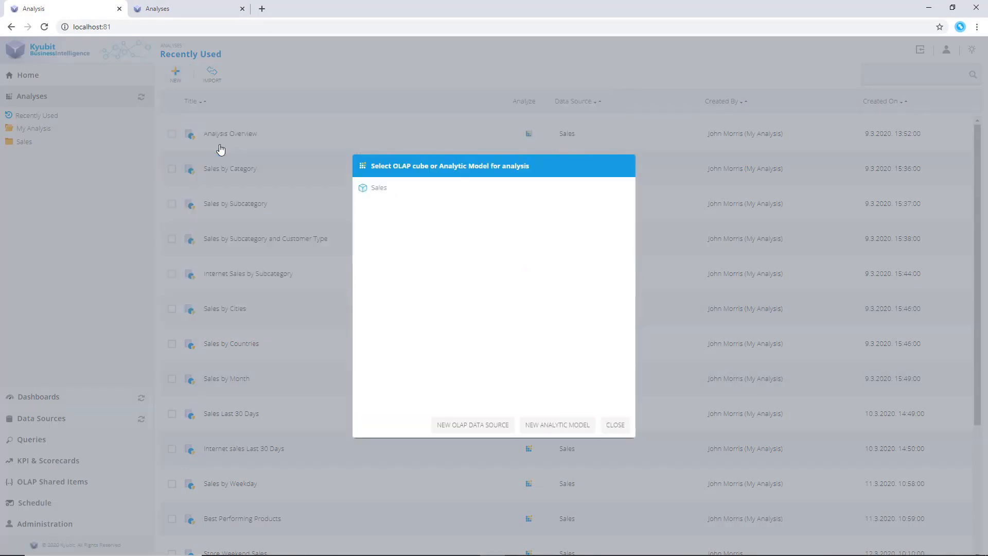
pyautogui.click(378, 188)
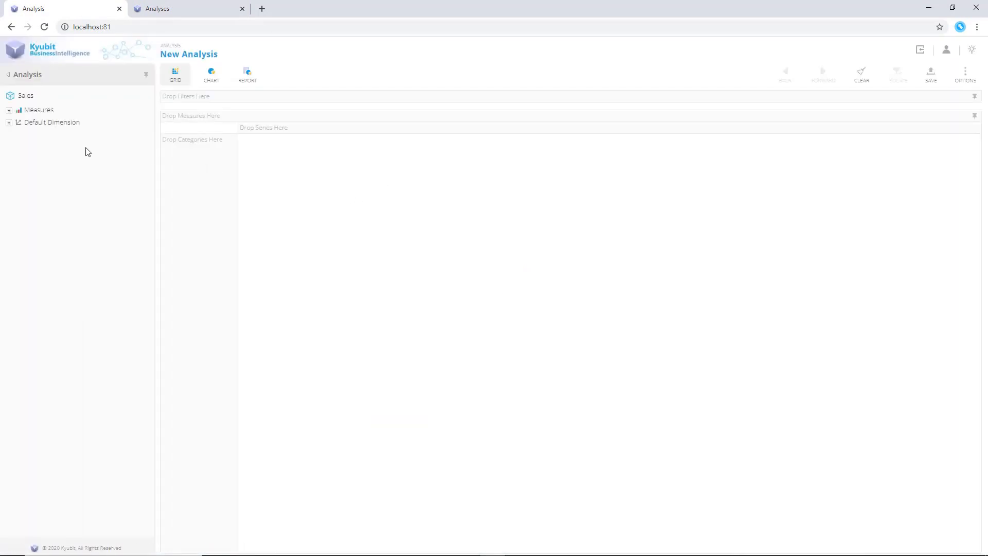
# Add City as the category of the new analysis grid
pyautogui.click(9, 122)
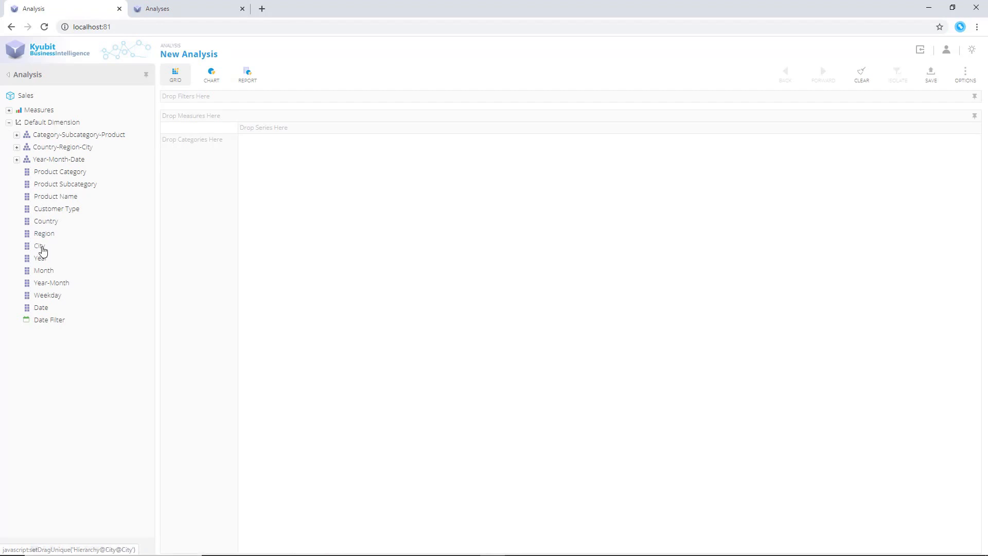
pyautogui.moveTo(39, 247); pyautogui.dragTo(208, 253)
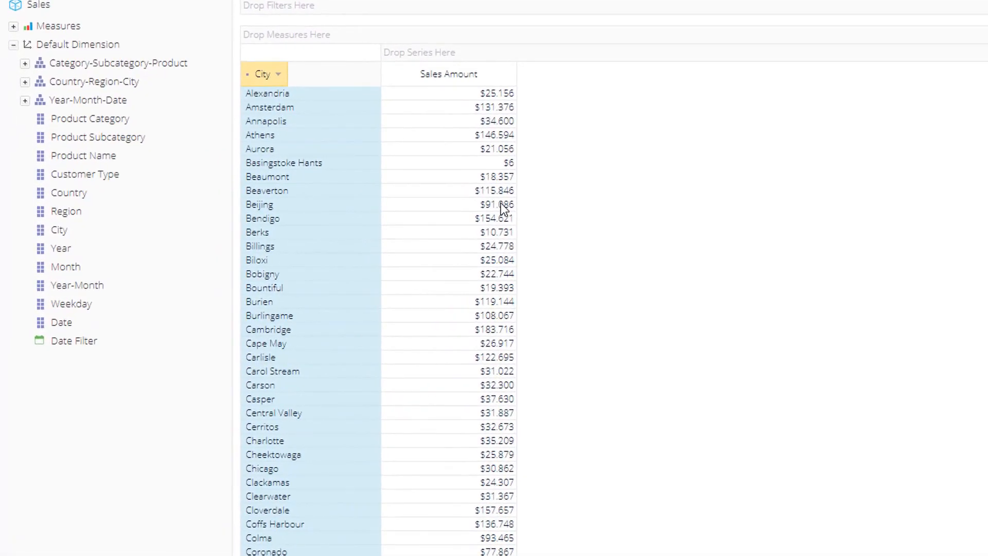
# Open a custom drillthrough on Amsterdam's sales amount and start setting the drillthrough columns
pyautogui.rightClick(502, 109)
pyautogui.moveTo(554, 149)
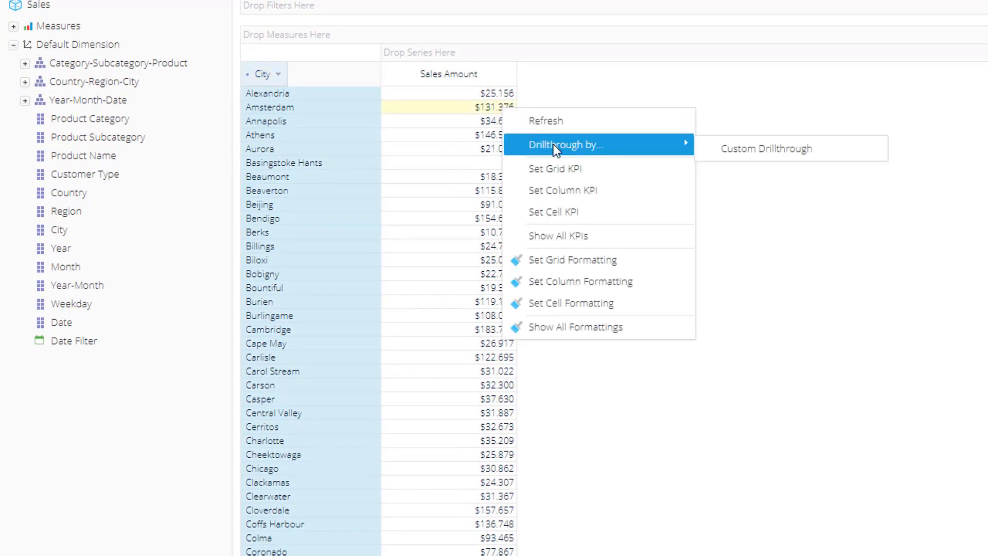
pyautogui.click(756, 149)
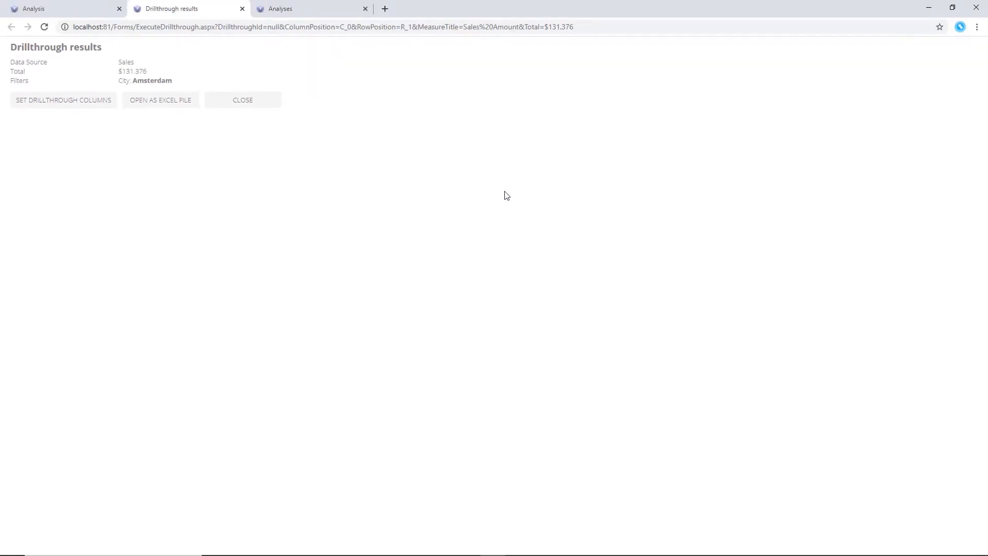
pyautogui.click(83, 105)
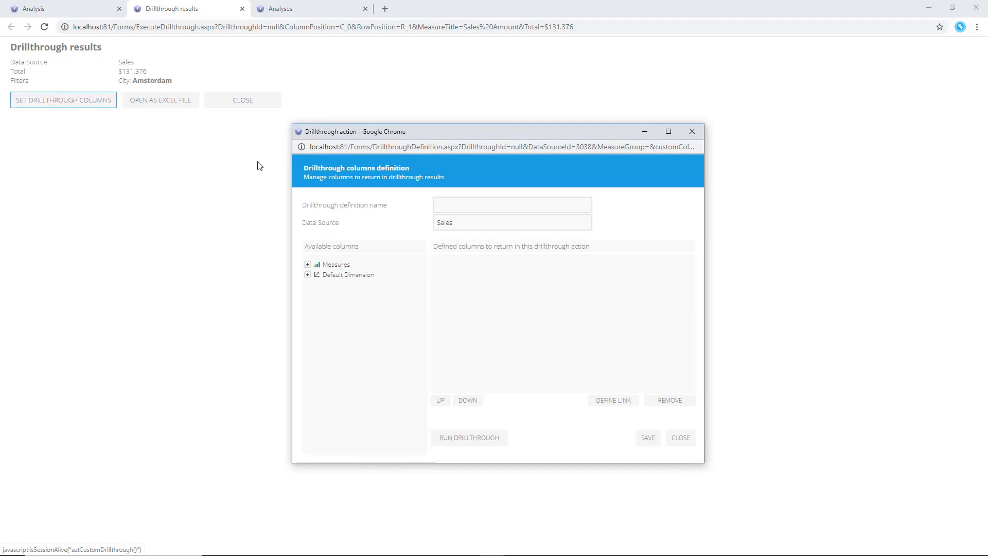
# Name the drillthrough definition "Sales Details"
pyautogui.click(451, 201)
pyautogui.write('Sal')
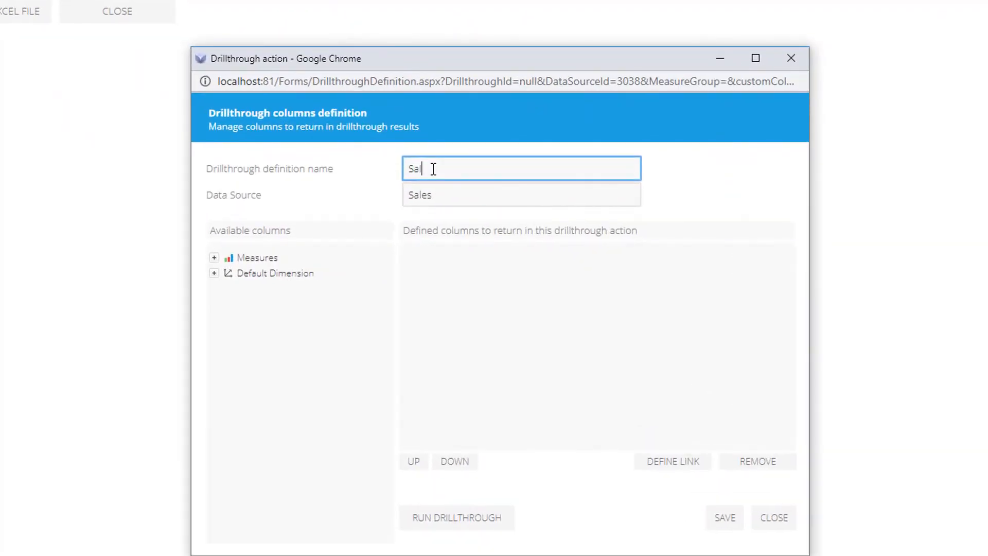
pyautogui.write('es Details')
# Add Sales Amount, Date, Product Name, Customer, Address, Phone and Email as drillthrough columns and save the definition
pyautogui.click(214, 273)
pyautogui.click(215, 257)
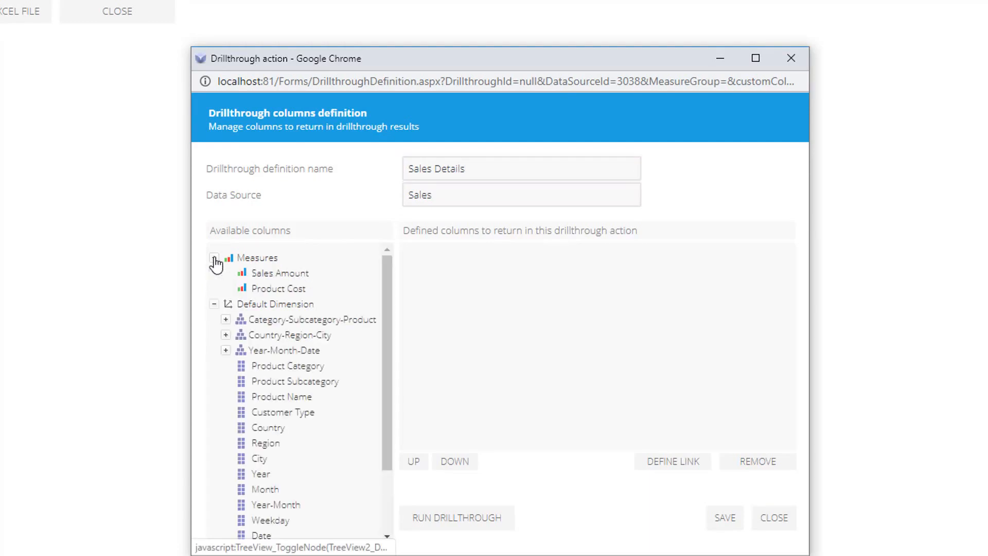
pyautogui.click(281, 276)
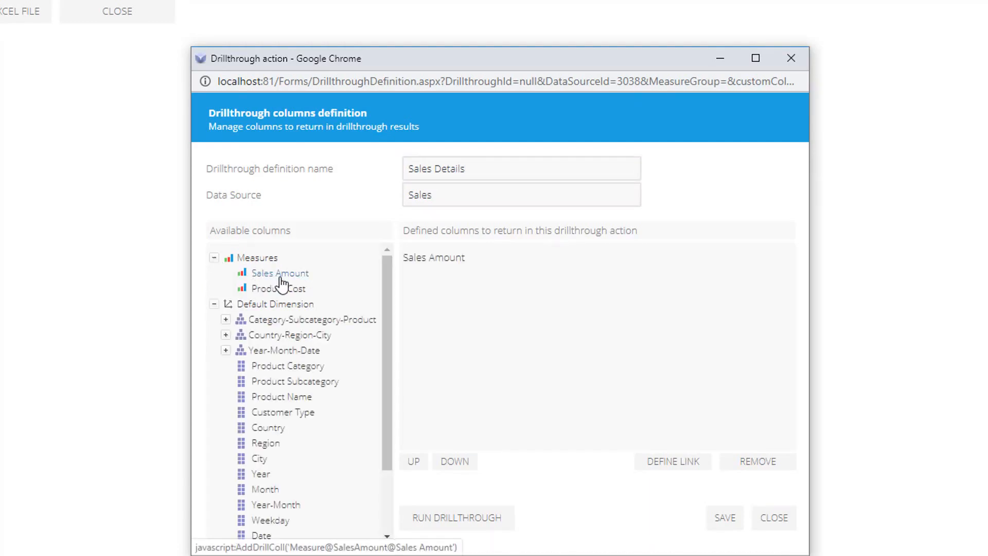
pyautogui.scroll(-3, 298, 427)
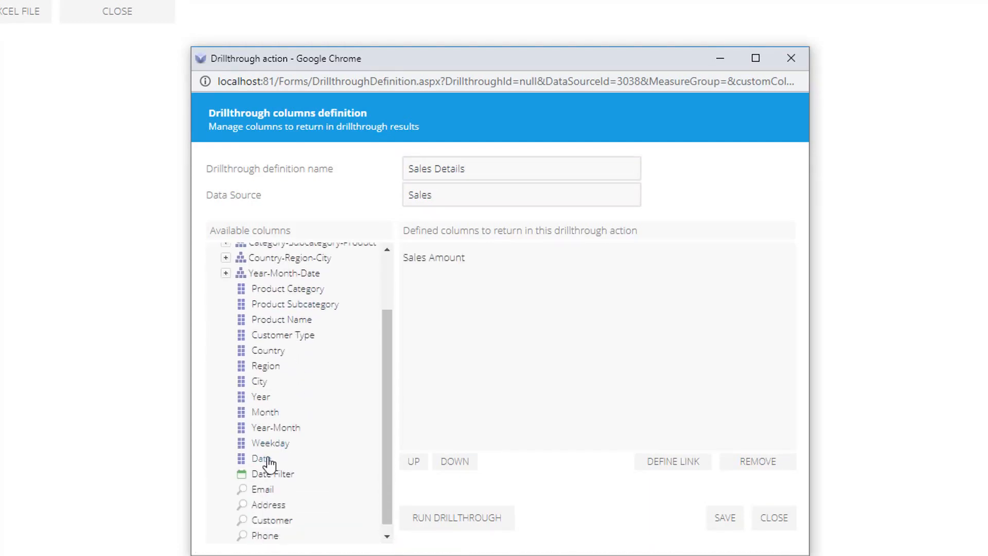
pyautogui.click(261, 458)
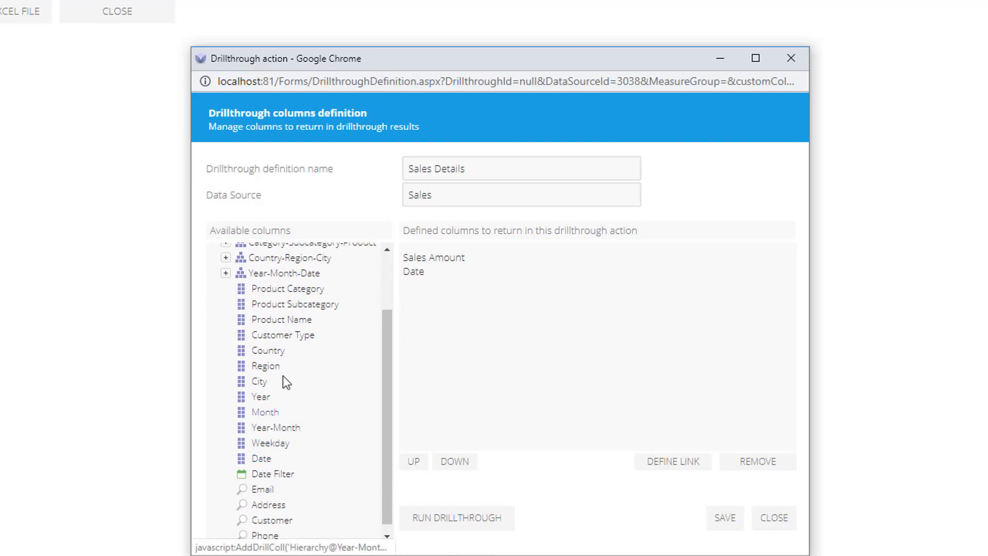
pyautogui.click(294, 320)
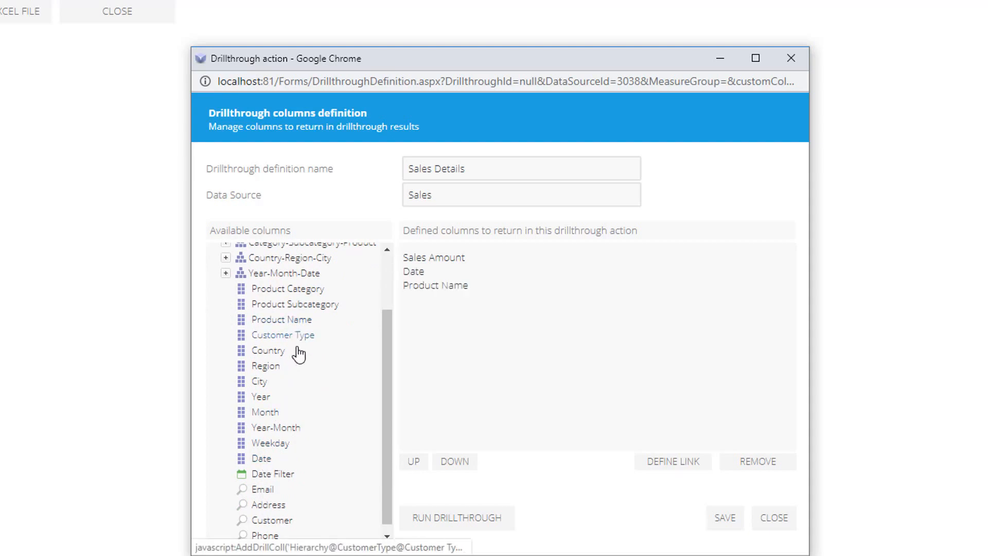
pyautogui.scroll(-1, 304, 371)
pyautogui.click(284, 514)
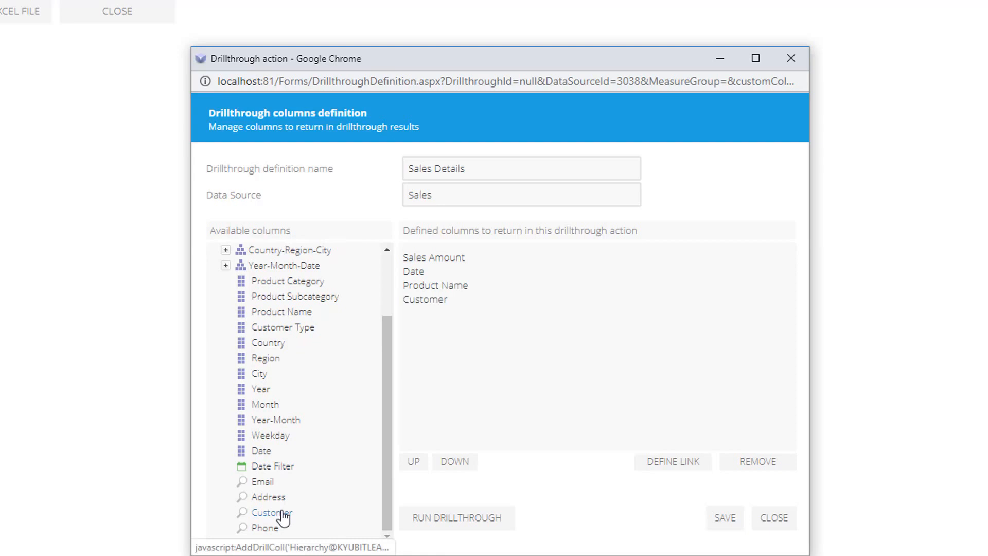
pyautogui.click(281, 498)
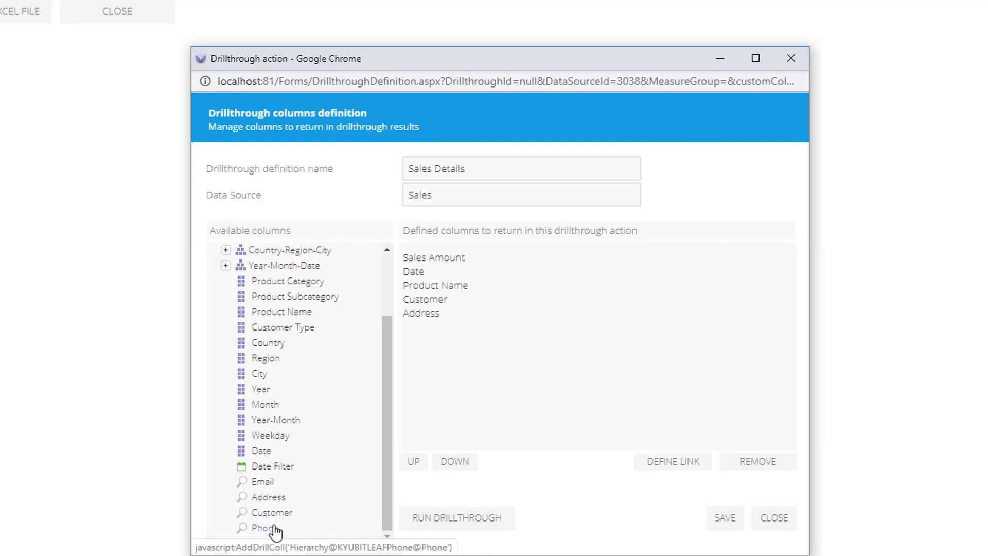
pyautogui.click(275, 528)
pyautogui.click(266, 481)
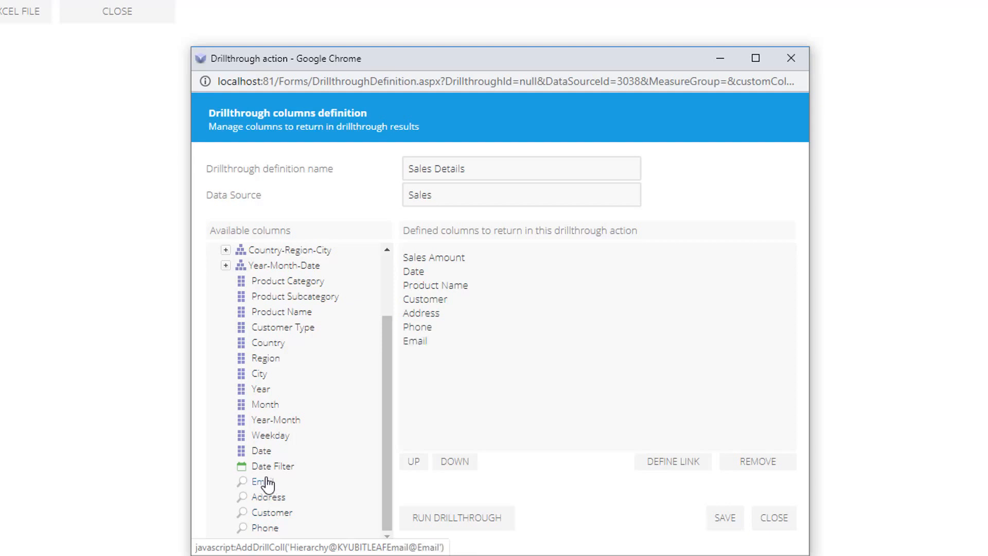
pyautogui.click(638, 442)
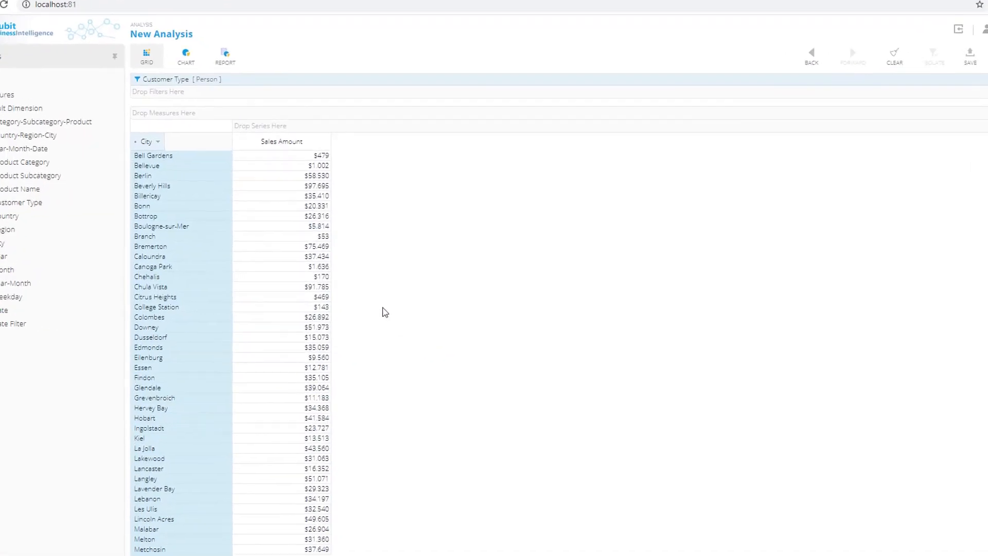
# Drill through by Sales Details on Beverly Hills' sales amount and scroll through the returned rows
pyautogui.rightClick(252, 160)
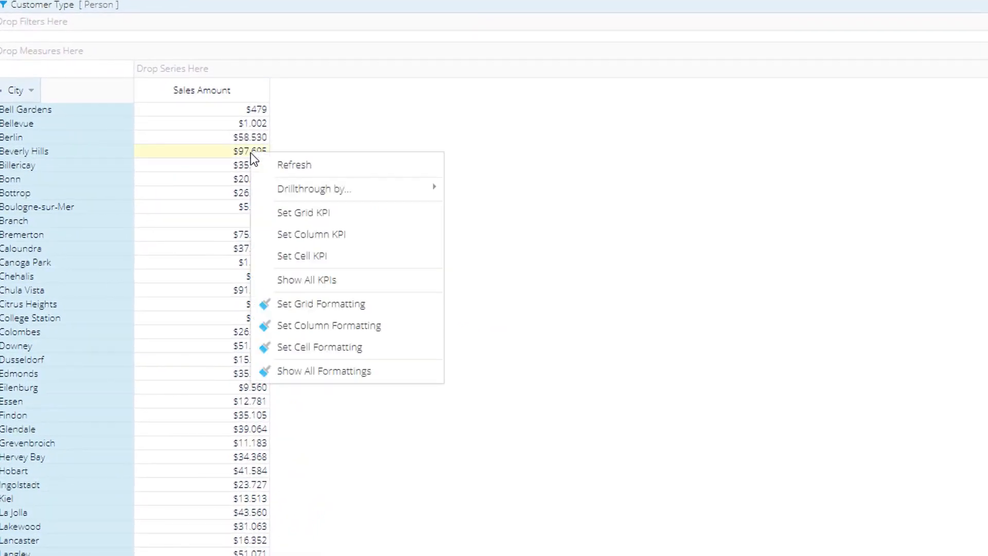
pyautogui.moveTo(313, 191)
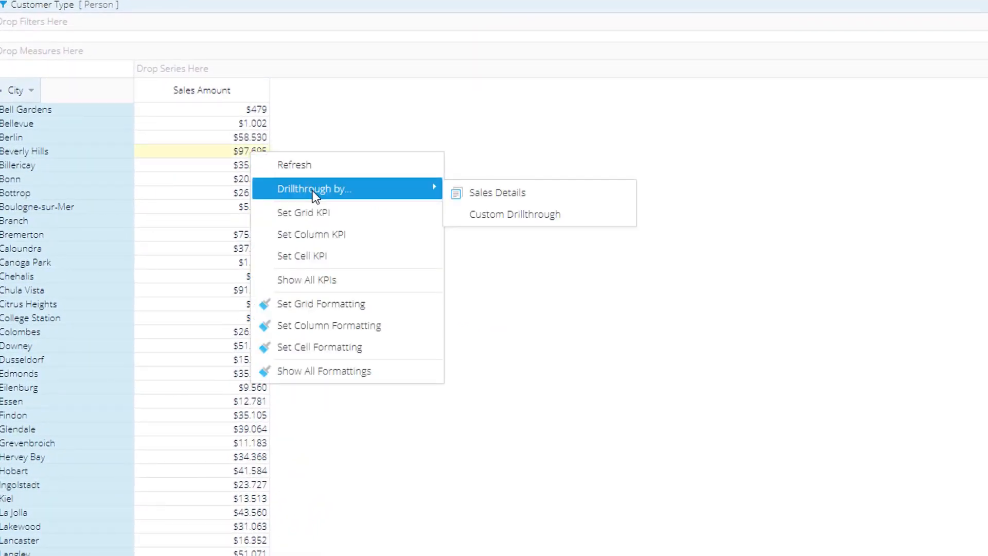
pyautogui.click(482, 200)
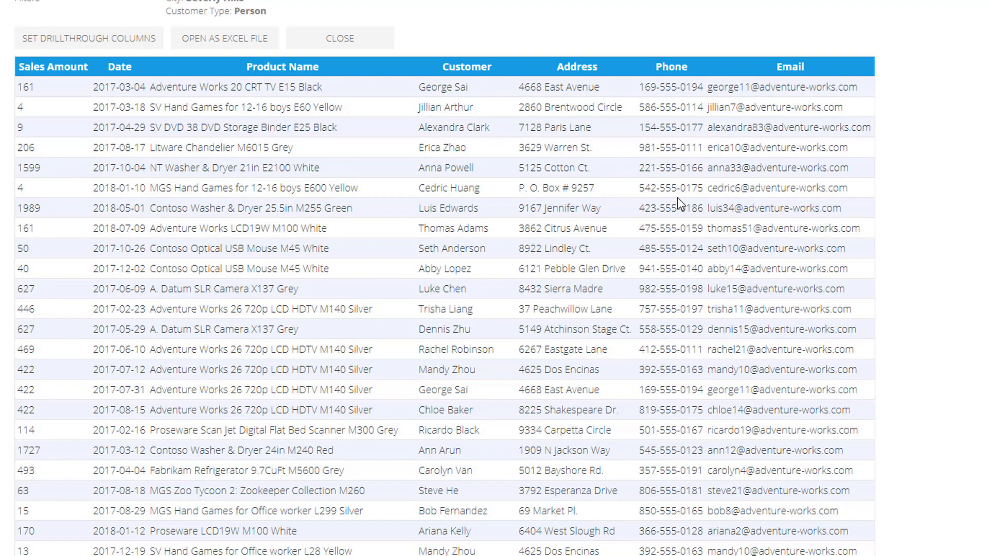
pyautogui.scroll(-4, 679, 202)
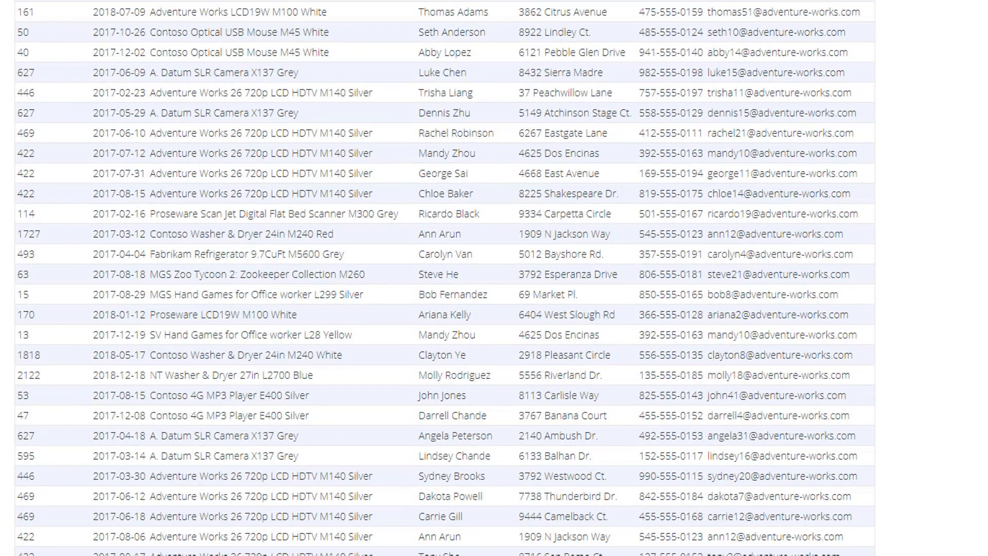
pyautogui.scroll(-20, 445, 278)
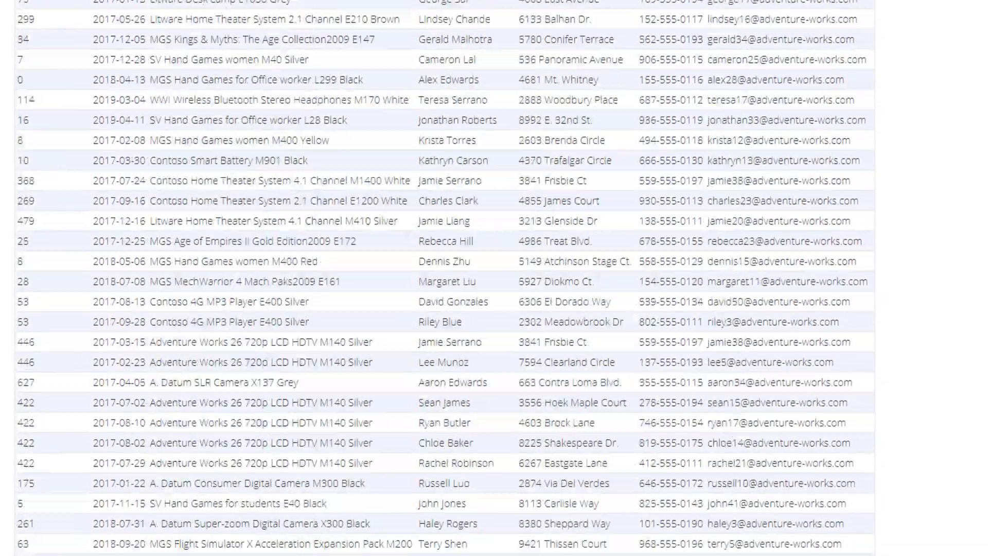
pyautogui.scroll(-15, 446, 278)
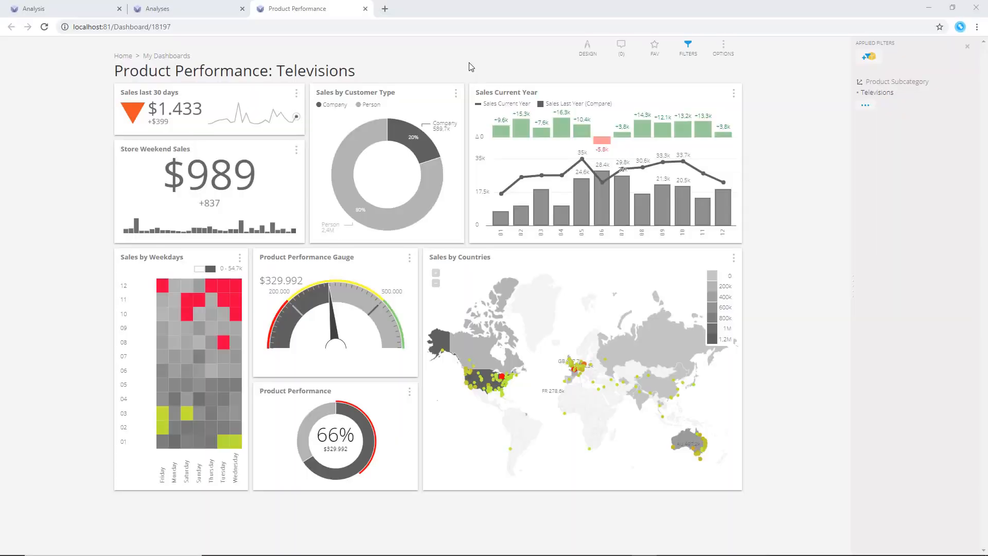
# Filter the Product Performance: Televisions dashboard to Person customers using the Sales by Customer Type donut
pyautogui.click(455, 92)
pyautogui.click(515, 192)
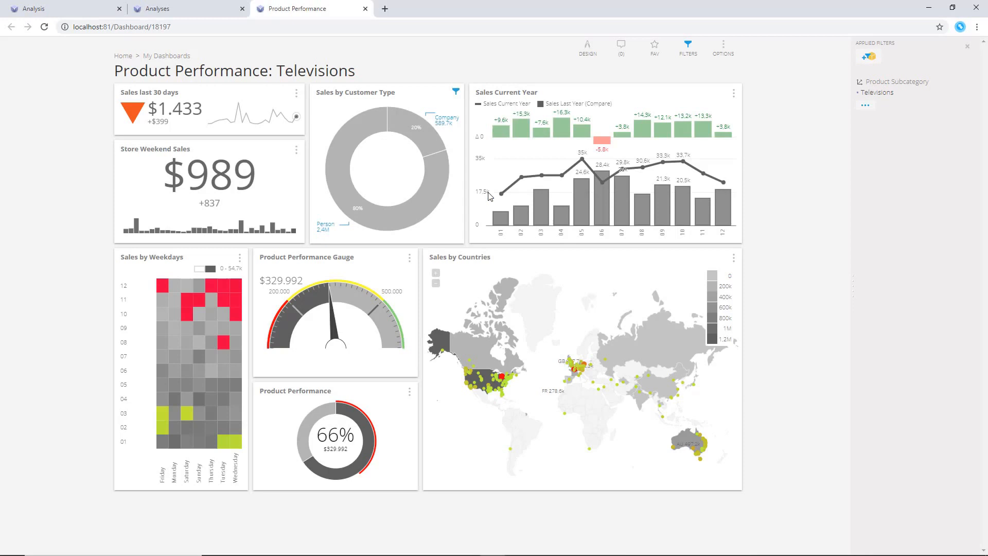
pyautogui.click(430, 204)
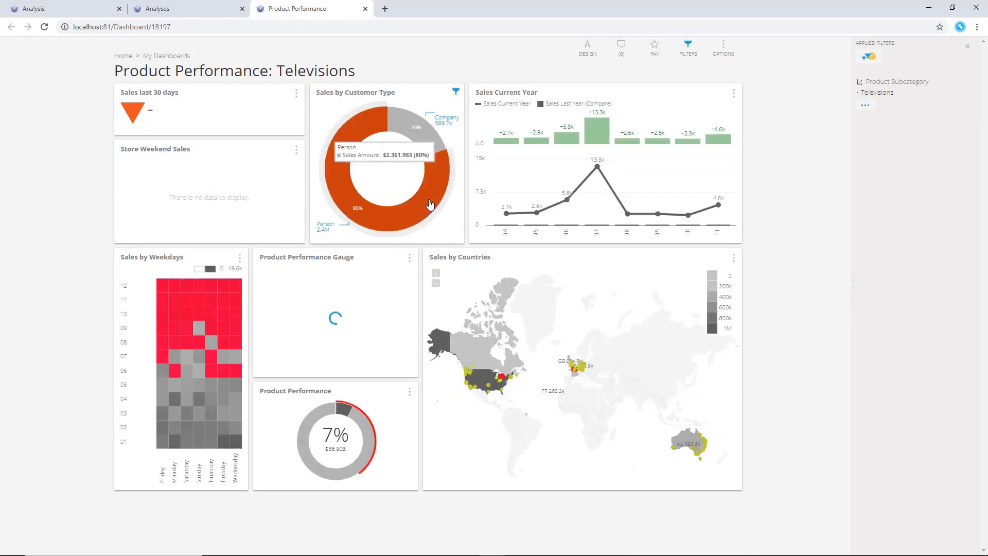
# Drill through by Sales Details on United States in the Sales by Countries map, then close the results
pyautogui.moveTo(479, 378)
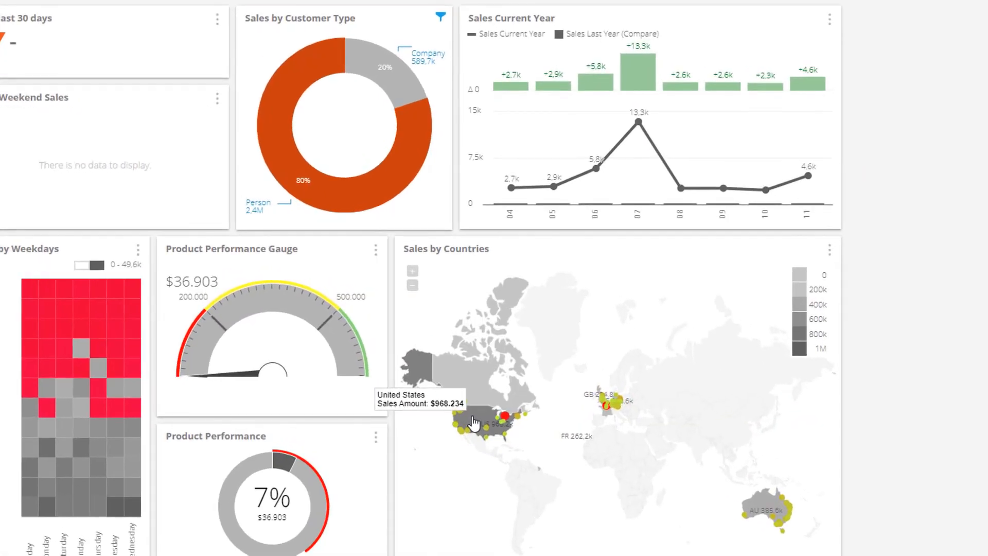
pyautogui.click(474, 423)
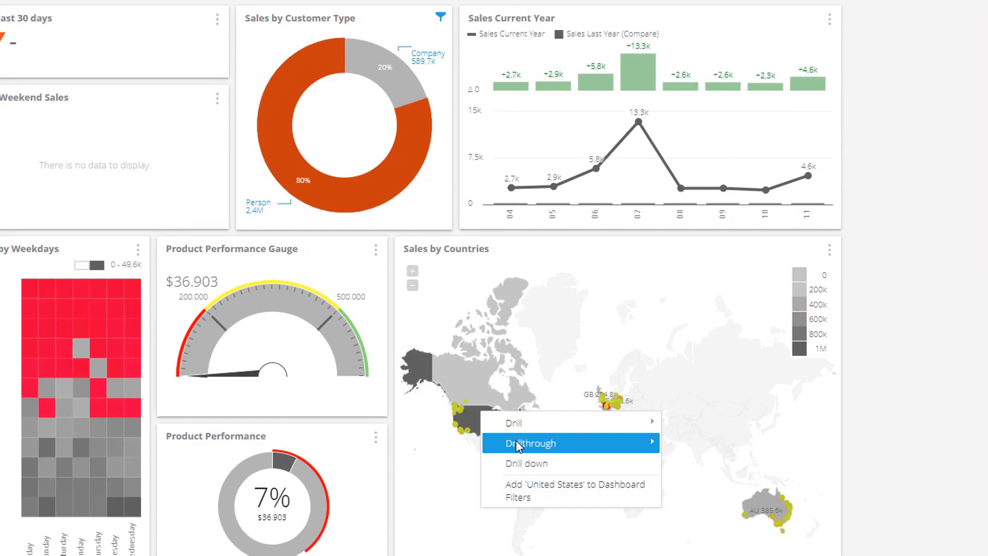
pyautogui.moveTo(580, 442)
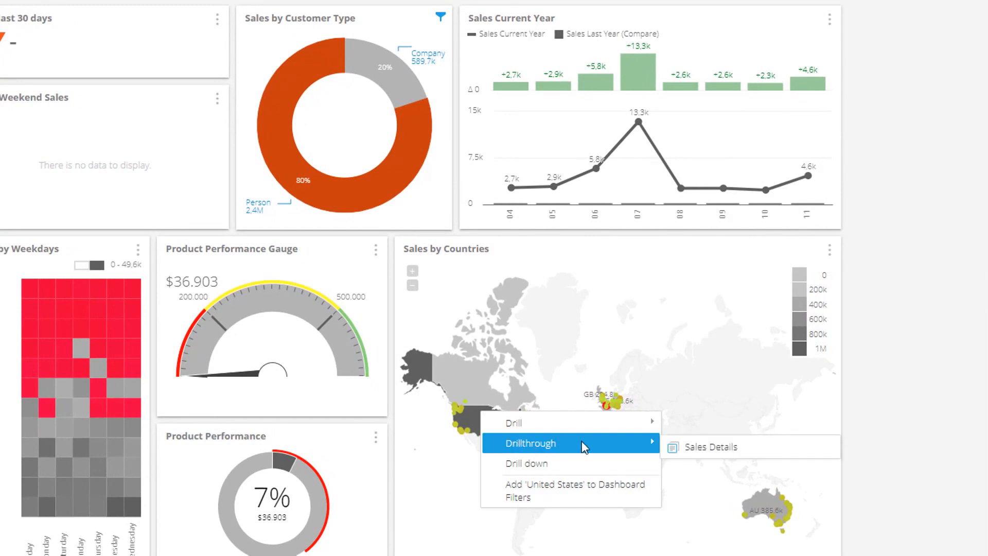
pyautogui.click(703, 447)
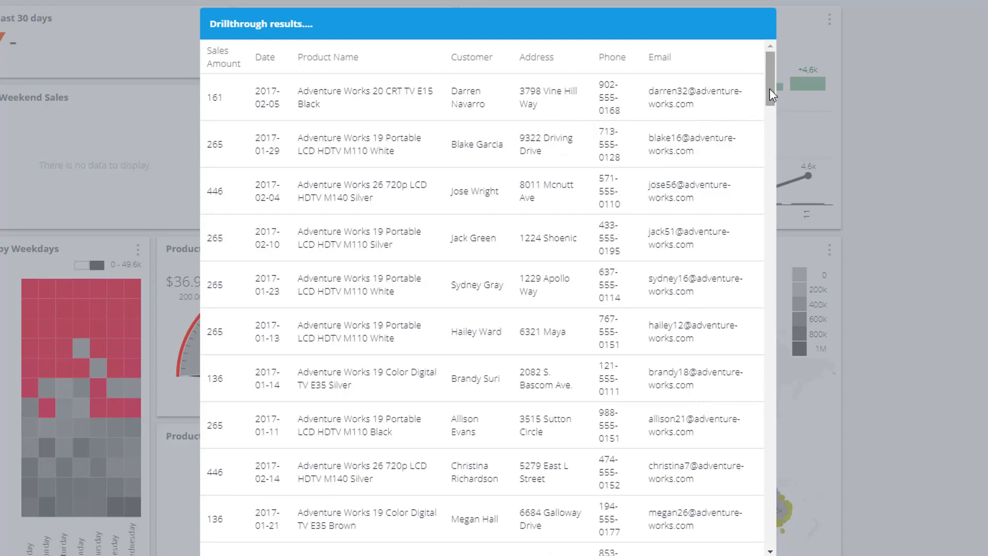
pyautogui.moveTo(770, 89)
pyautogui.mouseDown()
pyautogui.moveTo(769, 139)
pyautogui.moveTo(773, 80)
pyautogui.mouseUp()
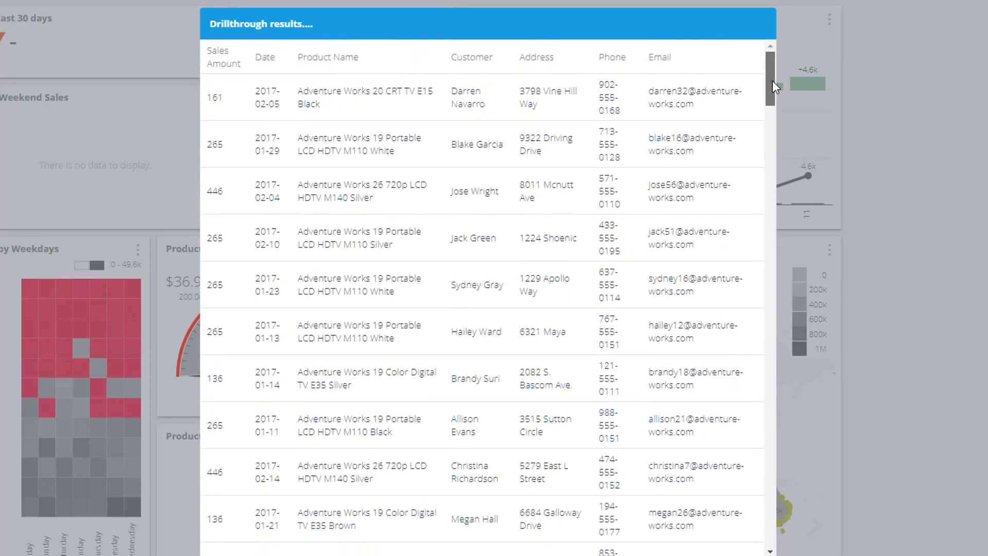
pyautogui.click(741, 555)
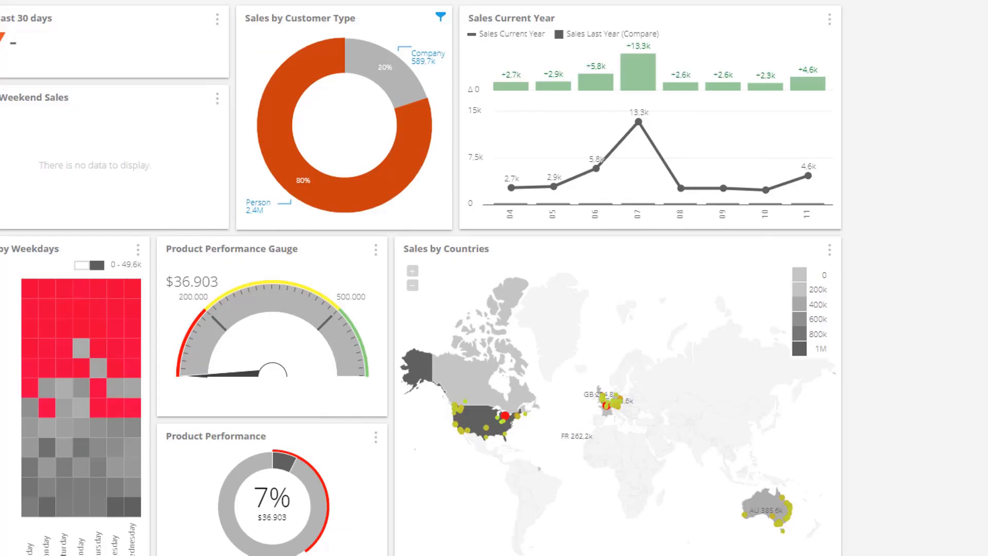
# Drill through by Sales Details on Australia in the map and scroll the results
pyautogui.click(762, 499)
pyautogui.moveTo(610, 437)
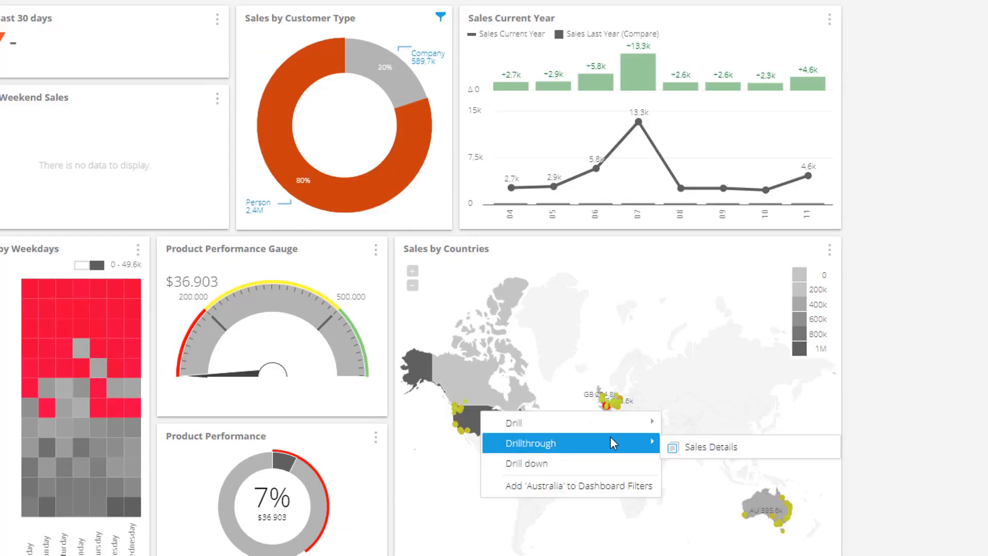
pyautogui.click(704, 452)
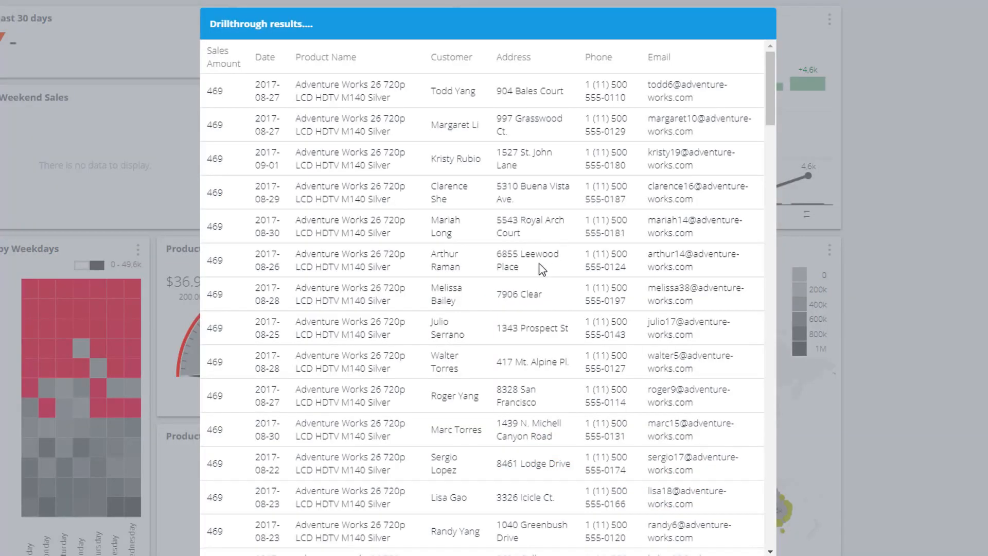
pyautogui.scroll(-5, 530, 398)
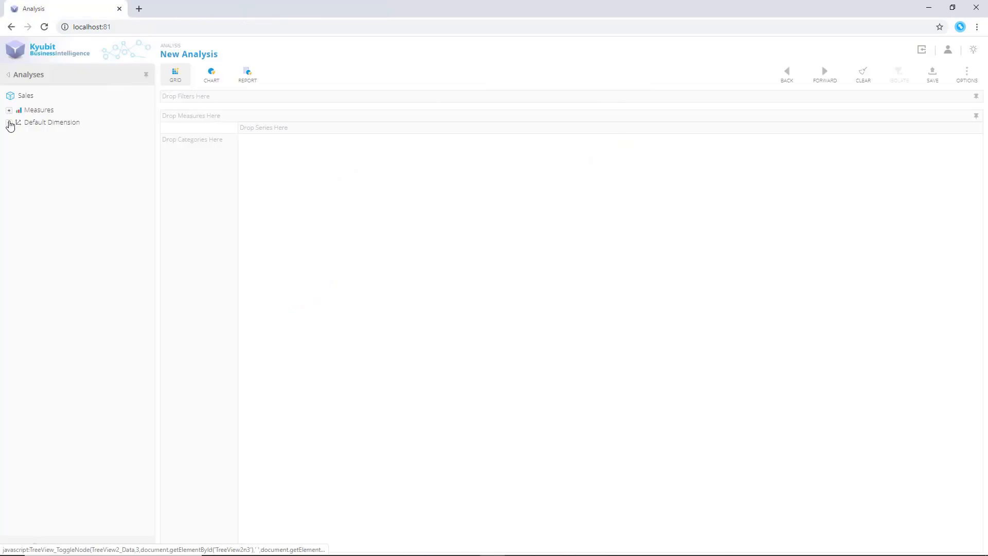
# In a new analysis, show Sales Amount by Product Category in the grid
pyautogui.click(9, 122)
pyautogui.click(9, 110)
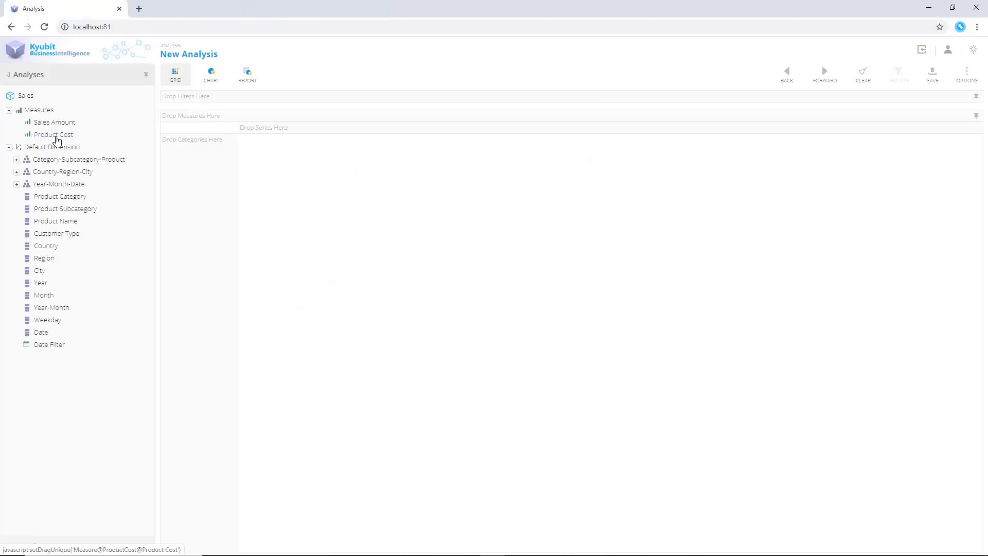
pyautogui.moveTo(55, 122); pyautogui.dragTo(338, 218)
pyautogui.moveTo(72, 198); pyautogui.dragTo(198, 213)
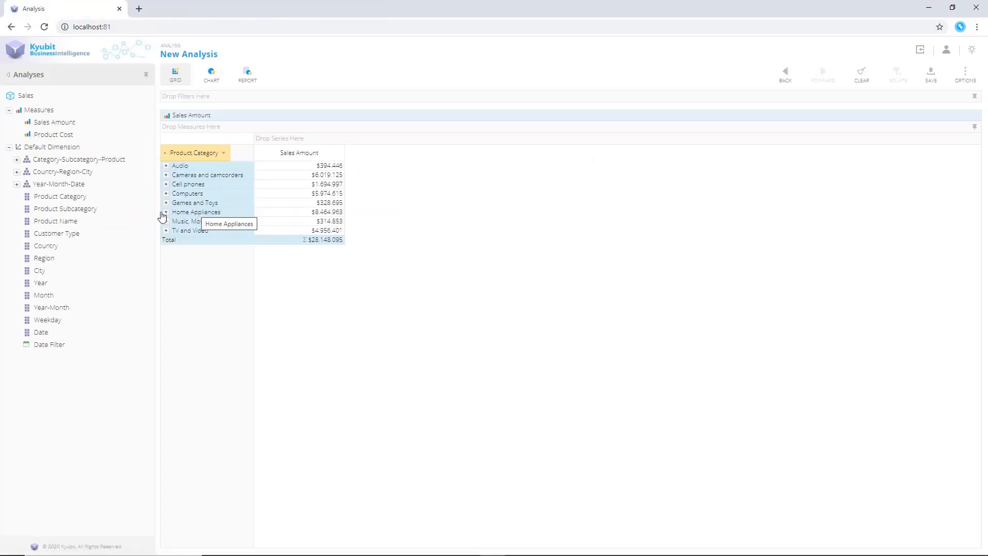
# Add Product Subcategory and Country to the grid categories, expanding Cameras and camcorders
pyautogui.moveTo(85, 211); pyautogui.dragTo(167, 180)
pyautogui.click(166, 175)
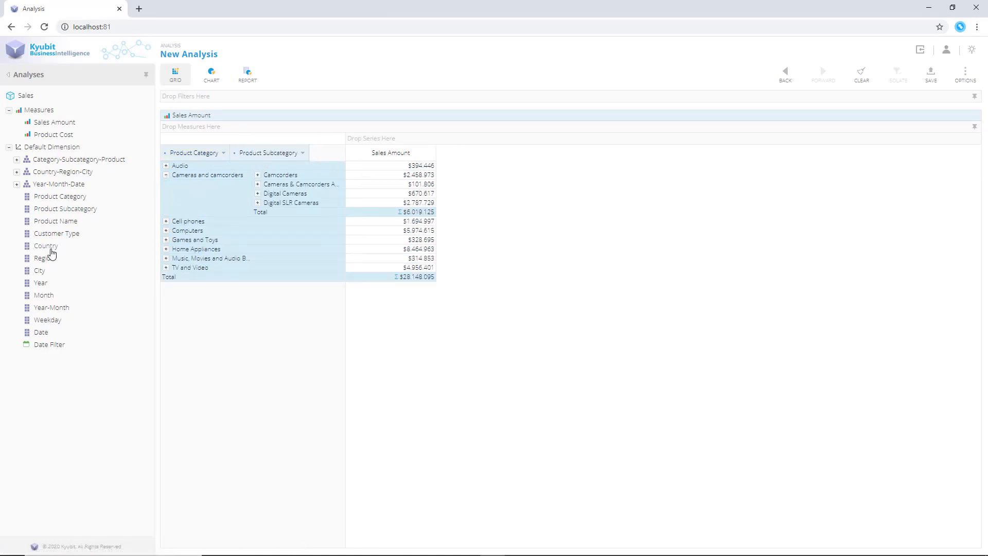
pyautogui.moveTo(46, 246); pyautogui.dragTo(325, 156)
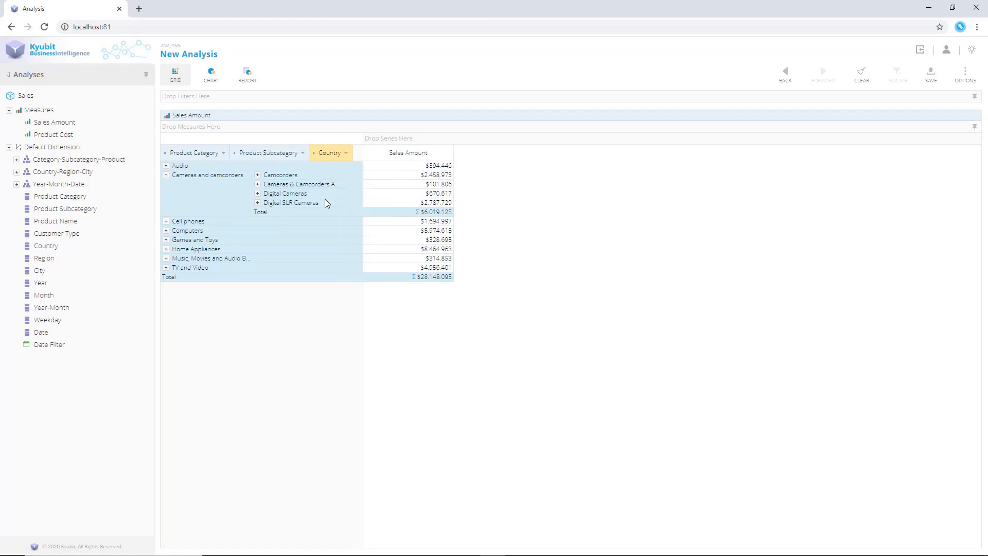
# Expand Cameras & Camcorders Accessories and filter the Country level to the top 5 by Sales Amount
pyautogui.click(257, 184)
pyautogui.click(349, 154)
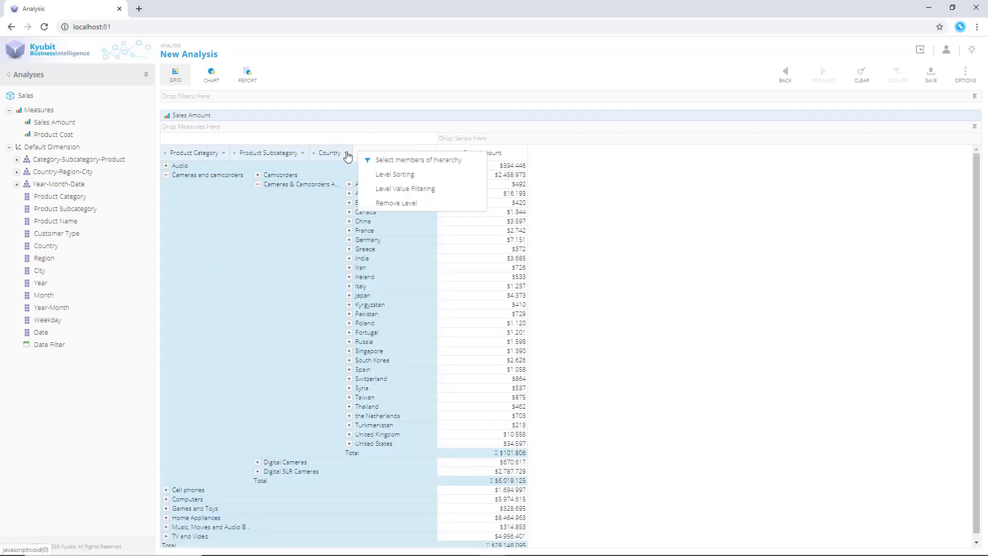
pyautogui.click(386, 188)
pyautogui.click(529, 304)
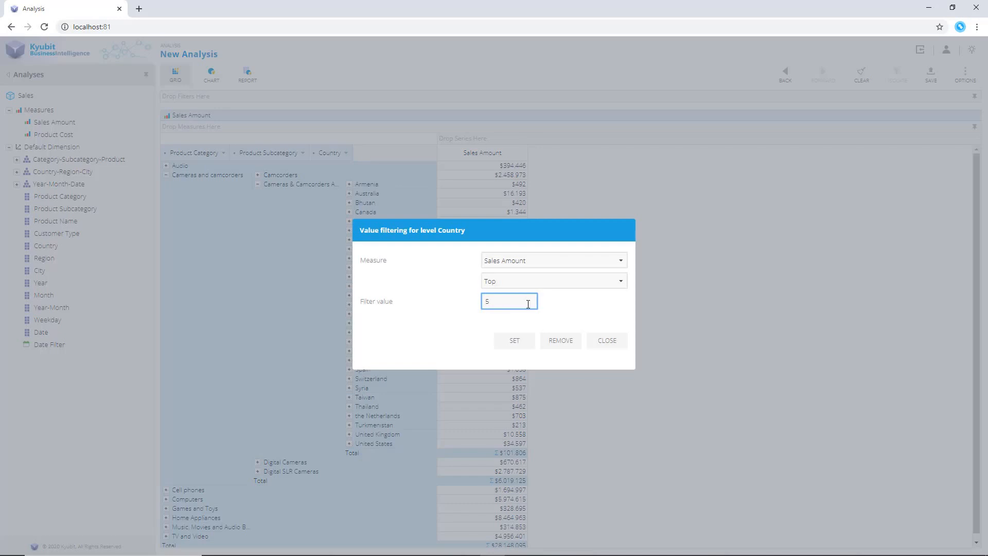
pyautogui.click(516, 339)
pyautogui.click(302, 154)
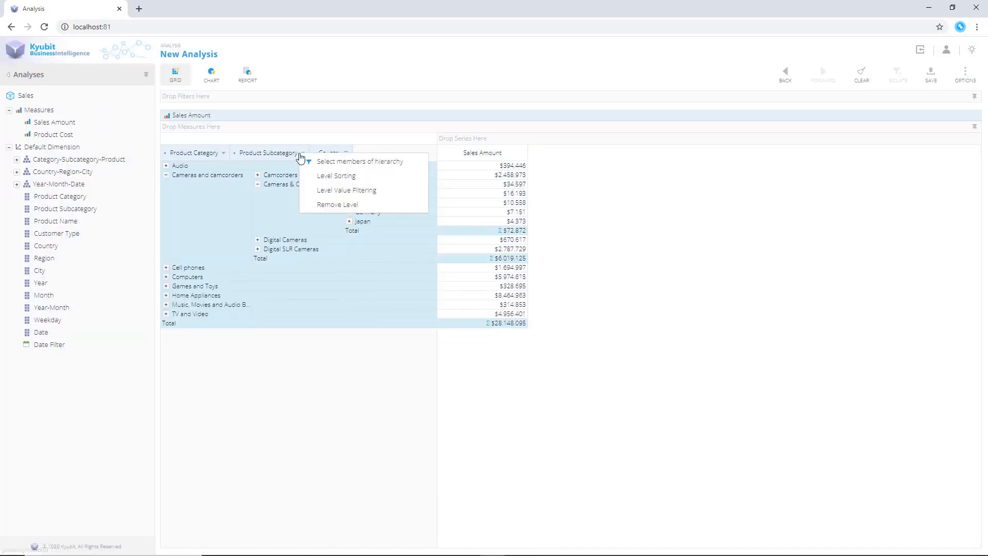
pyautogui.click(331, 191)
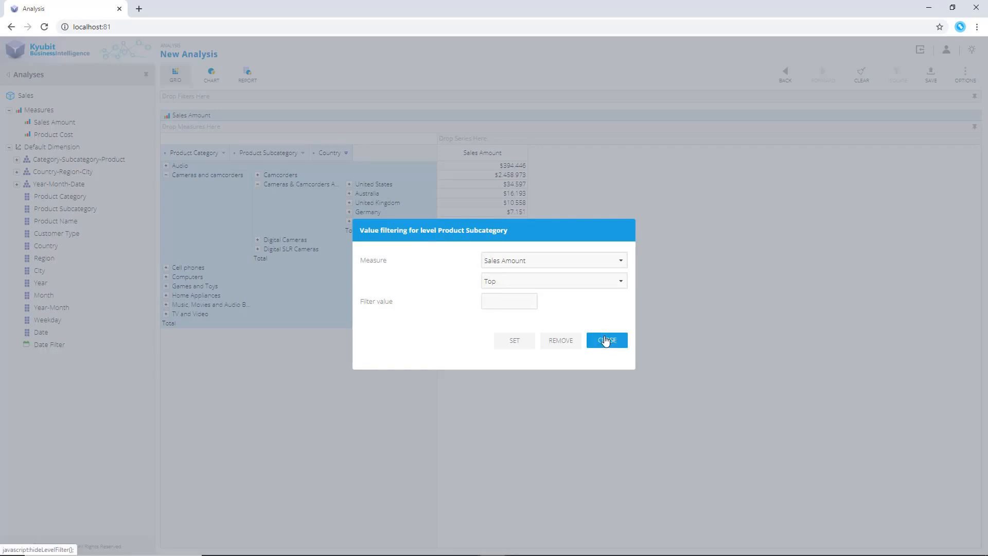
pyautogui.click(606, 340)
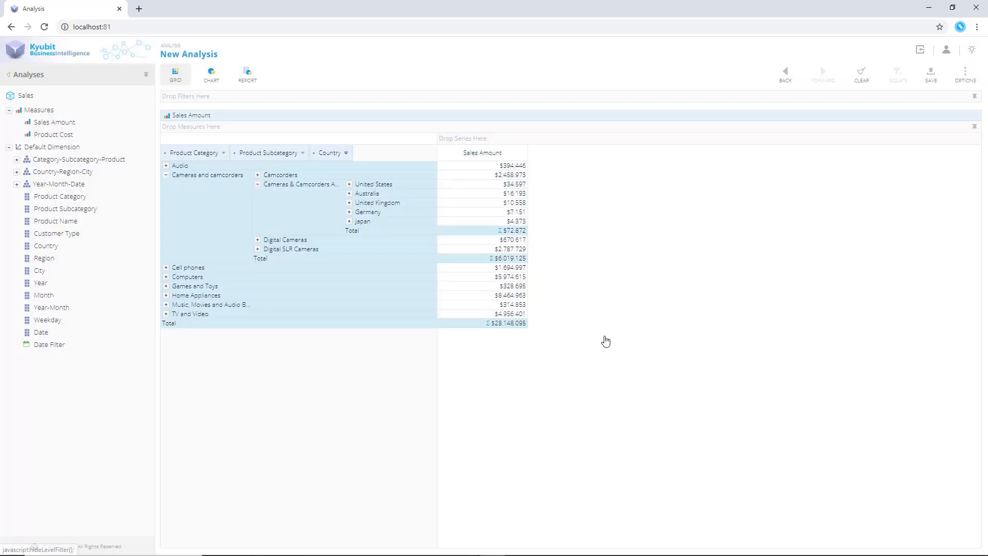
# Expand Cell phones, Audio, Bluetooth Headphones, MP4&MP3 and Camcorders to review the filtered countries
pyautogui.click(166, 268)
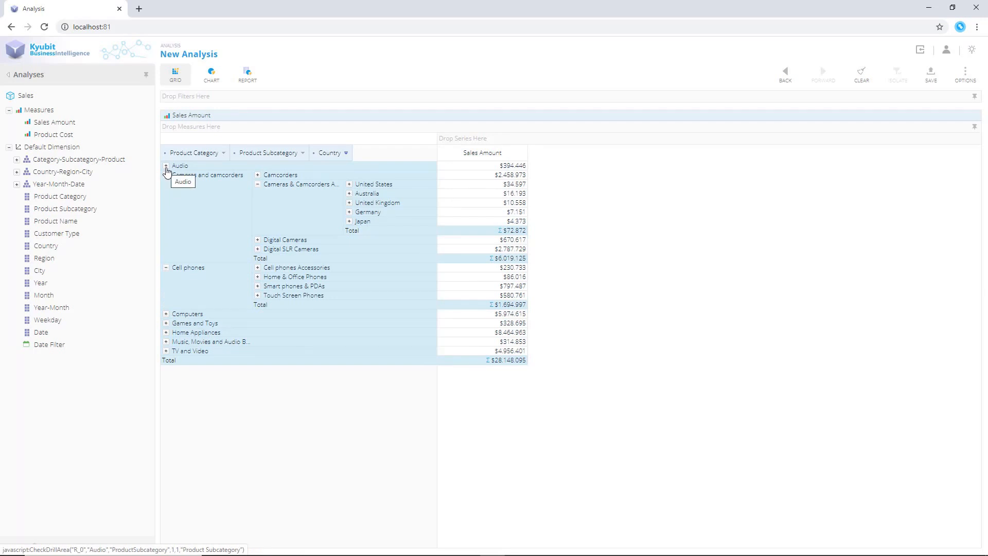
pyautogui.click(165, 166)
pyautogui.click(257, 166)
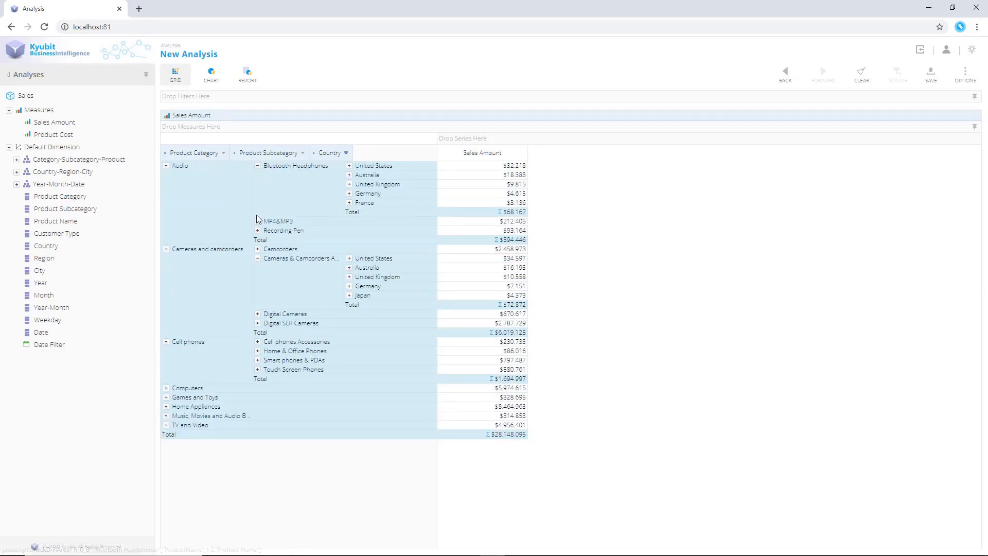
pyautogui.click(258, 221)
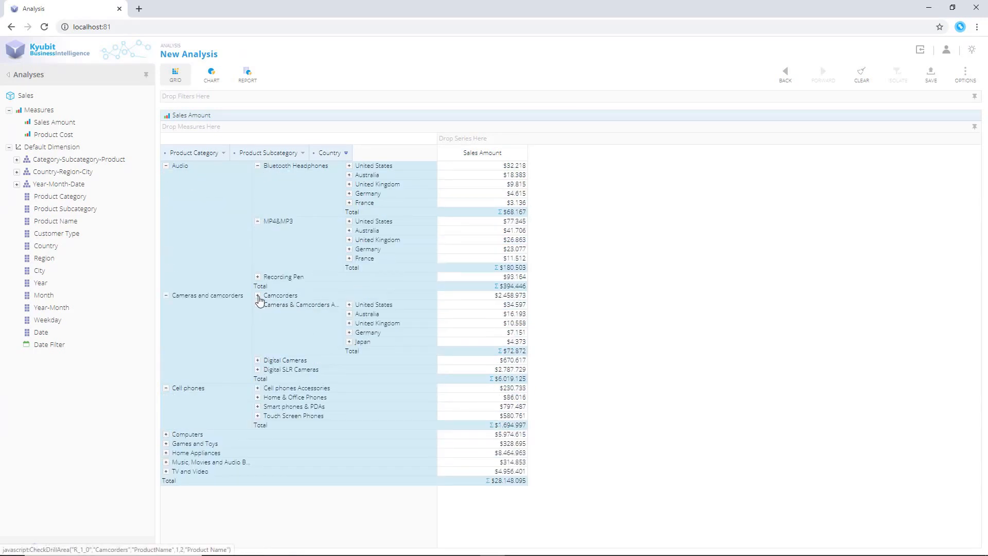
pyautogui.click(258, 295)
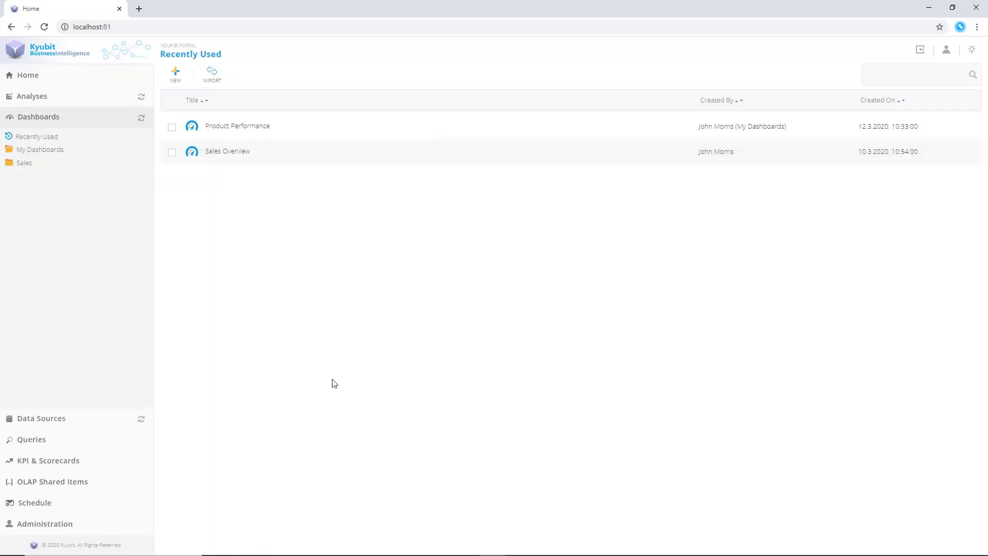
# Create a new dashboard and add a Year-Month filter slicer set to 2019-12
pyautogui.click(181, 80)
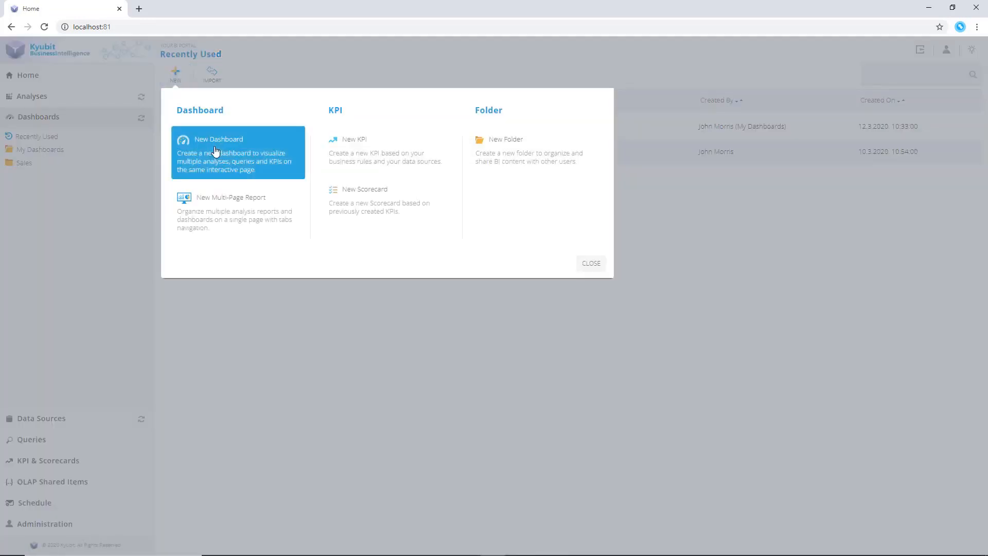
pyautogui.click(216, 151)
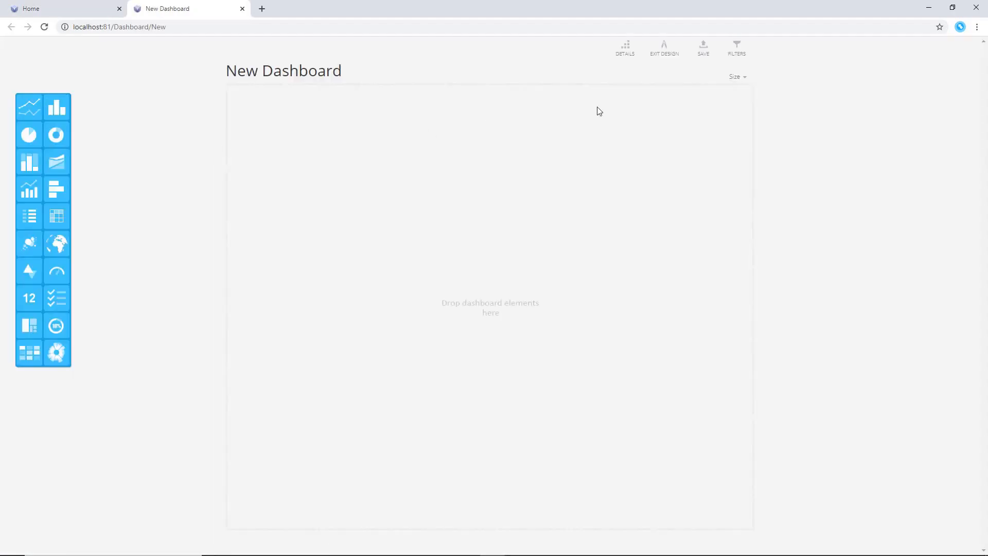
pyautogui.click(738, 49)
pyautogui.click(871, 58)
pyautogui.click(865, 70)
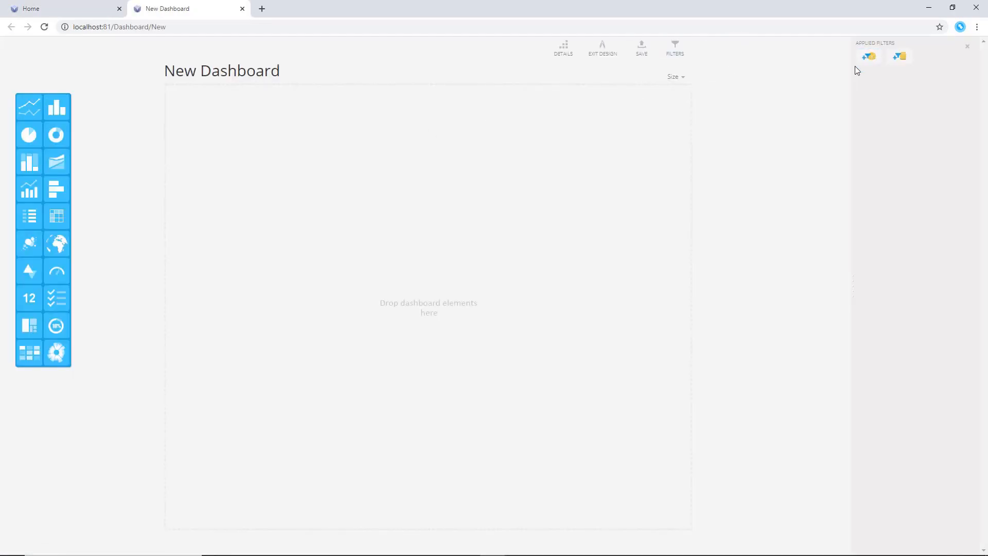
pyautogui.click(366, 206)
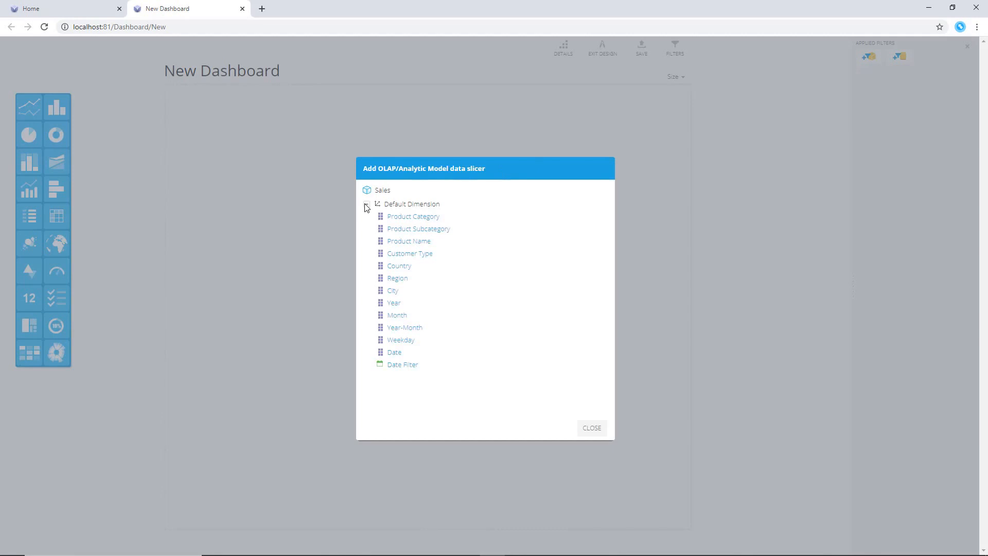
pyautogui.click(398, 327)
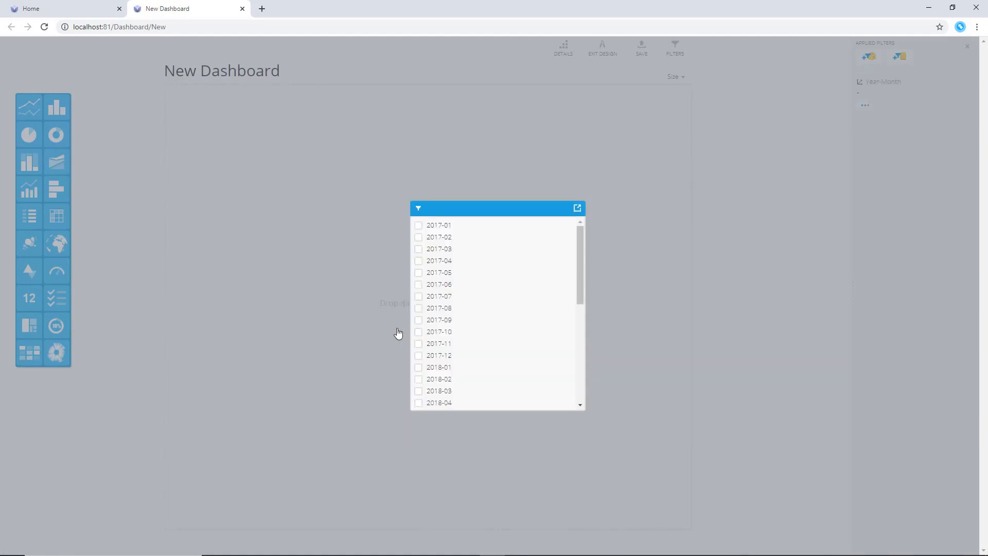
pyautogui.moveTo(580, 288); pyautogui.dragTo(575, 384)
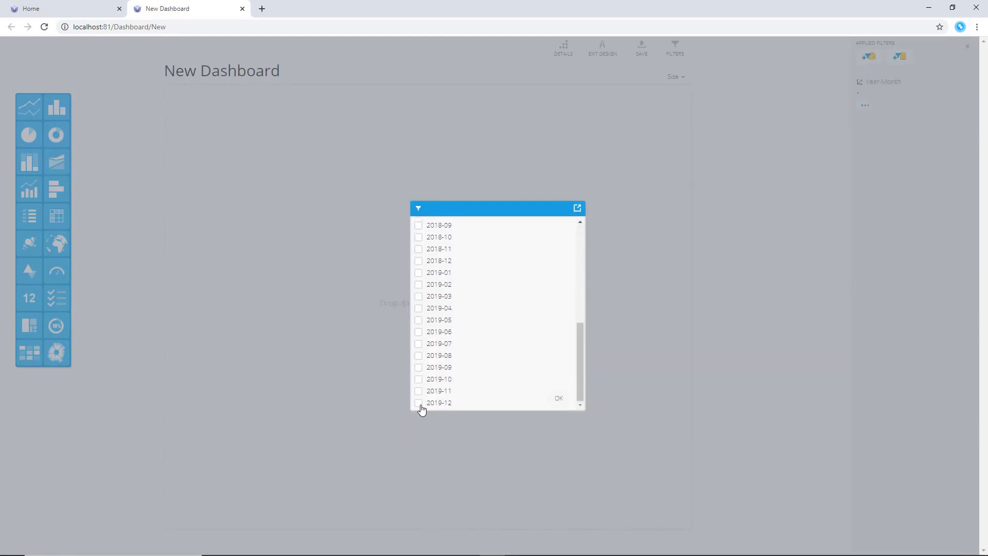
pyautogui.click(419, 402)
pyautogui.click(560, 399)
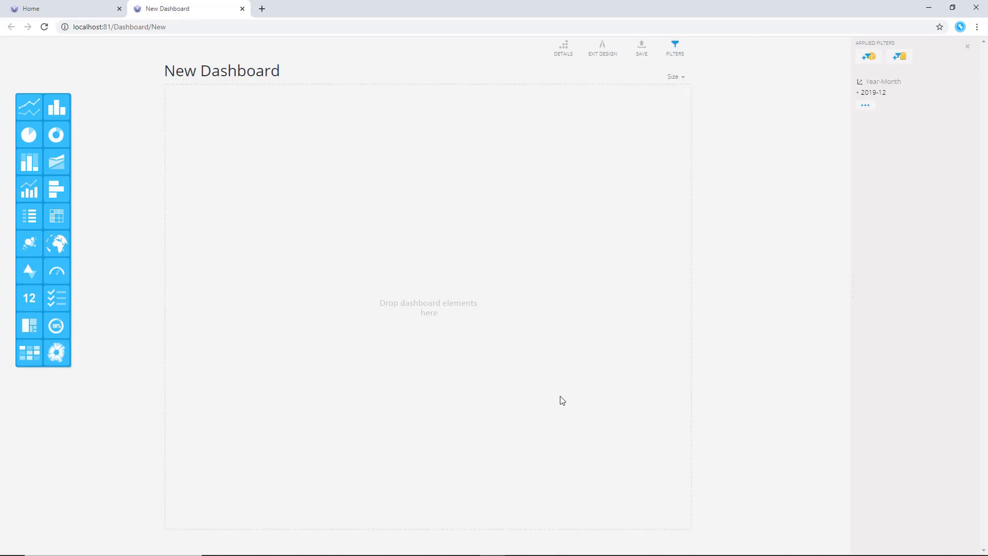
# Title the dashboard "Month Analysis", enable Dynamic Title, and choose another color palette
pyautogui.click(563, 47)
pyautogui.click(354, 224)
pyautogui.write('Month Analysis')
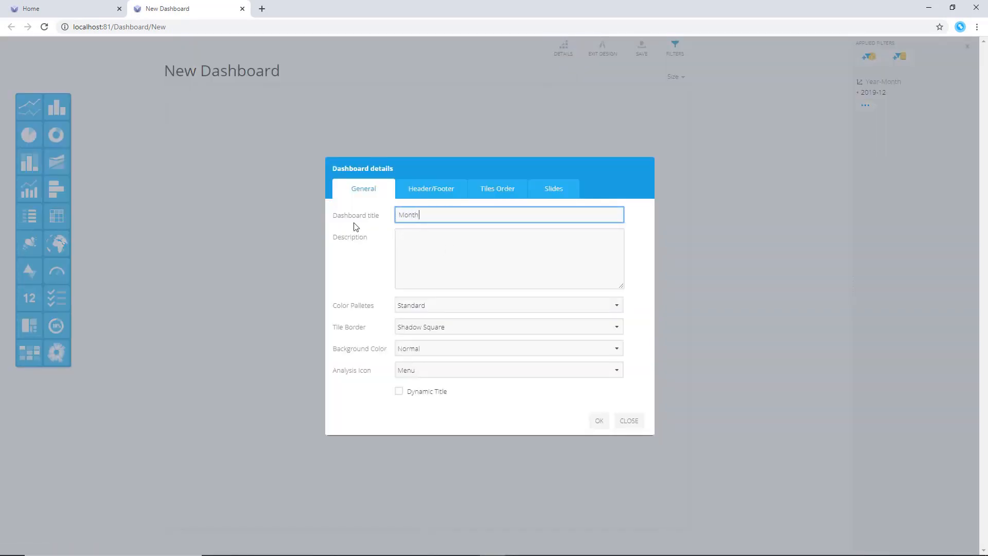
pyautogui.click(399, 391)
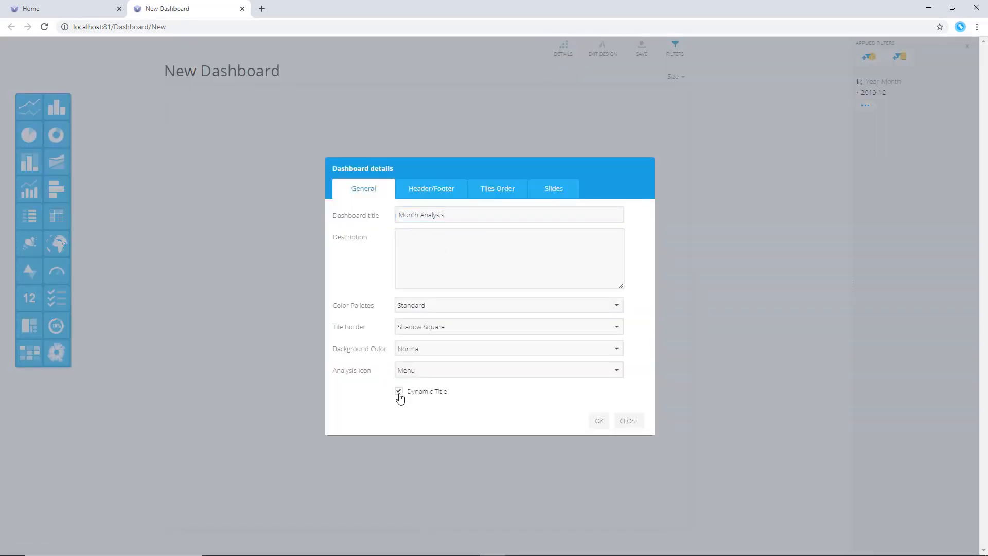
pyautogui.click(448, 306)
pyautogui.click(445, 338)
pyautogui.click(599, 421)
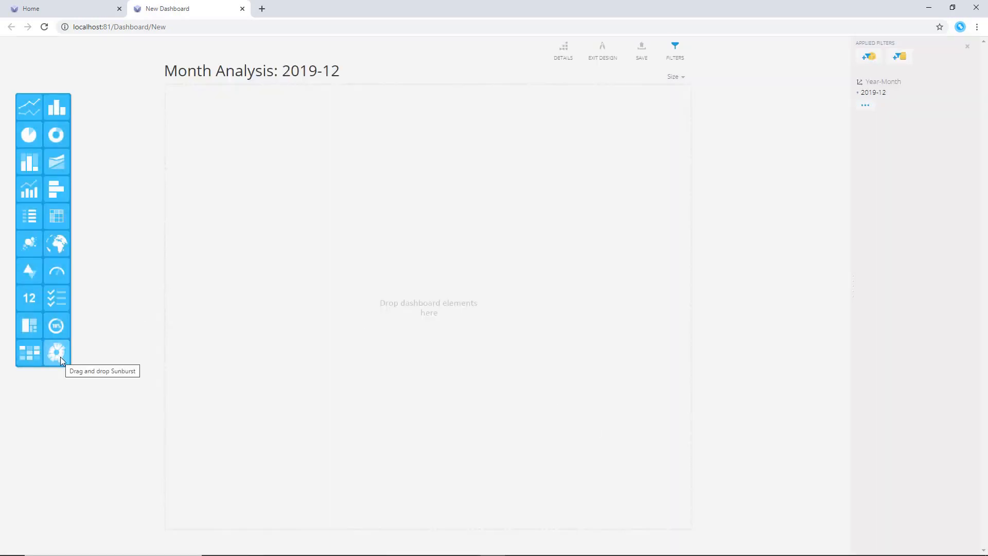
# Add an enlarged Sunburst tile and bind it to the Category-Subcategory-Country analysis data
pyautogui.moveTo(63, 353); pyautogui.dragTo(211, 139)
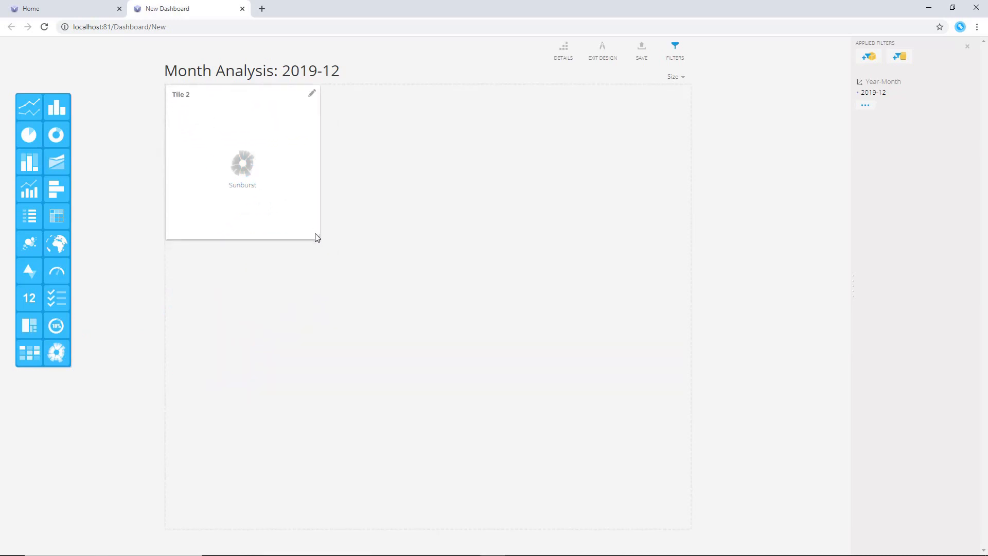
pyautogui.moveTo(318, 237); pyautogui.dragTo(444, 356)
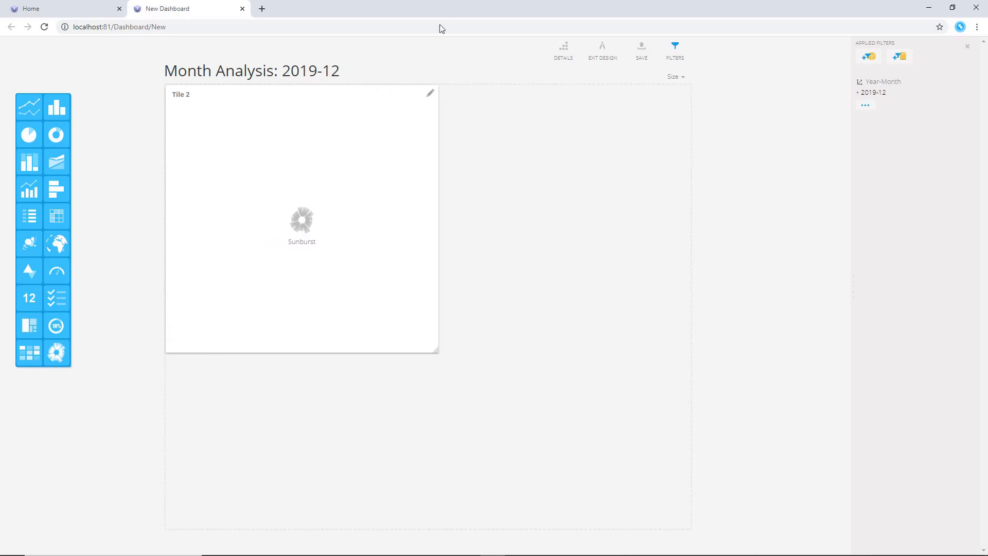
pyautogui.click(430, 94)
pyautogui.click(421, 150)
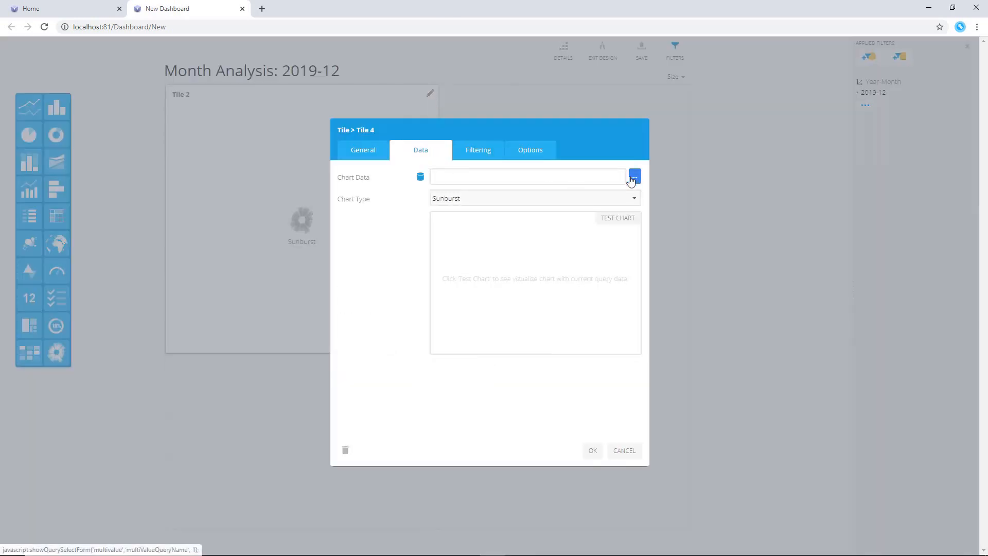
pyautogui.click(634, 177)
pyautogui.click(376, 241)
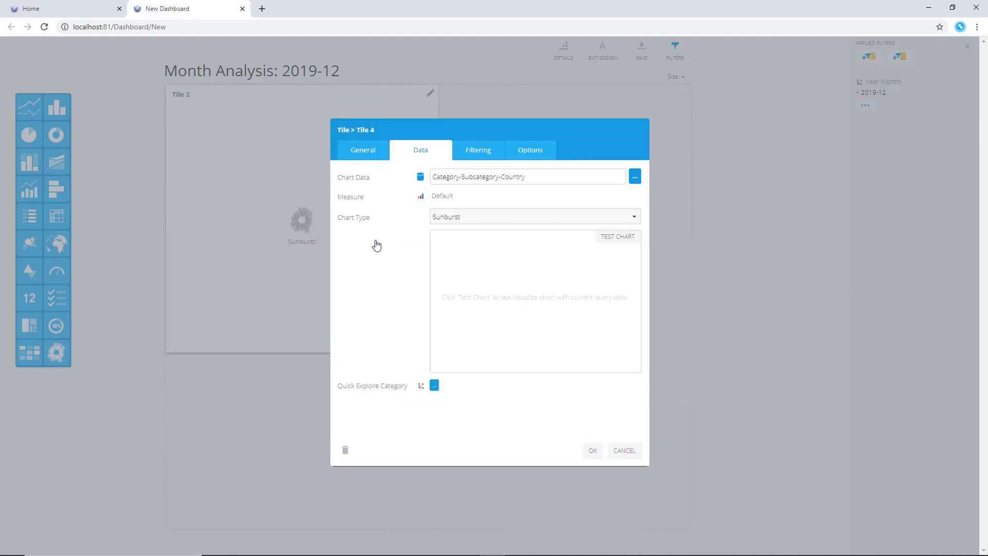
pyautogui.click(593, 451)
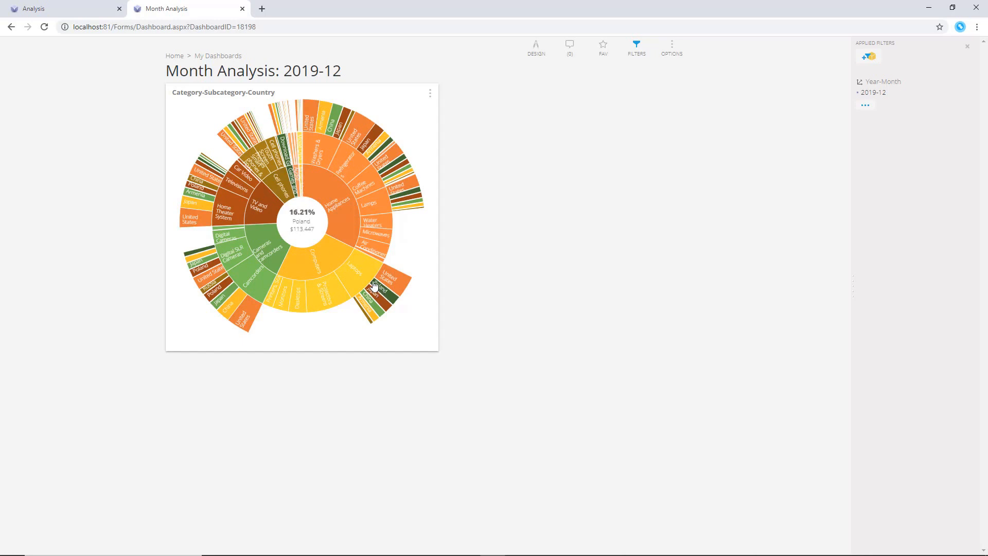
# Quick-explore the Laptops segment of the sunburst by Weekday
pyautogui.rightClick(365, 268)
pyautogui.click(378, 274)
pyautogui.click(367, 206)
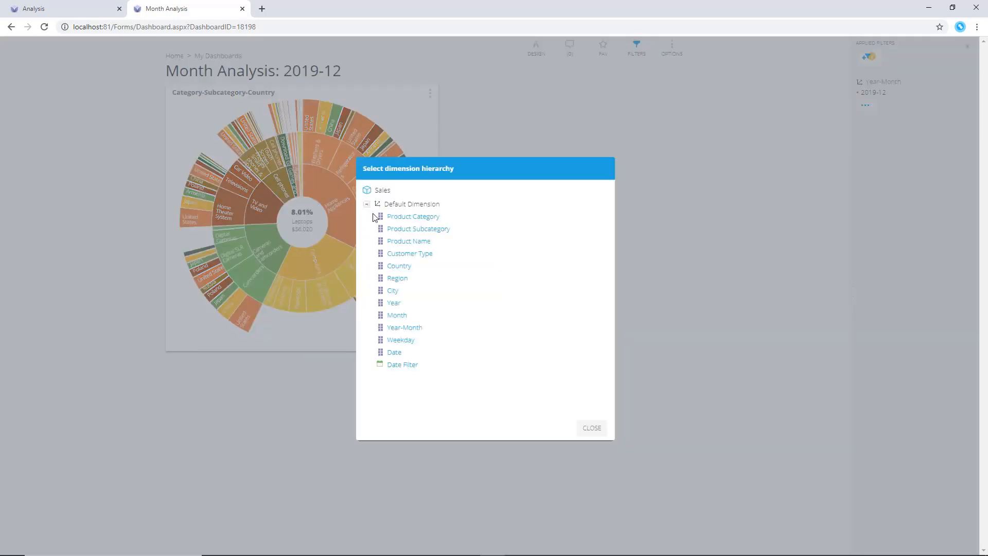
pyautogui.click(404, 343)
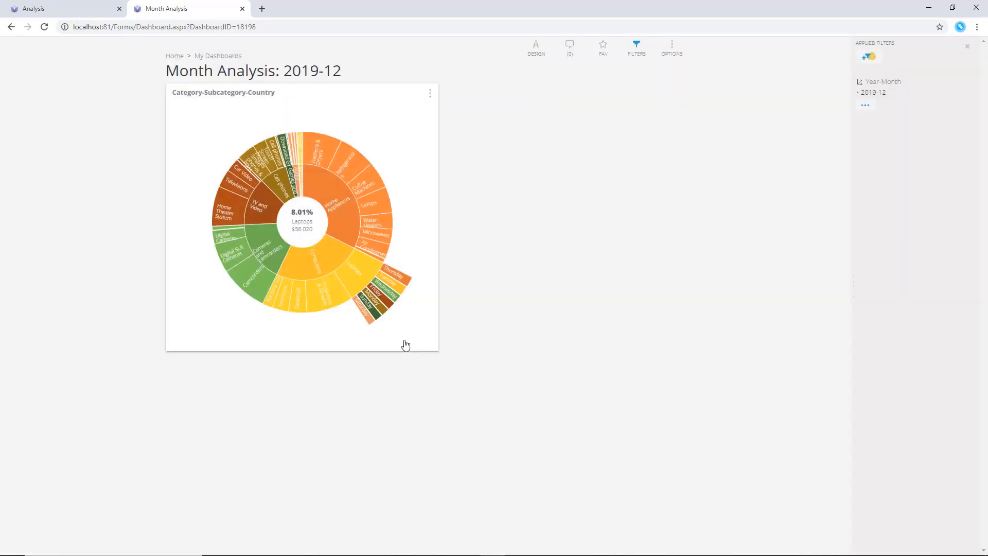
# Explore further sunburst segments such as Home Theater System and Washers & Dryers by Weekday
pyautogui.click(266, 286)
pyautogui.click(233, 201)
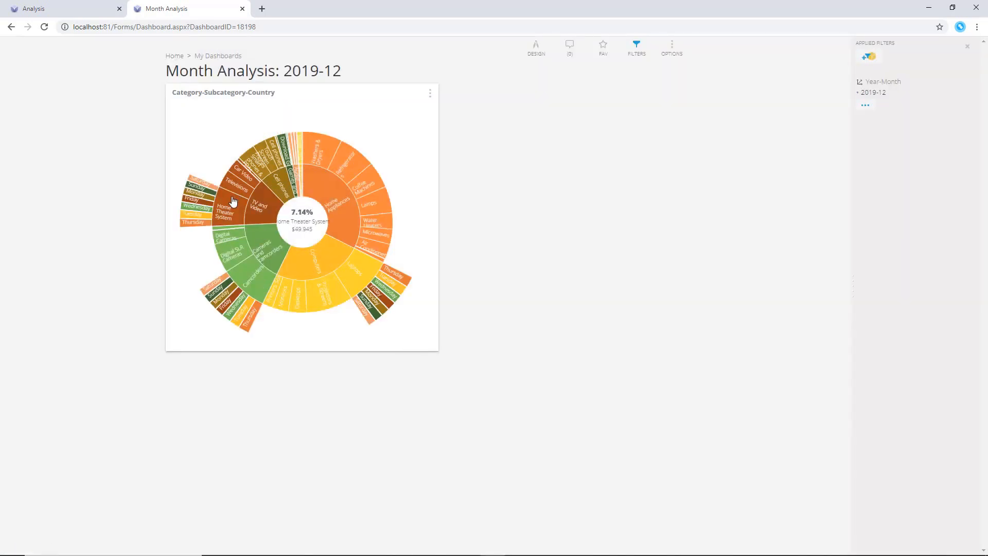
pyautogui.click(328, 149)
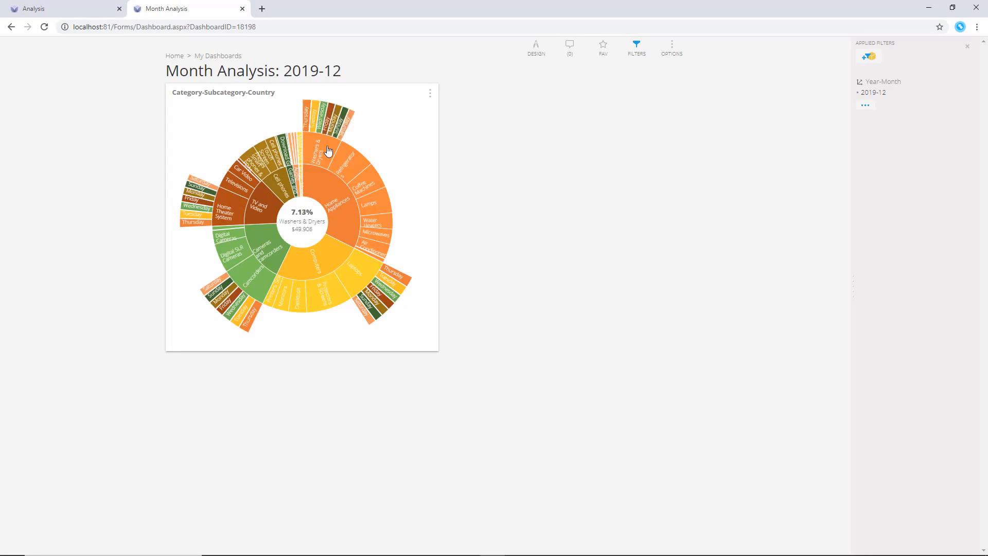
pyautogui.click(357, 173)
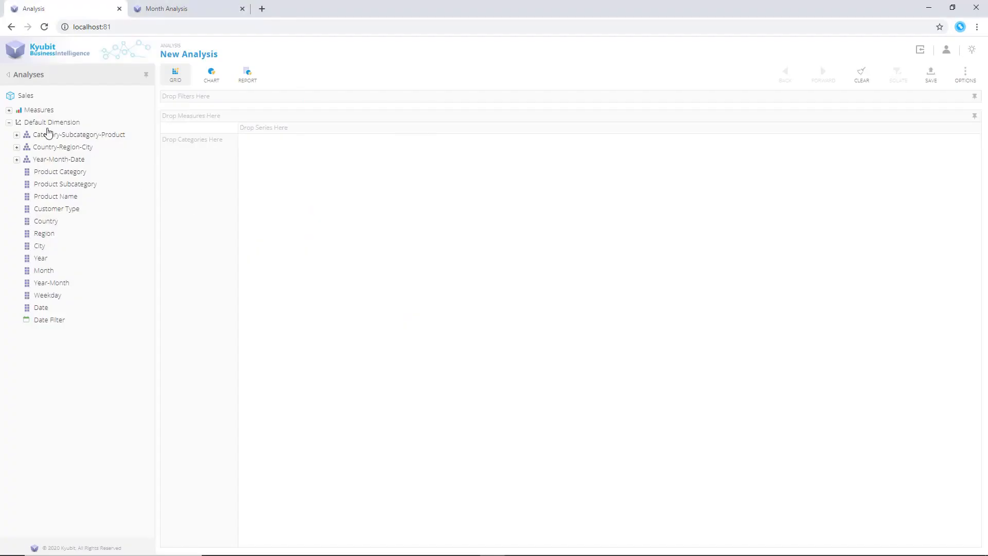
# In the new analysis, show Sales Amount and Product Cost by Country in the grid
pyautogui.click(9, 111)
pyautogui.moveTo(46, 124); pyautogui.dragTo(261, 181)
pyautogui.moveTo(64, 140); pyautogui.dragTo(386, 216)
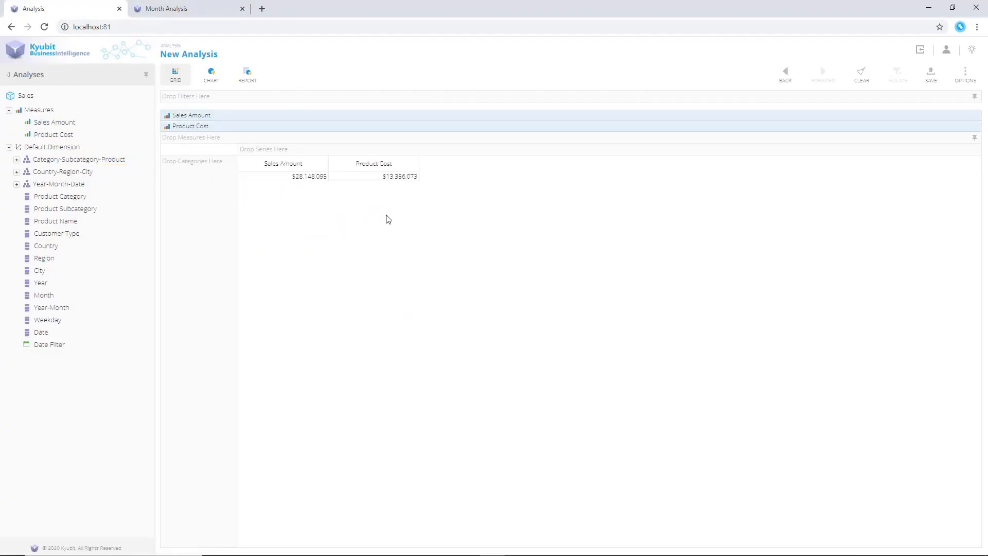
pyautogui.moveTo(82, 174); pyautogui.dragTo(214, 209)
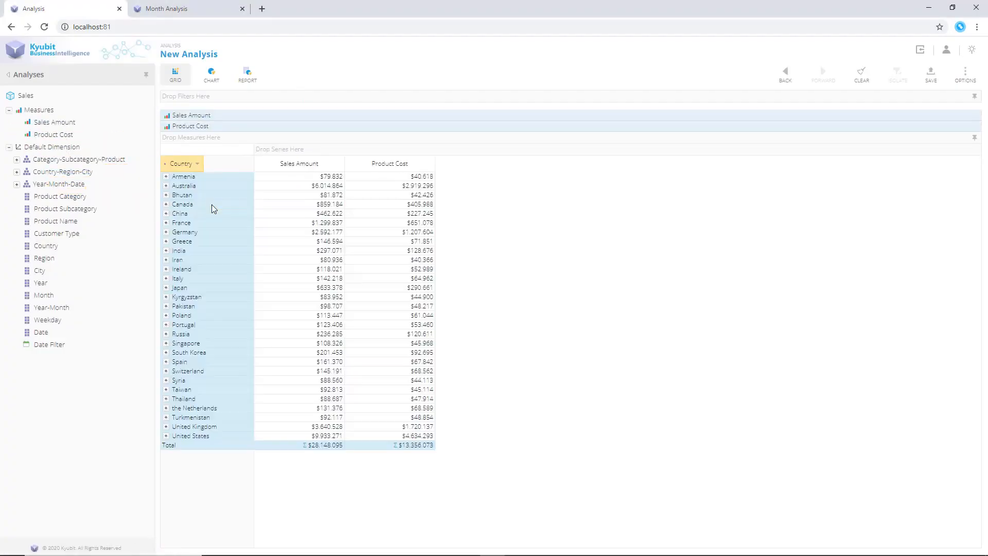
# Expand Australia, Canada, China, Germany and New South Wales to show regions and cities
pyautogui.click(165, 187)
pyautogui.click(166, 260)
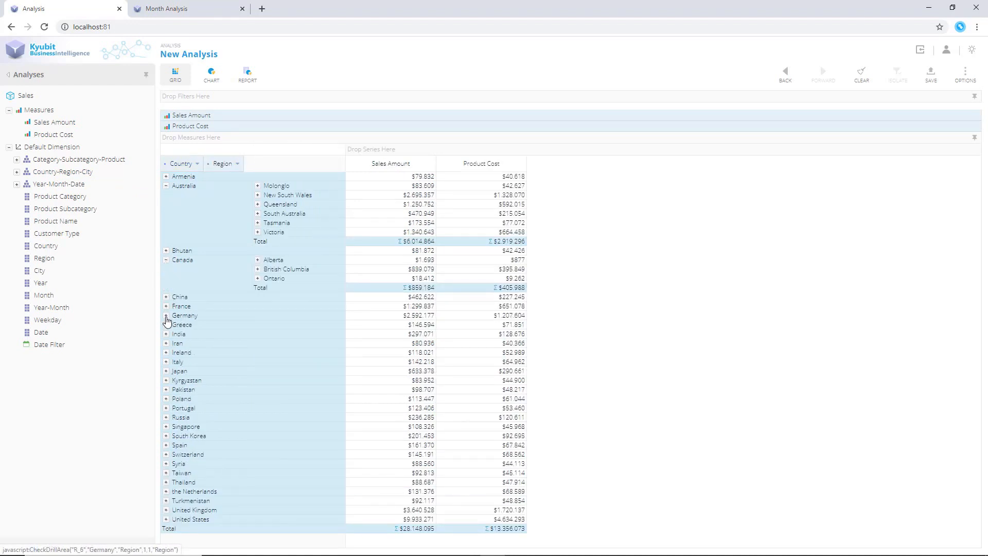
pyautogui.click(166, 297)
pyautogui.click(166, 362)
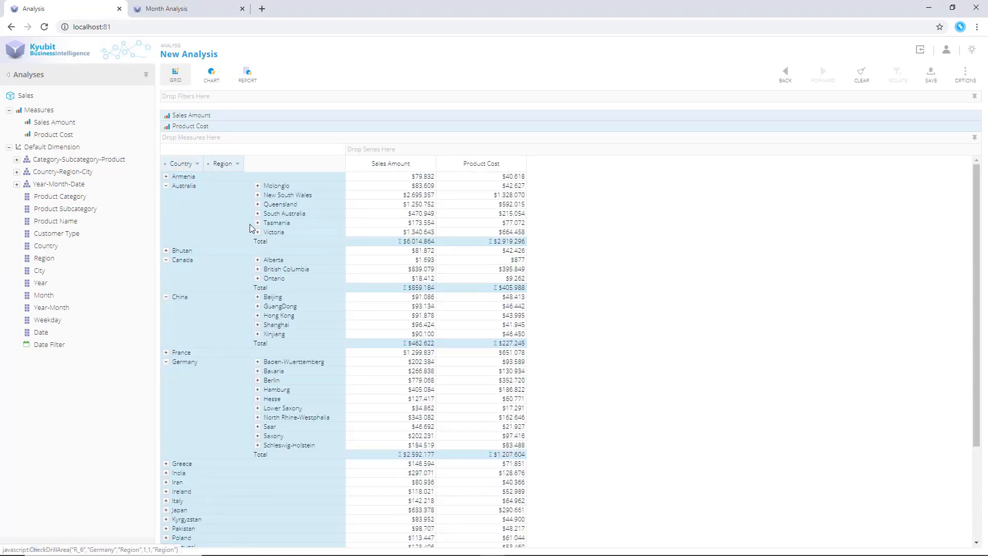
pyautogui.click(258, 196)
# Sort the Country level descending by Sales Amount
pyautogui.click(196, 166)
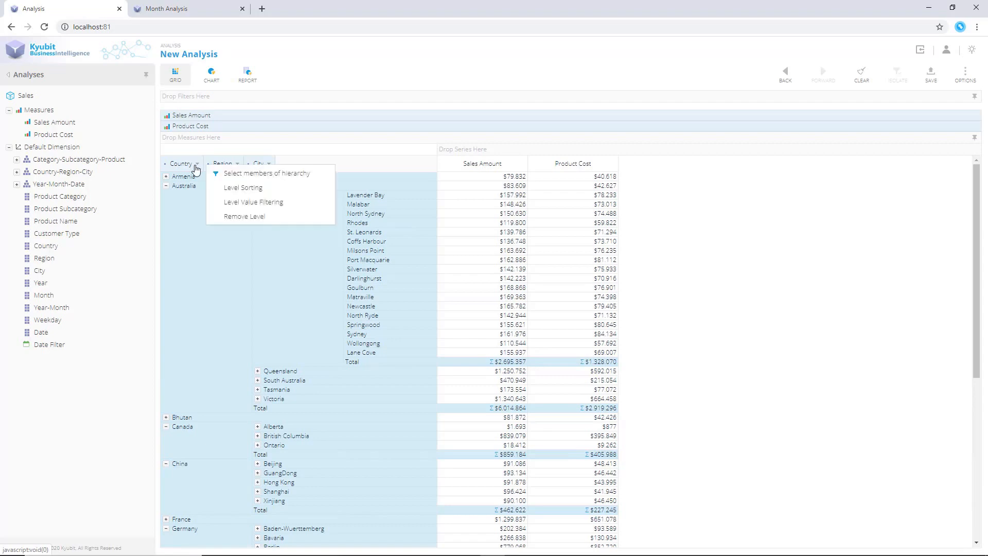
pyautogui.click(232, 189)
pyautogui.click(503, 289)
pyautogui.click(511, 338)
pyautogui.click(548, 356)
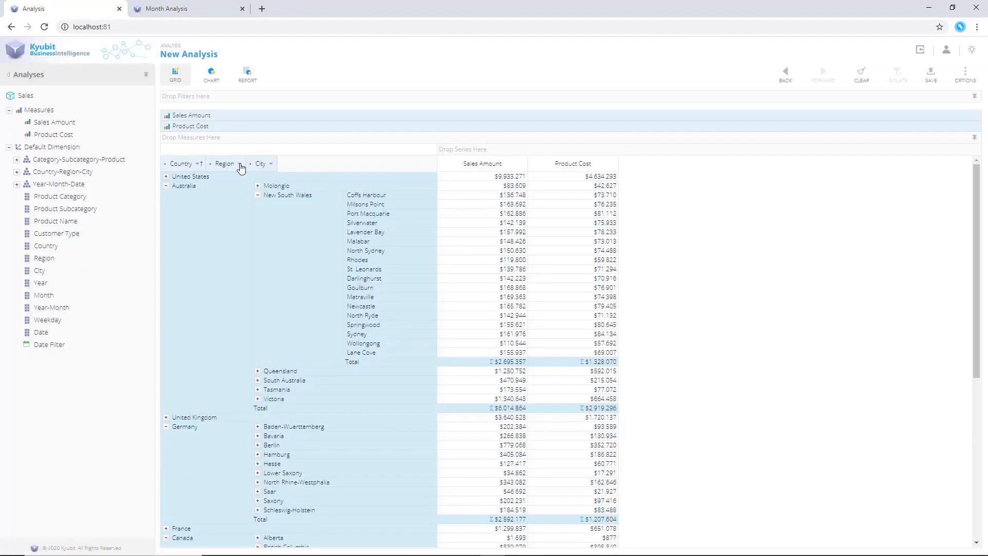
# Sort the Region level descending by Sales Amount
pyautogui.click(241, 164)
pyautogui.click(283, 186)
pyautogui.click(514, 291)
pyautogui.click(514, 333)
pyautogui.click(514, 332)
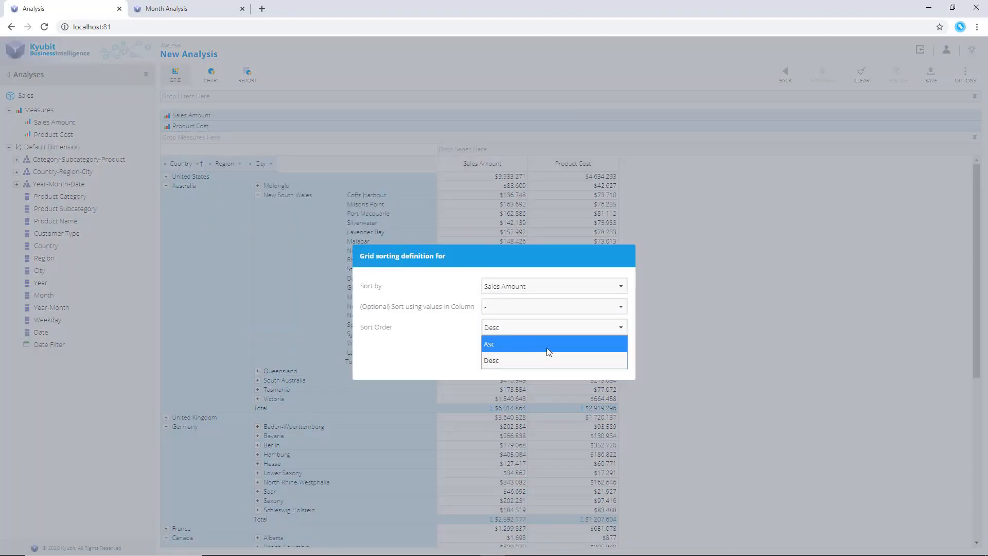
pyautogui.click(546, 360)
pyautogui.click(561, 359)
# Filter the City level to show only the top 10 cities by Sales Amount
pyautogui.click(272, 164)
pyautogui.click(309, 199)
pyautogui.click(505, 301)
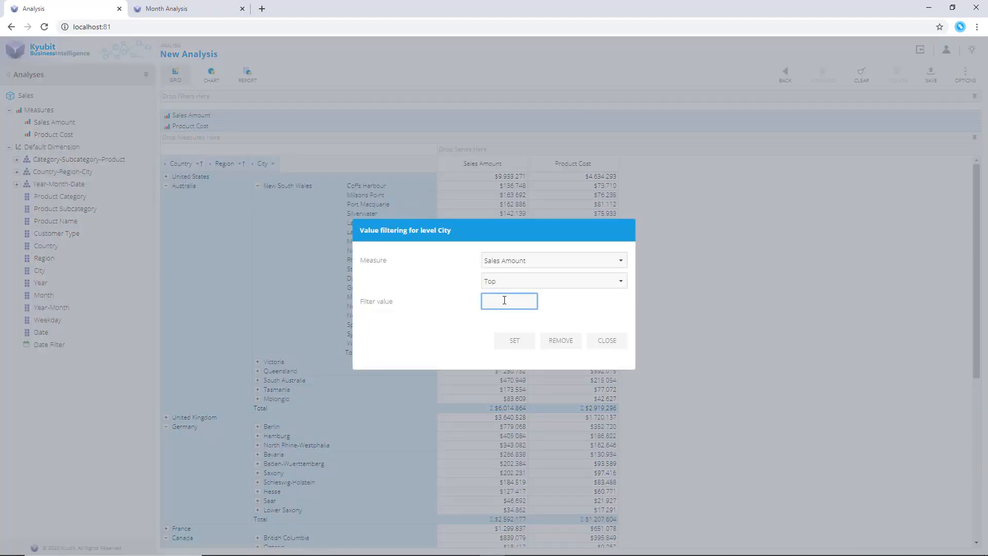
pyautogui.write('10')
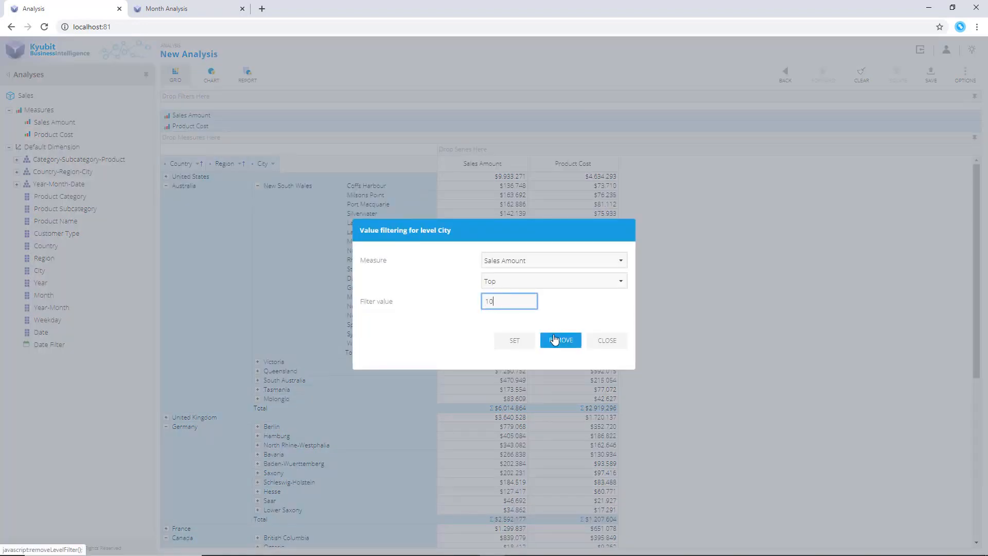
pyautogui.click(515, 341)
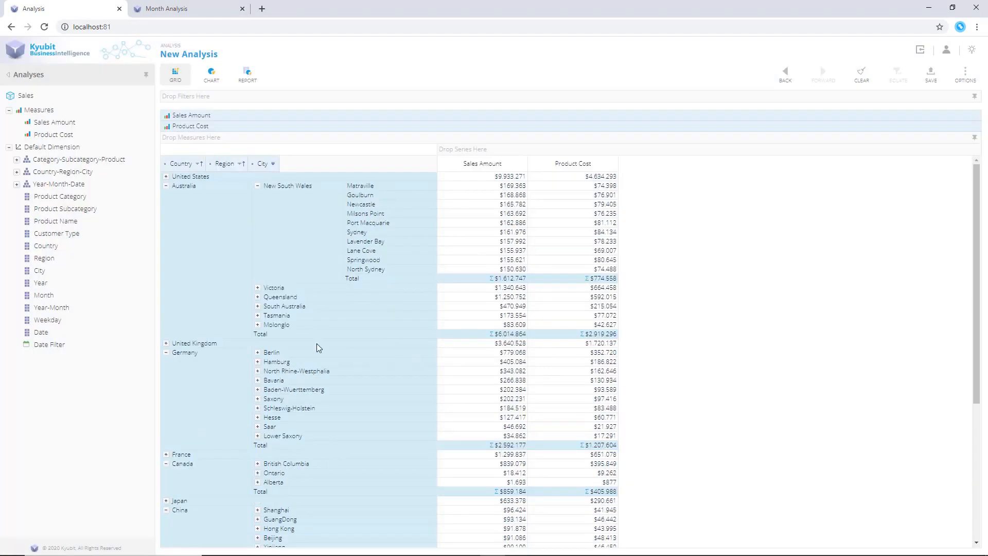
# Expand Berlin, Hamburg and North Rhine-Westphalia under Germany to show their cities
pyautogui.click(258, 353)
pyautogui.click(258, 372)
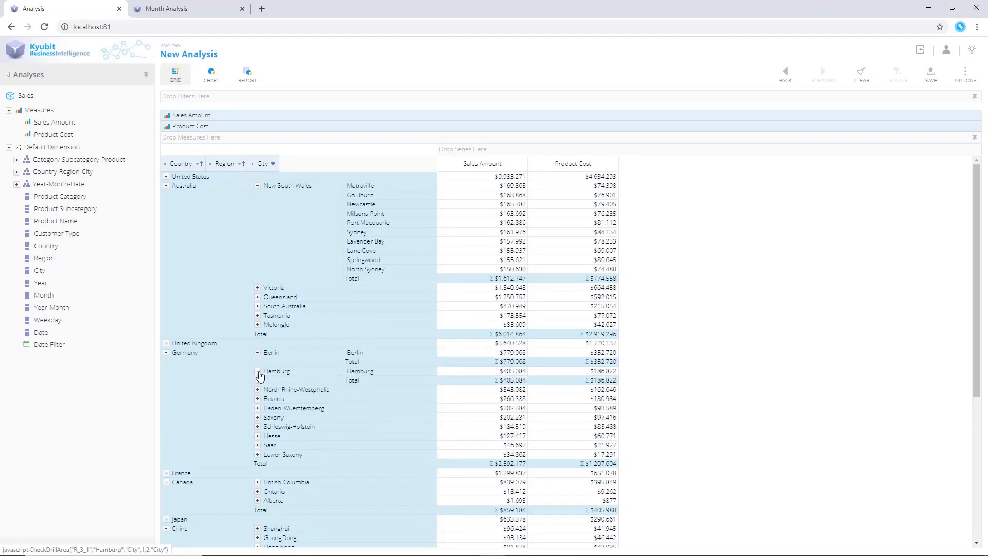
pyautogui.click(258, 399)
pyautogui.scroll(-1, 795, 402)
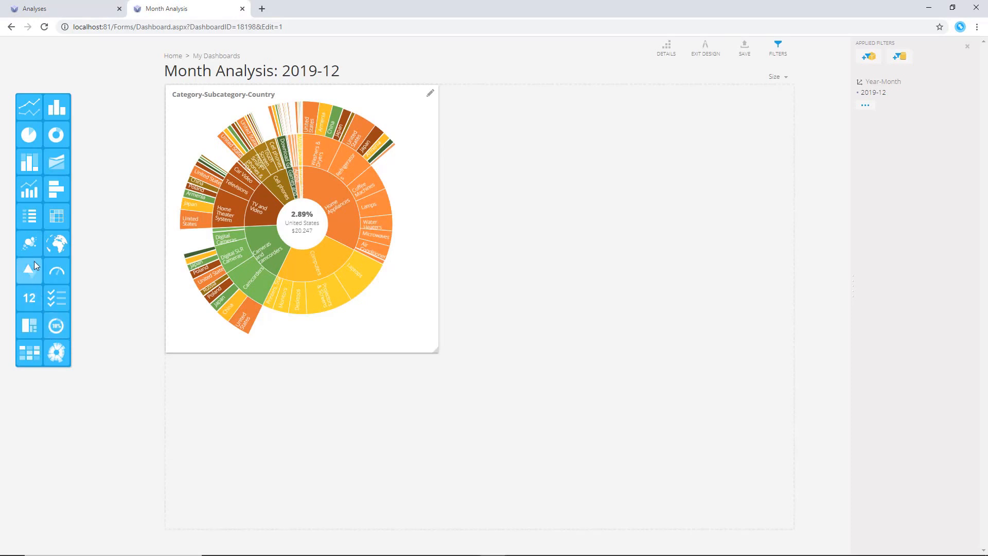
# On the Month Analysis dashboard, add a Table tile beside the sunburst and resize it to fill the row
pyautogui.moveTo(56, 216); pyautogui.dragTo(479, 103)
pyautogui.moveTo(590, 237); pyautogui.dragTo(794, 352)
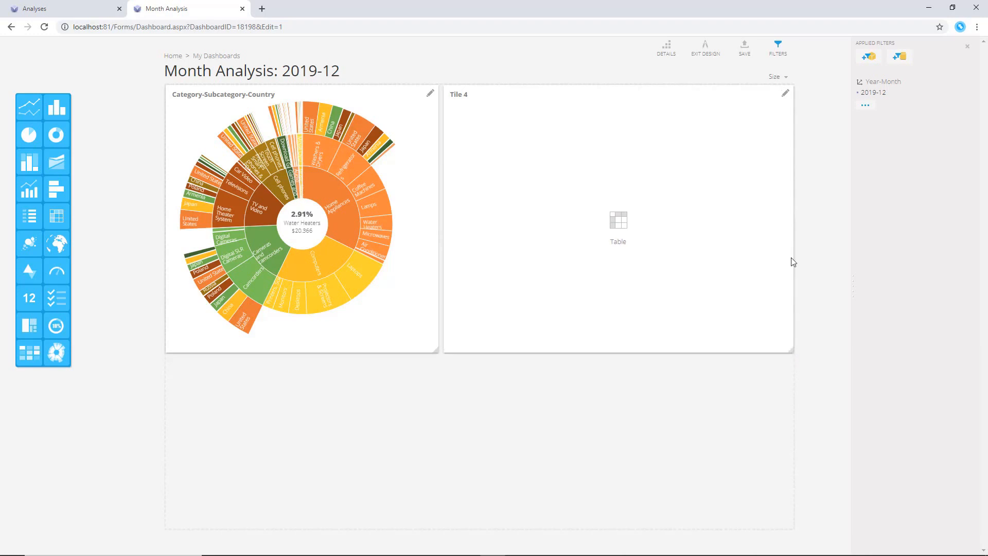
# Set the table tile's data to the Country-Region-City (Top 10) analysis, enabling Data Bar and Analyze analytics
pyautogui.click(786, 94)
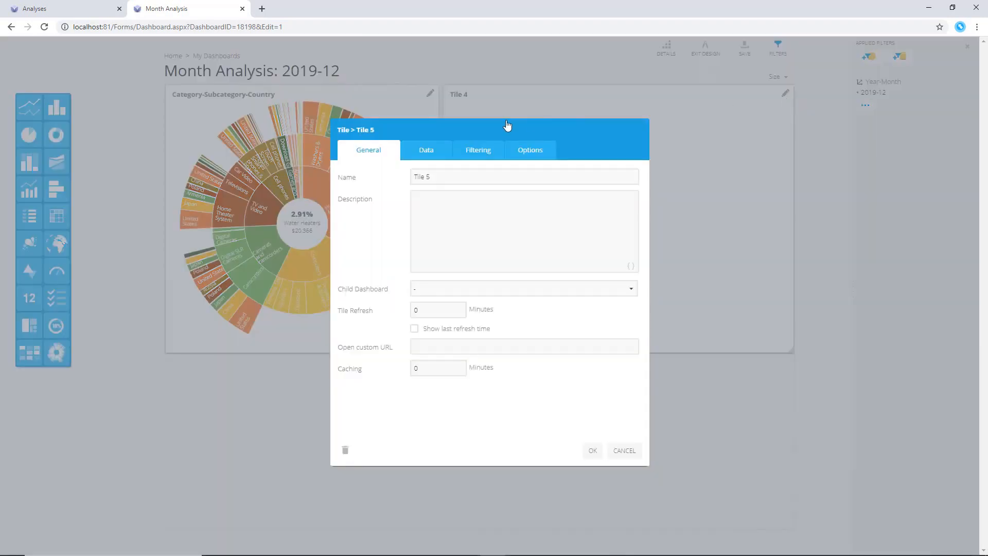
pyautogui.click(433, 157)
pyautogui.click(633, 176)
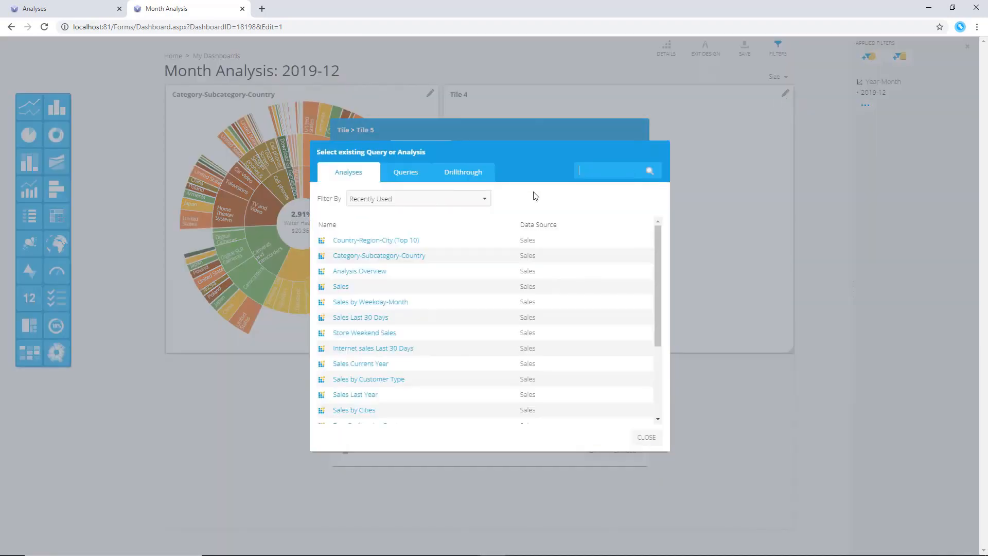
pyautogui.click(407, 244)
pyautogui.click(531, 150)
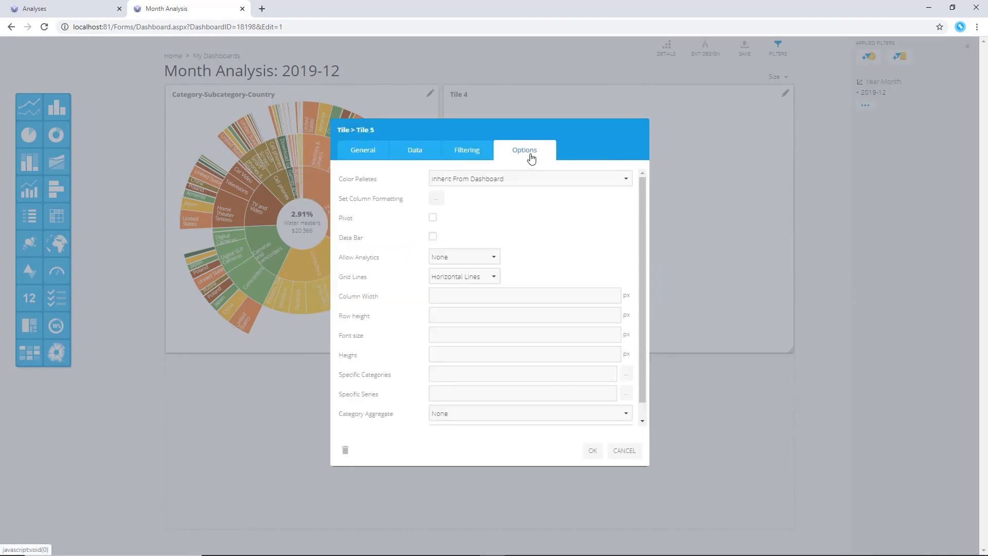
pyautogui.click(433, 237)
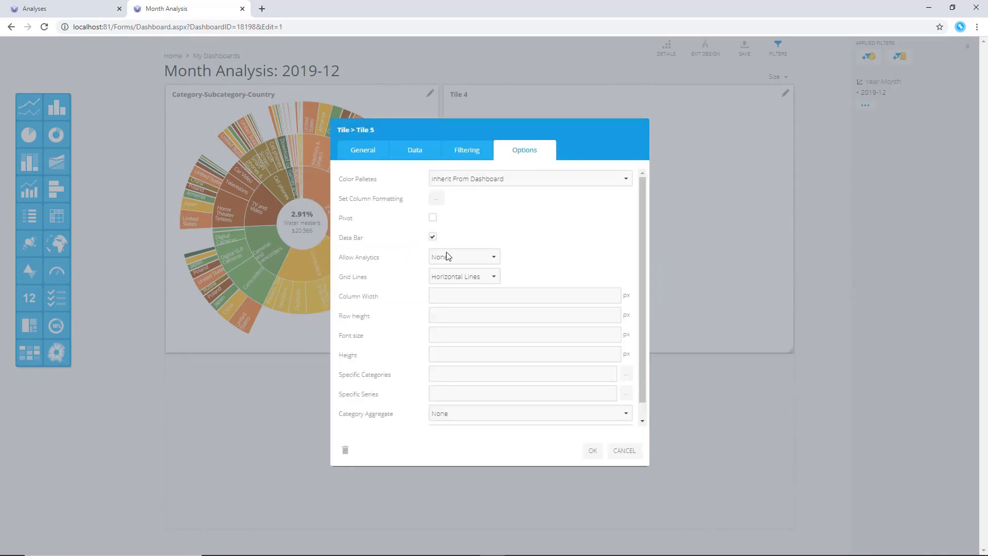
pyautogui.click(459, 258)
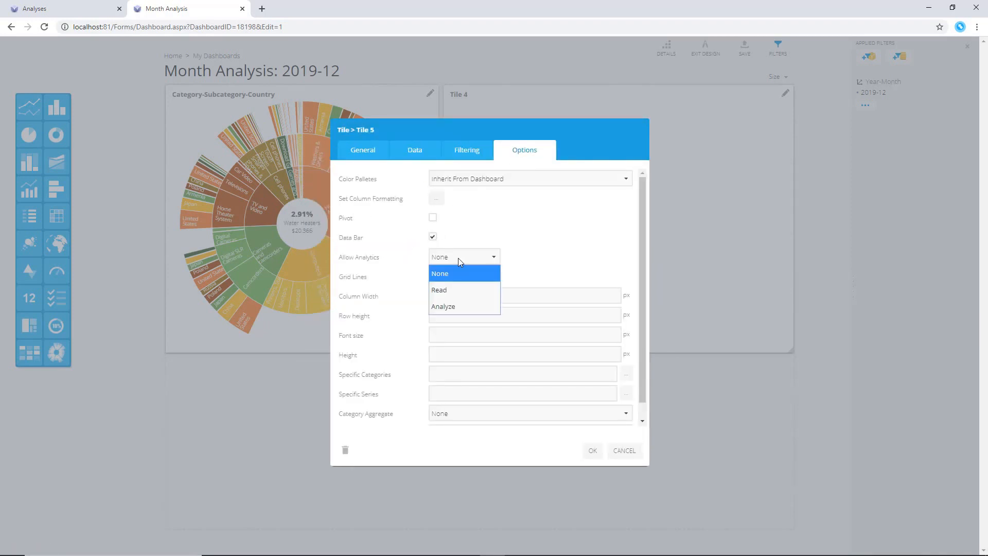
pyautogui.click(474, 307)
pyautogui.click(596, 453)
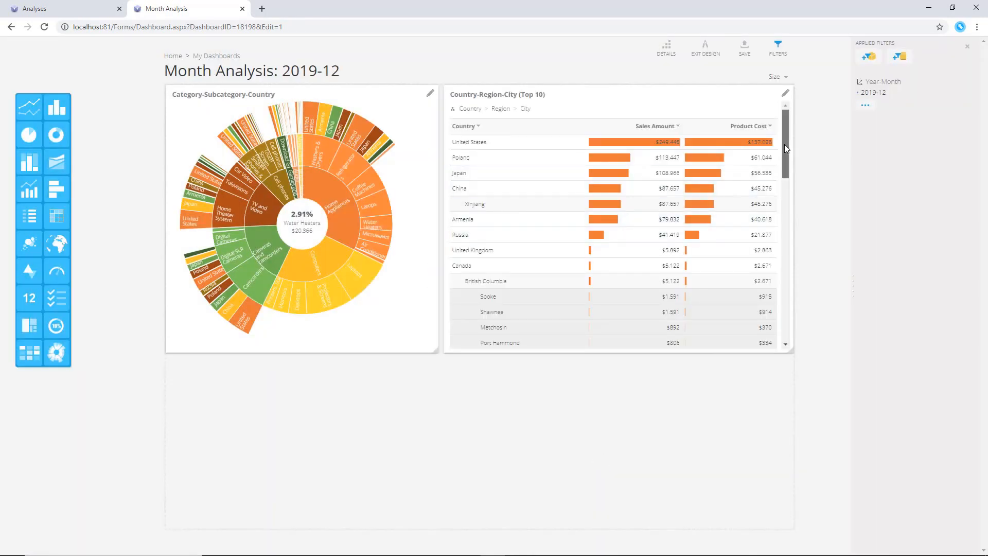
# Drill into Virginia and Colorado in the table tile to view their cities
pyautogui.moveTo(785, 144)
pyautogui.mouseDown()
pyautogui.moveTo(786, 295)
pyautogui.moveTo(783, 128)
pyautogui.mouseUp()
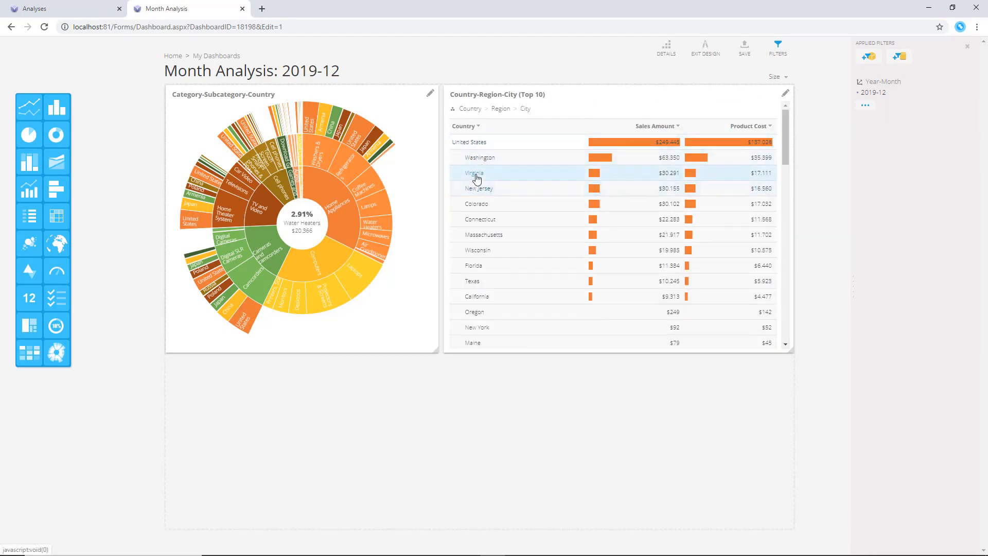
pyautogui.click(474, 173)
pyautogui.click(479, 236)
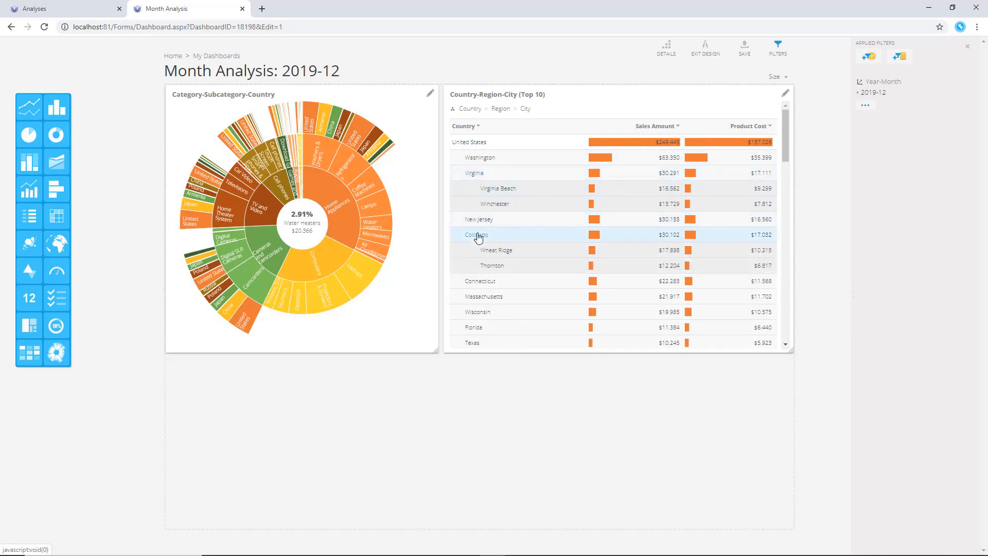
# Replace the City drill level in the table tile with Weekday and expand Washington to view its weekdays
pyautogui.click(530, 116)
pyautogui.click(529, 358)
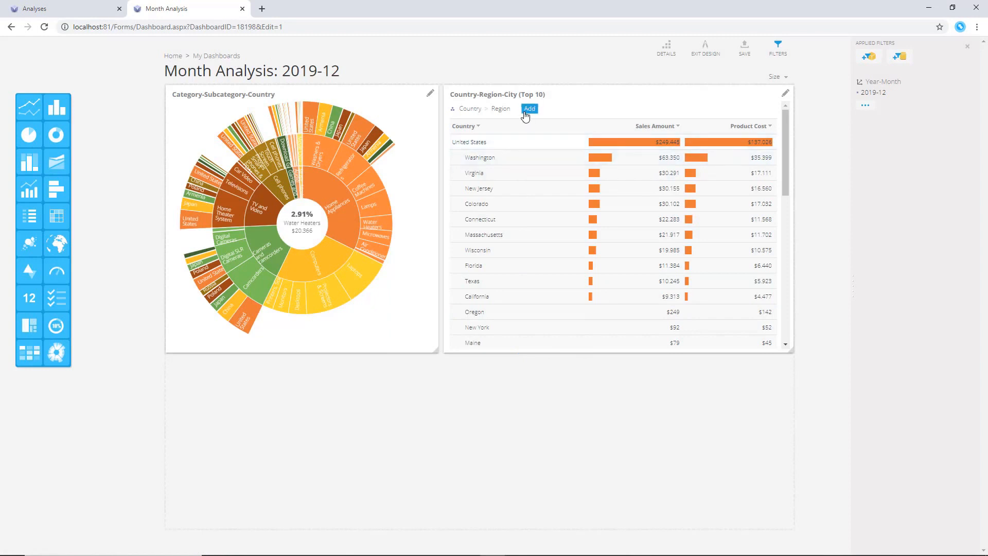
pyautogui.click(529, 111)
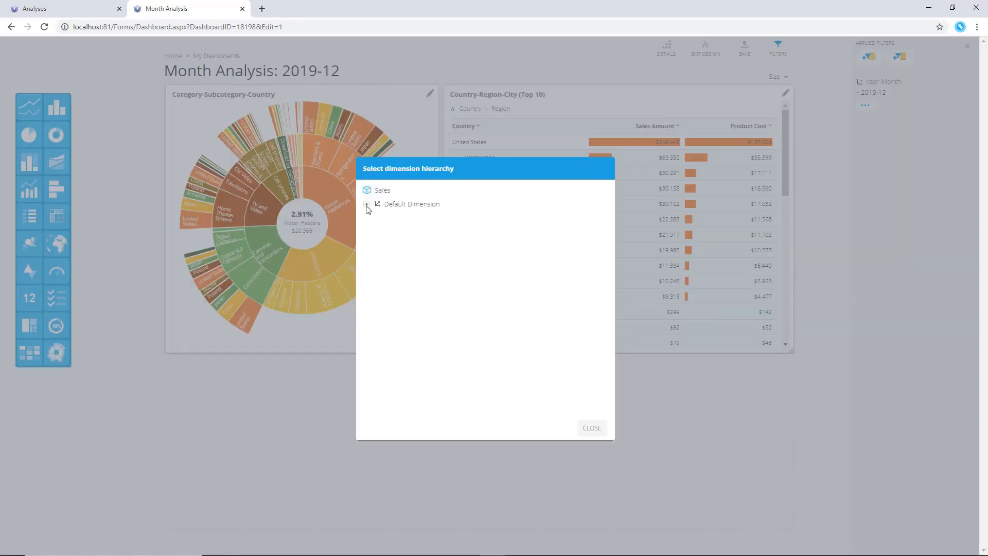
pyautogui.click(367, 204)
pyautogui.click(397, 344)
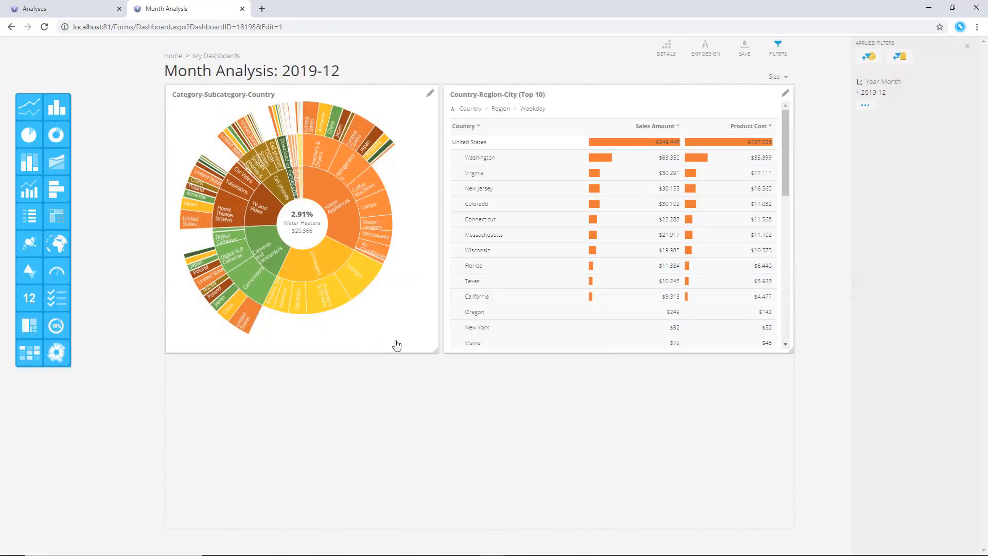
pyautogui.click(477, 205)
pyautogui.click(479, 162)
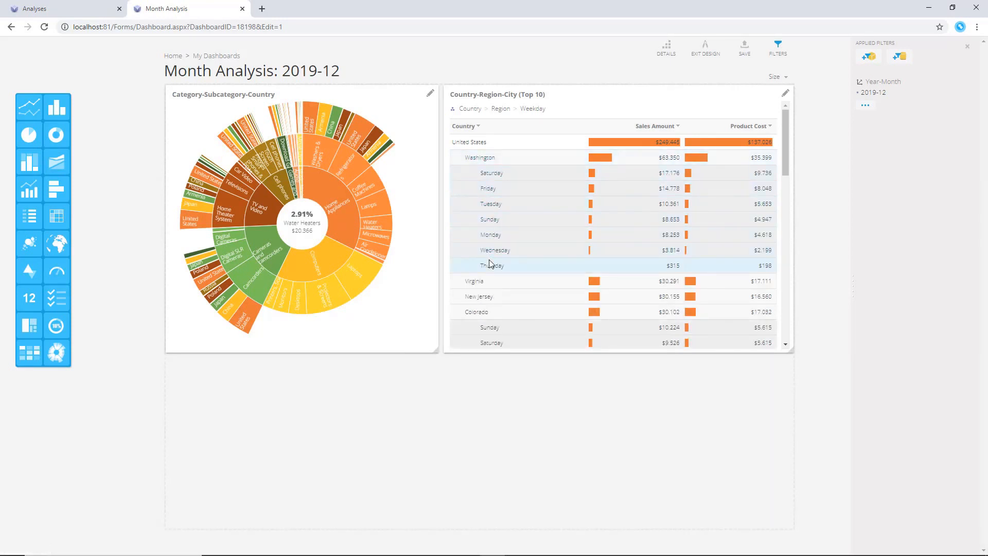
# Narrow the table tile and move it to the right end of the row
pyautogui.moveTo(786, 345); pyautogui.dragTo(636, 354)
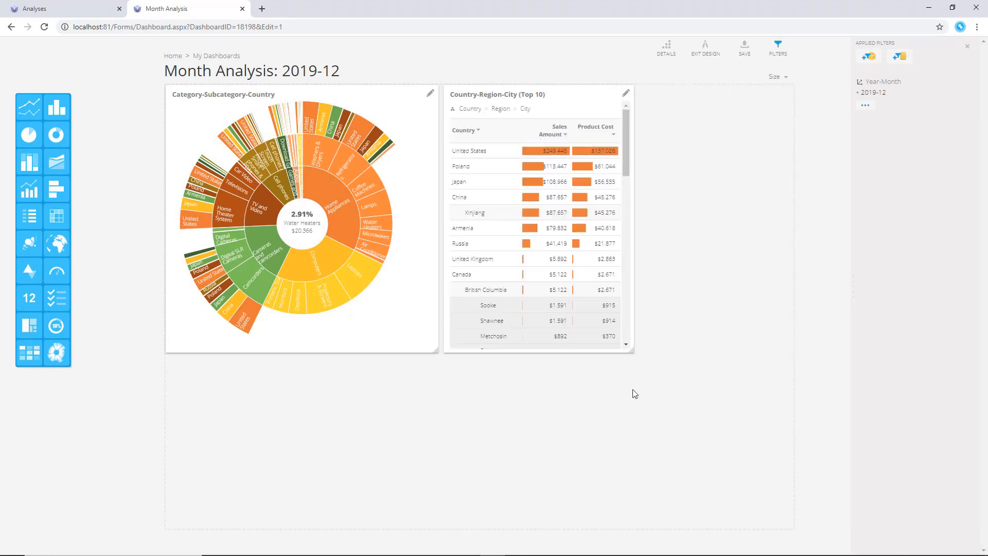
pyautogui.moveTo(514, 116); pyautogui.dragTo(677, 98)
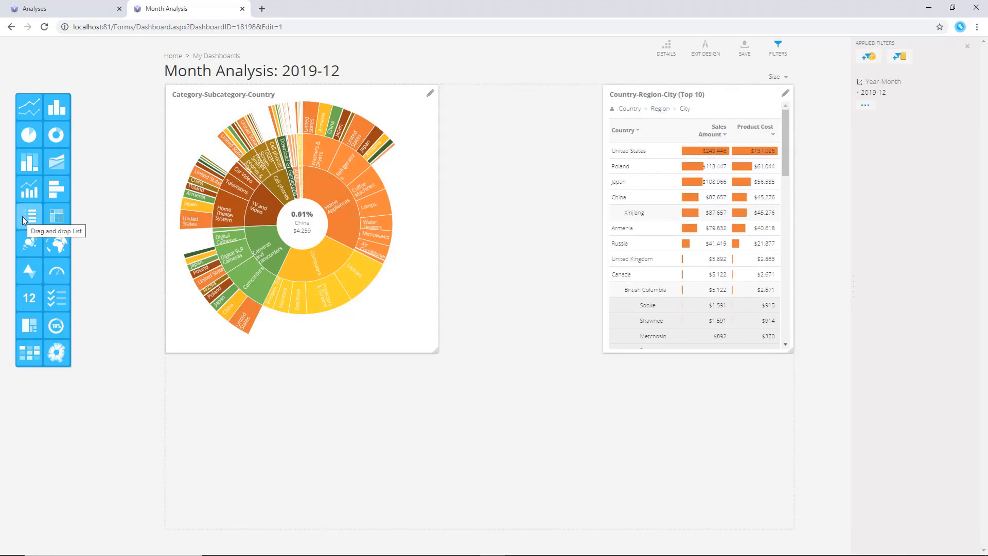
# Add a List tile between the sunburst and the table, extending it to the row's full height
pyautogui.moveTo(23, 216); pyautogui.dragTo(489, 150)
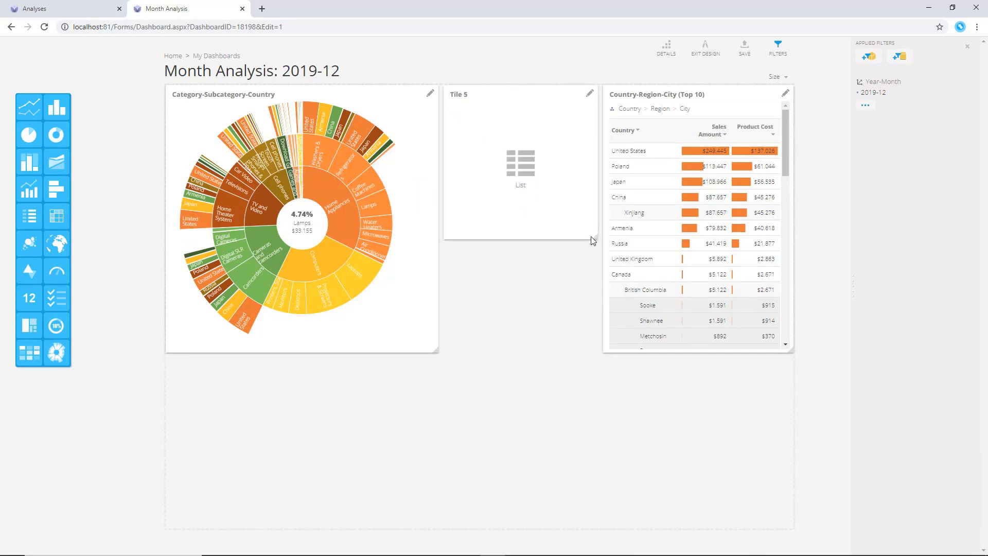
pyautogui.moveTo(593, 241); pyautogui.dragTo(599, 355)
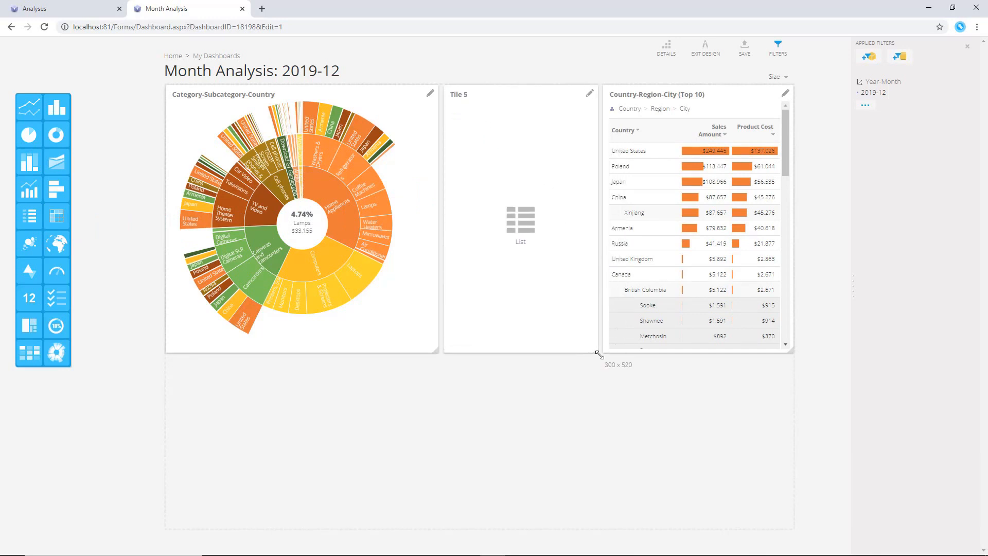
# Set the List tile's data to the Best Performing Products analysis
pyautogui.click(590, 94)
pyautogui.click(421, 151)
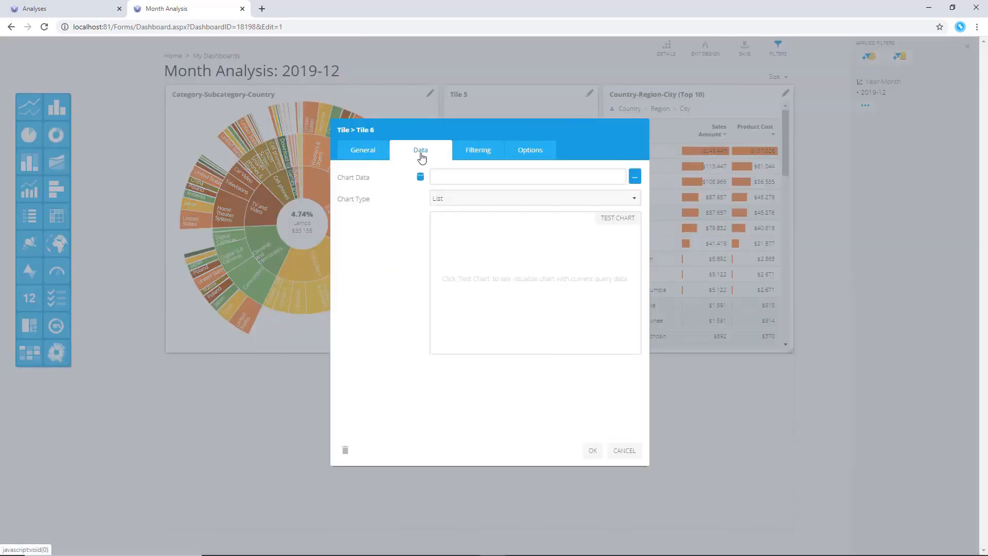
pyautogui.click(635, 177)
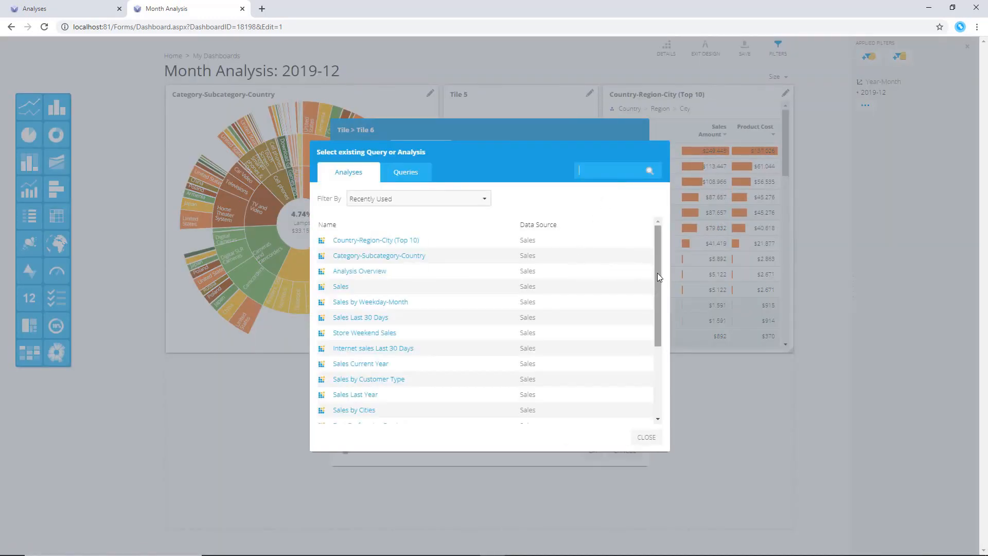
pyautogui.moveTo(657, 272); pyautogui.dragTo(658, 298)
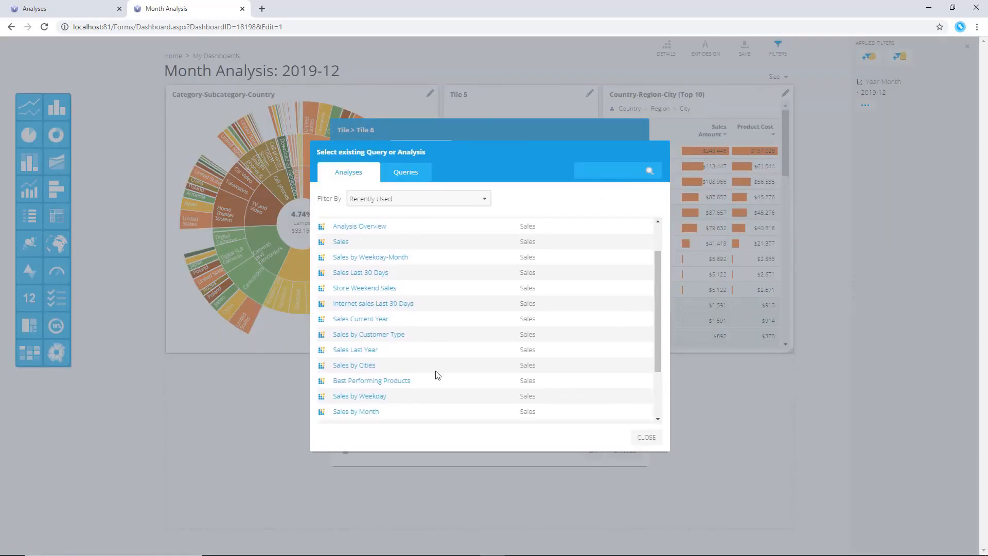
pyautogui.click(402, 381)
pyautogui.click(591, 451)
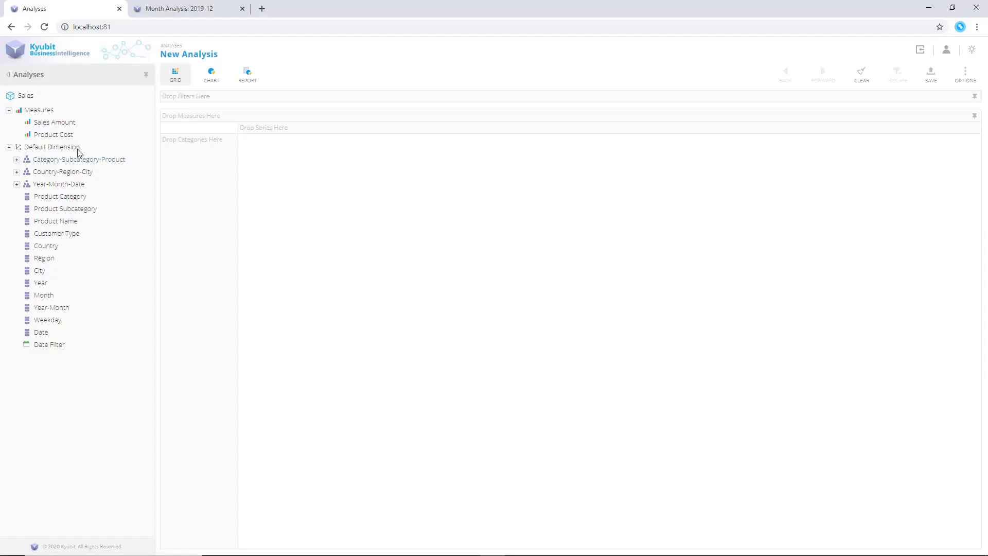
# In a new analysis, show Sales Amount and start a user calculated measure named Margin
pyautogui.moveTo(57, 124); pyautogui.dragTo(338, 192)
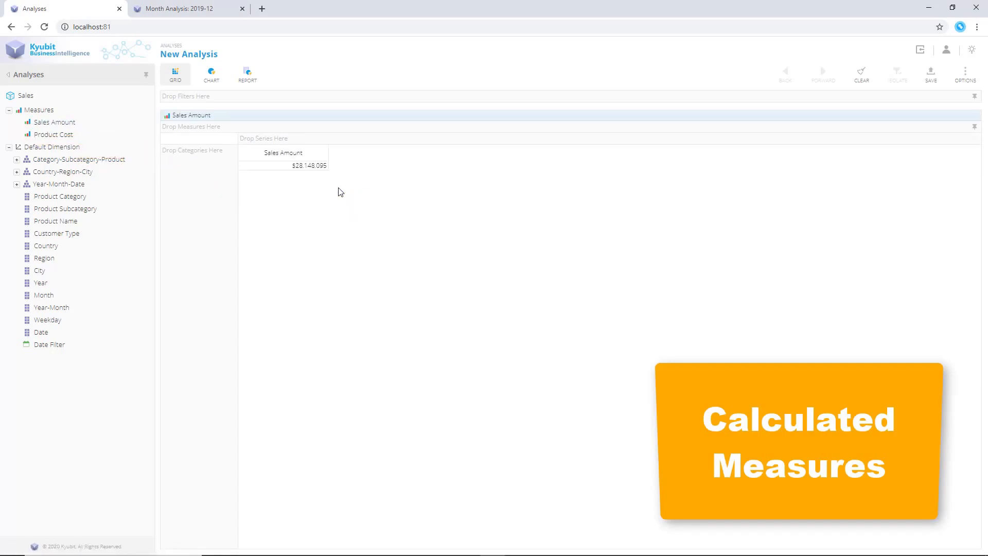
pyautogui.rightClick(339, 192)
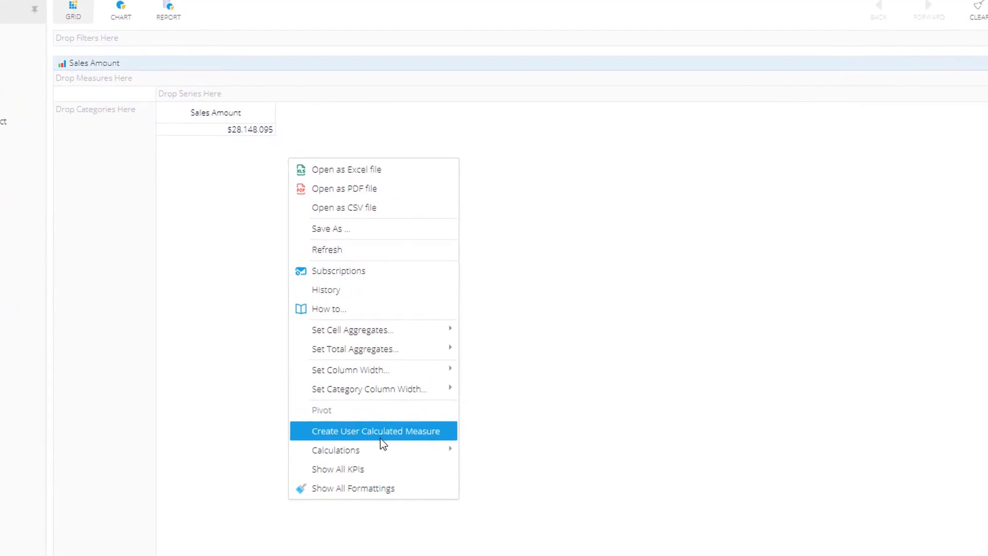
pyautogui.click(381, 438)
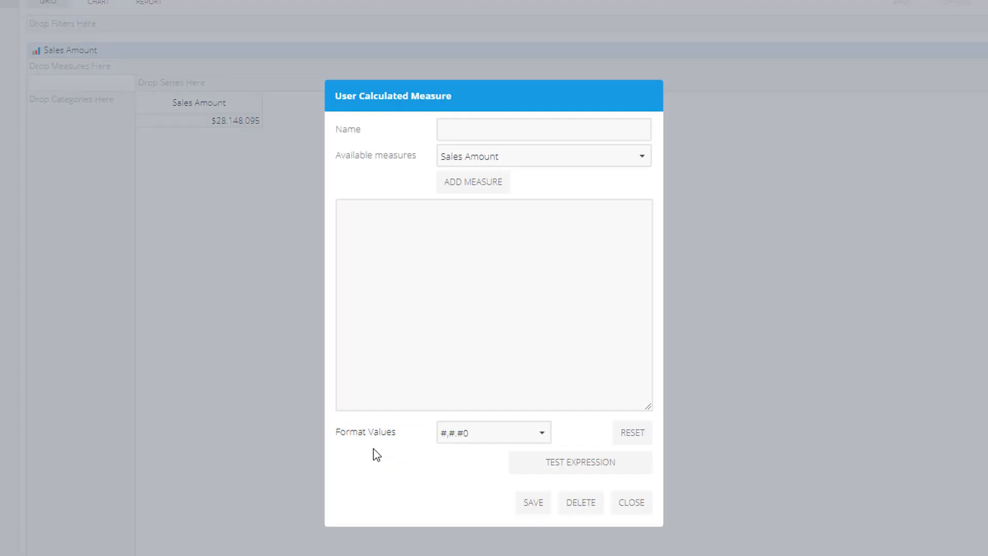
pyautogui.click(469, 130)
pyautogui.write('Ma')
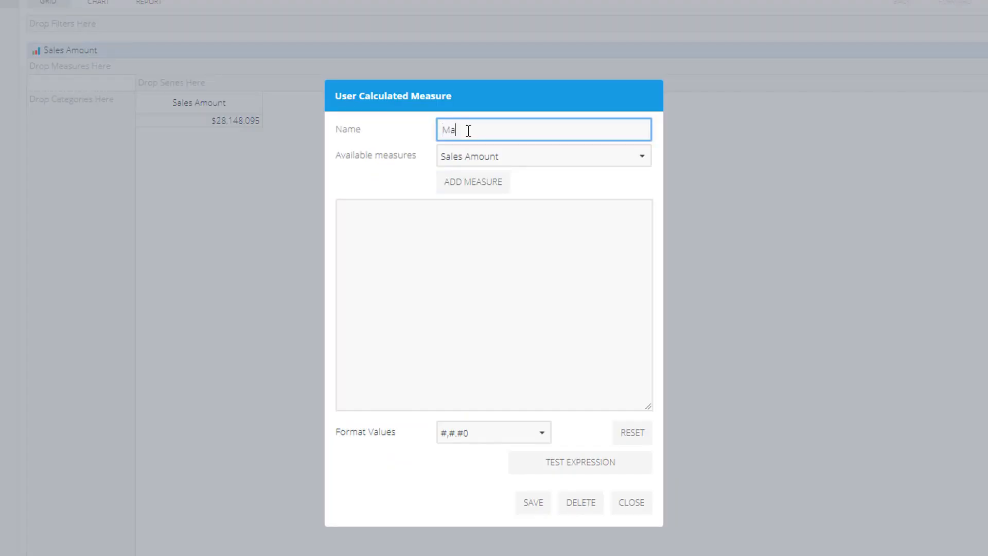
pyautogui.write('rgin')
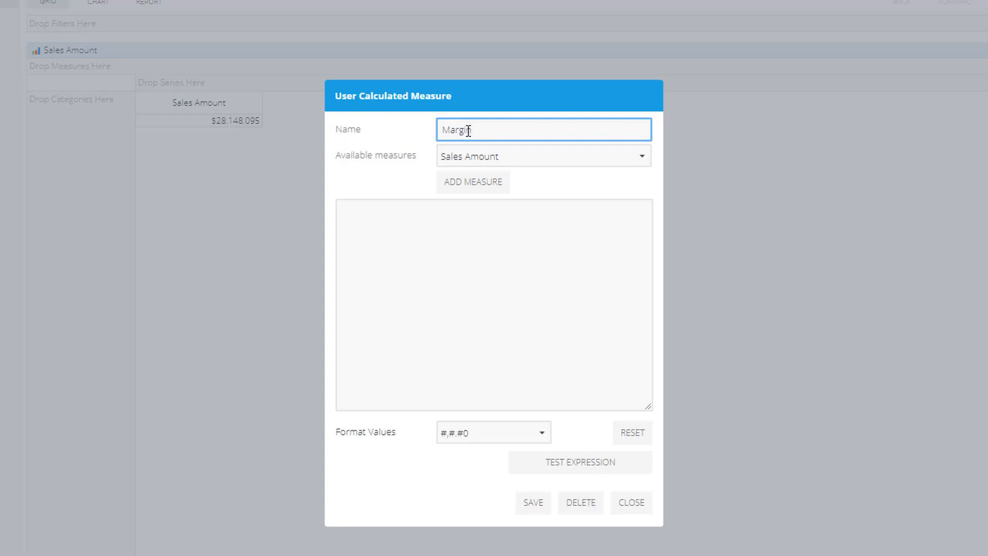
# Build the Margin expression as [SalesAmount]-[ProductCost]
pyautogui.click(481, 187)
pyautogui.click(472, 215)
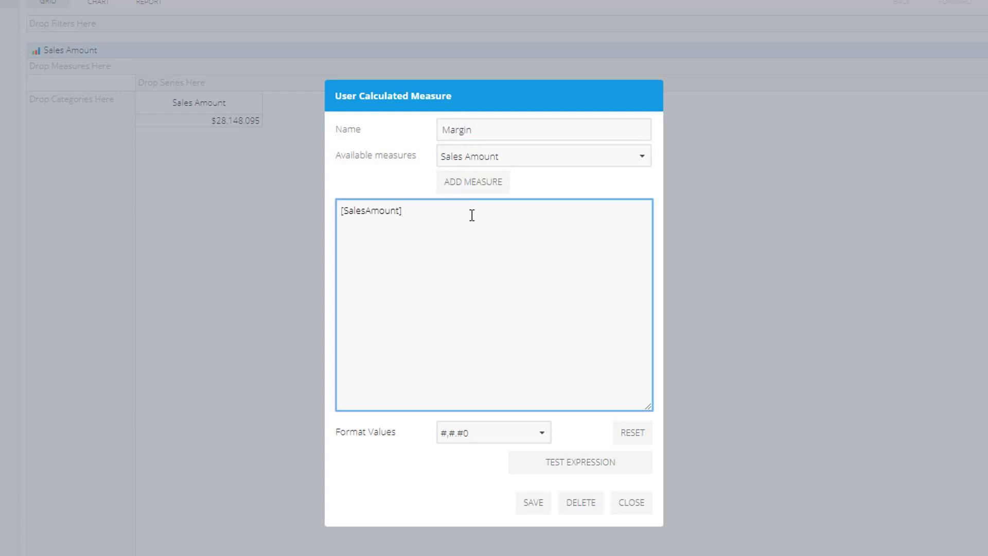
pyautogui.click(519, 159)
pyautogui.click(503, 211)
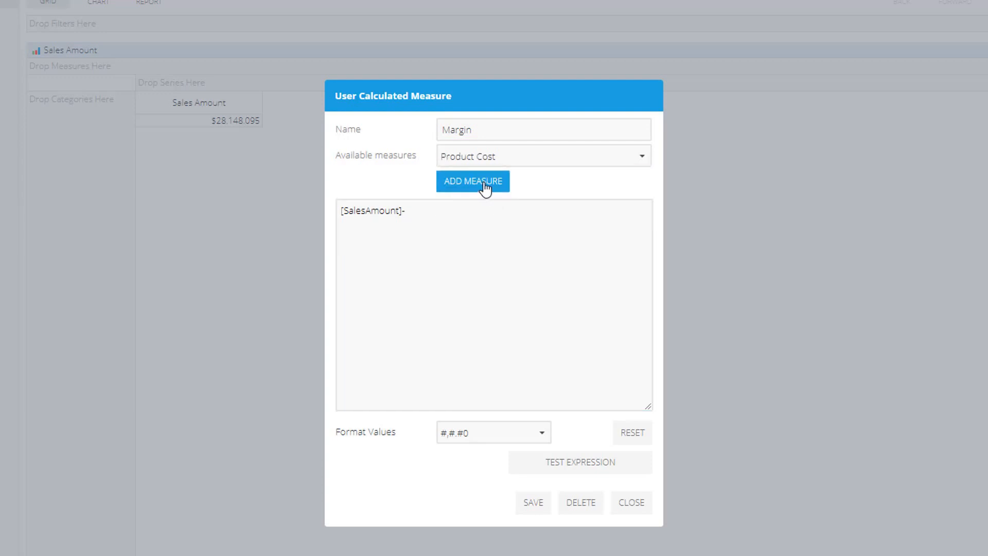
pyautogui.click(485, 189)
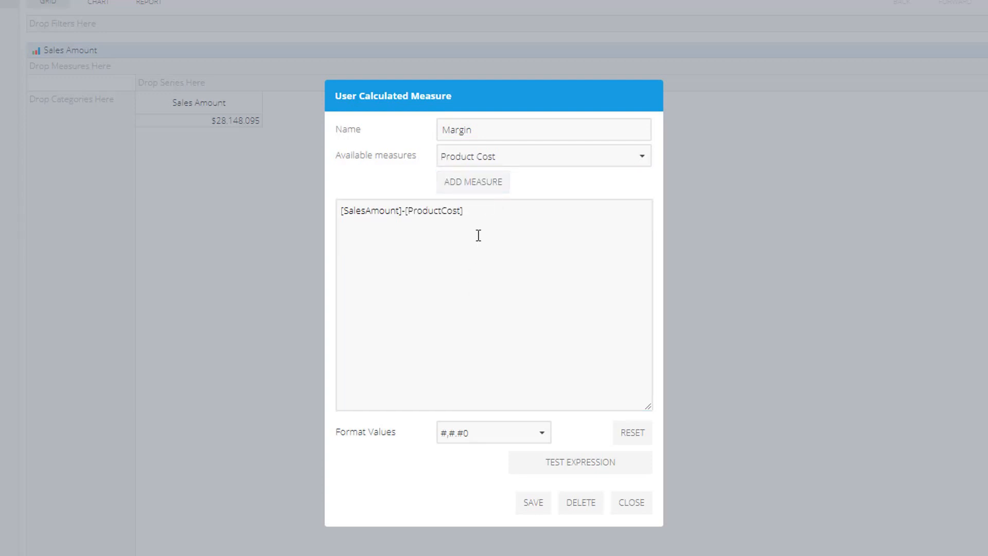
# Set the Margin measure's value format to $#,#.##
pyautogui.moveTo(479, 233); pyautogui.dragTo(283, 234)
pyautogui.click(457, 268)
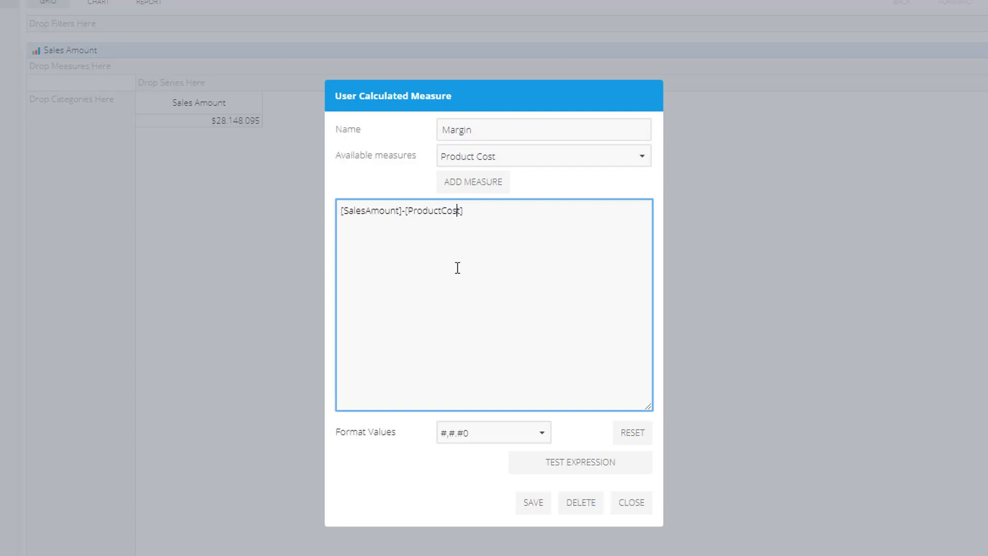
pyautogui.click(540, 433)
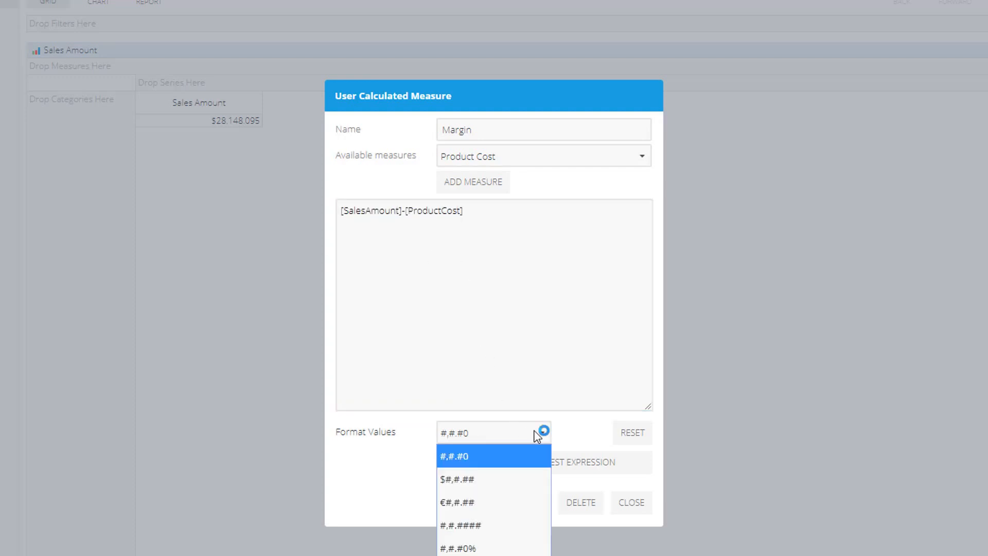
pyautogui.click(514, 482)
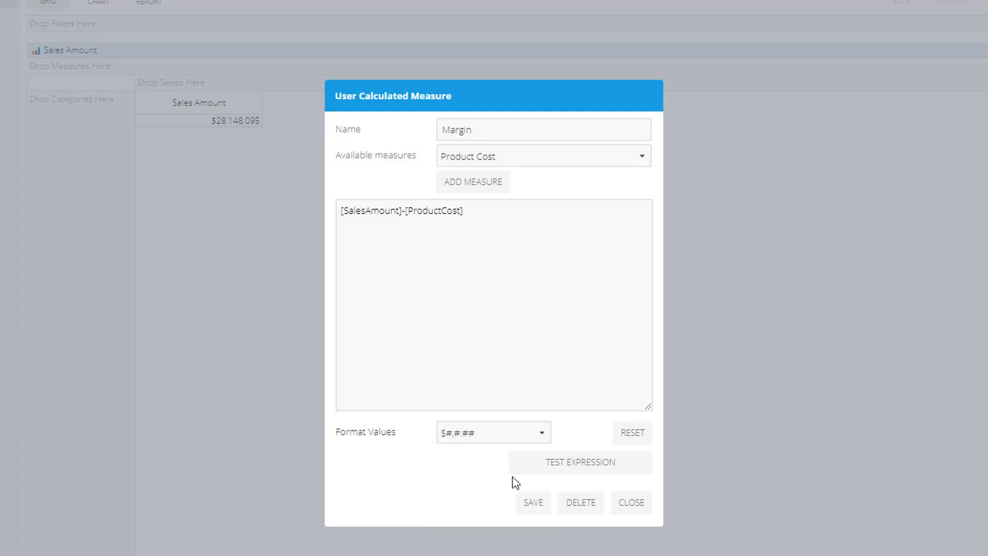
# Test the Margin expression and save the user calculated measure
pyautogui.click(546, 469)
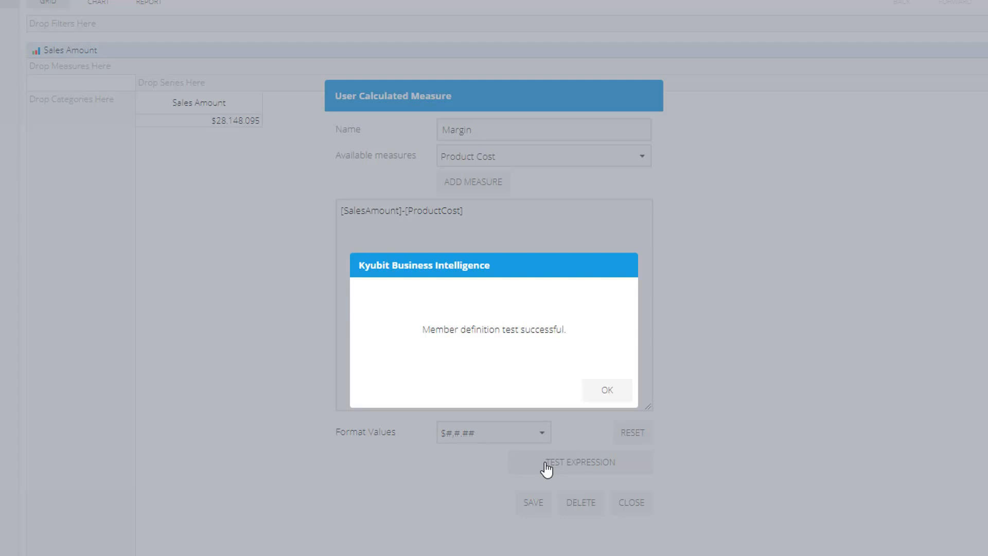
pyautogui.click(603, 391)
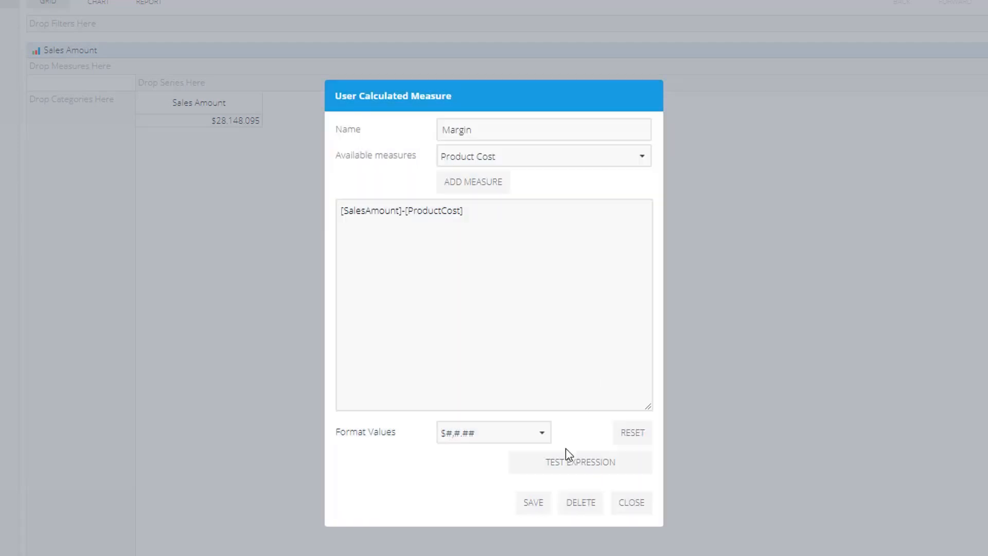
pyautogui.click(536, 504)
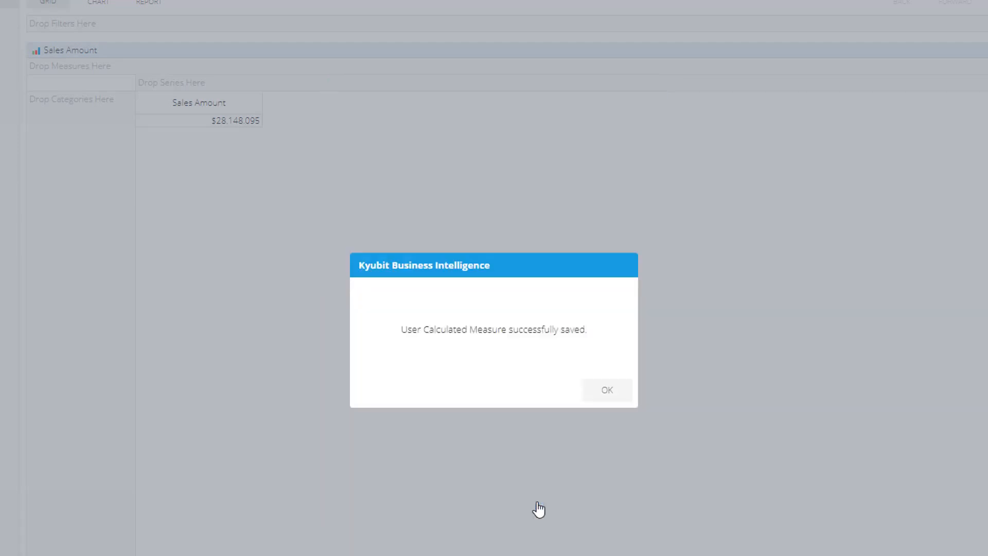
pyautogui.click(592, 391)
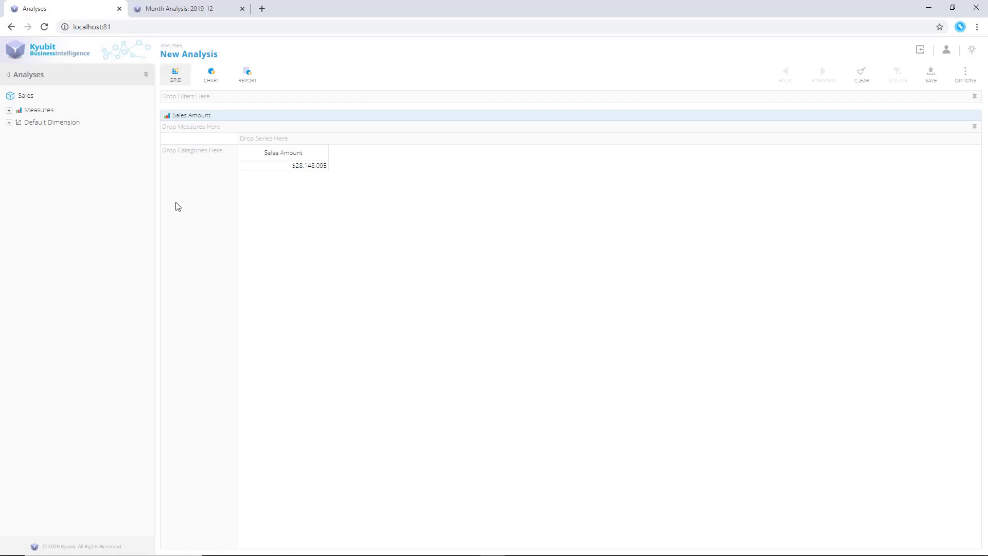
# Add the new Margin measure to the analysis alongside Sales Amount
pyautogui.click(9, 122)
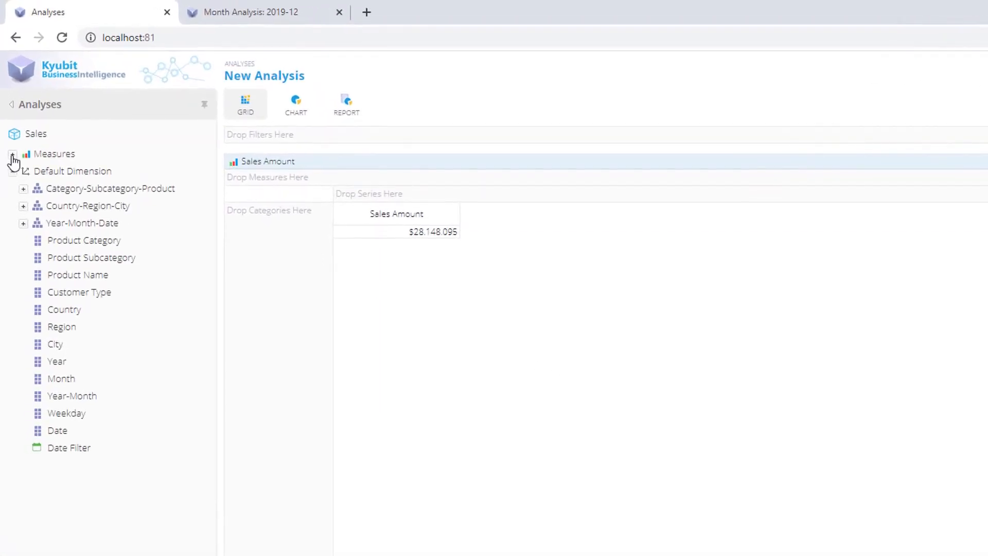
pyautogui.click(9, 110)
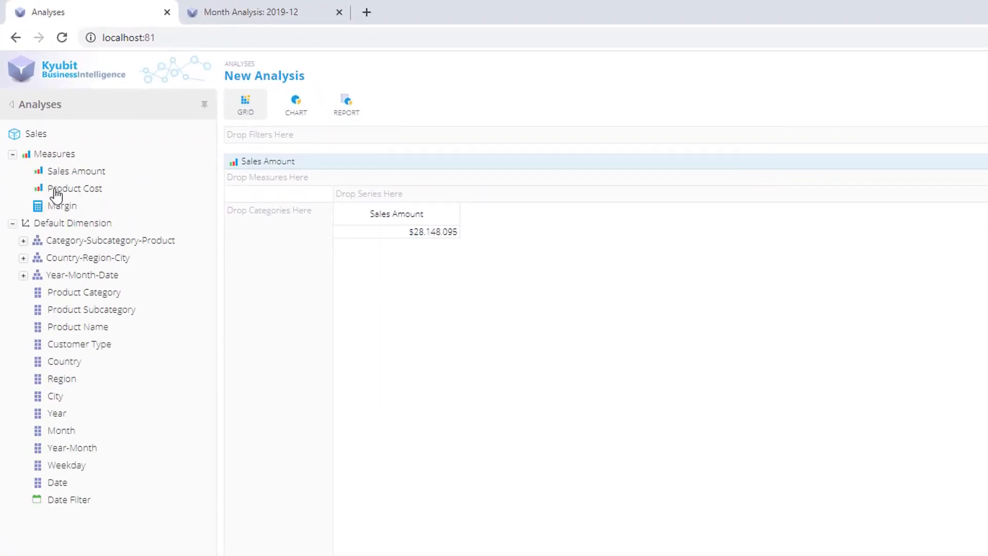
pyautogui.moveTo(70, 210); pyautogui.dragTo(575, 267)
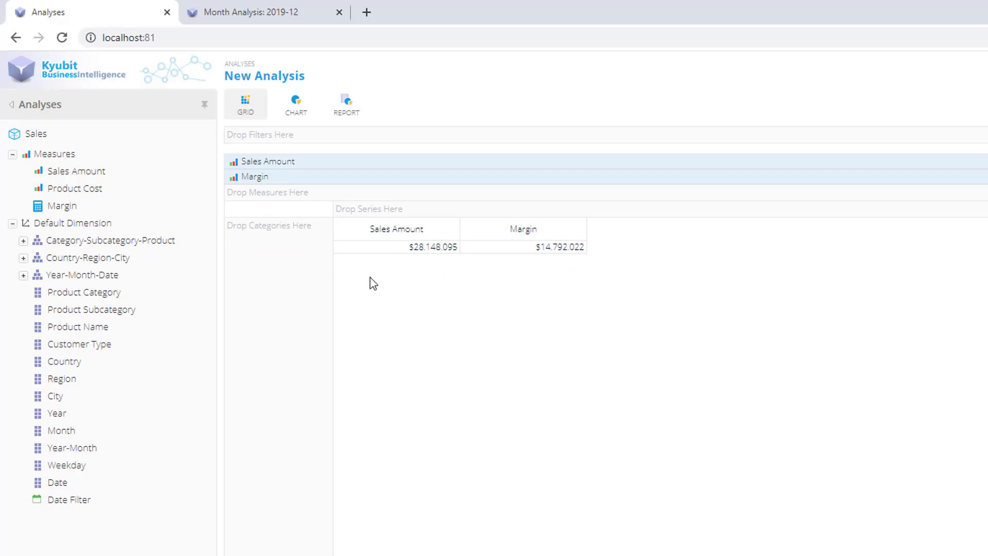
# Show Product Subcategory as categories and add Sales Amount again as a third measure
pyautogui.moveTo(123, 310); pyautogui.dragTo(287, 349)
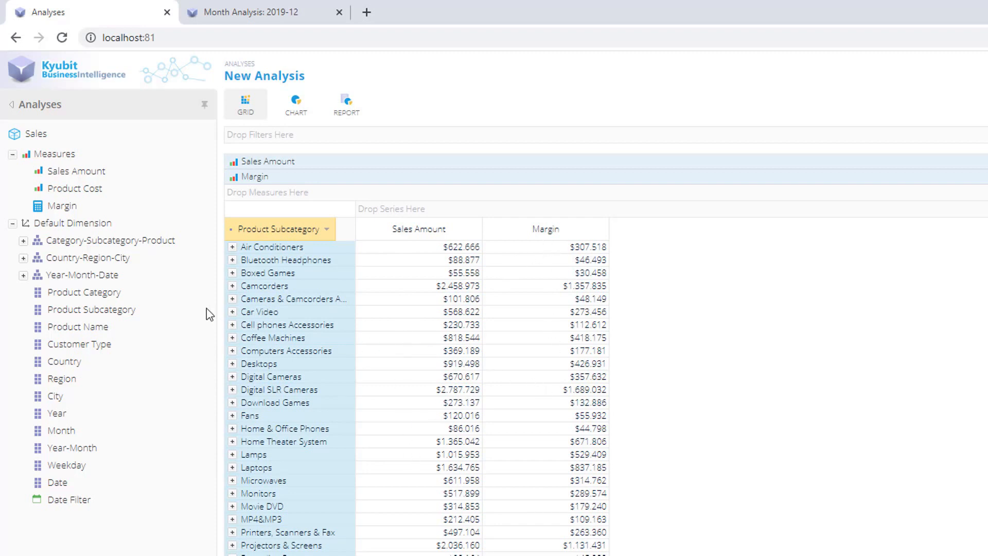
pyautogui.moveTo(90, 175); pyautogui.dragTo(452, 196)
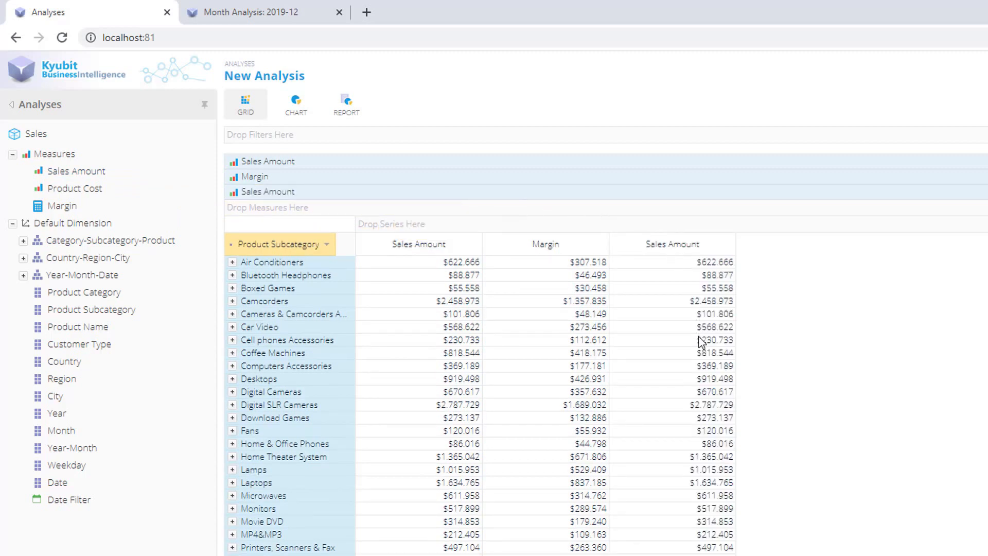
# Set the third measure's cell aggregate to Count and move it above Margin
pyautogui.click(700, 193)
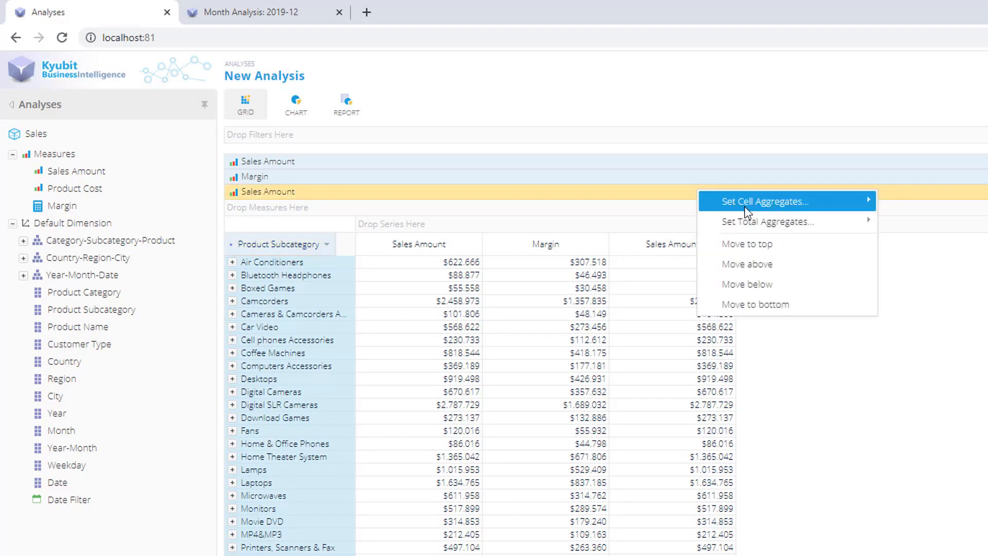
pyautogui.moveTo(752, 212)
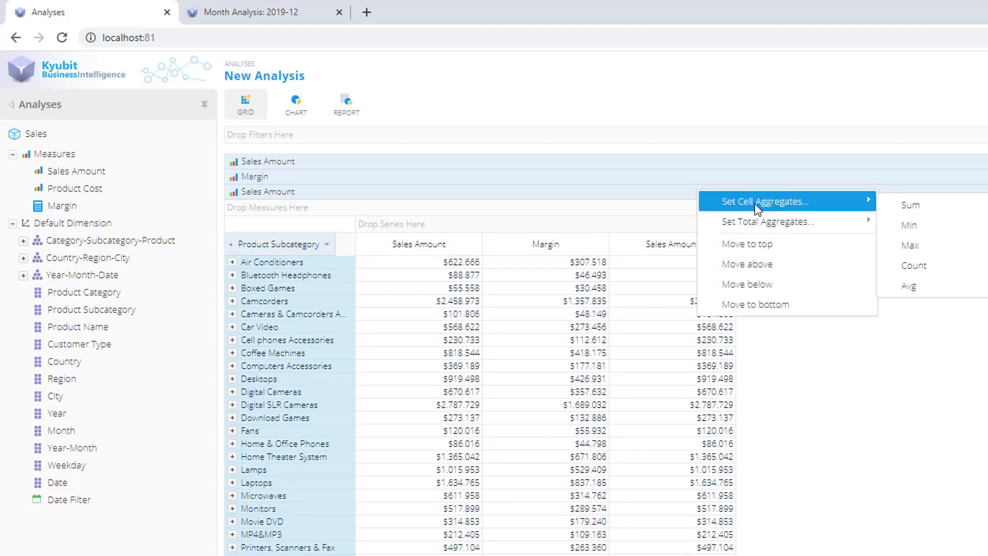
pyautogui.click(935, 267)
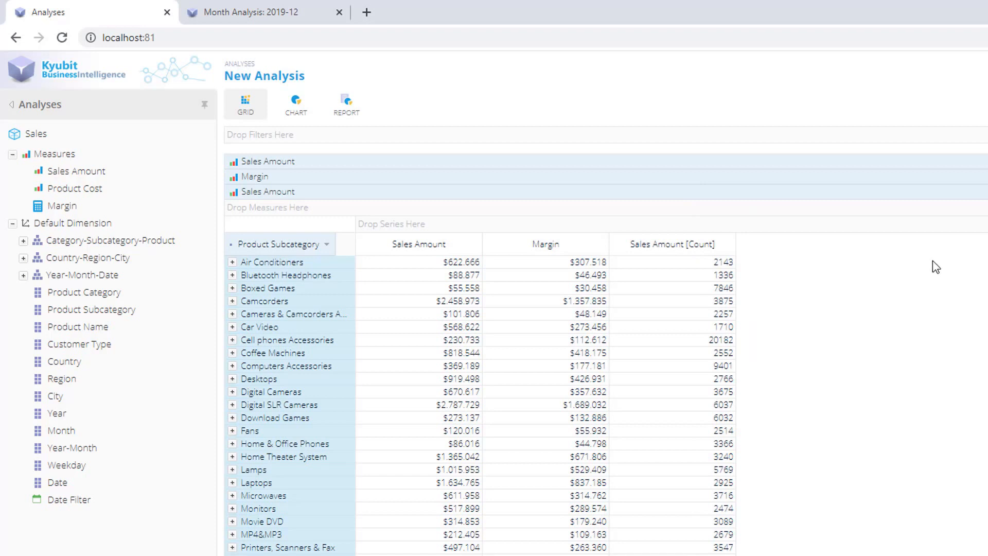
pyautogui.click(827, 194)
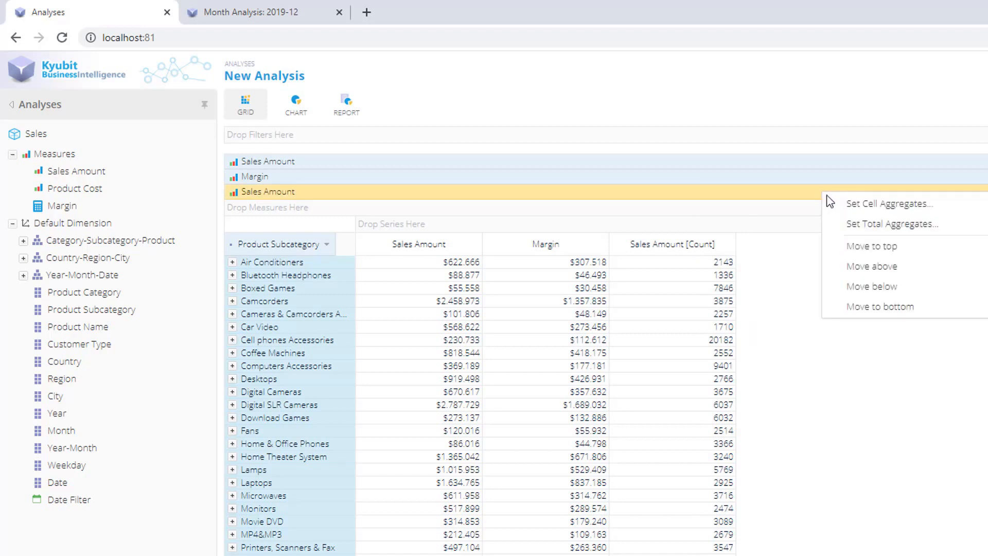
pyautogui.click(861, 265)
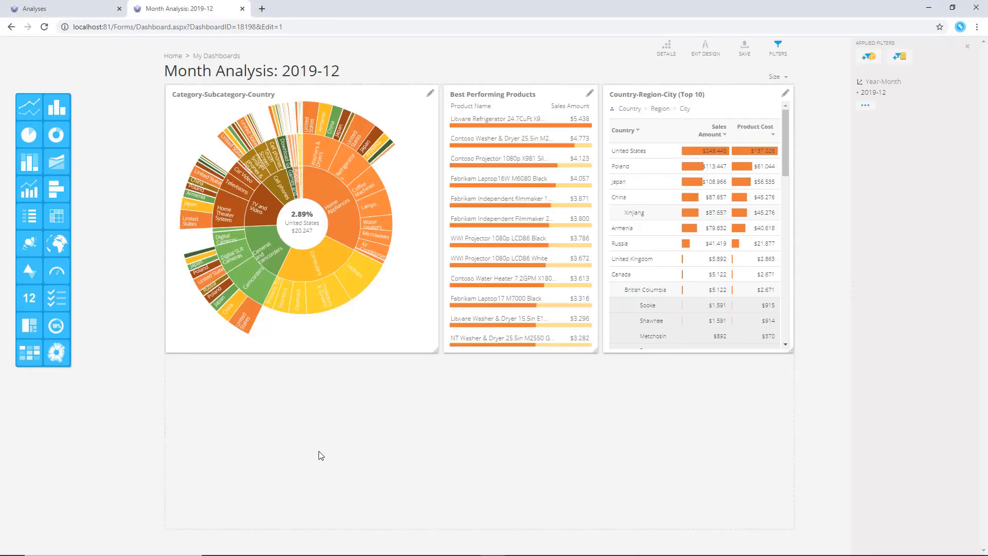
# Add a Bubble Chart tile below the sunburst on the Month Analysis dashboard and enlarge it
pyautogui.moveTo(32, 245); pyautogui.dragTo(330, 432)
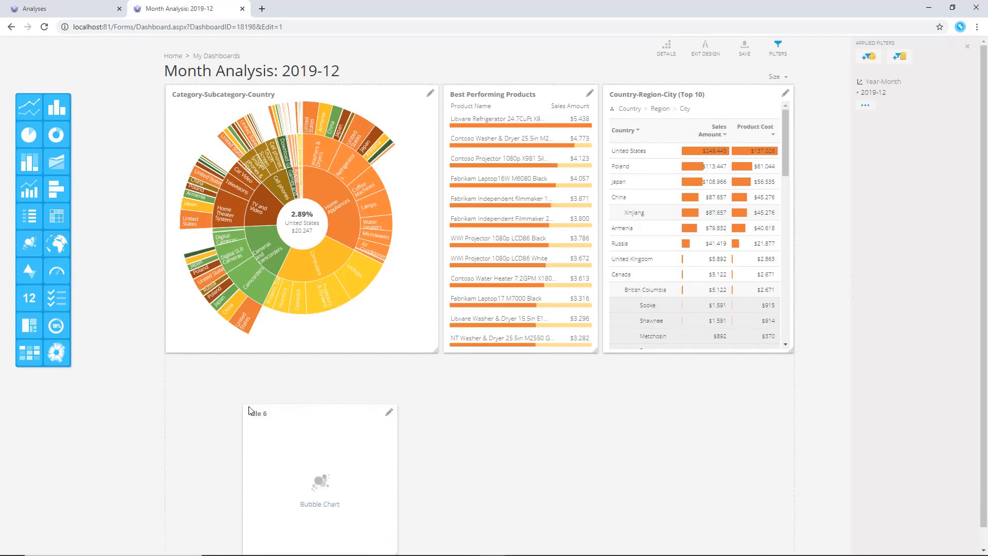
pyautogui.moveTo(318, 508); pyautogui.dragTo(439, 543)
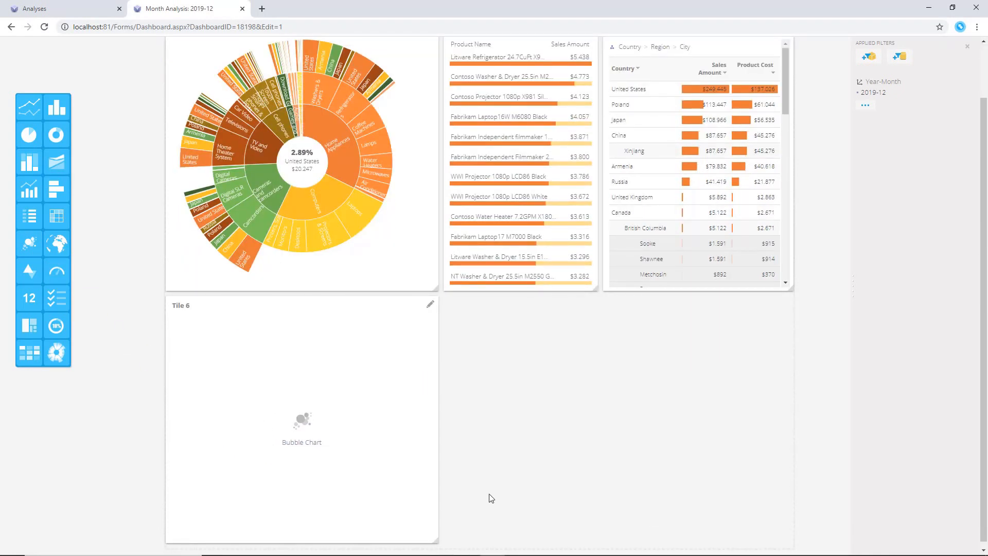
# Set the bubble chart tile's data to the Sales & Margin Analysis
pyautogui.click(430, 305)
pyautogui.click(419, 150)
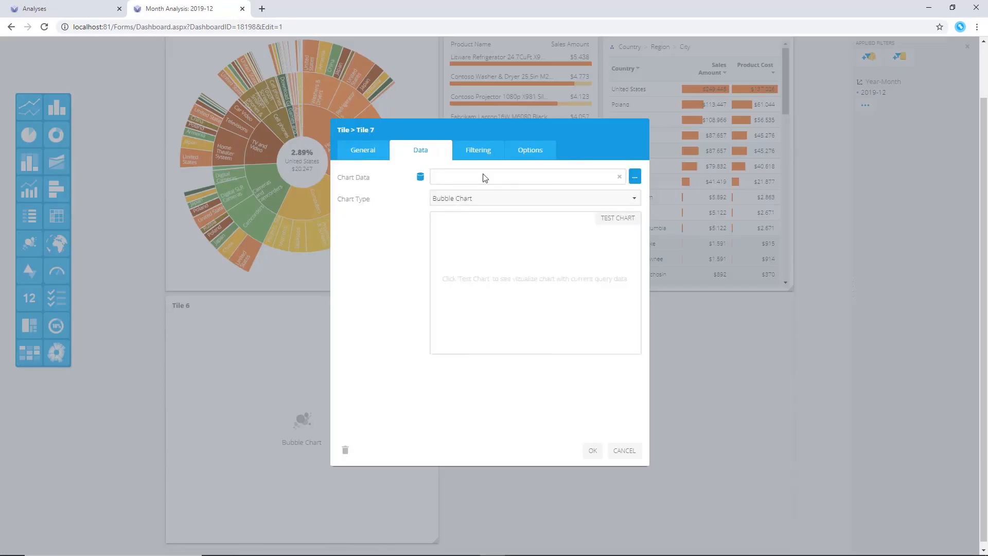
pyautogui.click(638, 176)
pyautogui.click(395, 262)
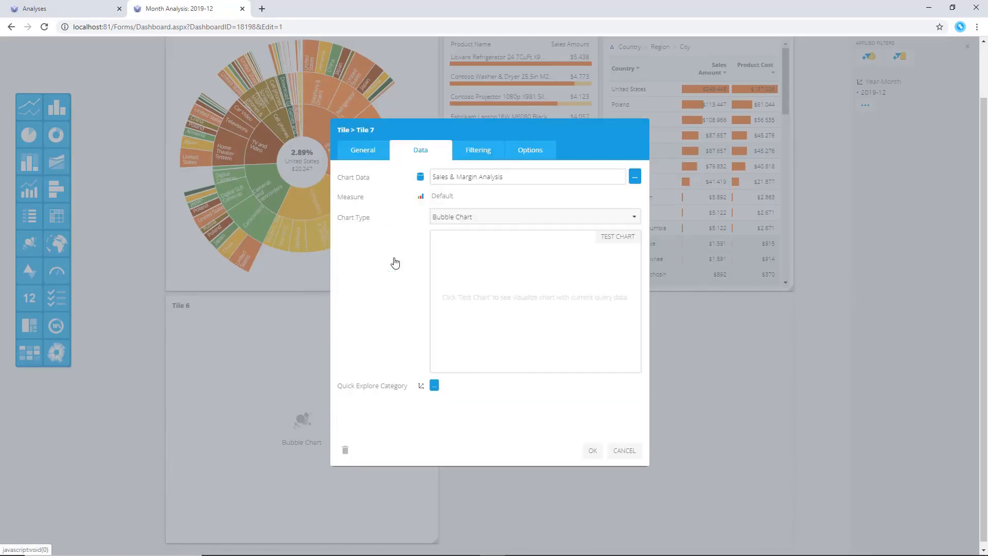
pyautogui.click(593, 451)
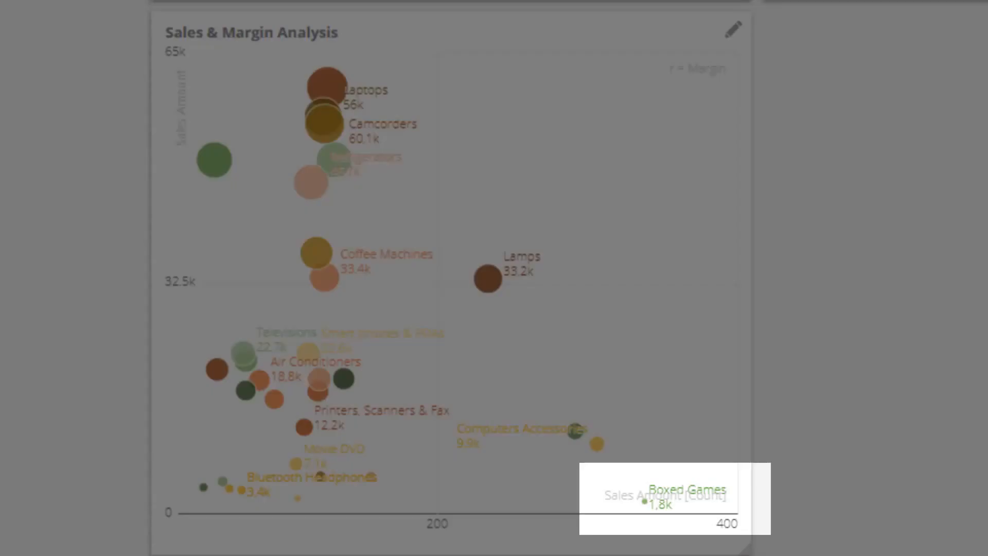
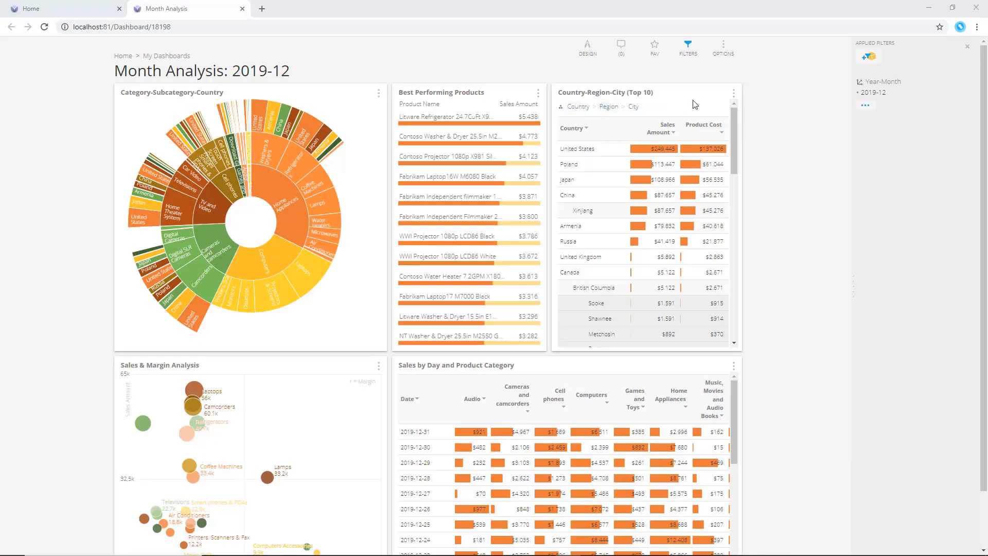
# Add a Country slicer filtering the dashboard to Australia, then remove that filter again
pyautogui.click(869, 56)
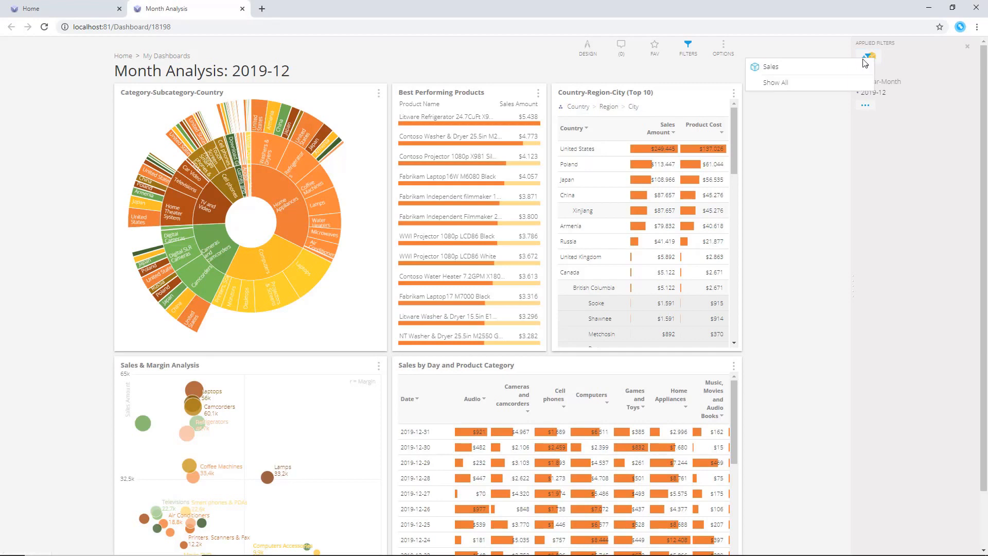
pyautogui.click(855, 68)
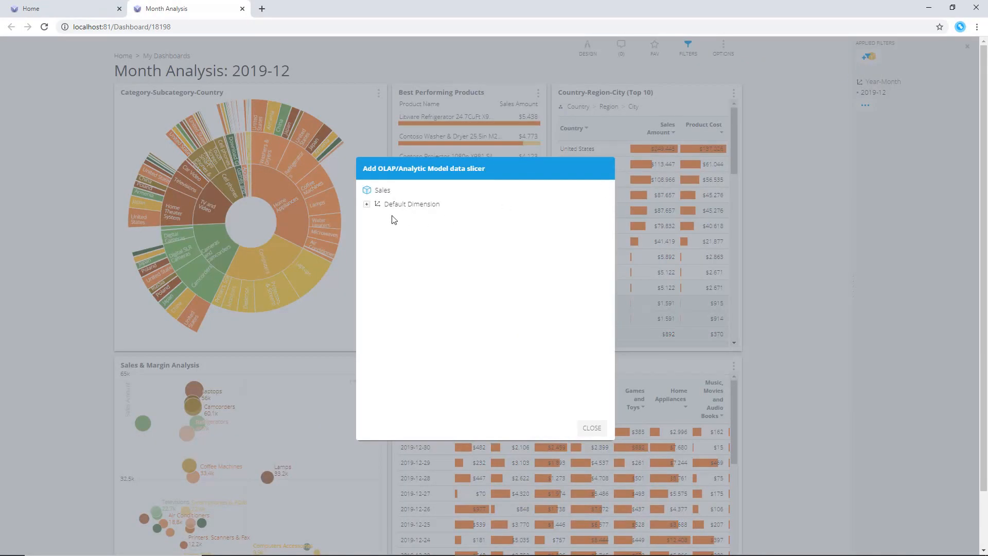
pyautogui.click(366, 204)
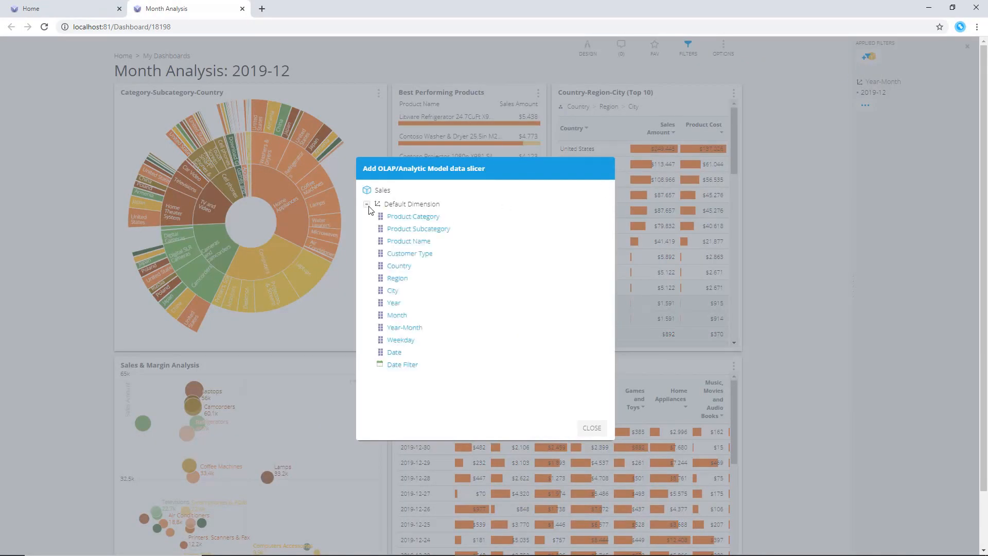
pyautogui.click(405, 270)
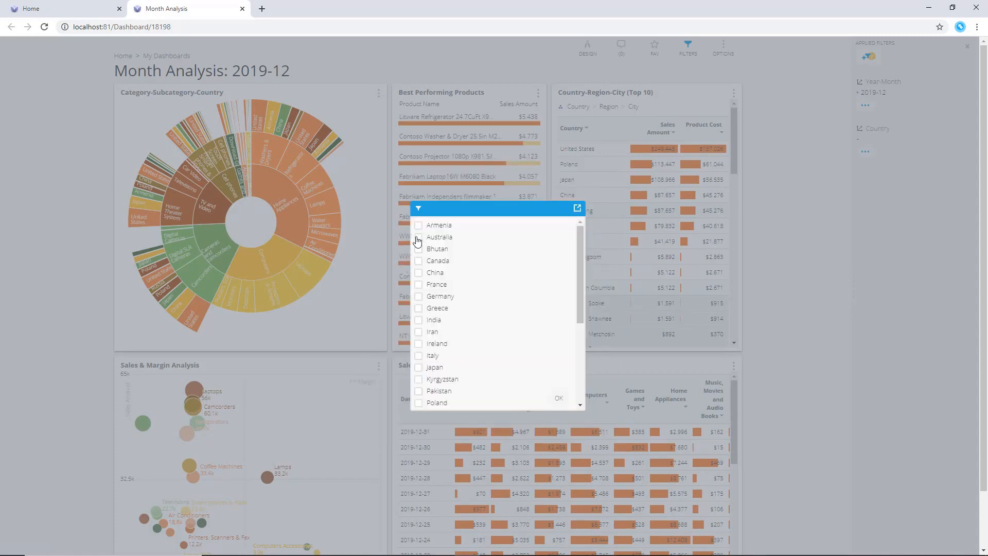
pyautogui.click(561, 399)
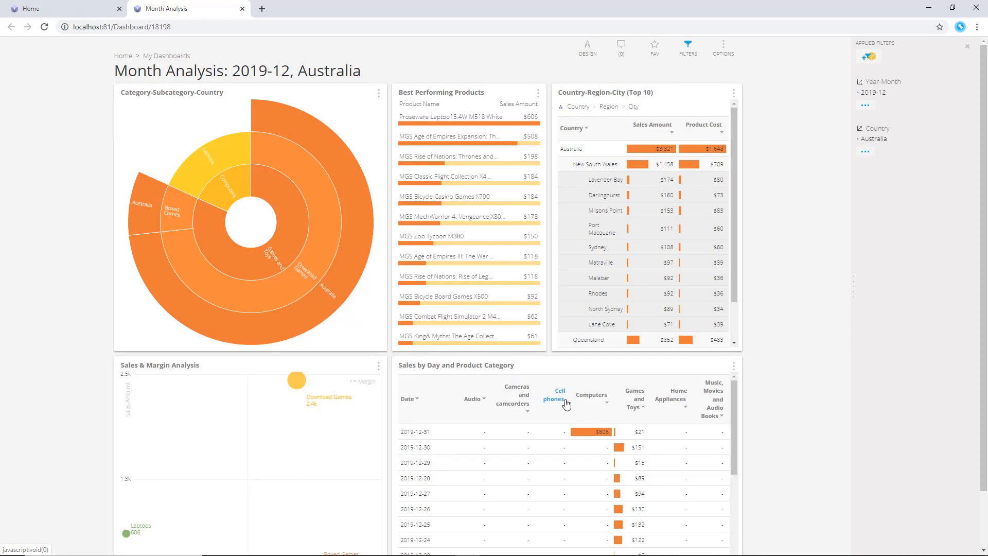
pyautogui.click(975, 153)
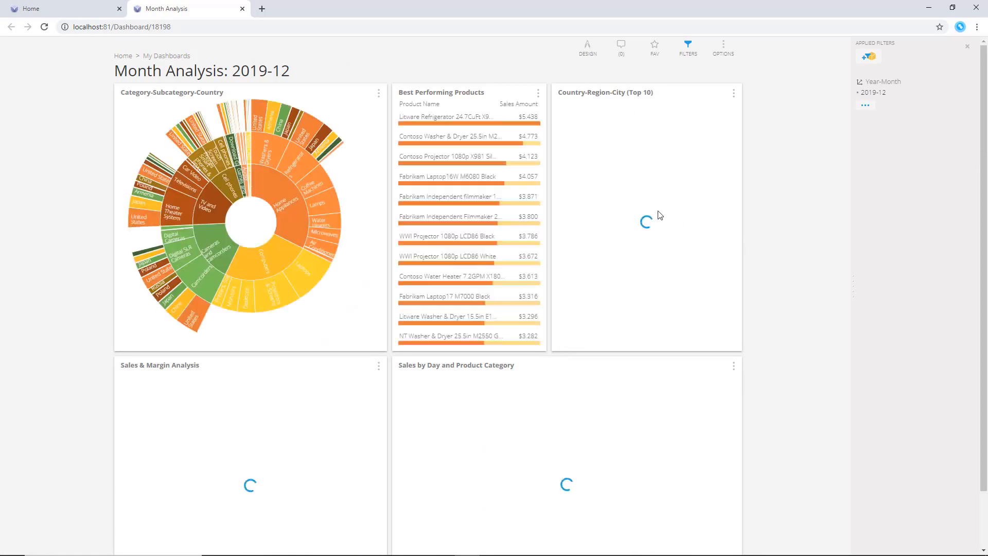
# Define a new user property named Country in the users and administrators settings
pyautogui.click(94, 7)
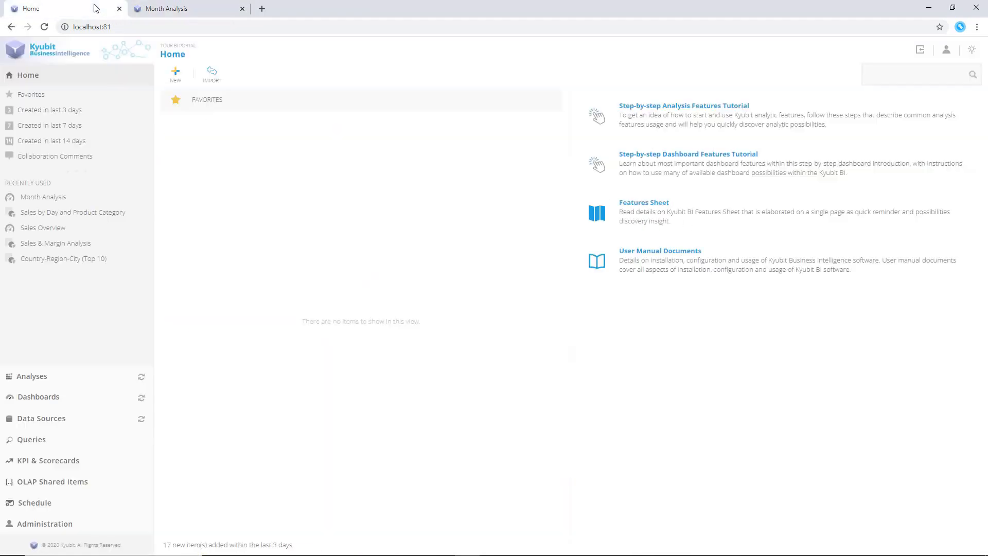
pyautogui.click(47, 524)
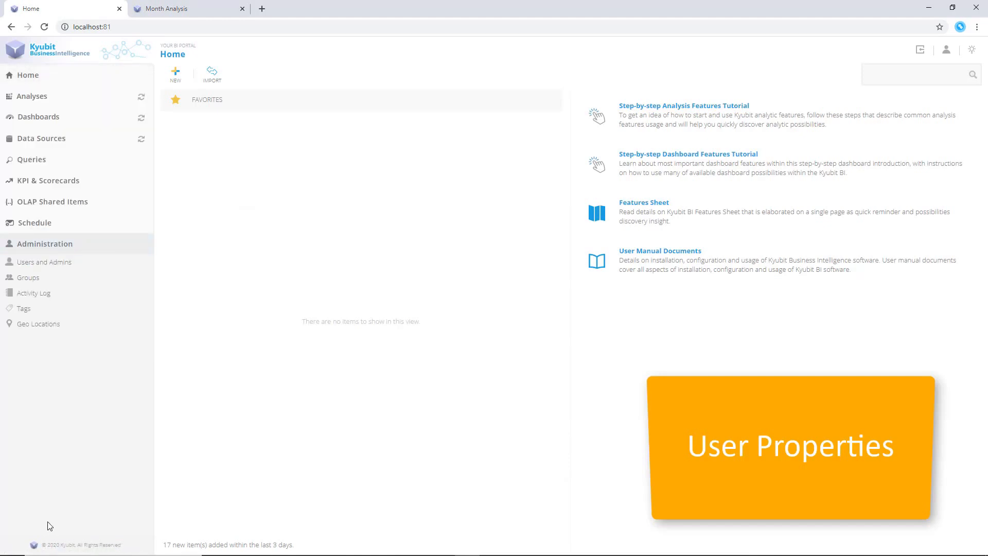
pyautogui.click(44, 262)
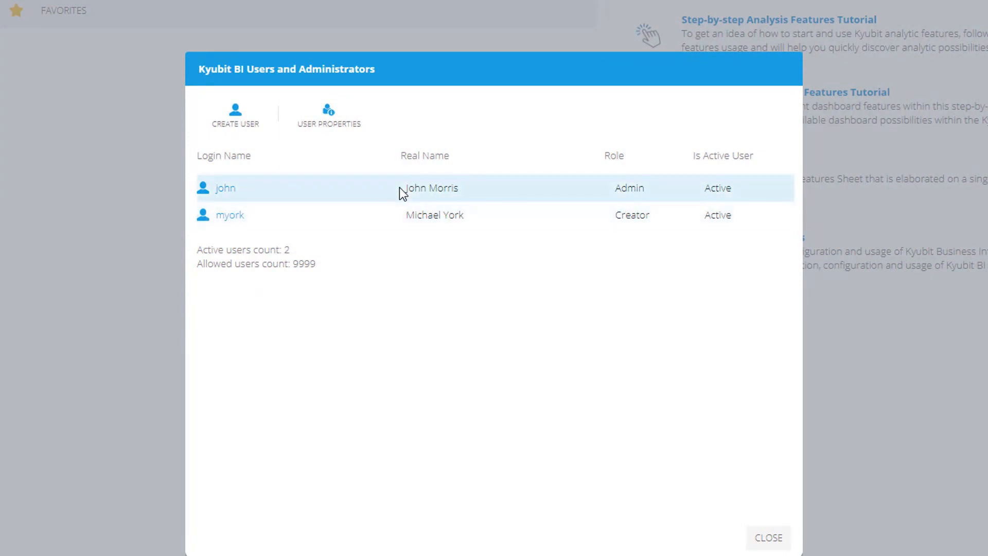
pyautogui.click(333, 130)
pyautogui.click(342, 483)
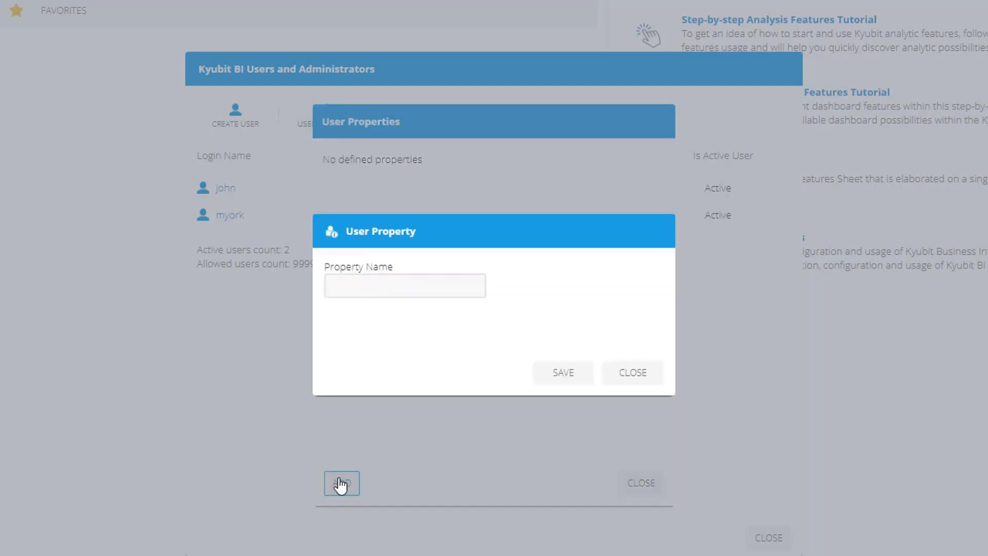
pyautogui.click(361, 280)
pyautogui.write('Country')
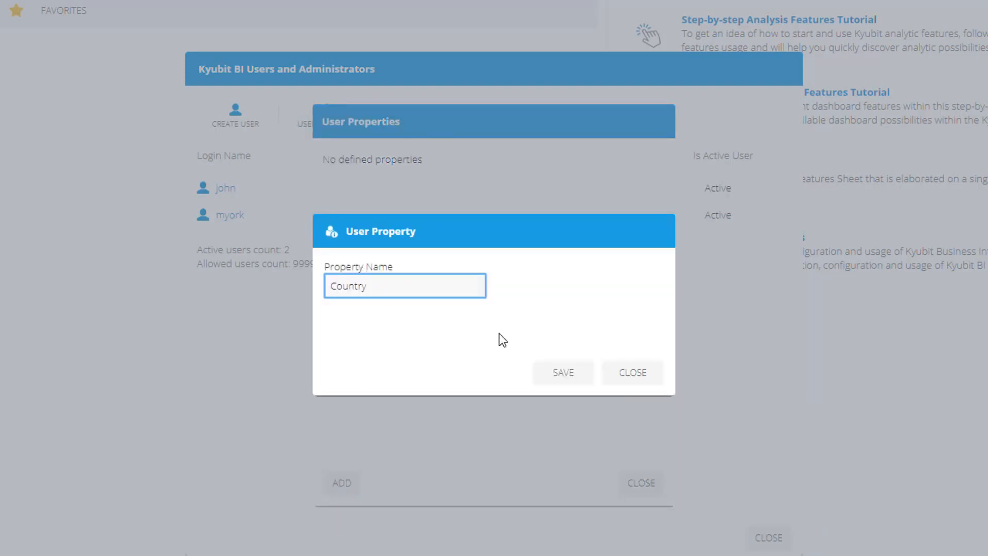
pyautogui.click(554, 368)
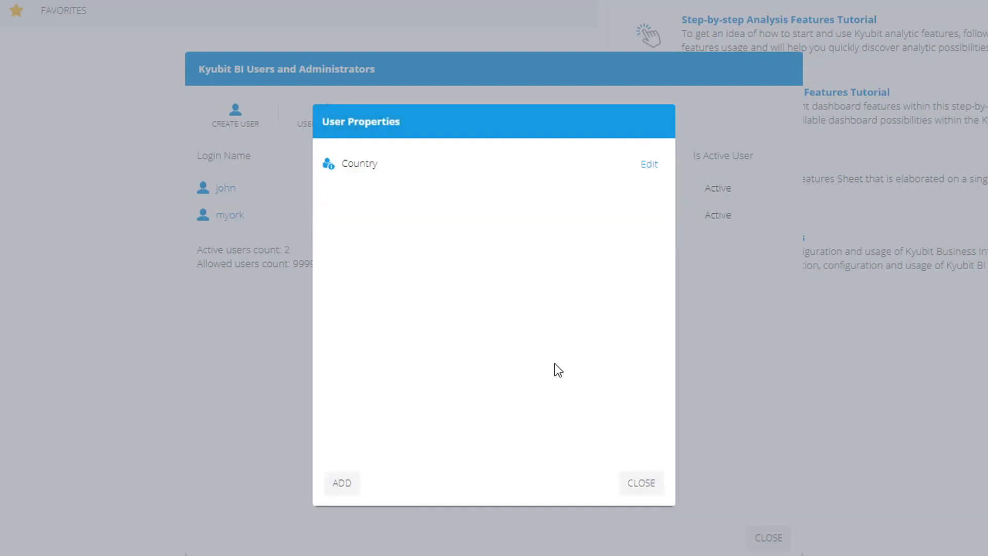
pyautogui.click(633, 483)
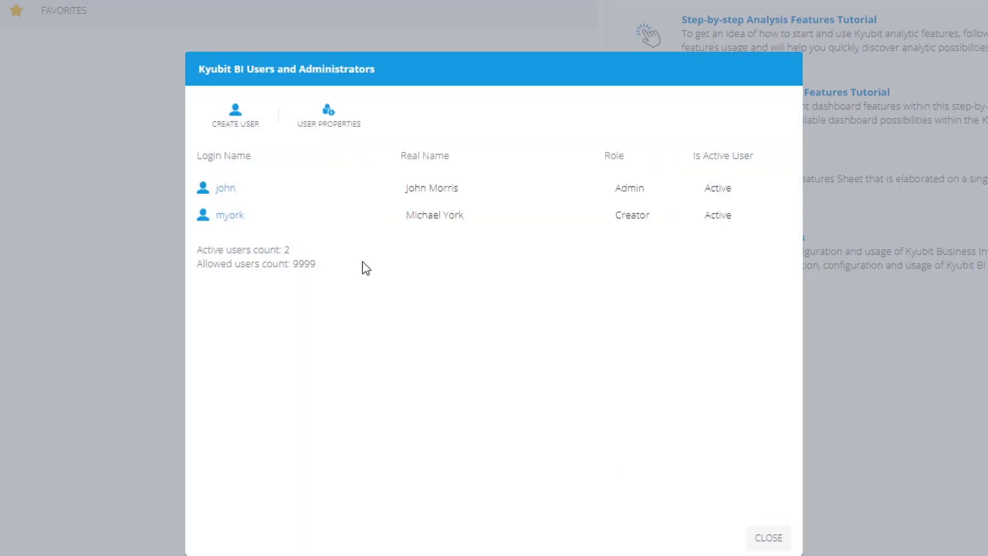
# Set the admin user's Country property to United States and save the user
pyautogui.click(227, 188)
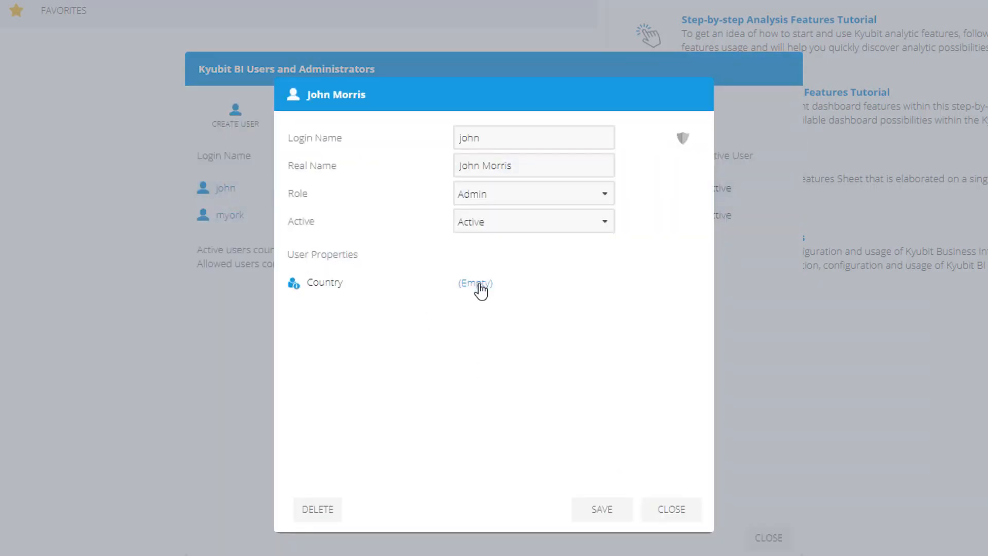
pyautogui.click(478, 285)
pyautogui.click(460, 233)
pyautogui.write('Unite')
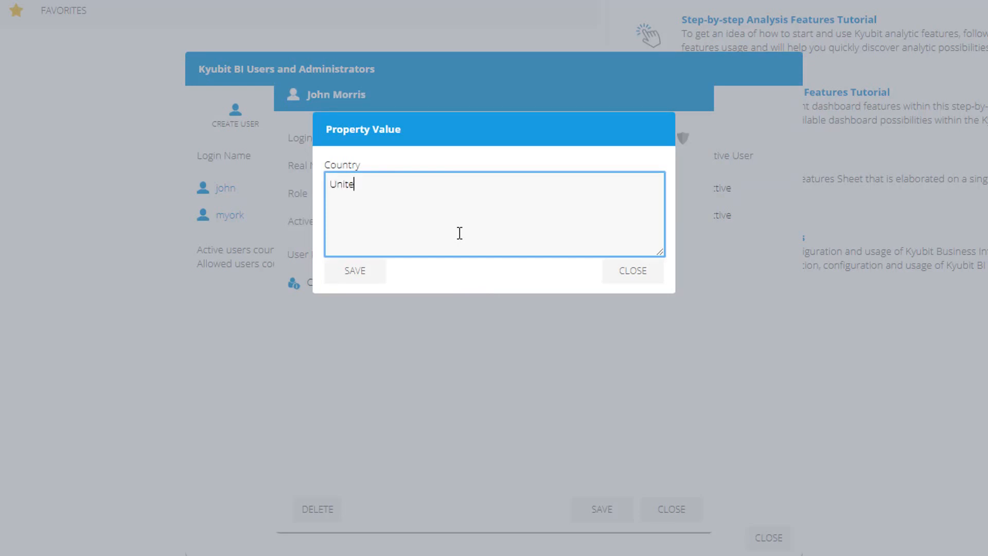
pyautogui.write('d States')
pyautogui.click(359, 274)
pyautogui.click(602, 509)
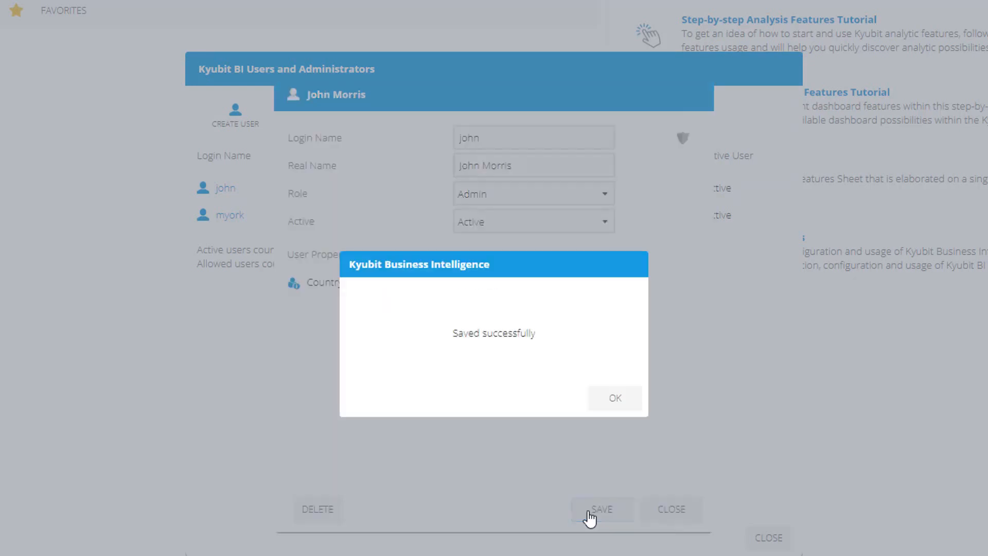
pyautogui.click(616, 398)
pyautogui.click(671, 509)
# Set the creator user's Country property to Australia;Canada
pyautogui.click(230, 215)
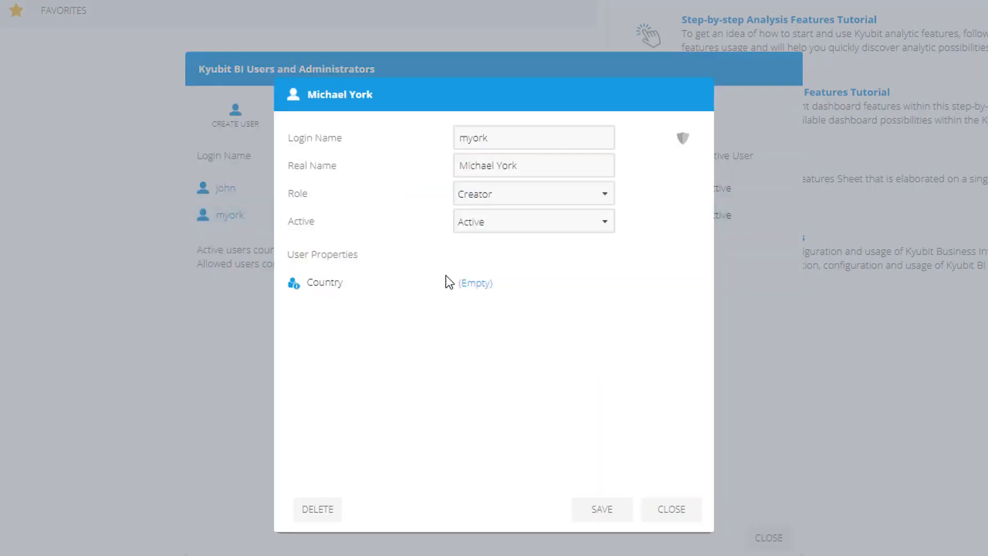
pyautogui.click(463, 281)
pyautogui.write('Australia;C')
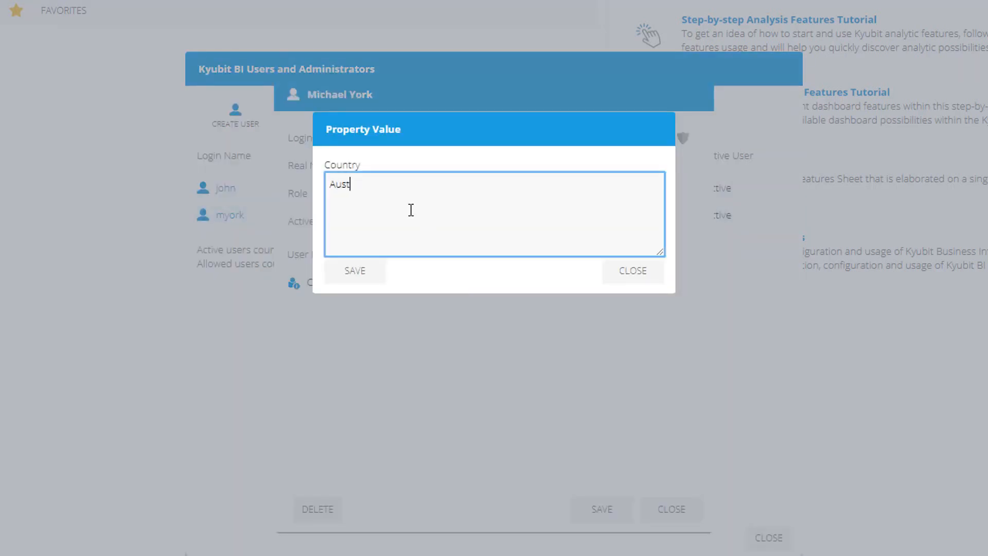
pyautogui.write('anada')
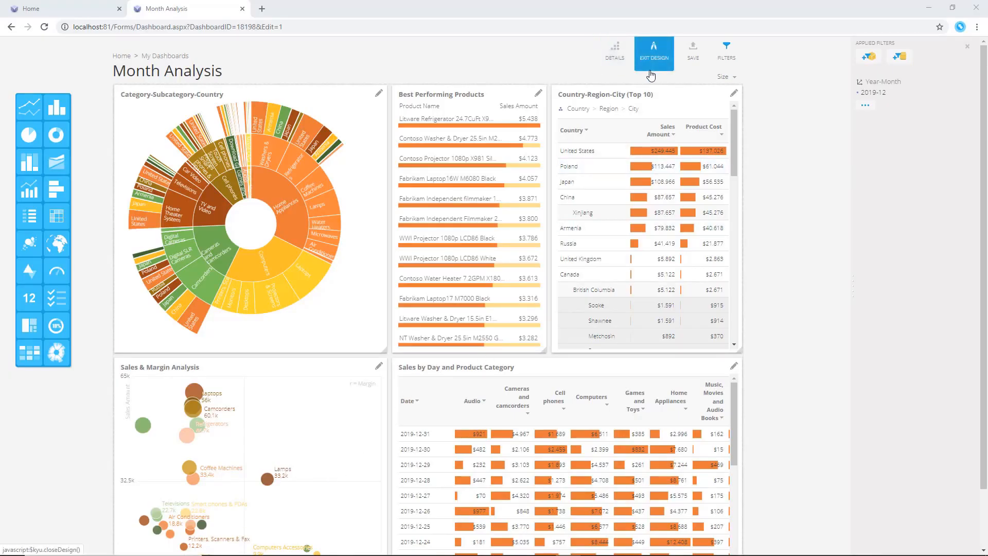
# Add a Country slicer to the Month Analysis dashboard filters, bound to the Country user property
pyautogui.click(868, 58)
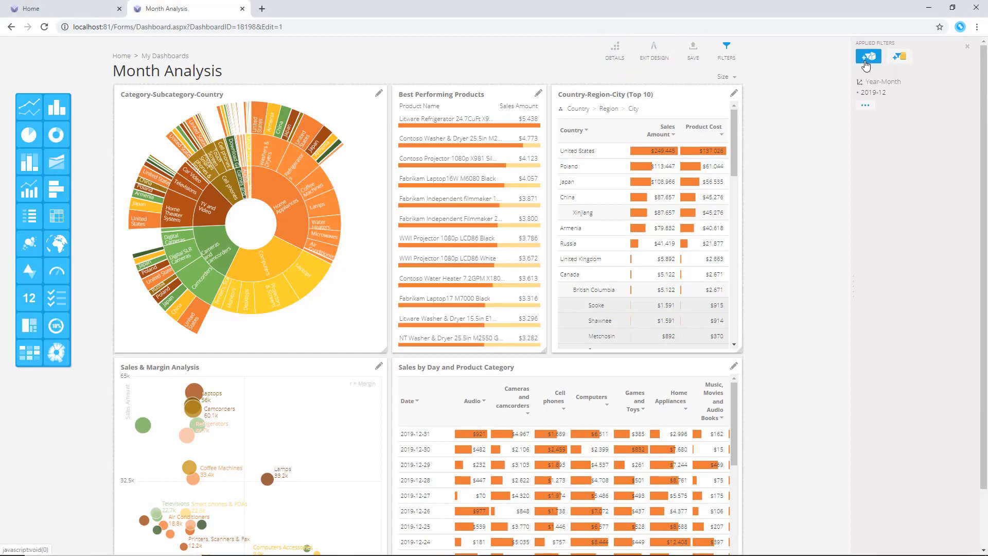
pyautogui.click(843, 70)
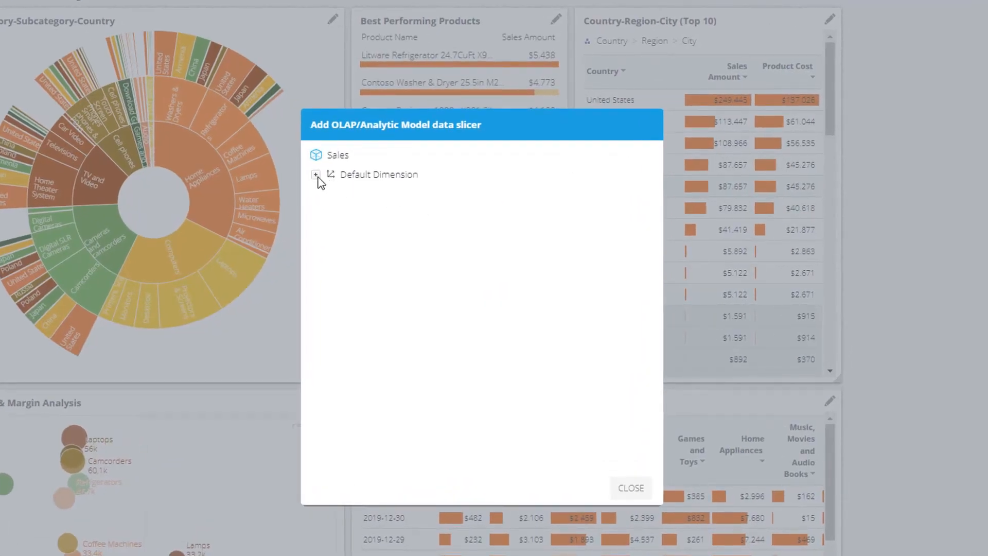
pyautogui.click(327, 180)
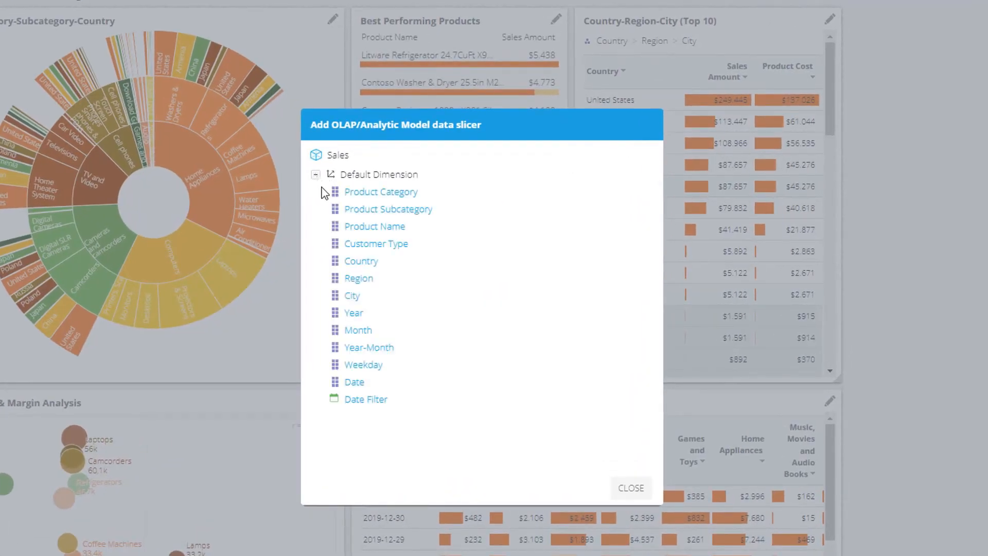
pyautogui.click(367, 263)
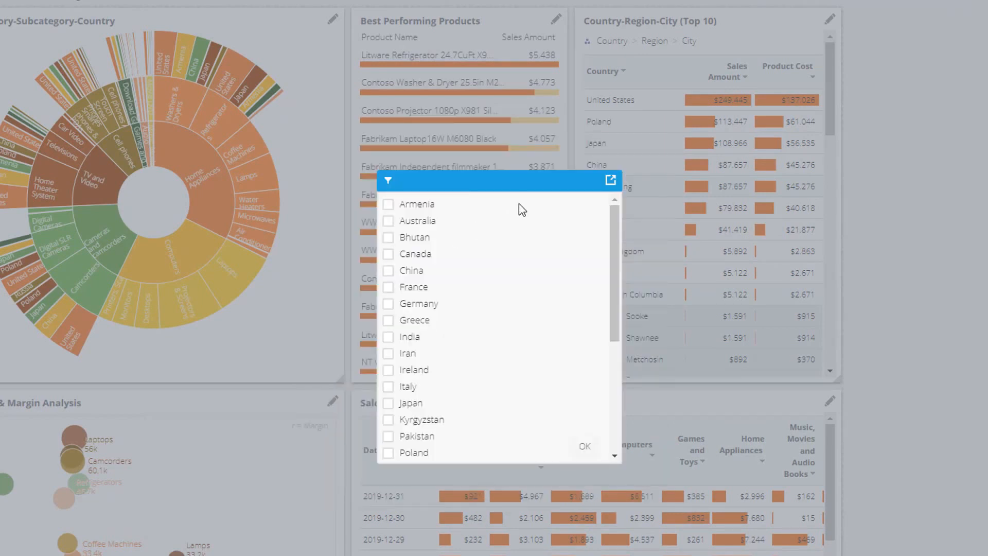
pyautogui.click(611, 180)
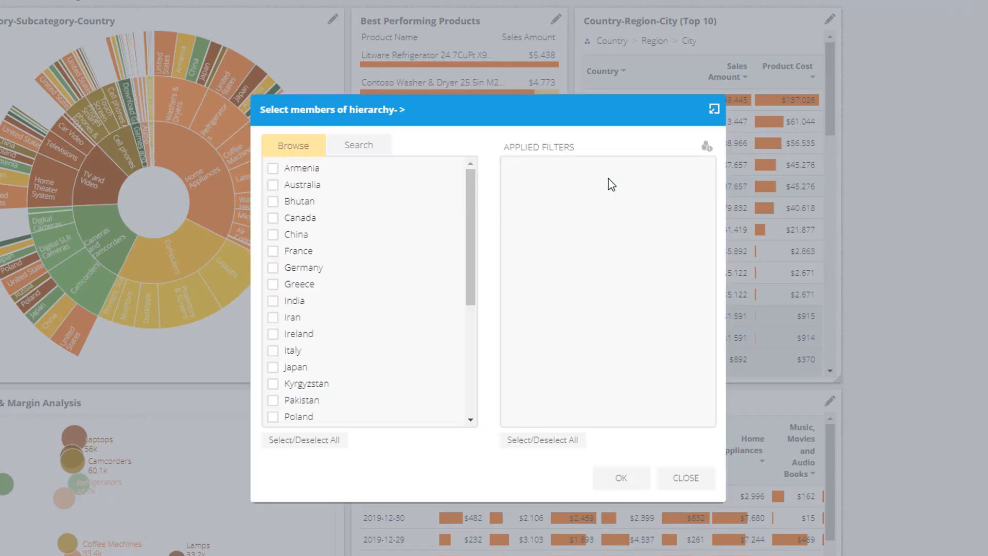
pyautogui.click(709, 150)
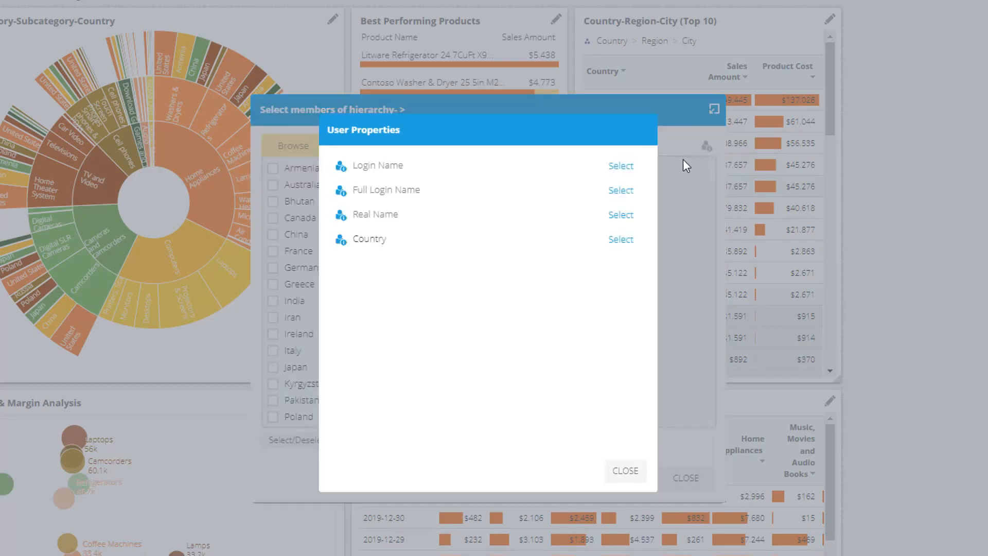
pyautogui.click(621, 239)
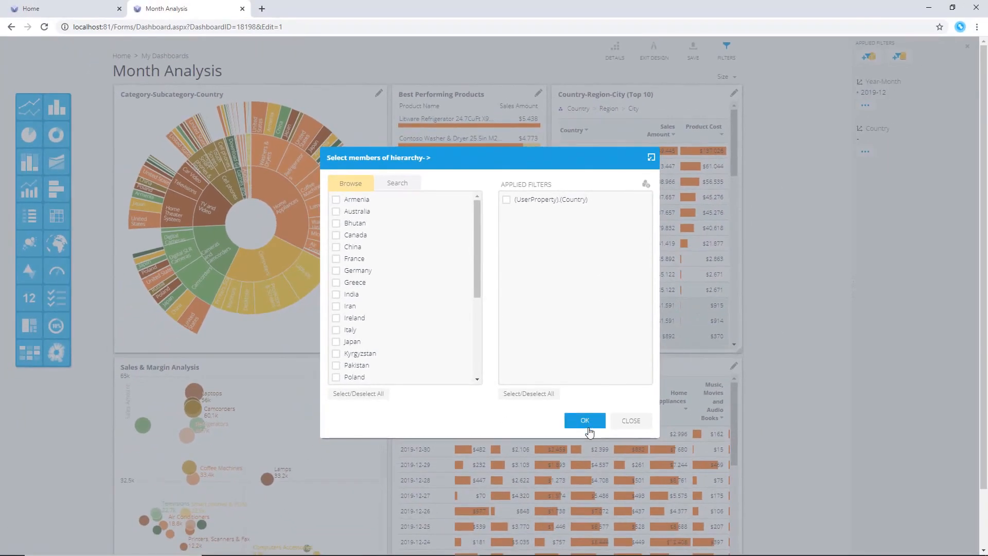
pyautogui.click(622, 478)
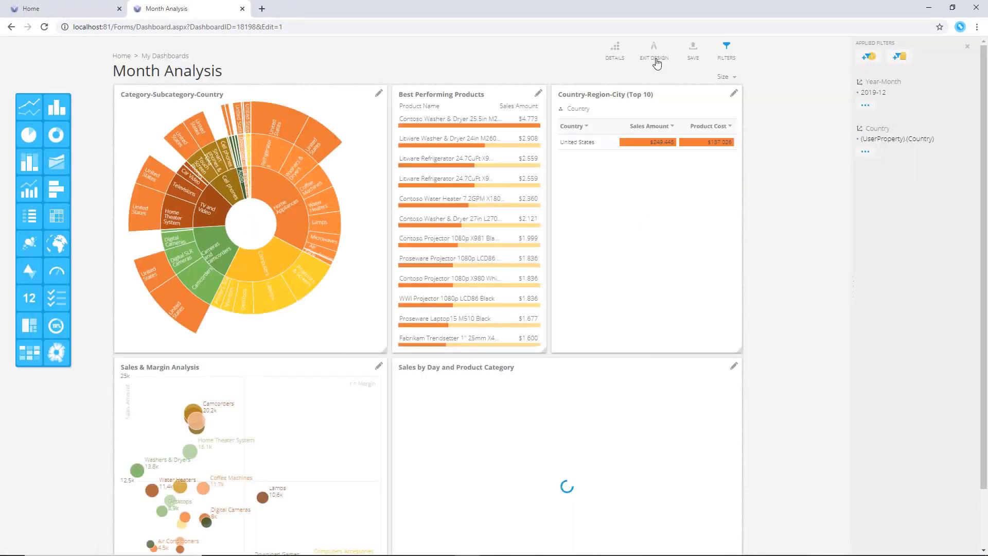
# Save the dashboard and exit design mode
pyautogui.click(687, 66)
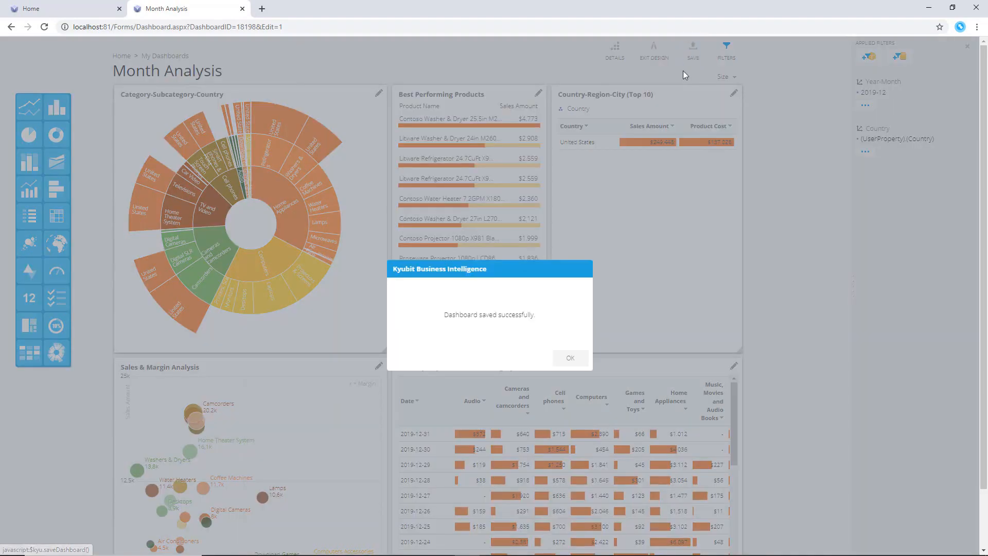
pyautogui.click(570, 358)
pyautogui.click(647, 56)
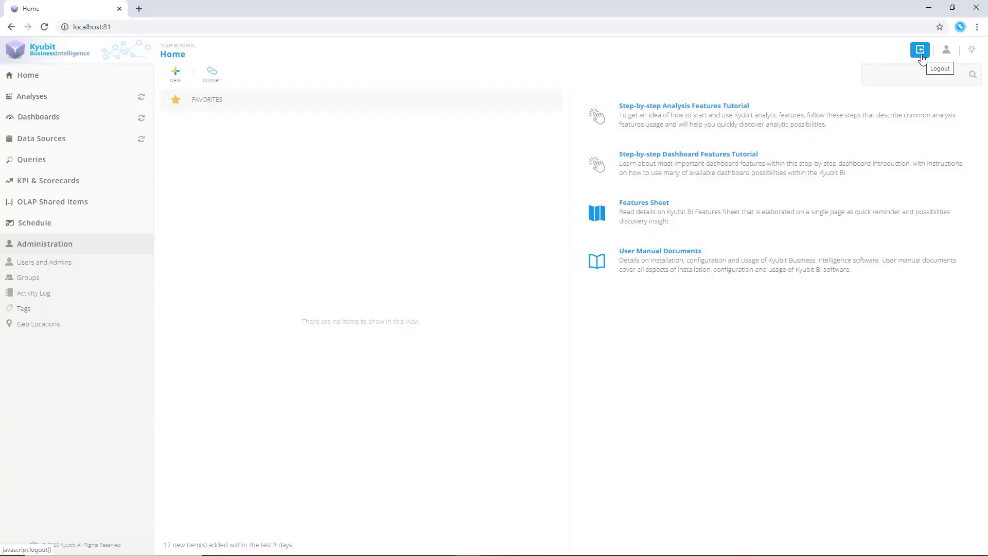
# Log out and sign in as the creator user with the account password to view the dashboard
pyautogui.click(920, 49)
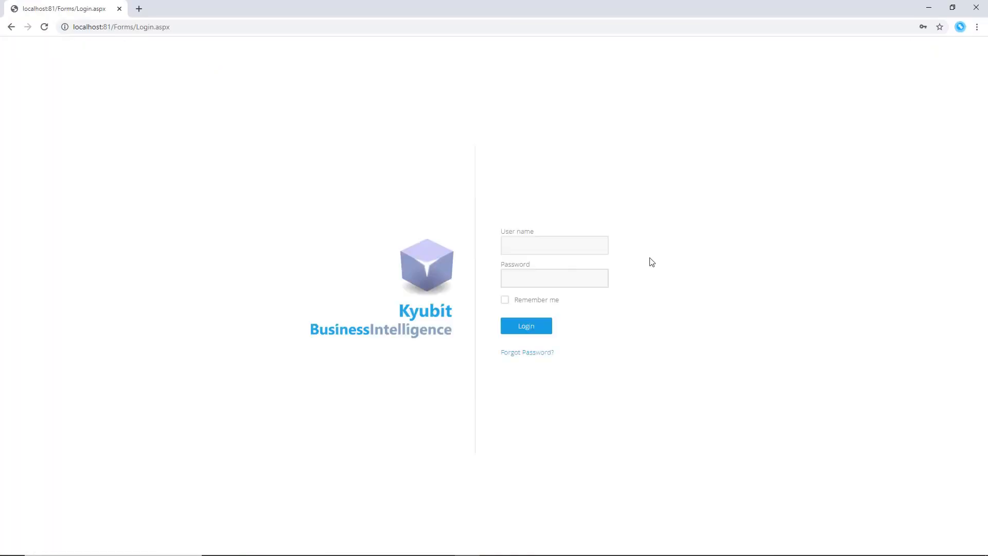
pyautogui.click(578, 248)
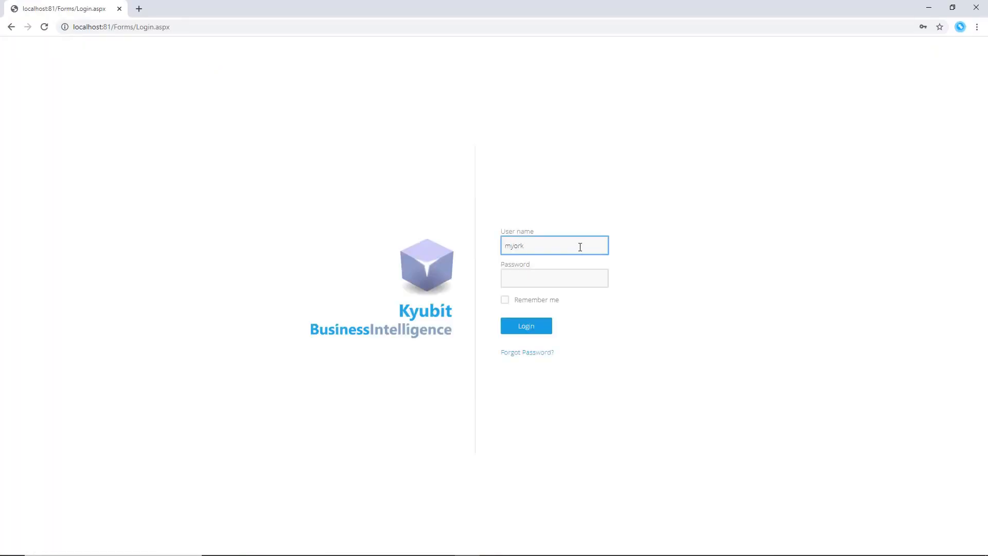
pyautogui.press('Tab')
pyautogui.write('••••••••')
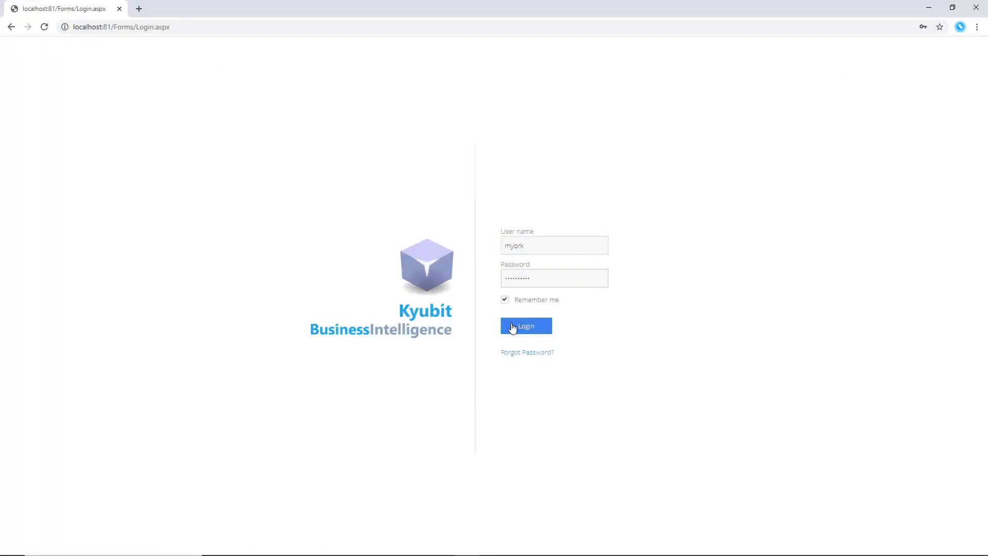
pyautogui.click(514, 326)
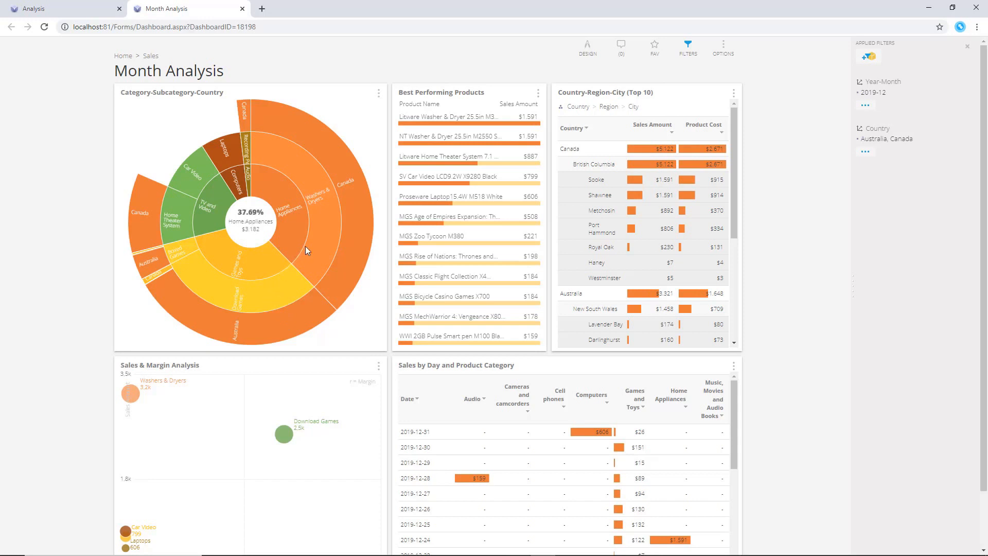
pyautogui.scroll(-1, 308, 253)
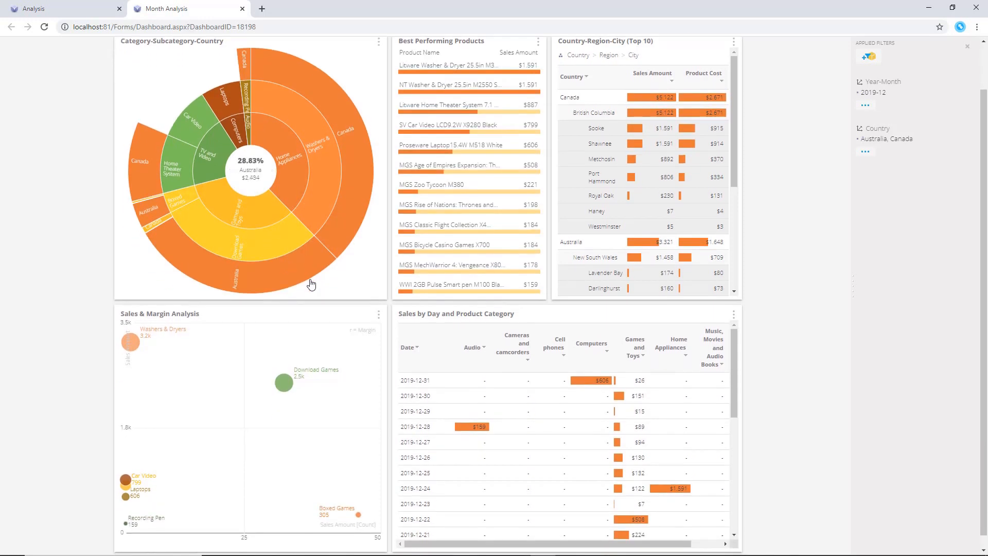
pyautogui.moveTo(285, 391)
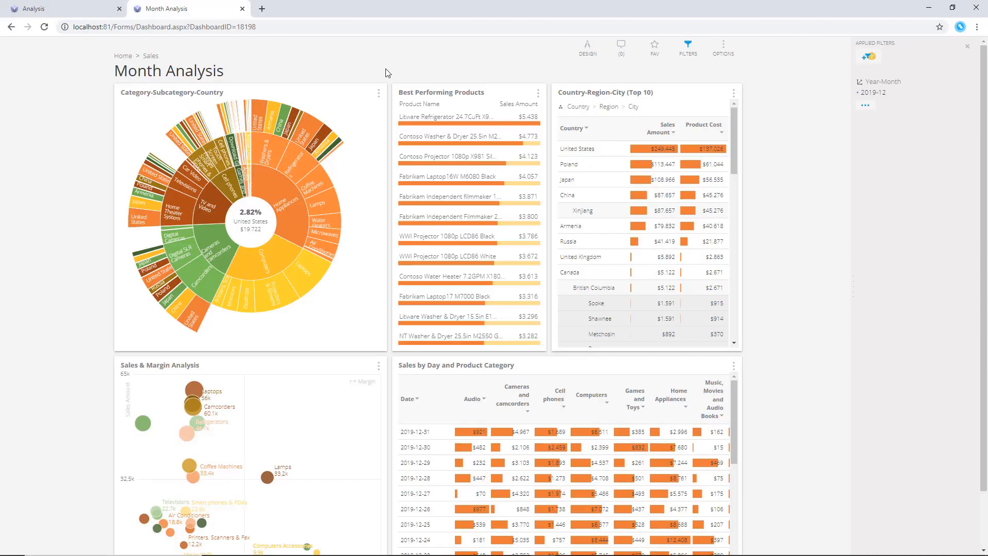
# Continue analysis of the Category-Subcategory-Country dashboard chart in a new analysis tab
pyautogui.click(379, 94)
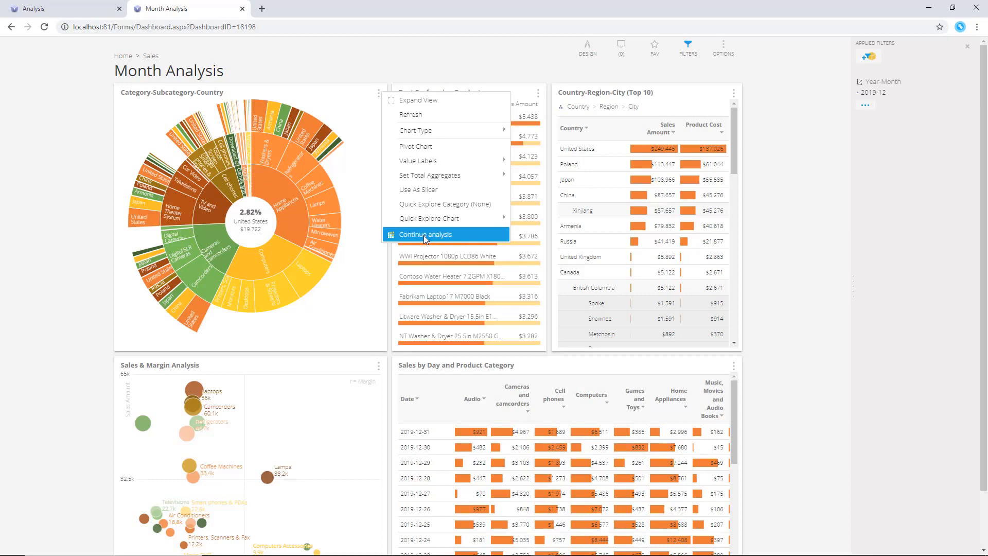
pyautogui.click(380, 367)
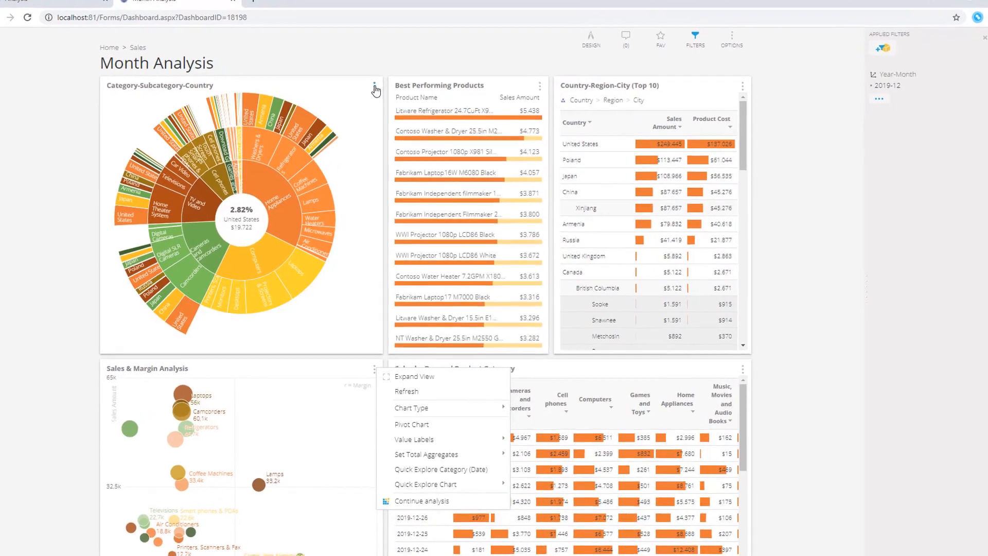
pyautogui.click(375, 87)
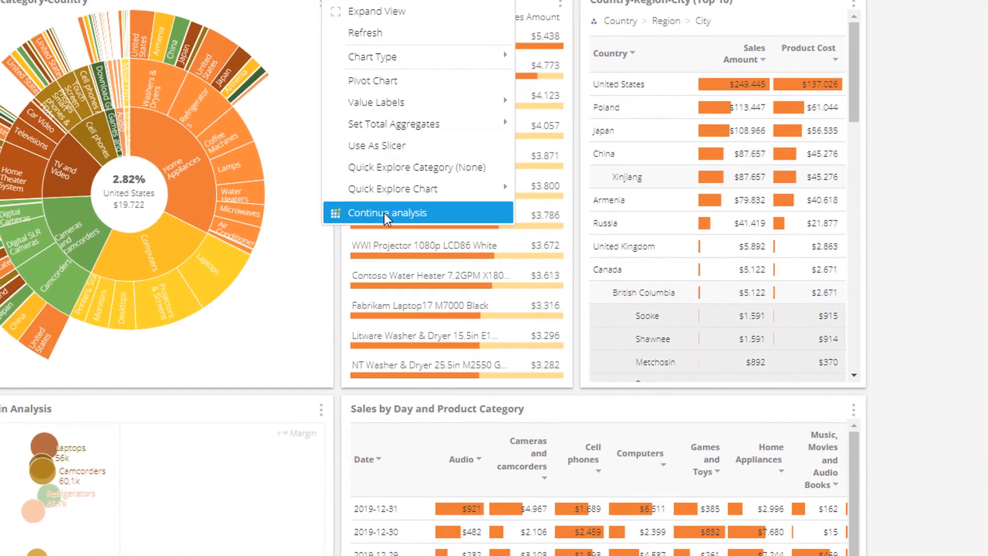
pyautogui.click(385, 213)
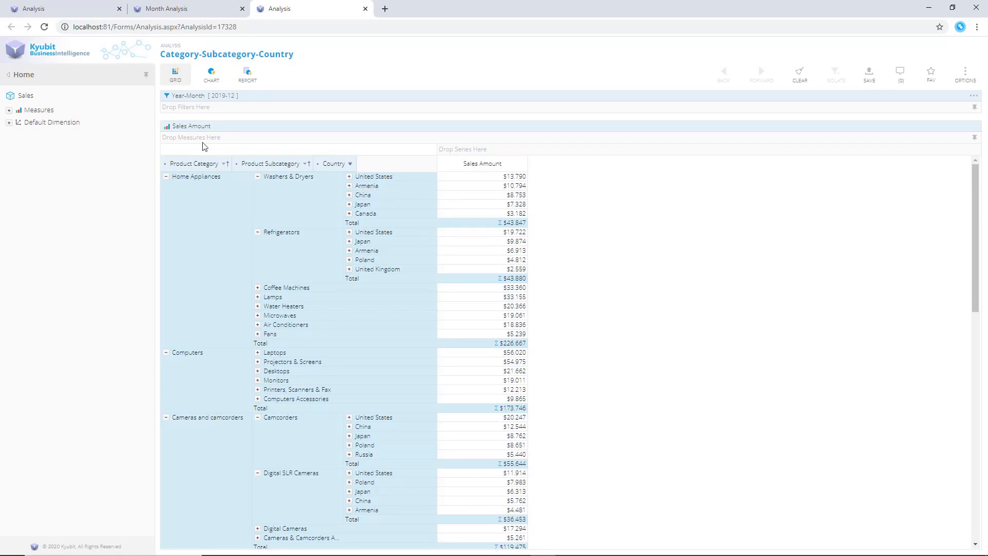
# Add Customer Type as grid columns and City as a row level after Country
pyautogui.click(8, 123)
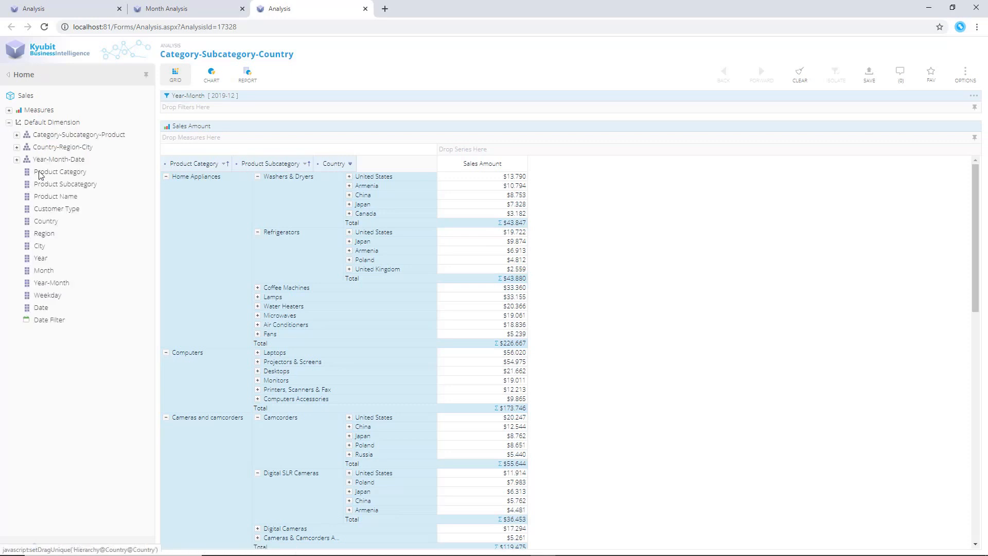
pyautogui.moveTo(56, 209); pyautogui.dragTo(639, 160)
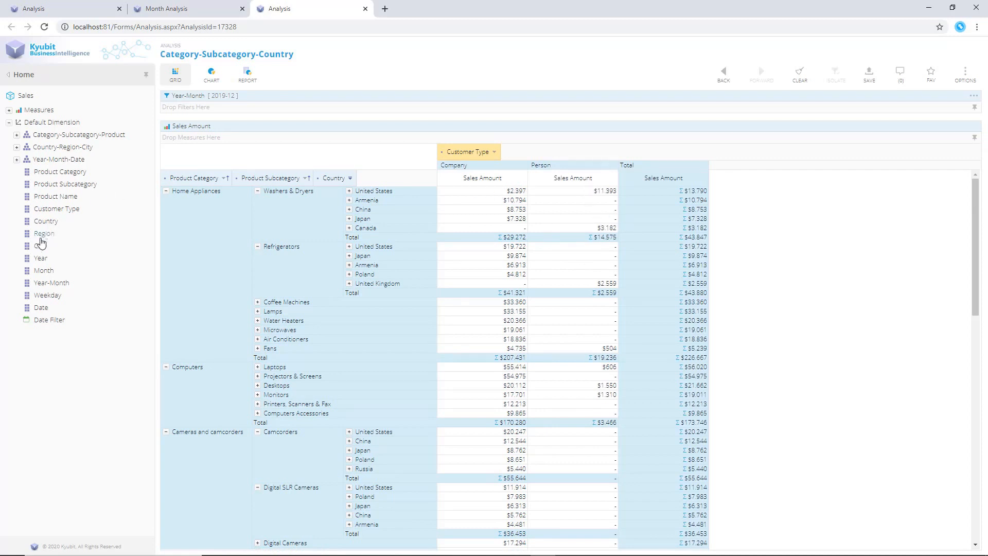
pyautogui.moveTo(40, 246); pyautogui.dragTo(412, 183)
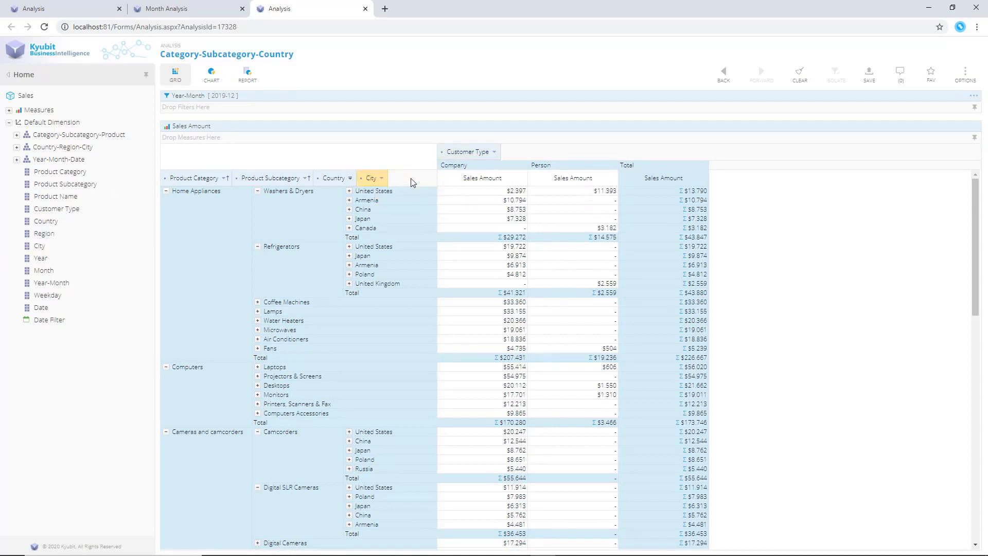
# Expand Japan's cities under Refrigerators and add the Margin measure to the grid
pyautogui.click(349, 256)
pyautogui.click(9, 110)
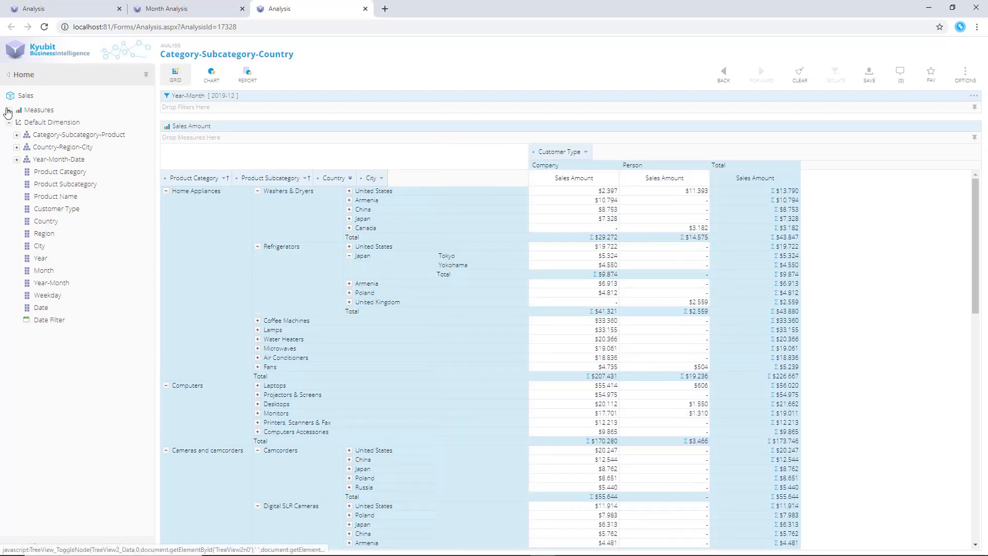
pyautogui.moveTo(45, 147); pyautogui.dragTo(338, 138)
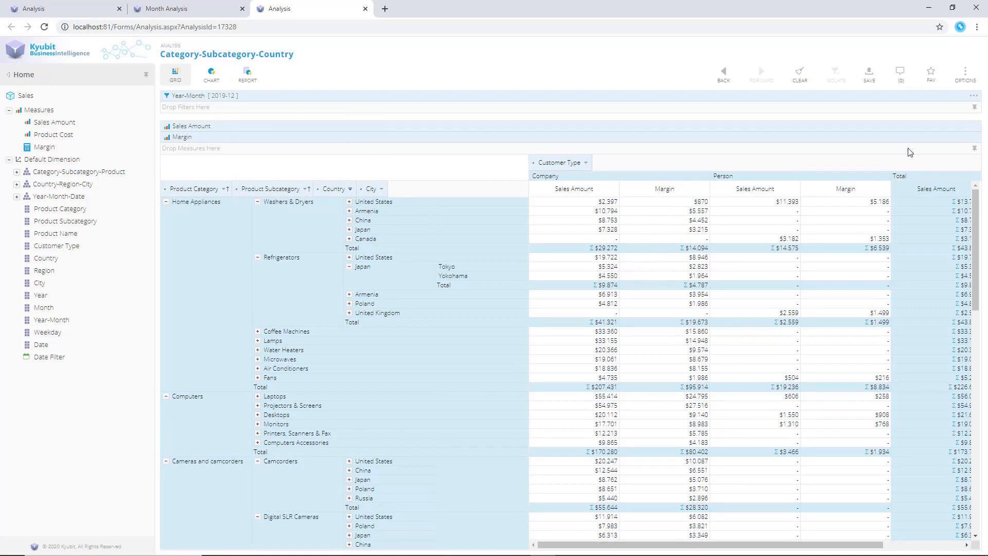
# Open the Analysis Overview analysis from the recently used analyses and switch it to analysis mode
pyautogui.click(965, 80)
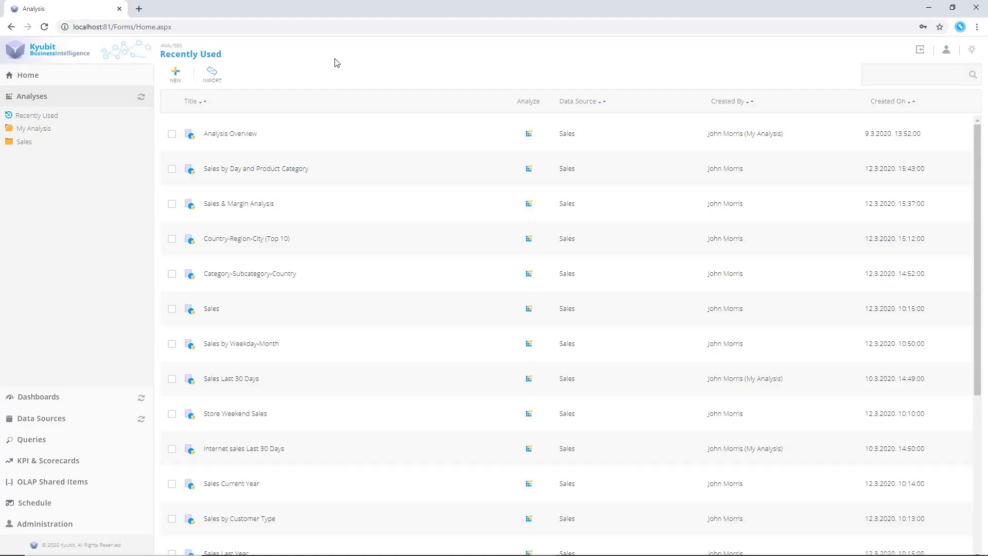
pyautogui.click(237, 135)
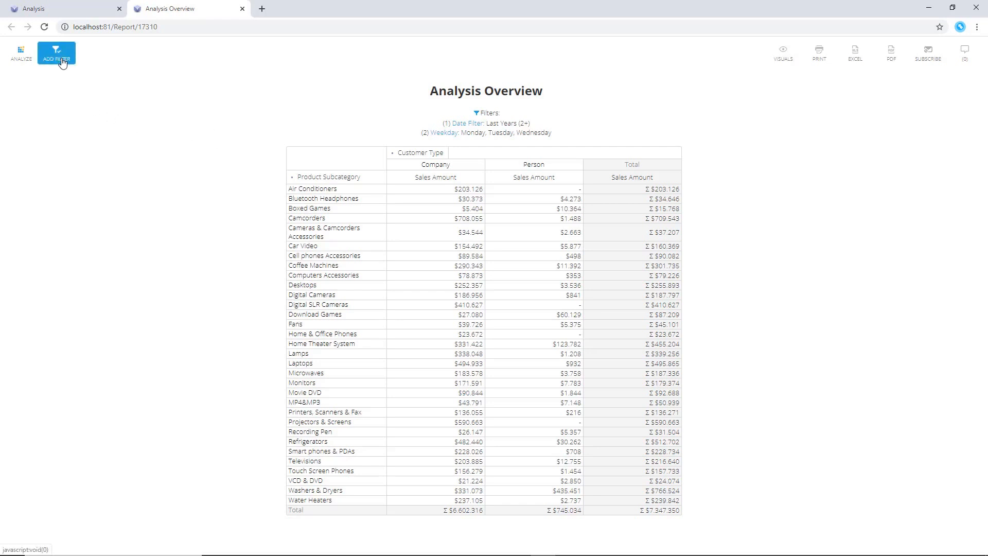
pyautogui.click(28, 67)
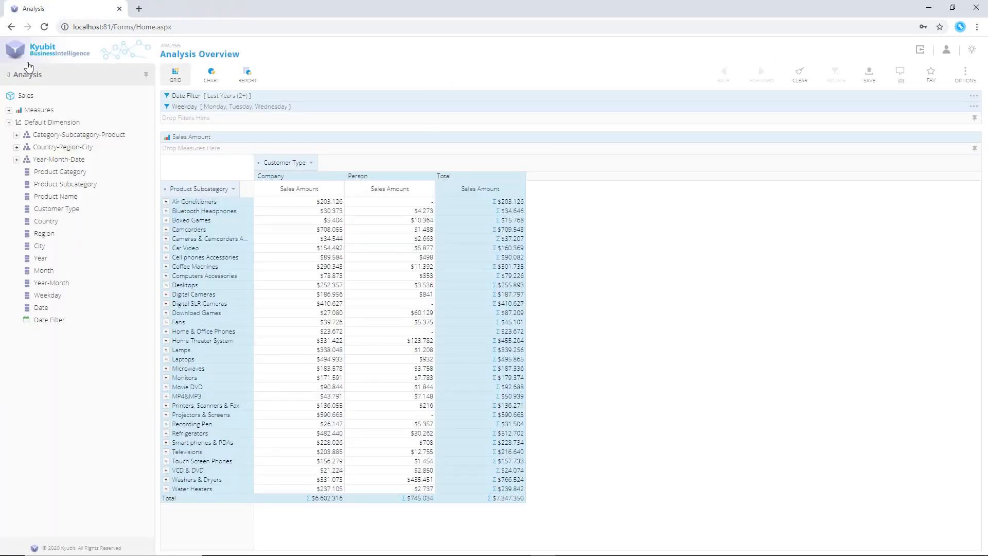
# Set a column KPI on Company Sales Amount: green above 300000, yellow above 100000, higher is better
pyautogui.rightClick(301, 251)
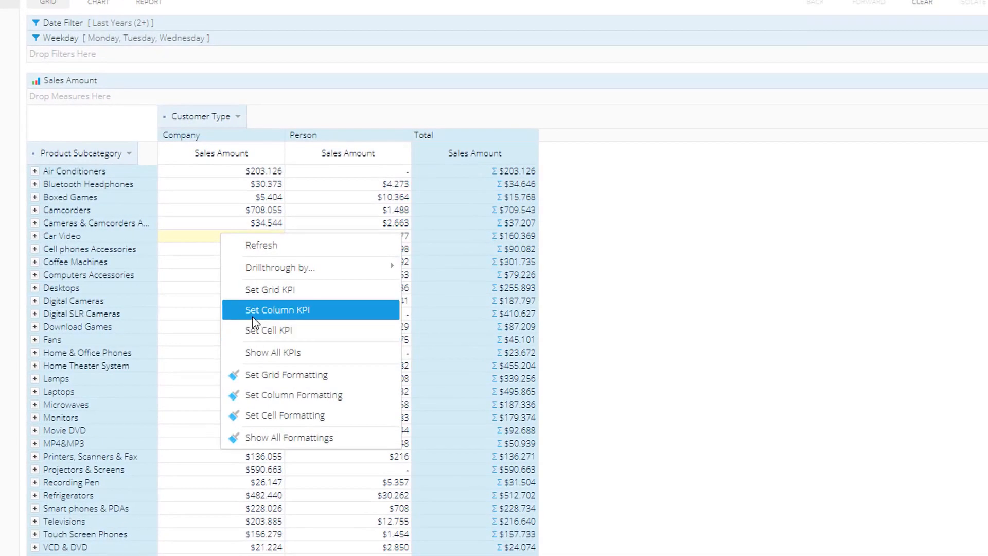
pyautogui.click(252, 316)
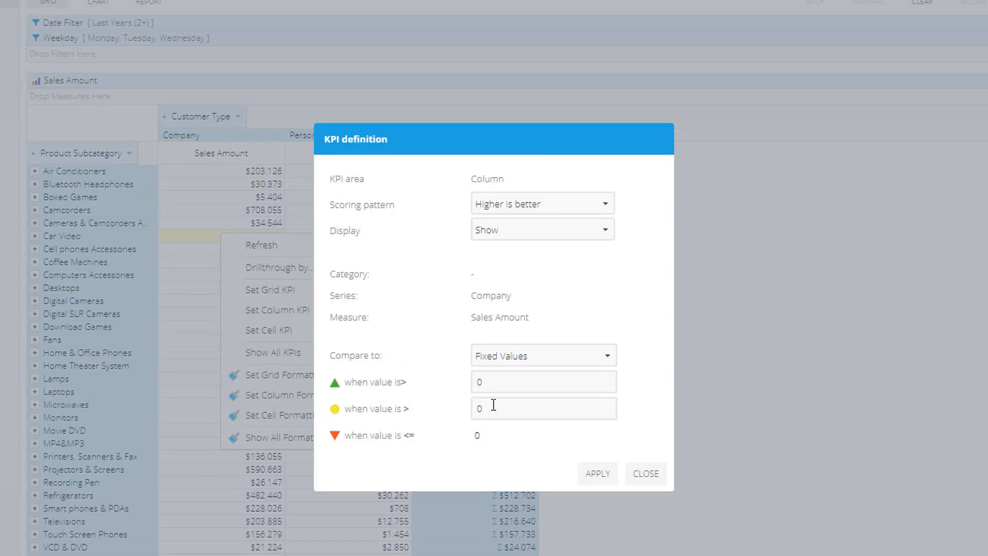
pyautogui.click(497, 384)
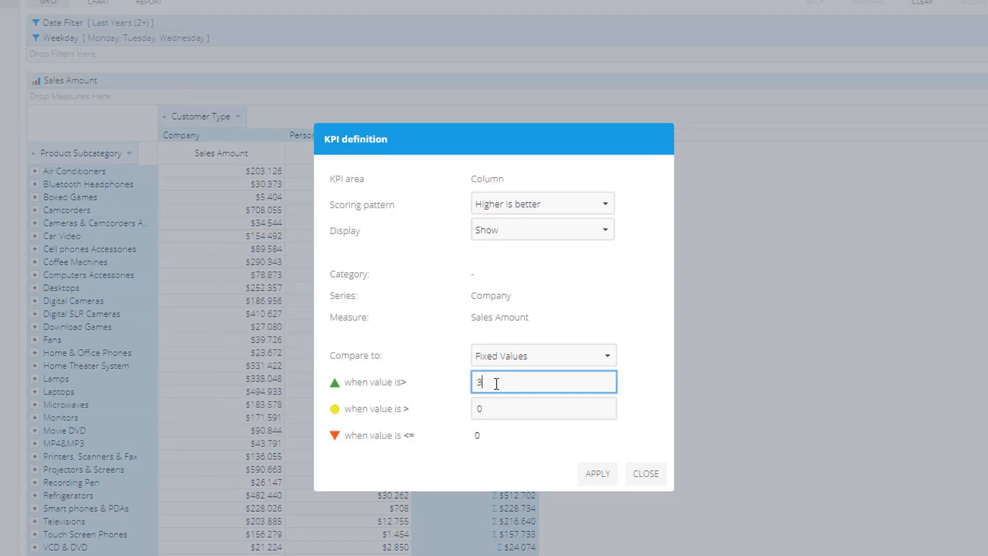
pyautogui.write('00000')
pyautogui.click(494, 409)
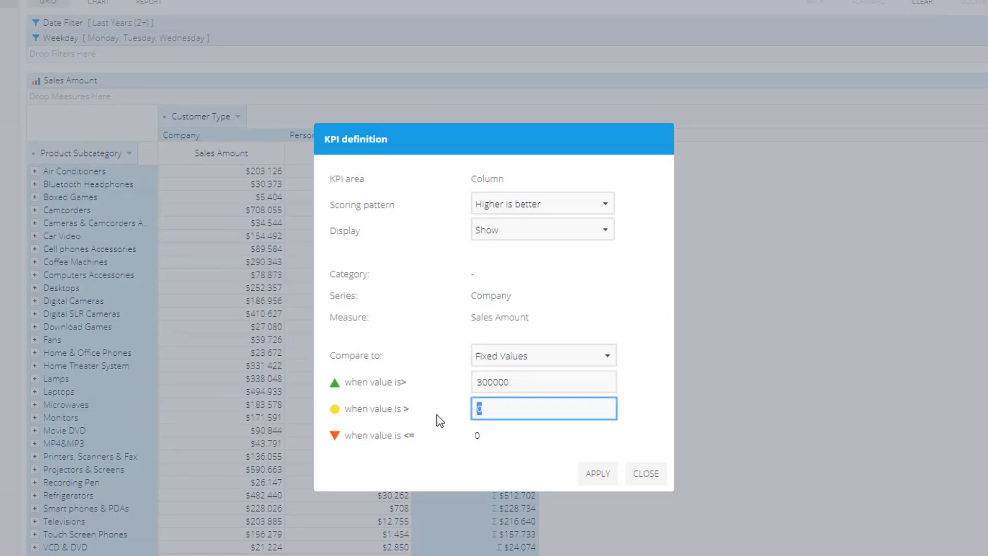
pyautogui.write('100000')
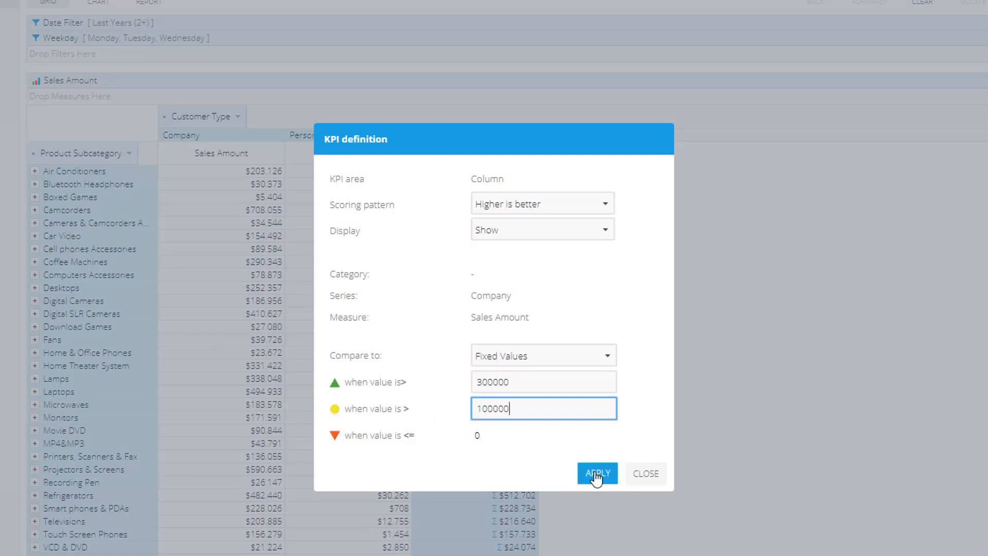
pyautogui.click(597, 477)
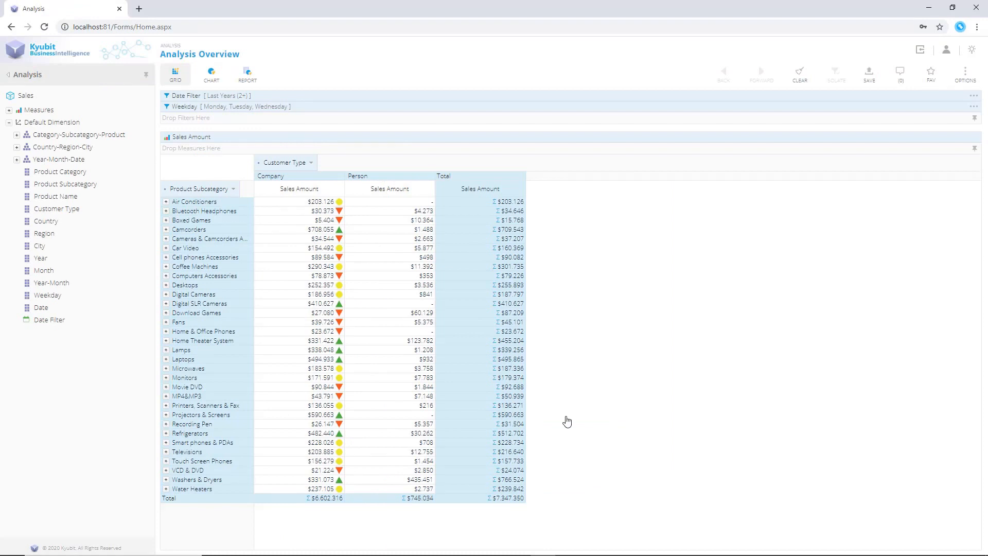
# Set a column KPI on Person Sales Amount: green above 10000, yellow above 1000
pyautogui.rightClick(419, 359)
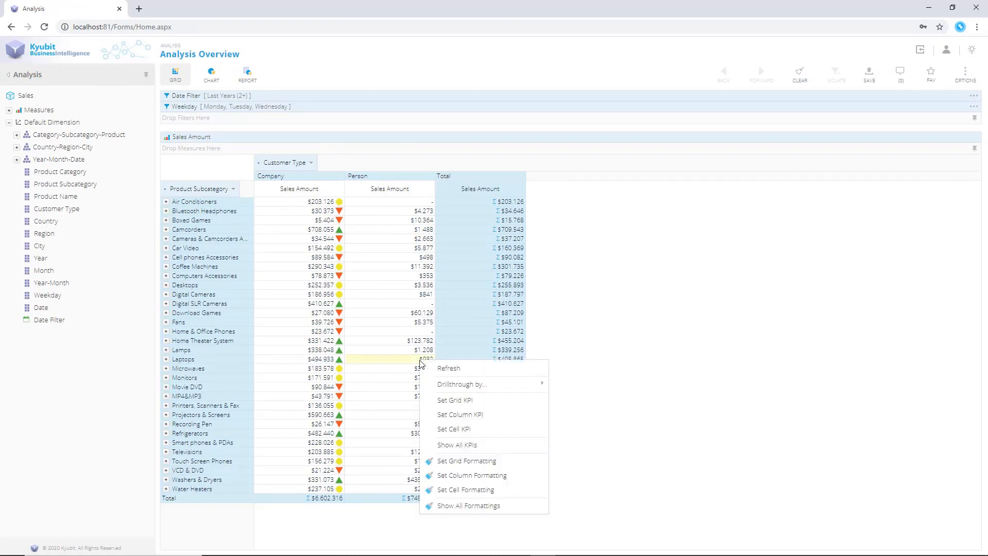
pyautogui.click(446, 414)
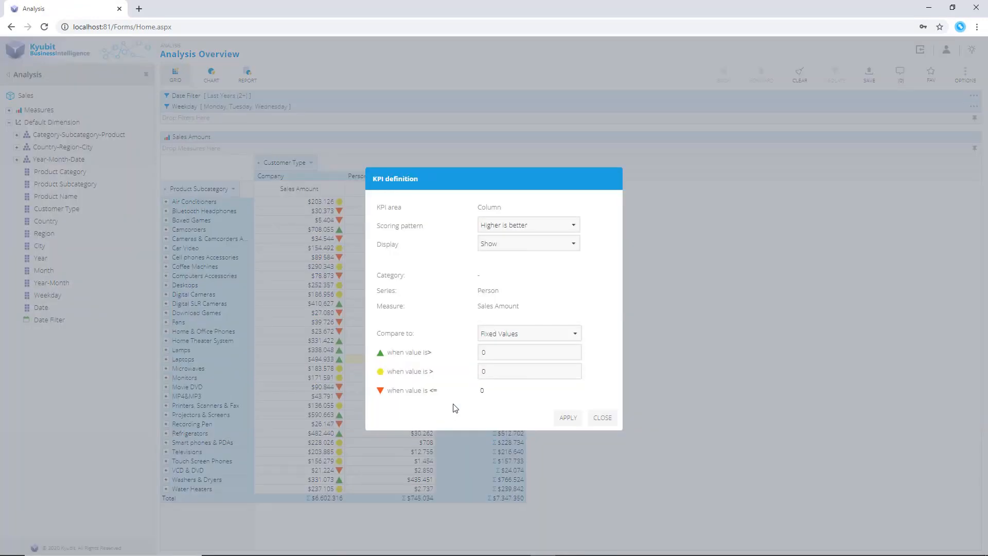
pyautogui.click(478, 352)
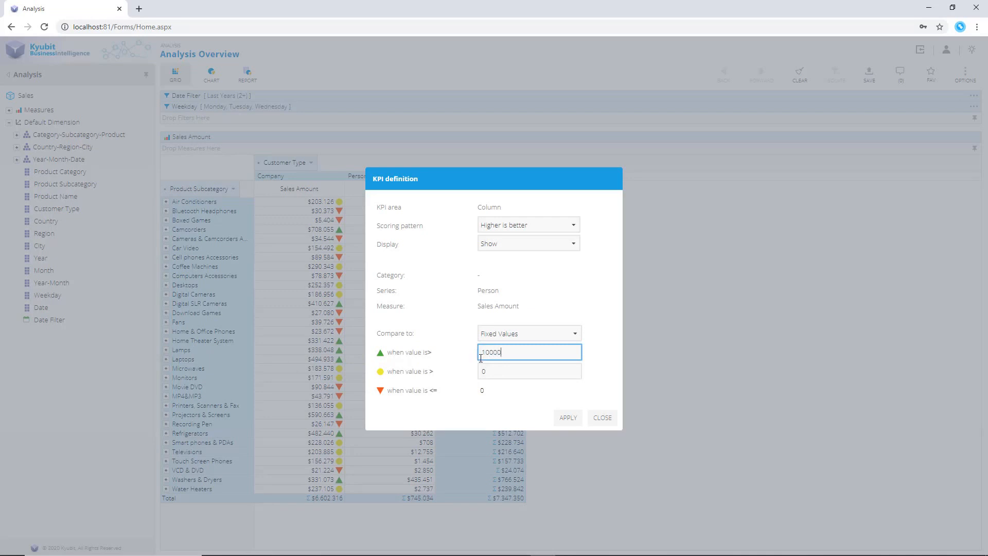
pyautogui.click(482, 371)
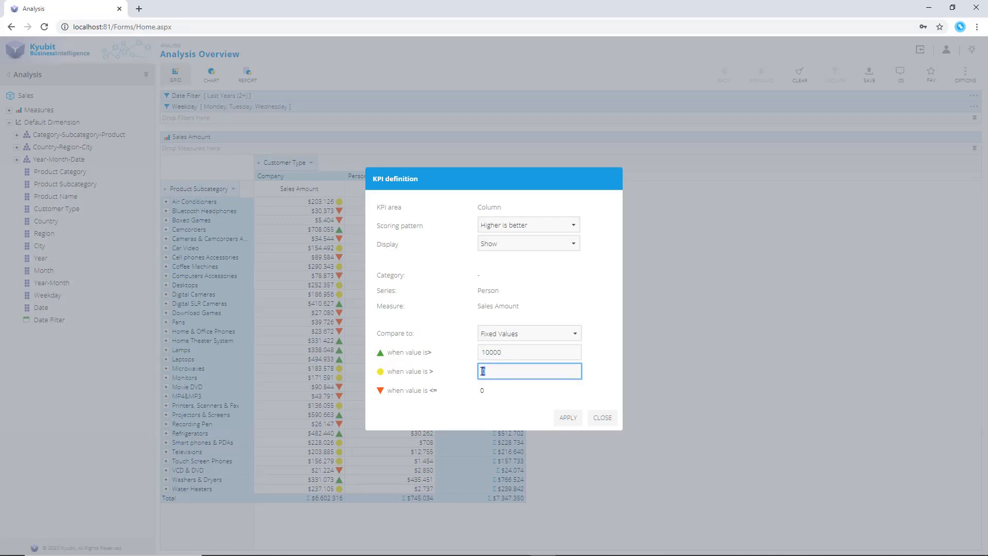
pyautogui.click(578, 422)
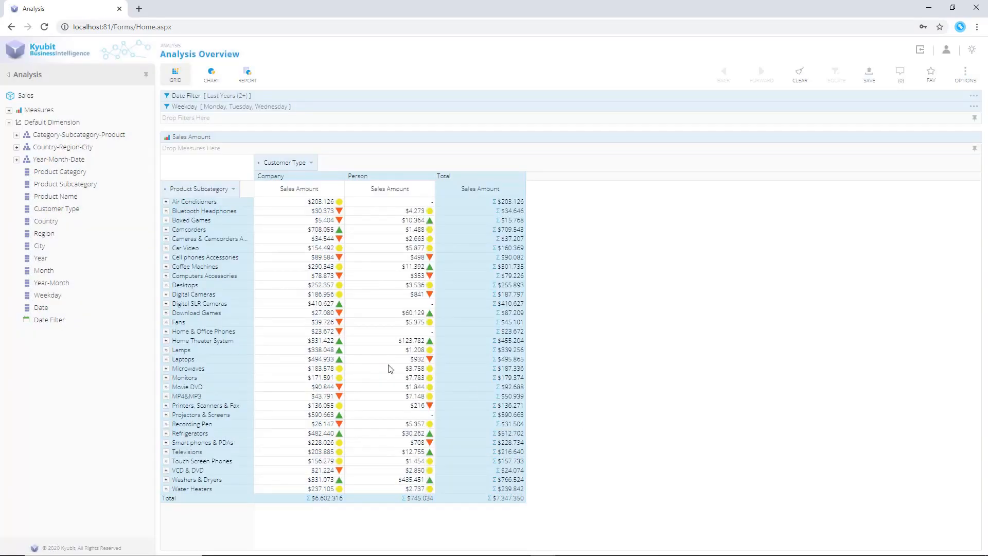
# Format the Company Sales Amount column with background #ffff99 shown when the cell KPI status is 'Success'
pyautogui.rightClick(304, 344)
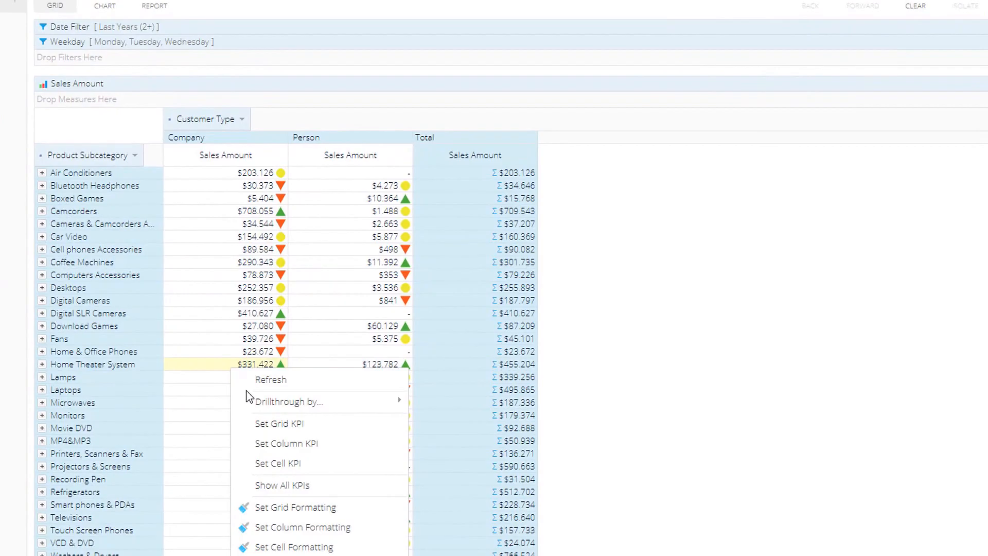
pyautogui.click(296, 527)
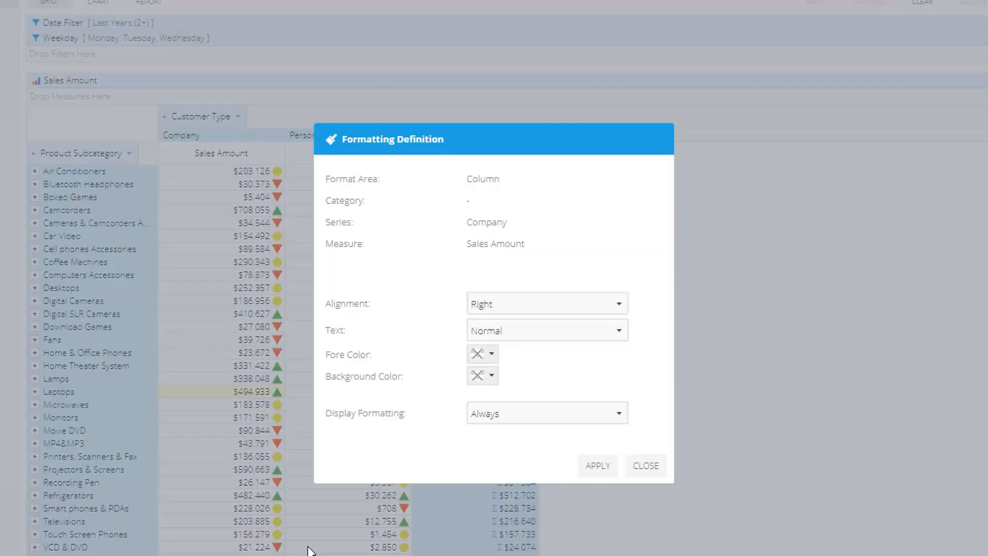
pyautogui.click(491, 376)
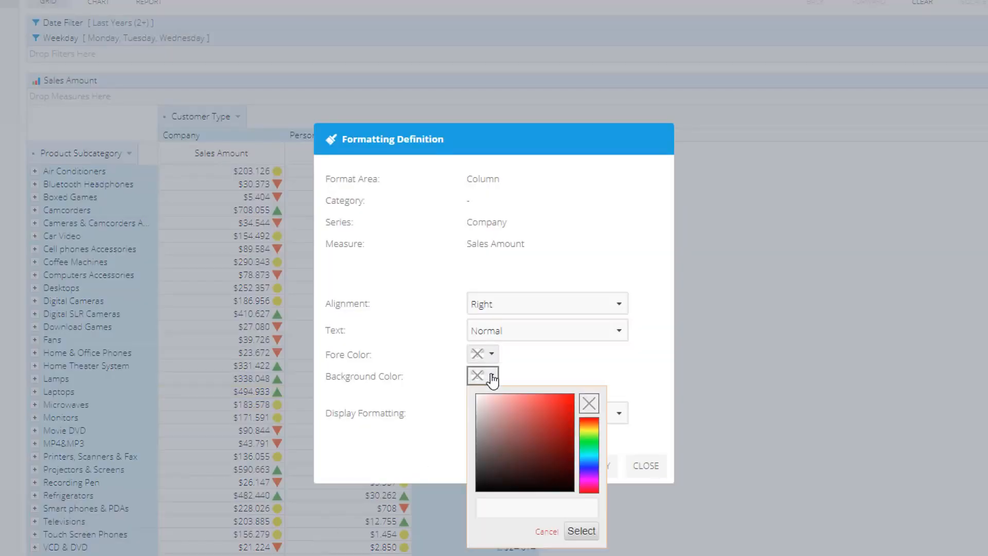
pyautogui.click(507, 509)
pyautogui.write('#ffff99')
pyautogui.click(580, 530)
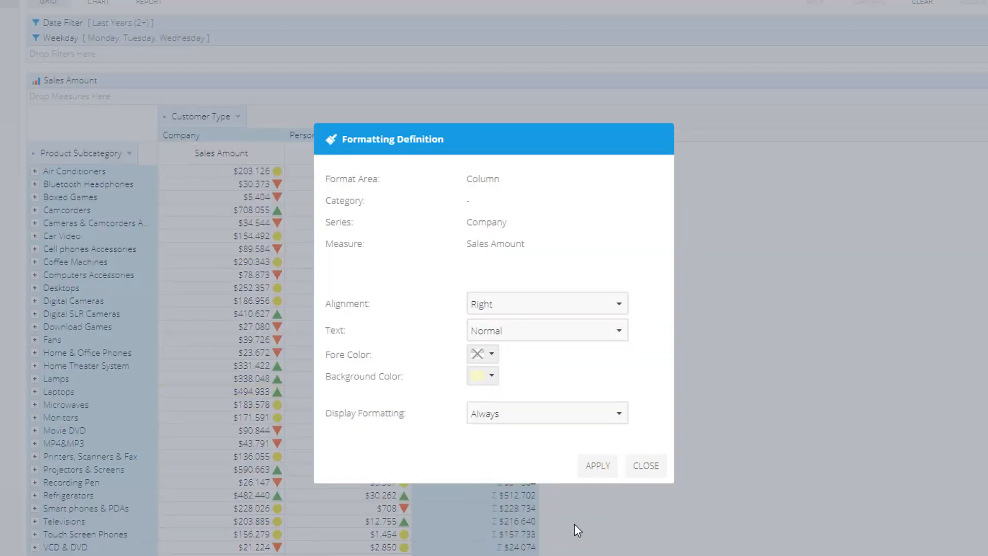
pyautogui.click(575, 417)
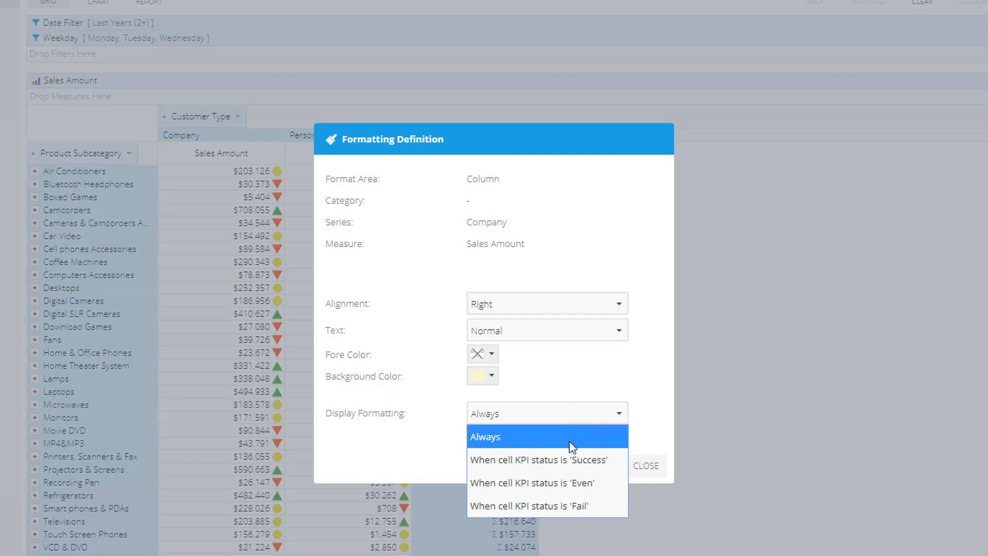
pyautogui.click(575, 459)
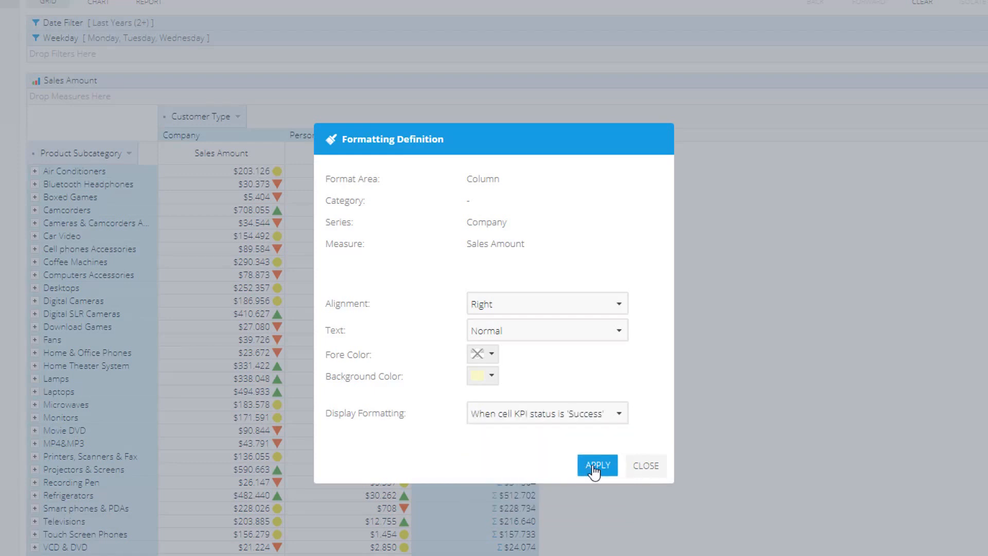
pyautogui.click(592, 466)
# Format the Person Sales Amount column with red bold text shown when the cell KPI status is 'Fail'
pyautogui.rightClick(361, 438)
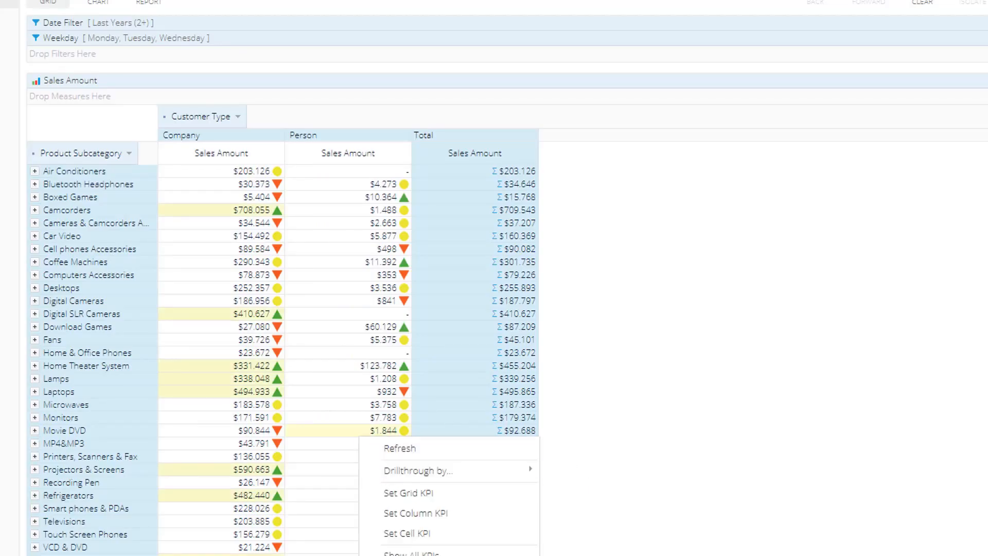
pyautogui.click(476, 552)
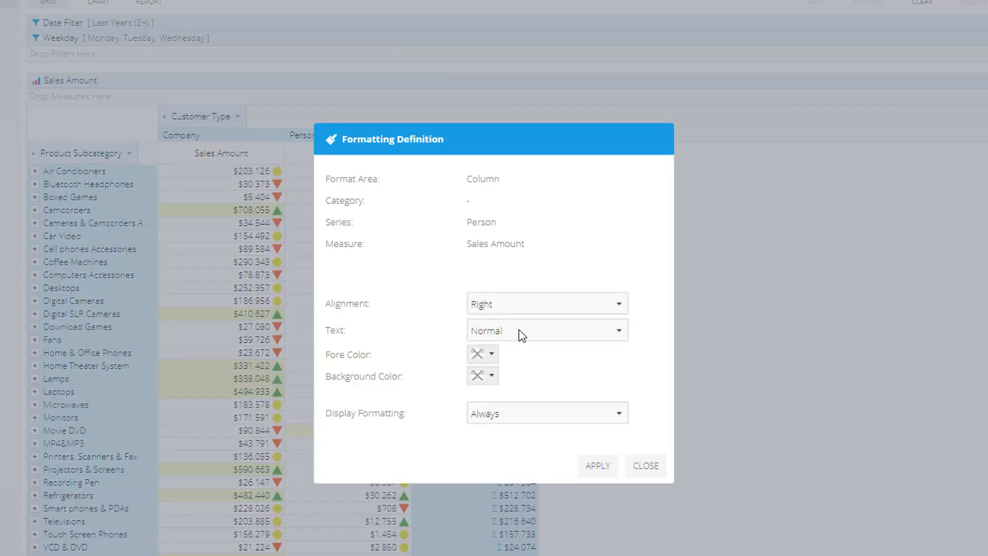
pyautogui.click(492, 354)
pyautogui.click(566, 376)
pyautogui.click(581, 509)
pyautogui.click(504, 415)
pyautogui.click(562, 506)
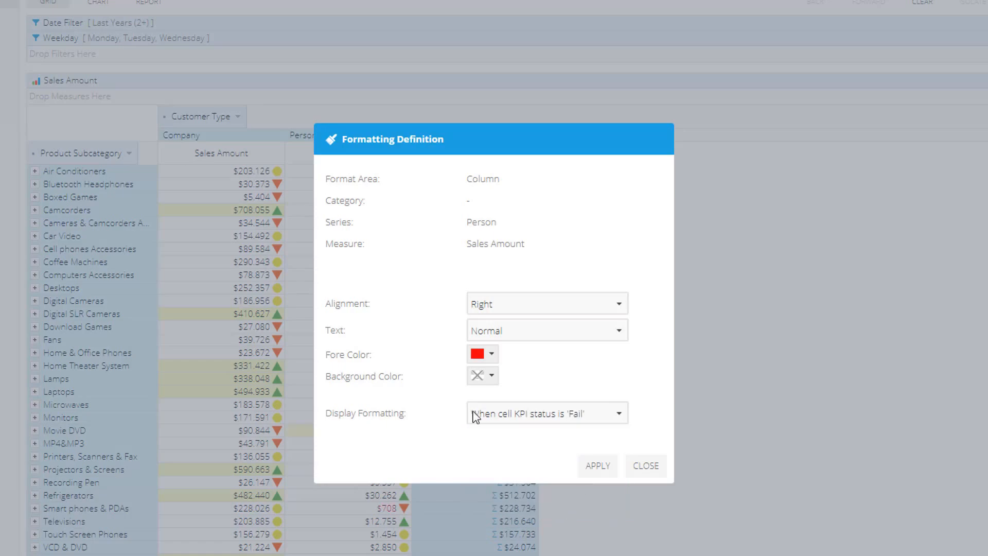
pyautogui.click(498, 324)
pyautogui.click(495, 373)
pyautogui.click(597, 465)
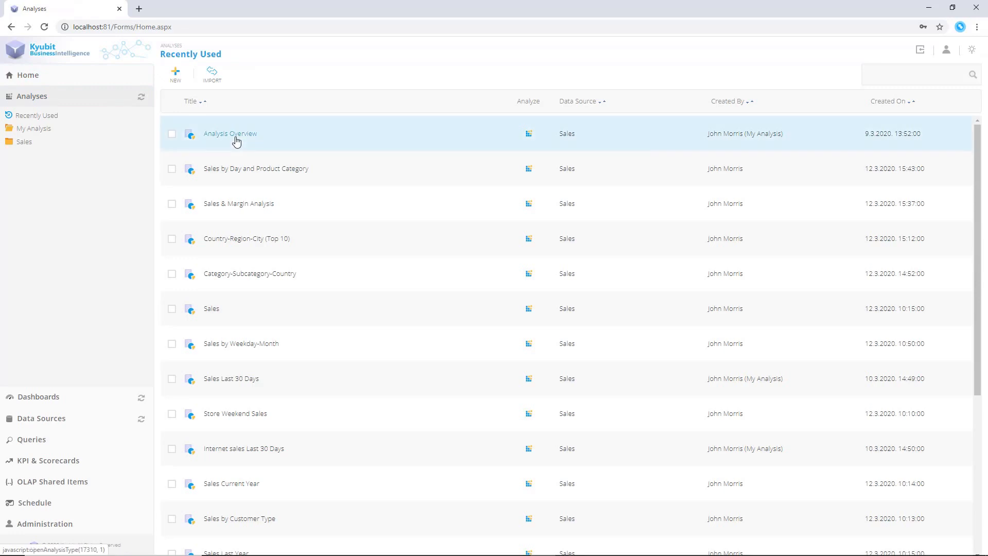
# Open the Analysis Overview as a report and set its value bars to Compare Totals
pyautogui.click(236, 139)
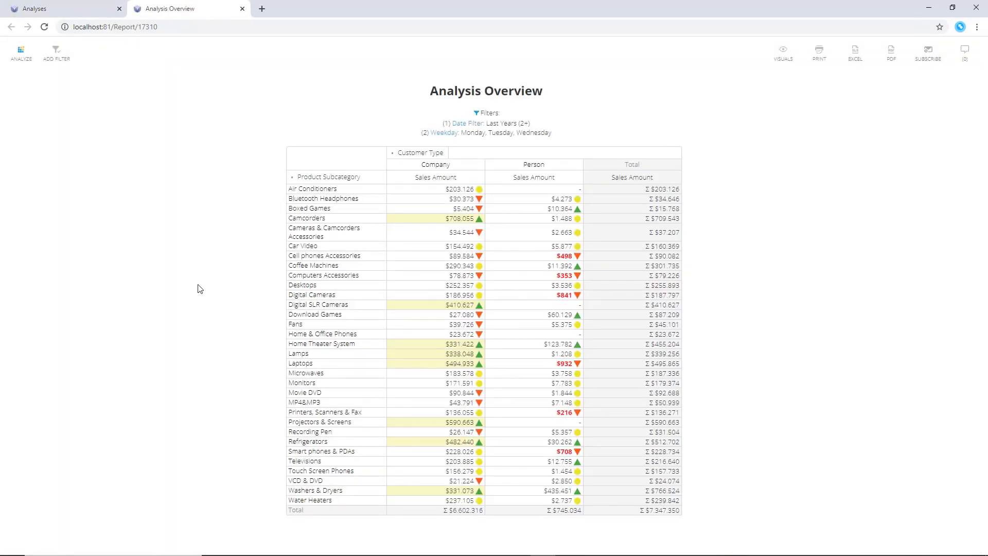
pyautogui.click(783, 51)
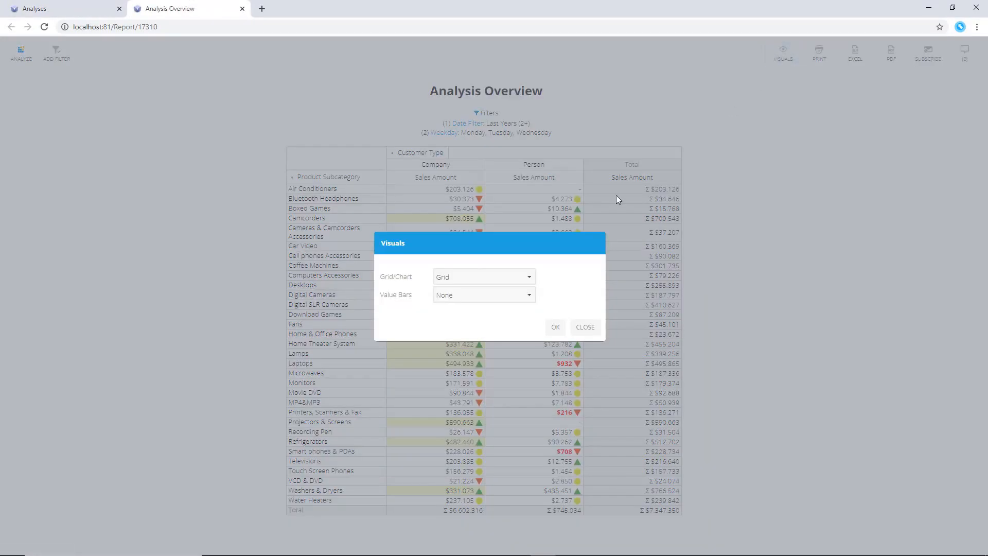
pyautogui.click(508, 279)
pyautogui.click(508, 278)
pyautogui.click(508, 294)
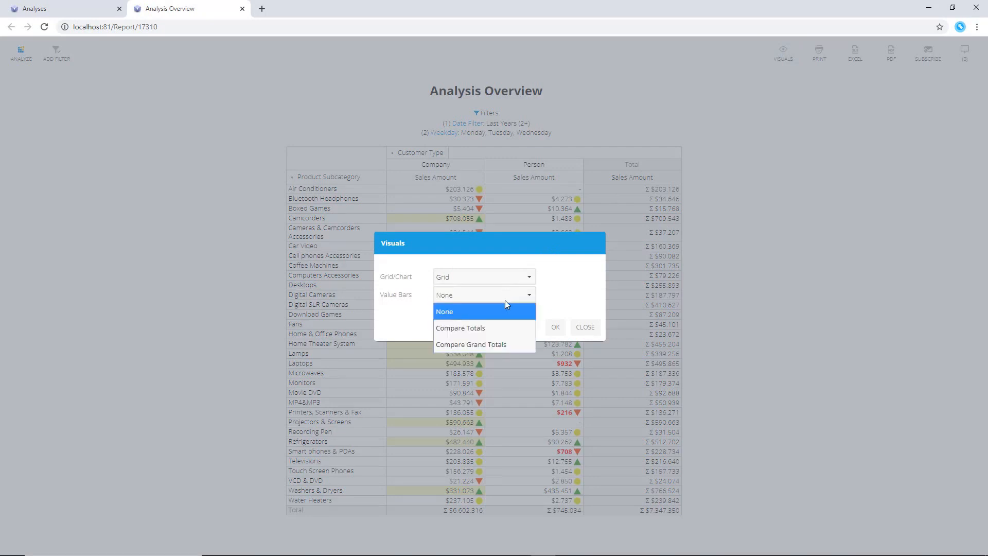
pyautogui.click(498, 328)
pyautogui.click(556, 327)
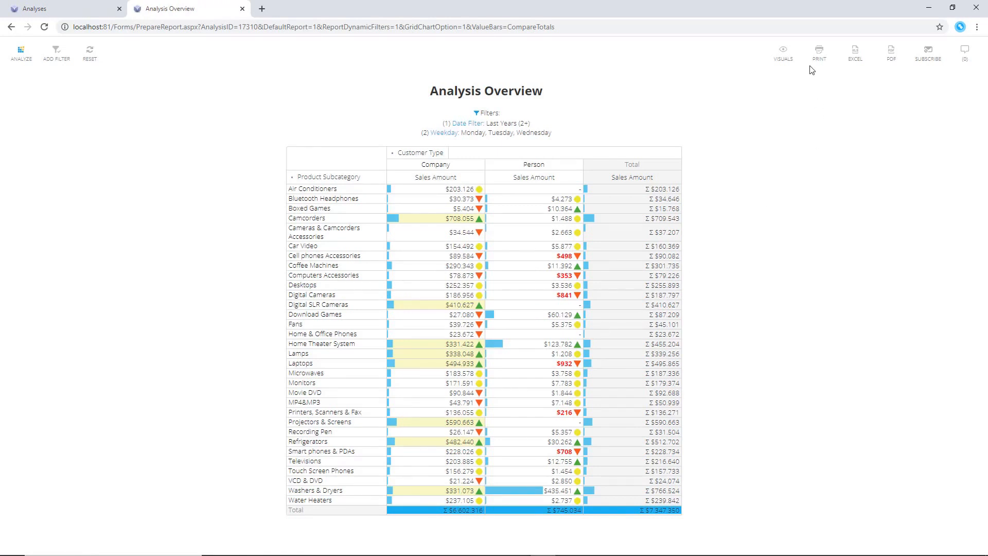
# Switch the report's visual layout to Grid over Chart
pyautogui.click(783, 52)
pyautogui.click(498, 279)
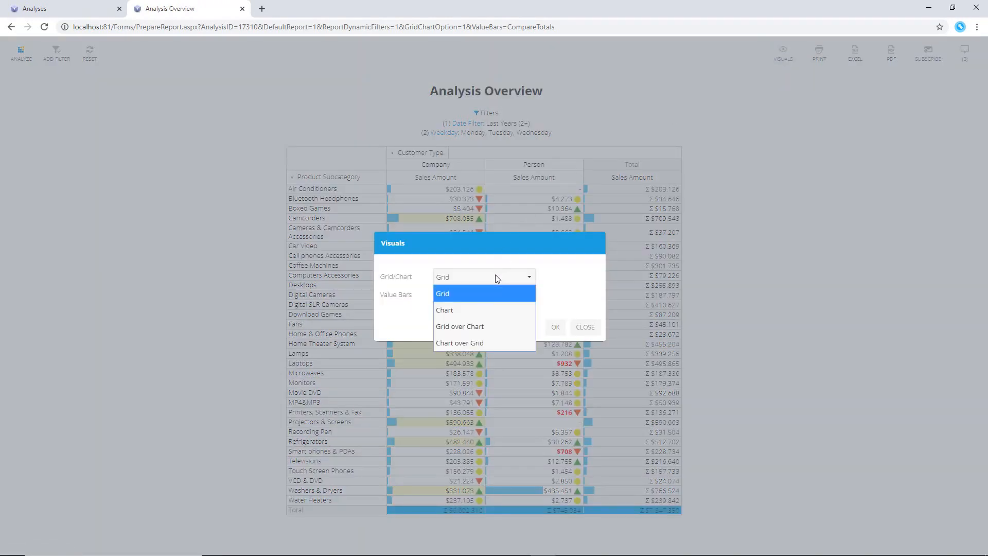
pyautogui.click(490, 323)
pyautogui.click(555, 328)
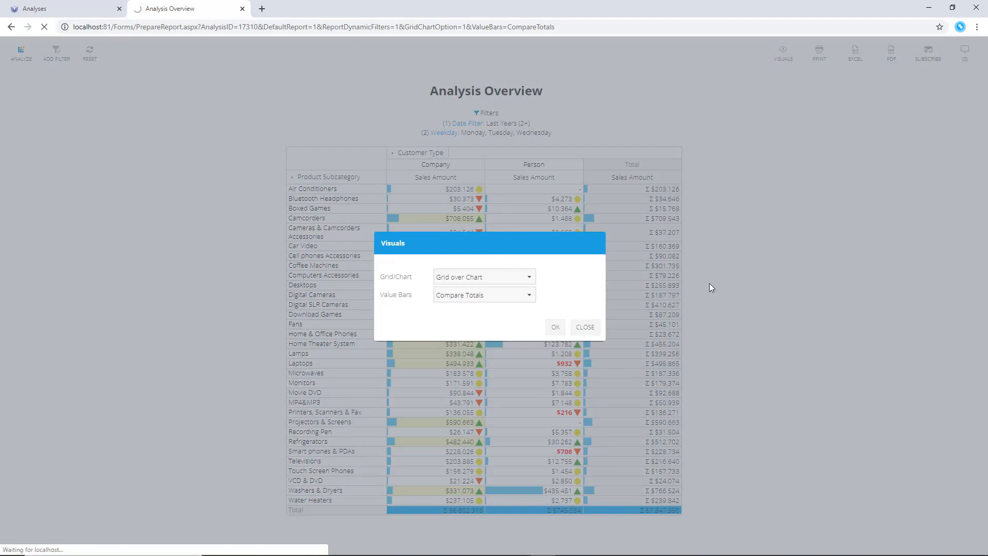
pyautogui.scroll(-1, 720, 289)
pyautogui.scroll(-5, 719, 289)
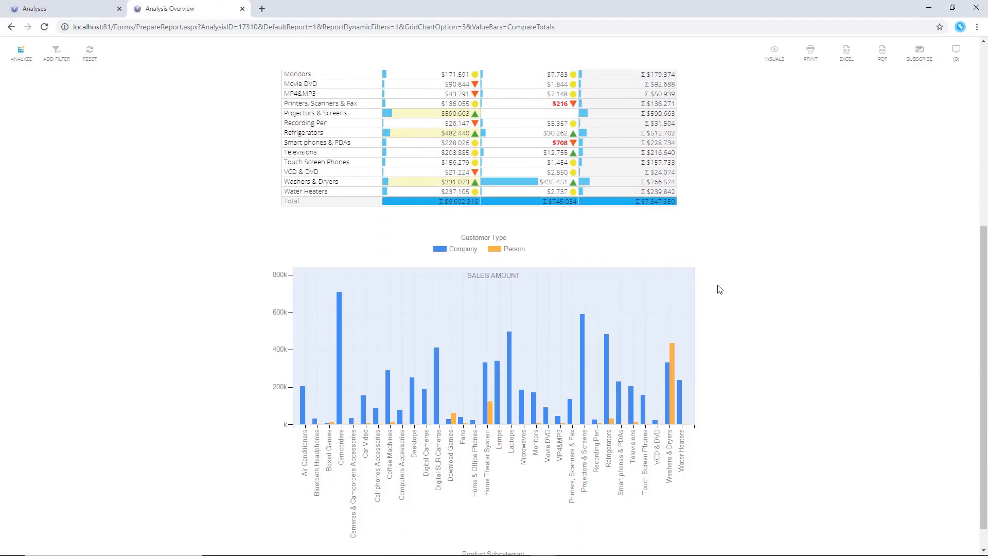
pyautogui.moveTo(983, 307); pyautogui.dragTo(983, 125)
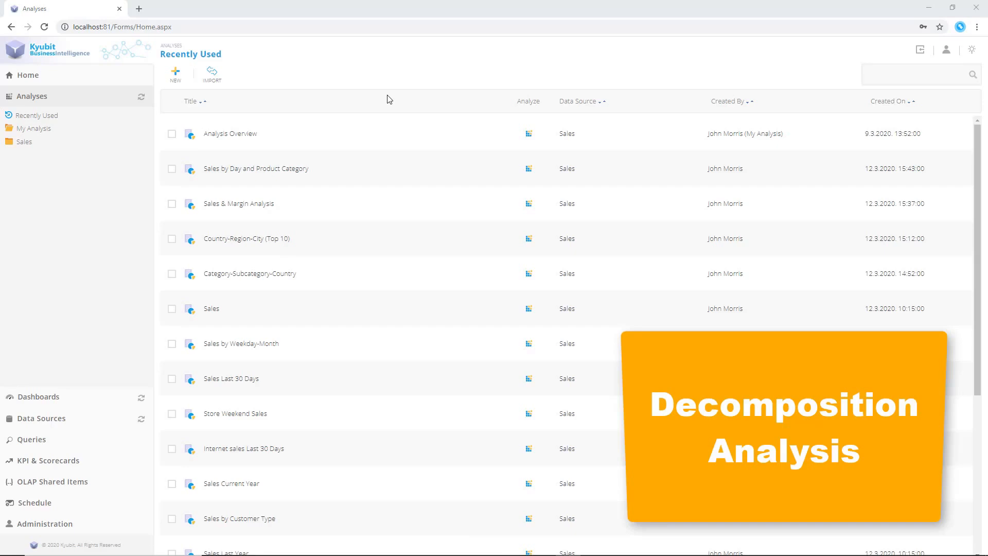
# Start a new decomposition analysis on the Sales model with Sales Amount as the measure
pyautogui.click(187, 78)
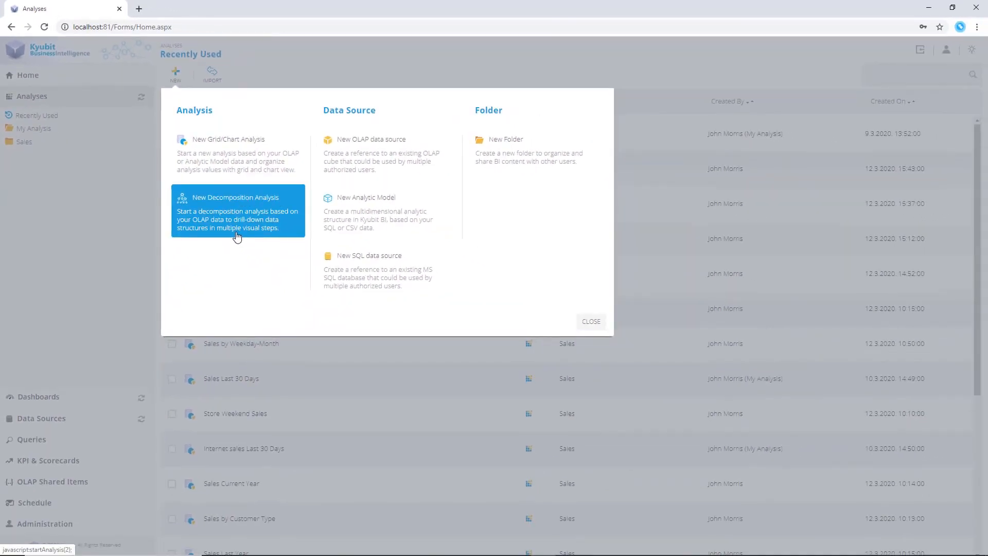
pyautogui.click(237, 236)
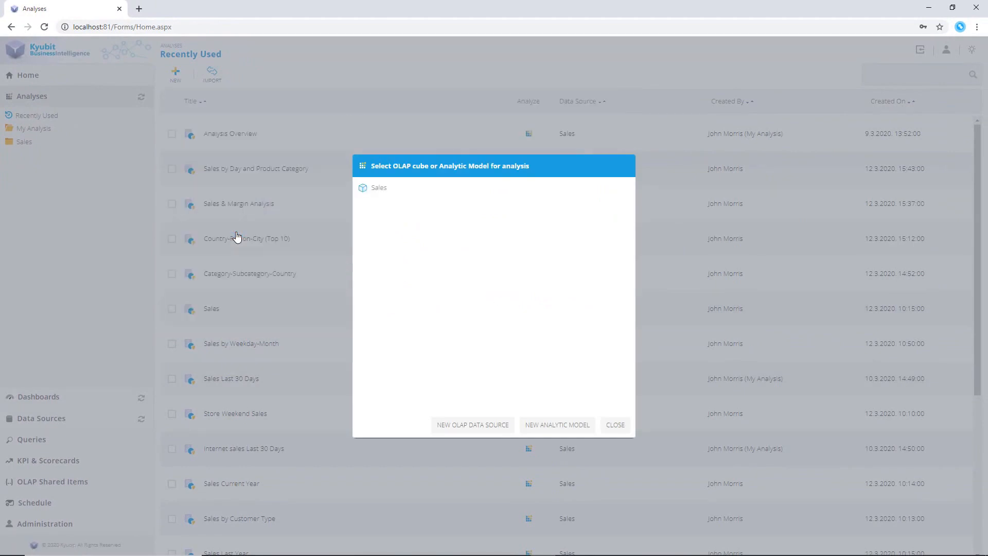
pyautogui.click(374, 189)
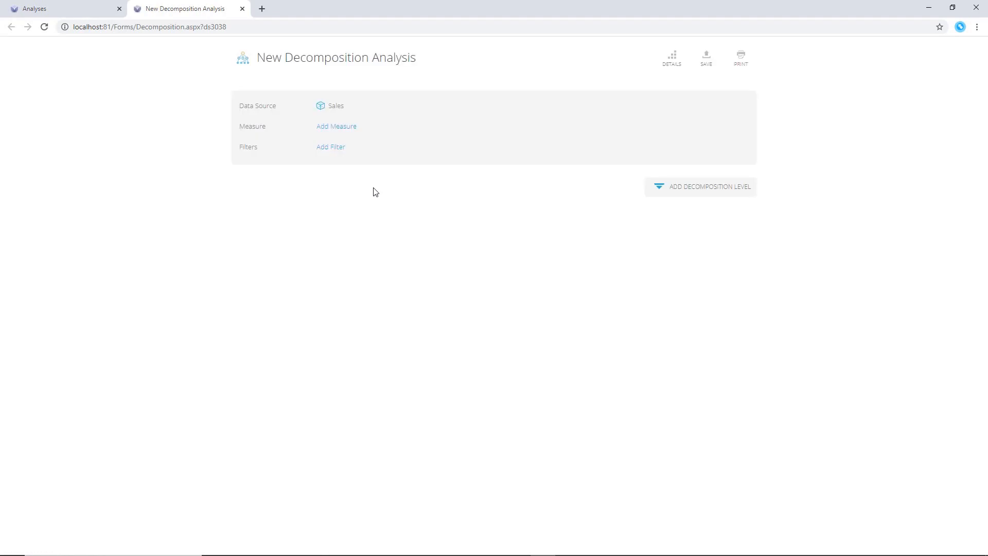
pyautogui.click(349, 126)
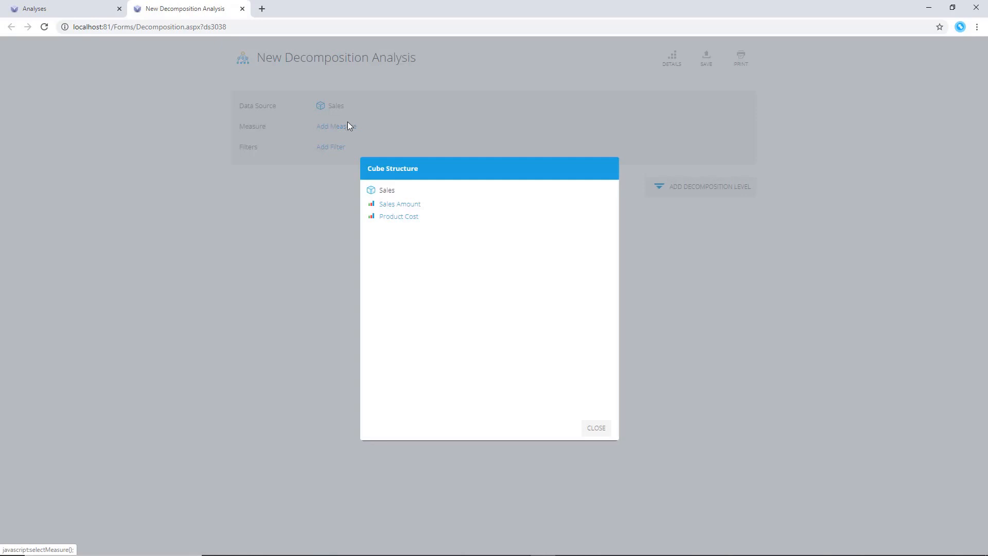
pyautogui.click(400, 205)
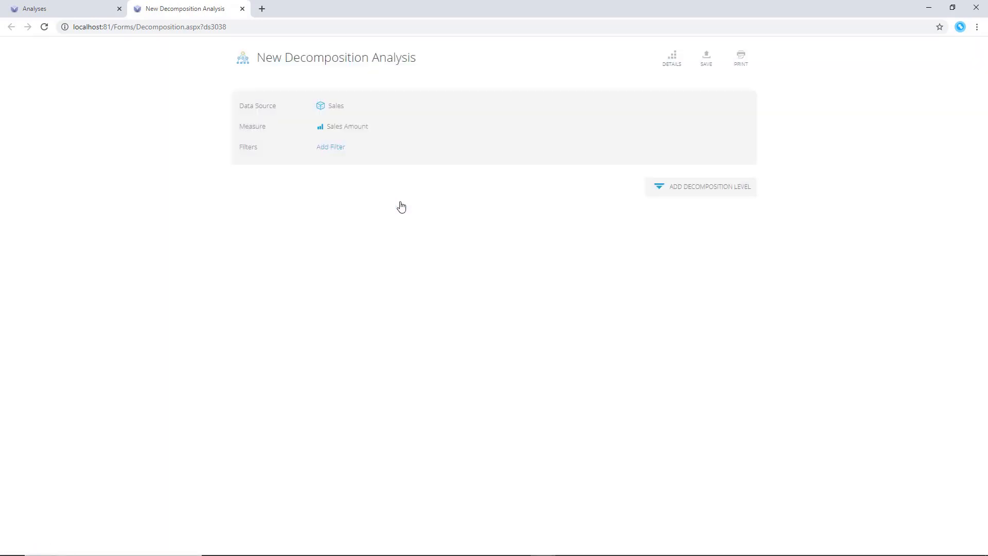
# Add Customer Type and Country as the first two decomposition levels
pyautogui.click(674, 189)
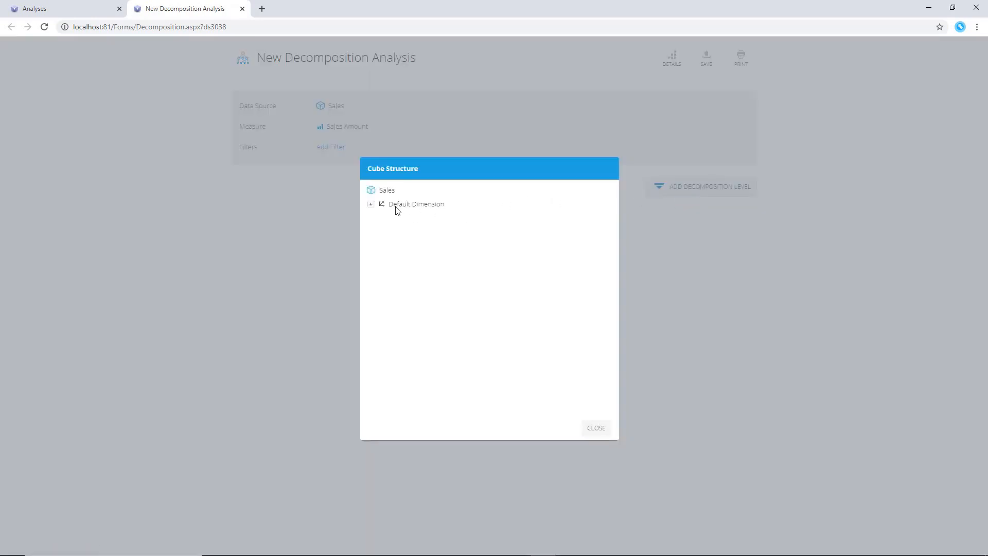
pyautogui.click(371, 205)
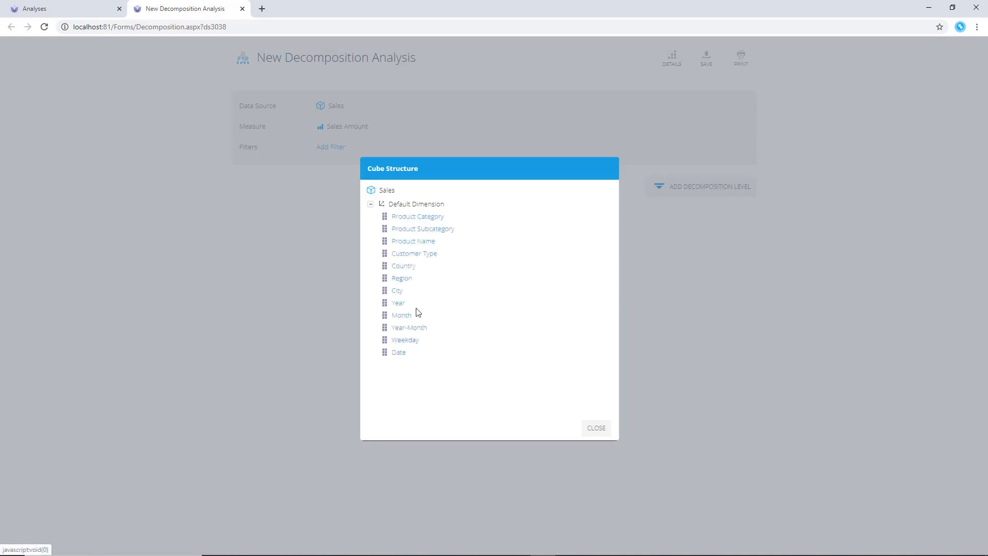
pyautogui.click(425, 255)
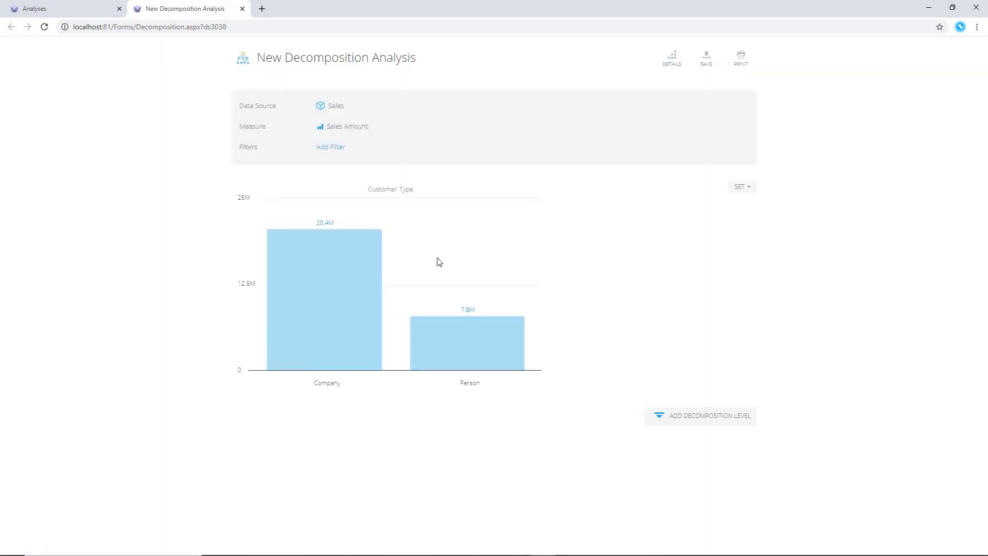
pyautogui.click(674, 417)
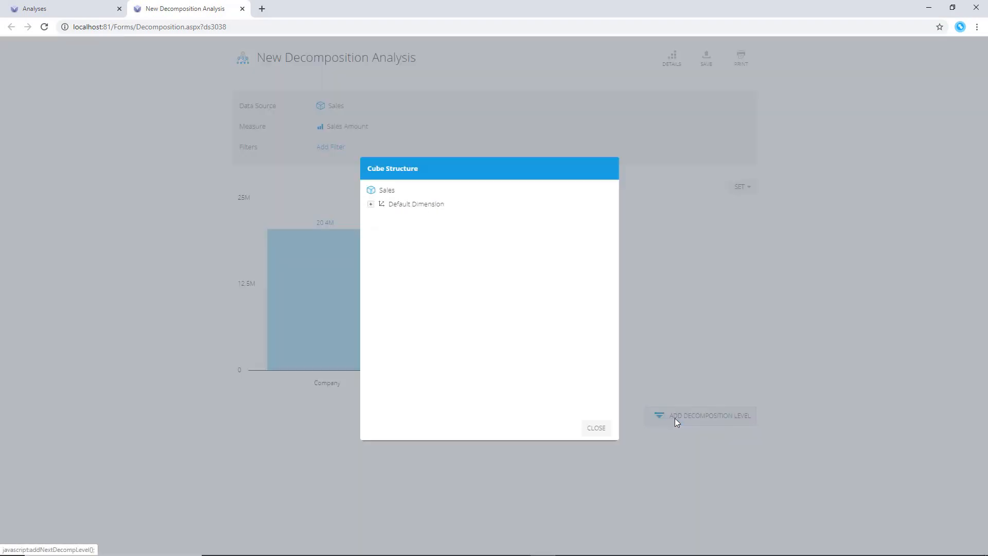
pyautogui.click(371, 204)
pyautogui.click(412, 267)
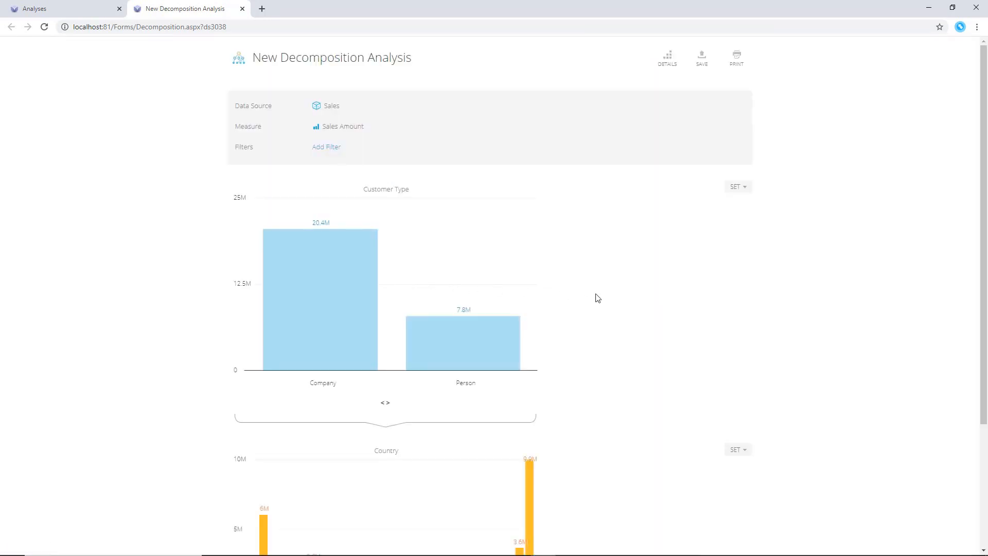
# Add Product Category and Product Subcategory as further decomposition levels
pyautogui.scroll(-3, 634, 307)
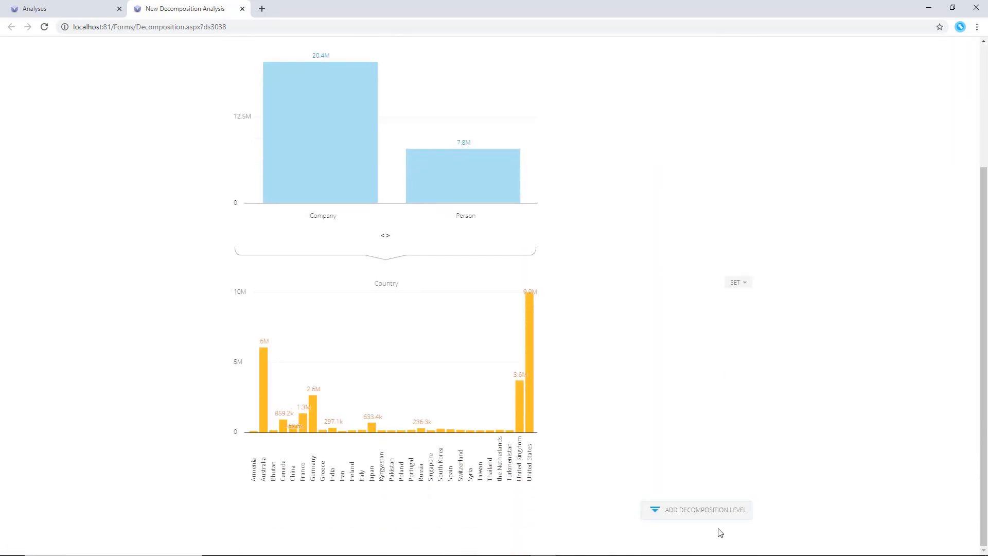
pyautogui.click(707, 508)
pyautogui.click(367, 205)
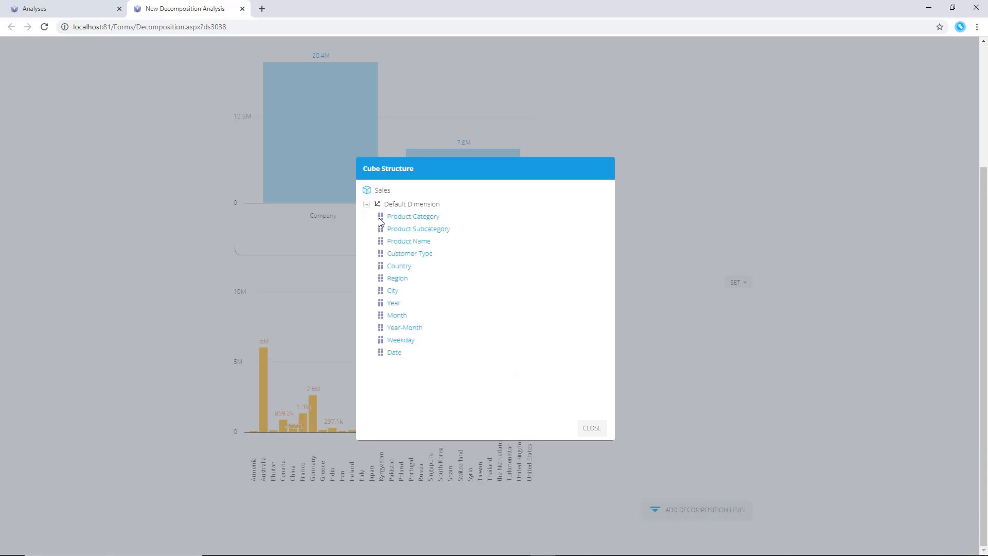
pyautogui.click(412, 217)
pyautogui.scroll(-3, 635, 327)
pyautogui.scroll(-2, 637, 327)
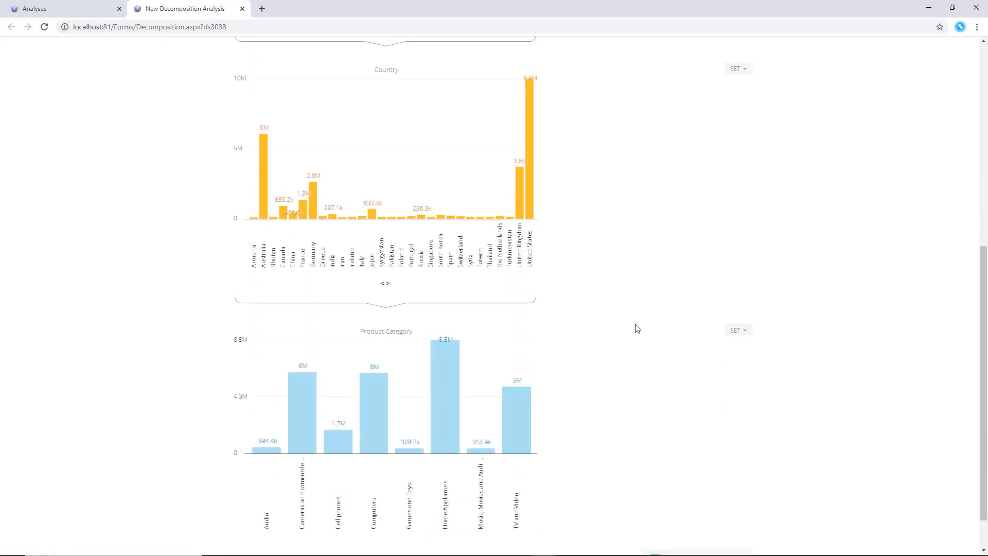
pyautogui.click(690, 509)
pyautogui.click(367, 205)
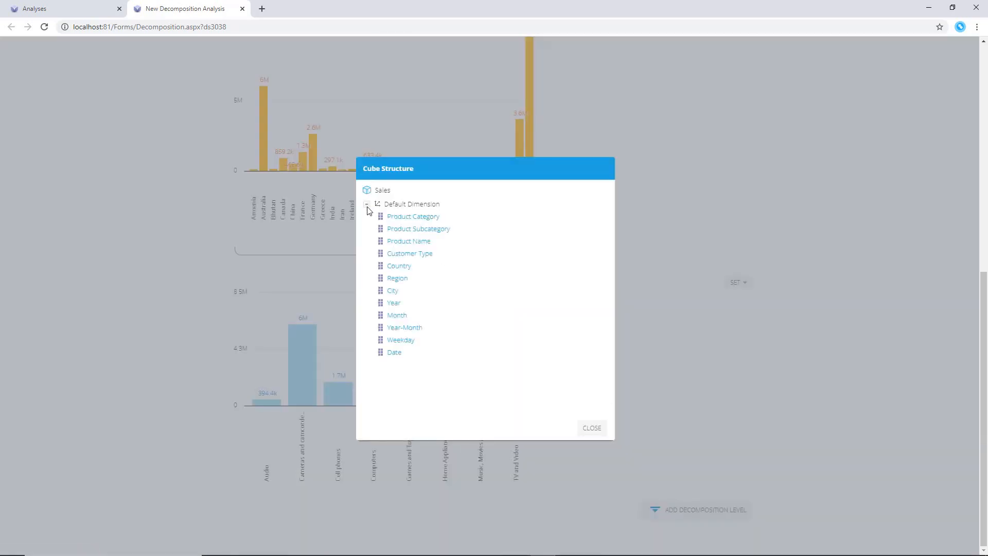
pyautogui.click(410, 230)
pyautogui.scroll(-4, 596, 287)
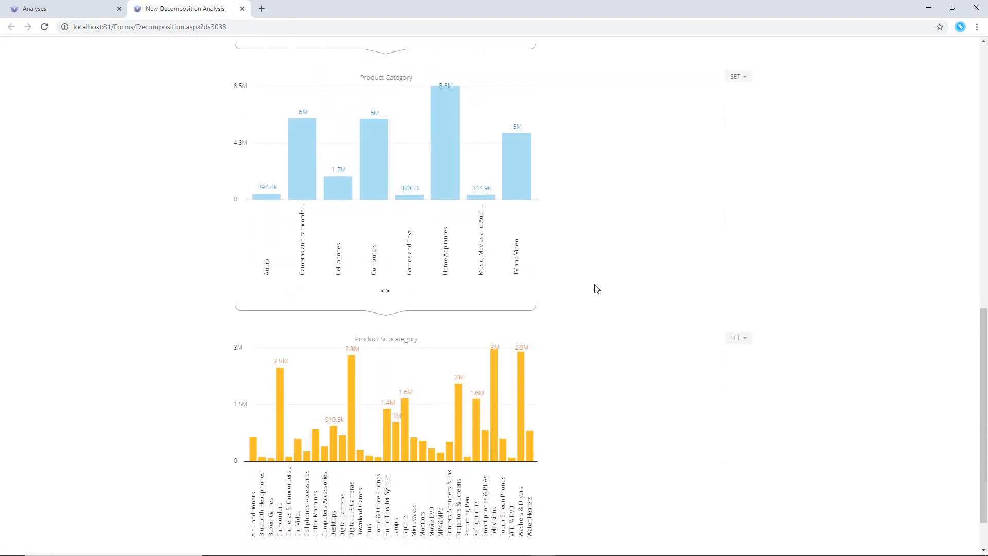
pyautogui.scroll(10, 596, 287)
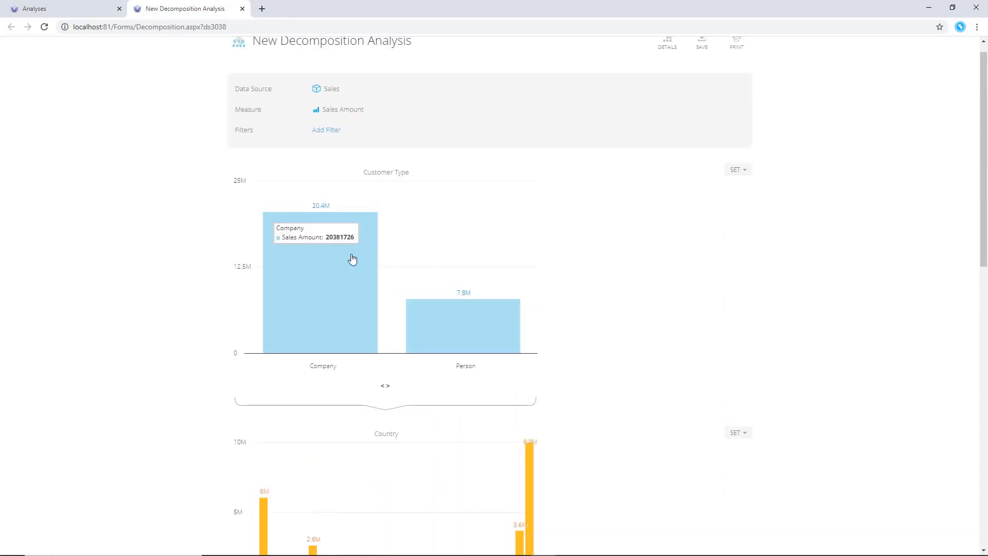
# Select Company in the Customer Type level to filter the levels below
pyautogui.click(332, 259)
pyautogui.scroll(-4, 668, 289)
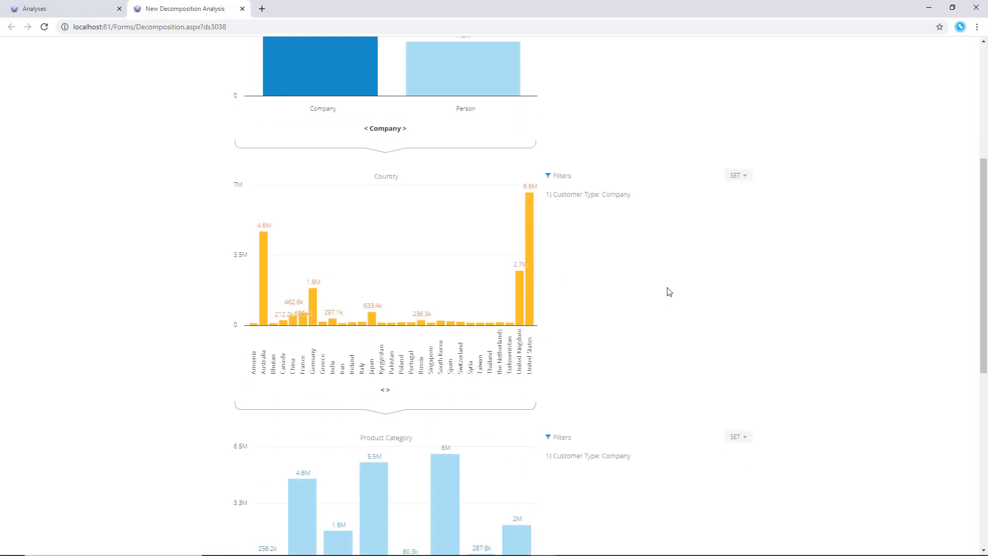
pyautogui.click(432, 114)
pyautogui.click(433, 114)
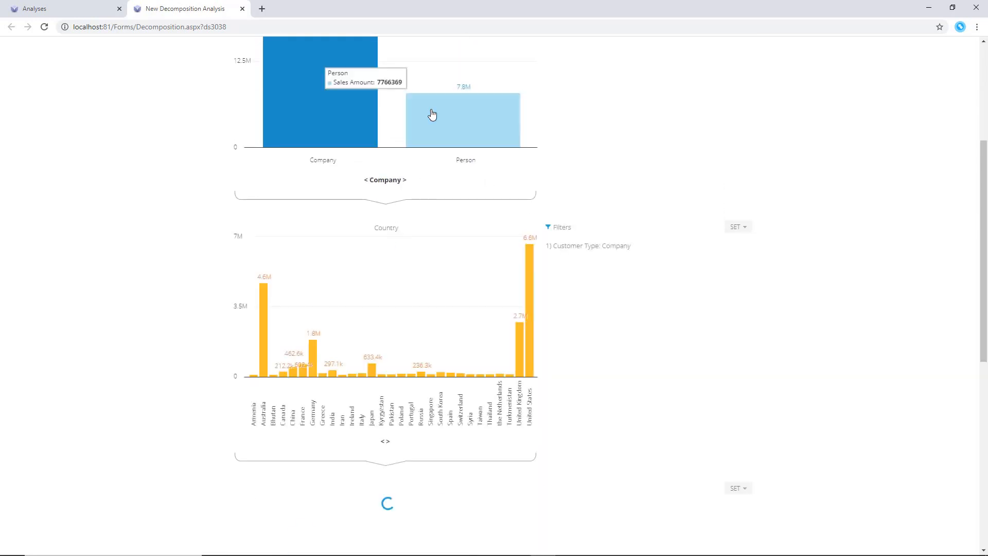
# Sort the Country level's bars by descending sales amount
pyautogui.click(738, 227)
pyautogui.moveTo(726, 269)
pyautogui.click(766, 302)
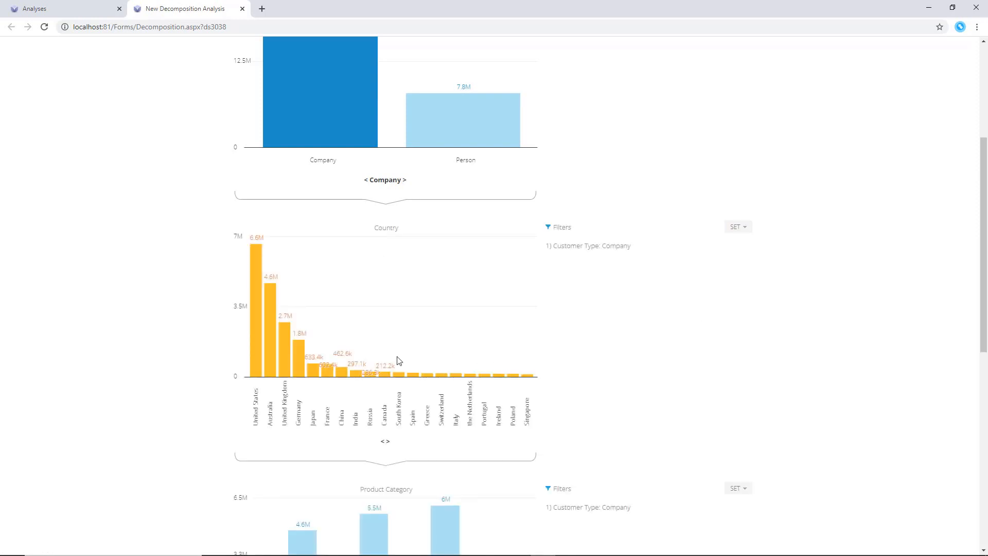
pyautogui.moveTo(300, 364)
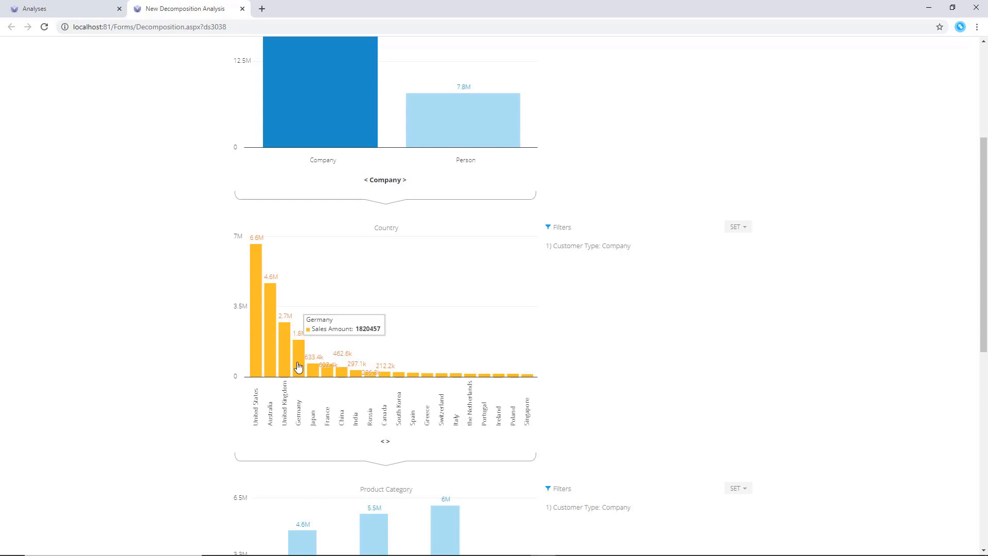
# Select Germany, France, Spain and Italy in the Country level
pyautogui.scroll(-4, 298, 366)
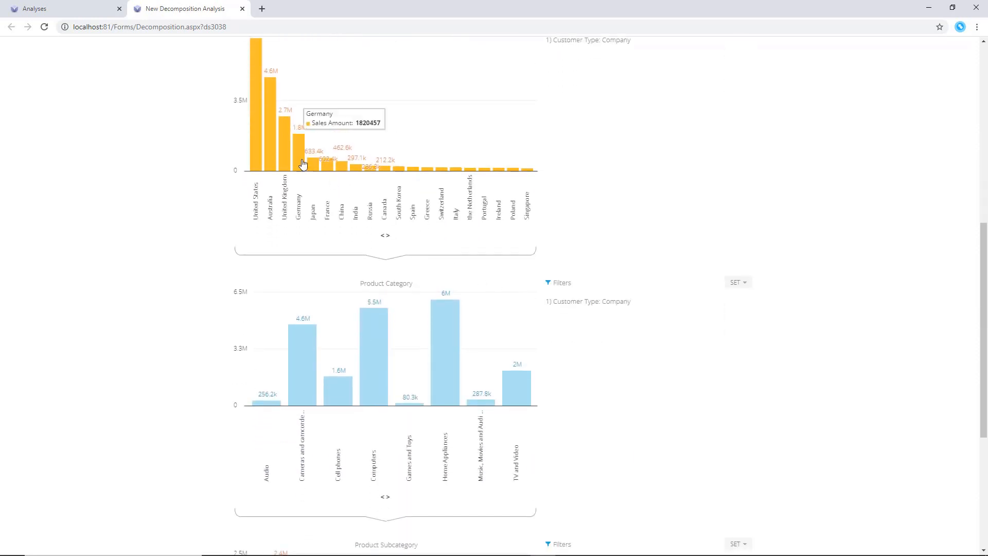
pyautogui.click(302, 163)
pyautogui.click(329, 168)
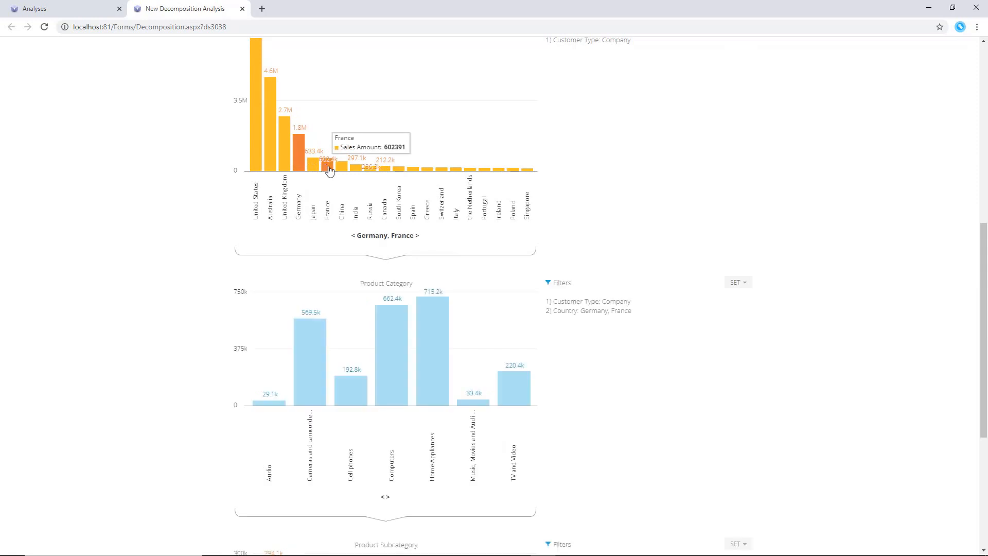
pyautogui.click(413, 168)
pyautogui.click(456, 169)
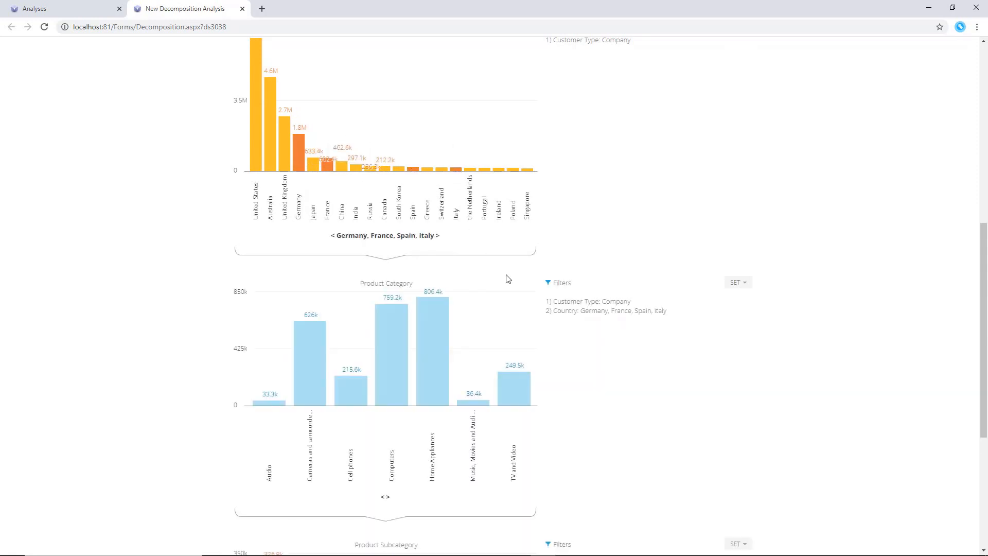
# Change the Product Category level's chart type to Pie Chart
pyautogui.scroll(-2, 509, 279)
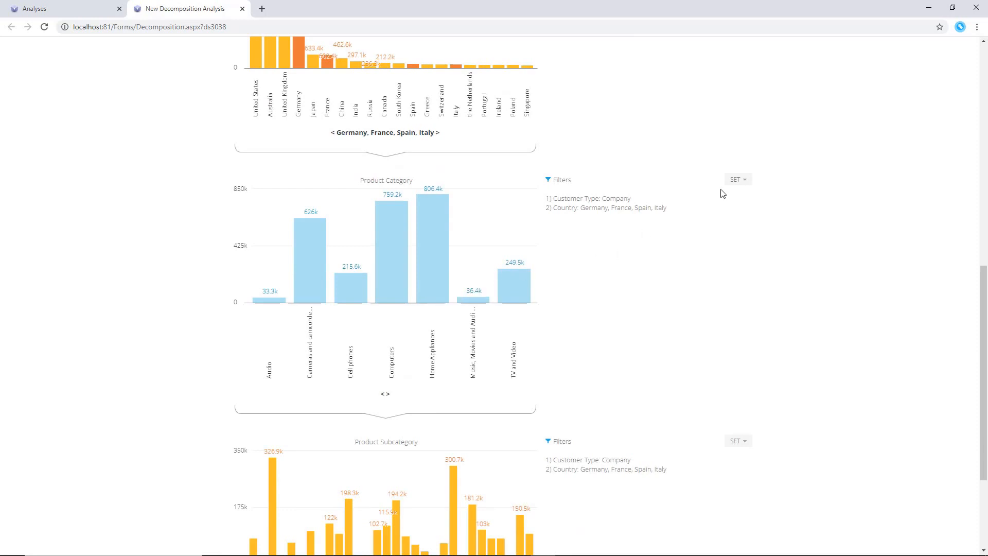
pyautogui.click(747, 184)
pyautogui.moveTo(726, 252)
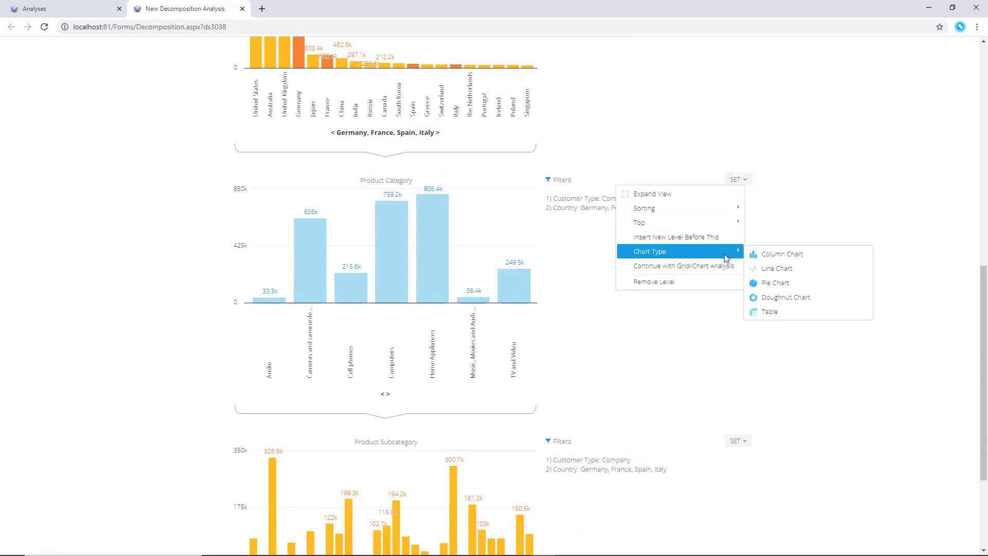
pyautogui.click(762, 282)
# Select TV and Video and Cell phones in the Product Category pie chart
pyautogui.scroll(-3, 765, 288)
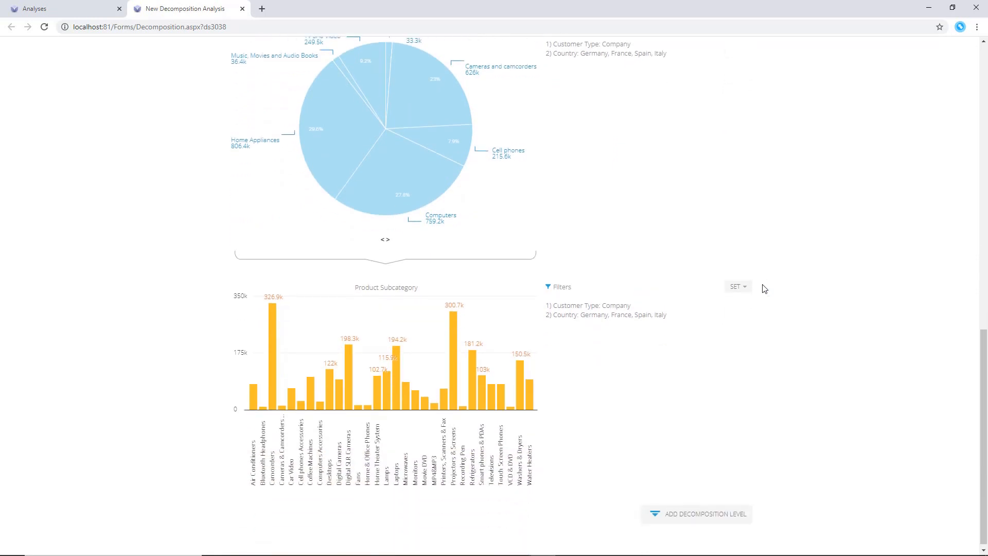
pyautogui.click(373, 71)
pyautogui.click(431, 145)
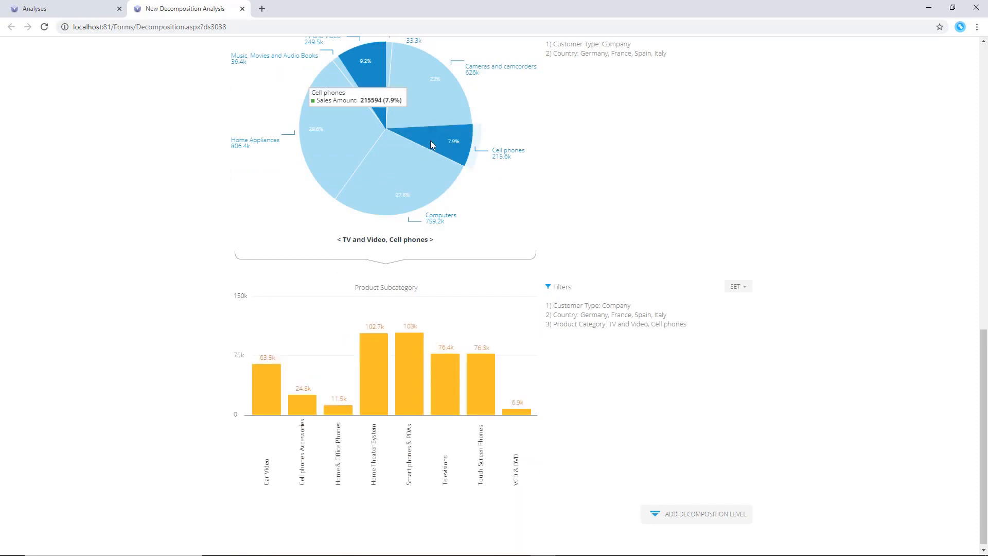
# Sort the Product Subcategory level's bars by descending sales amount
pyautogui.click(738, 286)
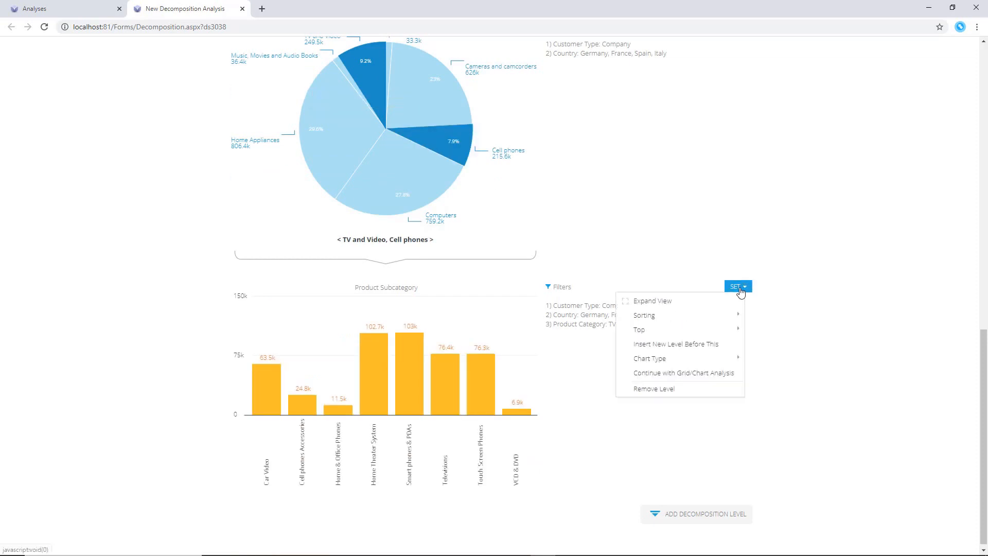
pyautogui.moveTo(684, 315)
pyautogui.click(760, 331)
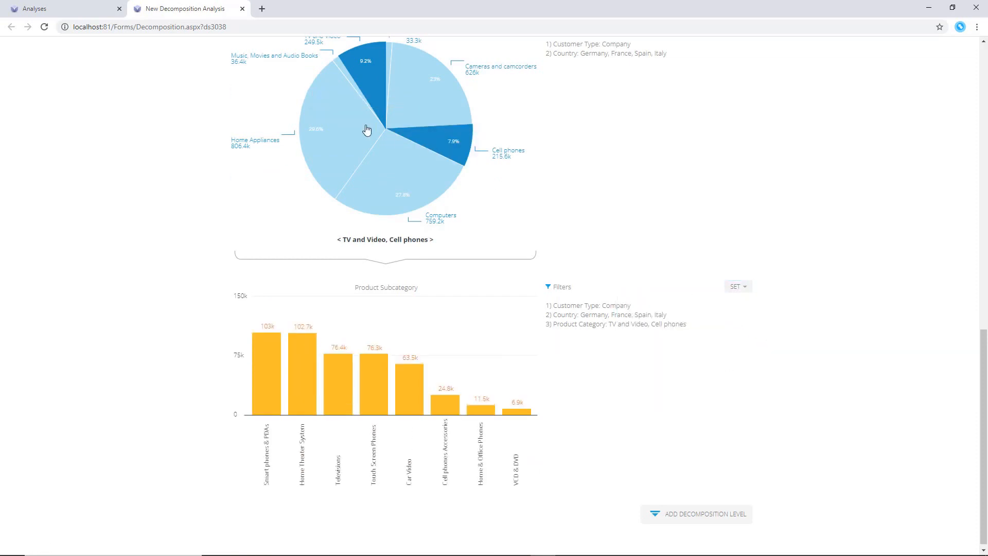
# Add Cameras and camcorders to the selection in the Product Category pie chart
pyautogui.click(398, 83)
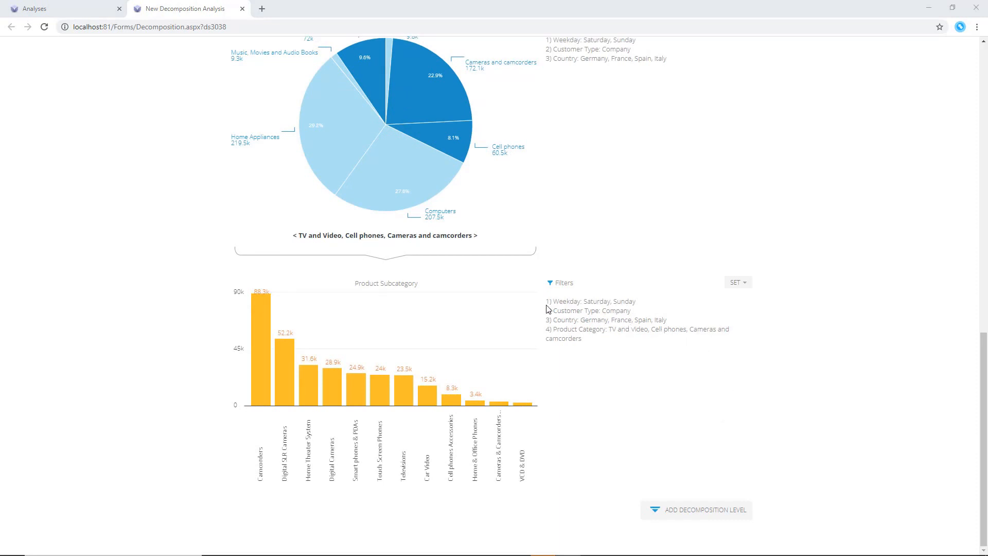
# Expand the Product Subcategory level into a full view to examine it, then close it
pyautogui.moveTo(541, 307); pyautogui.dragTo(599, 342)
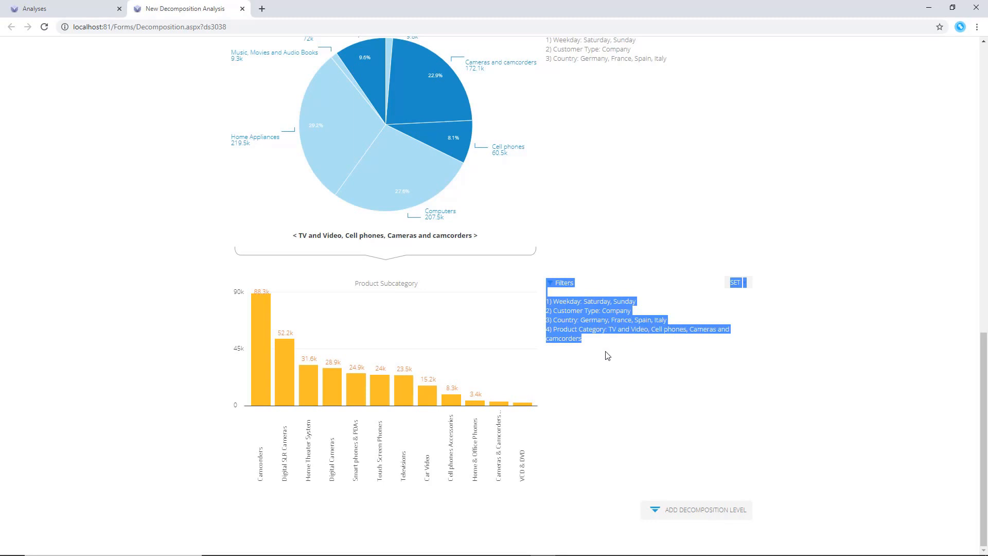
pyautogui.click(607, 356)
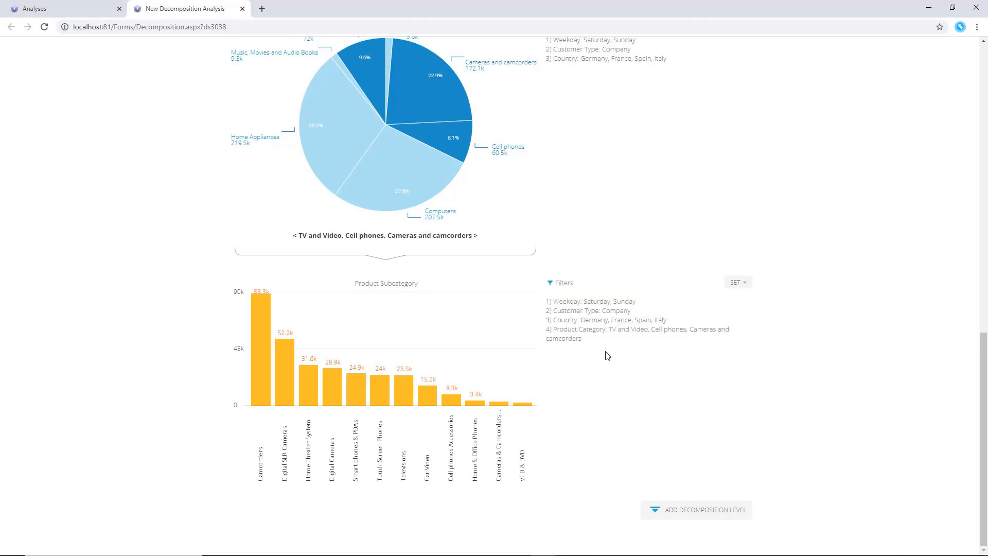
pyautogui.click(743, 286)
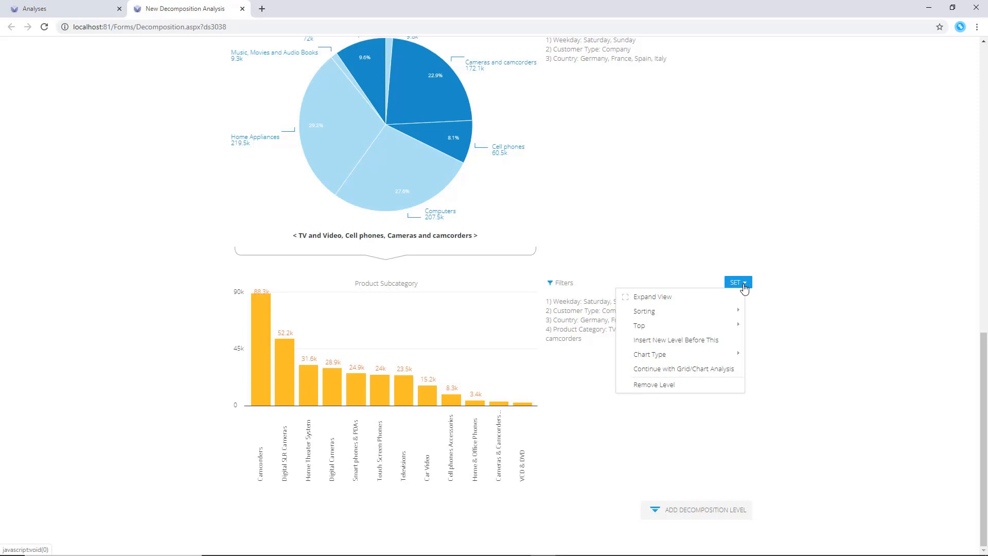
pyautogui.click(739, 300)
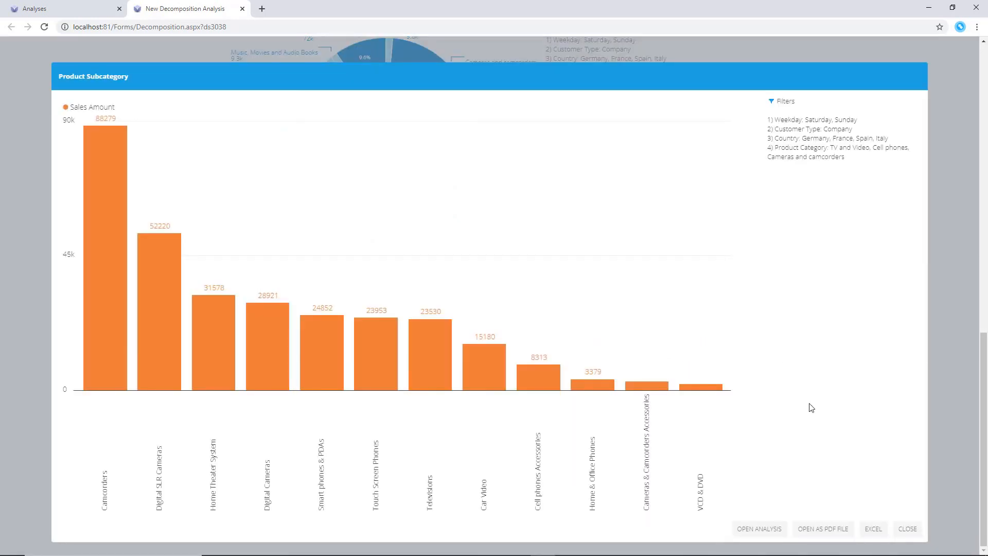
pyautogui.click(908, 529)
pyautogui.click(745, 288)
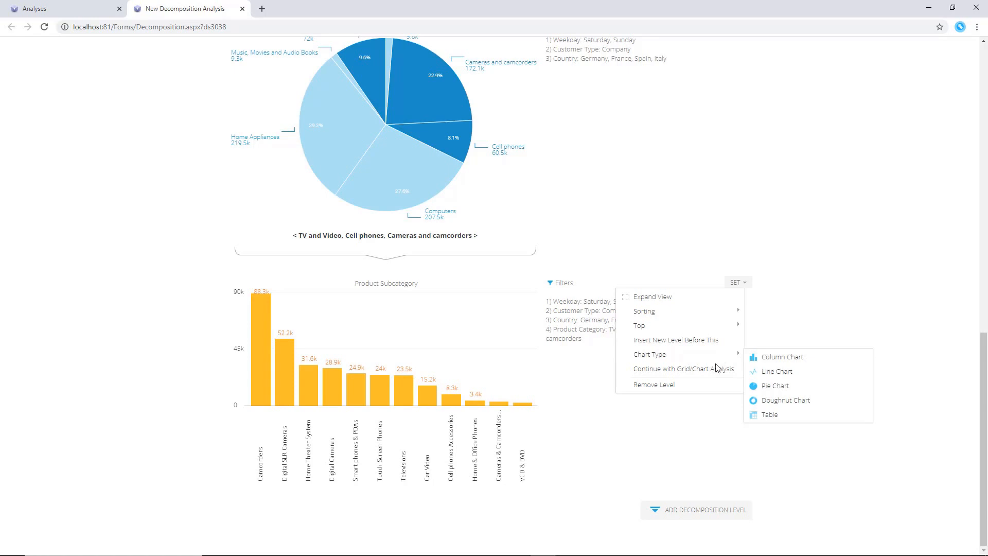
pyautogui.click(710, 423)
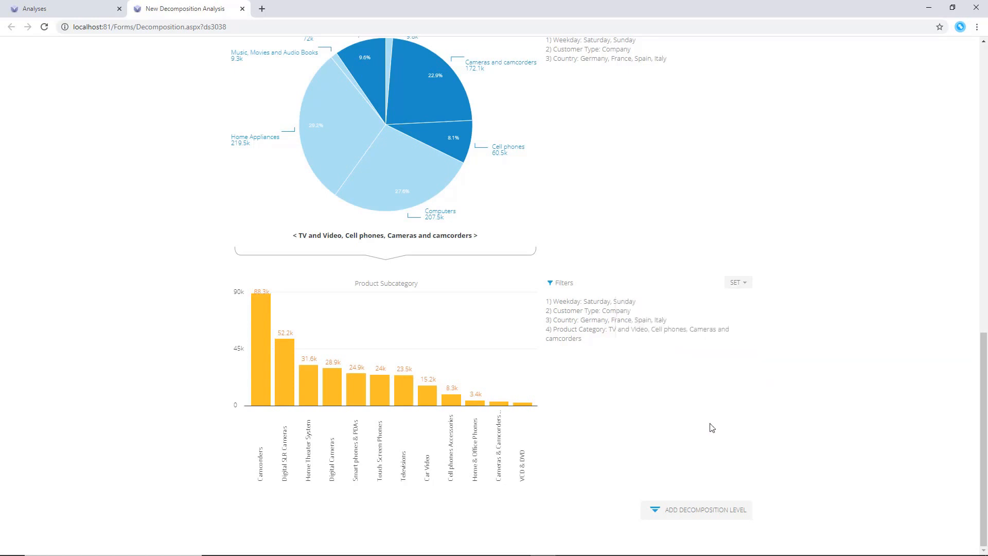
# Add a Weekday filter for Saturday and Sunday to the whole decomposition analysis
pyautogui.scroll(3, 468, 140)
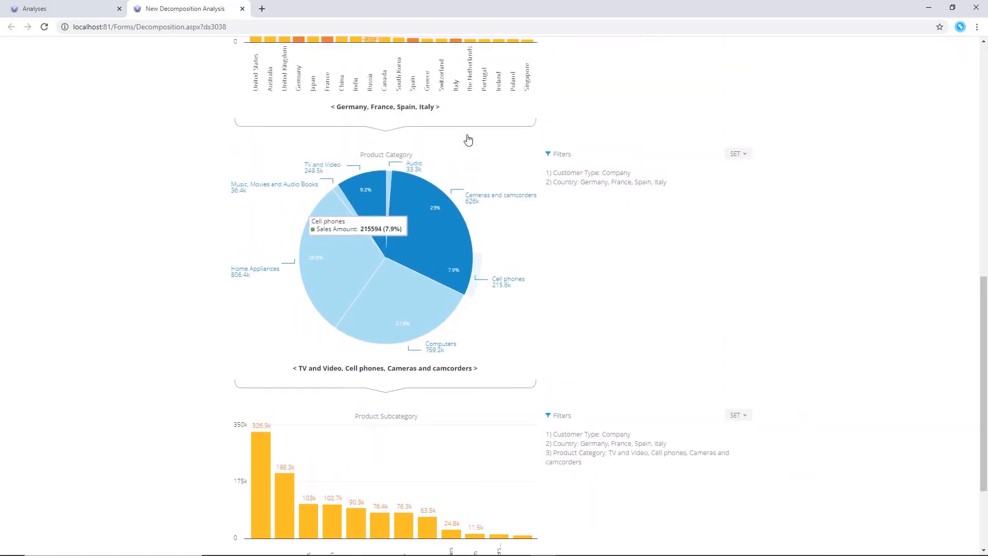
pyautogui.scroll(8, 467, 139)
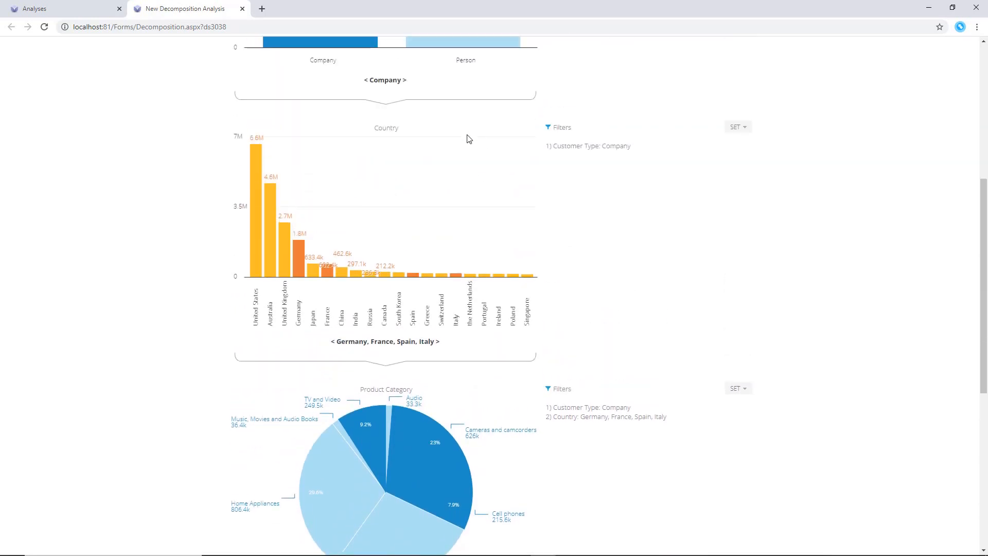
pyautogui.scroll(1, 468, 139)
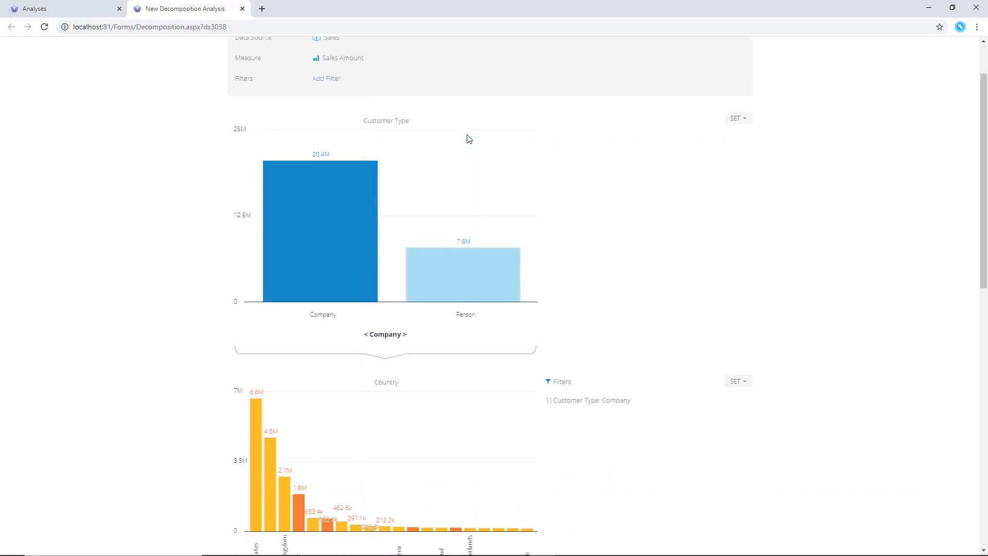
pyautogui.scroll(2, 468, 139)
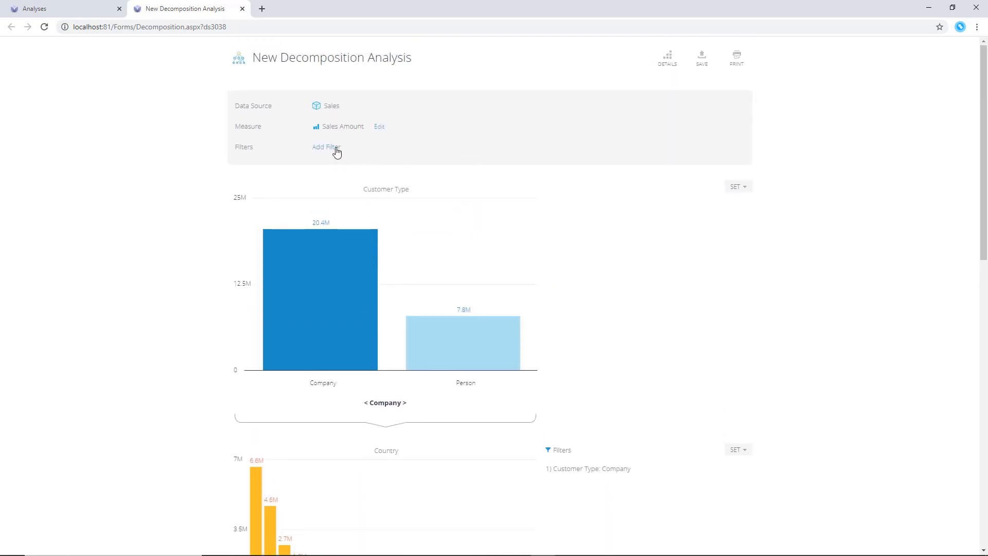
pyautogui.click(335, 149)
pyautogui.click(367, 206)
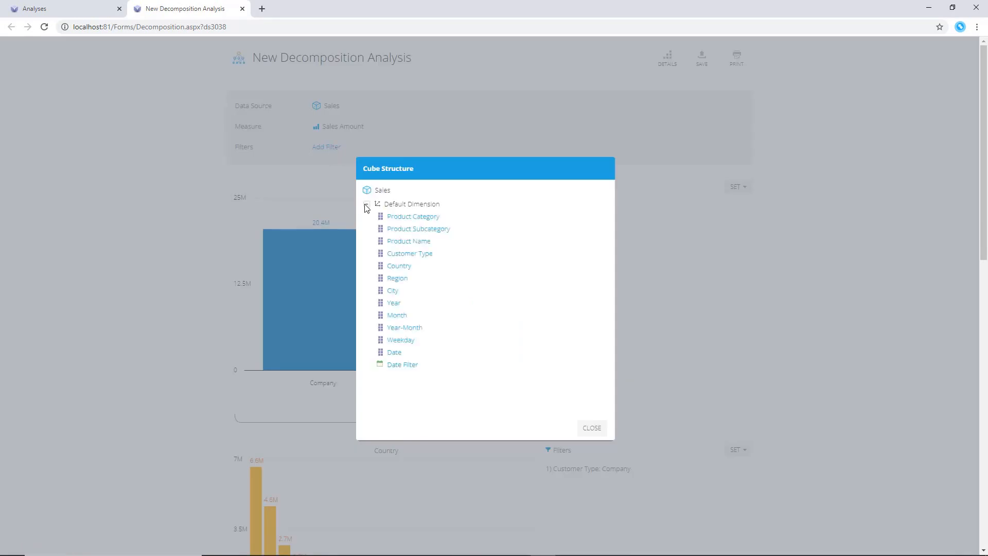
pyautogui.click(400, 341)
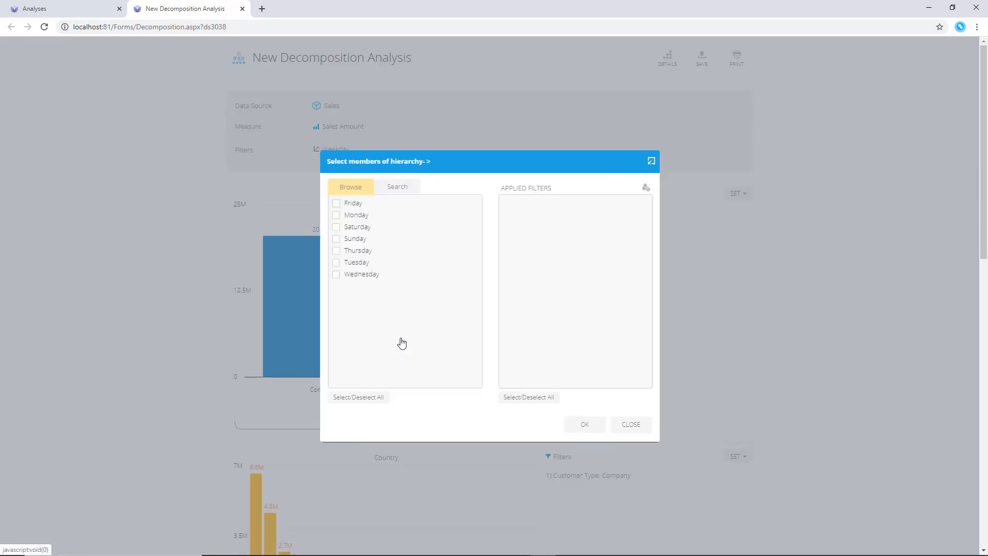
pyautogui.click(337, 227)
pyautogui.click(337, 239)
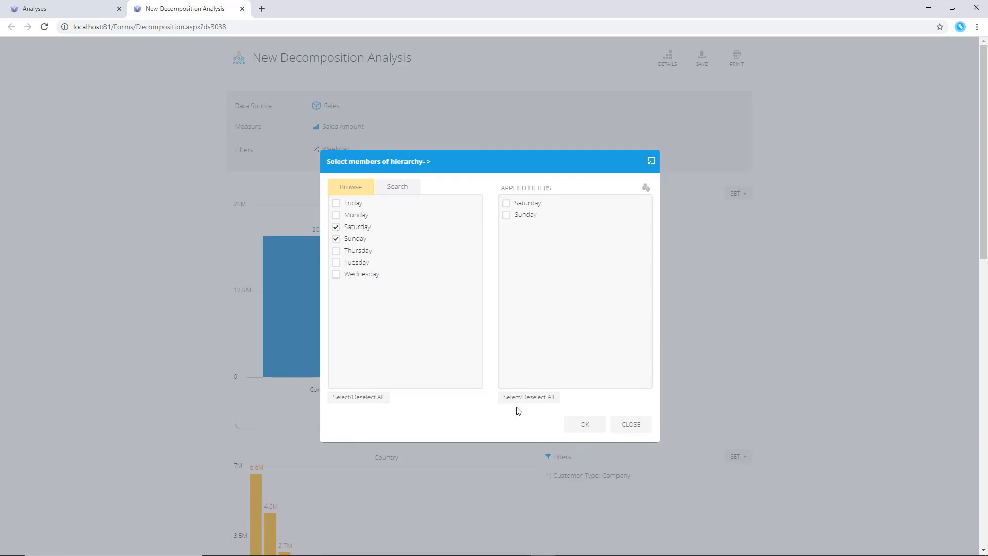
pyautogui.click(577, 426)
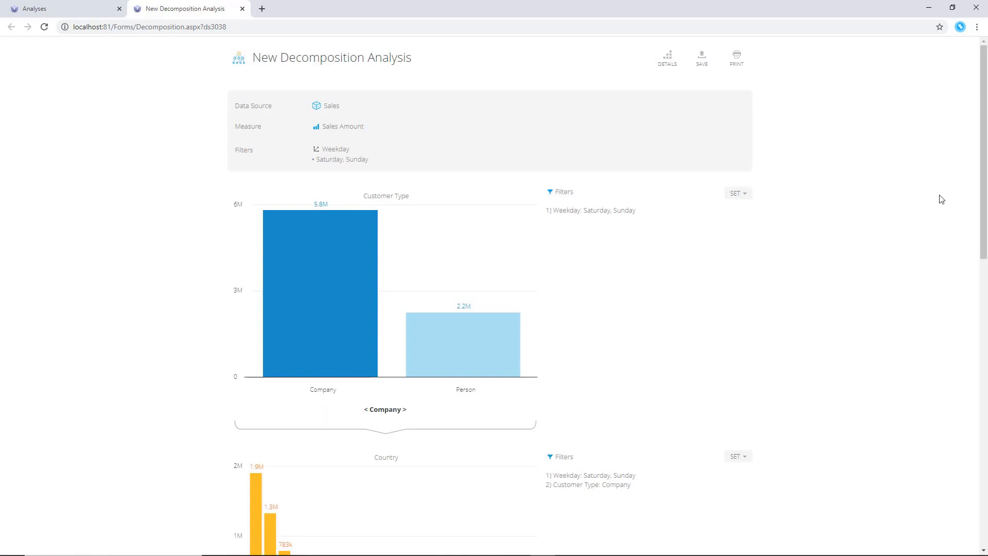
# Save the analysis as "EU, Weekend Sales" in the Sales folder
pyautogui.moveTo(984, 214); pyautogui.dragTo(985, 480)
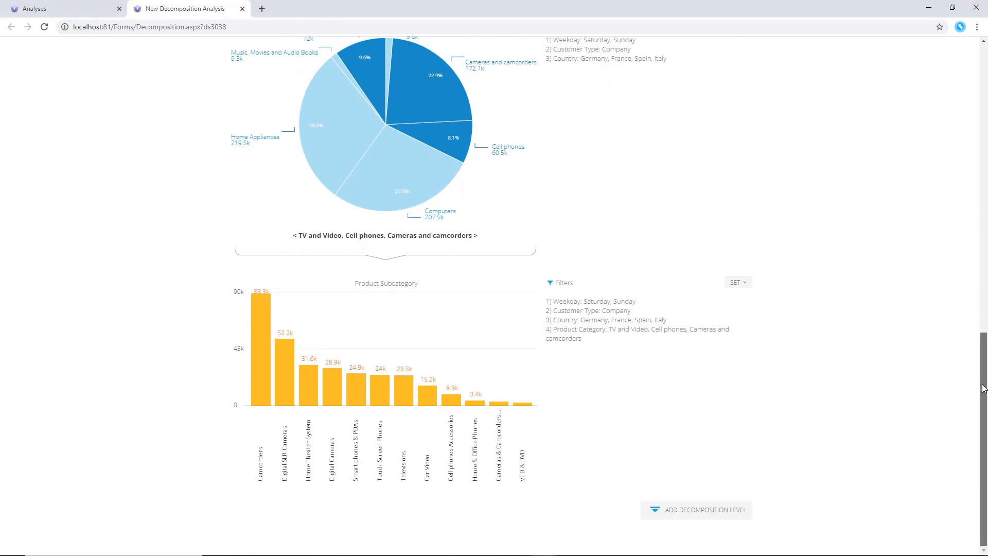
pyautogui.scroll(7, 975, 188)
pyautogui.scroll(6, 977, 192)
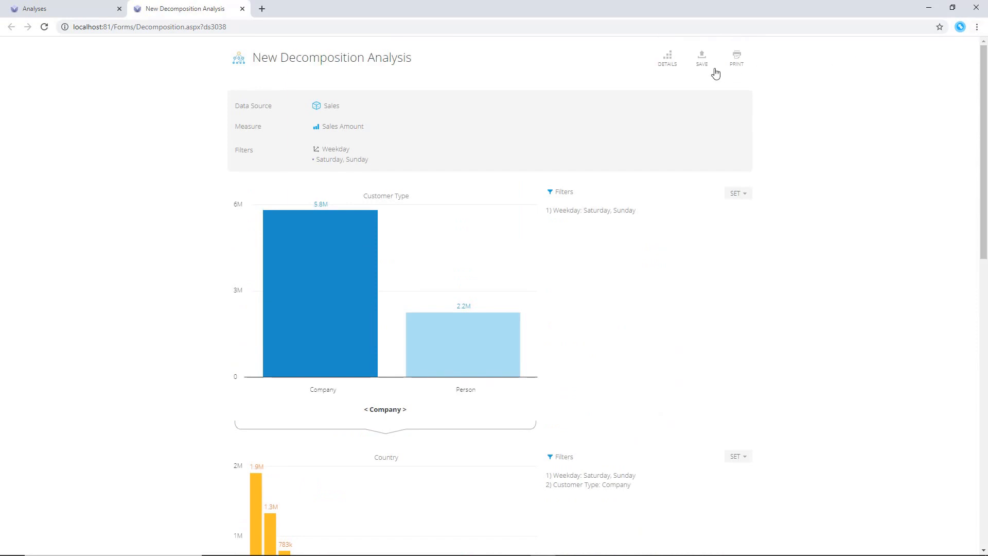
pyautogui.click(706, 63)
pyautogui.click(417, 224)
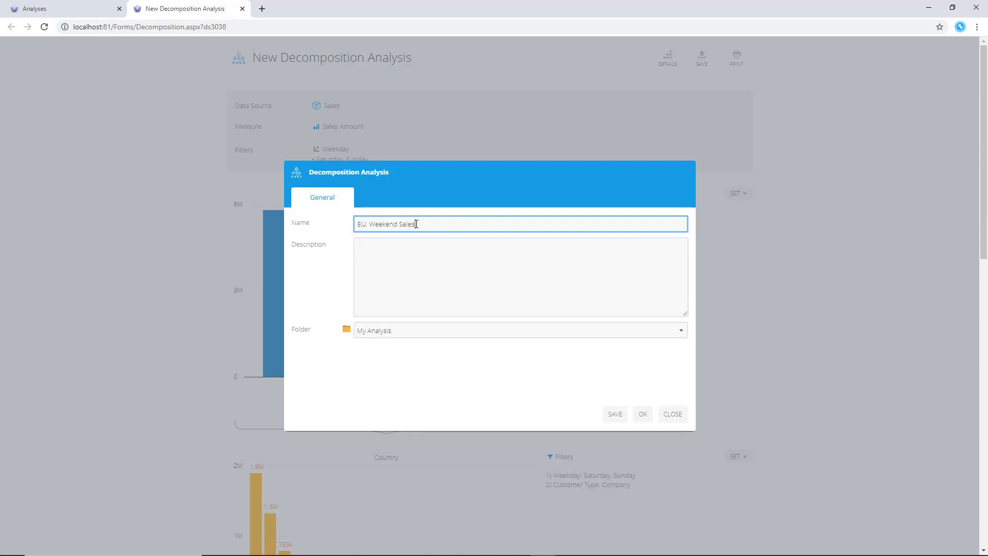
pyautogui.click(414, 338)
pyautogui.click(404, 364)
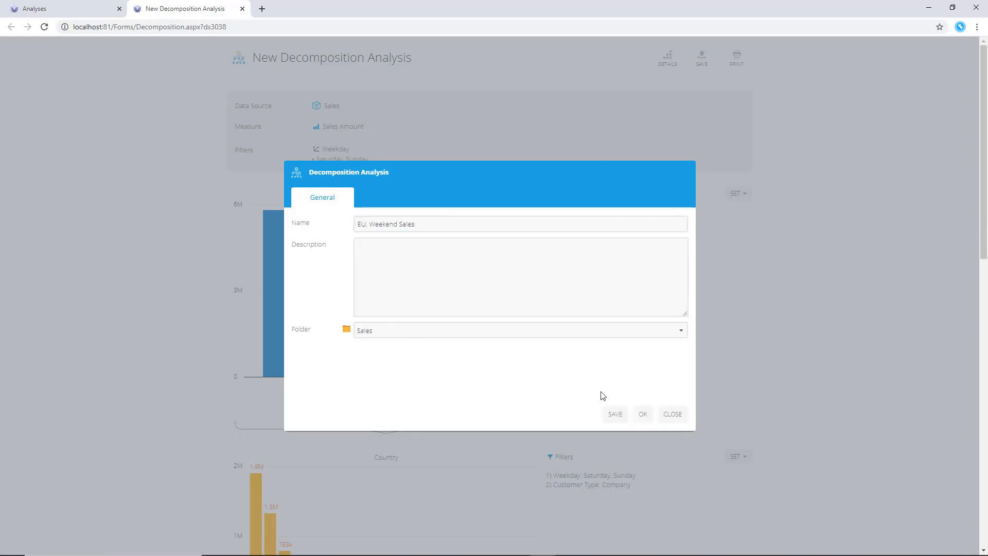
pyautogui.click(615, 414)
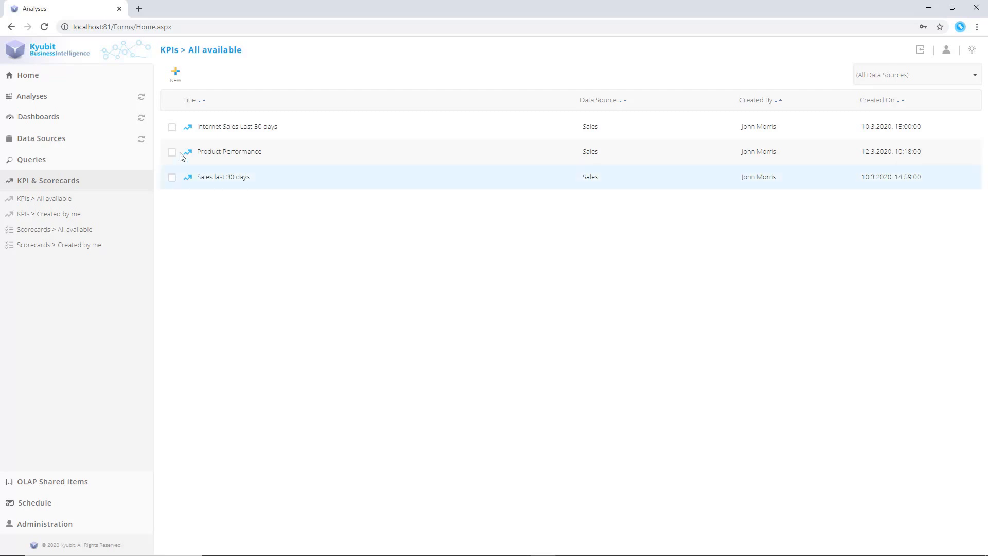
# Create a new scorecard and name it Sales Scorecard
pyautogui.click(174, 81)
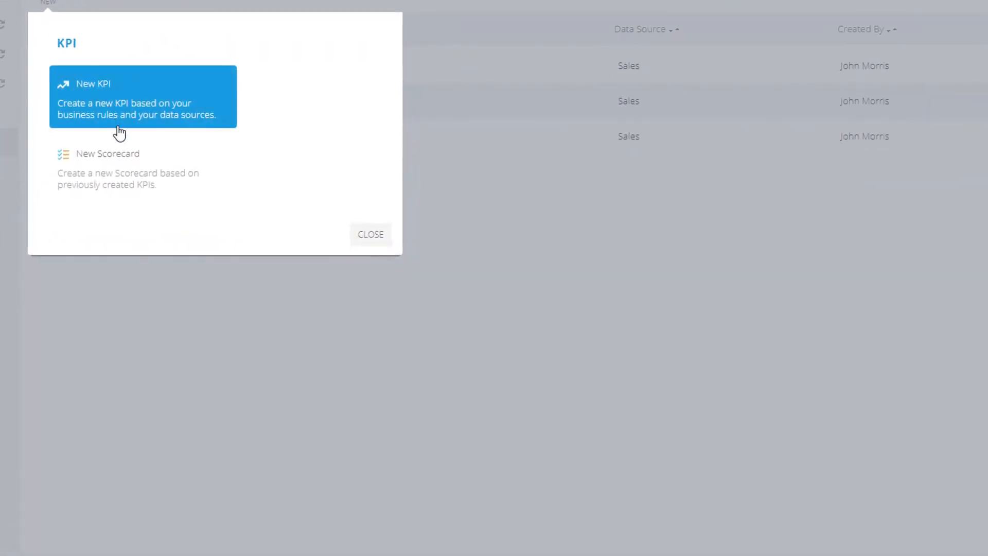
pyautogui.click(141, 186)
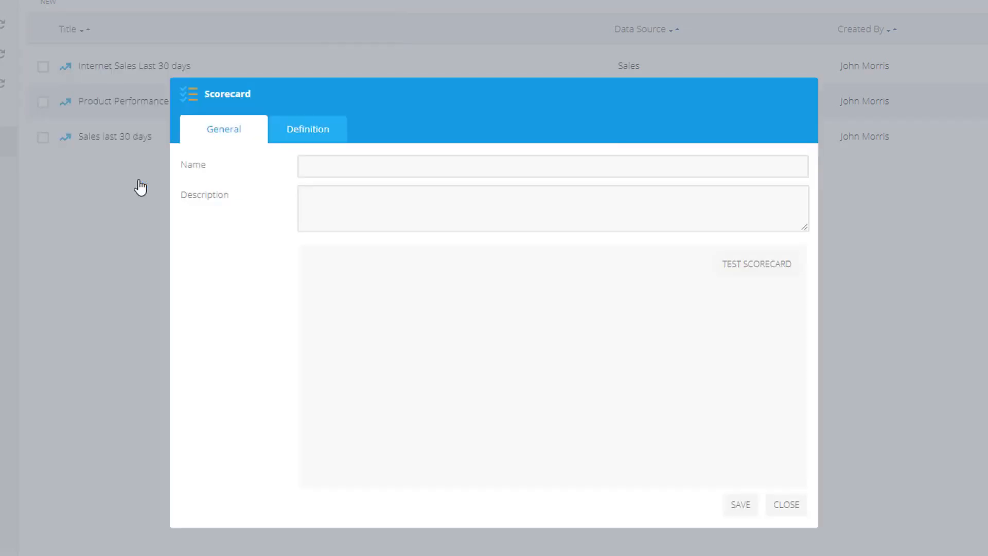
pyautogui.click(359, 165)
pyautogui.write('Sales Scorecard')
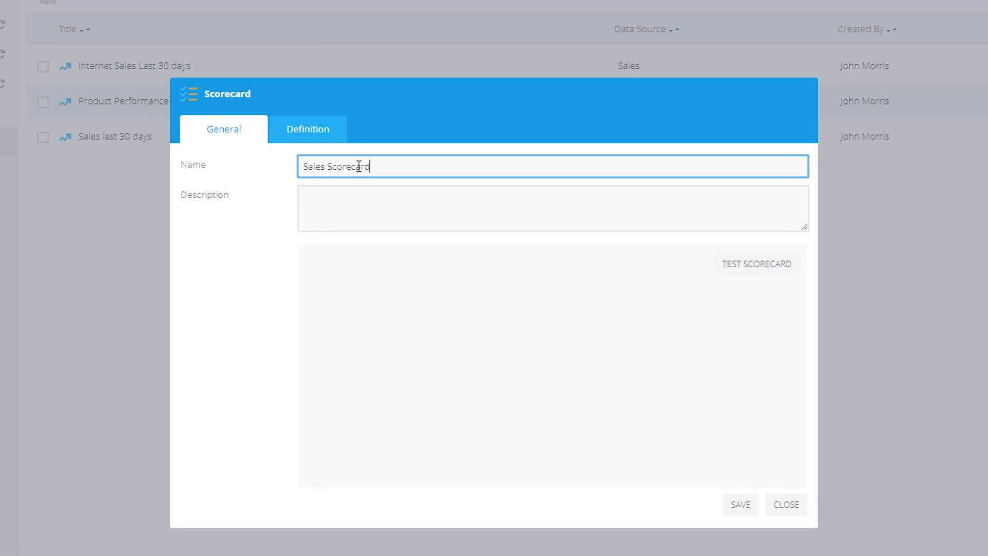
# Add Internet Sales Last 30 days, Product Performance and Sales last 30 days KPIs to the scorecard
pyautogui.click(317, 132)
pyautogui.click(196, 209)
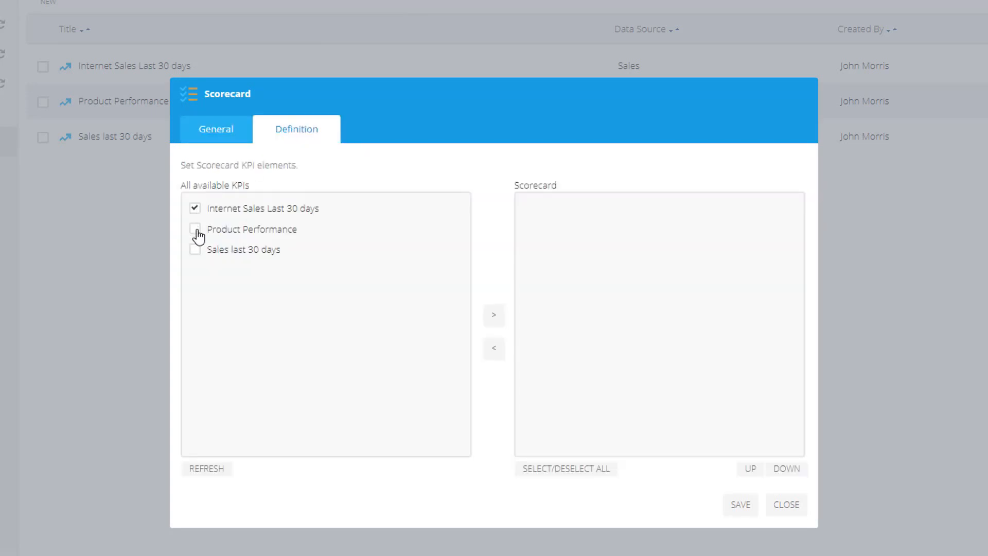
pyautogui.click(195, 229)
pyautogui.click(195, 249)
pyautogui.click(493, 315)
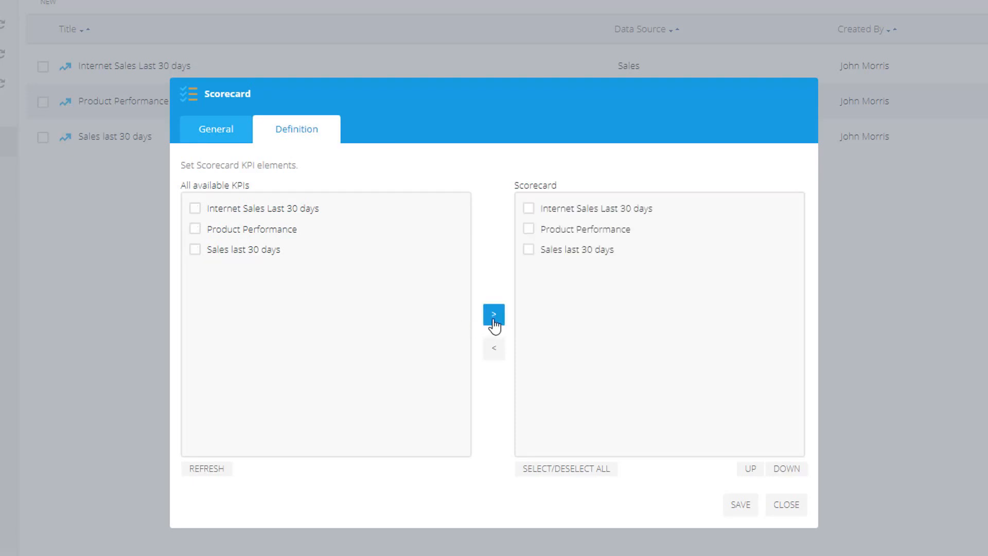
# Test the scorecard preview, save the scorecard and close the dialog
pyautogui.click(208, 129)
pyautogui.click(769, 265)
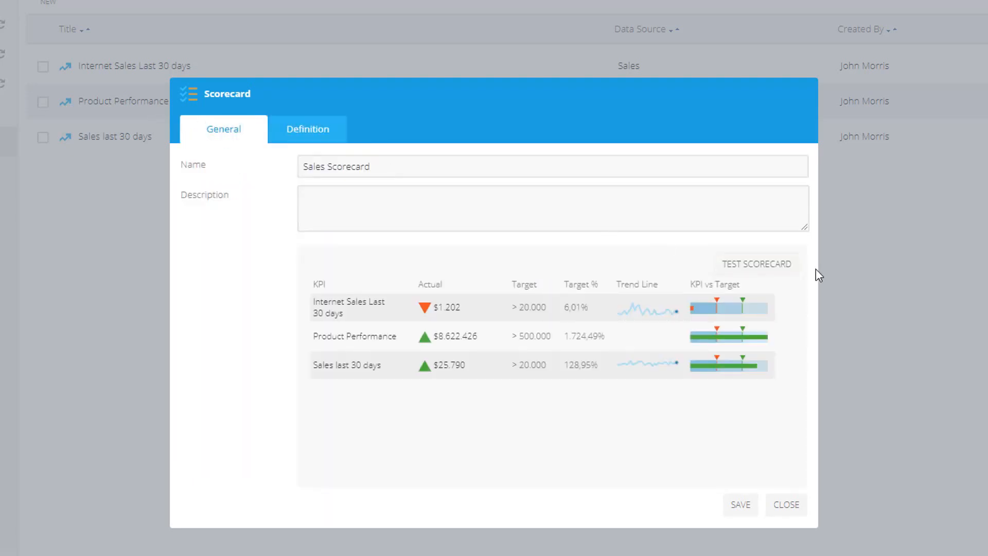
pyautogui.click(742, 507)
pyautogui.click(604, 395)
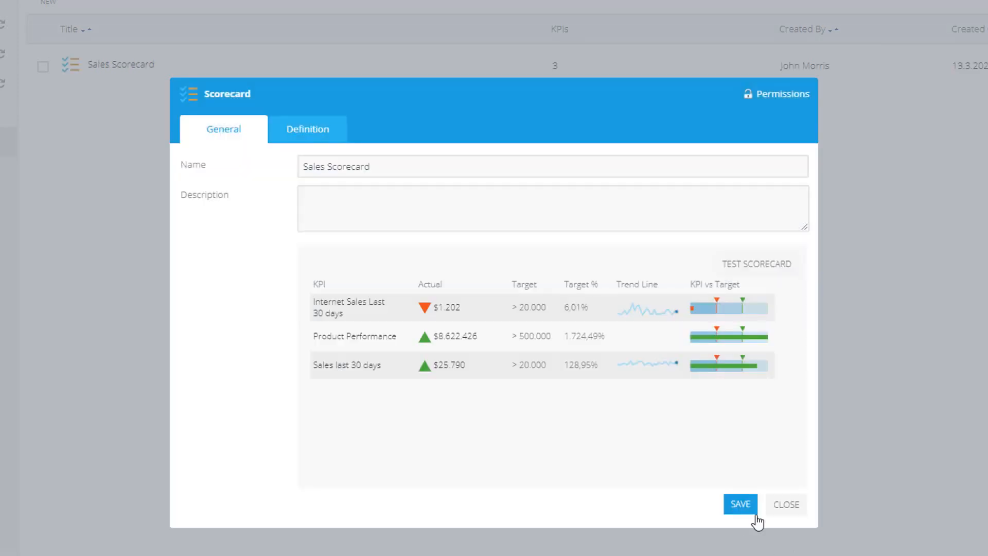
pyautogui.click(785, 505)
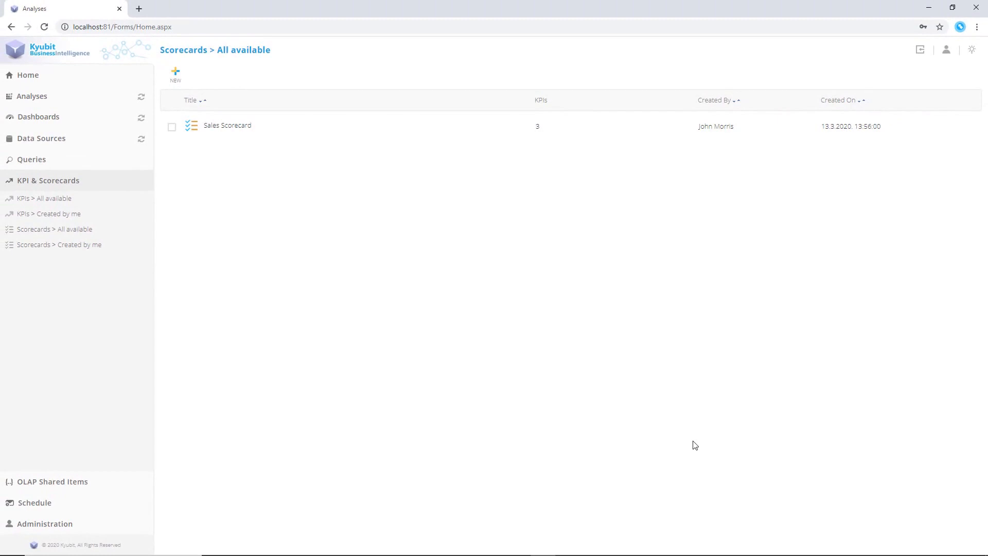
# Open the Sales Overview dashboard in design mode and add a scorecard tile below the existing tiles
pyautogui.click(56, 118)
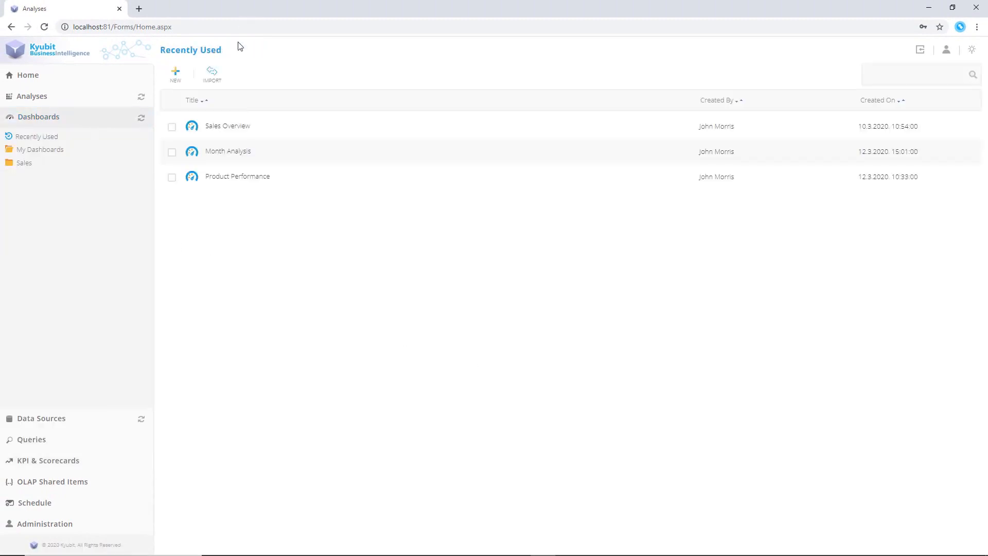
pyautogui.click(229, 127)
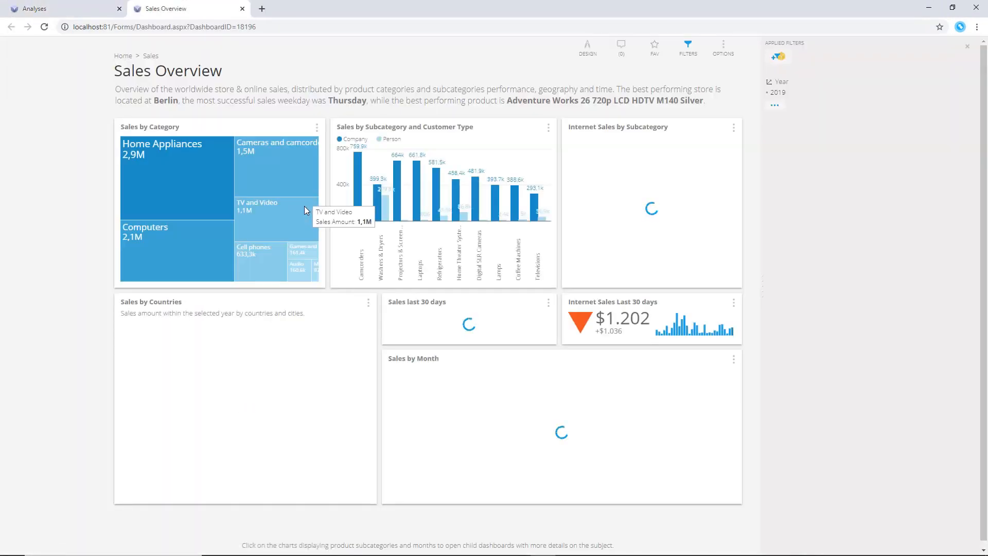
pyautogui.click(587, 51)
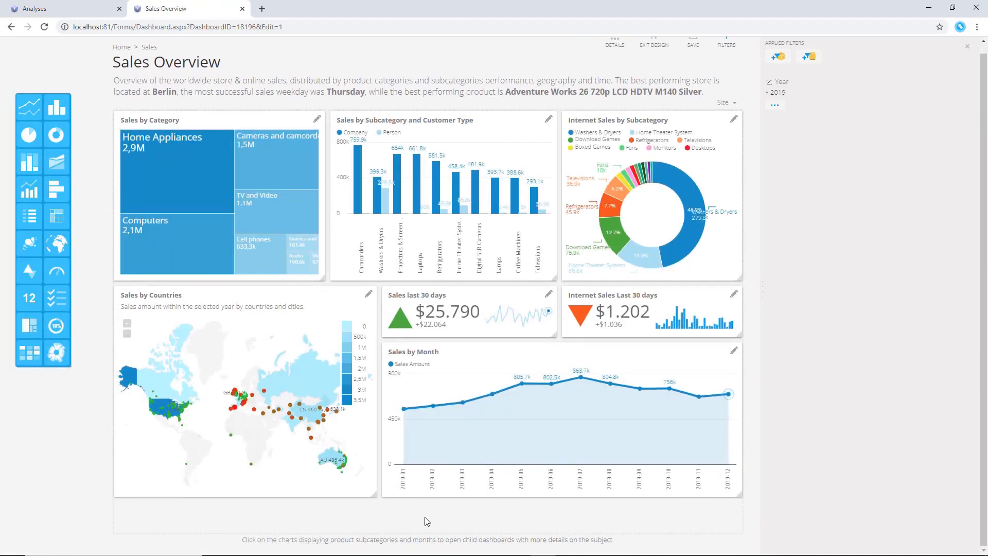
pyautogui.moveTo(426, 517); pyautogui.dragTo(392, 497)
# Widen the new scorecard tile and set it to display the Sales Scorecard
pyautogui.scroll(-3, 608, 494)
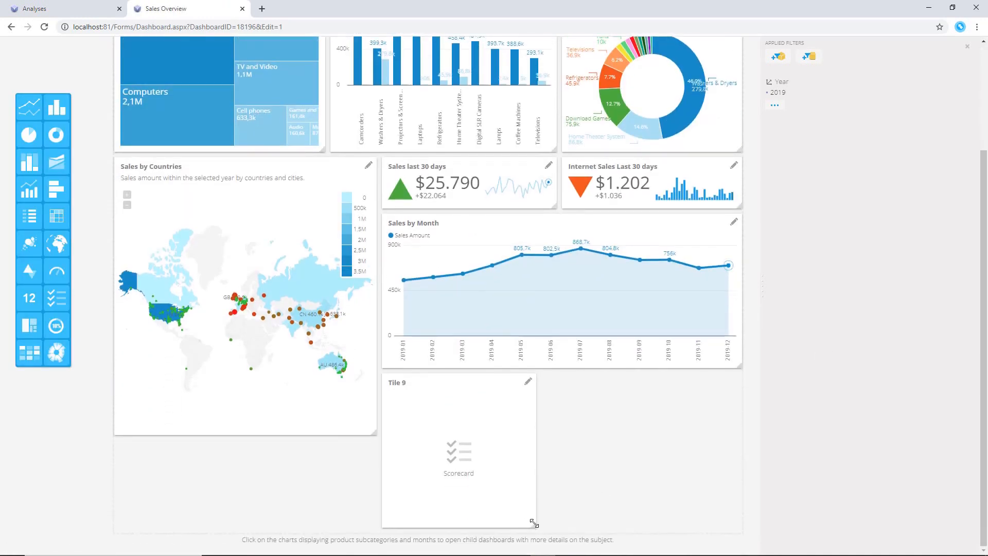
pyautogui.moveTo(534, 523); pyautogui.dragTo(746, 435)
pyautogui.click(735, 438)
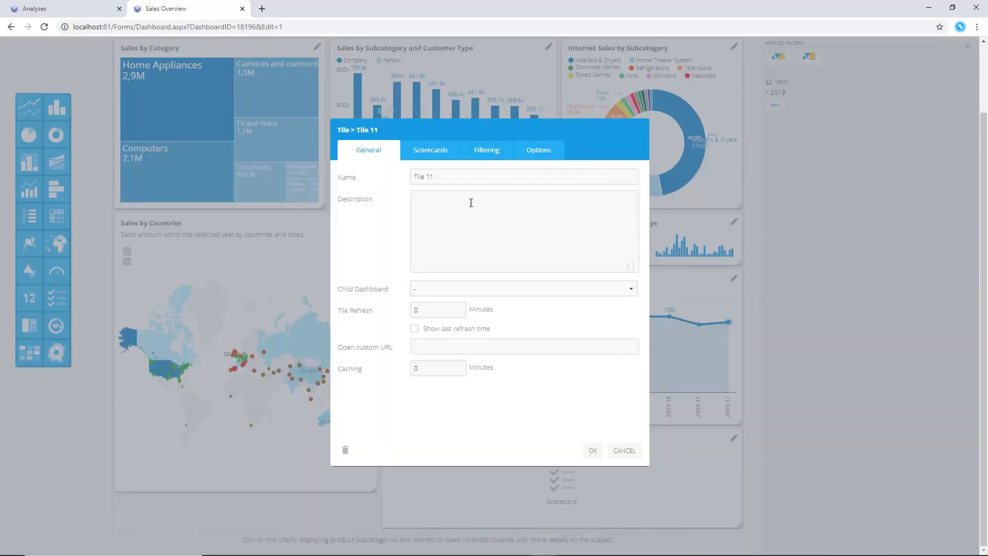
pyautogui.click(424, 153)
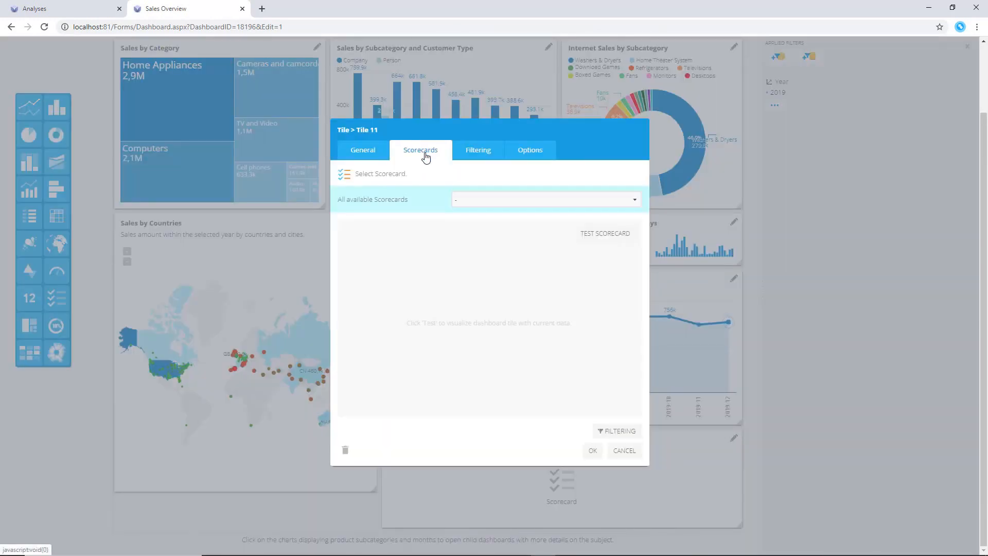
pyautogui.click(523, 201)
pyautogui.click(518, 232)
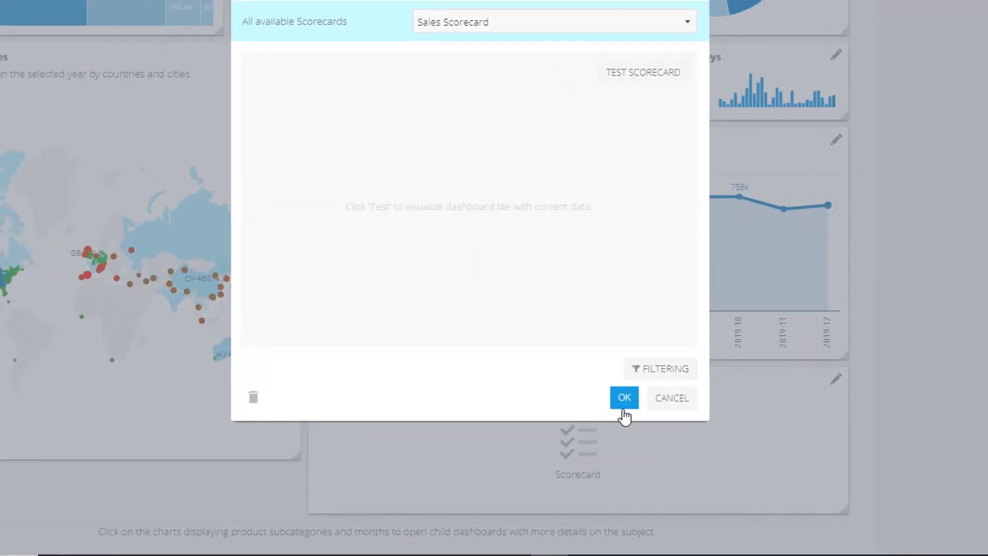
pyautogui.click(624, 398)
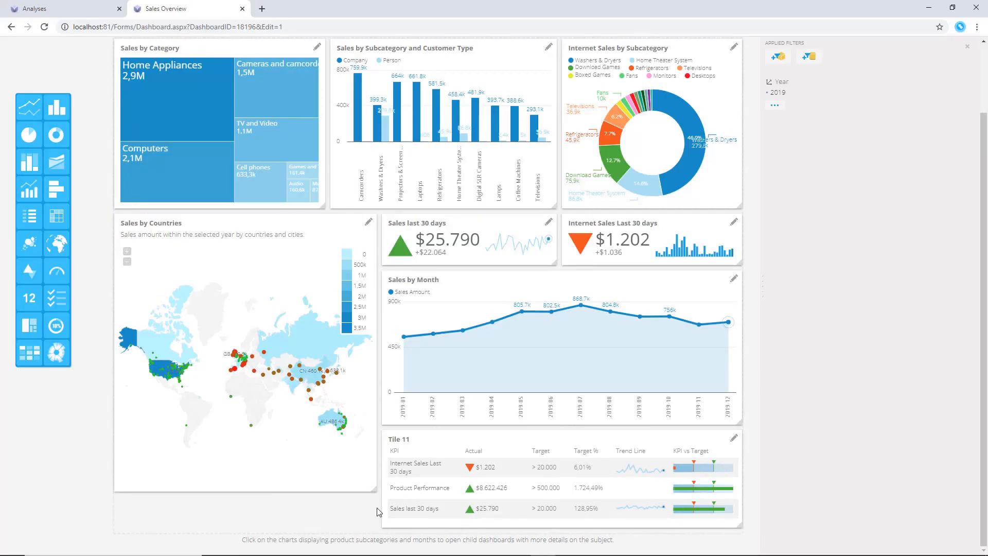
# Lengthen the Sales by Countries tile to line up with the scorecard tile, then save and close the dashboard
pyautogui.moveTo(250, 435); pyautogui.dragTo(258, 497)
pyautogui.moveTo(378, 523); pyautogui.dragTo(378, 525)
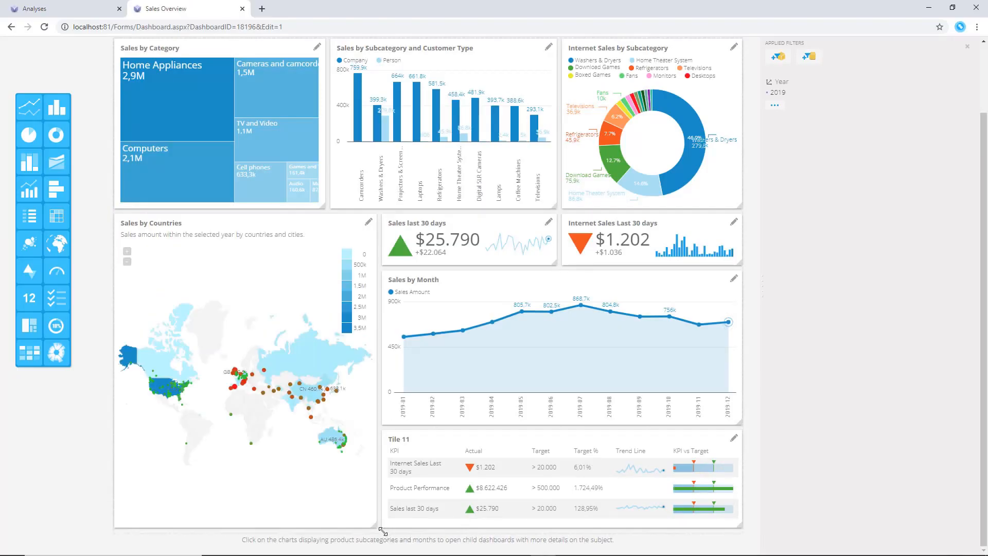
pyautogui.scroll(1, 785, 416)
pyautogui.scroll(1, 785, 416)
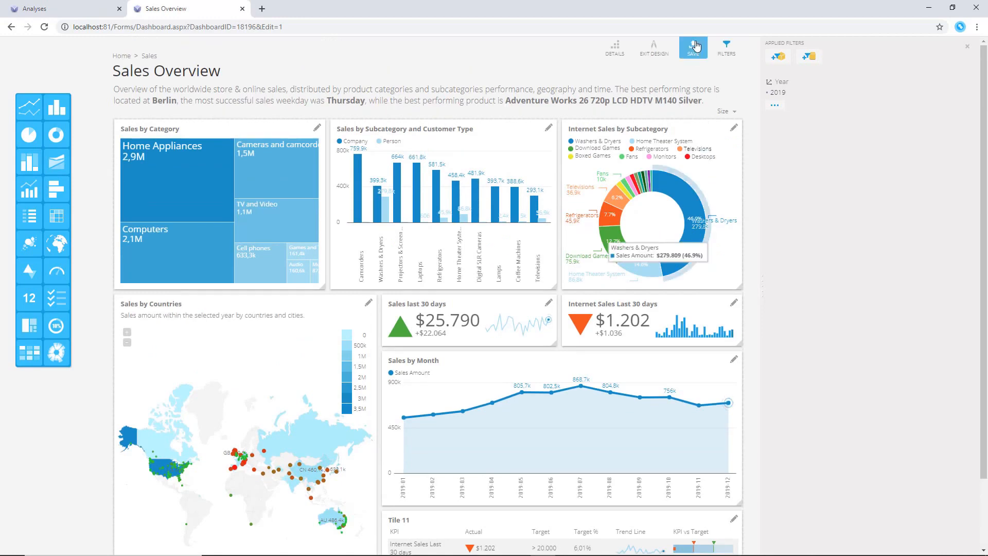
pyautogui.click(694, 47)
pyautogui.click(560, 356)
pyautogui.click(243, 10)
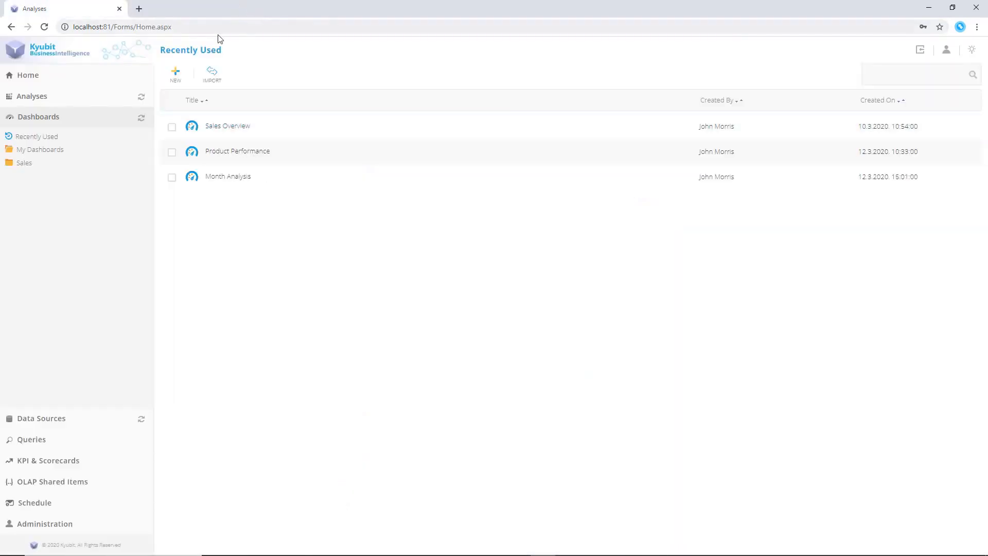
# Create a new multi-page report and add the Month Analysis, Product Performance and Sales Overview dashboards as pages
pyautogui.click(176, 73)
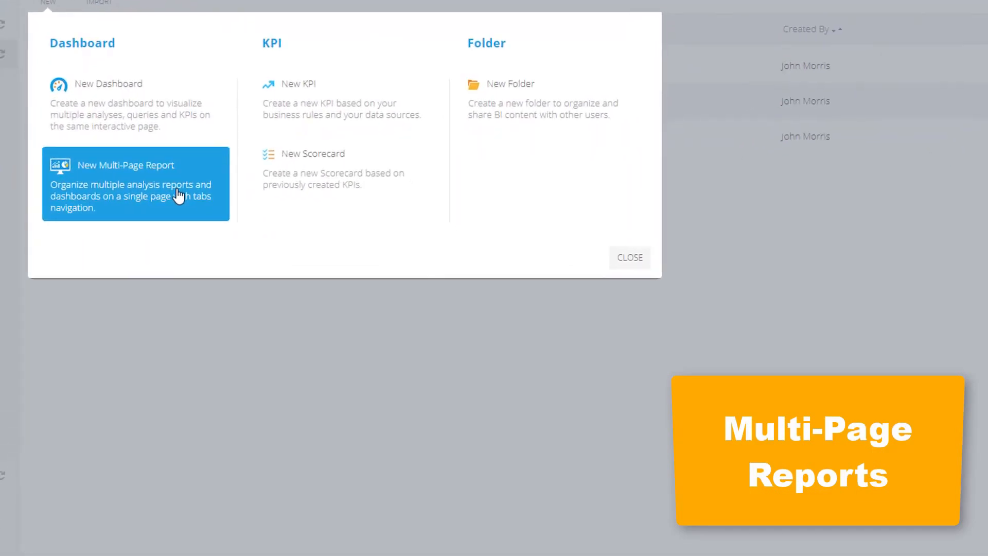
pyautogui.click(183, 209)
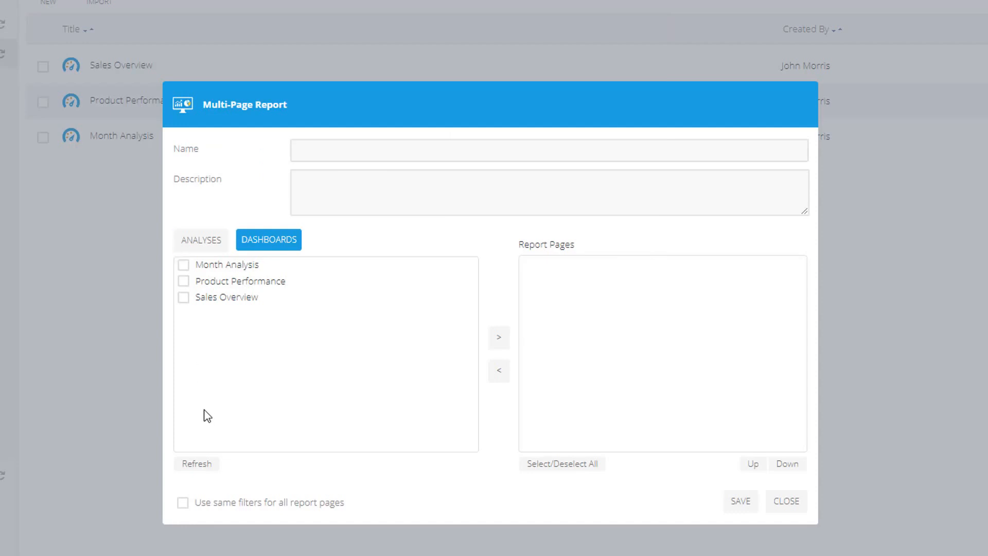
pyautogui.click(184, 298)
pyautogui.click(184, 281)
pyautogui.click(183, 265)
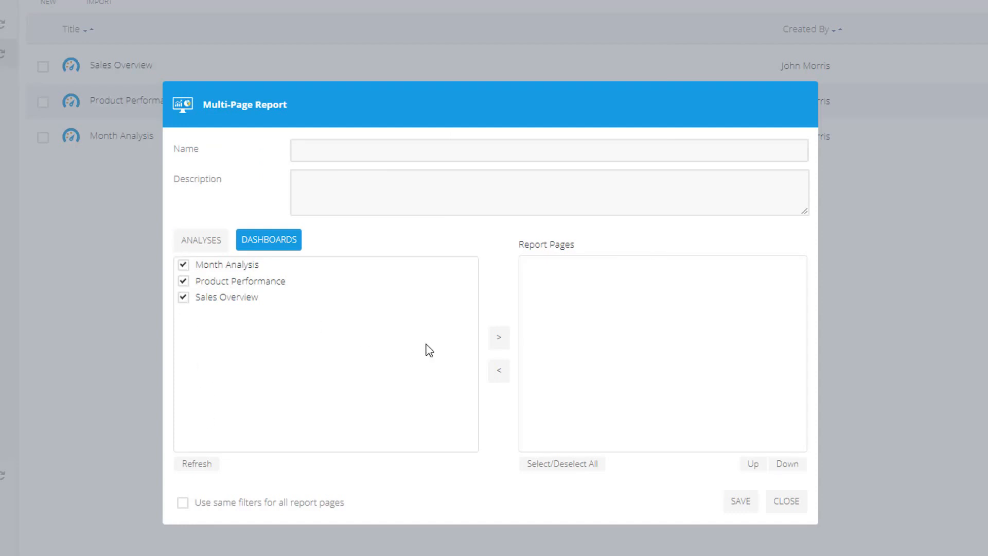
pyautogui.click(502, 341)
# Add the Analysis Overview and EU, Weekend Sales analyses as further report pages
pyautogui.click(200, 244)
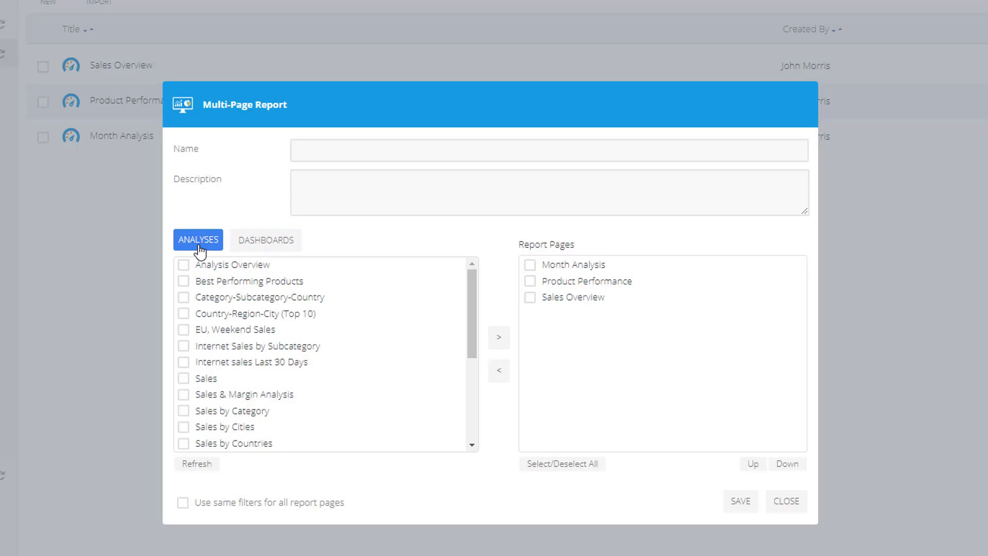
pyautogui.click(184, 265)
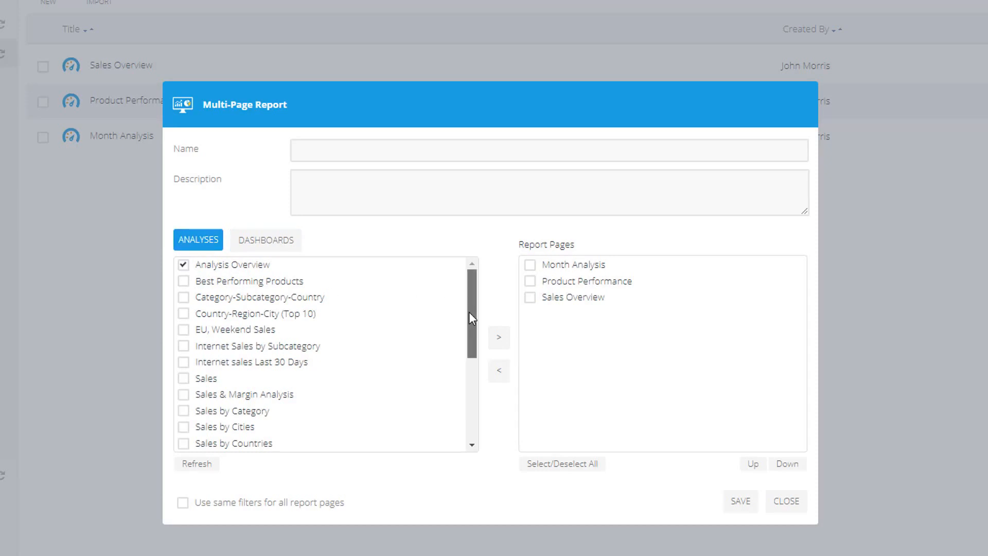
pyautogui.click(183, 330)
pyautogui.click(498, 341)
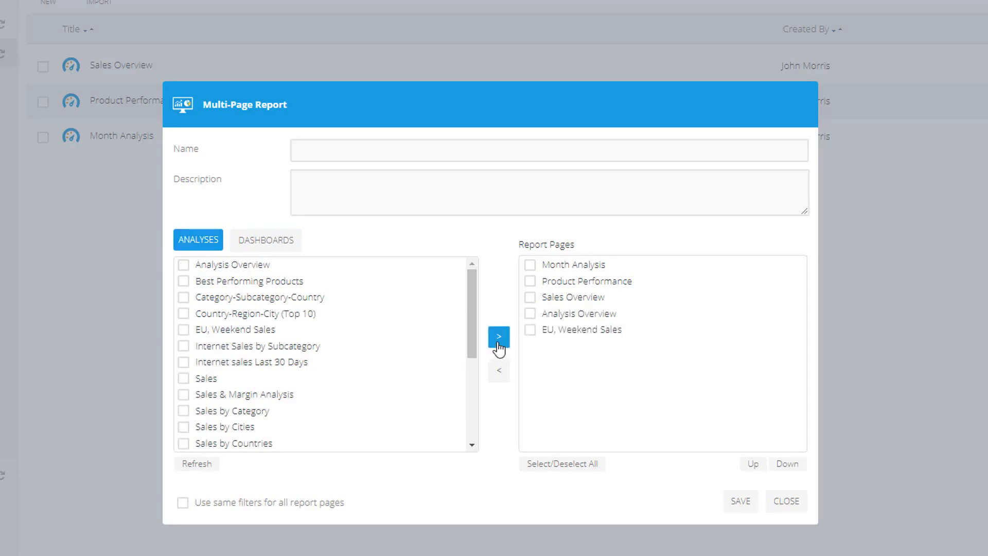
# Name the multi-page report Sales Performance Reports and save it
pyautogui.click(402, 156)
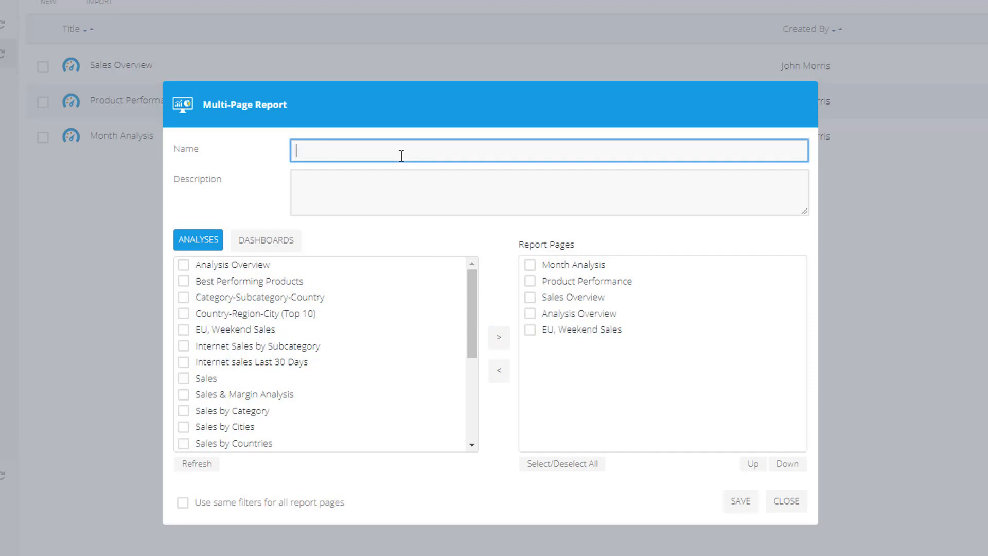
pyautogui.write('Sales Performance Reports')
pyautogui.click(740, 501)
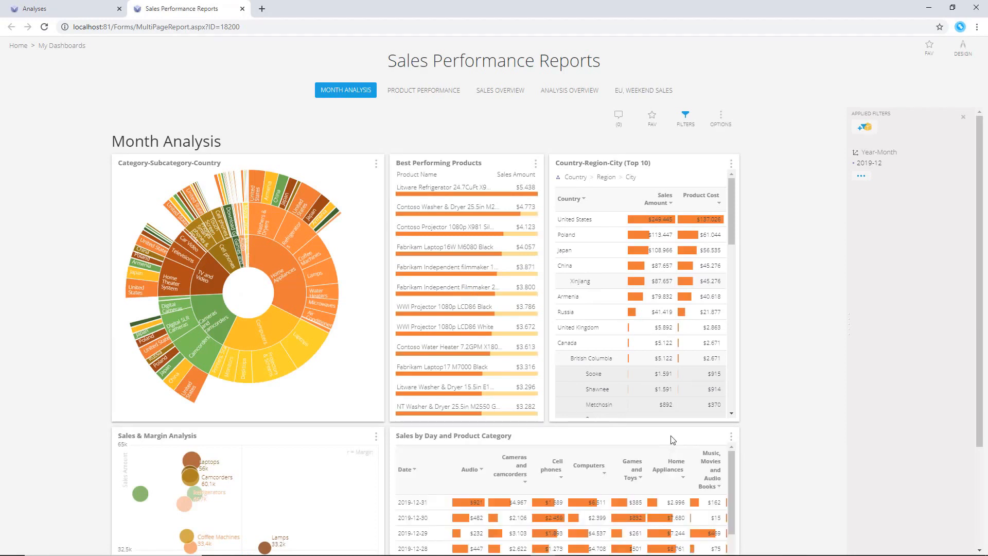
# Browse each page of the Sales Performance Reports multi-page report
pyautogui.click(444, 93)
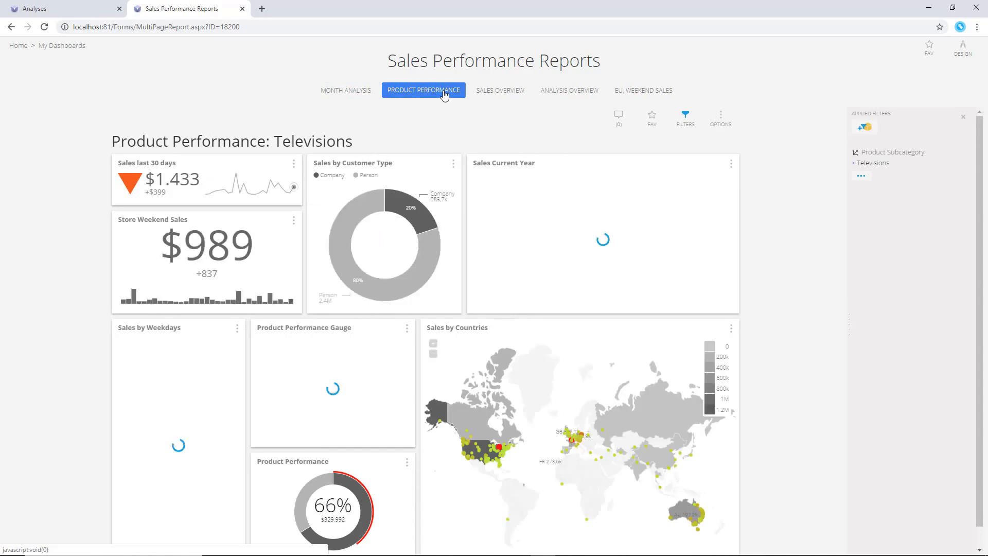
pyautogui.click(503, 90)
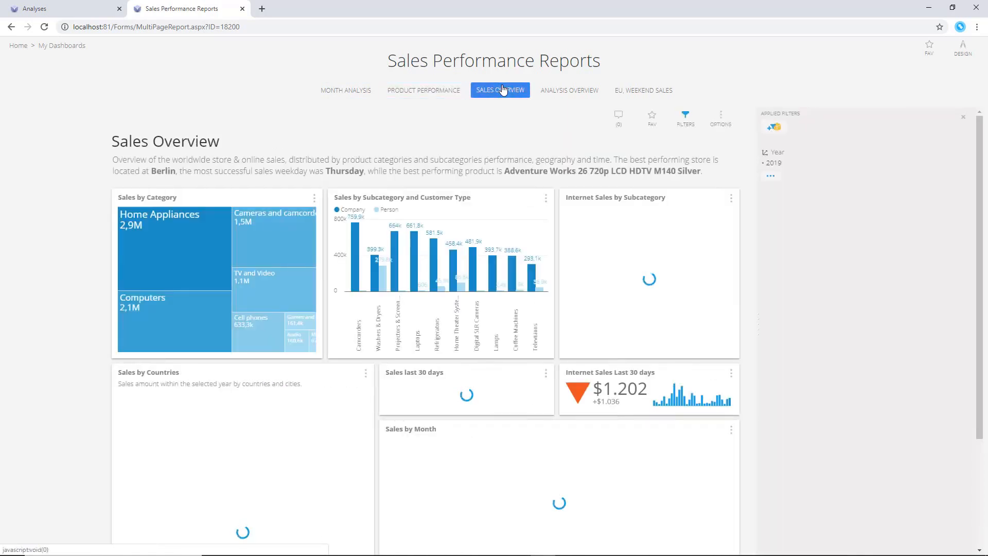
pyautogui.click(574, 97)
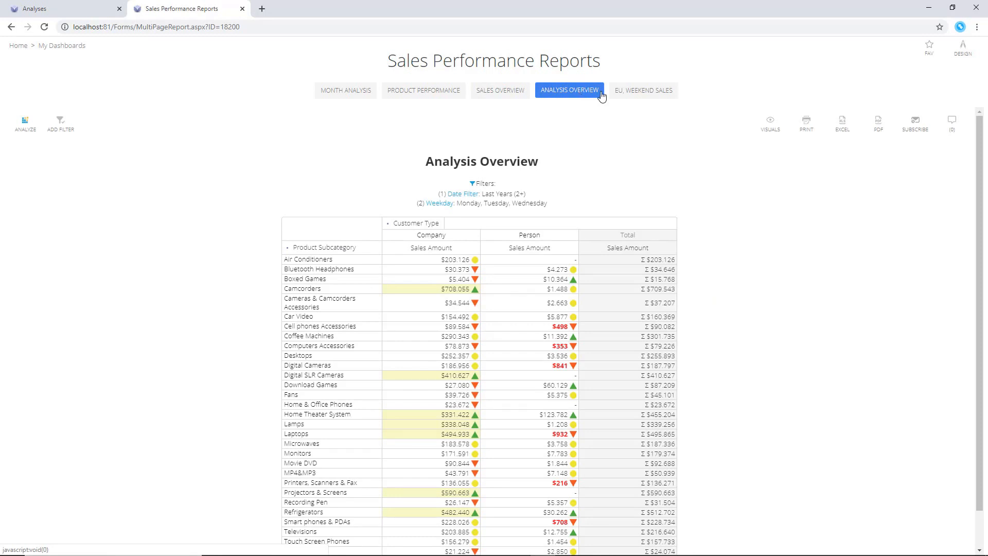
pyautogui.click(629, 95)
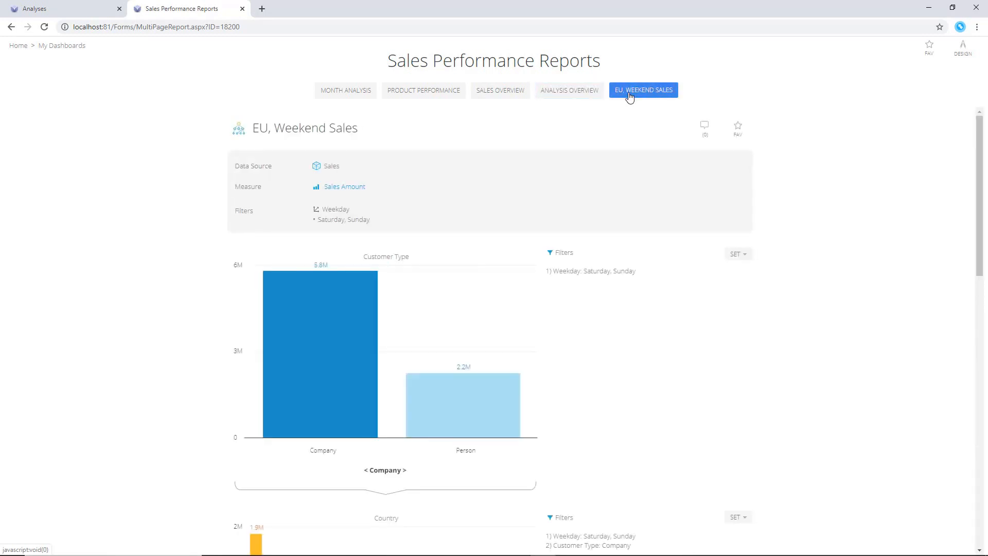
pyautogui.moveTo(984, 202); pyautogui.dragTo(986, 479)
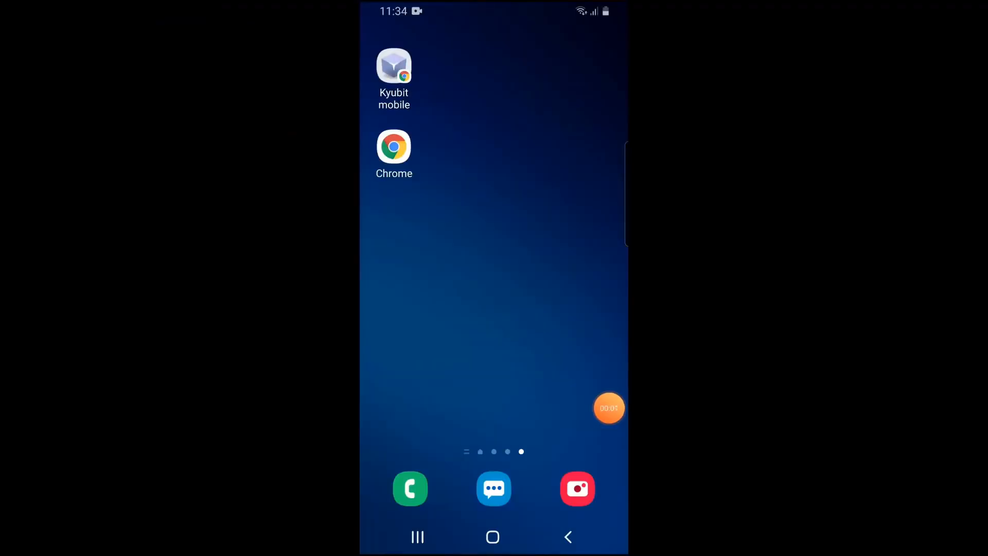
# On the phone, open Kyubit in Chrome and log in with the user name and password, ticking Remember me
pyautogui.click(394, 147)
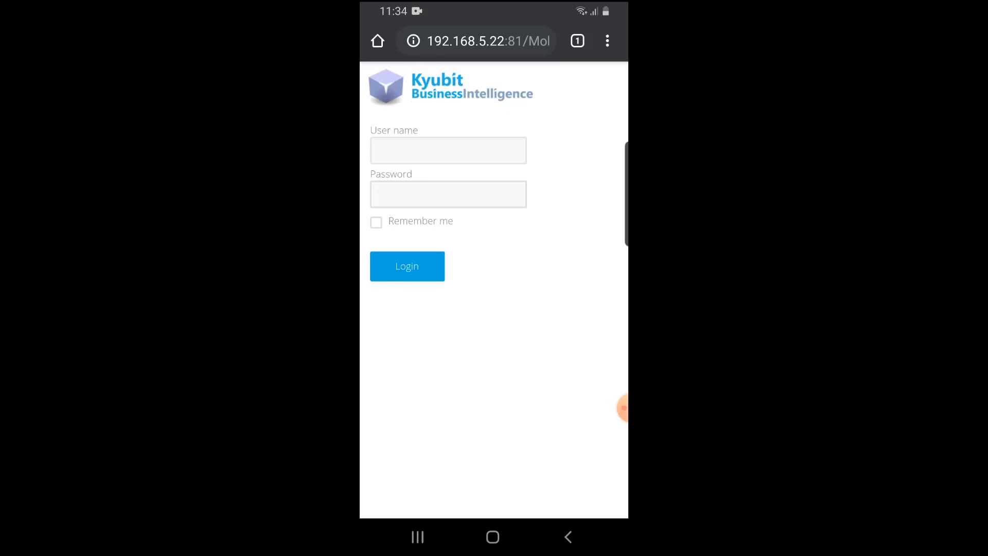
pyautogui.click(448, 150)
pyautogui.click(404, 185)
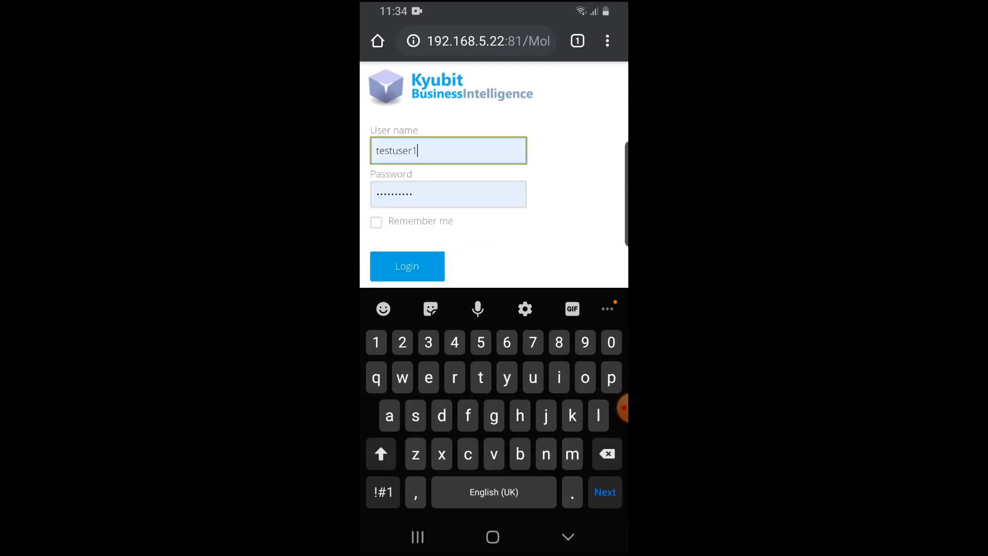
pyautogui.click(376, 222)
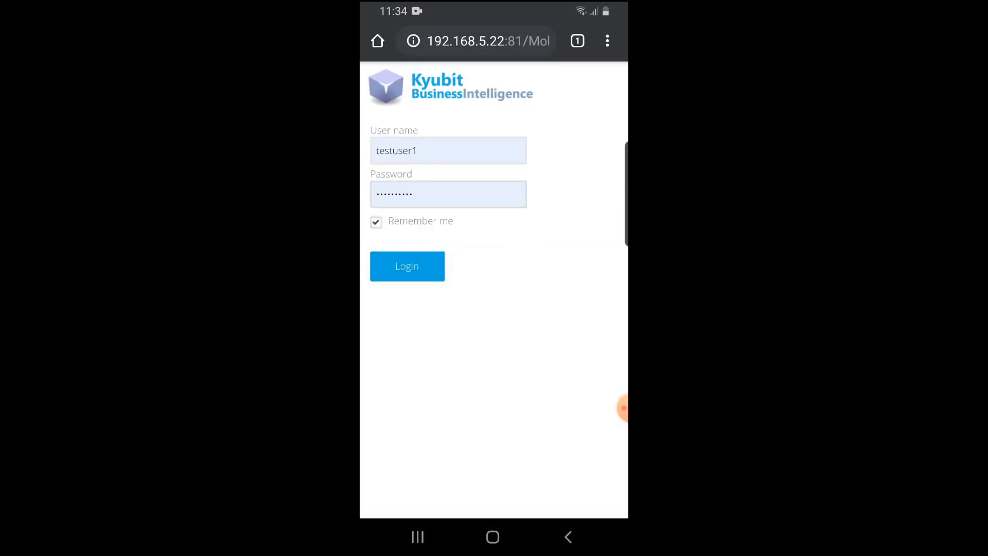
pyautogui.click(407, 266)
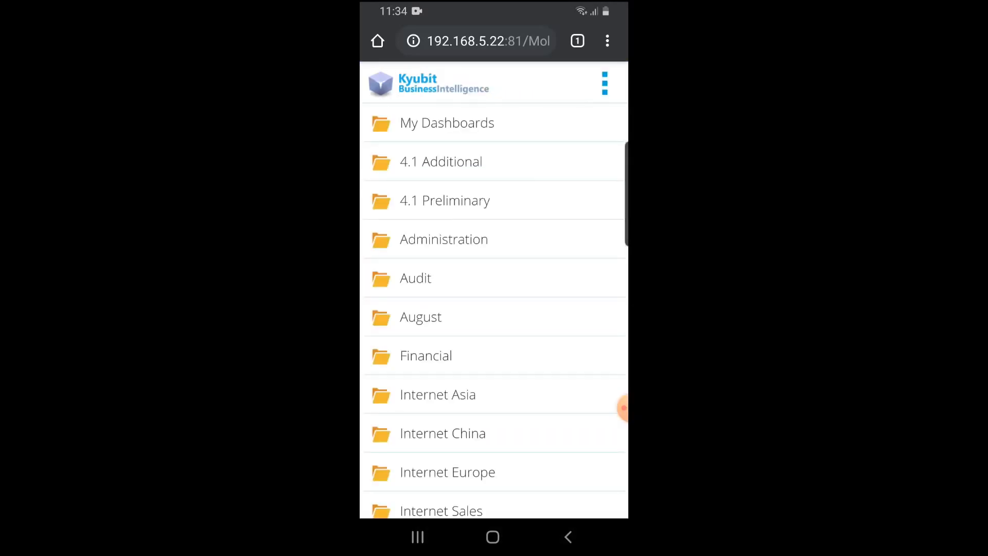
# Open the Sales Overview dashboard from the Tutorial folder in the mobile view
pyautogui.scroll(-5, 427, 356)
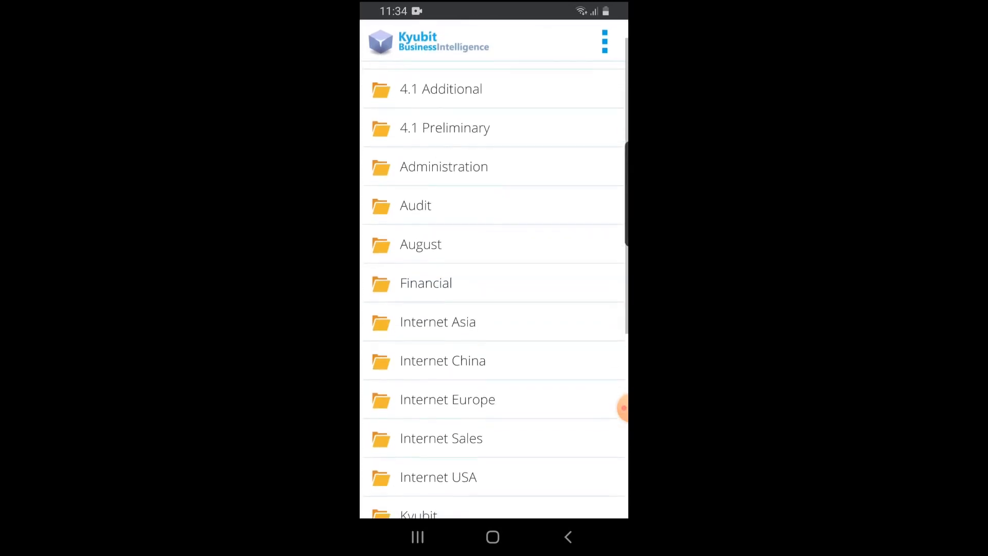
pyautogui.scroll(-3, 463, 337)
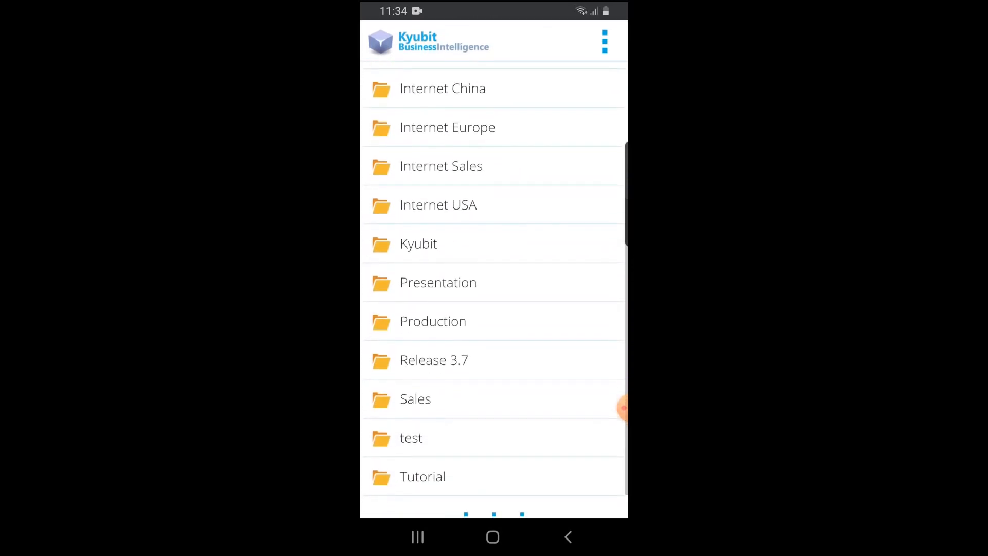
pyautogui.click(423, 443)
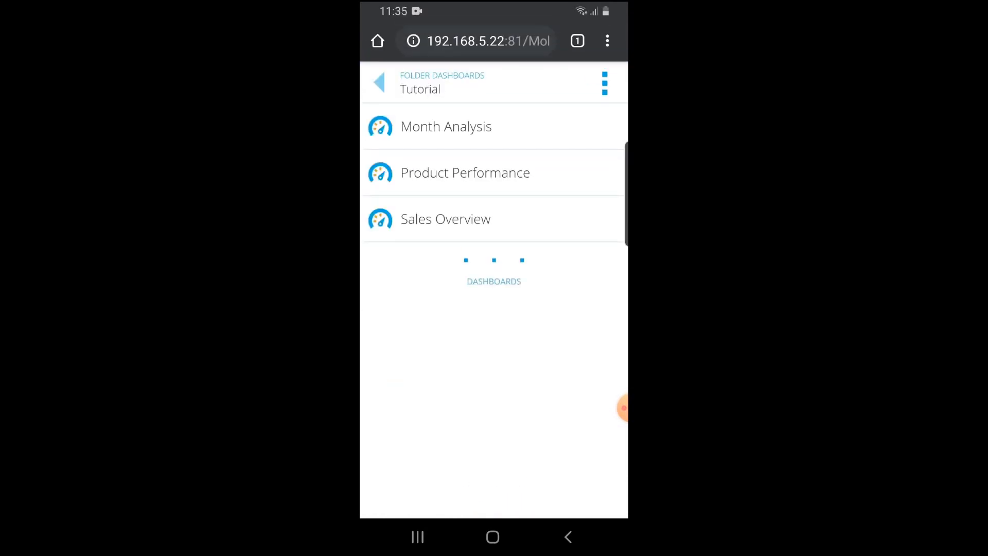
pyautogui.click(445, 220)
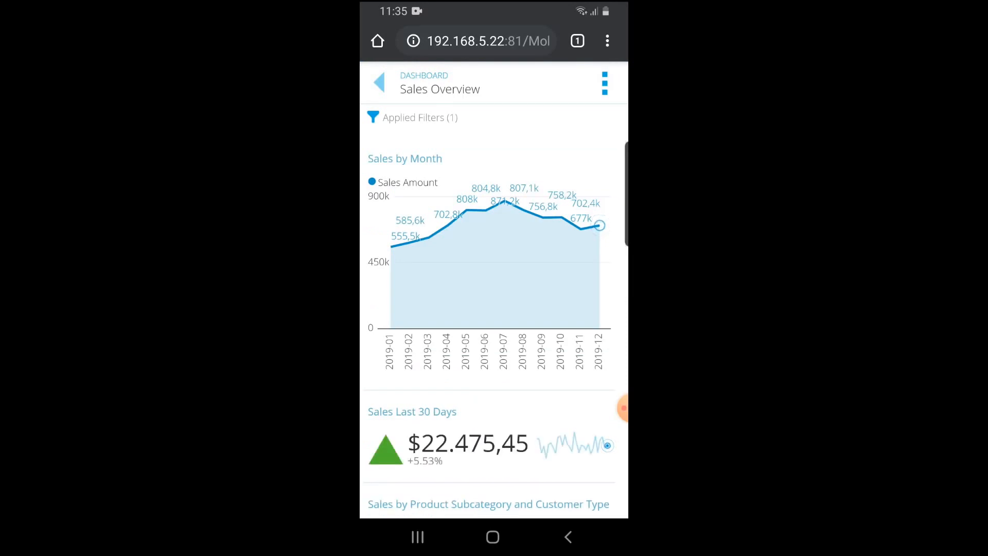
# Drill down into the Washers & Dryers slice of the Internet Sales by Subcategory chart on mobile
pyautogui.scroll(-5, 493, 309)
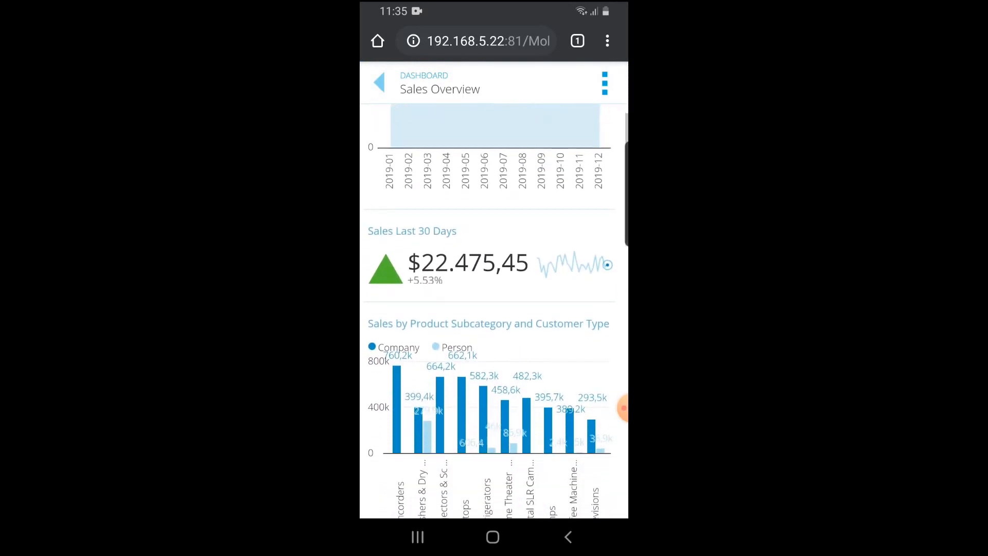
pyautogui.scroll(-7, 494, 309)
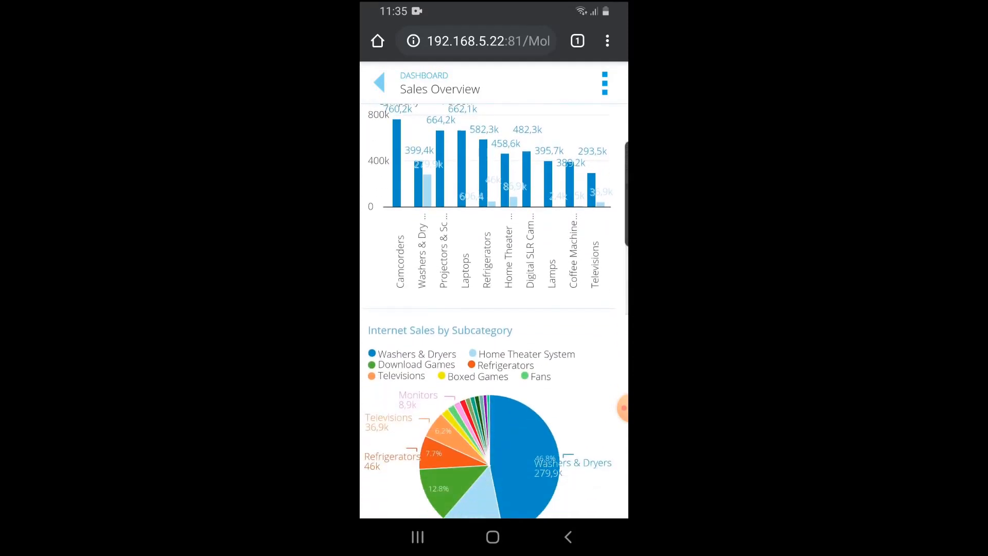
pyautogui.scroll(-10, 493, 309)
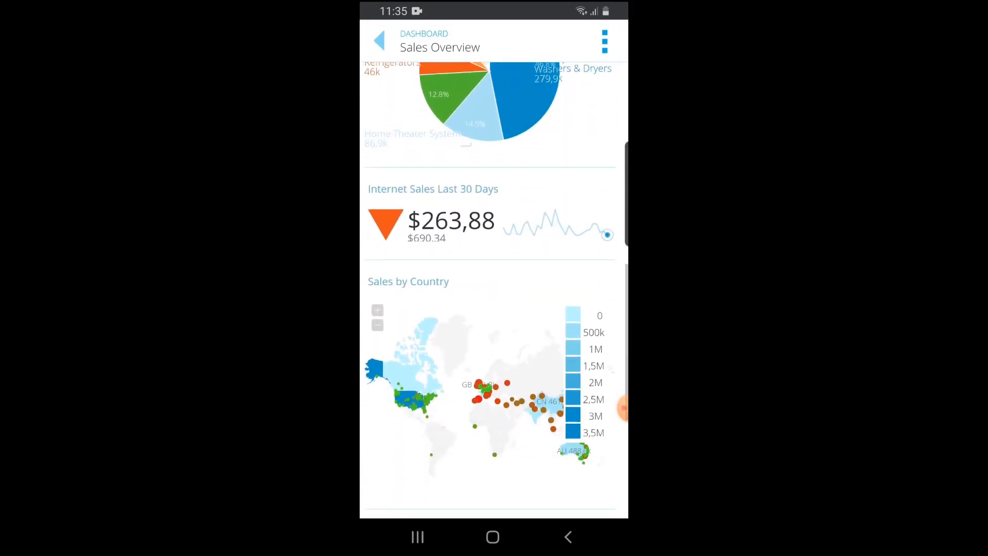
pyautogui.scroll(-8, 494, 309)
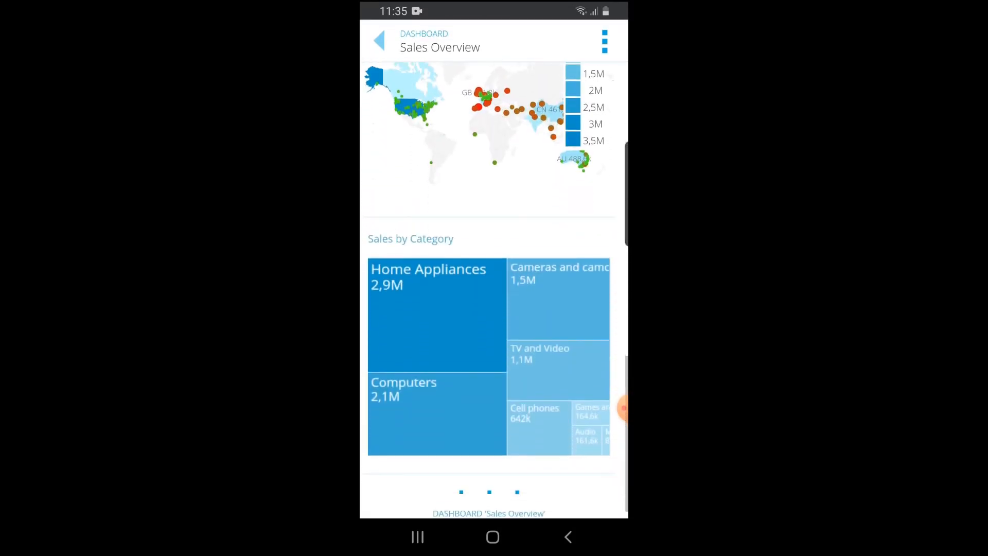
pyautogui.scroll(8, 493, 309)
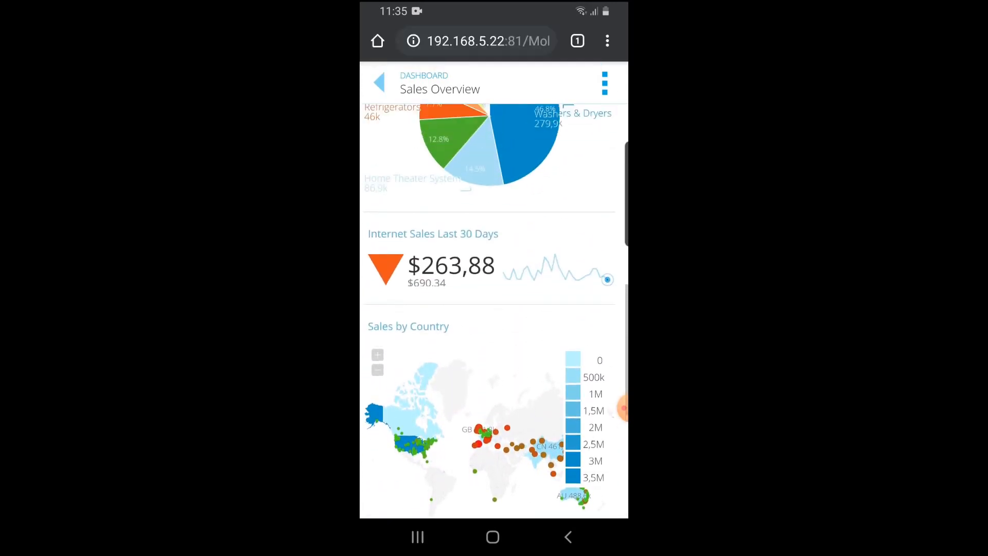
pyautogui.scroll(4, 494, 309)
pyautogui.click(526, 314)
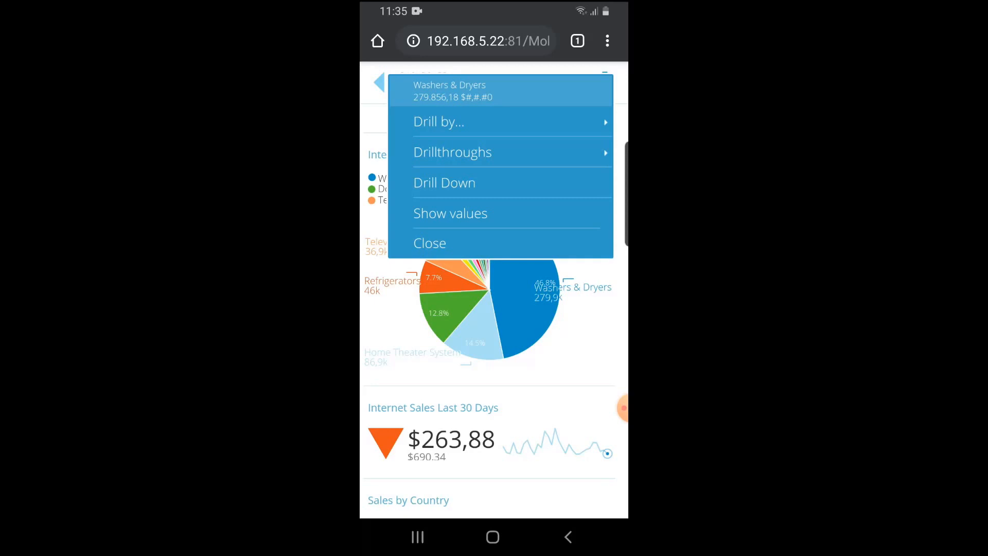
pyautogui.click(444, 183)
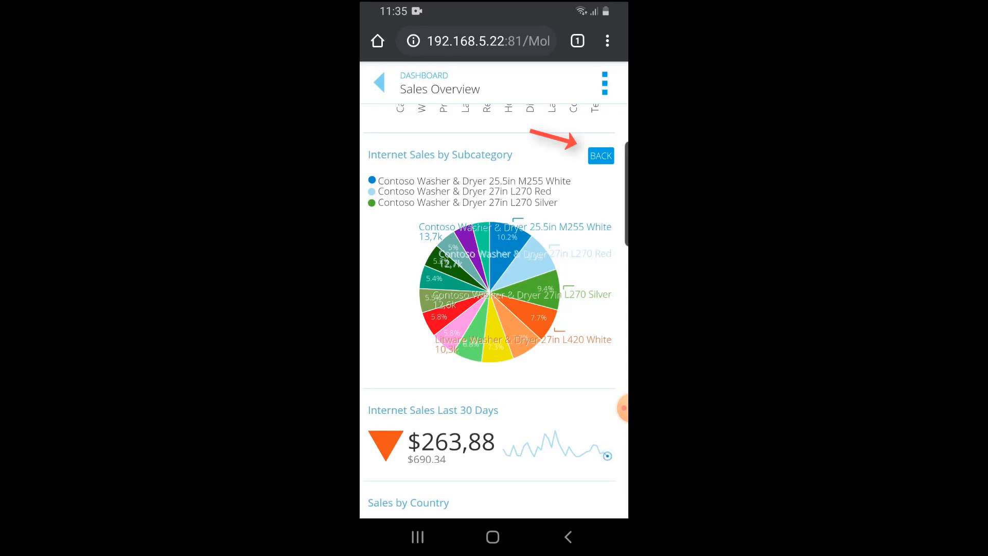
# Drill through the Washers & Dryers slice of the Internet Sales by Subcategory chart to the Sales Details list and scroll its records
pyautogui.click(601, 156)
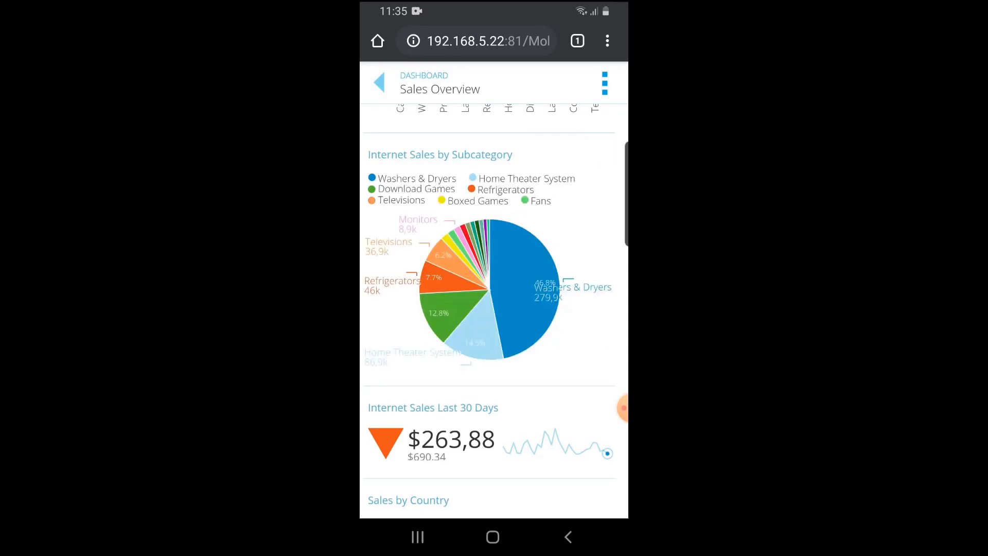
pyautogui.click(521, 274)
pyautogui.click(453, 152)
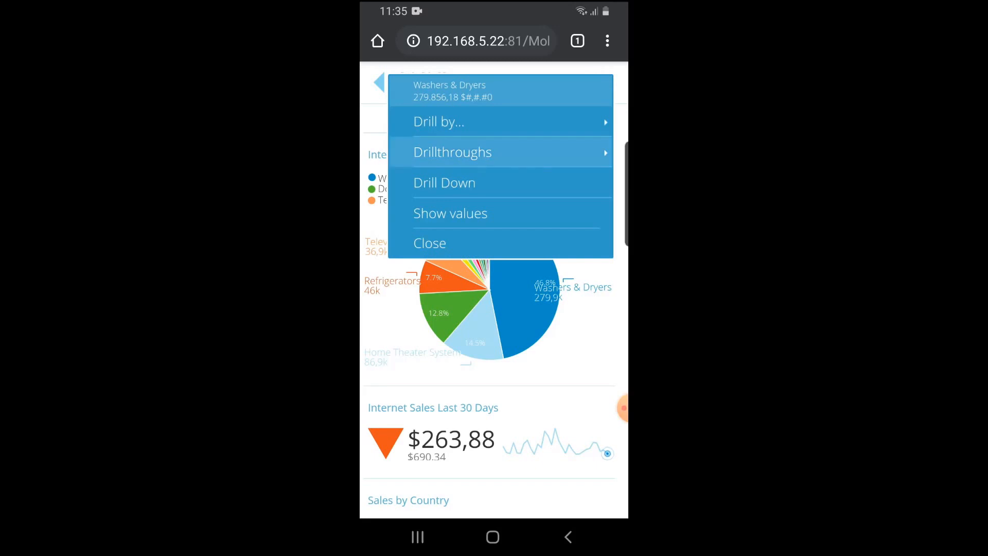
pyautogui.click(451, 122)
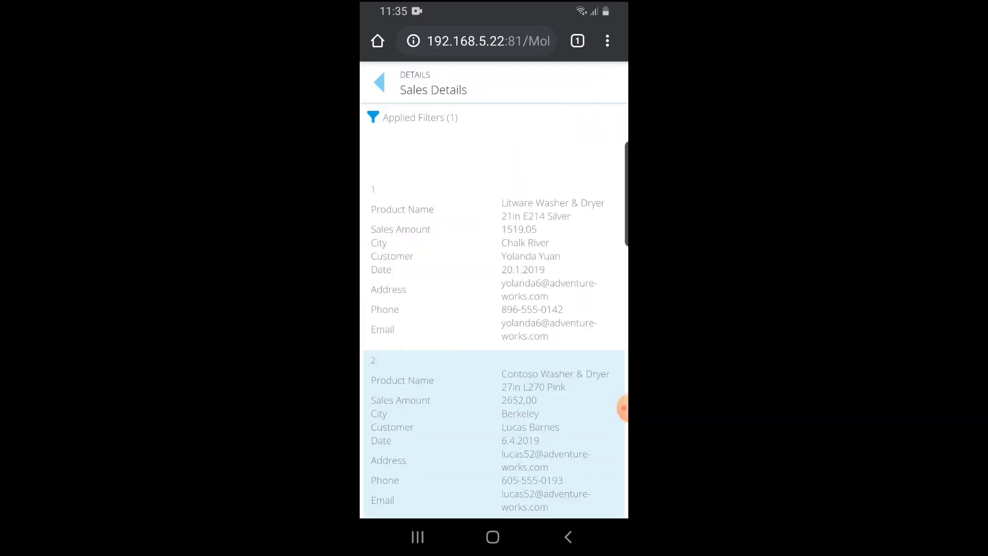
pyautogui.scroll(-5, 494, 289)
pyautogui.scroll(-5, 494, 288)
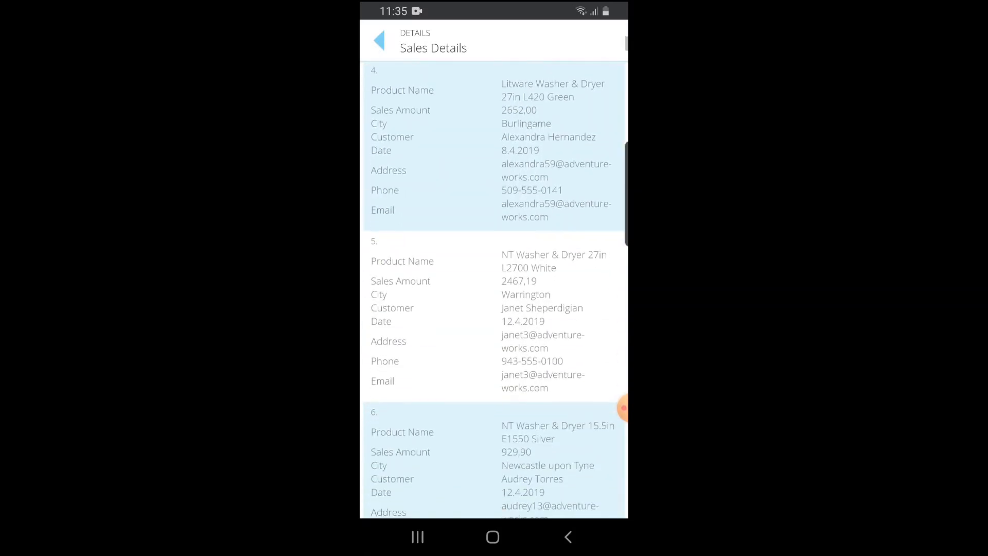
pyautogui.scroll(-3, 494, 289)
# Add the Sales Overview dashboard to the phone's Home screen as a shortcut named Sales Overview
pyautogui.click(379, 41)
pyautogui.click(607, 41)
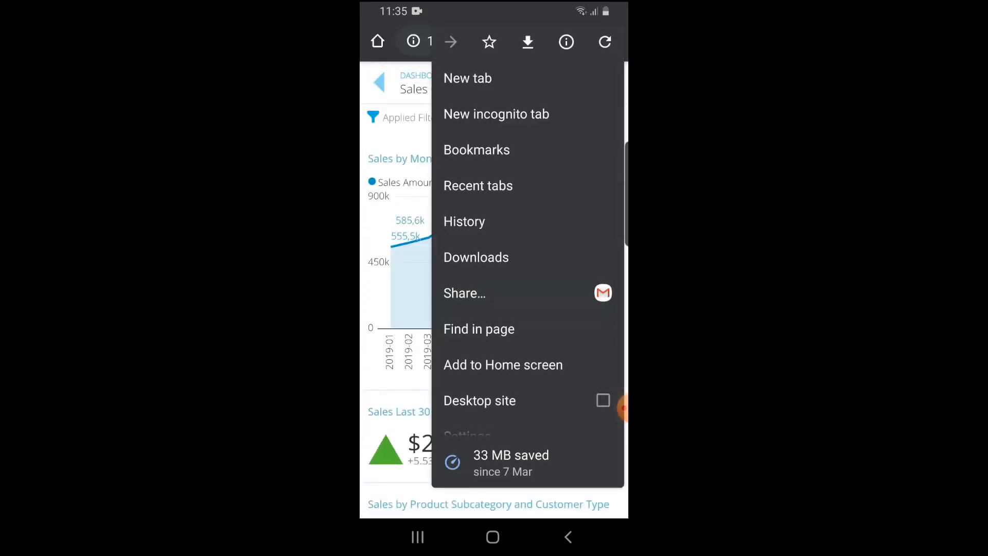
pyautogui.click(503, 364)
pyautogui.click(577, 160)
pyautogui.press('BackSpace')
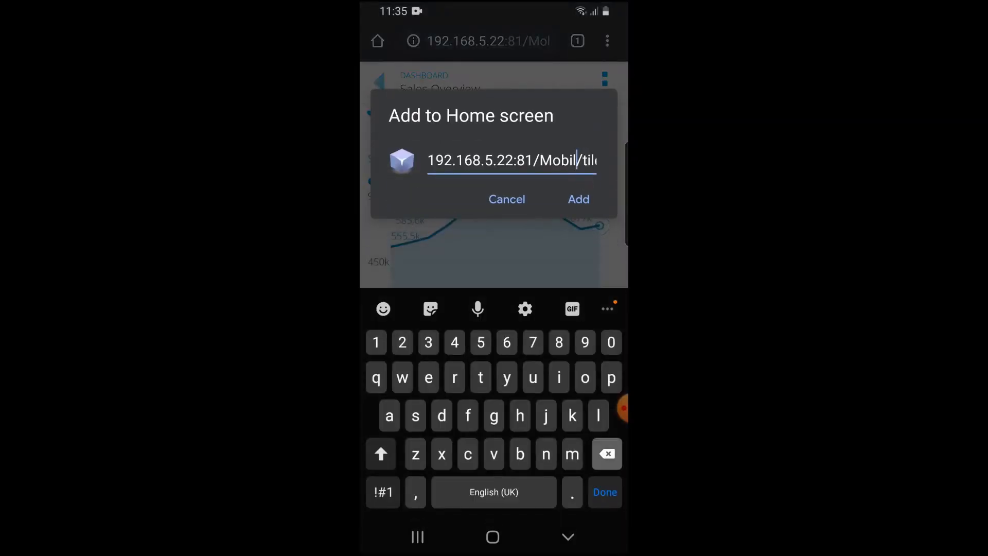
pyautogui.press('BackSpace')
pyautogui.press('BackSpace')
pyautogui.press('BackSpace')
pyautogui.press('BackSpace')
pyautogui.press('BackSpace')
pyautogui.press('BackSpace')
pyautogui.press('BackSpace')
pyautogui.press('BackSpace')
pyautogui.press('BackSpace')
pyautogui.press('BackSpace')
pyautogui.press('BackSpace')
pyautogui.press('BackSpace')
pyautogui.press('BackSpace')
pyautogui.press('BackSpace')
pyautogui.press('BackSpace')
pyautogui.press('BackSpace')
pyautogui.press('BackSpace')
pyautogui.press('BackSpace')
pyautogui.press('BackSpace')
pyautogui.press('BackSpace')
pyautogui.click(587, 160)
pyautogui.press('BackSpace')
pyautogui.press('BackSpace')
pyautogui.press('BackSpace')
pyautogui.press('BackSpace')
pyautogui.press('BackSpace')
pyautogui.press('BackSpace')
pyautogui.press('BackSpace')
pyautogui.press('BackSpace')
pyautogui.press('BackSpace')
pyautogui.press('BackSpace')
pyautogui.press('BackSpace')
pyautogui.press('BackSpace')
pyautogui.press('BackSpace')
pyautogui.press('BackSpace')
pyautogui.press('BackSpace')
pyautogui.press('BackSpace')
pyautogui.press('BackSpace')
pyautogui.press('BackSpace')
pyautogui.press('BackSpace')
pyautogui.press('BackSpace')
pyautogui.click(595, 160)
pyautogui.press('BackSpace')
pyautogui.press('BackSpace')
pyautogui.press('BackSpace')
pyautogui.press('BackSpace')
pyautogui.press('BackSpace')
pyautogui.press('BackSpace')
pyautogui.press('BackSpace')
pyautogui.press('BackSpace')
pyautogui.press('BackSpace')
pyautogui.press('BackSpace')
pyautogui.press('BackSpace')
pyautogui.press('BackSpace')
pyautogui.press('BackSpace')
pyautogui.press('BackSpace')
pyautogui.press('BackSpace')
pyautogui.press('BackSpace')
pyautogui.press('BackSpace')
pyautogui.press('BackSpace')
pyautogui.press('BackSpace')
pyautogui.press('BackSpace')
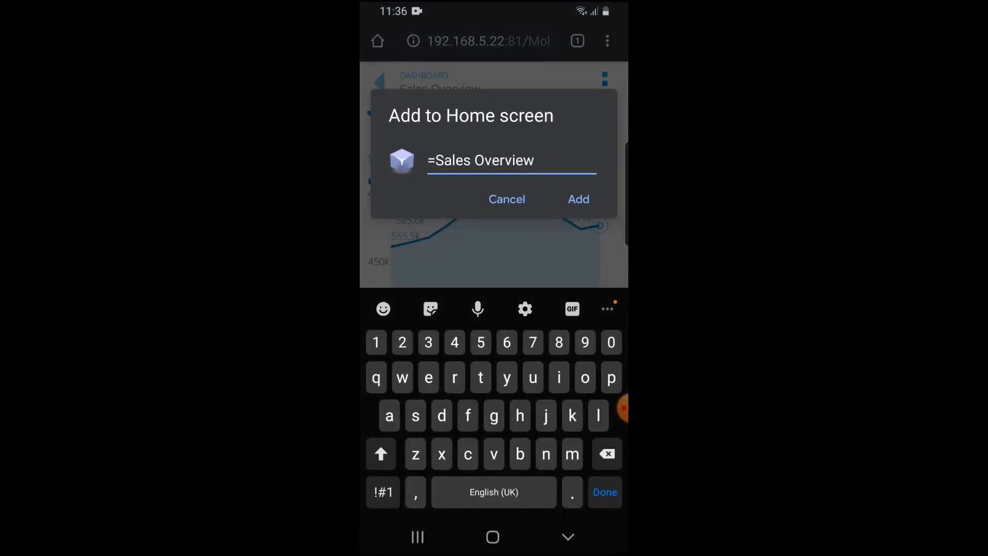
pyautogui.click(445, 161)
pyautogui.moveTo(444, 180); pyautogui.dragTo(435, 182)
pyautogui.press('BackSpace')
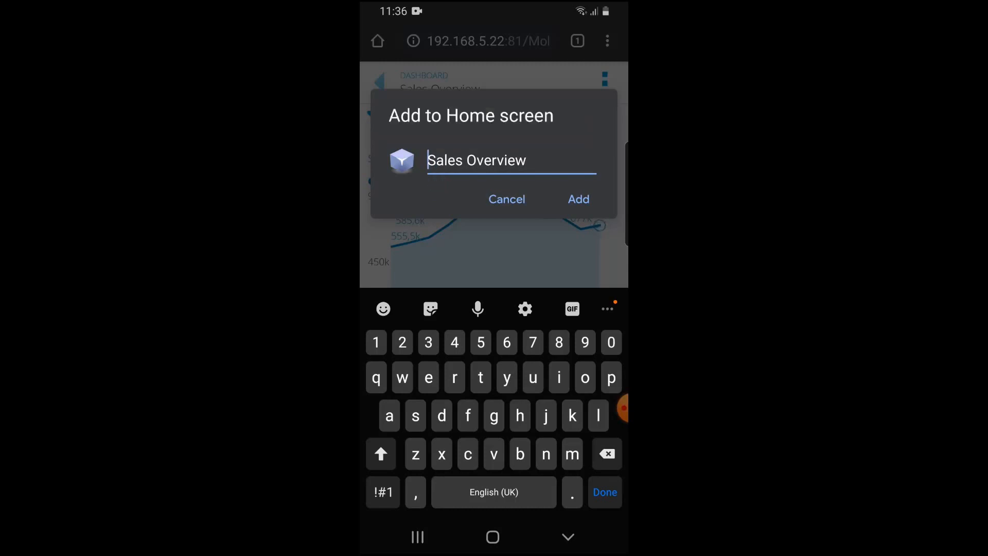
pyautogui.click(579, 199)
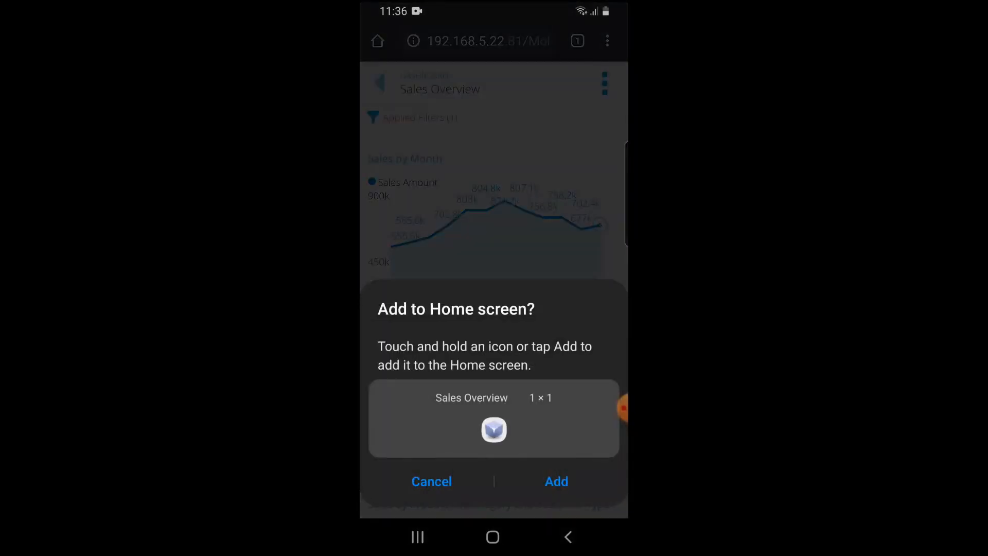
pyautogui.click(557, 482)
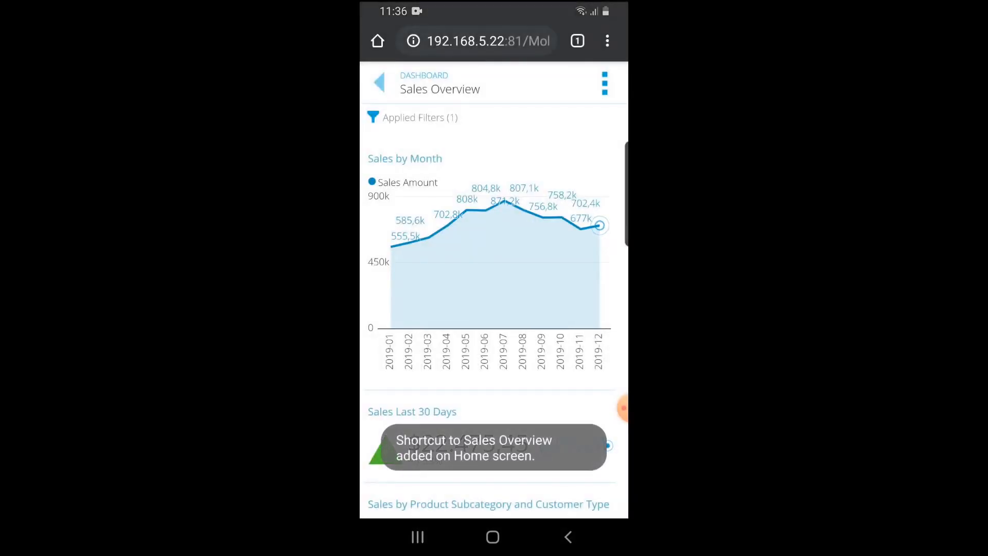
# Open the Sales Overview shortcut from the phone's Home screen and scroll through the dashboard
pyautogui.click(493, 537)
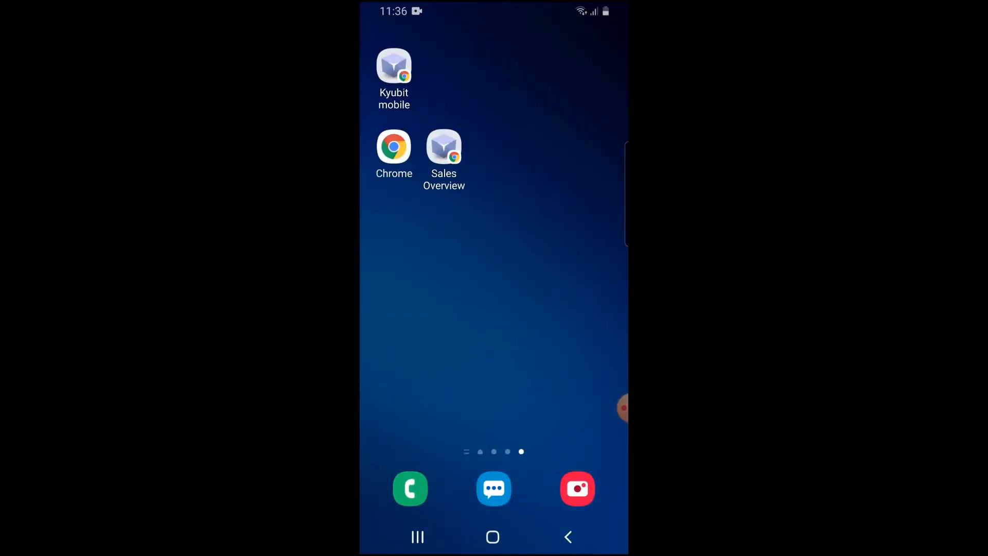
pyautogui.click(444, 147)
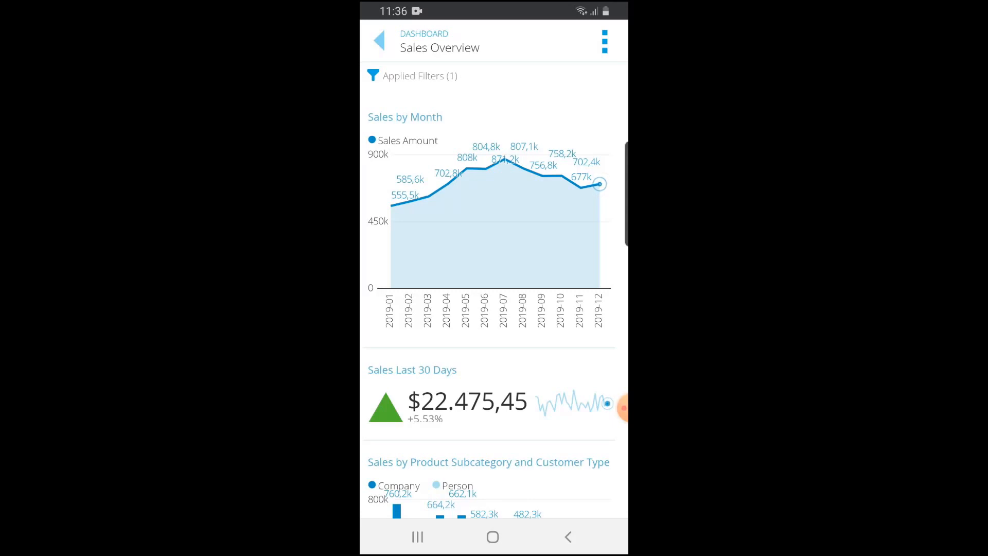
pyautogui.scroll(-2, 494, 275)
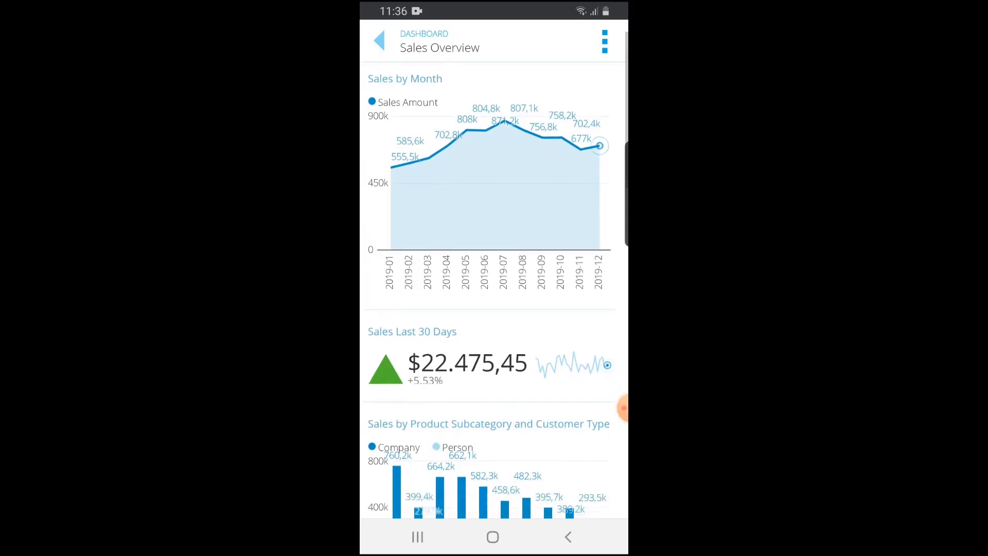
pyautogui.scroll(2, 494, 275)
pyautogui.scroll(2, 494, 275)
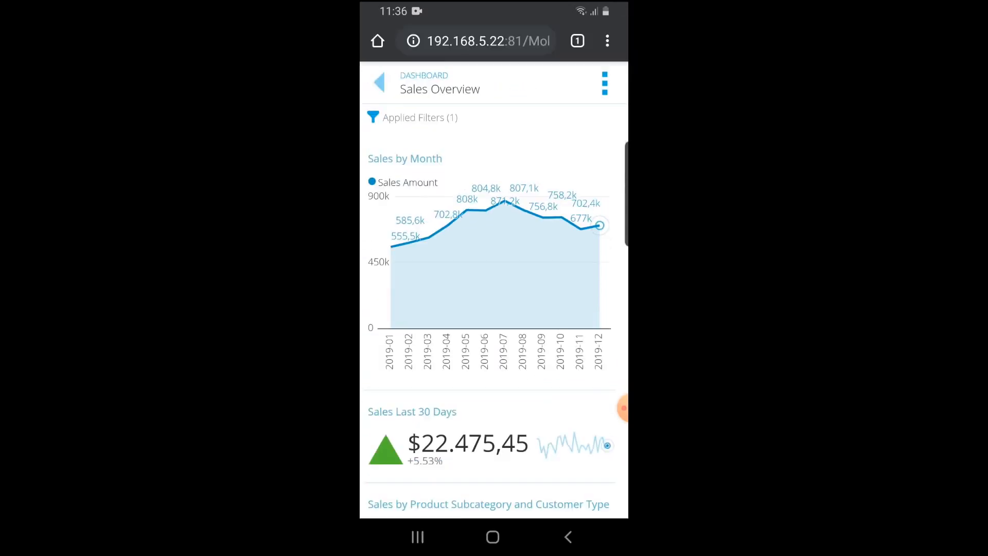
# Open the Product Performance dashboard from the Tutorial folder on mobile and scroll through its charts
pyautogui.click(380, 83)
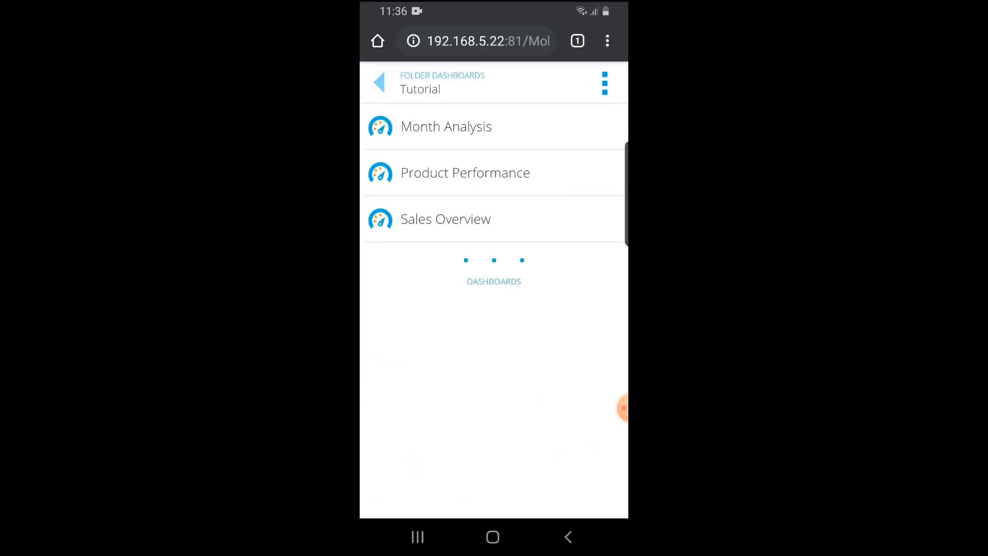
pyautogui.click(494, 173)
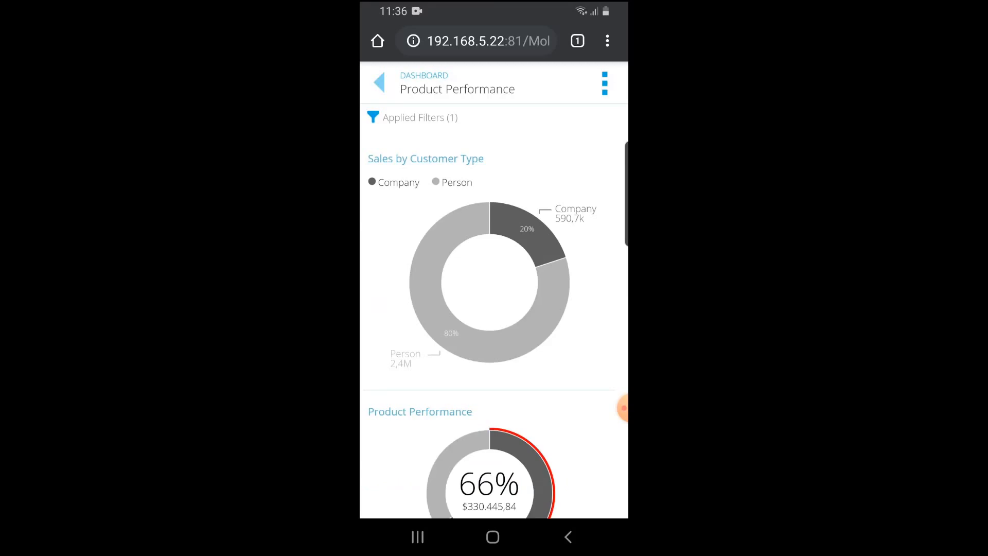
pyautogui.scroll(-3, 493, 309)
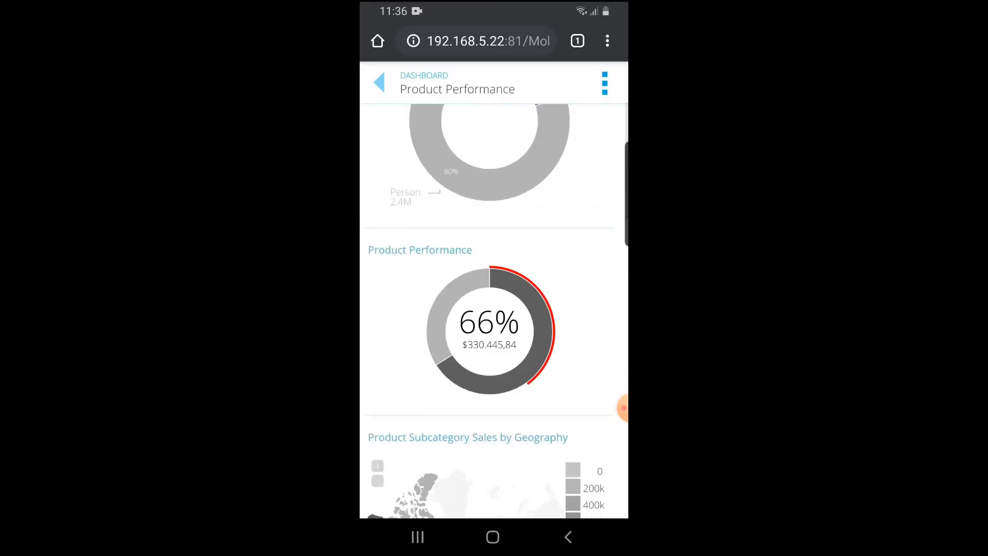
pyautogui.scroll(-6, 493, 309)
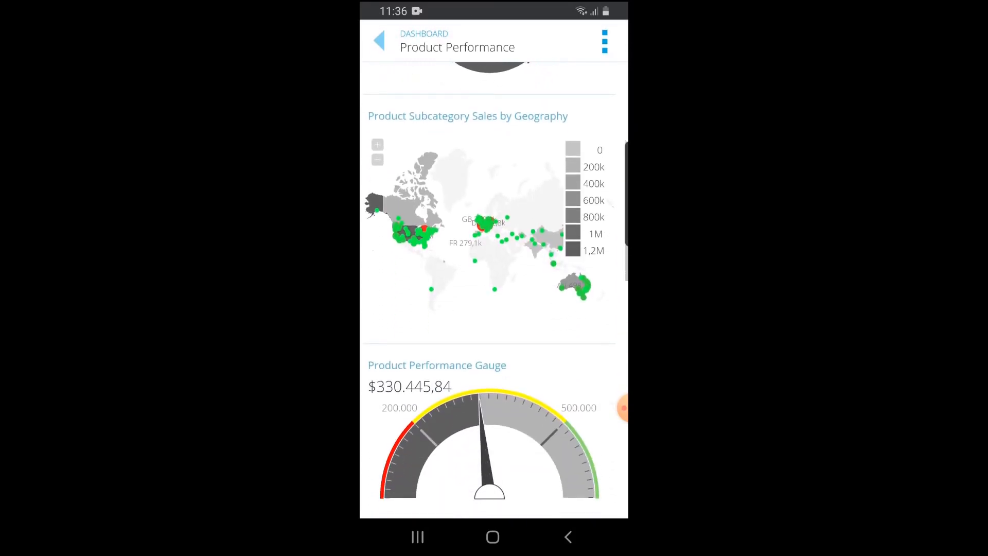
pyautogui.scroll(-8, 493, 309)
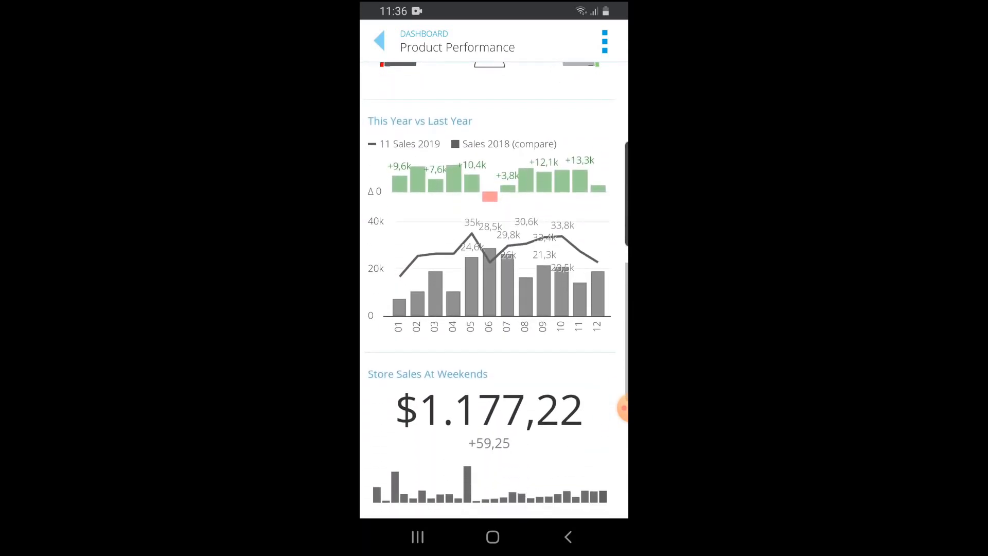
# Open the Month Analysis dashboard from the Tutorial folder on mobile and scroll through its charts
pyautogui.click(379, 40)
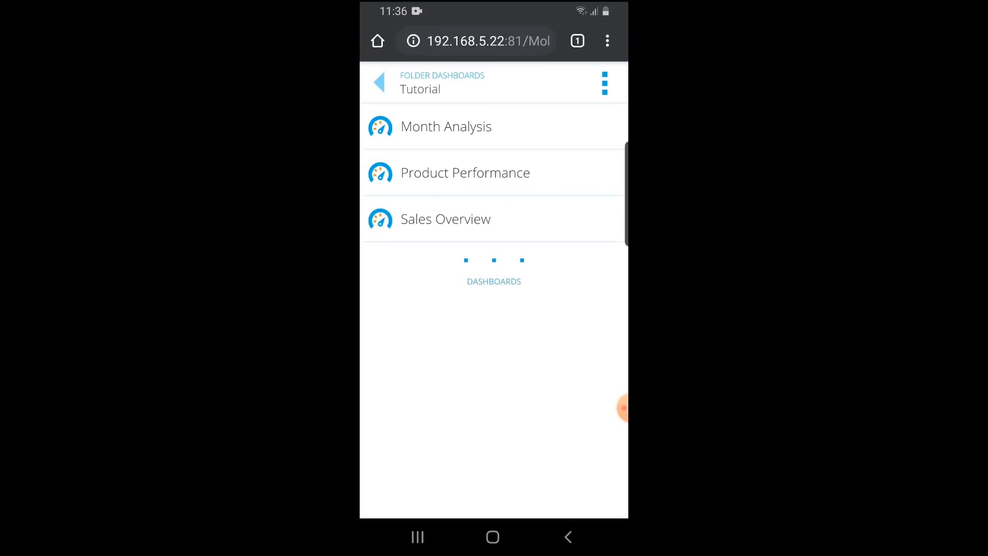
pyautogui.click(495, 127)
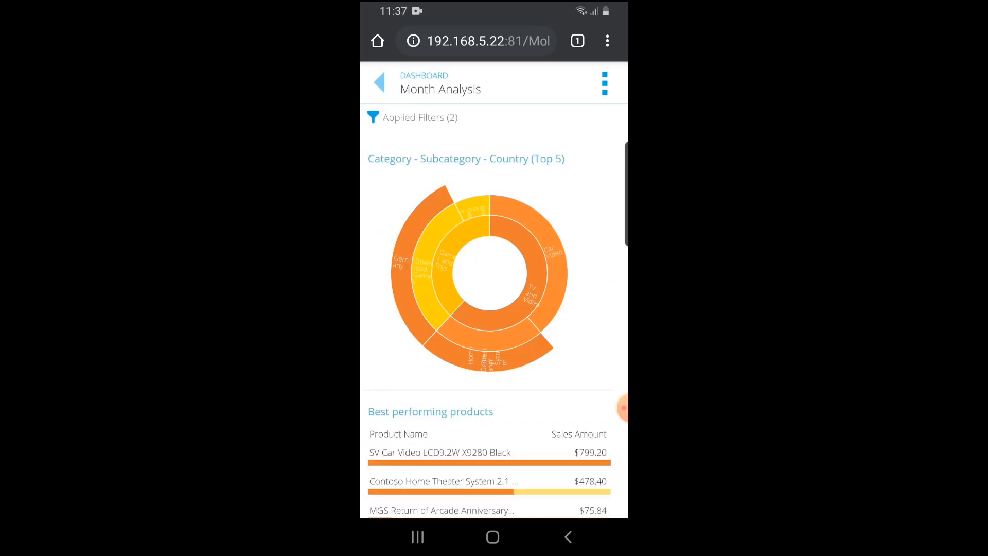
pyautogui.scroll(-5, 495, 288)
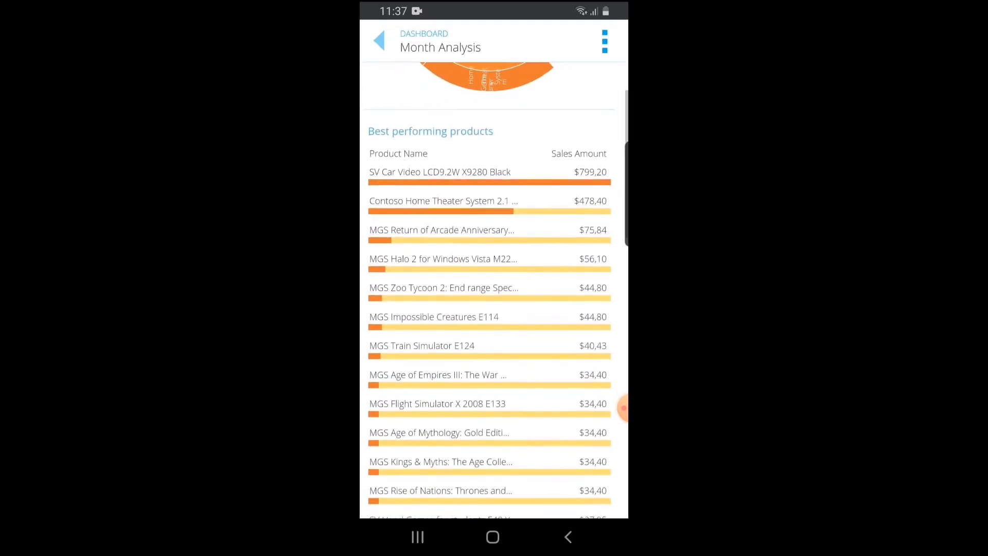
pyautogui.scroll(-10, 494, 288)
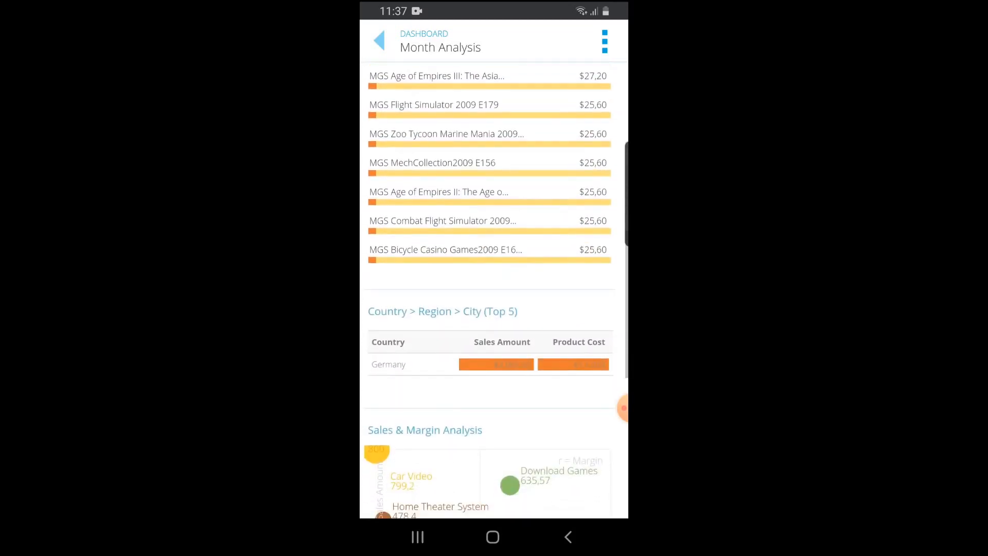
pyautogui.scroll(-3, 494, 288)
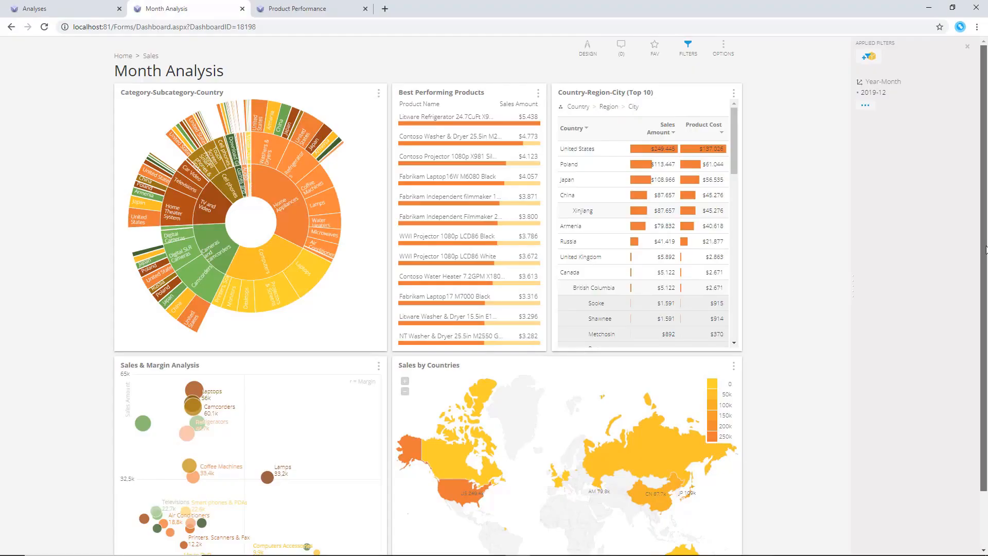
# On the desktop Month Analysis dashboard, cross-filter by selecting United States, Canada and another country on the Sales by Countries map, then clear the filter
pyautogui.moveTo(984, 252); pyautogui.dragTo(985, 291)
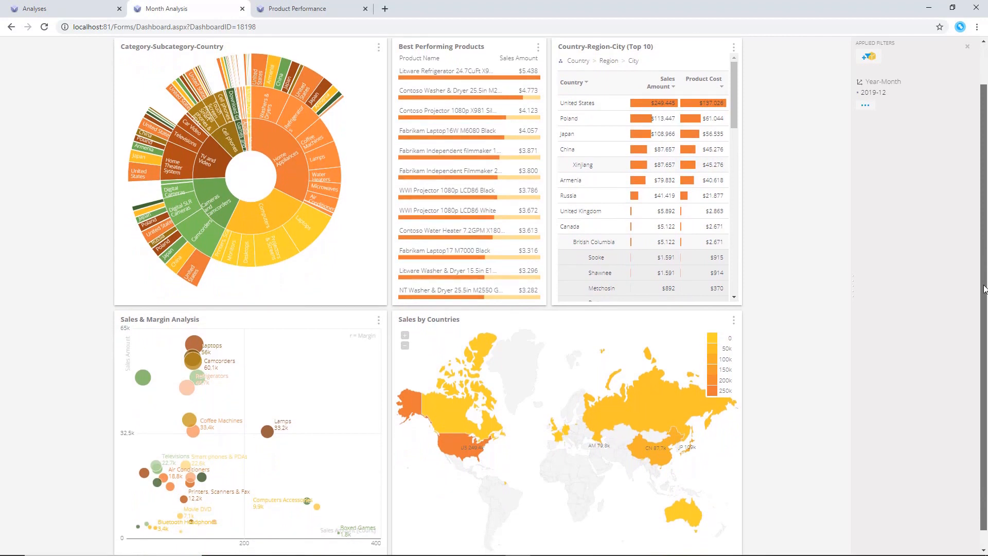
pyautogui.click(735, 320)
pyautogui.click(762, 420)
pyautogui.click(452, 451)
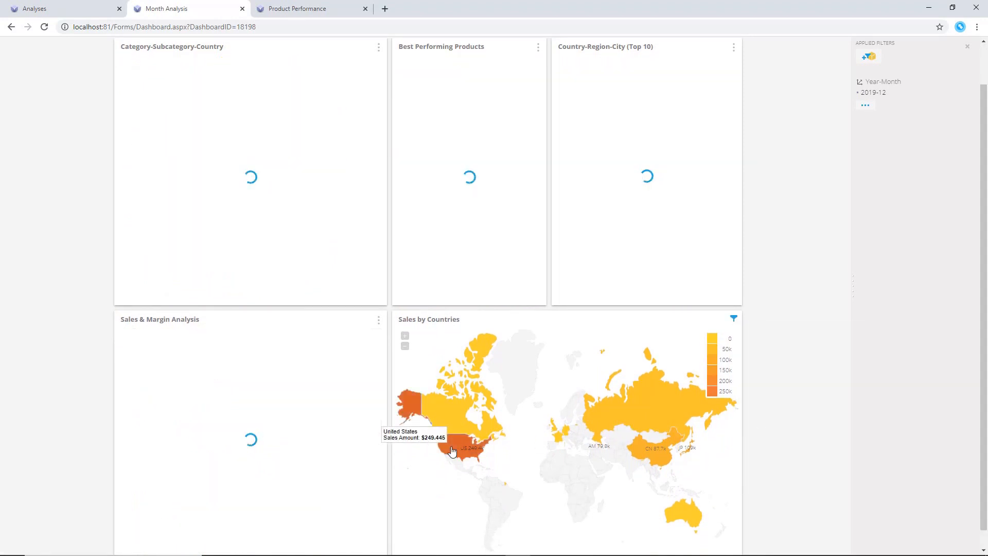
pyautogui.click(450, 421)
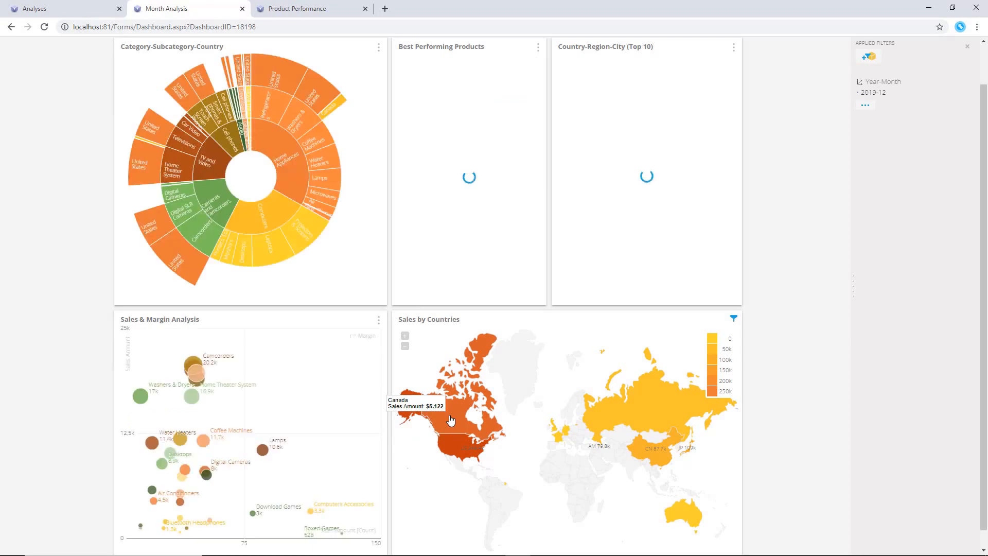
pyautogui.click(553, 426)
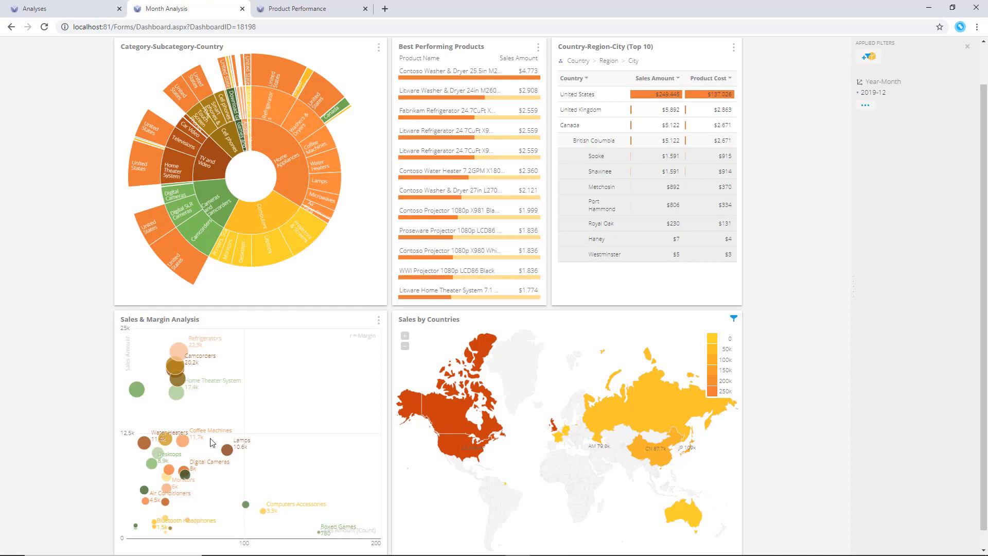
pyautogui.click(733, 319)
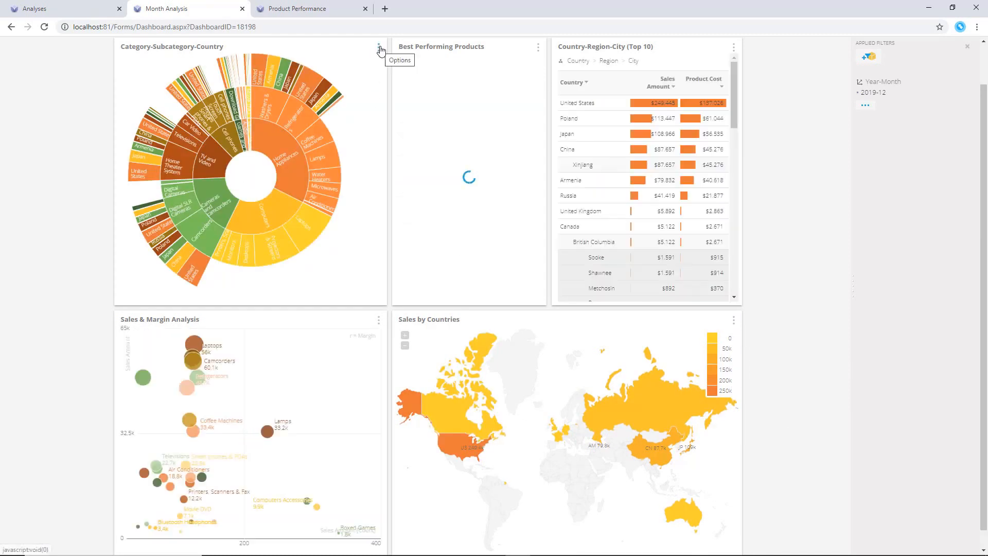
# Cross-filter the dashboard by selecting the Cameras and camcorders, Cell phones and a neighbouring segment in the Category-Subcategory-Country chart
pyautogui.click(209, 210)
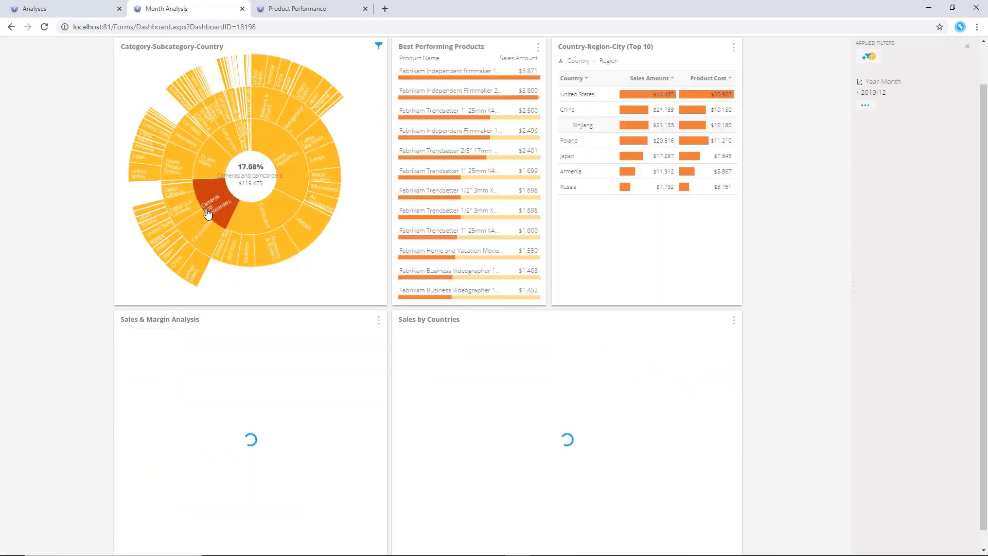
pyautogui.click(230, 138)
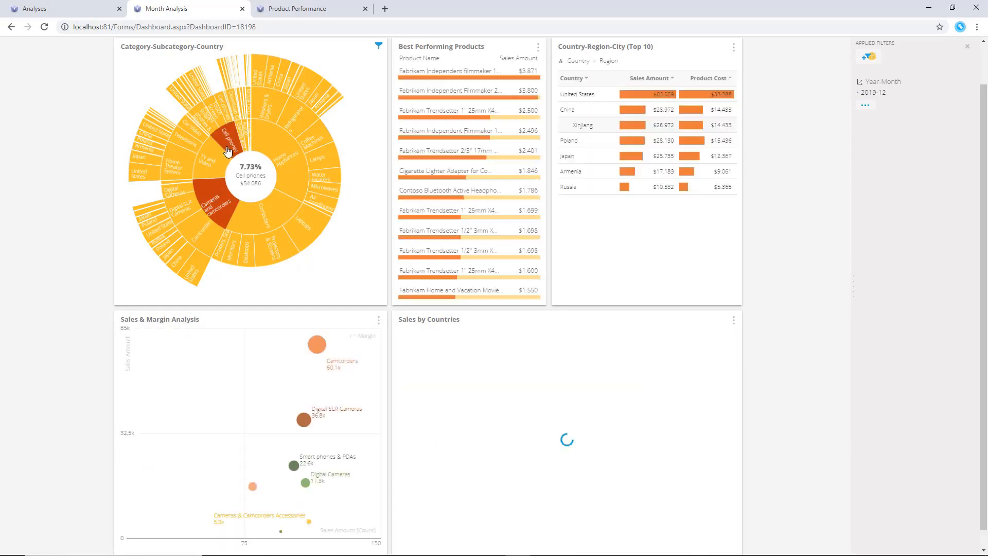
pyautogui.click(246, 134)
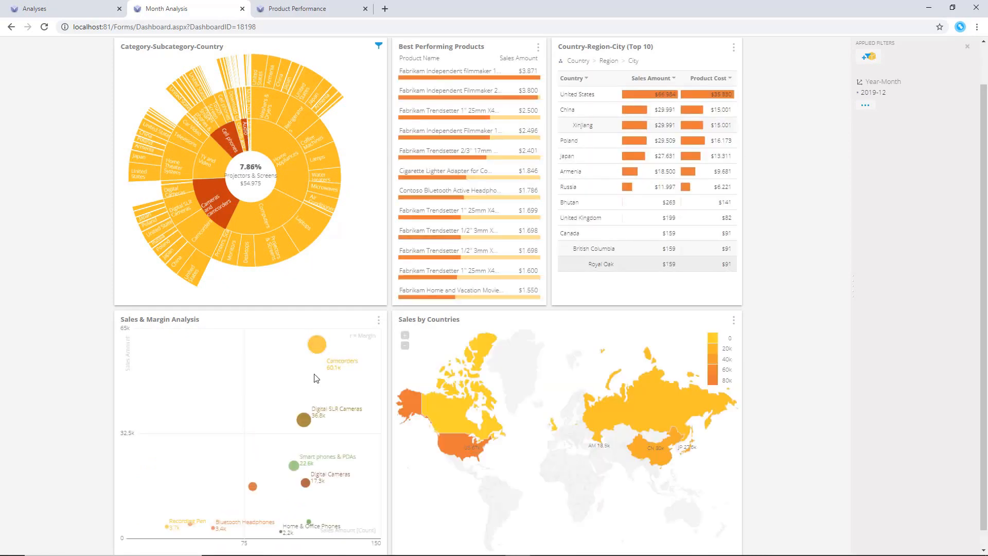
# Expand China, Japan and Japan's Kanto region in the Country-Region-City table
pyautogui.scroll(-1, 316, 470)
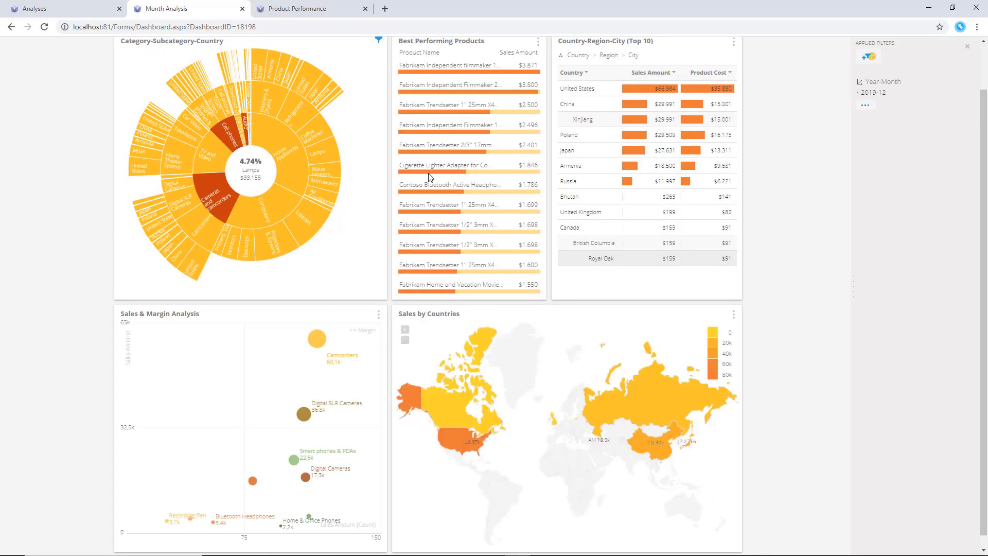
pyautogui.click(586, 120)
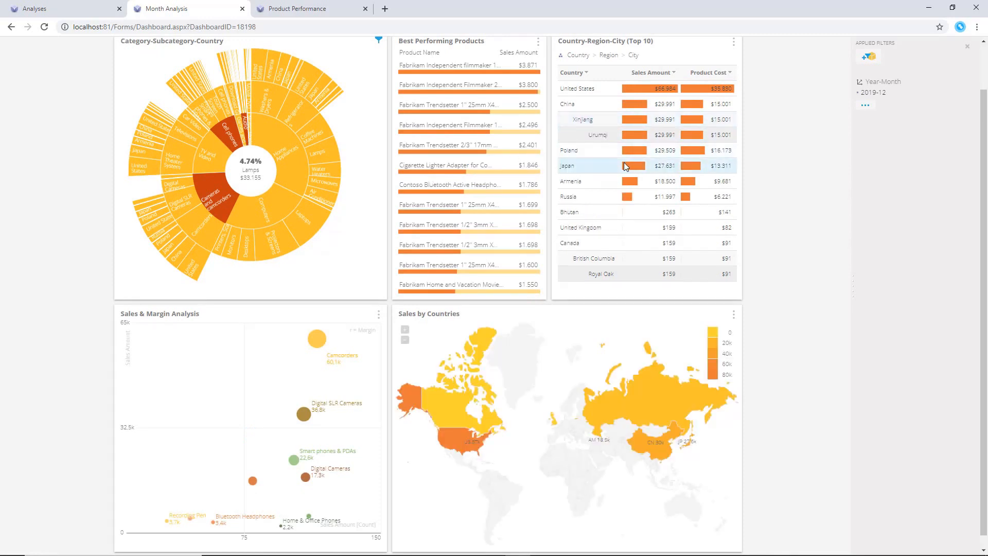
pyautogui.click(572, 168)
pyautogui.click(581, 182)
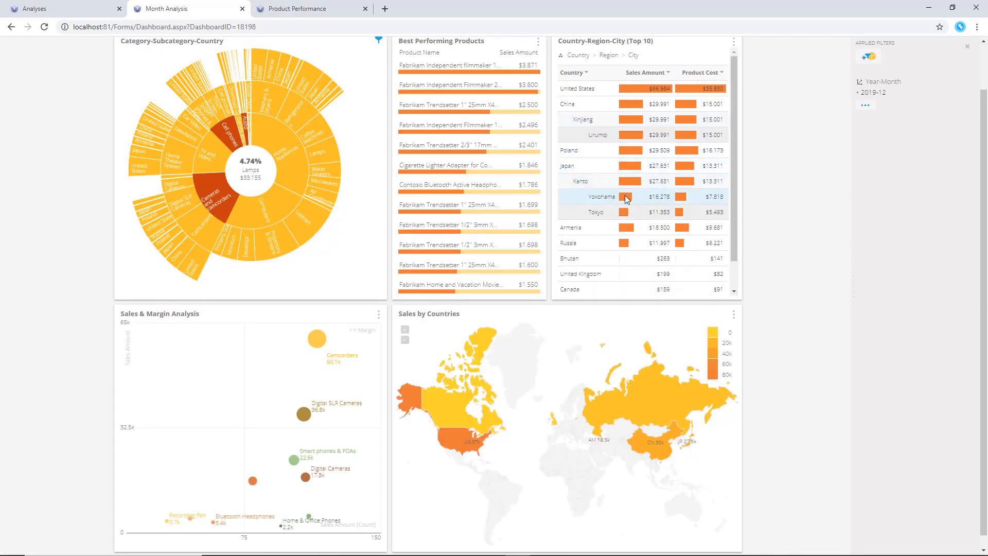
# Scroll the Month Analysis dashboard and open the Product Performance: Televisions dashboard
pyautogui.click(592, 275)
pyautogui.scroll(-2, 595, 268)
pyautogui.click(619, 243)
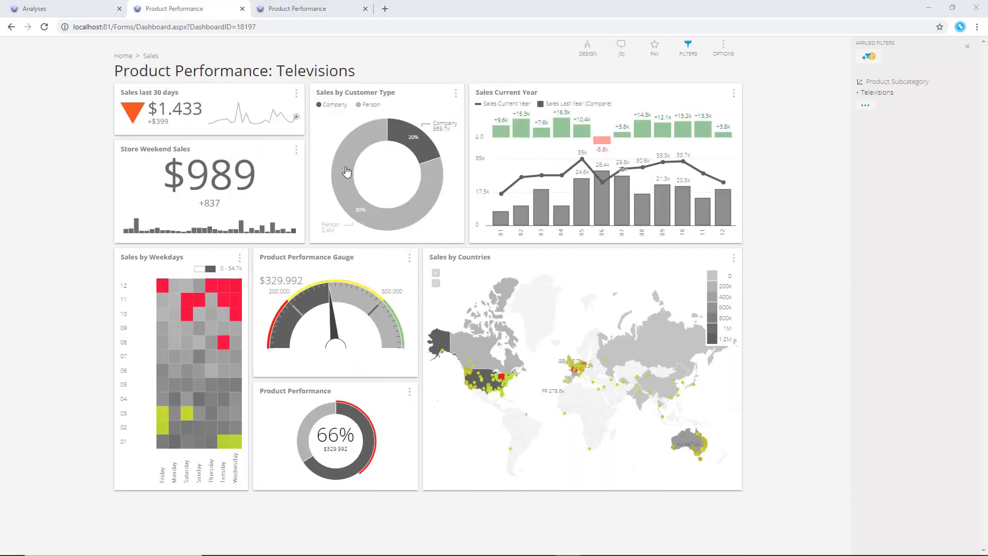
# Expand the Sales by Countries map and view the Year-Month trends for Canada, United States, Russia, China and Australia, then close it
pyautogui.click(734, 258)
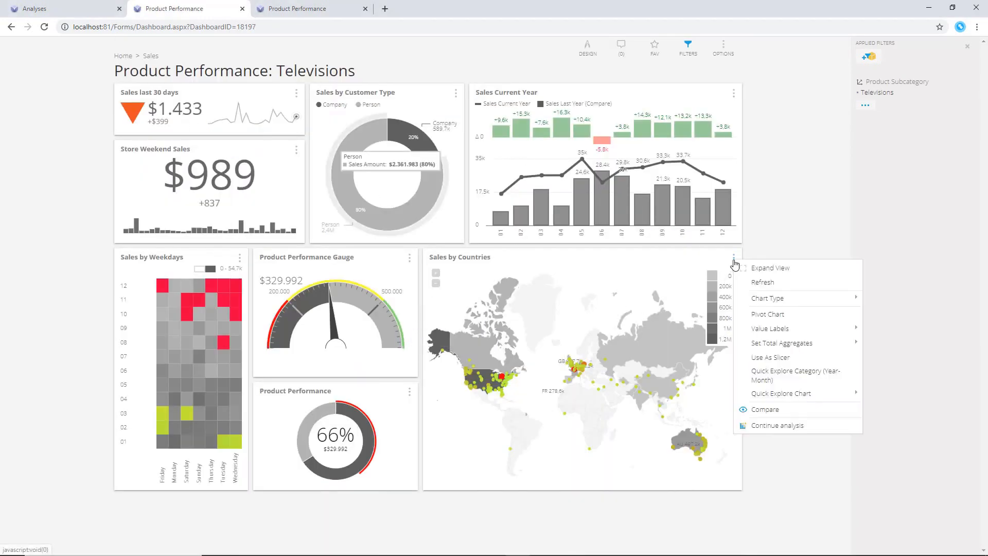
pyautogui.click(748, 274)
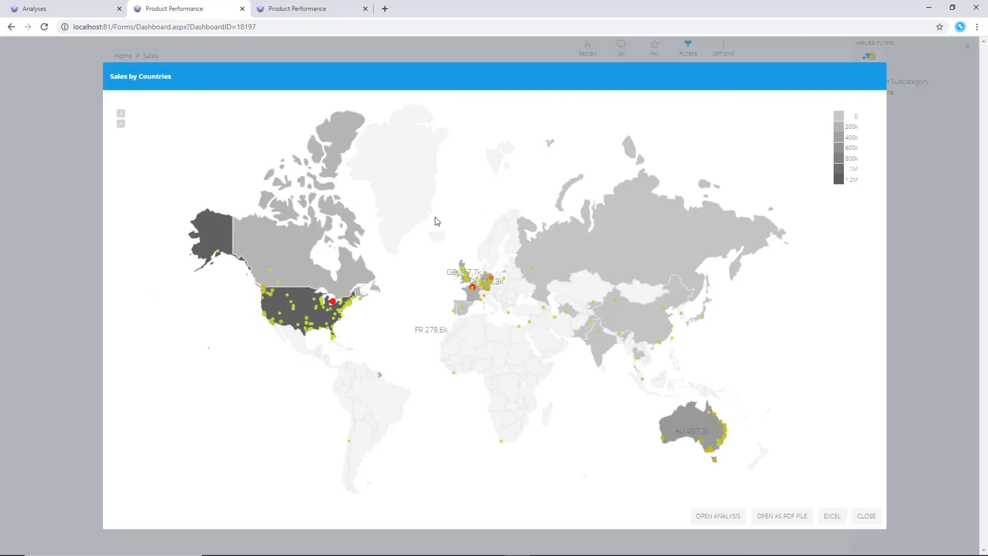
pyautogui.click(367, 282)
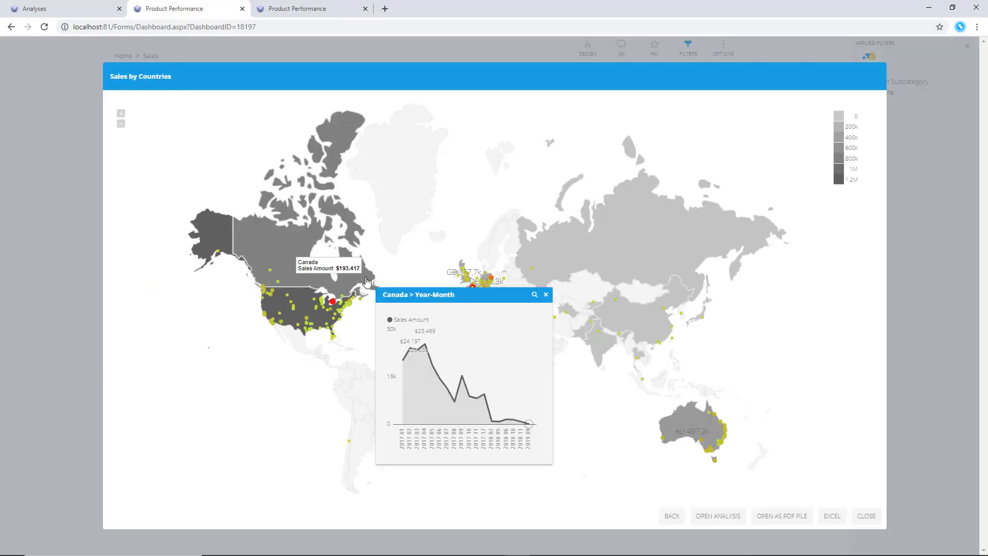
pyautogui.click(316, 320)
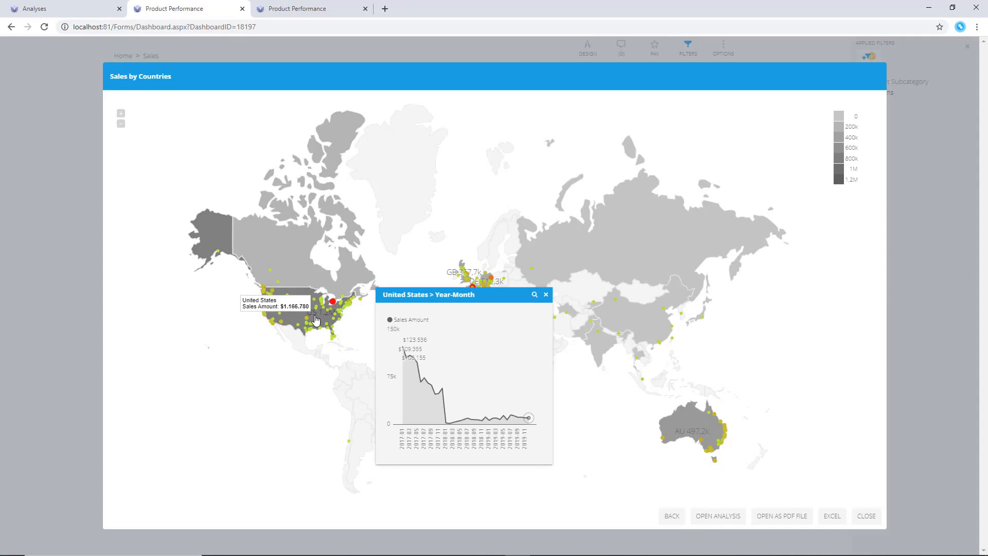
pyautogui.click(651, 234)
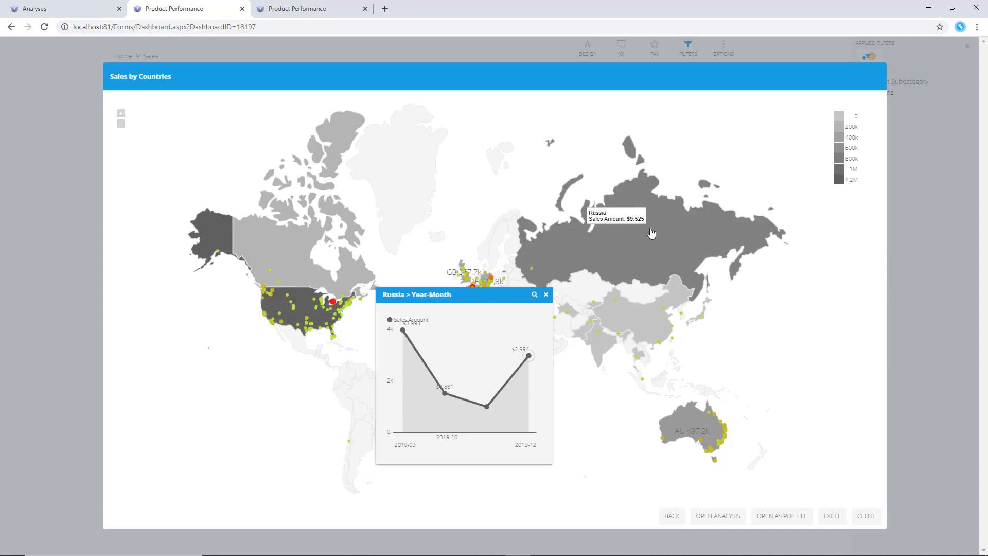
pyautogui.click(633, 323)
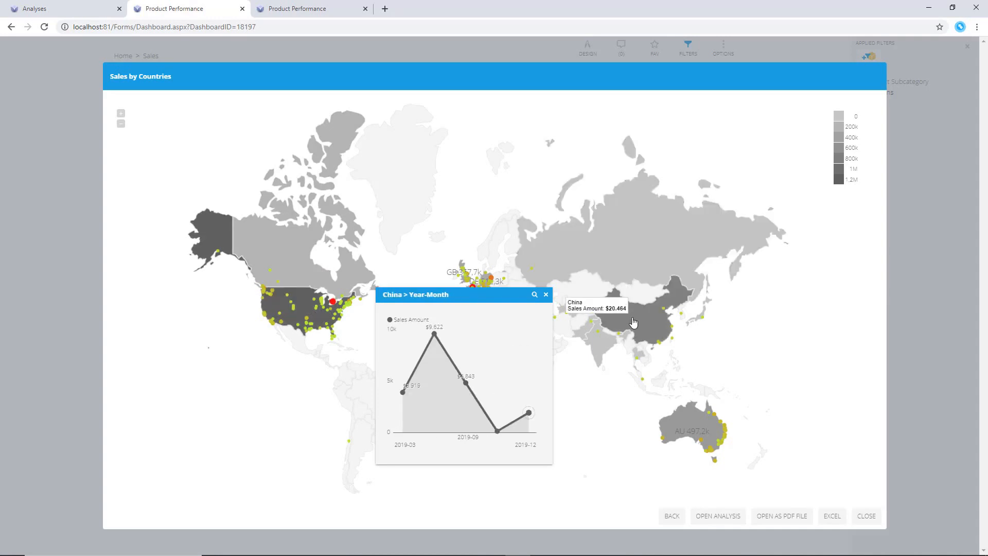
pyautogui.click(694, 420)
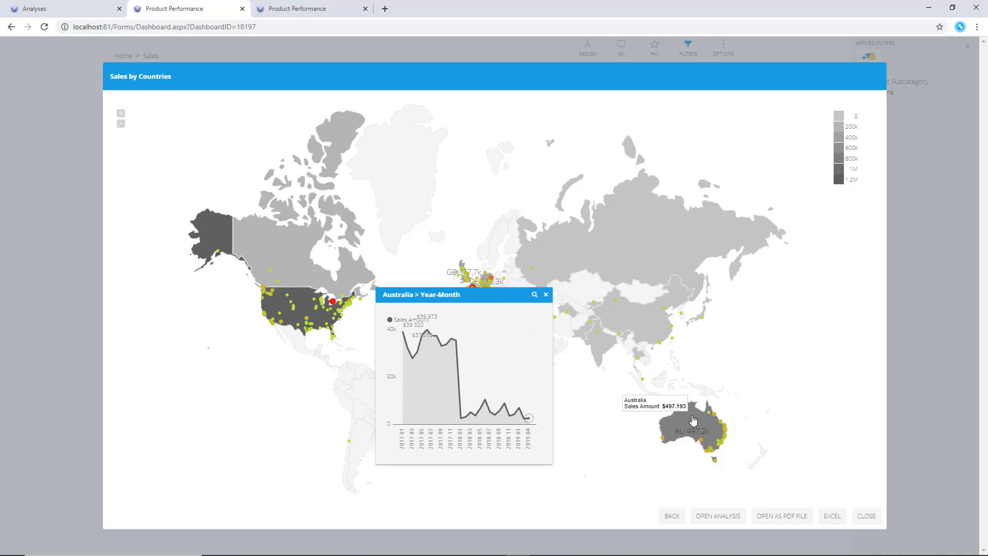
pyautogui.click(863, 518)
pyautogui.click(544, 294)
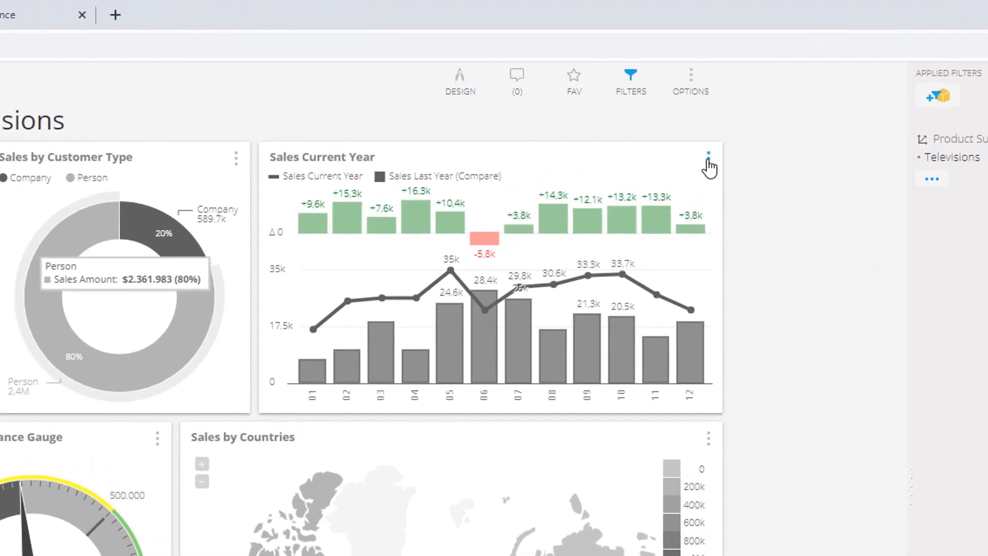
# Change the Delta Chart display option of the Sales Current Year chart
pyautogui.click(715, 140)
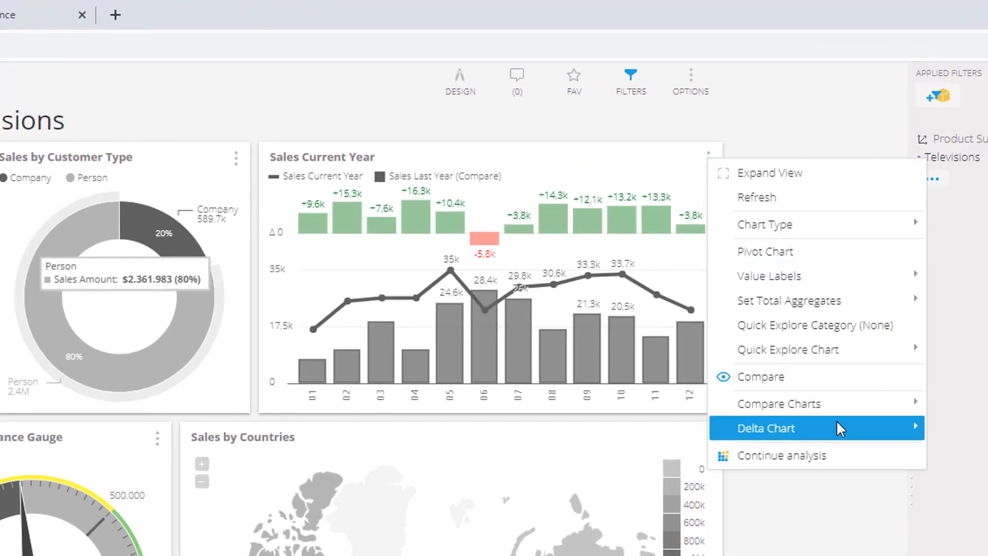
pyautogui.moveTo(839, 430)
pyautogui.click(608, 481)
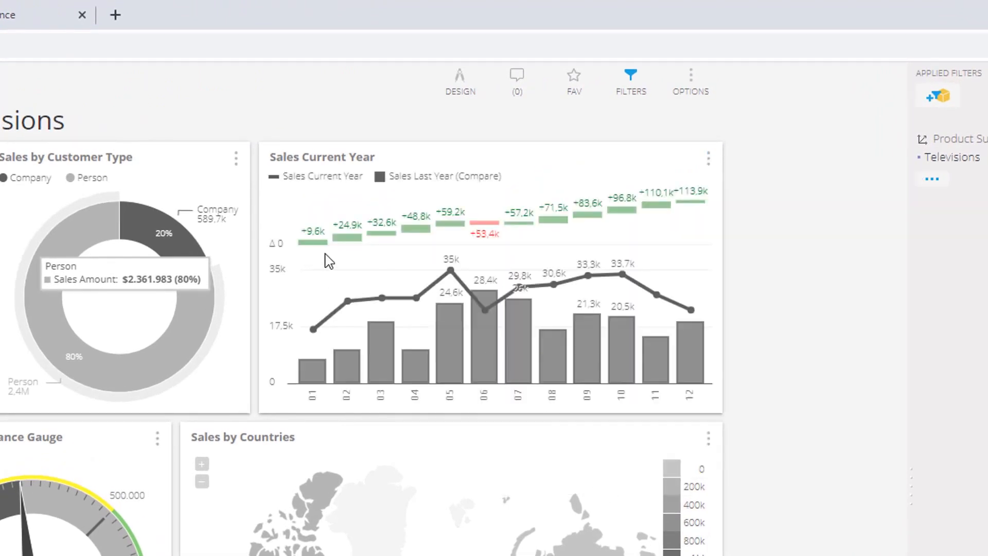